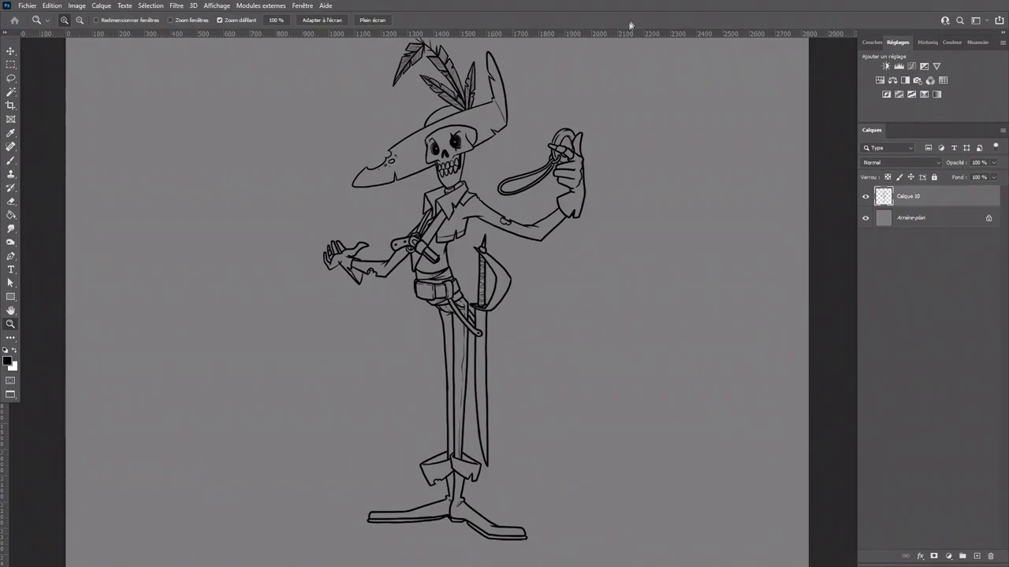
Step: Select the empty area around the pirate line art with the Magic Wand and expand the selection by 4 pixels
click(11, 92)
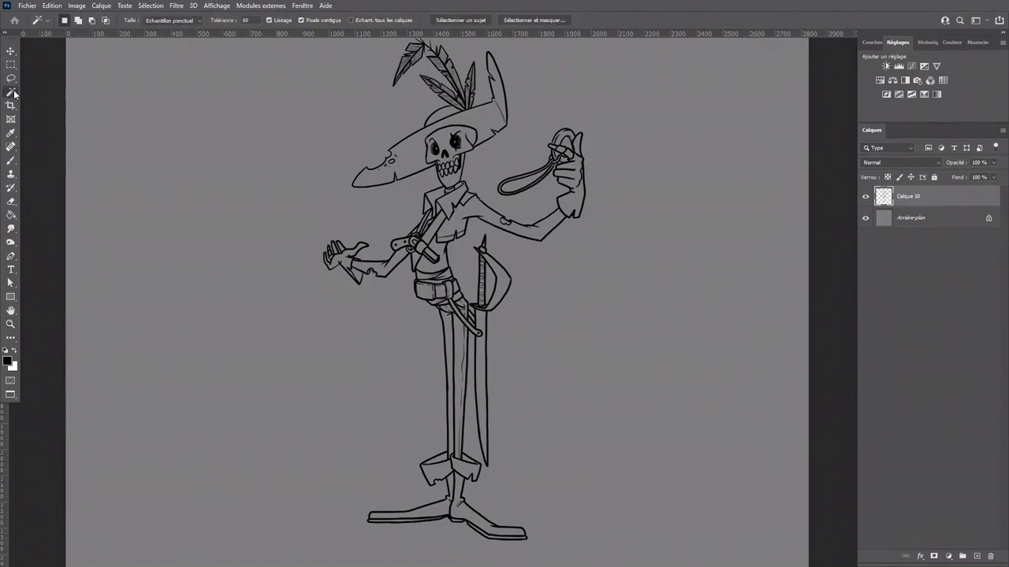
click(490, 288)
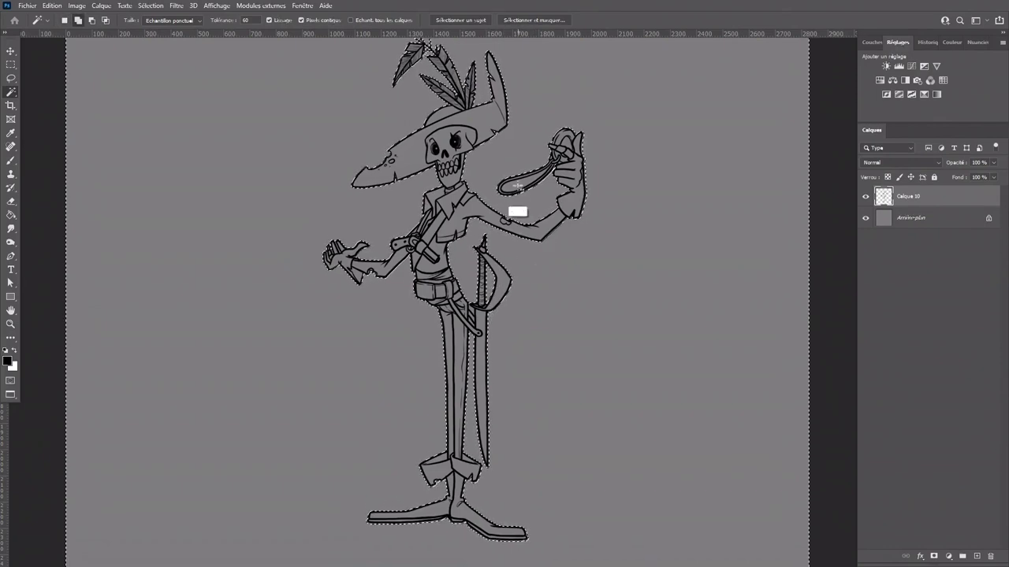
click(150, 5)
mouse_move(228, 150)
click(294, 183)
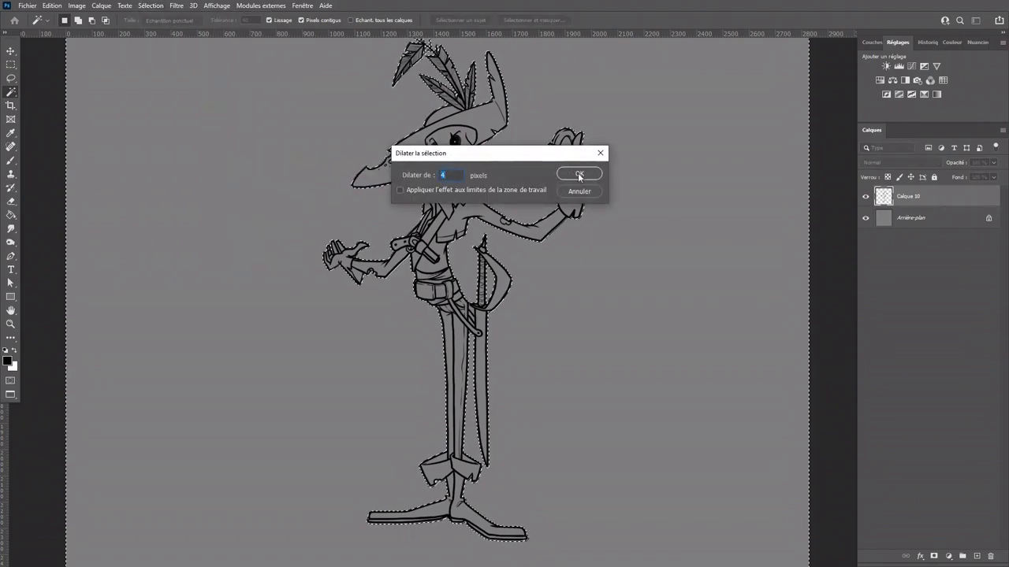
click(578, 174)
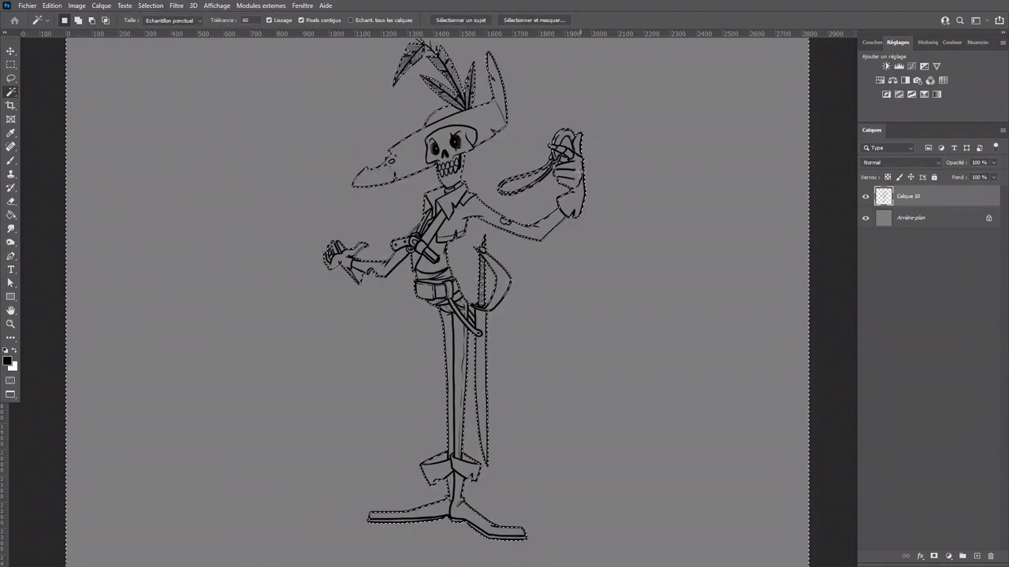
Step: Invert the selection to cover the character and add a new layer directly above the background
key(m)
right_click(482, 223)
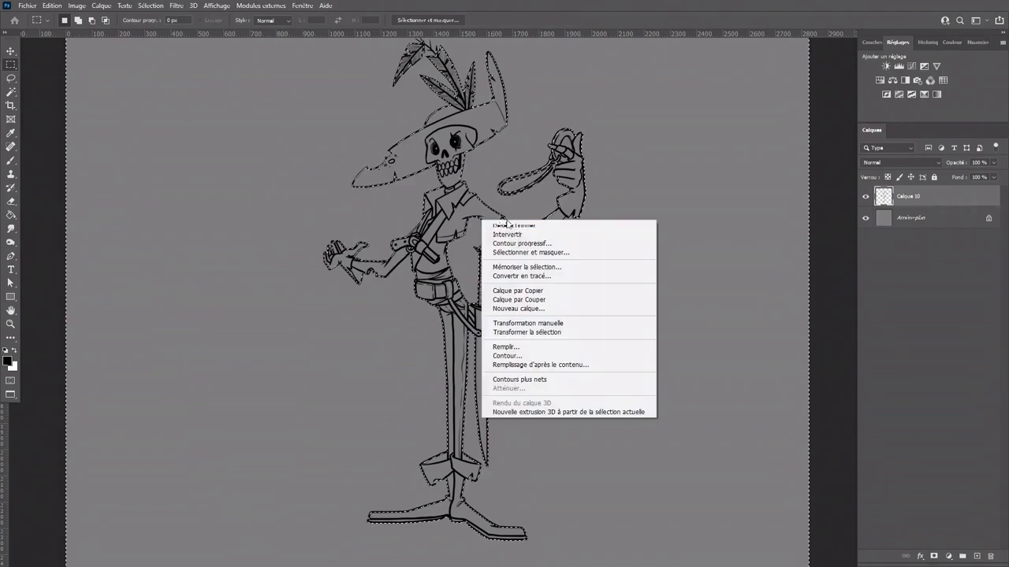
click(510, 237)
click(934, 218)
click(977, 556)
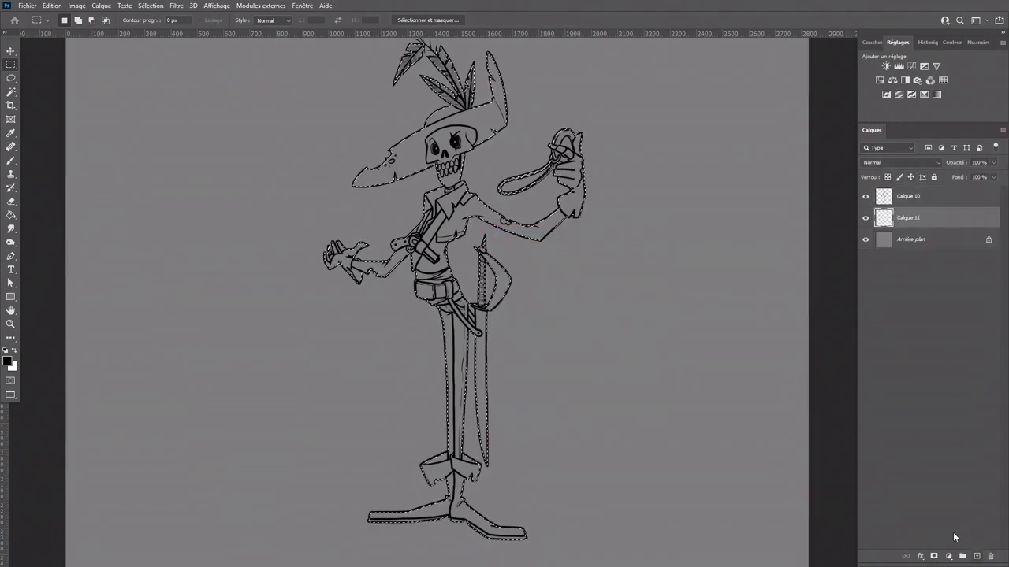
Step: Fill the selected character silhouette with dark grey #303030 on the new layer and clear the selection
click(8, 361)
drag(727, 375, 704, 388)
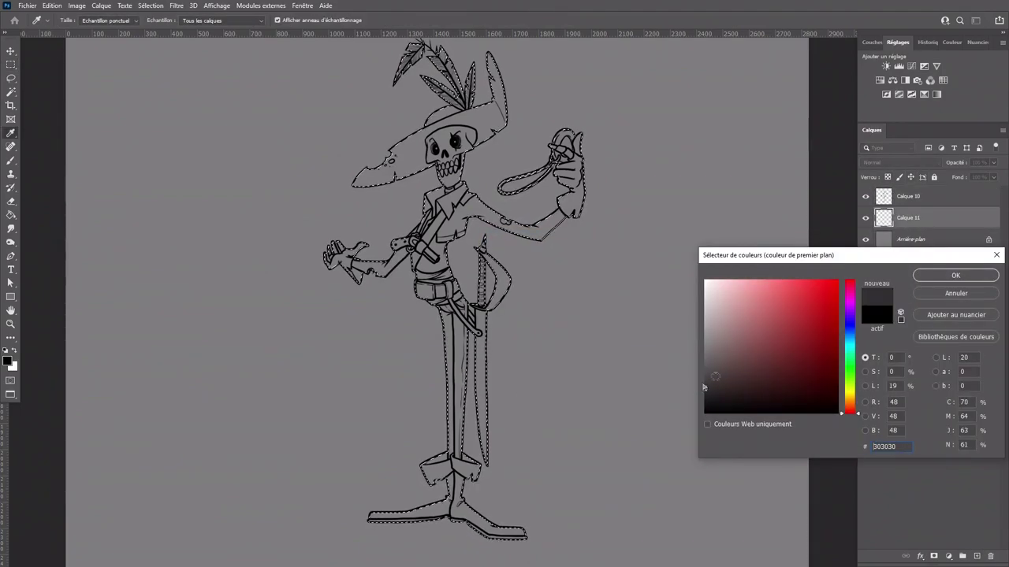
click(927, 281)
key(g)
click(469, 378)
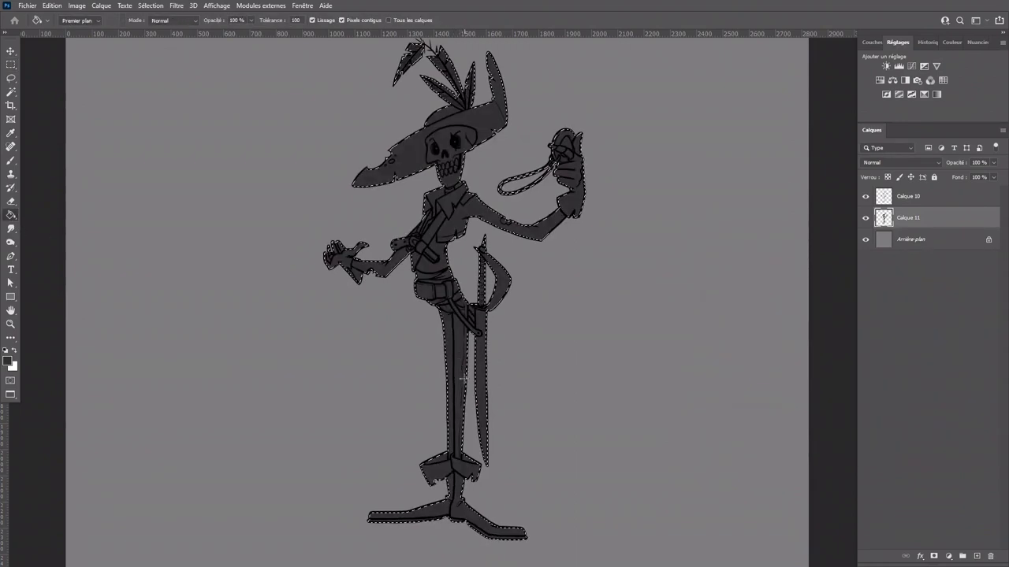
click(11, 65)
click(106, 119)
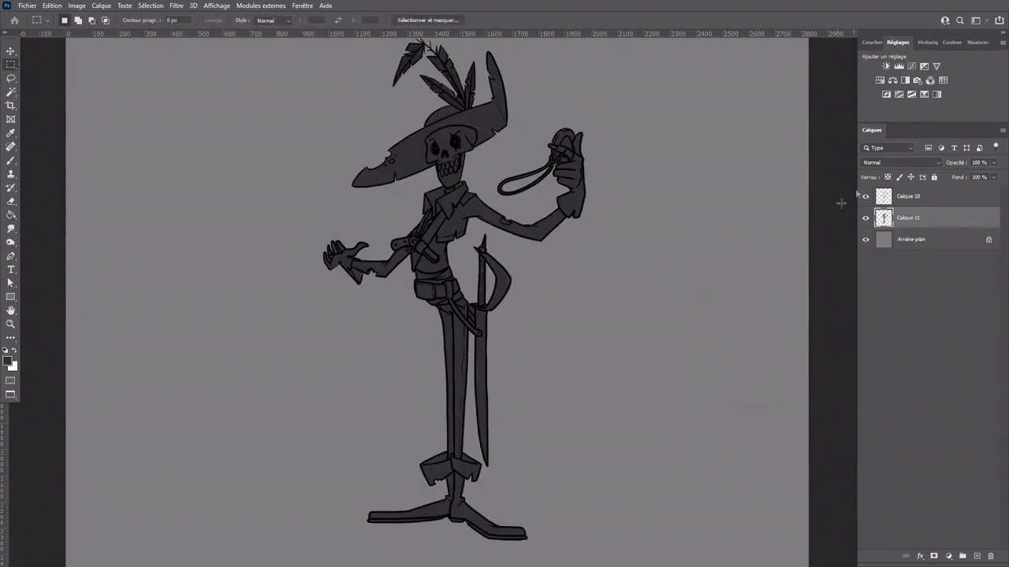
Step: Lock the transparent pixels of the line art layer Calque 10 and choose a near-black grey for the Brush
click(883, 200)
click(887, 177)
click(8, 360)
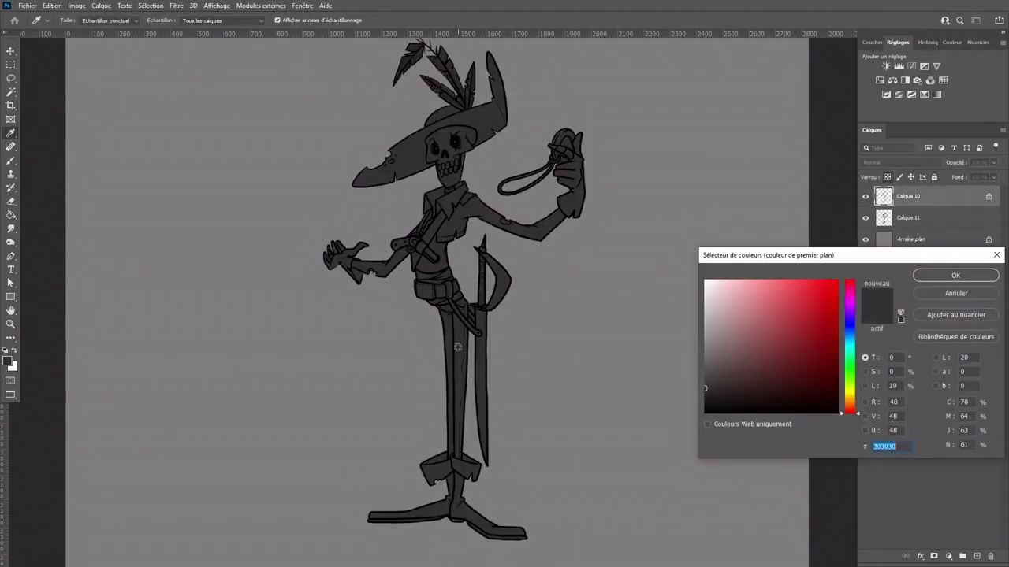
click(707, 403)
click(955, 276)
click(11, 161)
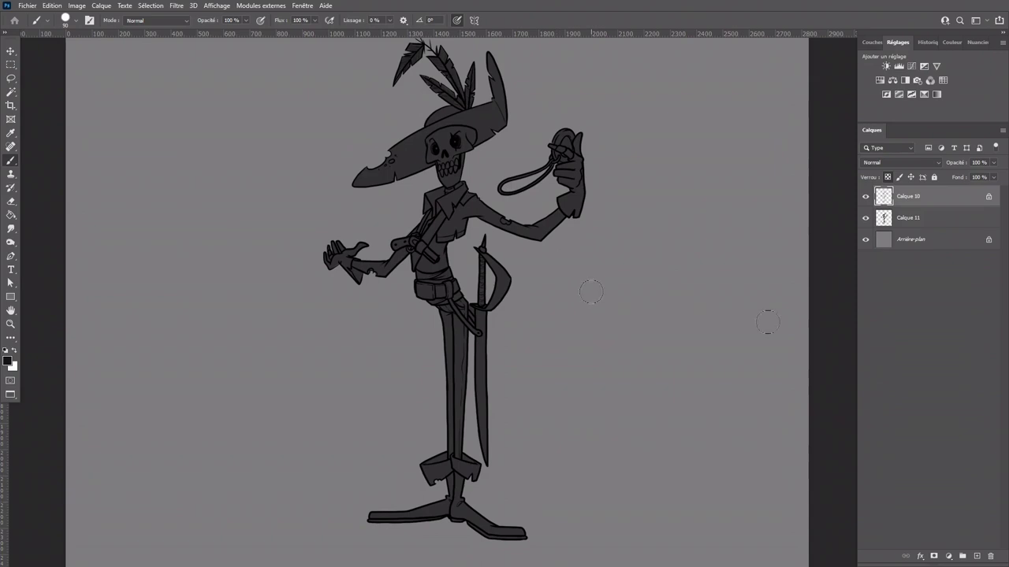
Step: Recolour the whole line art, from feathers to boots, with the near-black grey using a 200 px brush
mouse_move(486, 175)
mouse_down()
mouse_move(483, 255)
mouse_move(482, 234)
mouse_up()
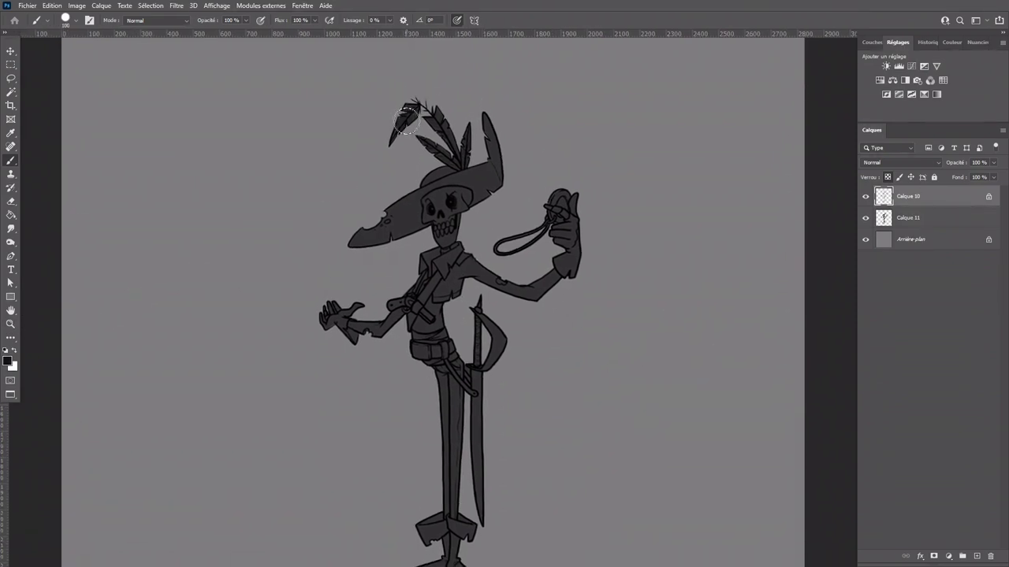
key(bracketright)
key(bracketright)
key(bracketright)
key(bracketright)
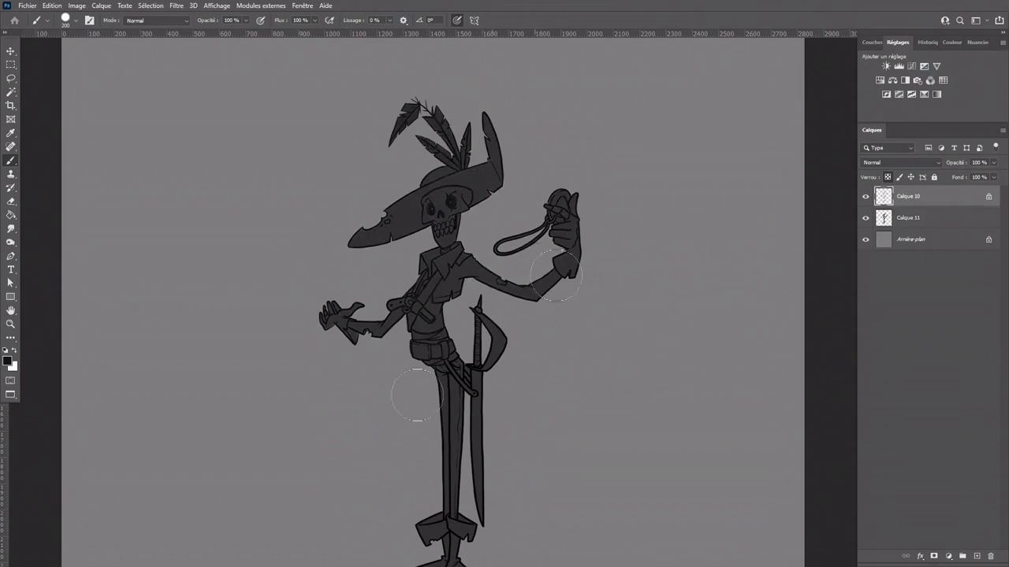
drag(498, 496, 501, 335)
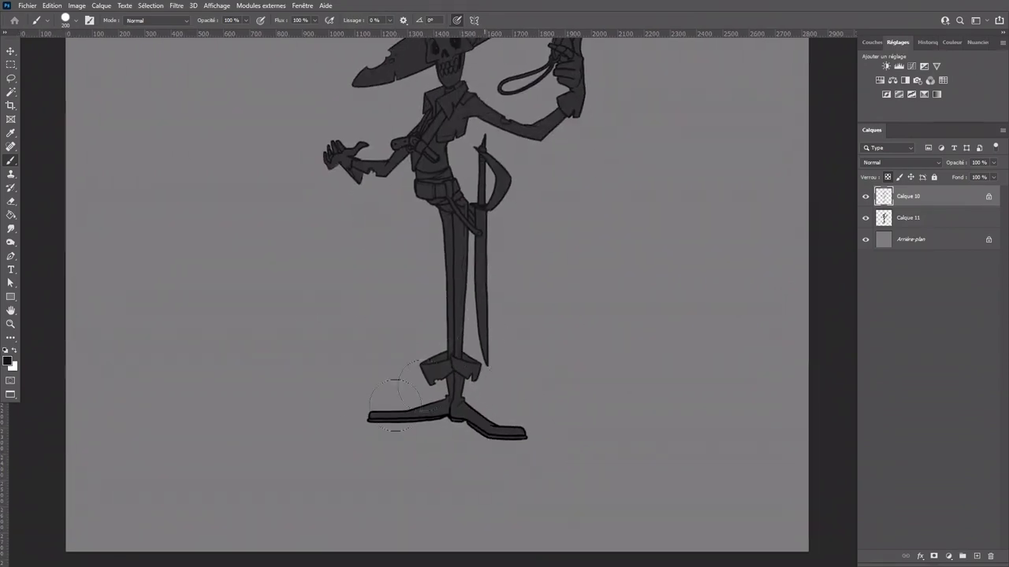
mouse_move(504, 144)
mouse_down()
mouse_move(498, 257)
mouse_move(508, 255)
mouse_up()
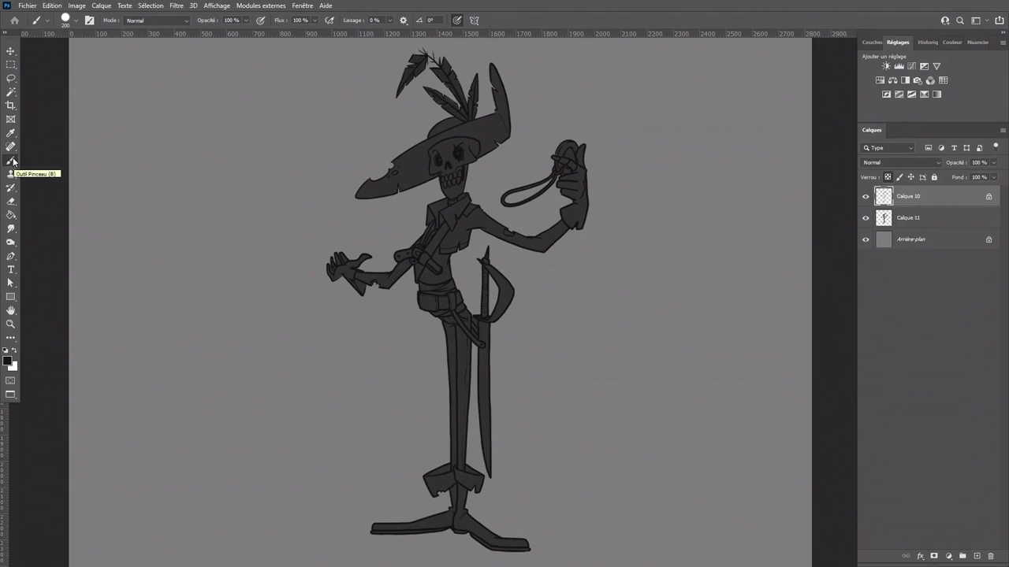
Step: Lock the transparent pixels of the fill layer Calque 11 and set a darker grey foreground colour with a 40 px brush
key(bracketleft)
key(bracketleft)
key(bracketleft)
key(bracketleft)
key(bracketleft)
click(914, 218)
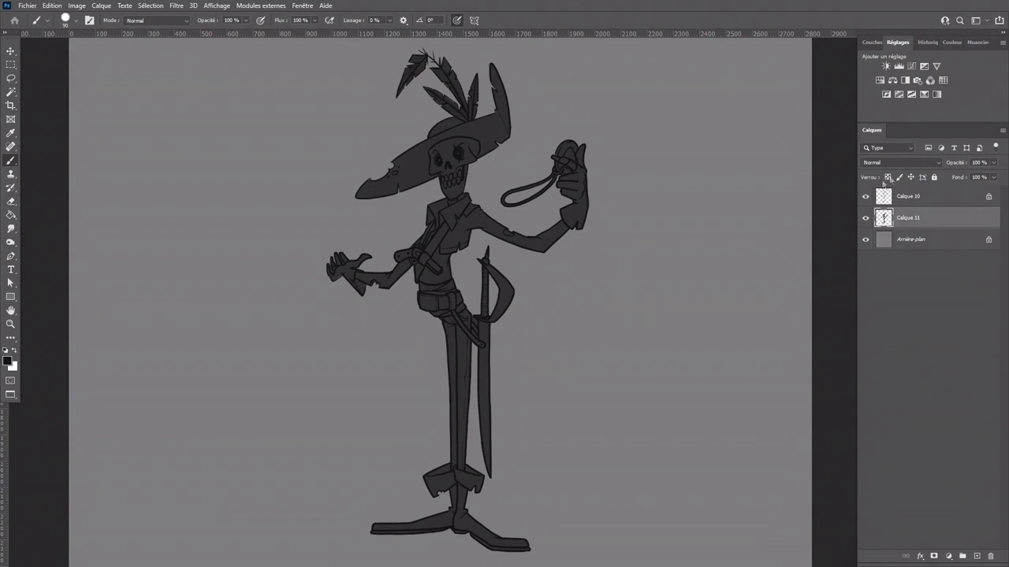
scroll(514, 312, up, 3)
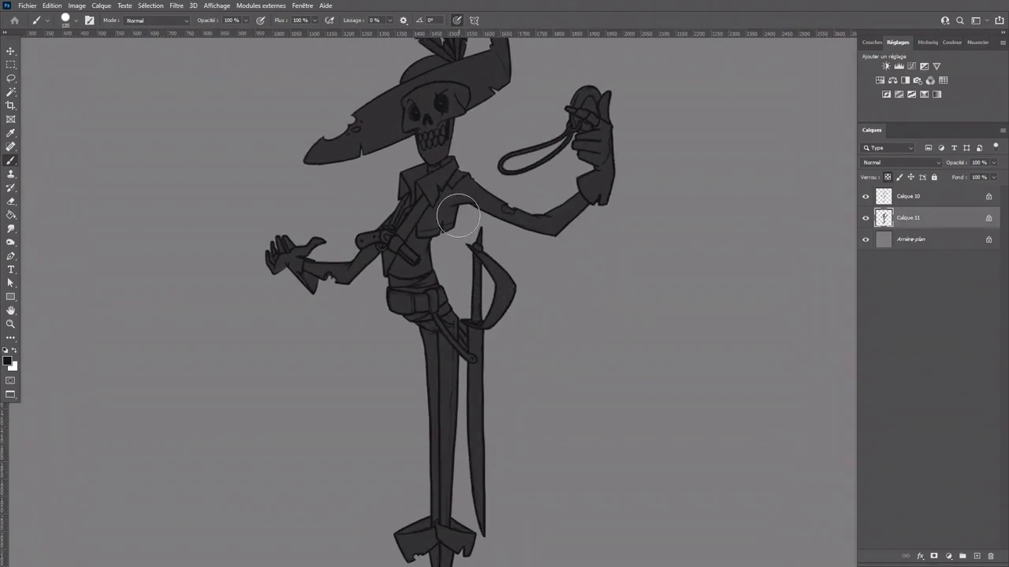
key(bracketleft)
key(bracketleft)
key(bracketleft)
key(bracketleft)
key(bracketleft)
click(8, 361)
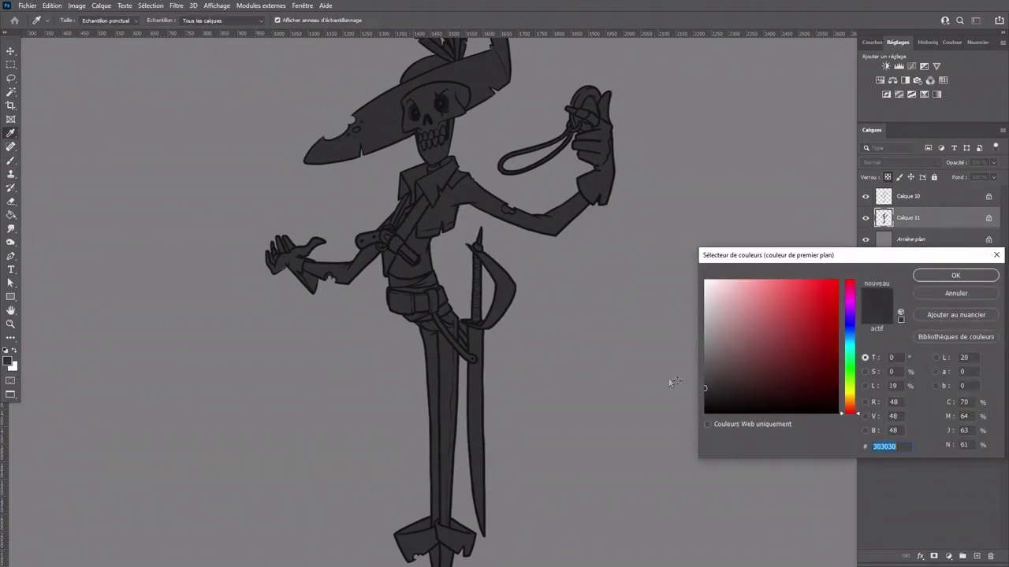
key(Return)
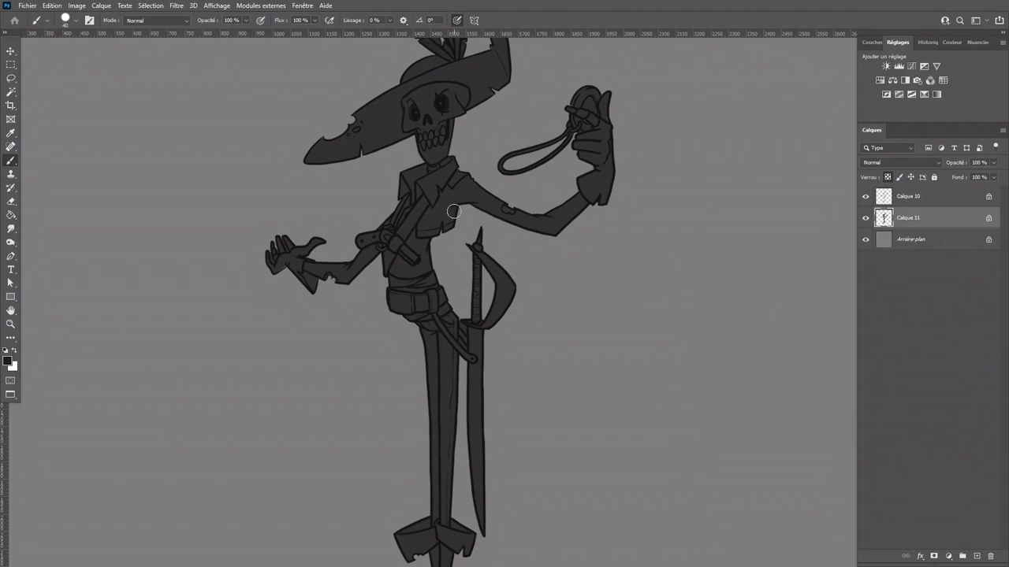
Step: Unlock the transparency of Calque 11 and sample the silhouette's grey for a 15 px brush beside the open hand
key(ctrl+minus)
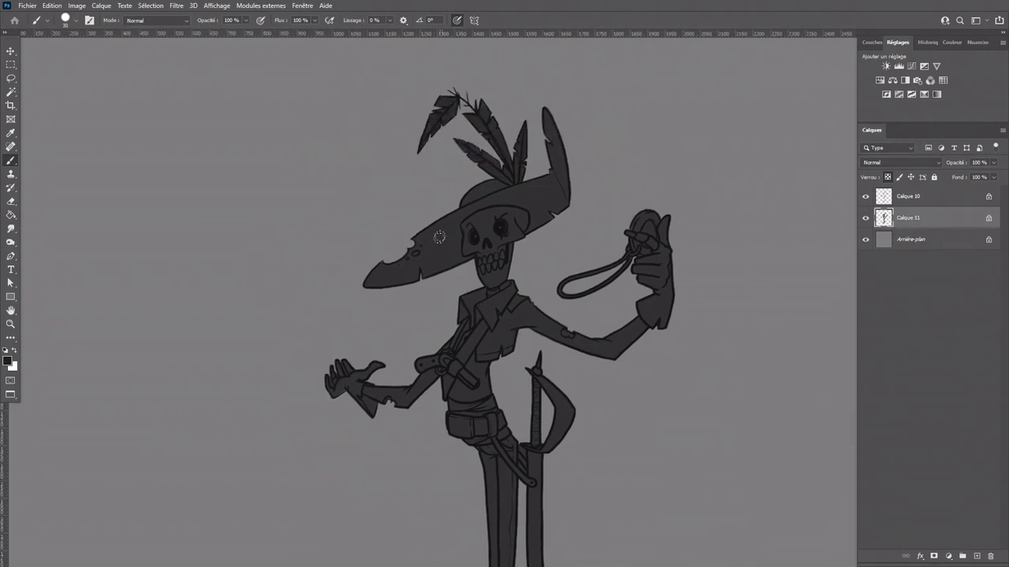
key(ctrl+plus)
key(ctrl+plus)
key(ctrl+plus)
drag(342, 430, 583, 233)
click(888, 177)
click(14, 351)
alt+click(404, 372)
key(bracketright)
key(bracketleft)
key(bracketleft)
key(bracketleft)
key(bracketleft)
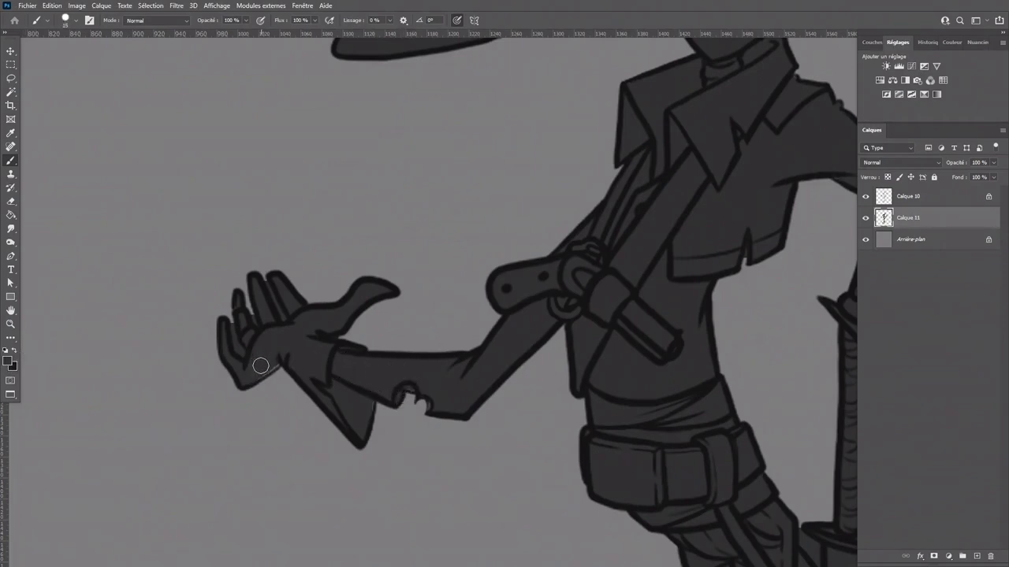
Step: Touch up the grey fill around the open hand and torn sleeve, and clear the holes in the hat brim
drag(248, 379, 285, 356)
drag(415, 383, 408, 389)
drag(277, 314, 274, 297)
drag(700, 347, 435, 541)
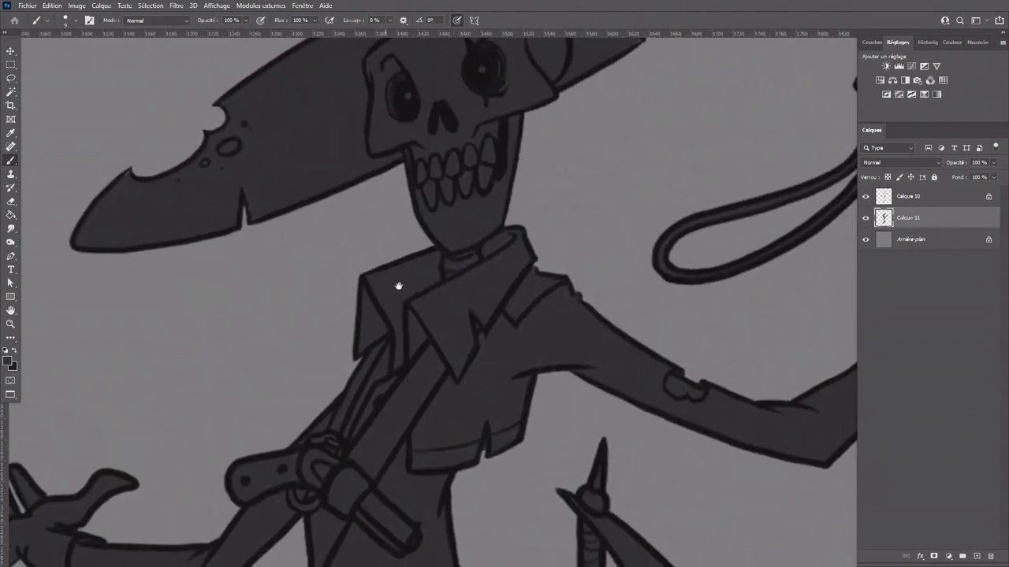
drag(427, 208, 608, 332)
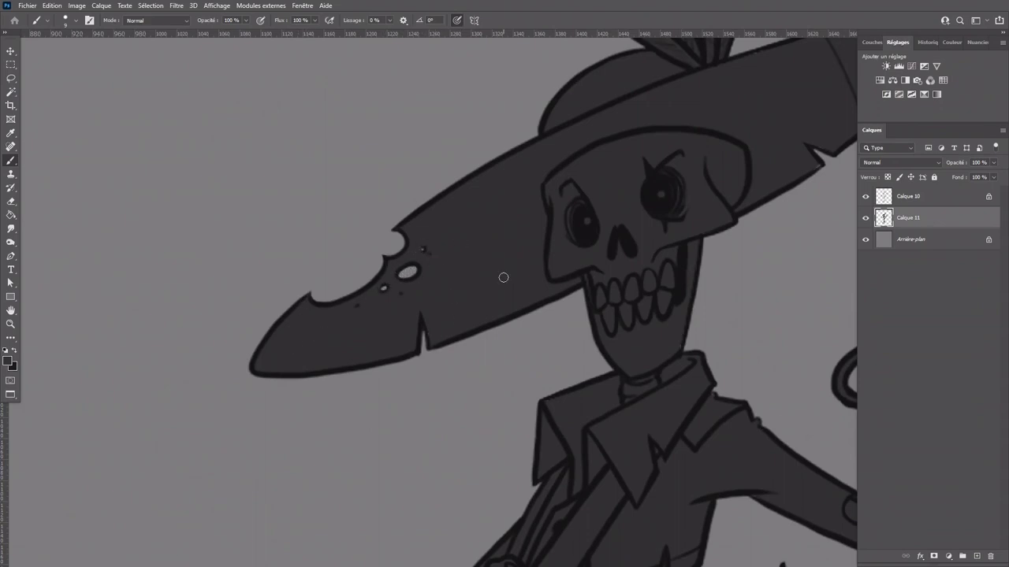
Step: Clean up the grey fill along the edges and notches of the hat feathers
mouse_move(737, 275)
mouse_down()
mouse_move(493, 342)
mouse_move(419, 498)
mouse_up()
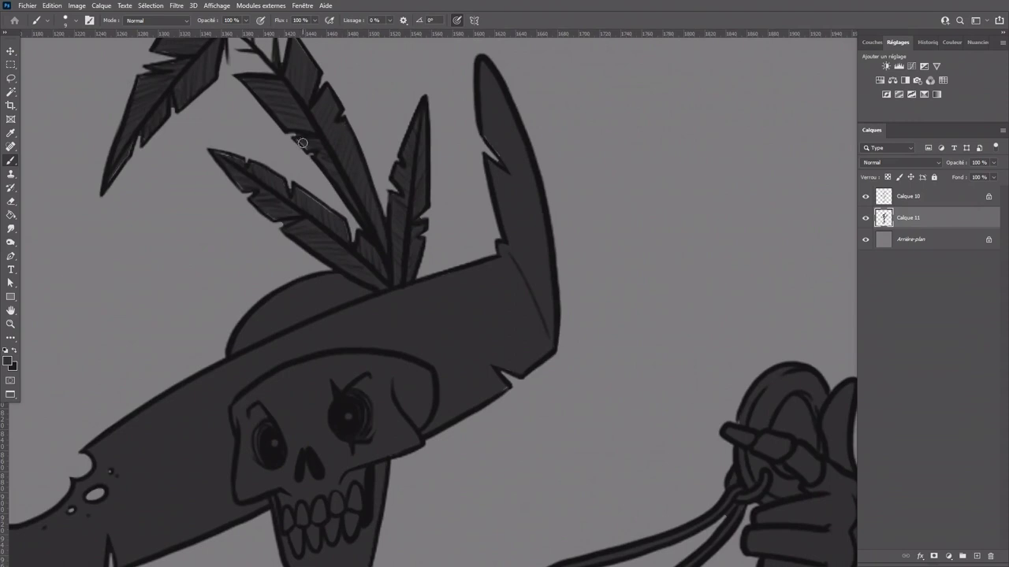
drag(295, 189, 342, 226)
drag(211, 150, 240, 161)
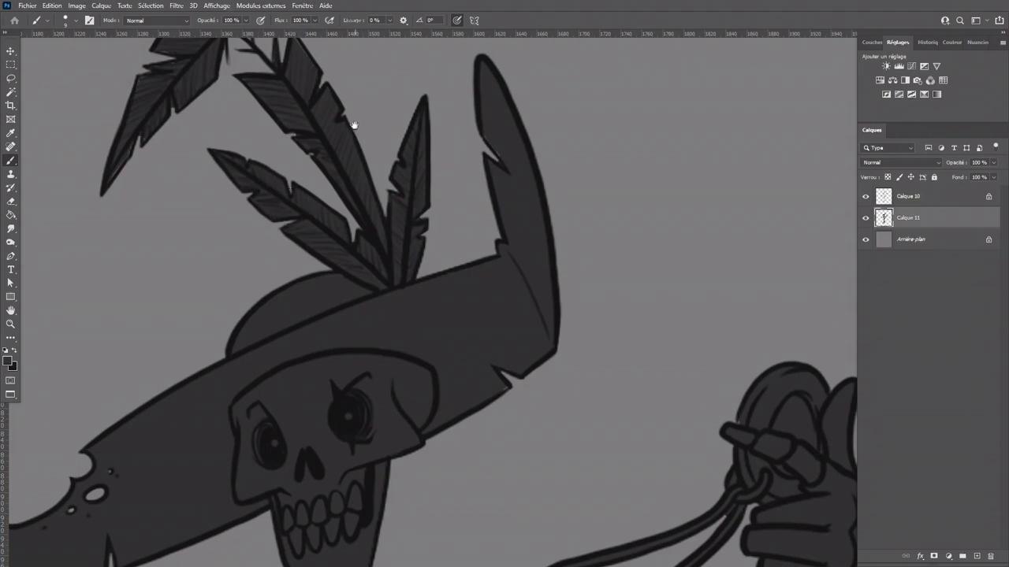
scroll(291, 119, up, 3)
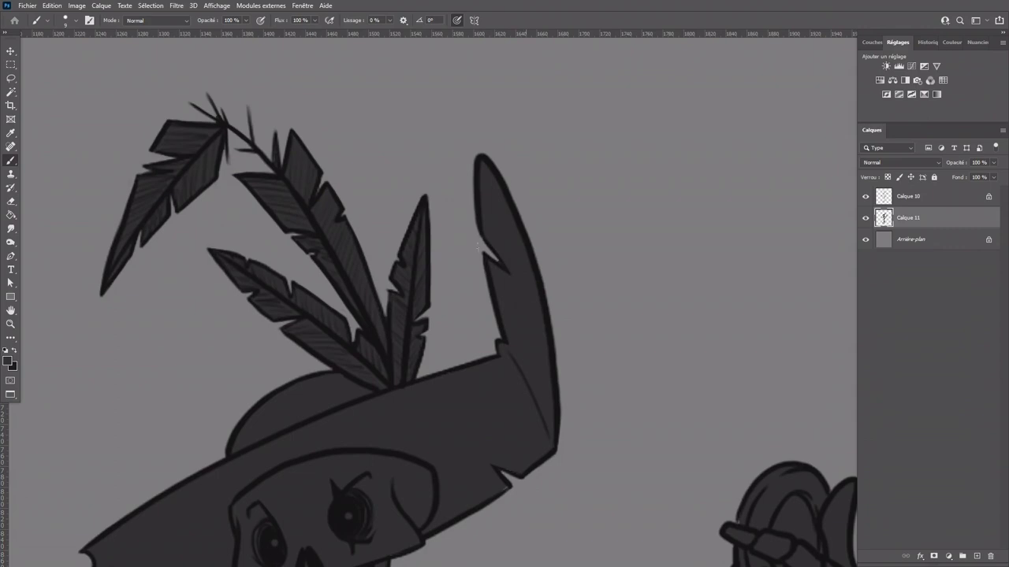
Step: Touch up the grey fill along the edges of the hat brim, the raised hand and the jacket
drag(544, 457, 583, 214)
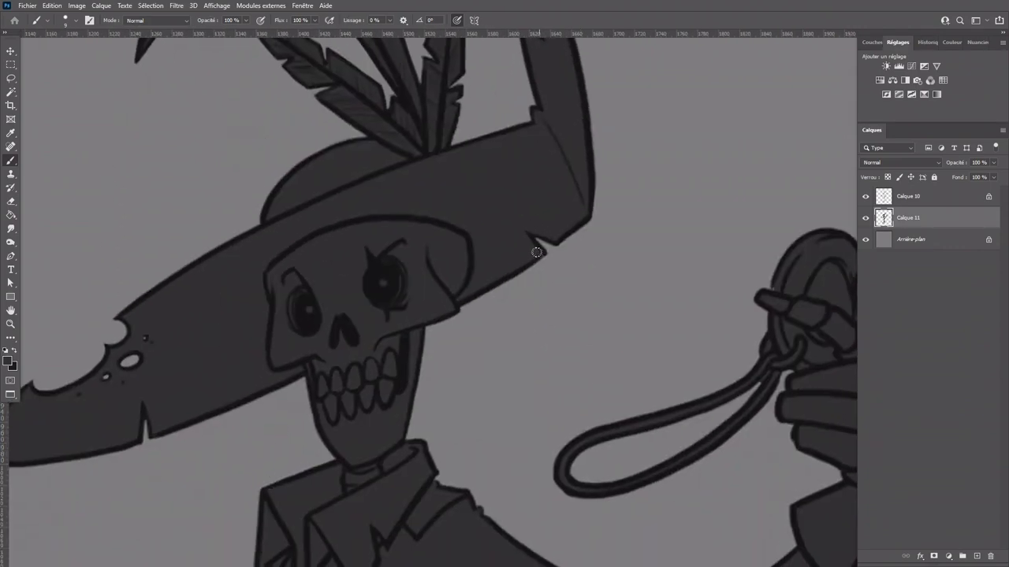
drag(671, 449, 488, 360)
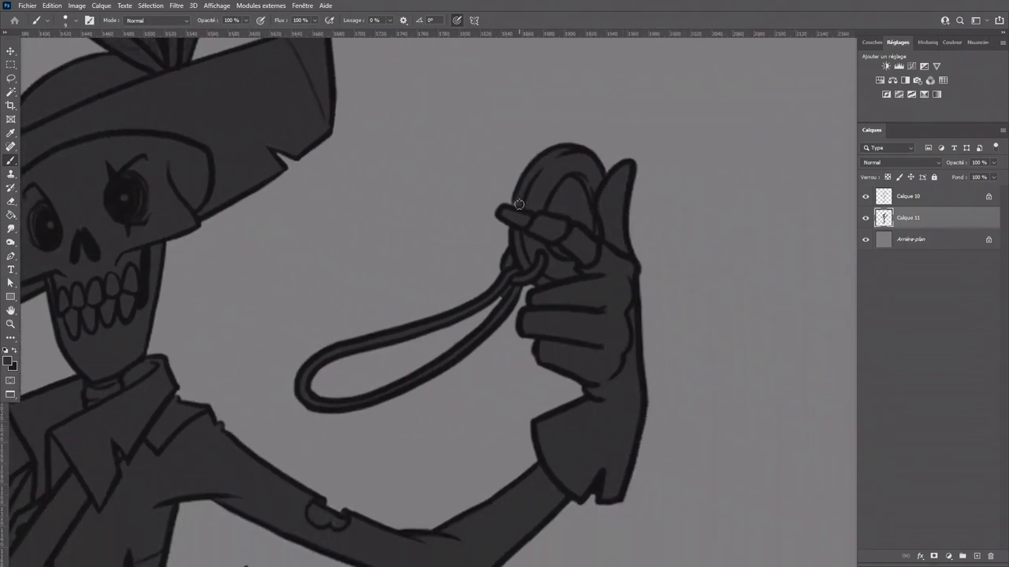
drag(556, 428, 639, 308)
drag(462, 478, 644, 273)
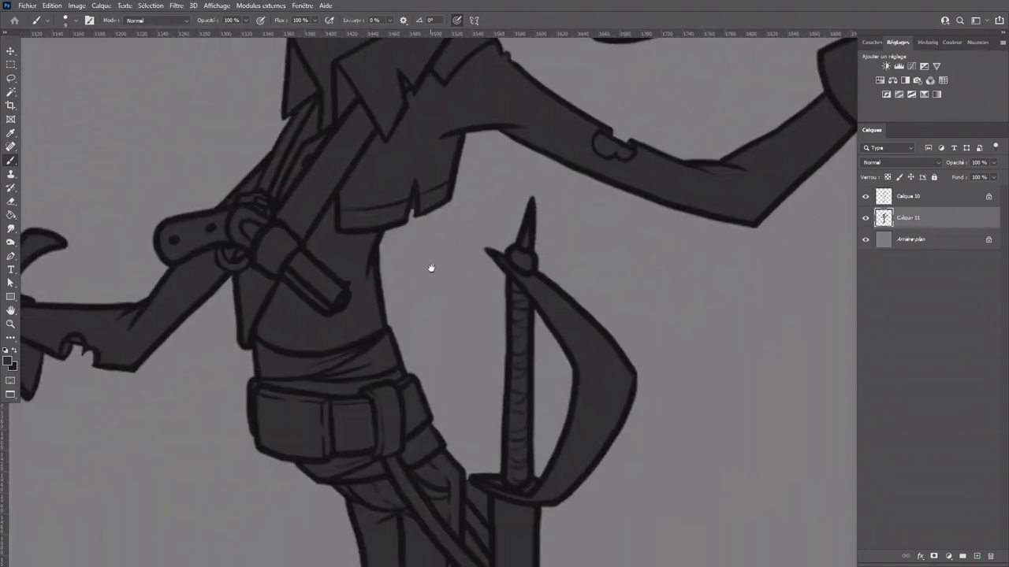
drag(423, 286, 522, 450)
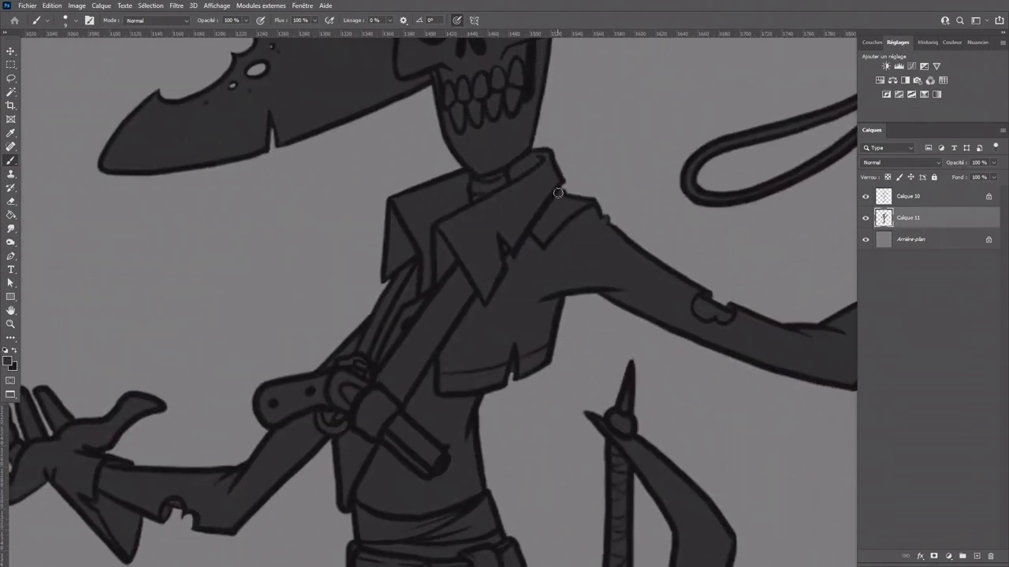
Step: Clean up the grey fill around the belt strap, sword guard and legs
drag(603, 439, 563, 189)
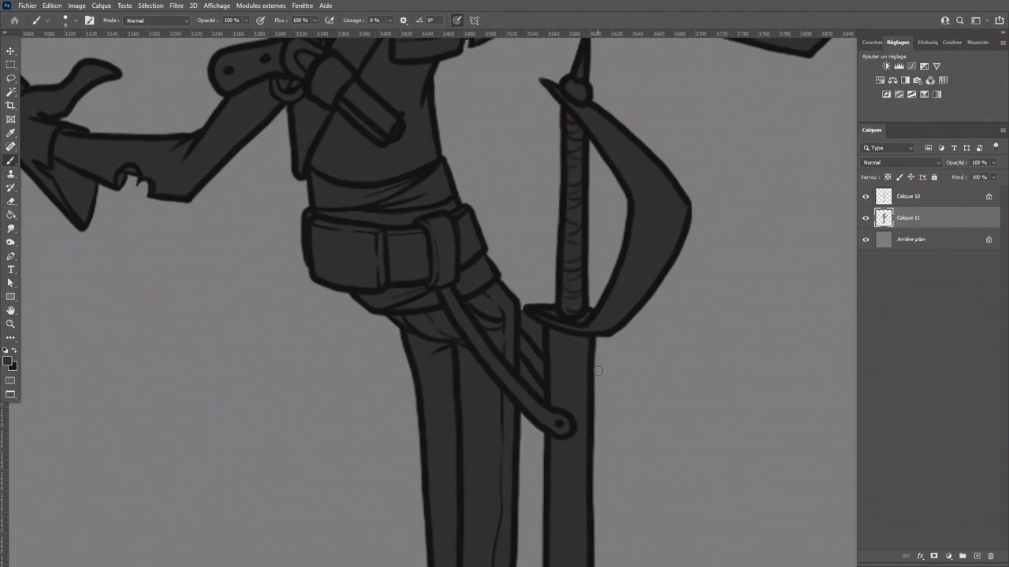
drag(541, 346, 522, 323)
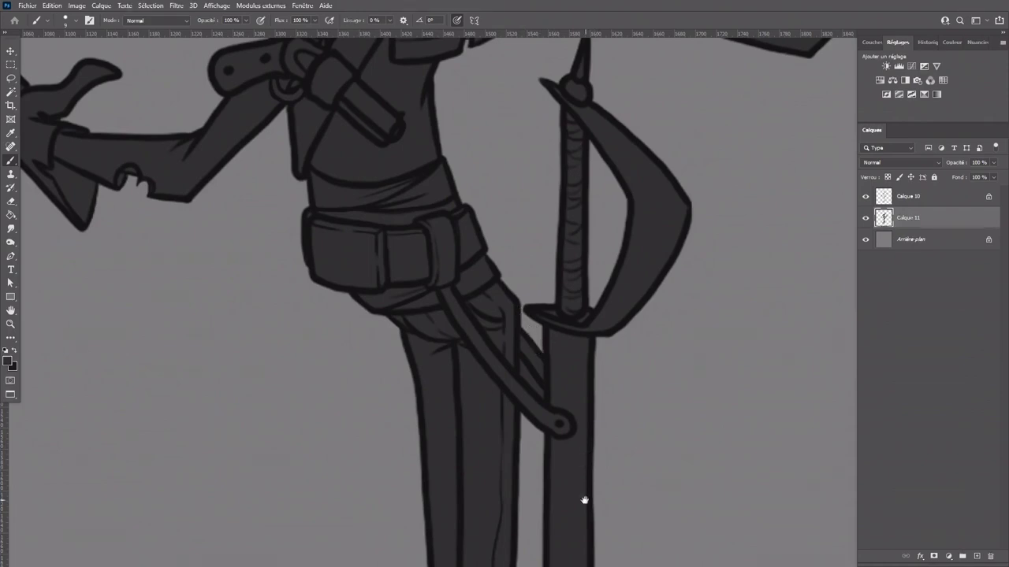
drag(587, 478, 549, 171)
key(ctrl+minus)
key(ctrl+minus)
drag(468, 241, 418, 558)
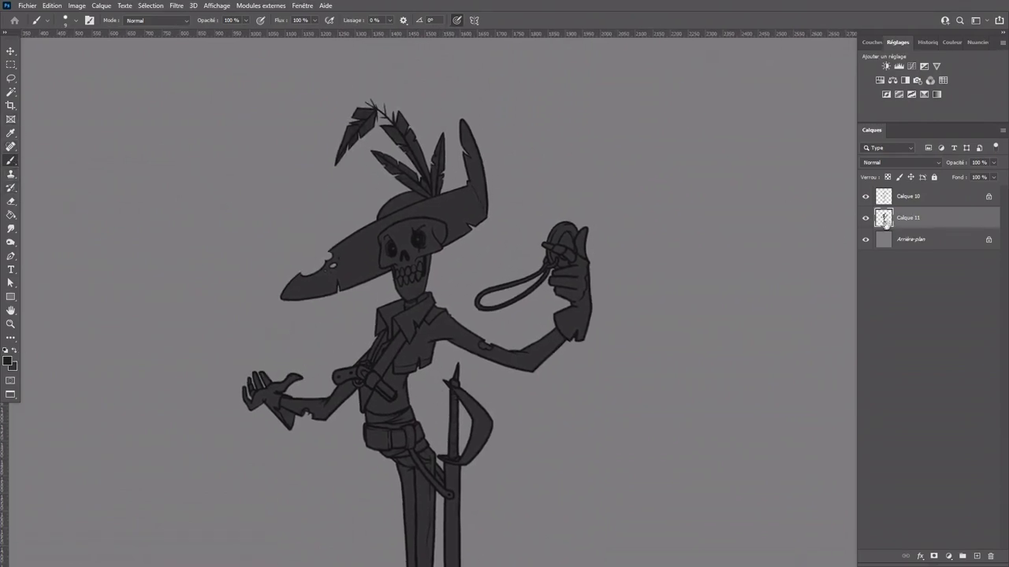
Step: Lock the transparent pixels of Calque 11 and start darkening the torn end of the hat brim with a larger brush
key(bracketright)
key(bracketright)
key(bracketright)
key(bracketright)
key(bracketright)
mouse_move(286, 296)
mouse_down()
mouse_move(300, 318)
mouse_move(341, 270)
mouse_move(360, 272)
mouse_up()
key(ctrl+z)
click(887, 177)
key(ctrl+plus)
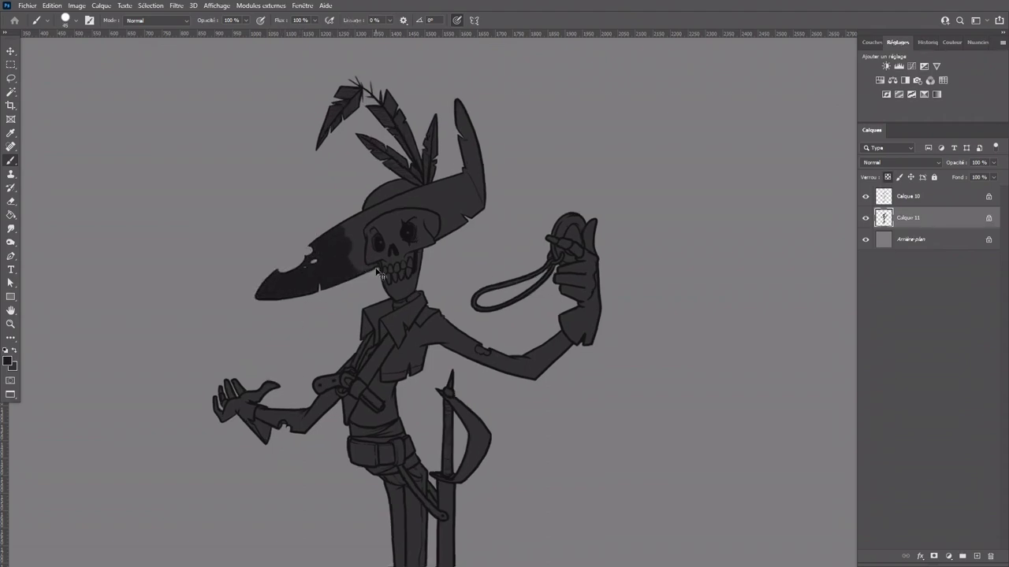
key(ctrl+plus)
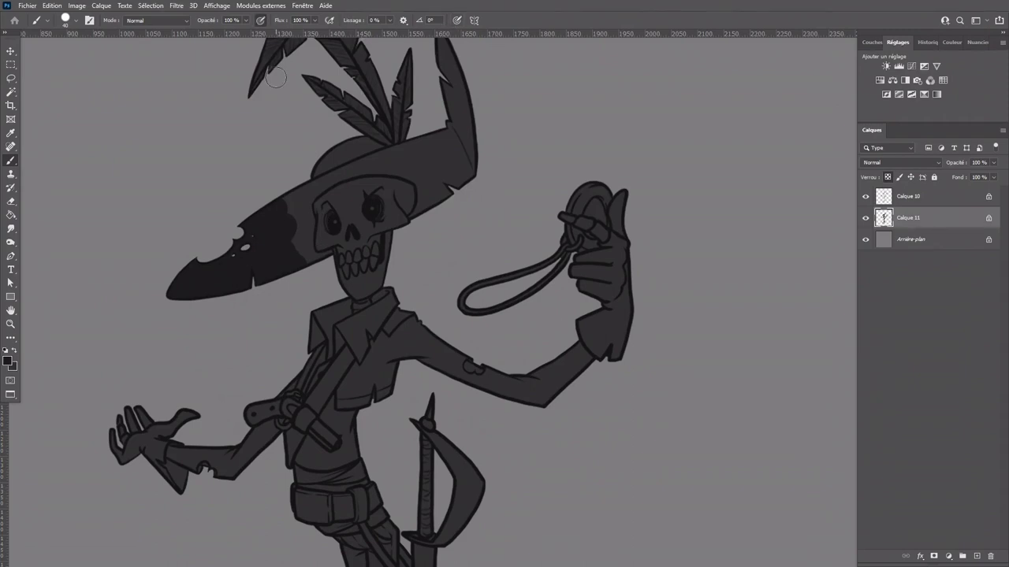
Step: Paint the rest of the wide hat brim near-black around the skull, up to the base of the upturned side
drag(297, 266, 323, 263)
key(bracketleft)
key(bracketleft)
key(bracketleft)
mouse_move(309, 244)
mouse_down()
mouse_move(310, 217)
mouse_move(301, 250)
mouse_move(300, 202)
mouse_move(281, 199)
mouse_move(405, 147)
mouse_move(341, 178)
mouse_move(401, 172)
mouse_move(419, 190)
mouse_move(413, 216)
mouse_move(446, 195)
mouse_move(431, 195)
mouse_move(440, 141)
mouse_up()
key(bracketright)
mouse_move(394, 164)
mouse_down()
mouse_move(446, 136)
mouse_move(439, 125)
mouse_move(468, 191)
mouse_move(464, 138)
mouse_up()
drag(489, 180, 397, 269)
mouse_move(315, 256)
mouse_down()
mouse_move(343, 272)
mouse_move(367, 250)
mouse_up()
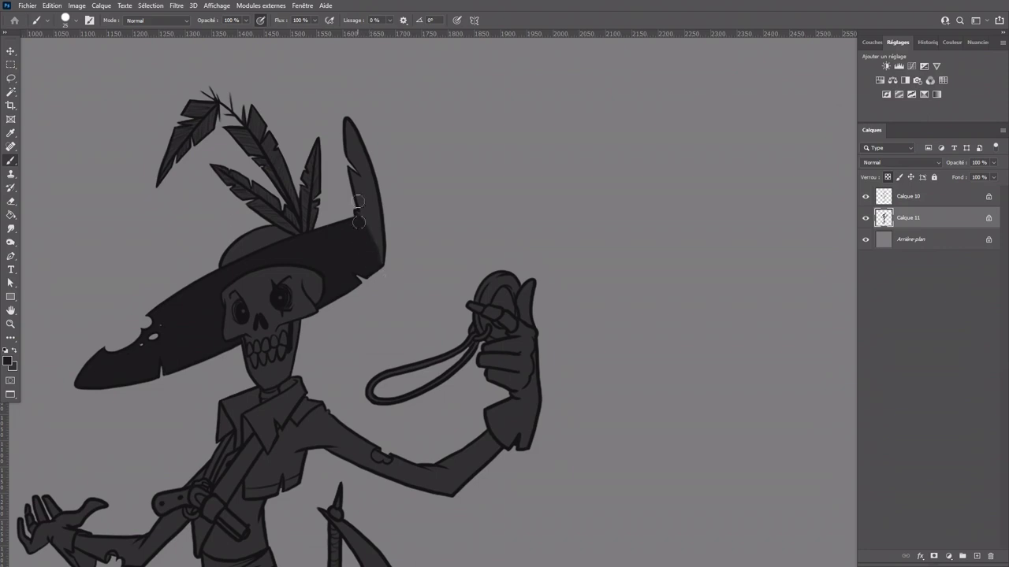
Step: Enlarge the brush to 70 px, start darkening the upturned brim, and turn off the brush's shape dynamics (Dynamique de forme)
key(bracketright)
key(bracketright)
key(bracketright)
key(bracketright)
key(bracketright)
key(bracketright)
key(bracketright)
drag(353, 165, 373, 201)
click(89, 20)
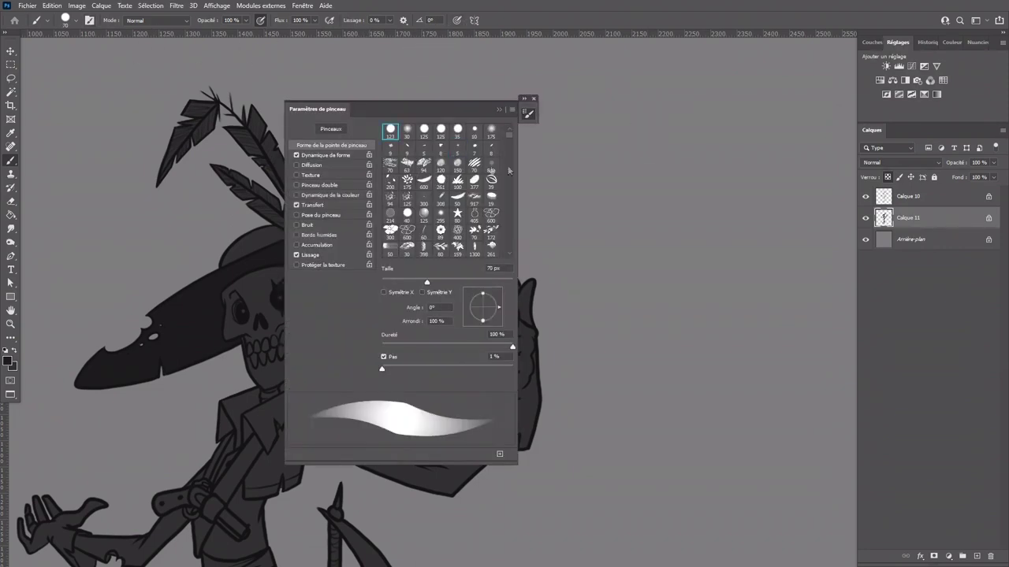
click(296, 155)
click(527, 113)
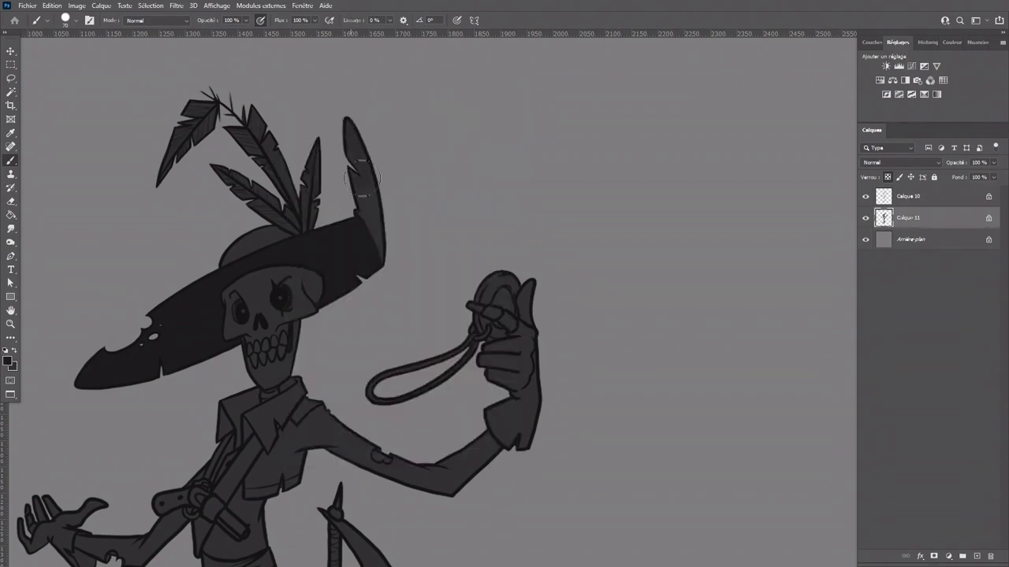
Step: Finish darkening the upturned brim to its tip and shade the hat crown beneath the feathers
mouse_move(350, 118)
mouse_down()
mouse_move(365, 207)
mouse_move(368, 174)
mouse_move(360, 209)
mouse_move(350, 104)
mouse_up()
key(bracketleft)
key(bracketleft)
key(bracketleft)
key(bracketleft)
drag(276, 234, 263, 228)
key(bracketleft)
key(bracketleft)
key(bracketleft)
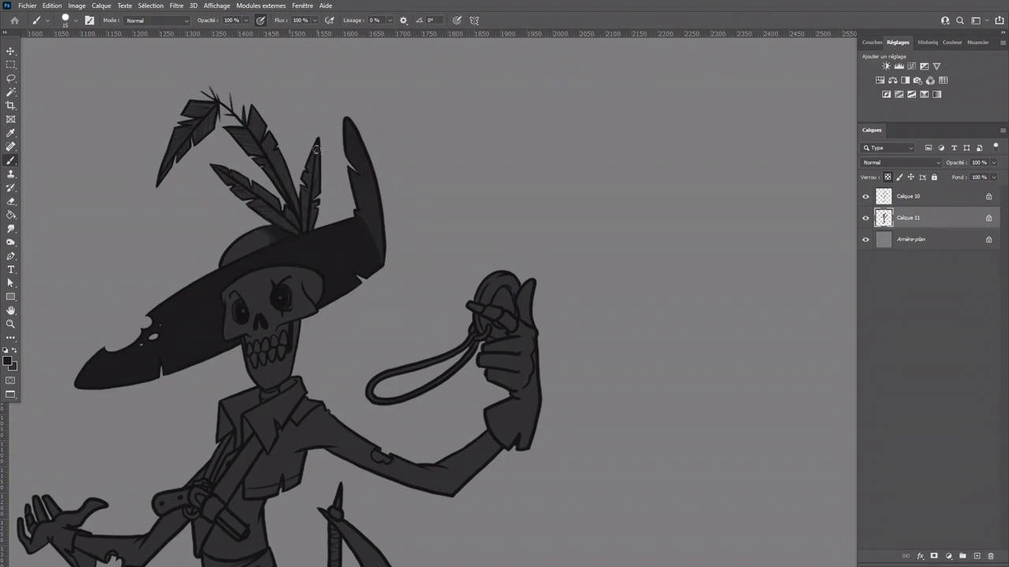
Step: Set the foreground colour to grey #5a5a5a and paint the hat feathers with it
key(bracketright)
key(bracketright)
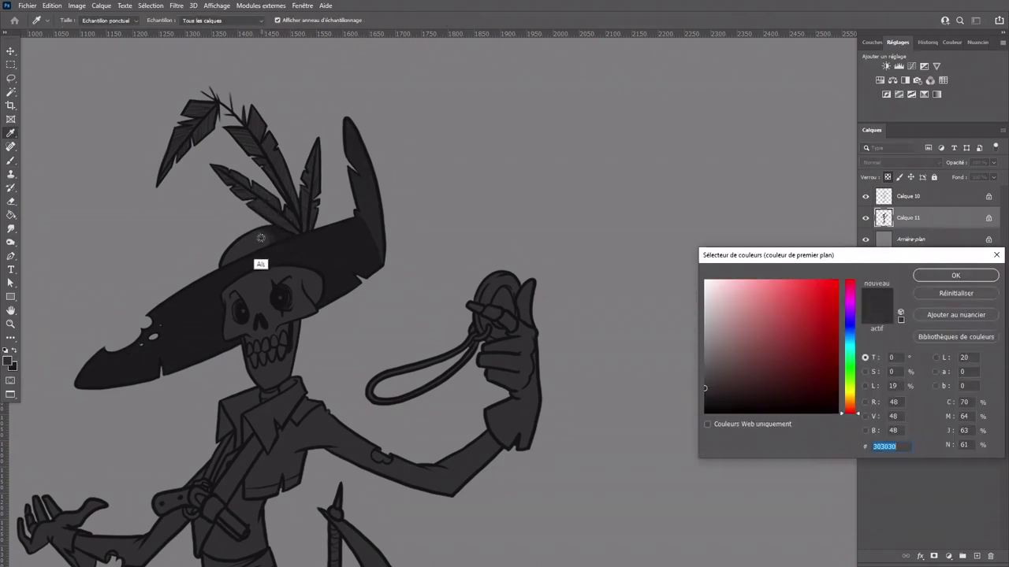
drag(707, 370, 692, 368)
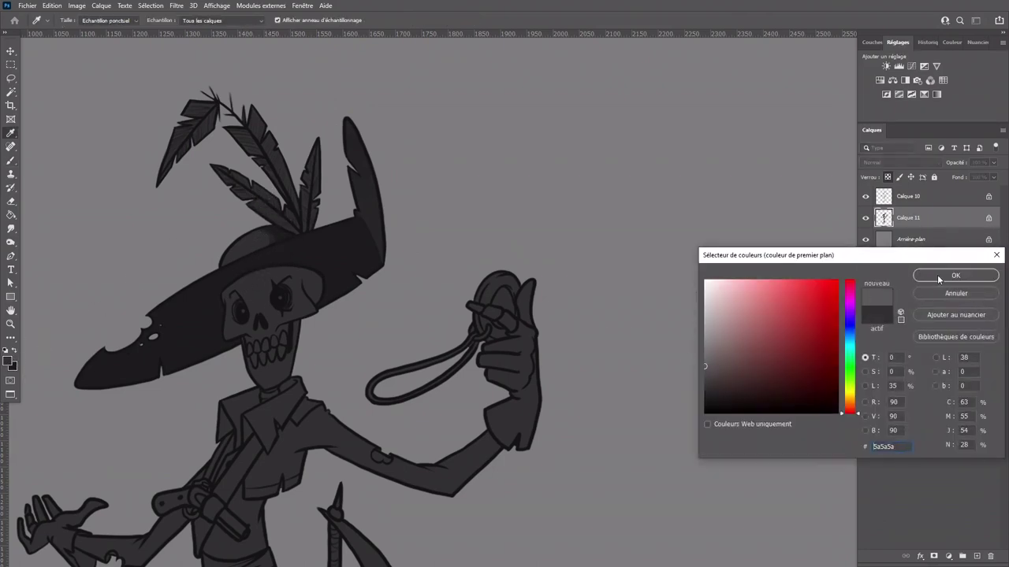
click(942, 279)
drag(305, 222, 315, 167)
mouse_move(163, 181)
mouse_down()
mouse_move(208, 89)
mouse_move(221, 142)
mouse_move(253, 153)
mouse_move(295, 224)
mouse_move(256, 203)
mouse_move(289, 221)
mouse_up()
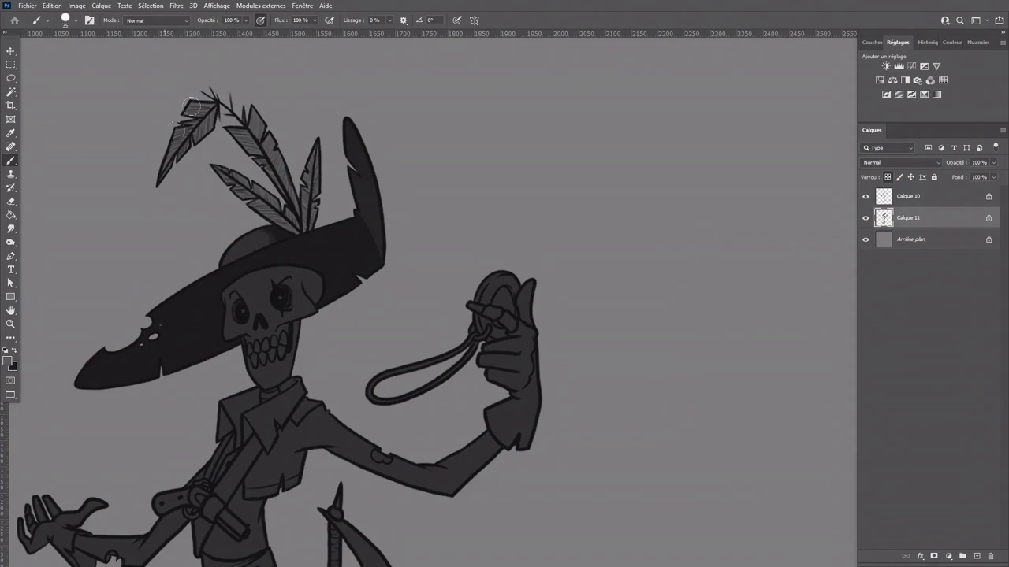
Step: Darken the feather quills and bases where they meet the hat, using the near-black colour
click(15, 350)
mouse_move(310, 192)
mouse_down()
mouse_move(307, 245)
mouse_move(308, 228)
mouse_move(277, 222)
mouse_move(258, 197)
mouse_move(321, 261)
mouse_up()
drag(270, 155, 317, 259)
mouse_move(367, 415)
mouse_down()
mouse_move(468, 344)
mouse_move(472, 369)
mouse_up()
Step: Shade the skull's eye sockets and the forehead beneath the hat brim with near-black
key(bracketright)
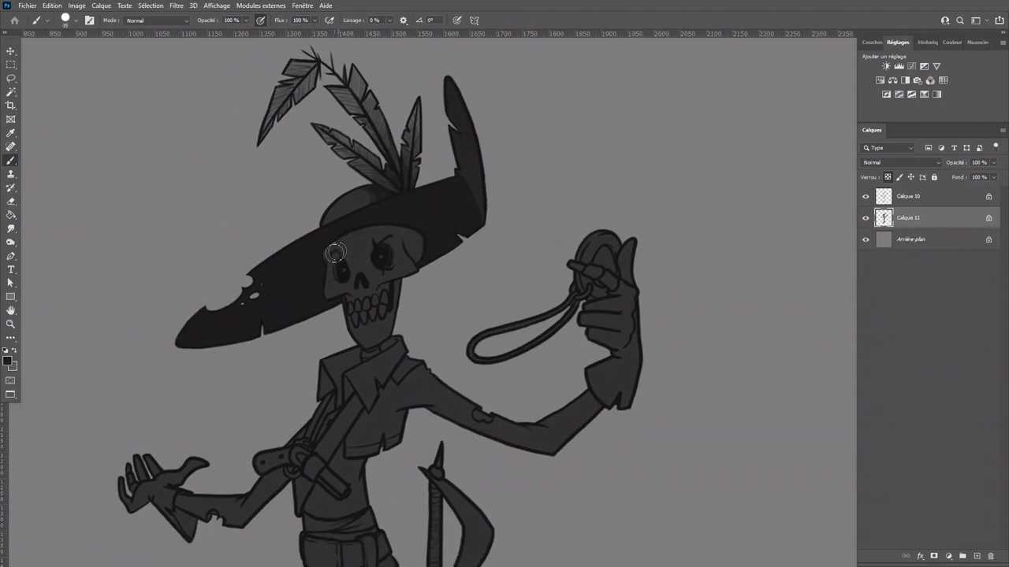
key(bracketleft)
key(bracketleft)
key(bracketleft)
key(bracketleft)
key(bracketleft)
key(bracketleft)
drag(341, 267, 340, 279)
key(bracketright)
key(bracketright)
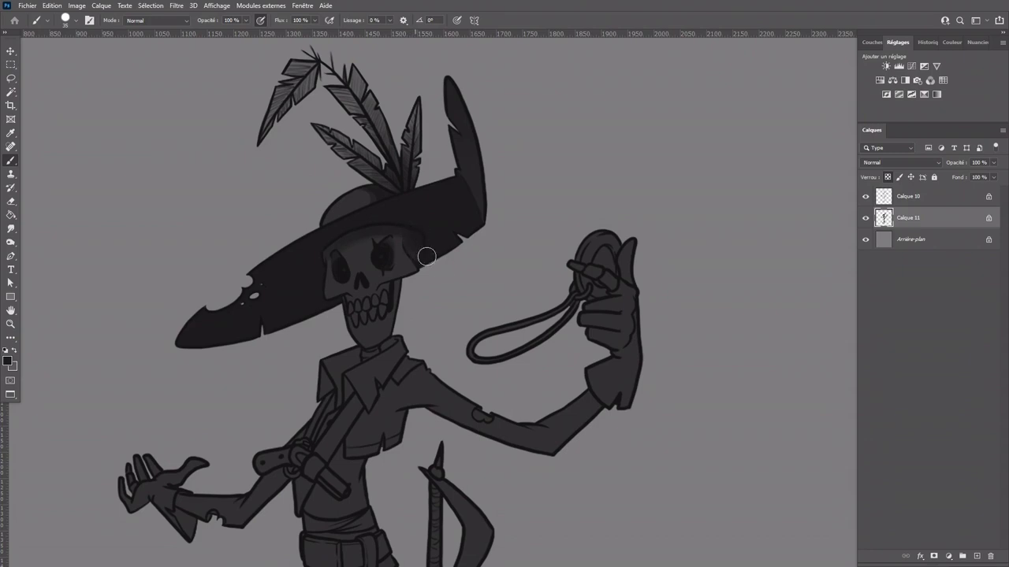
Step: Shade the side of the skull's jaw with a finer brush and touch up the face with grey sampled from the chin
key(bracketleft)
key(bracketleft)
key(bracketleft)
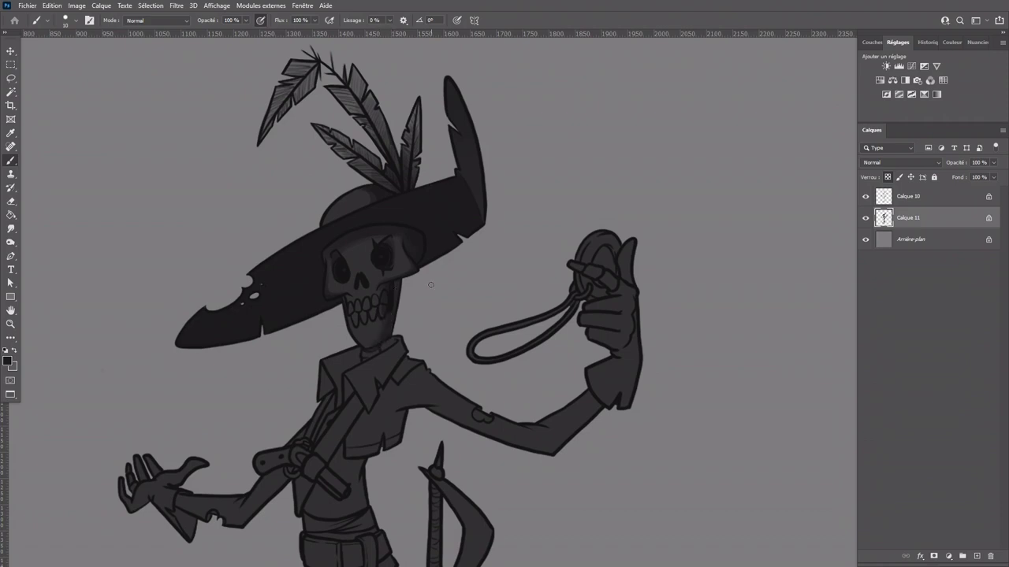
click(14, 351)
alt+click(360, 338)
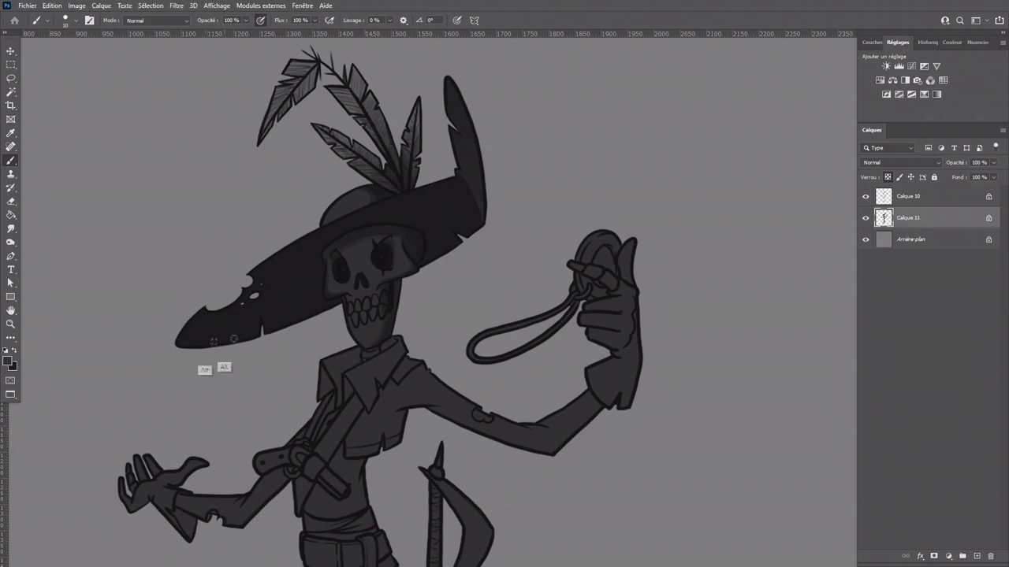
click(15, 351)
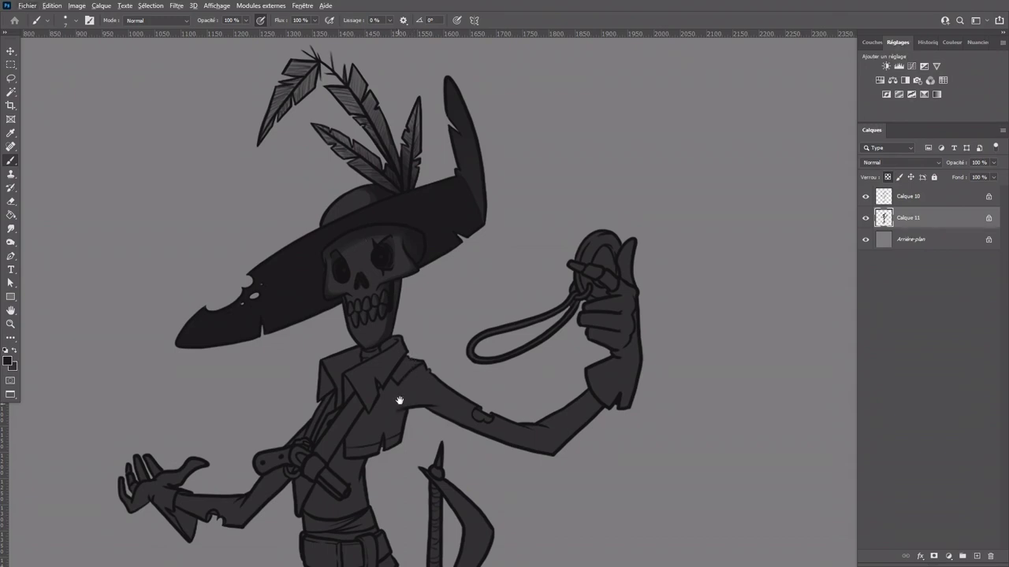
Step: Shade the neck beneath the jaw and the folds of the jacket's collar flaps
drag(399, 399, 432, 336)
mouse_move(501, 206)
mouse_down()
mouse_move(405, 383)
mouse_move(433, 353)
mouse_up()
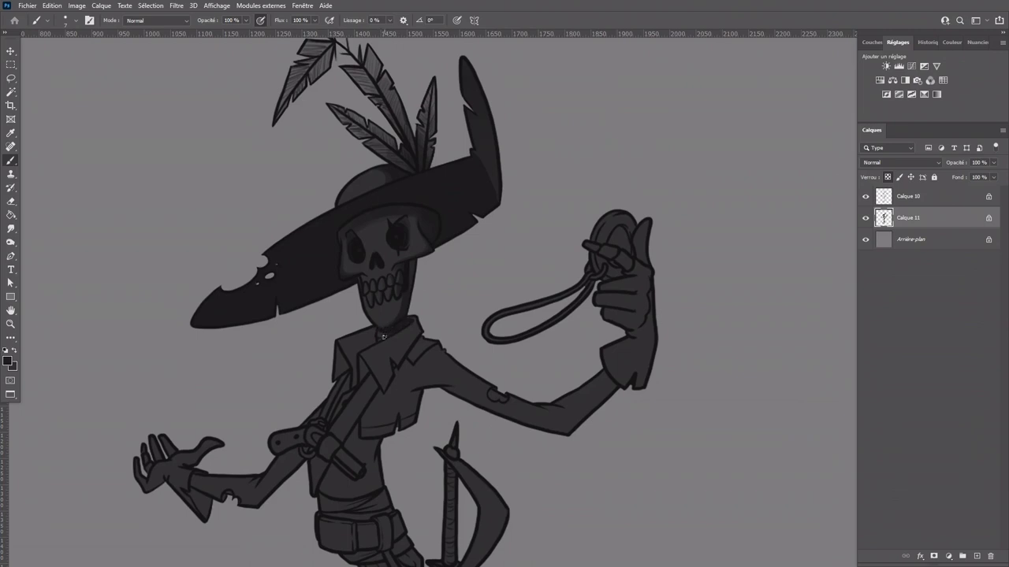
key(bracketright)
key(bracketright)
scroll(348, 284, down, 3)
key(bracketleft)
key(bracketleft)
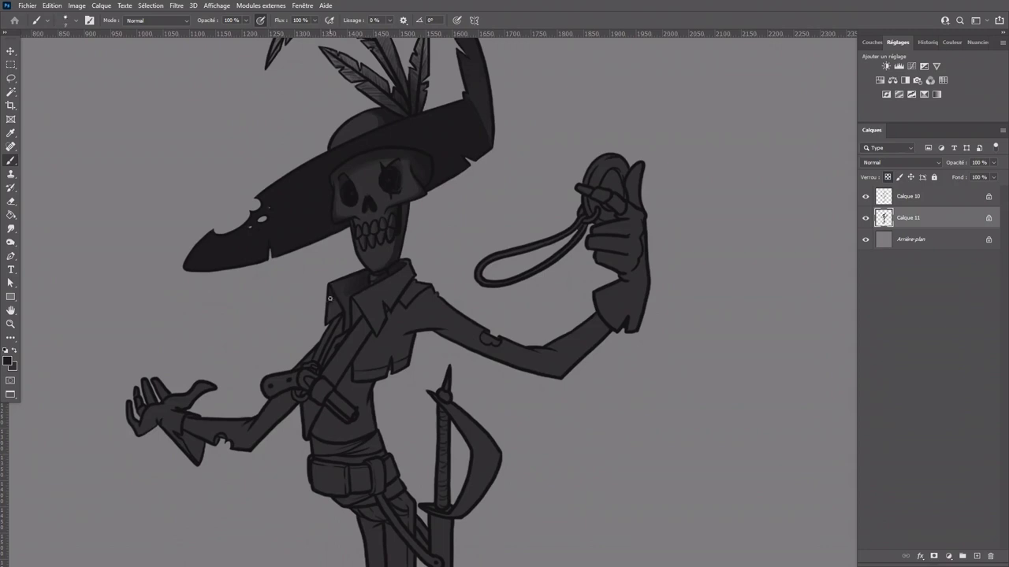
key(bracketright)
key(bracketright)
key(bracketleft)
key(bracketright)
key(bracketright)
Step: Lock the fill layer's transparent pixels again and shade the round pendant held in the raised hand
drag(438, 381, 463, 346)
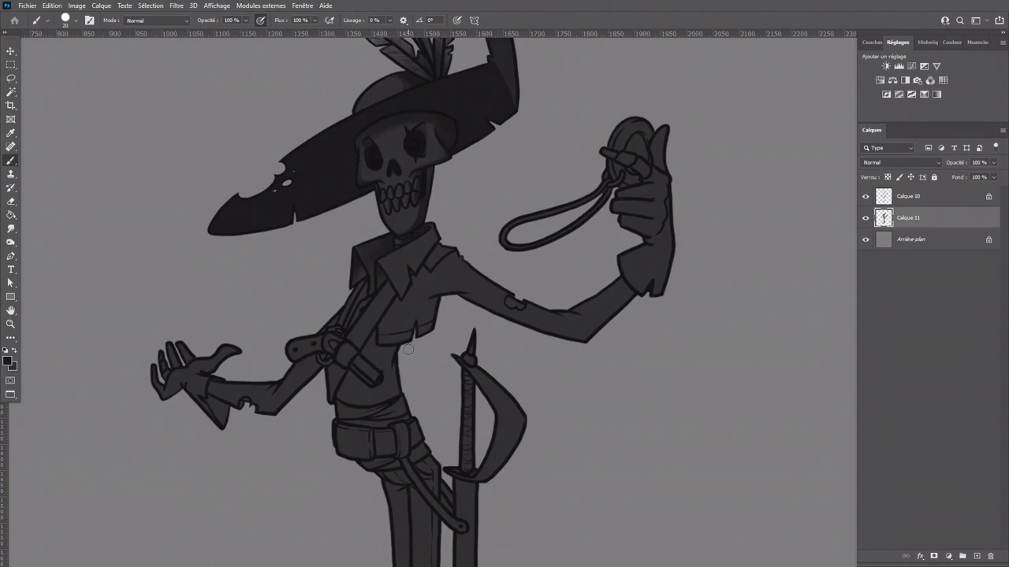
click(887, 177)
drag(604, 268, 481, 331)
drag(512, 207, 512, 209)
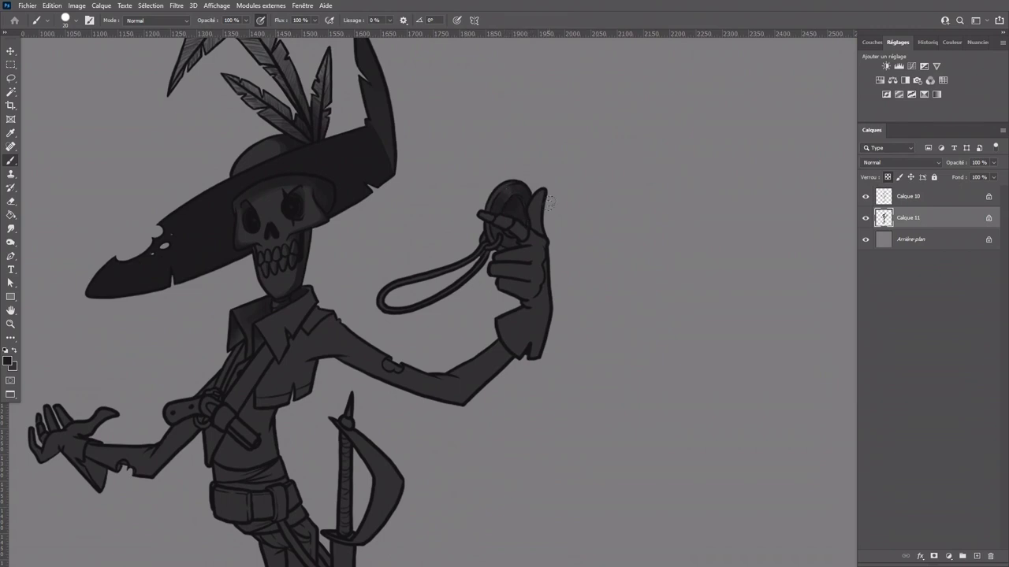
Step: Shade the outer edge of the raised hand, from the thumb down to the torn glove cuff
key([)
key([)
mouse_move(534, 258)
mouse_down()
mouse_move(459, 237)
mouse_move(473, 251)
mouse_move(464, 324)
mouse_up()
key(])
mouse_move(465, 284)
mouse_down()
mouse_move(457, 307)
mouse_move(475, 286)
mouse_up()
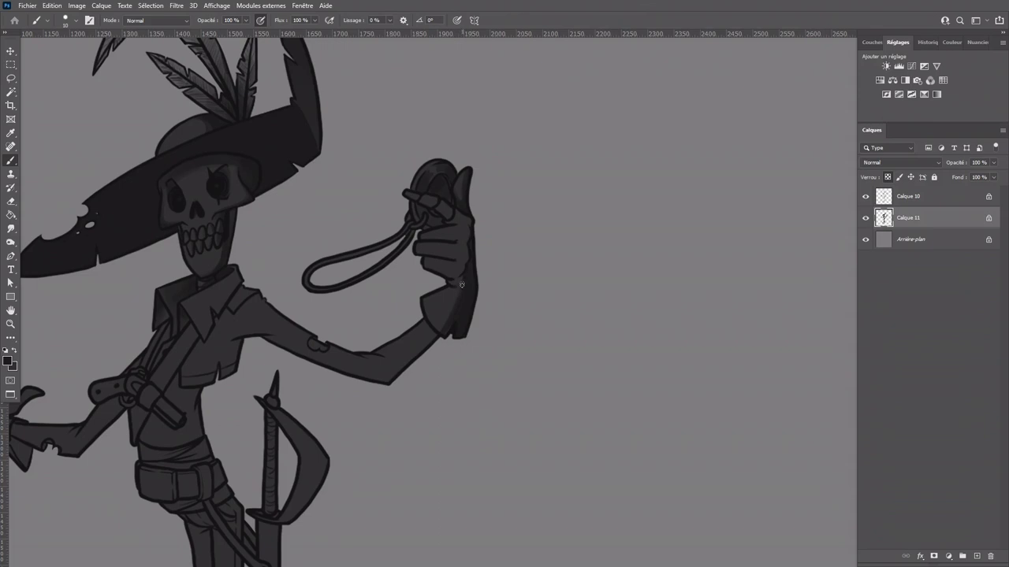
Step: Clean up the inner edge of the shadow on the raised glove using the Eraser with a smaller tip
click(11, 201)
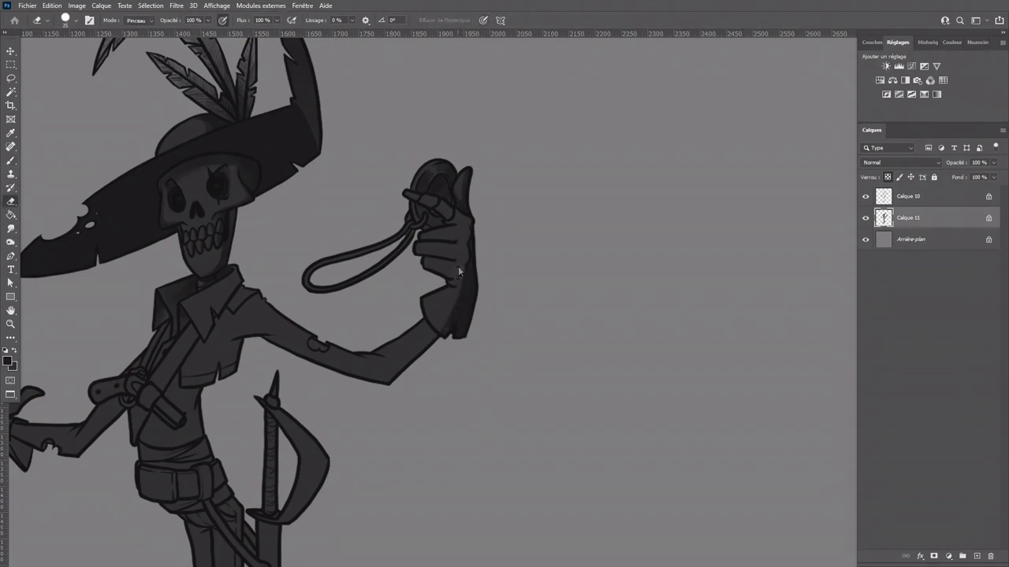
click(91, 20)
click(533, 106)
key(bracketleft)
key(bracketleft)
key(bracketleft)
click(12, 161)
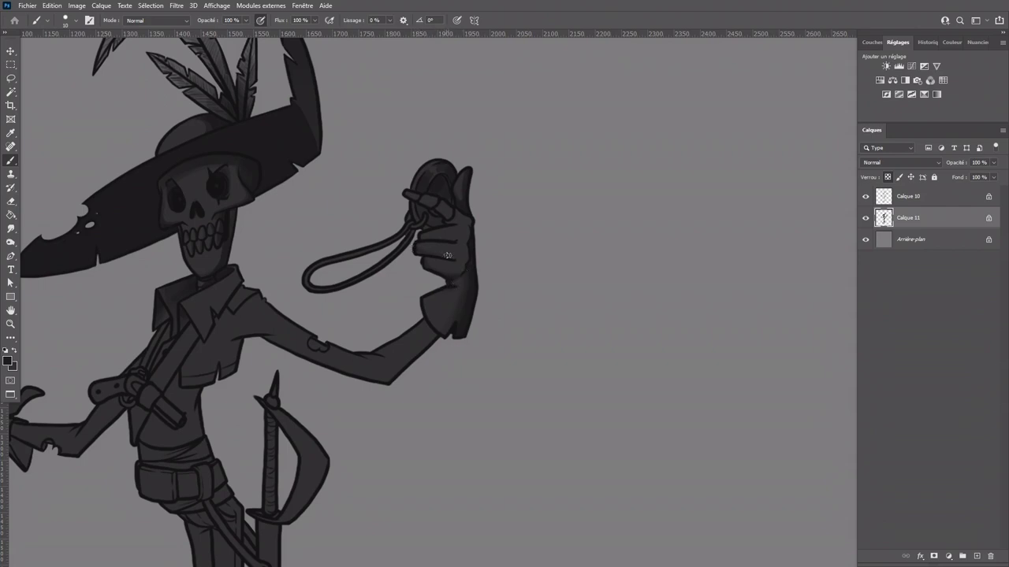
Step: Shade the fingers of the raised hand and the underside of the raised sleeve
drag(406, 195, 432, 209)
key(bracketright)
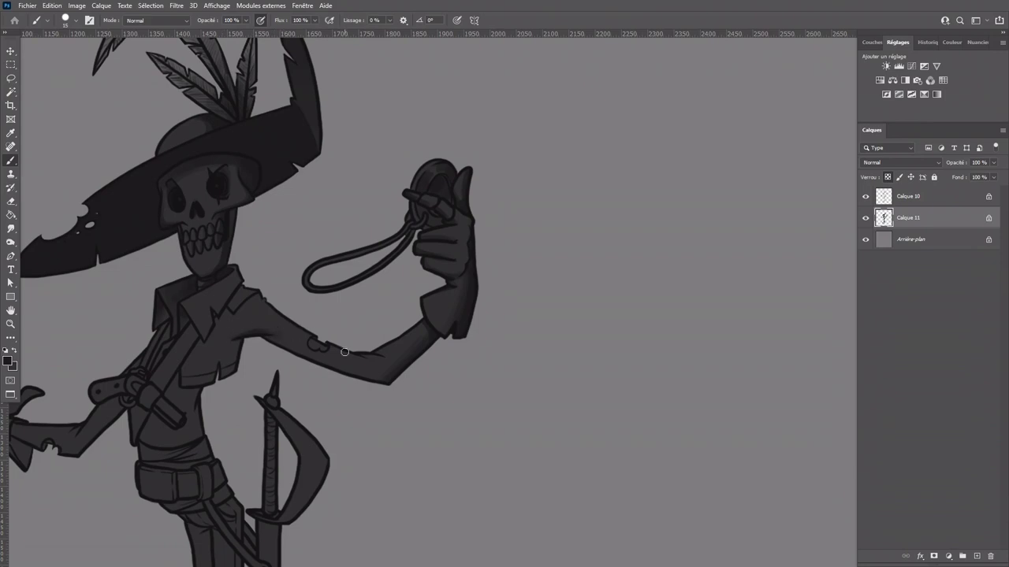
key(bracketleft)
key(bracketright)
key(bracketright)
key(bracketright)
drag(275, 343, 285, 349)
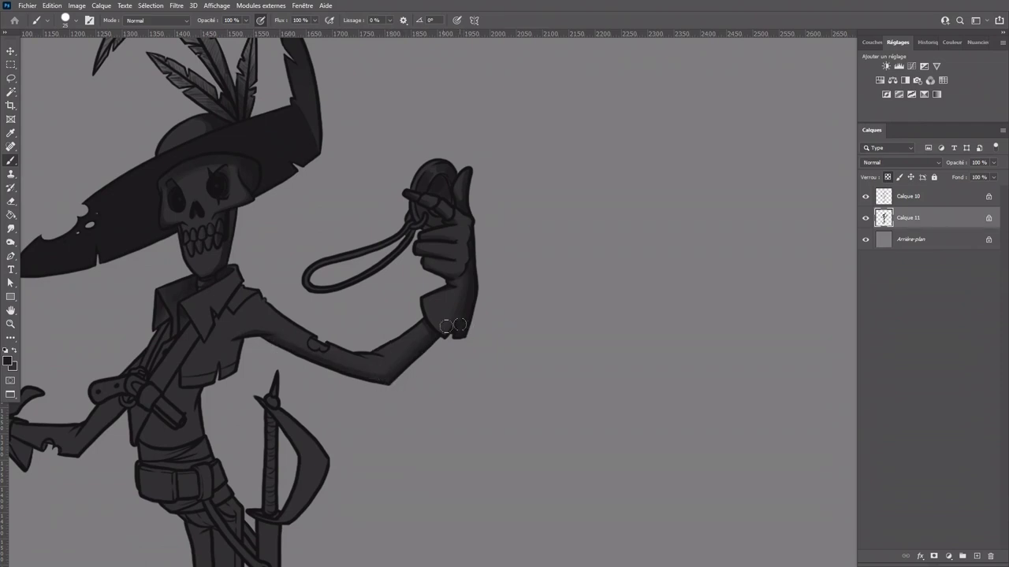
Step: Shade the jacket's armpit fold and the area along its torn lower edge
key(bracketleft)
key(bracketleft)
drag(396, 383, 510, 373)
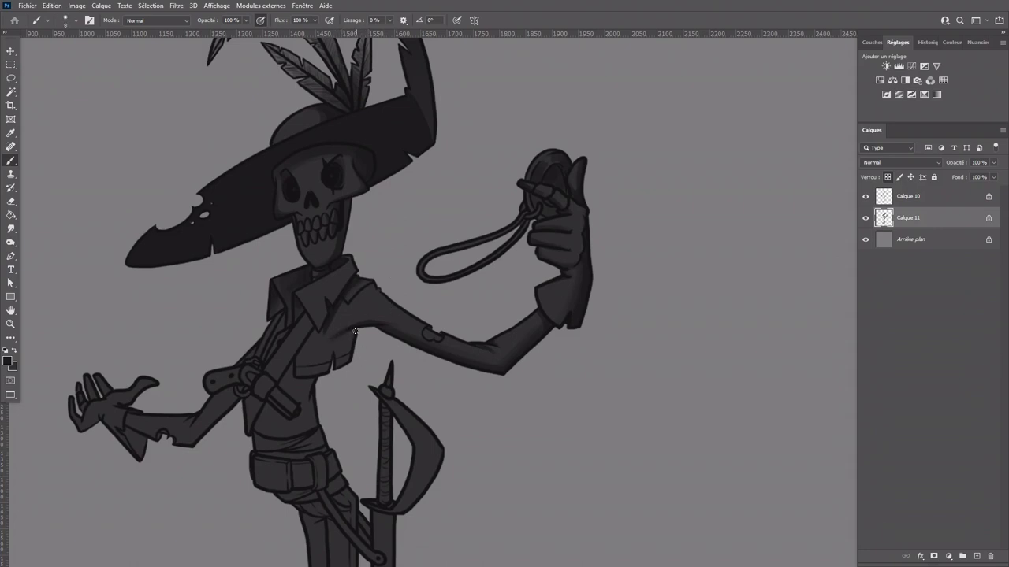
key(bracketright)
key(bracketright)
key(bracketright)
drag(306, 371, 328, 343)
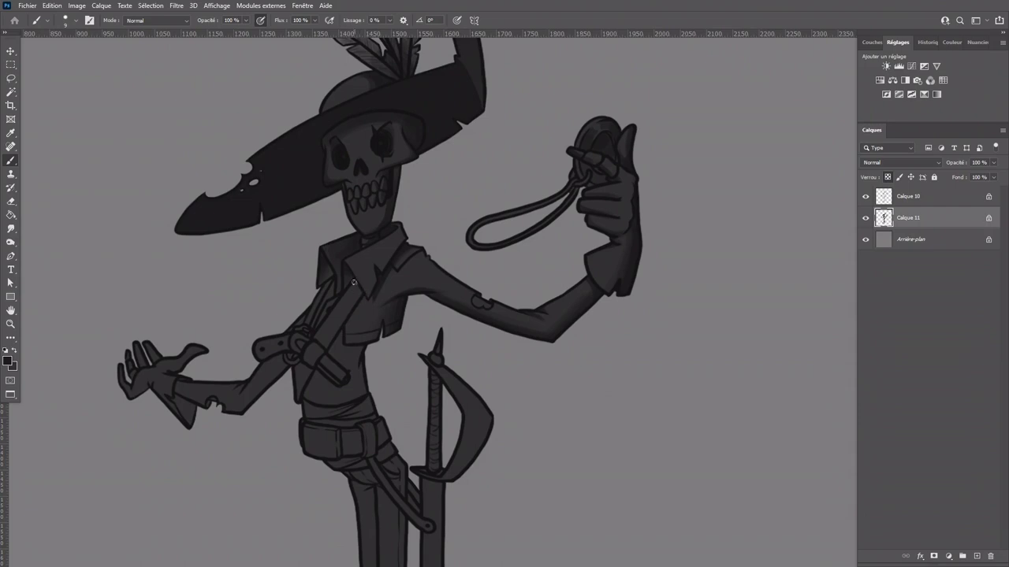
Step: Shade the diagonal chest strap above the pistol and blend its shadow with the Smudge tool
key(bracketright)
key(bracketright)
key(bracketright)
key(bracketright)
mouse_move(354, 289)
mouse_down()
mouse_move(337, 318)
mouse_move(347, 303)
mouse_up()
key(bracketleft)
drag(374, 365, 384, 320)
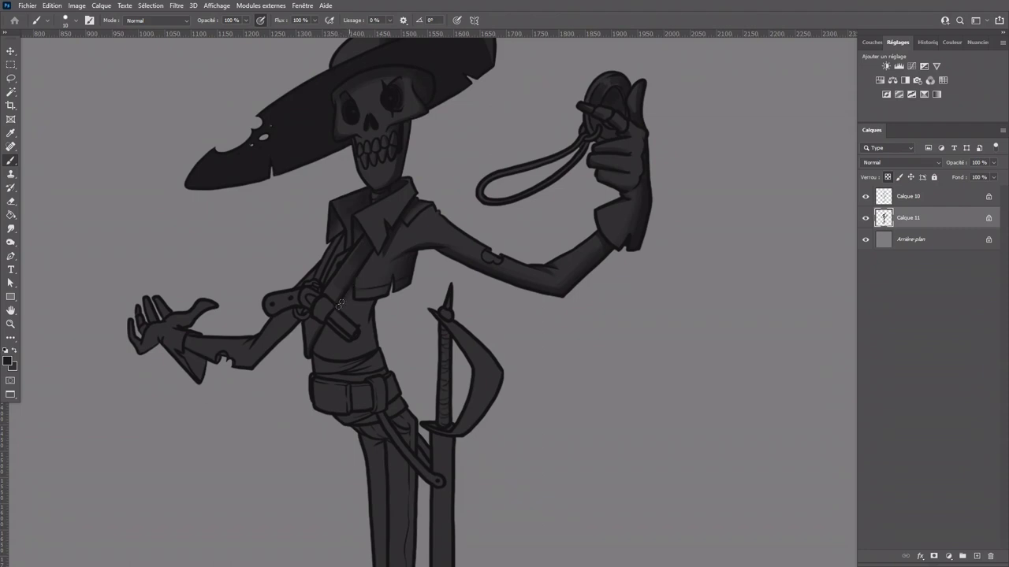
click(11, 230)
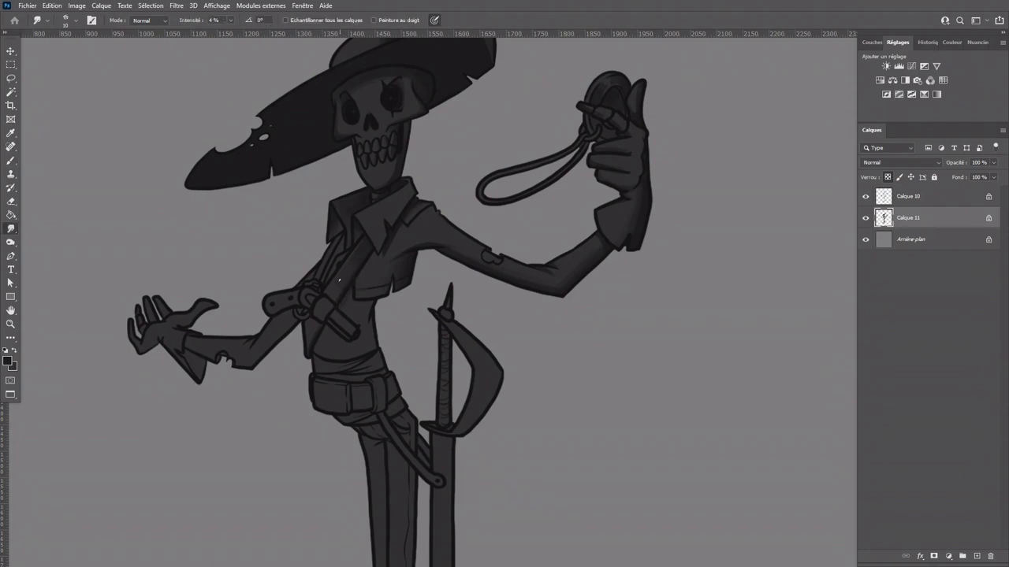
key(bracketright)
click(11, 160)
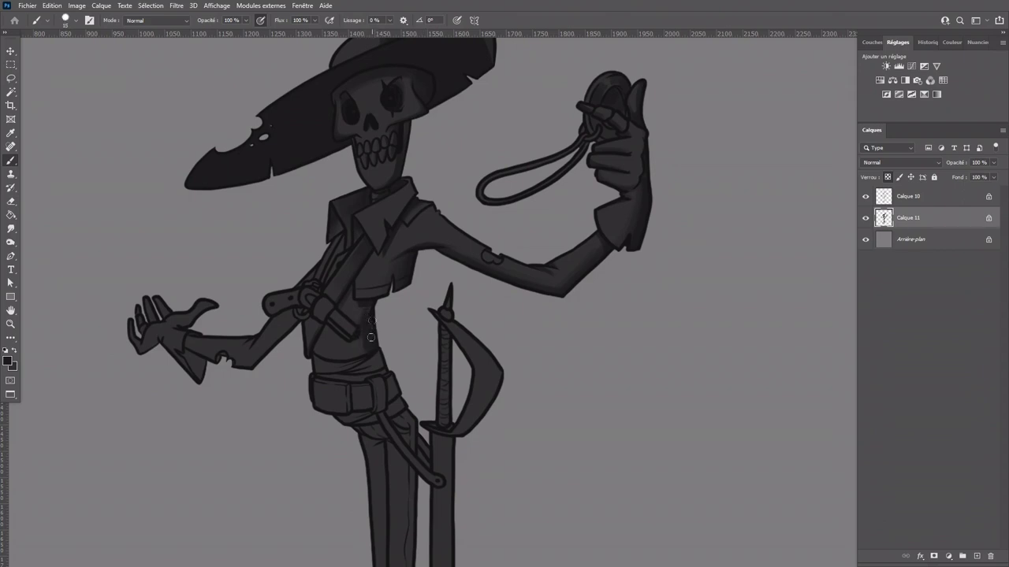
Step: Shade the side of the torso below the jacket and the pistol grip on the chest strap, varying the brush size
key(bracketleft)
key(bracketleft)
key(bracketright)
key(bracketright)
key(bracketleft)
drag(269, 307, 290, 302)
key(bracketright)
key(bracketright)
key(bracketleft)
key(bracketright)
key(bracketleft)
key(bracketleft)
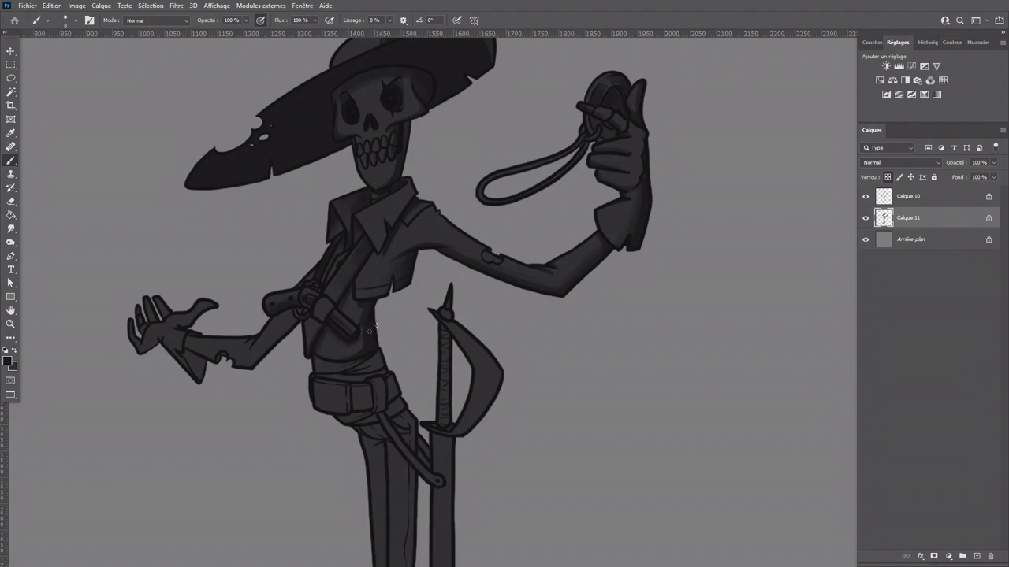
Step: Shade the shirt folds above the waist, the belt and its pouch, leaving lighter reflections on the pouch
drag(359, 368, 447, 355)
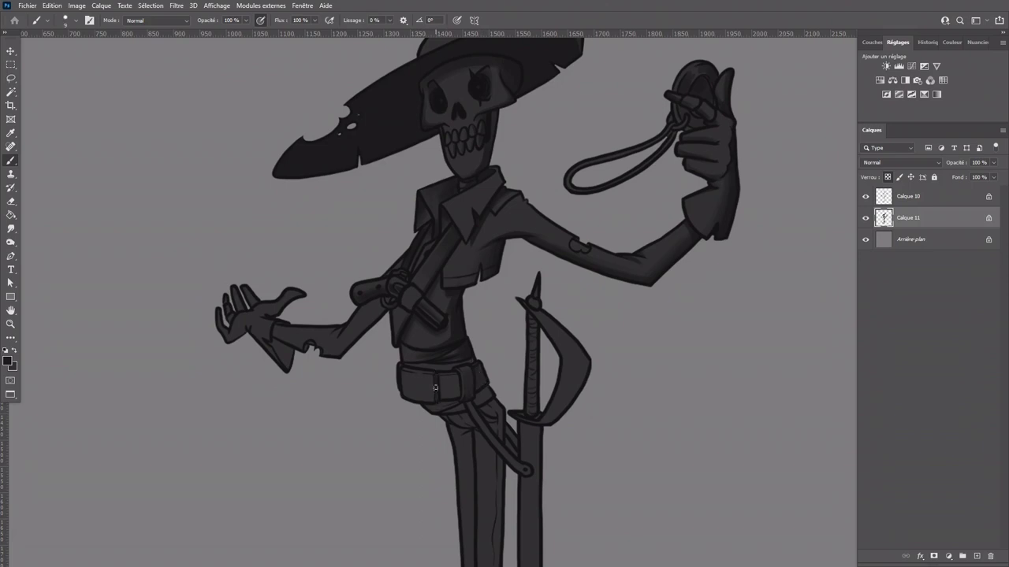
key(bracketright)
key(bracketright)
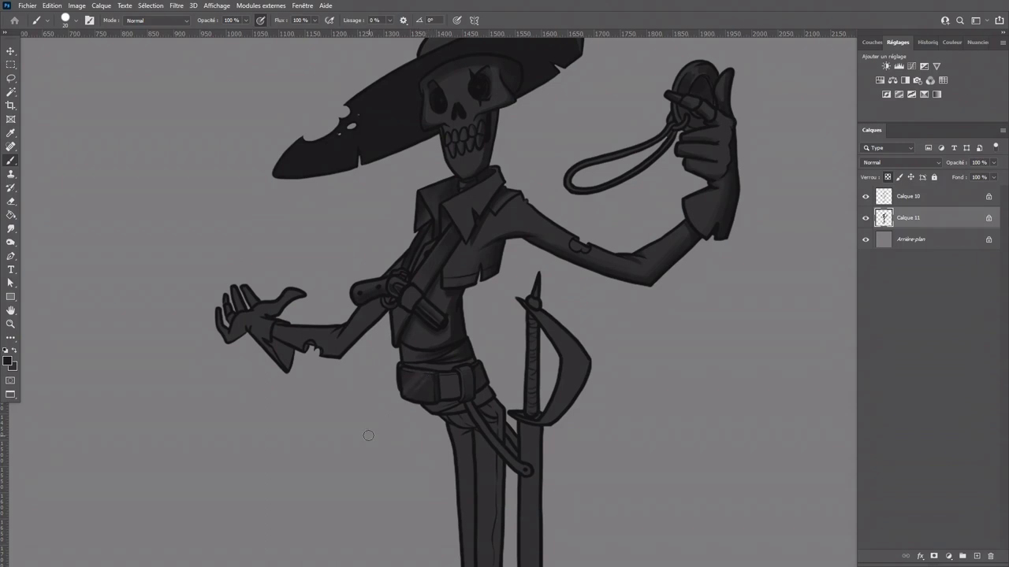
key(bracketleft)
key(bracketleft)
key(bracketleft)
key(bracketright)
key(bracketright)
drag(445, 373, 445, 375)
key(bracketleft)
key(bracketleft)
key(bracketleft)
Step: Shade the top of the trousers below the belt and restore the layer's transparent-pixel lock
drag(526, 461, 488, 296)
key(slash)
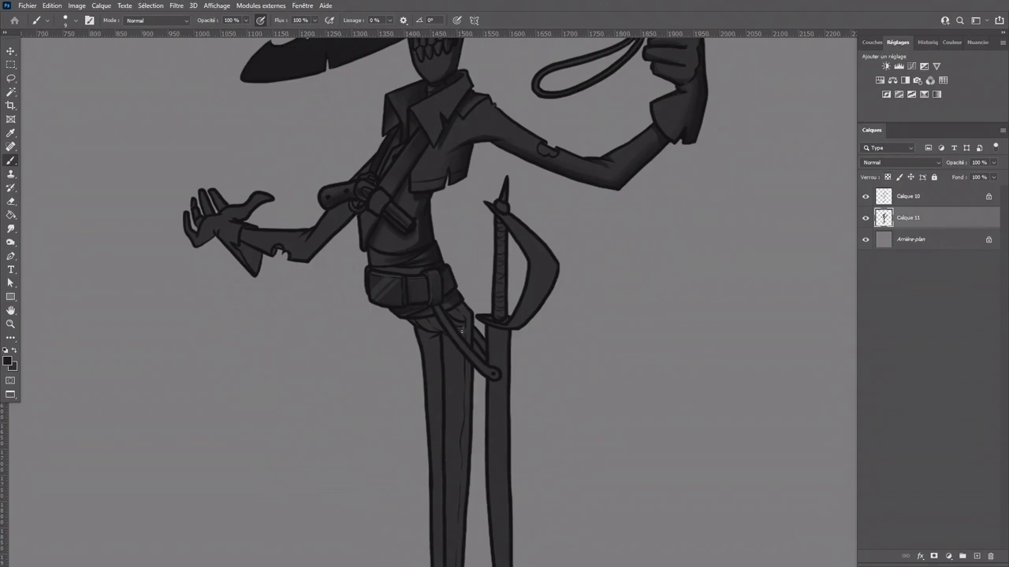
drag(474, 341, 483, 358)
click(887, 178)
Step: Shade the long outer side of the front trouser leg with a larger, softer brush
key(bracketright)
key(bracketright)
key(shift+bracketleft)
key(shift+bracketleft)
key(shift+bracketleft)
key(shift+bracketleft)
key(bracketright)
scroll(477, 408, down, 3)
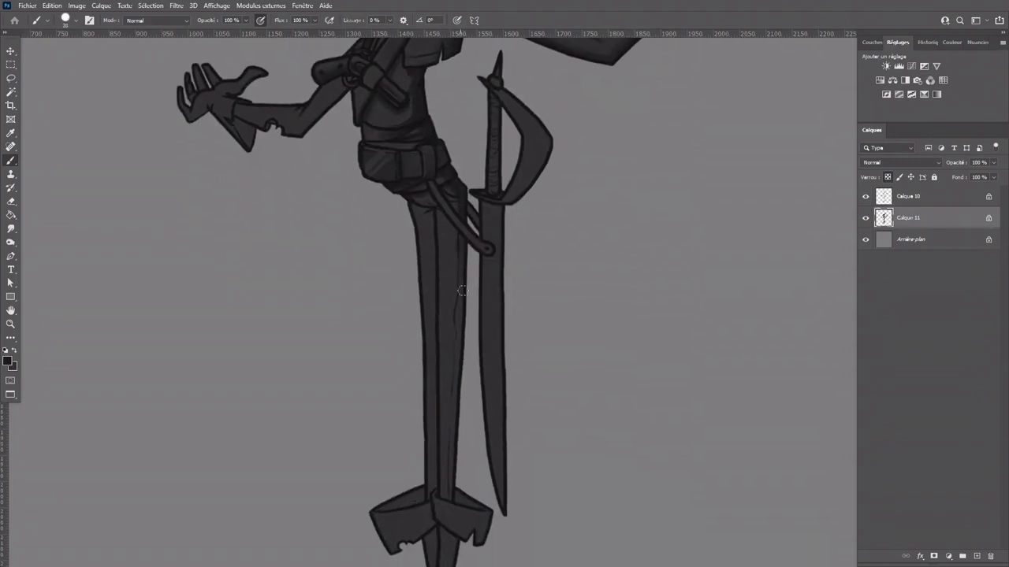
mouse_move(458, 262)
mouse_down()
mouse_move(452, 488)
mouse_move(450, 452)
mouse_move(362, 330)
mouse_up()
Step: Shade the two flared boot cuffs above the ankles with a small brush and soften the tones with the Smudge tool at 4% intensity
key(bracketleft)
key(bracketleft)
mouse_move(366, 402)
mouse_down()
mouse_move(389, 409)
mouse_move(380, 405)
mouse_up()
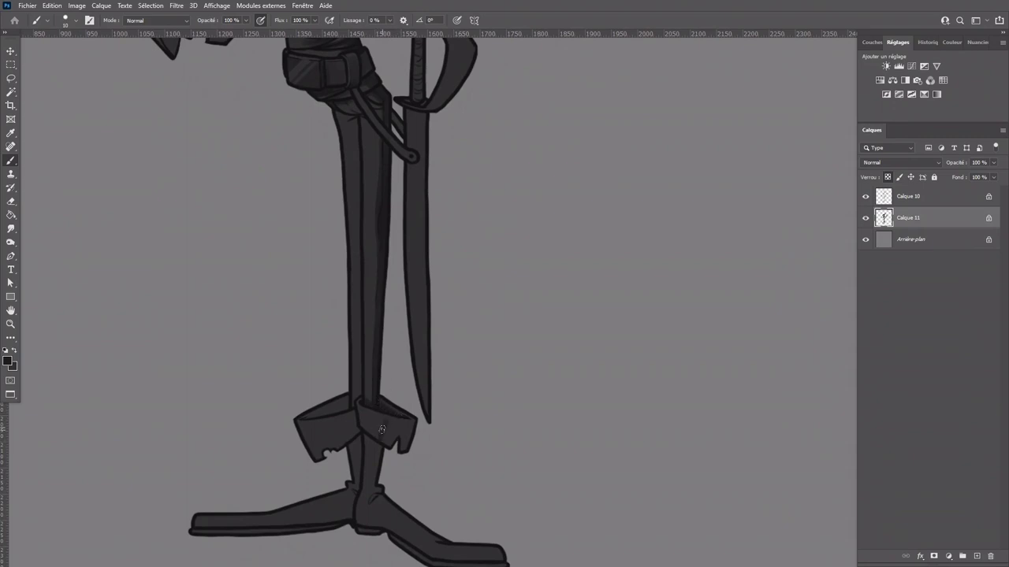
mouse_move(385, 422)
mouse_down()
mouse_move(412, 423)
mouse_move(385, 442)
mouse_move(398, 437)
mouse_move(405, 446)
mouse_move(384, 425)
mouse_up()
key(bracketleft)
drag(306, 417, 344, 405)
key(bracketright)
key(bracketright)
key(bracketright)
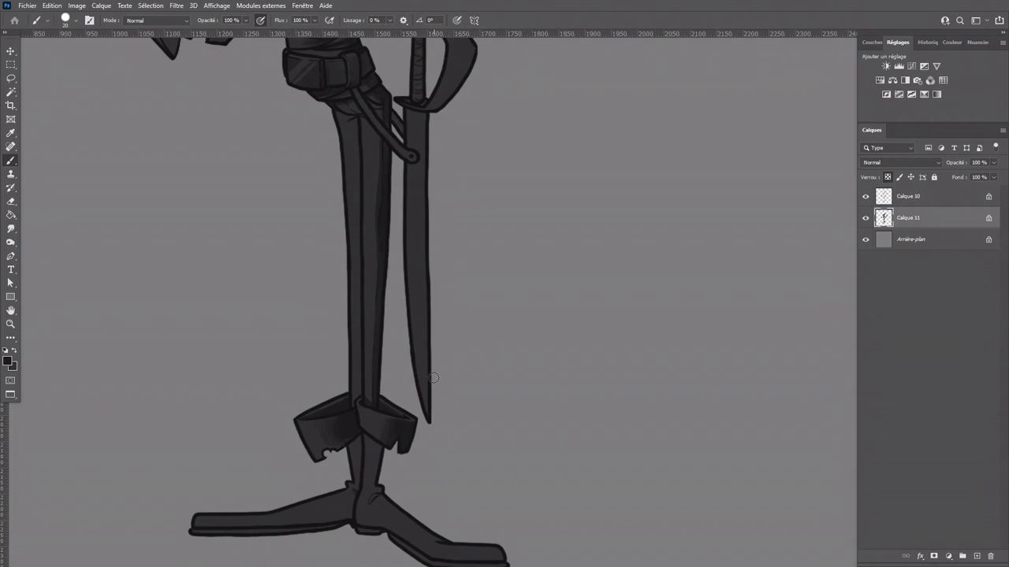
click(11, 230)
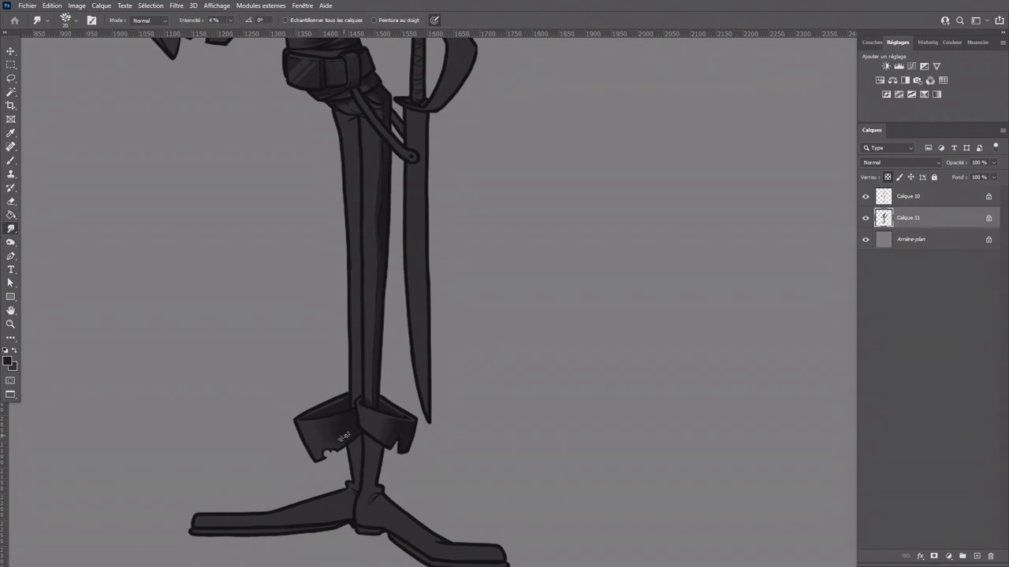
click(11, 161)
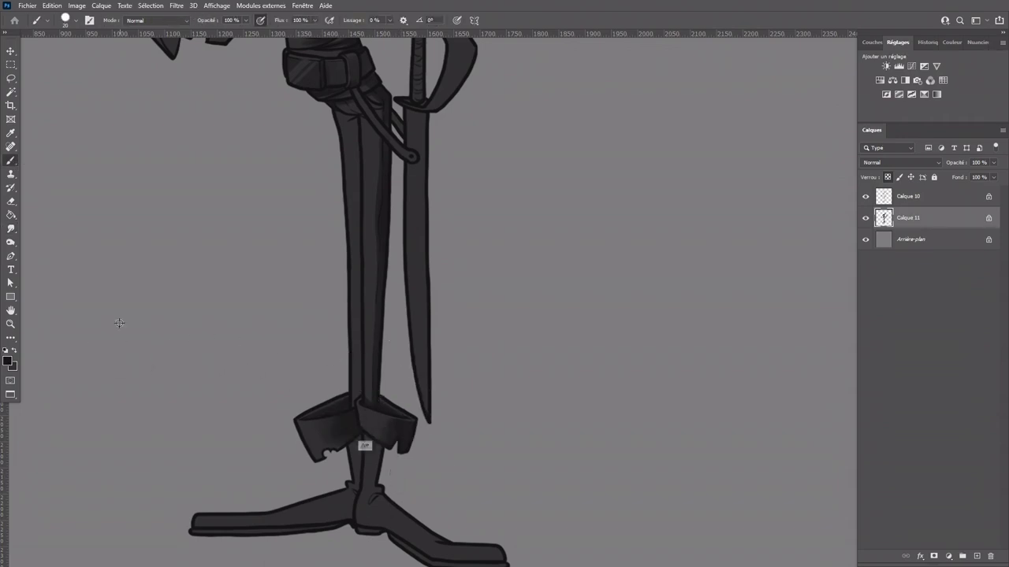
Step: Shade the ankles under the cuffs and the upper and sole of the front shoe, varying the brush size
drag(389, 456, 351, 359)
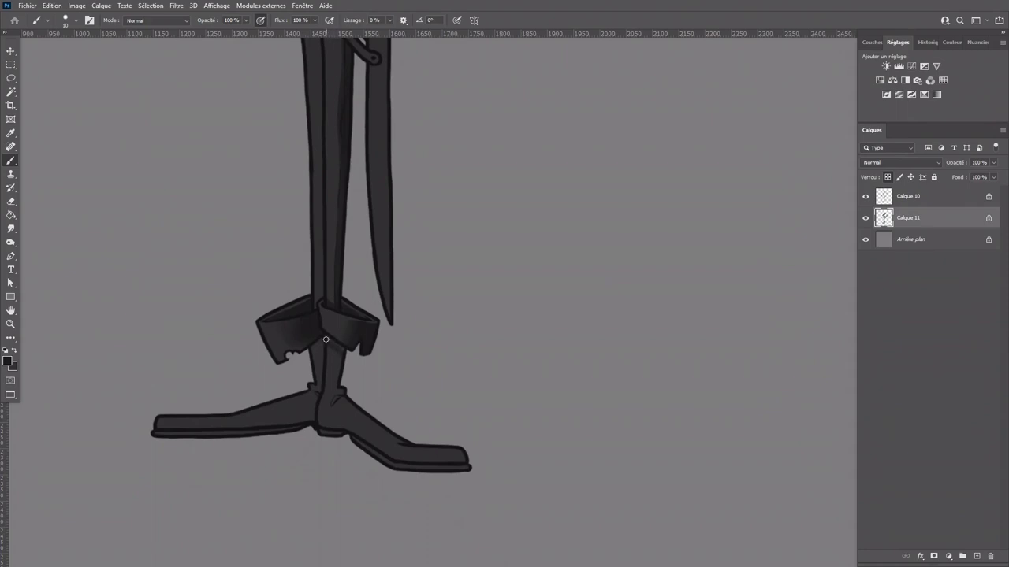
key(bracketright)
key(bracketleft)
key(bracketright)
key(bracketright)
key(bracketleft)
mouse_move(334, 435)
mouse_down()
mouse_move(405, 471)
mouse_move(472, 467)
mouse_up()
key(bracketright)
key(bracketright)
key(bracketright)
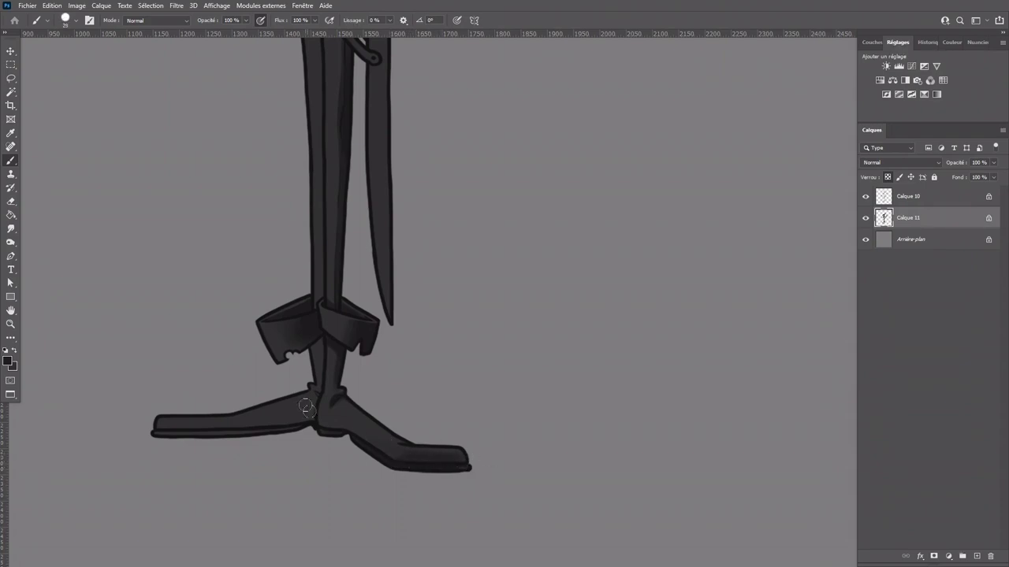
Step: Shade the rear shoe from heel to toe and darken its sole with a slightly larger brush
key(bracketleft)
key(bracketleft)
key(bracketright)
key(bracketright)
key(bracketright)
key(bracketright)
drag(157, 433, 293, 430)
key(bracketright)
mouse_move(164, 429)
mouse_down()
mouse_move(302, 423)
mouse_move(232, 431)
mouse_move(156, 422)
mouse_up()
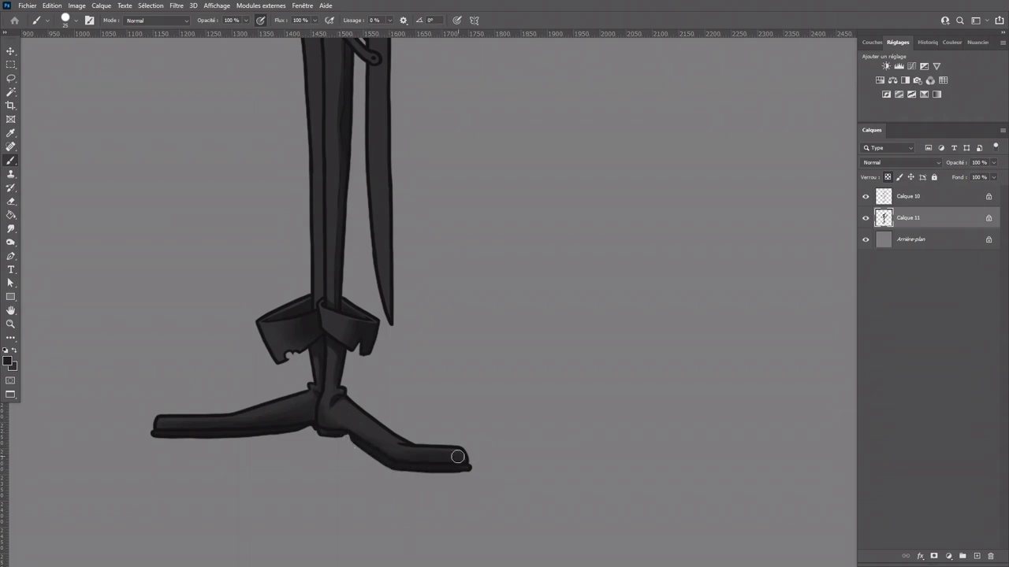
Step: Shade the lengths of both trouser legs from the waist to the boot cuffs, reducing the brush size to 10
drag(346, 198, 355, 275)
key(bracketleft)
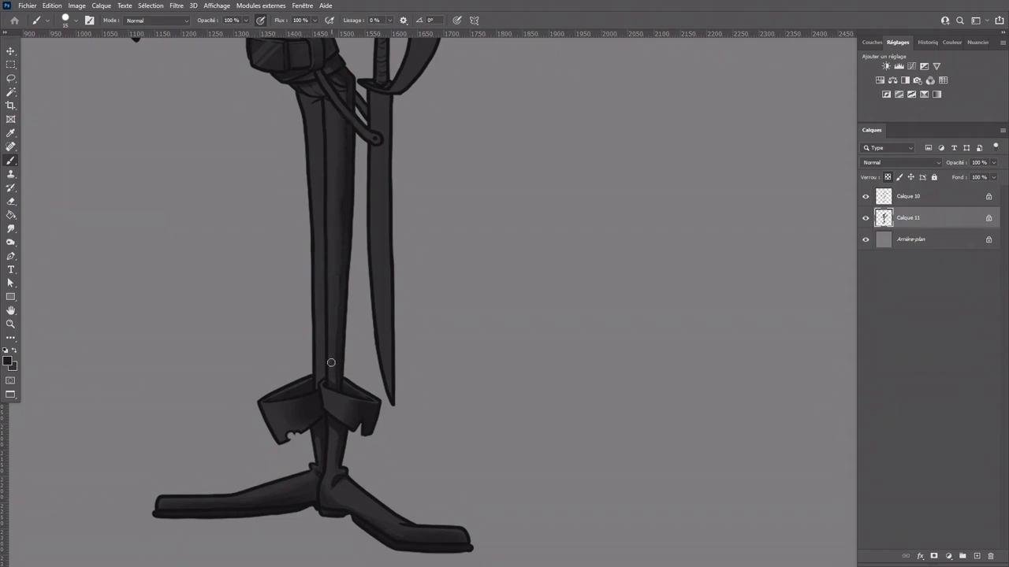
key(bracketleft)
key(bracketleft)
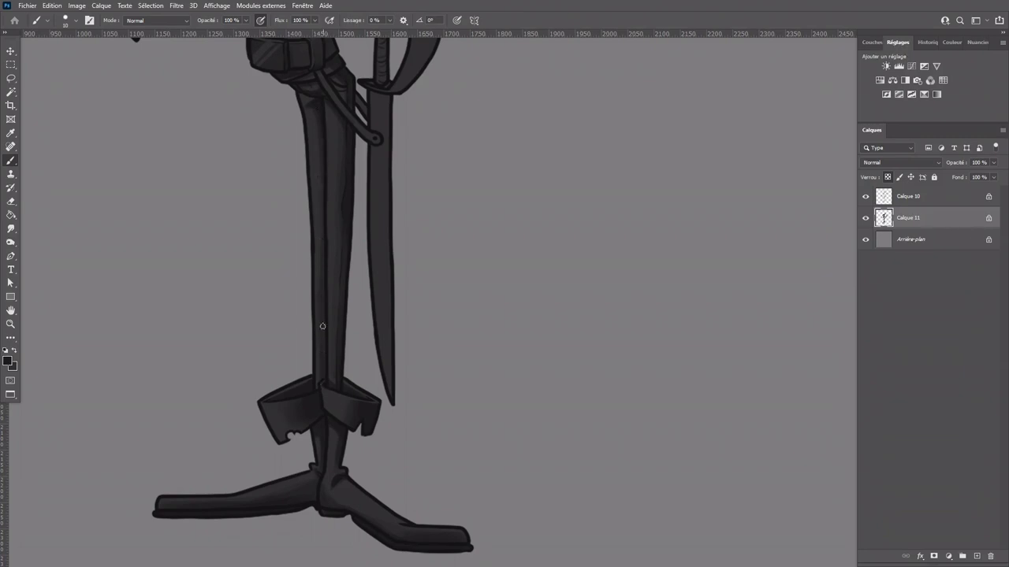
Step: Shade the fingers and palm of the open, lowered hand, its torn cuff and the sleeve up to the shoulder
drag(325, 136, 346, 319)
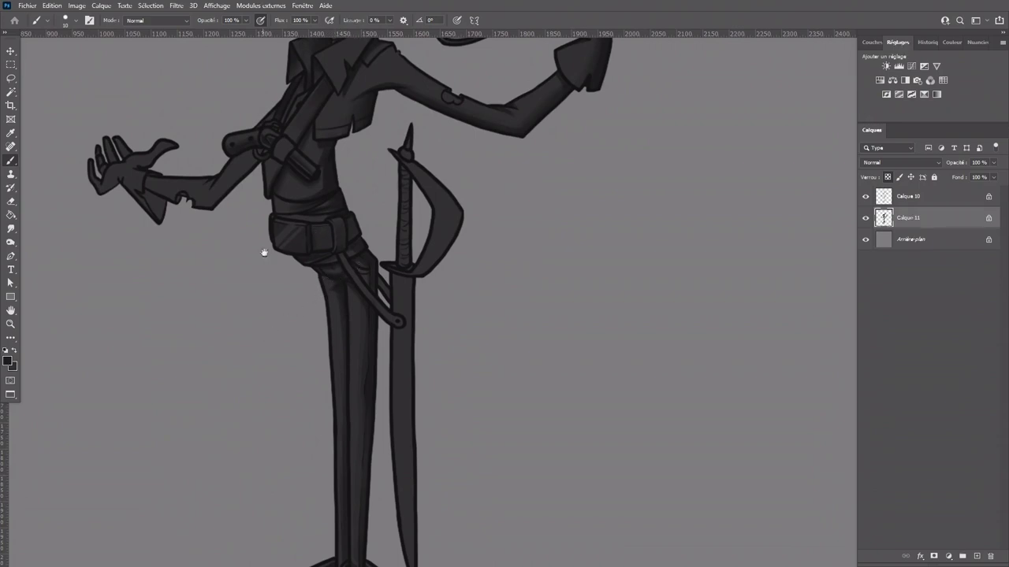
drag(265, 252, 353, 360)
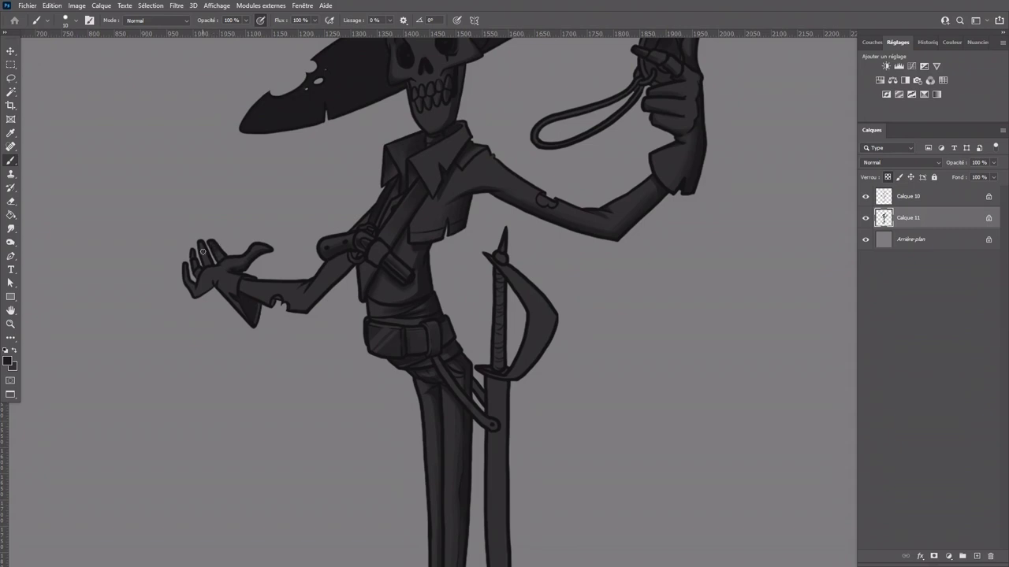
drag(187, 273, 184, 280)
drag(218, 282, 236, 303)
key(bracketright)
mouse_move(244, 293)
mouse_down()
mouse_move(282, 311)
mouse_move(297, 305)
mouse_move(263, 301)
mouse_move(332, 302)
mouse_move(296, 302)
mouse_move(309, 314)
mouse_move(340, 289)
mouse_move(300, 308)
mouse_move(353, 260)
mouse_up()
key(bracketright)
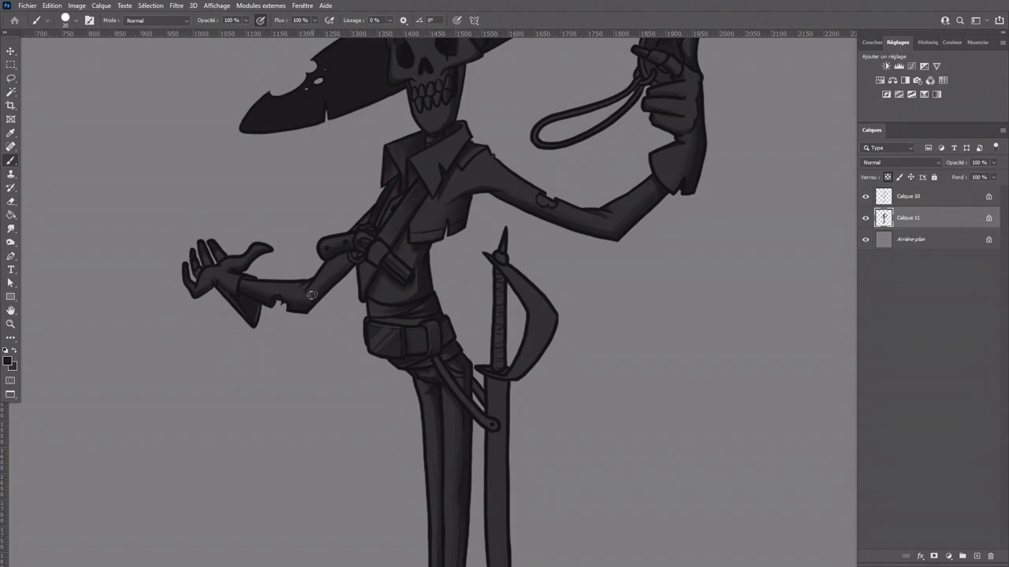
key(bracketleft)
key(bracketleft)
key(bracketleft)
Step: Shade the sword's grip, curved hand guard and long blade, varying the brush size
key(ctrl+minus)
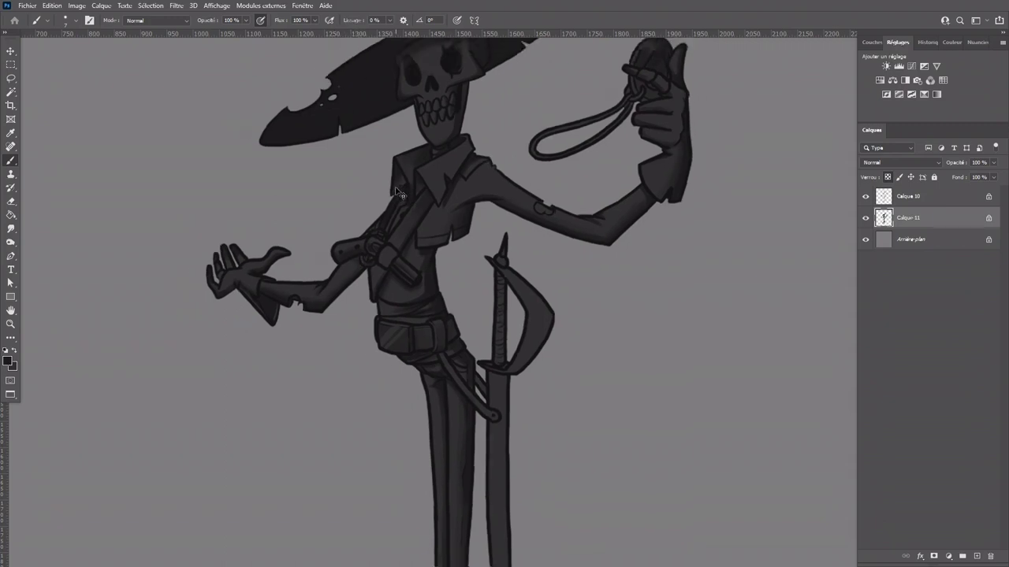
drag(594, 348, 420, 231)
key(bracketright)
key(bracketright)
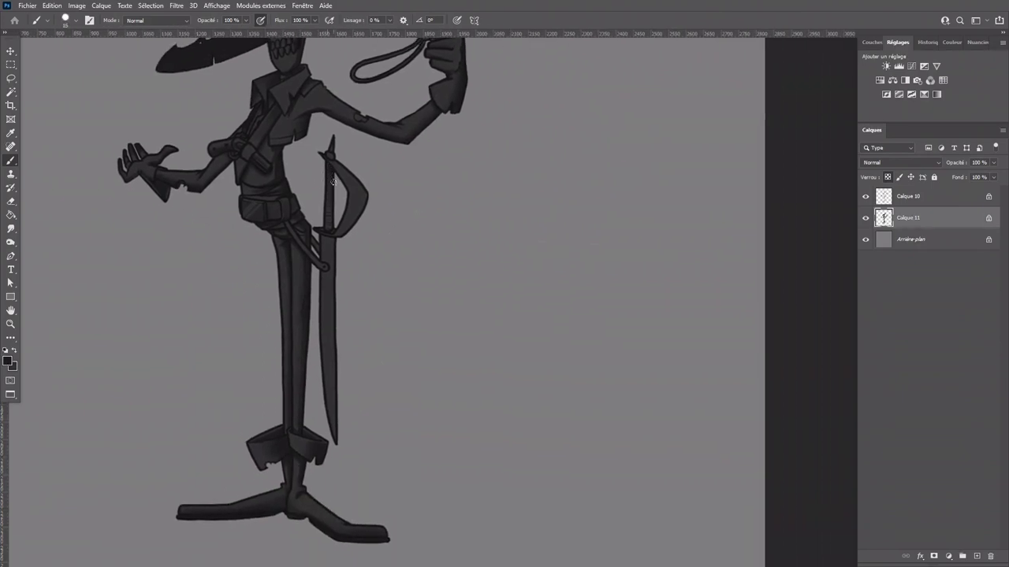
key(bracketleft)
key(bracketright)
key(bracketright)
key(bracketright)
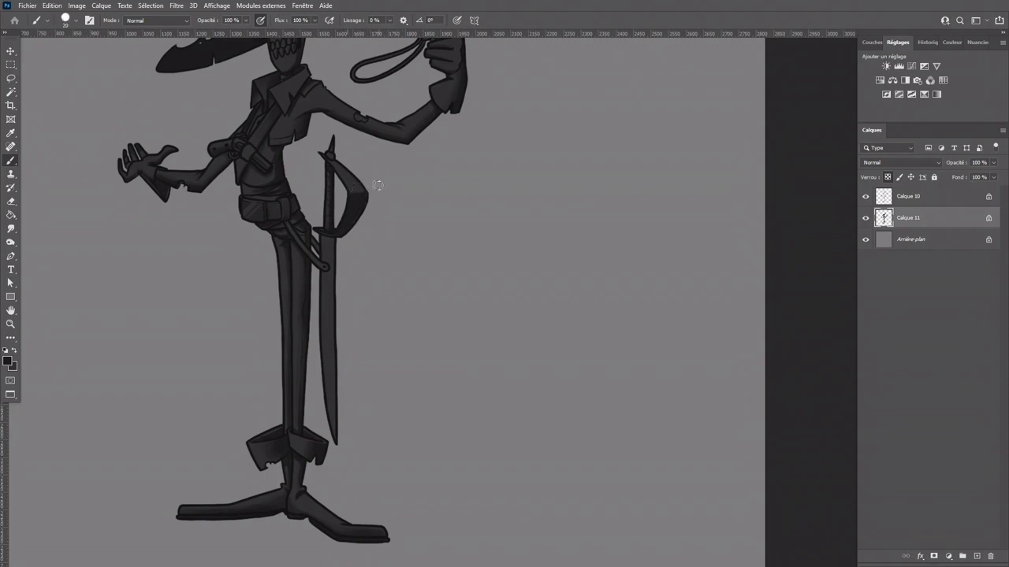
drag(358, 203, 367, 186)
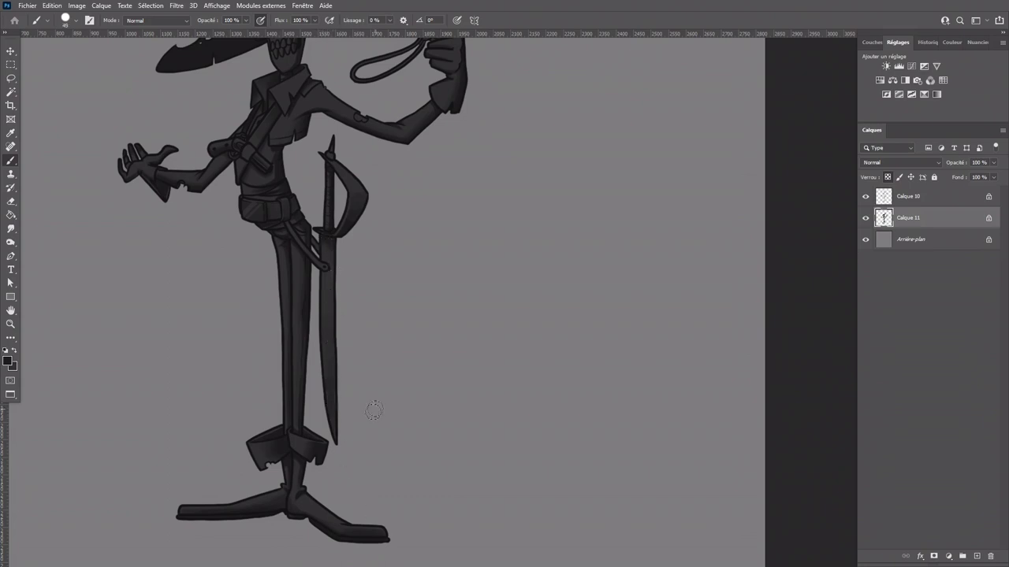
key(ctrl+minus)
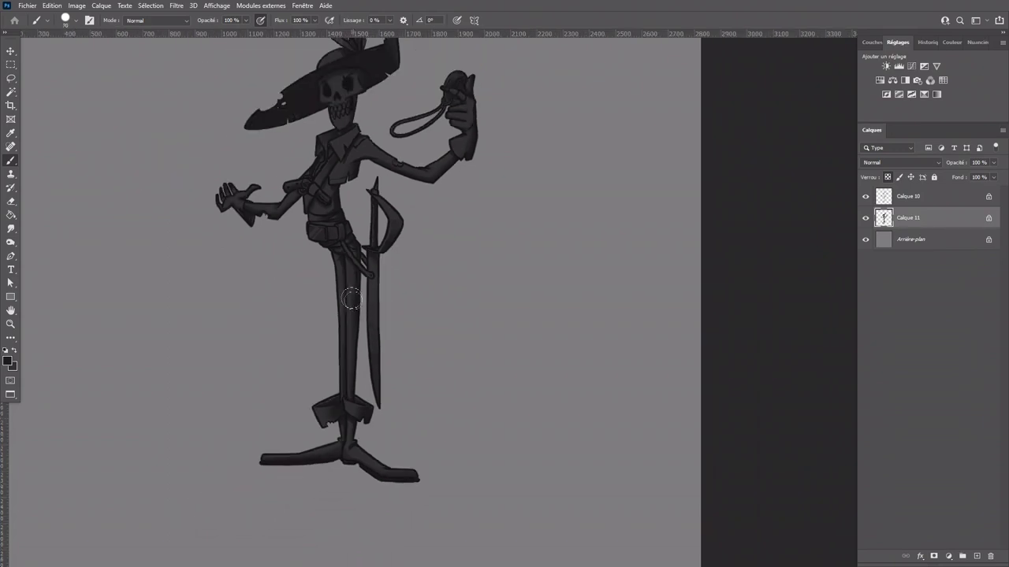
key(bracketright)
key(bracketright)
key(bracketright)
key(bracketright)
key(bracketright)
key(bracketright)
drag(438, 237, 450, 386)
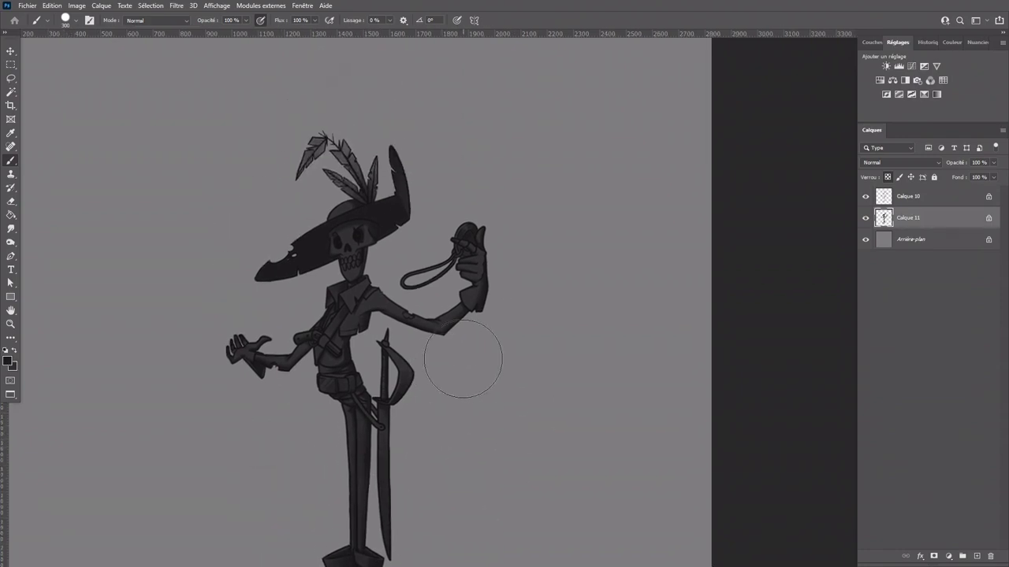
key(bracketleft)
key(bracketleft)
key(bracketleft)
key(bracketleft)
key(bracketleft)
key(bracketleft)
key(bracketleft)
key(bracketleft)
key(bracketleft)
key(bracketleft)
Step: Raise the line-art layer's brightness to 37 with a Brightness/Contrast adjustment
click(903, 196)
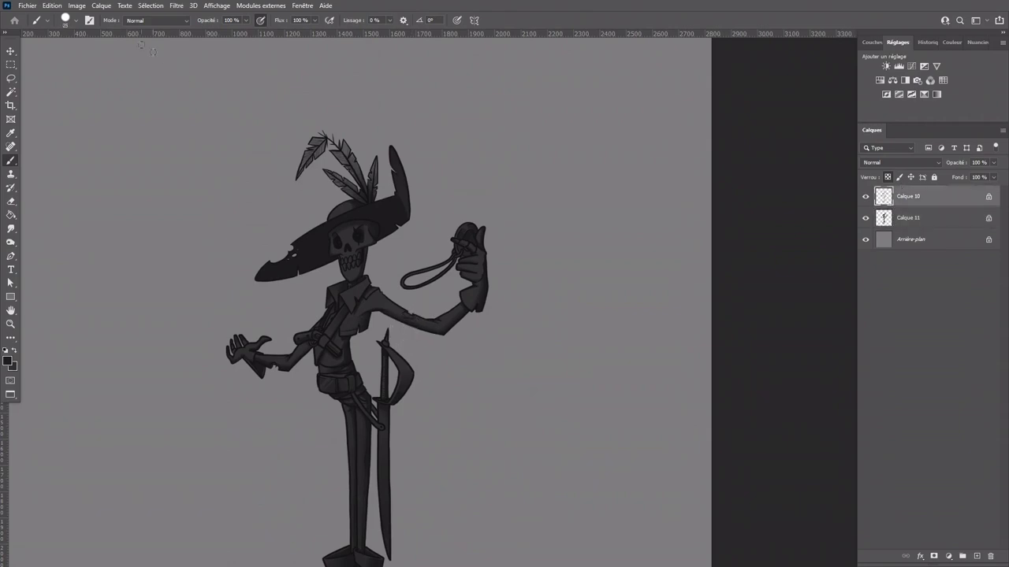
click(76, 6)
mouse_move(181, 32)
click(237, 33)
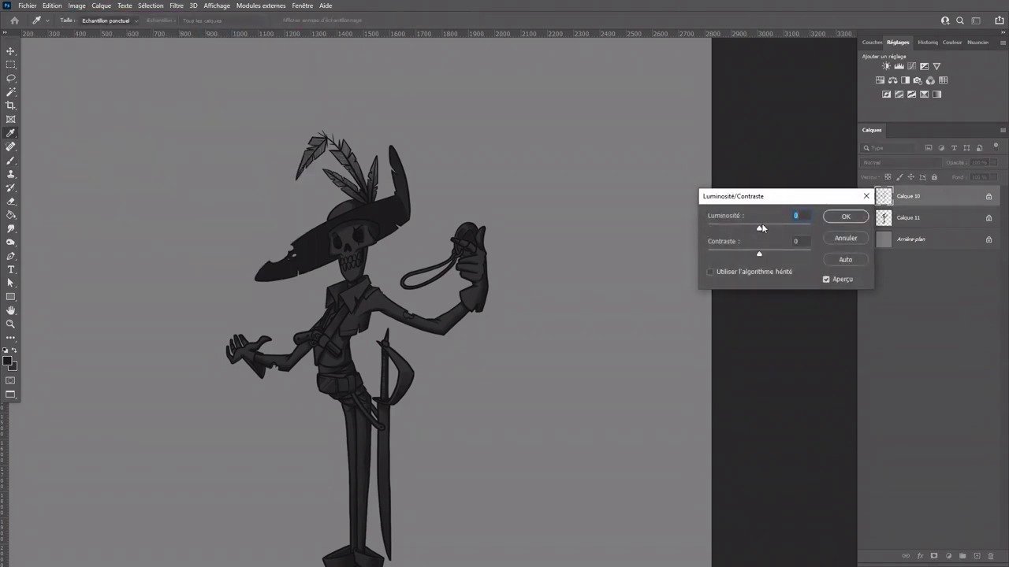
mouse_move(770, 228)
mouse_down()
mouse_move(789, 230)
mouse_move(774, 231)
mouse_up()
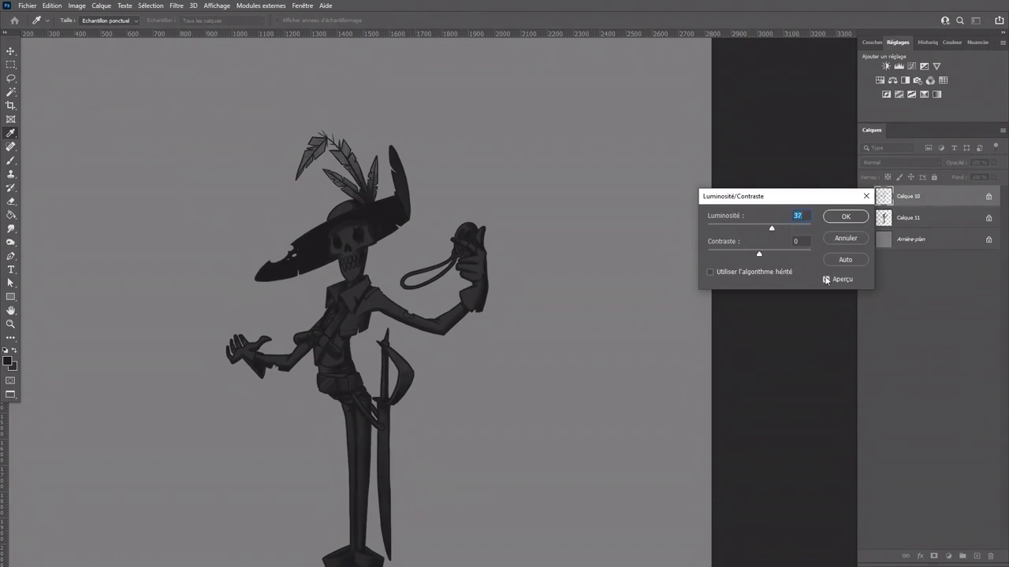
click(846, 218)
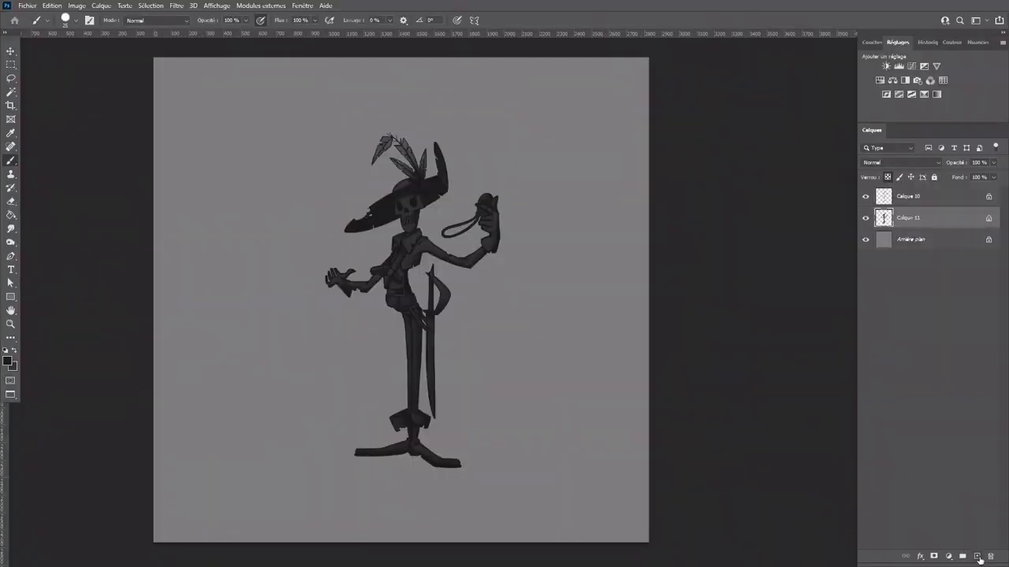
Step: Add a new layer between the line art and the shaded base layer and clip it to the base
click(976, 556)
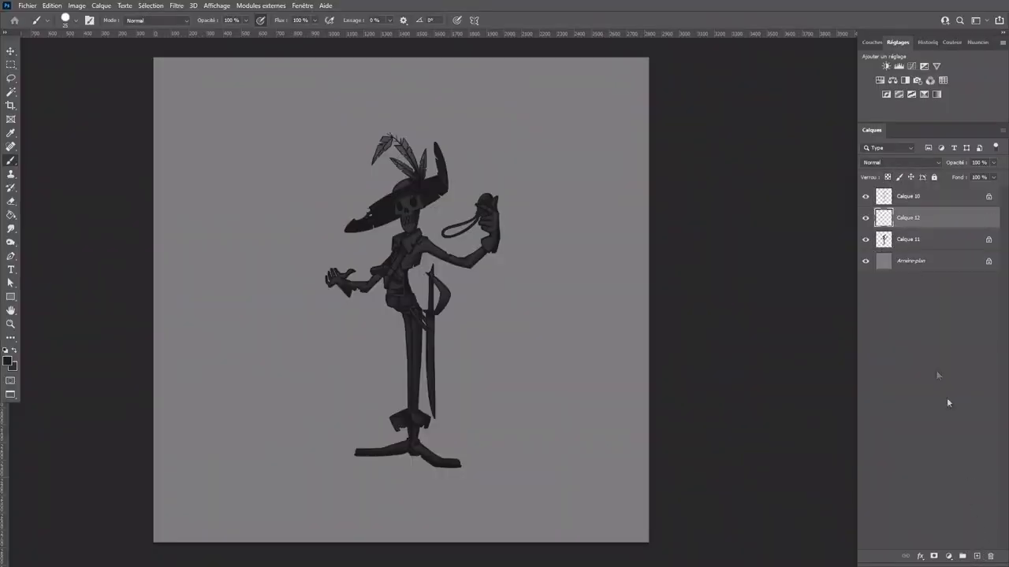
alt+click(938, 228)
Step: Sample the skull's dark tone and choose a lighter grey from it as the brush colour for highlights
click(11, 324)
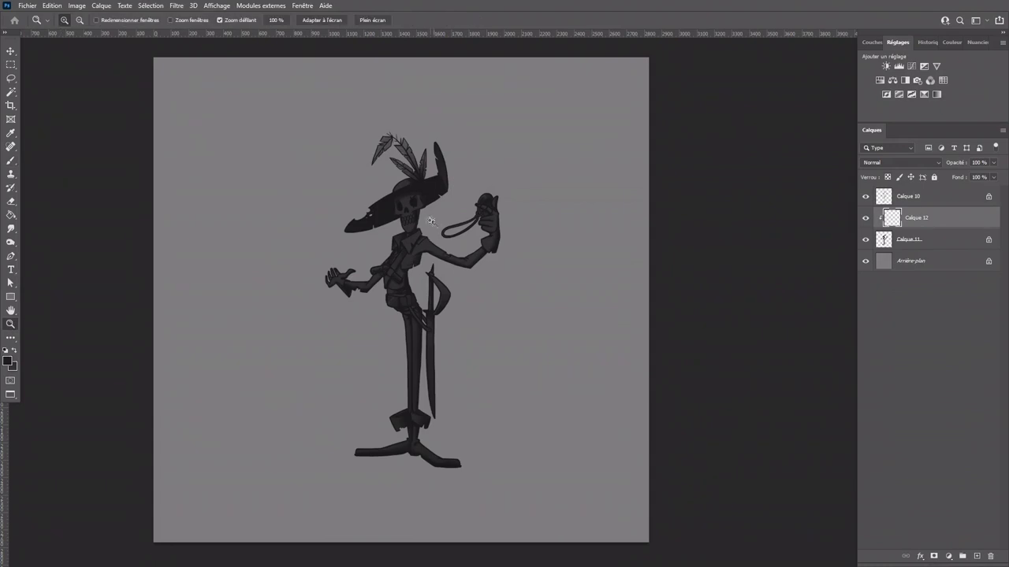
click(438, 226)
click(441, 240)
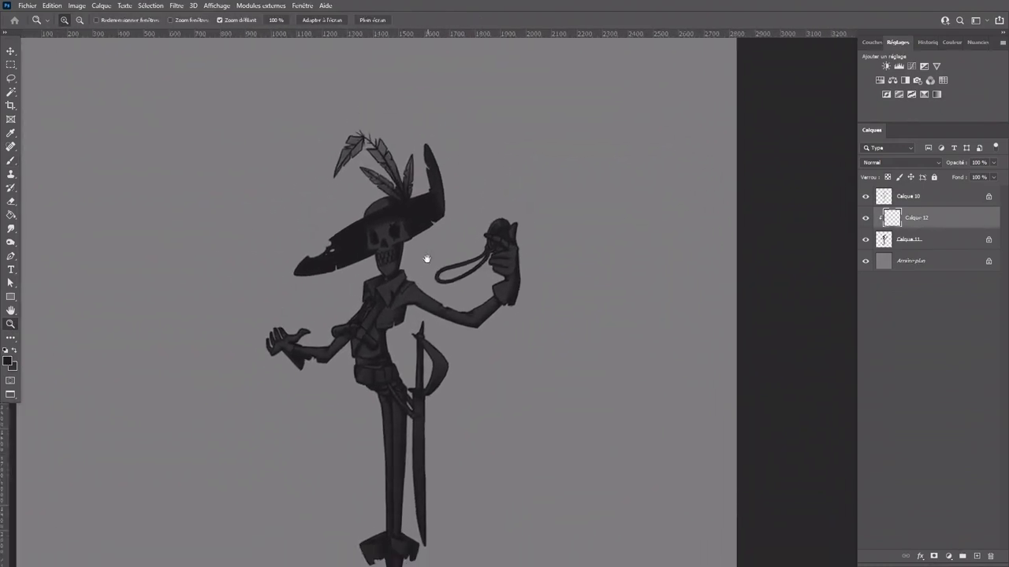
drag(426, 259, 455, 310)
click(454, 298)
click(10, 160)
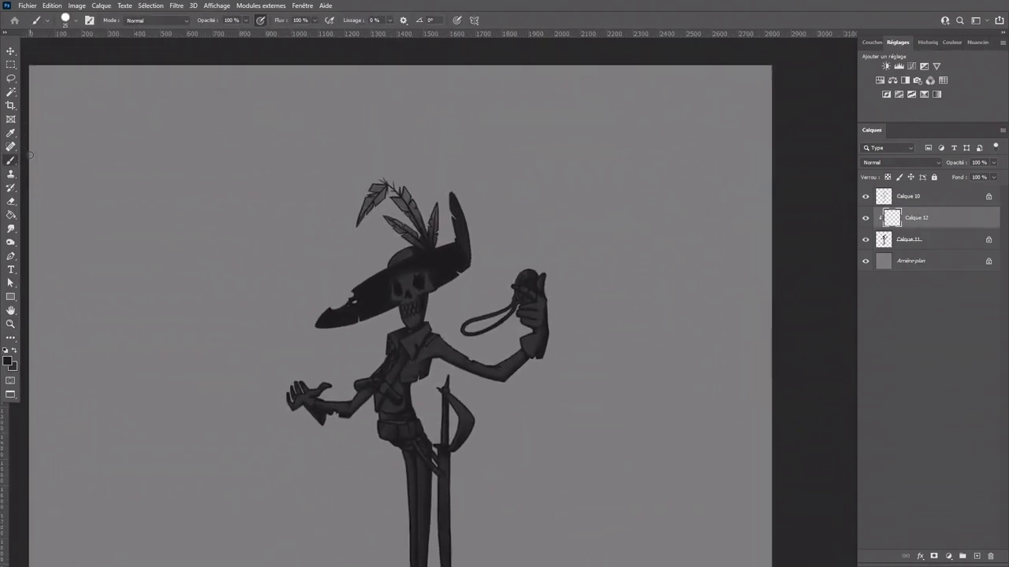
alt+click(408, 285)
click(9, 361)
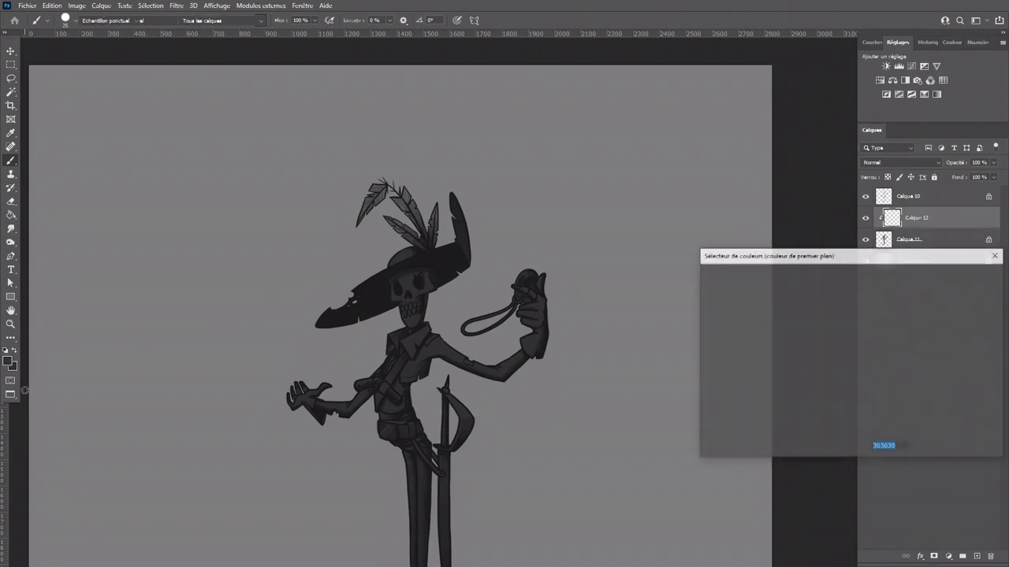
click(705, 363)
click(939, 277)
key([)
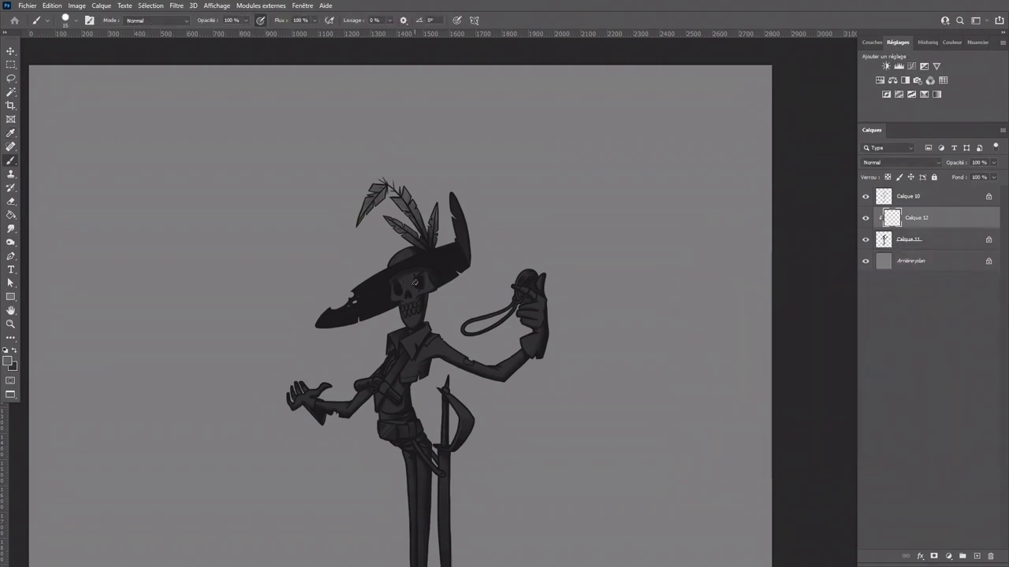
Step: Paint highlights around the skull's eye sockets and nose, on each tooth and along the cheekbone with a small brush
key(ctrl+plus)
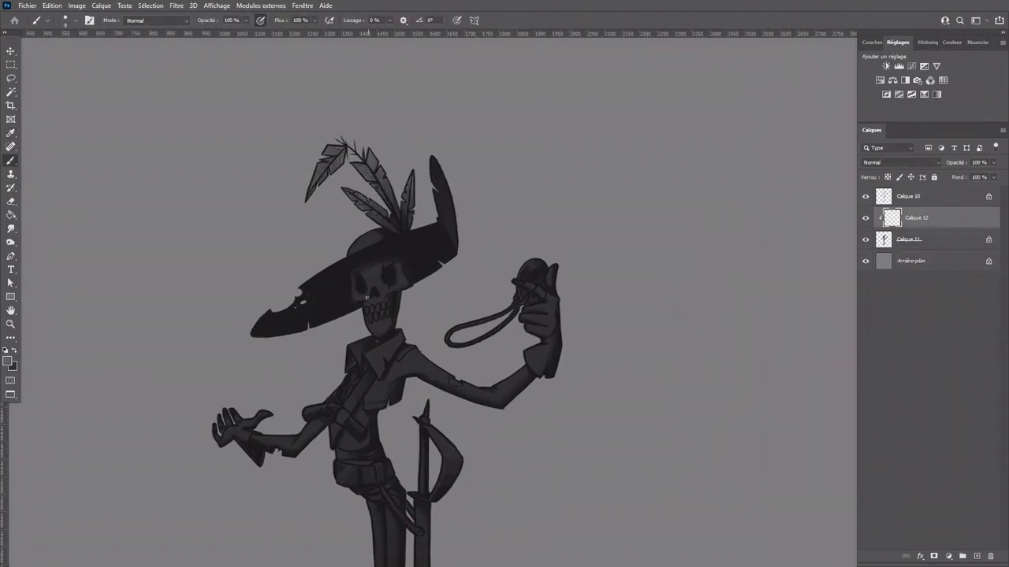
scroll(365, 297, up, 2)
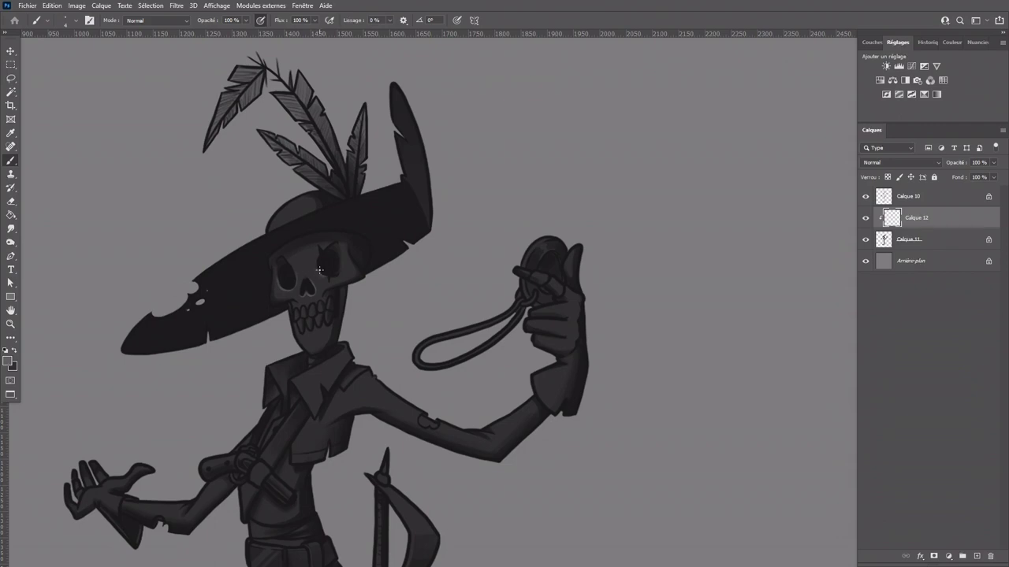
key(ctrl+plus)
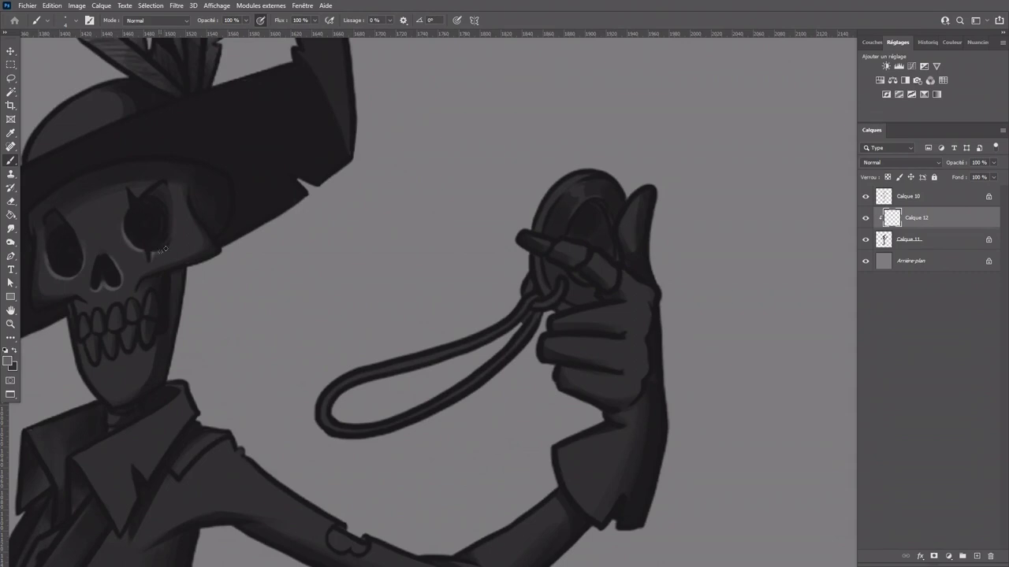
drag(174, 293, 410, 300)
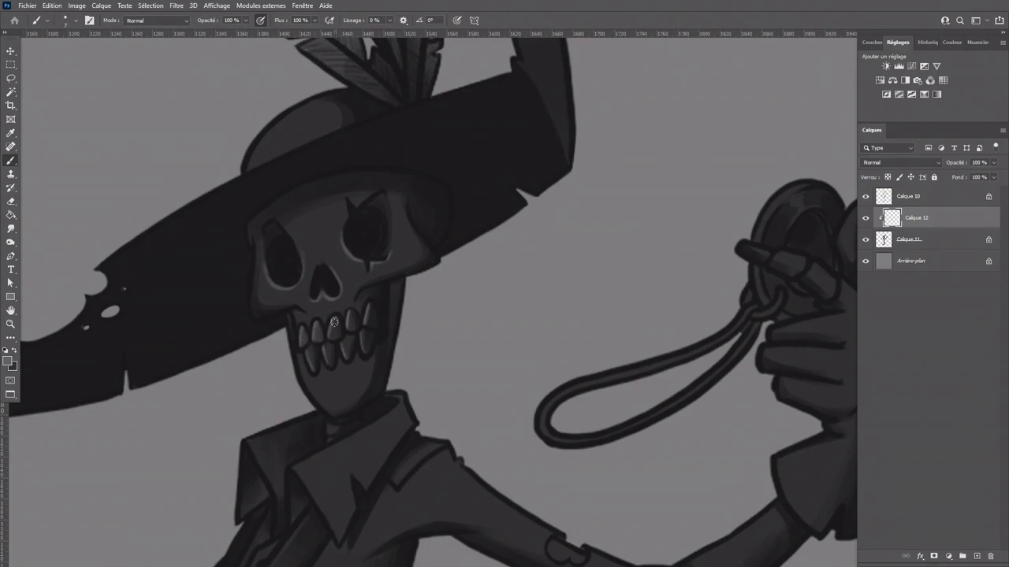
mouse_move(351, 322)
mouse_down()
mouse_move(352, 312)
mouse_move(373, 321)
mouse_move(367, 353)
mouse_move(344, 341)
mouse_move(328, 364)
mouse_move(315, 355)
mouse_move(317, 368)
mouse_up()
mouse_move(276, 289)
mouse_down()
mouse_move(264, 281)
mouse_move(295, 289)
mouse_up()
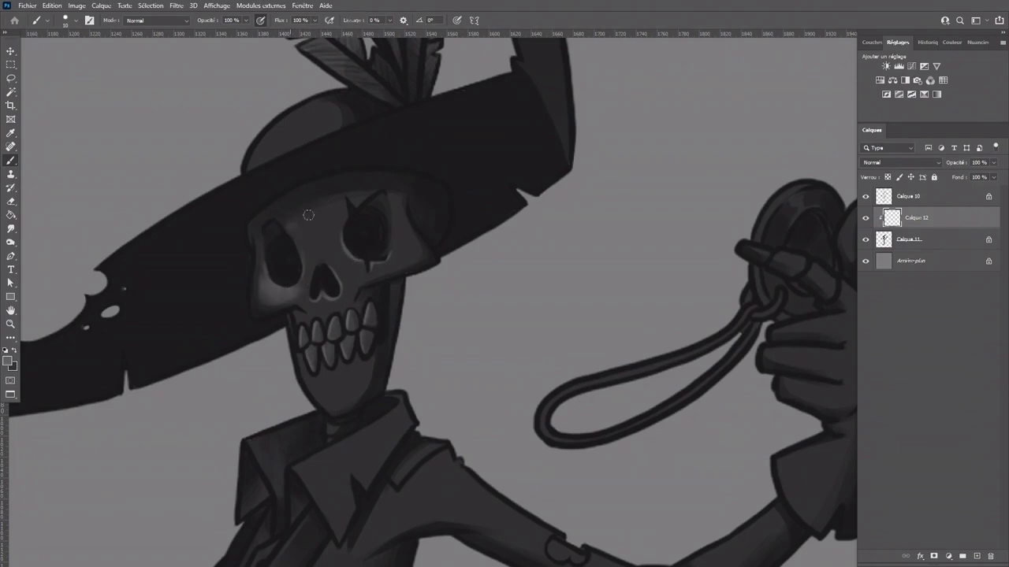
Step: Blend the skull's forehead highlights with the Smudge tool at 4% intensity and brush soft highlights onto the jaw and chin
click(10, 228)
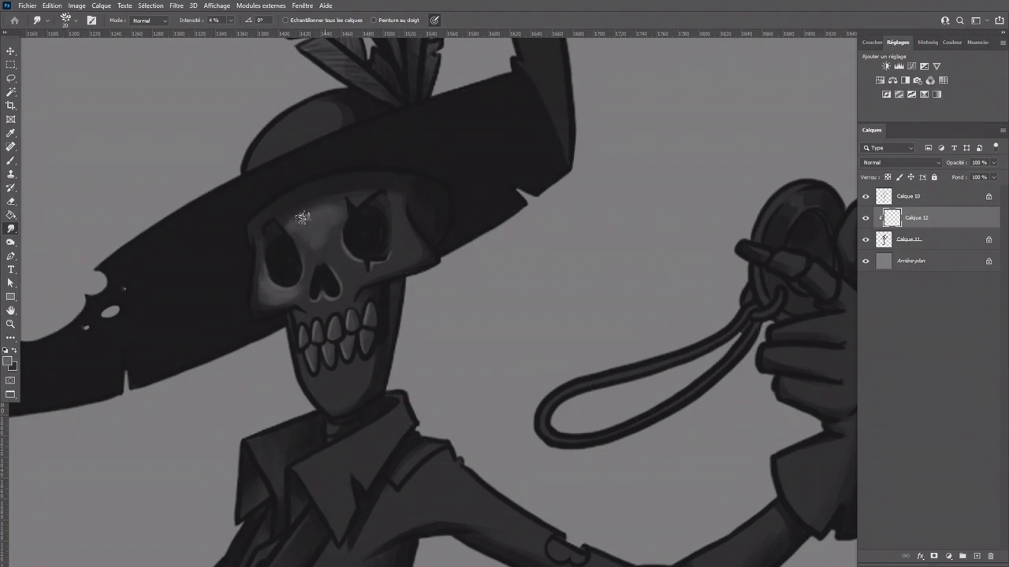
key(bracketright)
click(11, 160)
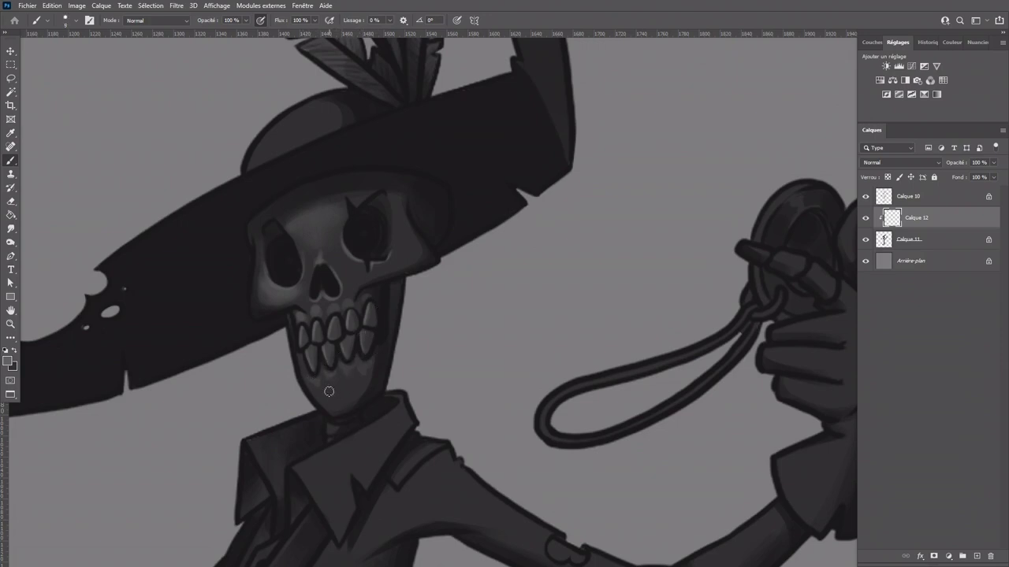
Step: Brush soft highlights onto the chin and a thin rim highlight down the outer cheek edge beside the skull's narrower eye socket
drag(352, 384, 323, 394)
drag(299, 373, 319, 402)
drag(252, 287, 250, 320)
key(ctrl+z)
key([)
drag(255, 260, 254, 316)
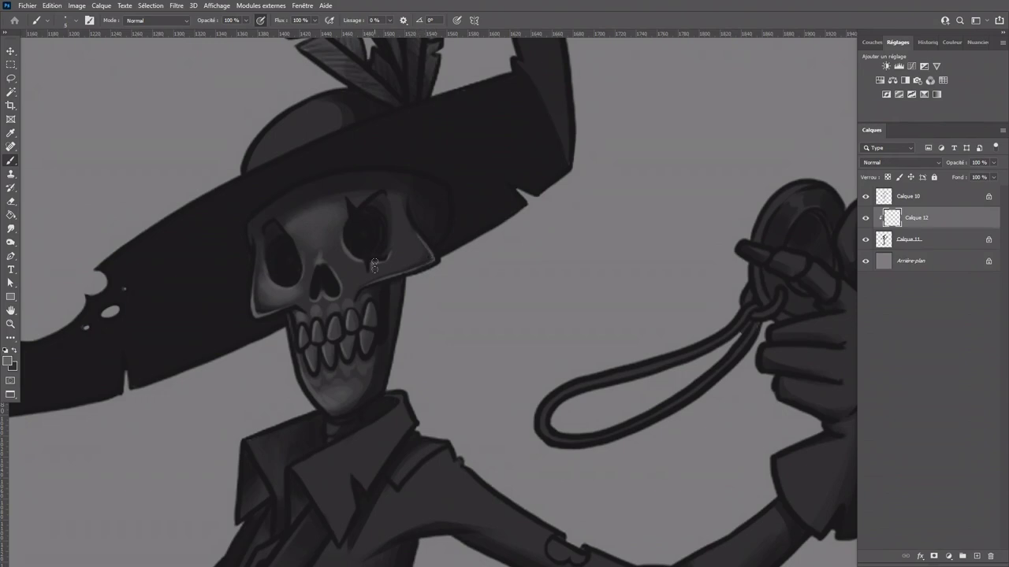
Step: Highlight the cheekbone beneath the skull's larger eye socket with a 15-pixel brush and blend it using the Smudge tool at 4% intensity
key(bracketright)
key(bracketright)
key(bracketright)
key(bracketright)
key(bracketright)
key(bracketleft)
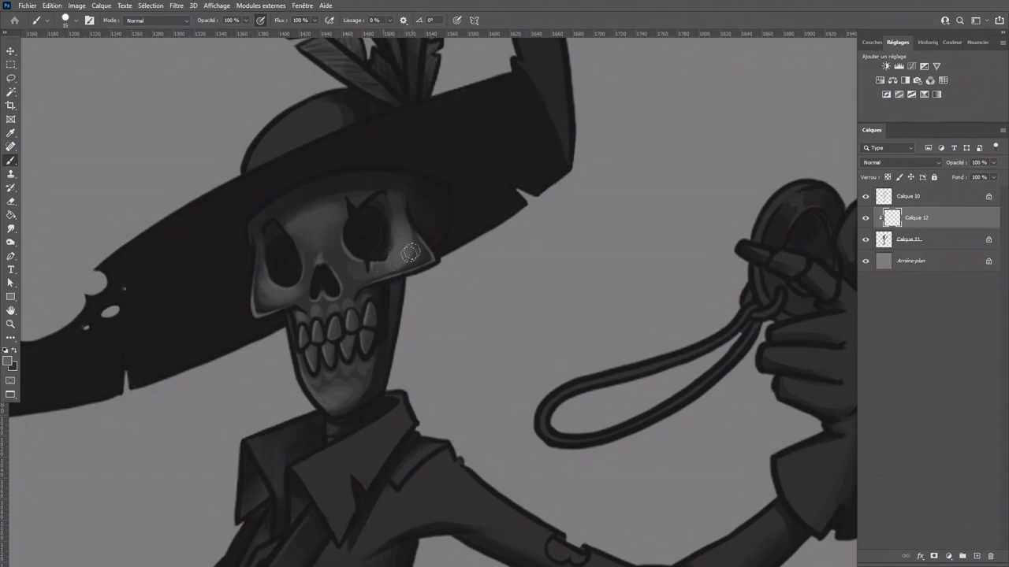
click(11, 228)
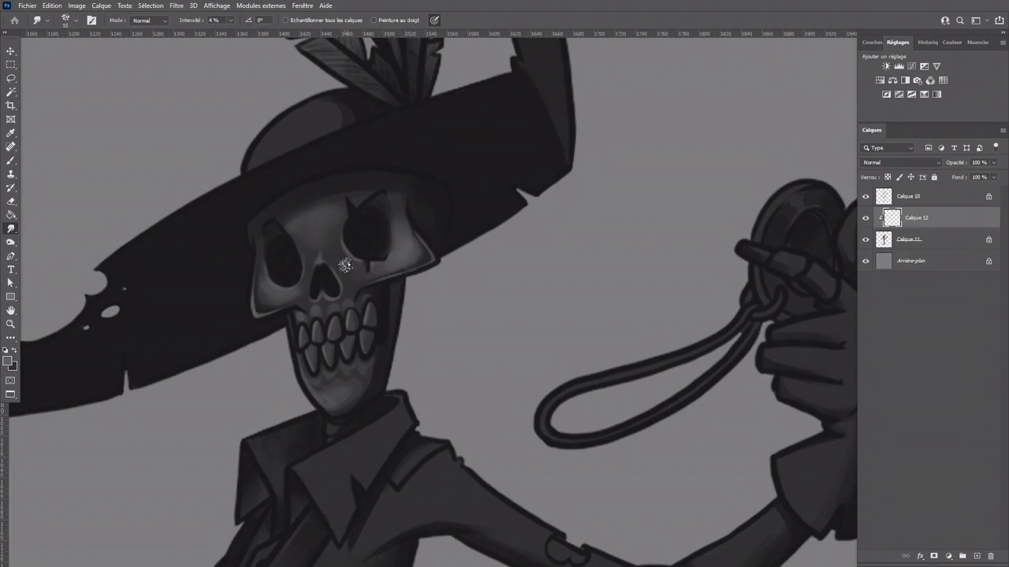
key(ctrl+minus)
drag(472, 335, 412, 334)
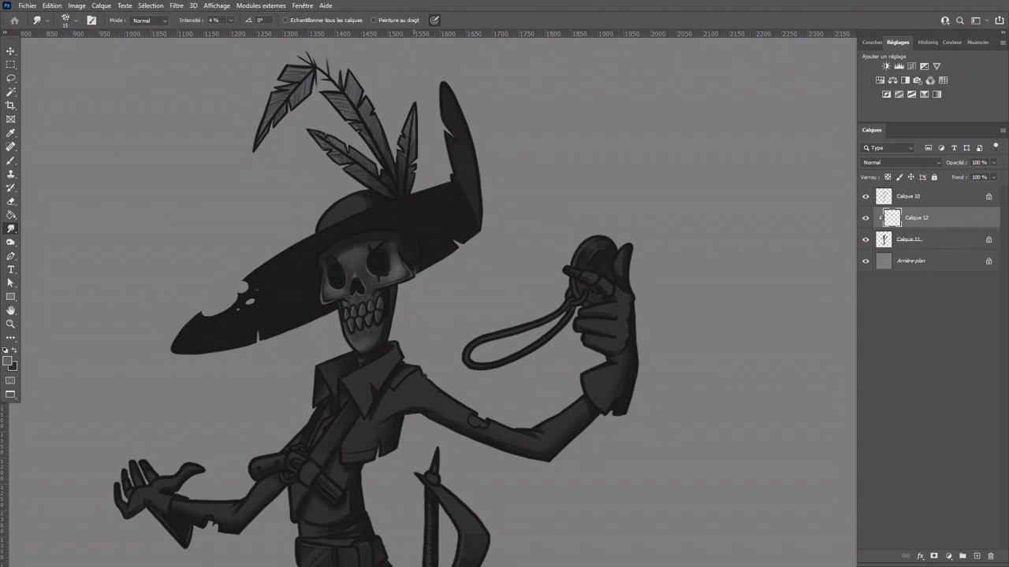
key(ctrl+plus)
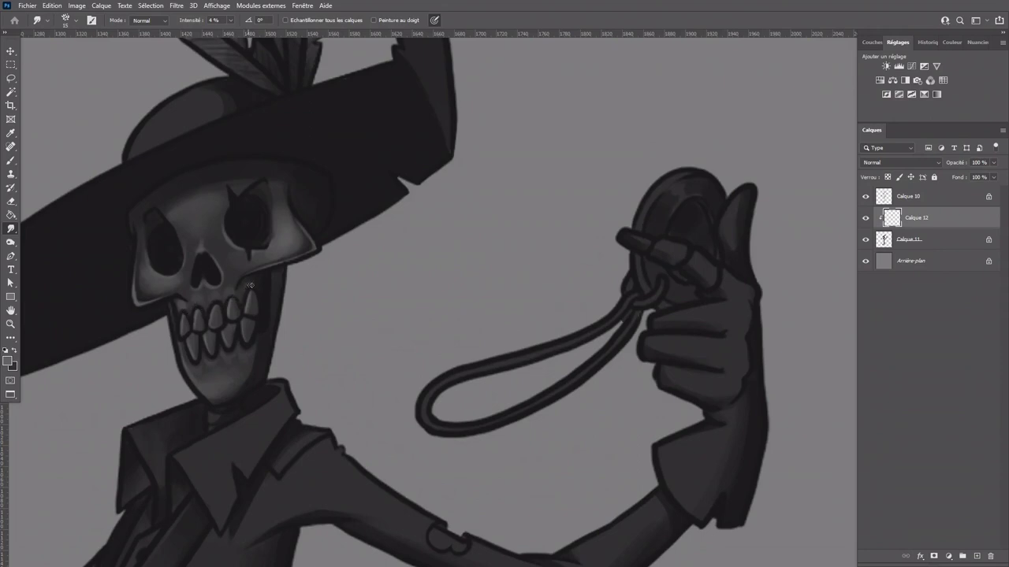
key(ctrl+minus)
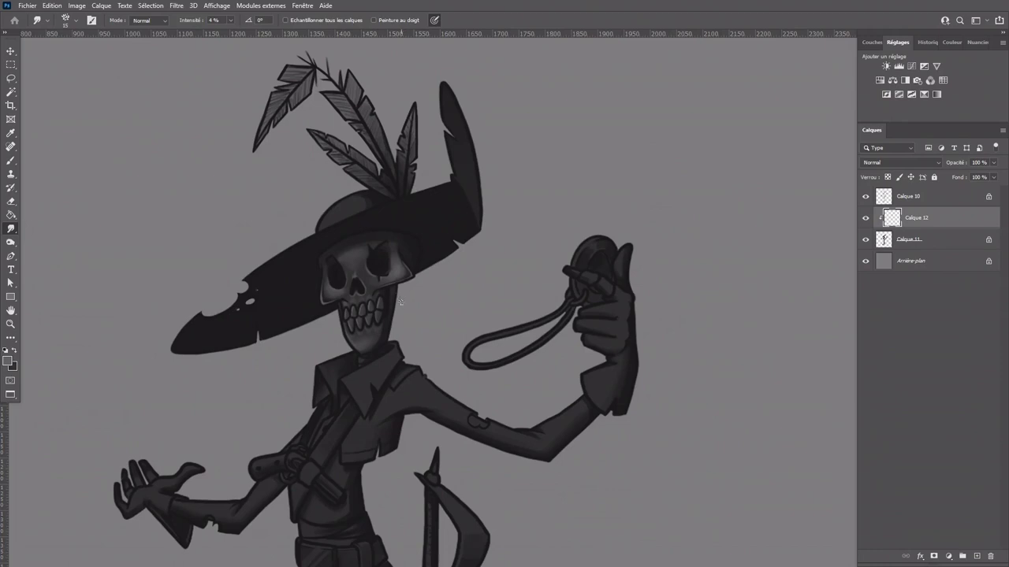
Step: Retouch the highlights on the skull's jaw and temple, alternating between the Brush and the Smudge tool to soften them
key(b)
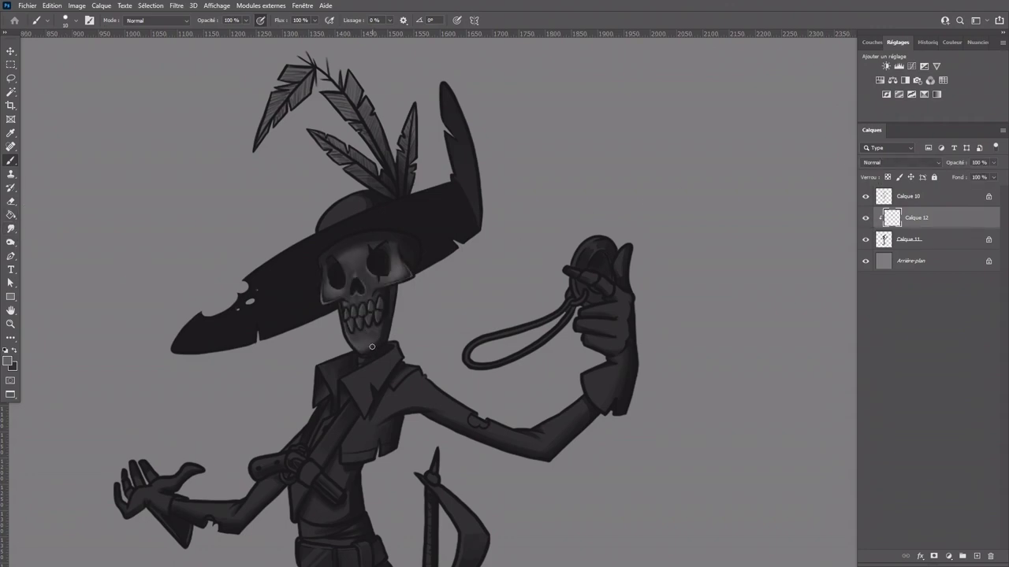
key(r)
key(bracketleft)
key(bracketleft)
key(bracketleft)
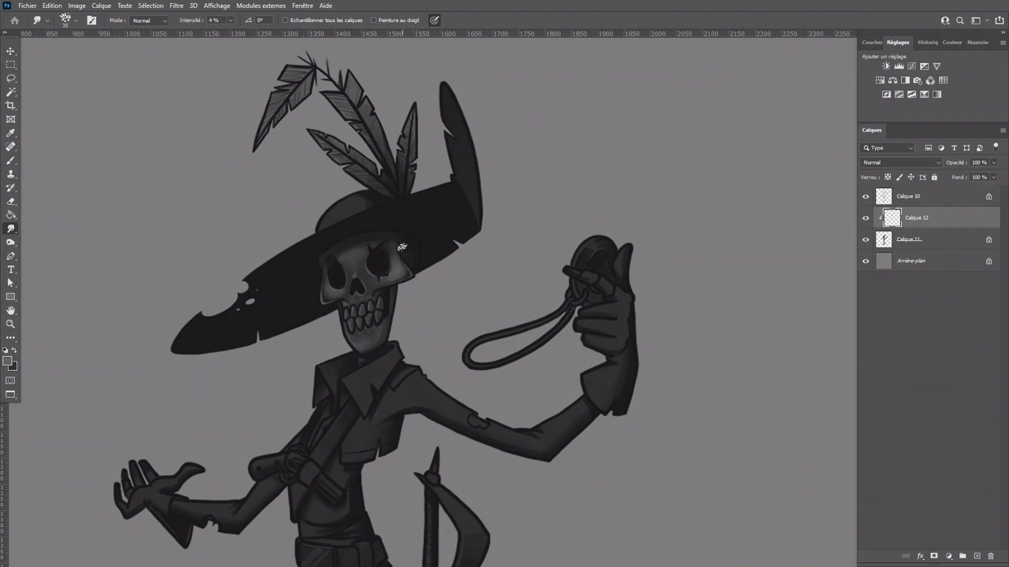
key(b)
key(bracketright)
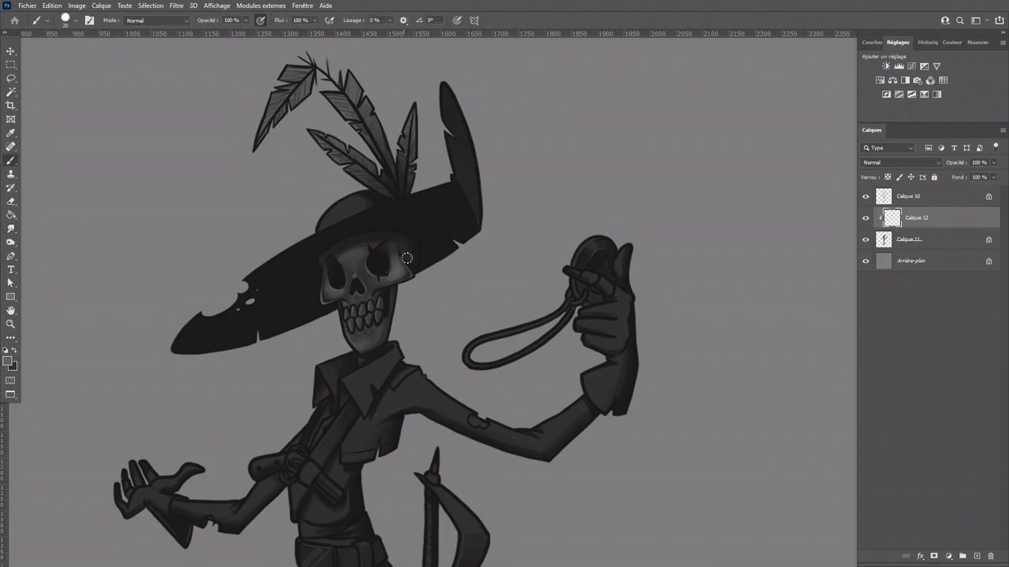
click(11, 228)
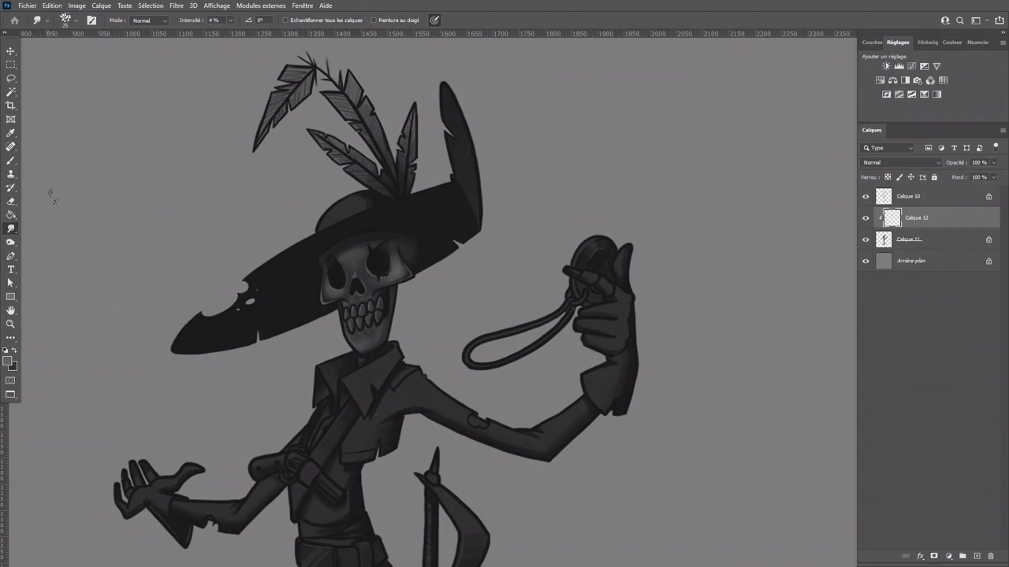
Step: Brush broad soft highlights onto the torn end and raised tip of the hat brim, blending them with the Smudge tool
key(b)
key(bracketright)
key(bracketright)
key(bracketright)
key(bracketright)
mouse_move(260, 301)
mouse_down()
mouse_move(191, 350)
mouse_move(226, 314)
mouse_up()
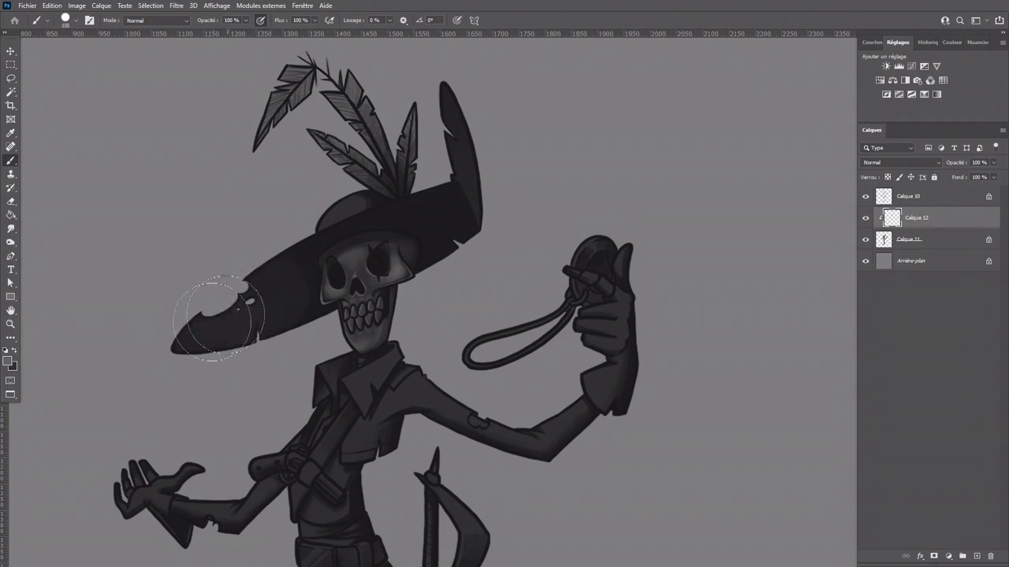
click(11, 228)
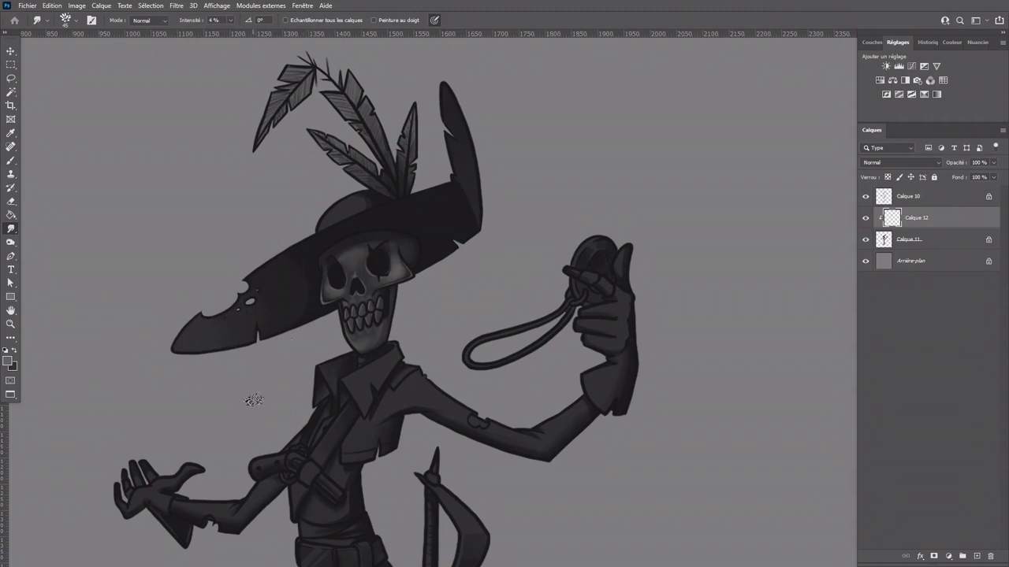
click(10, 160)
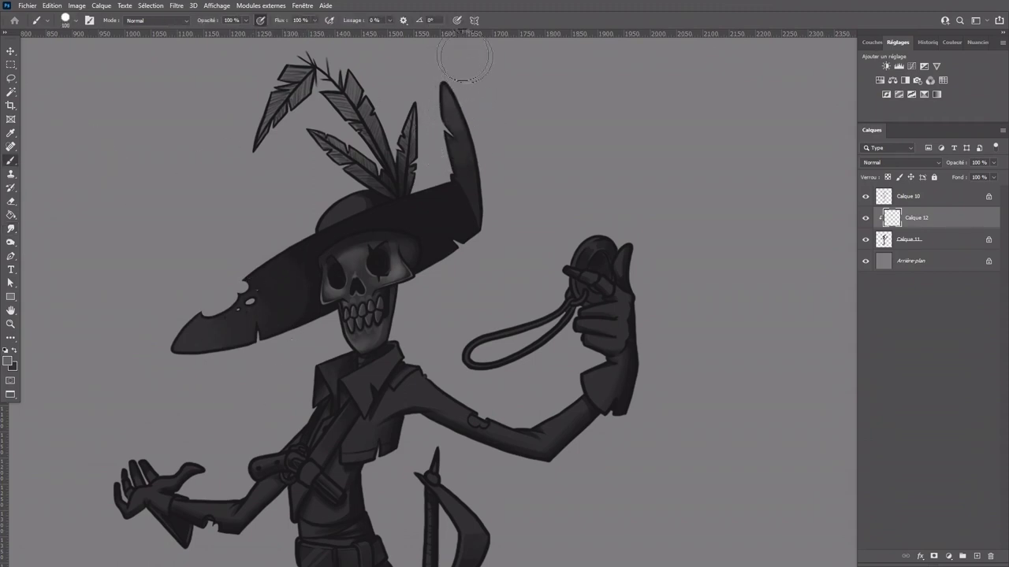
click(11, 228)
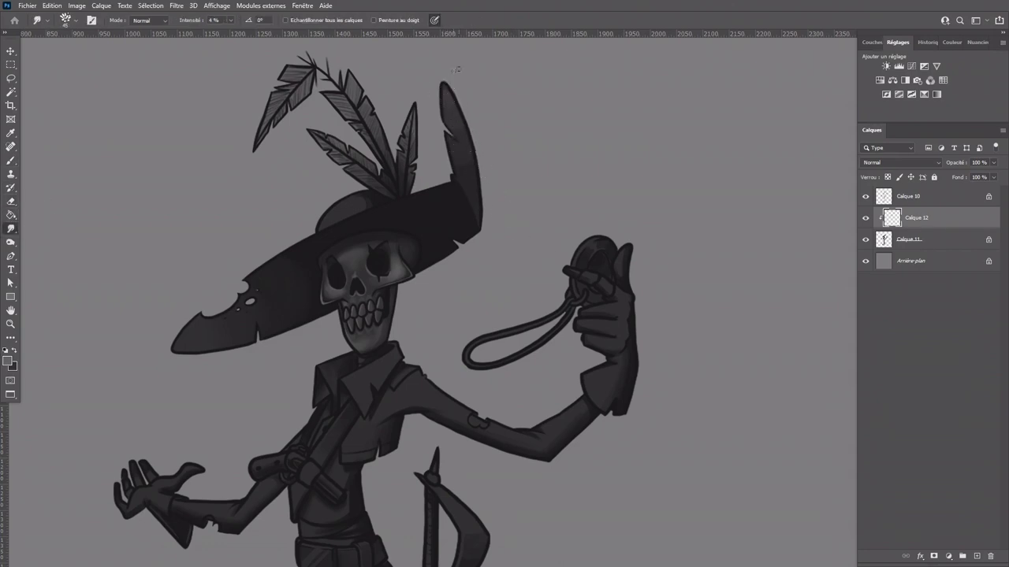
Step: Paint a thin rim highlight along the brim's torn end and around its holes with a small brush
click(11, 160)
key(bracketleft)
key(bracketleft)
key(bracketleft)
key(bracketleft)
key(bracketleft)
key(bracketleft)
key(bracketleft)
key(bracketleft)
key(bracketleft)
key(bracketleft)
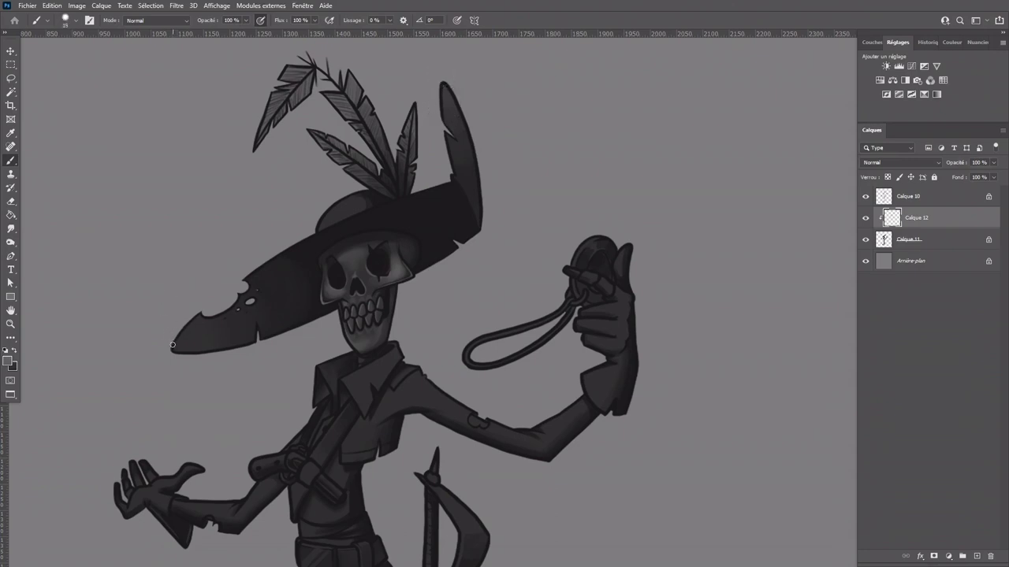
drag(174, 349, 200, 319)
key(ctrl+plus)
drag(184, 271, 439, 389)
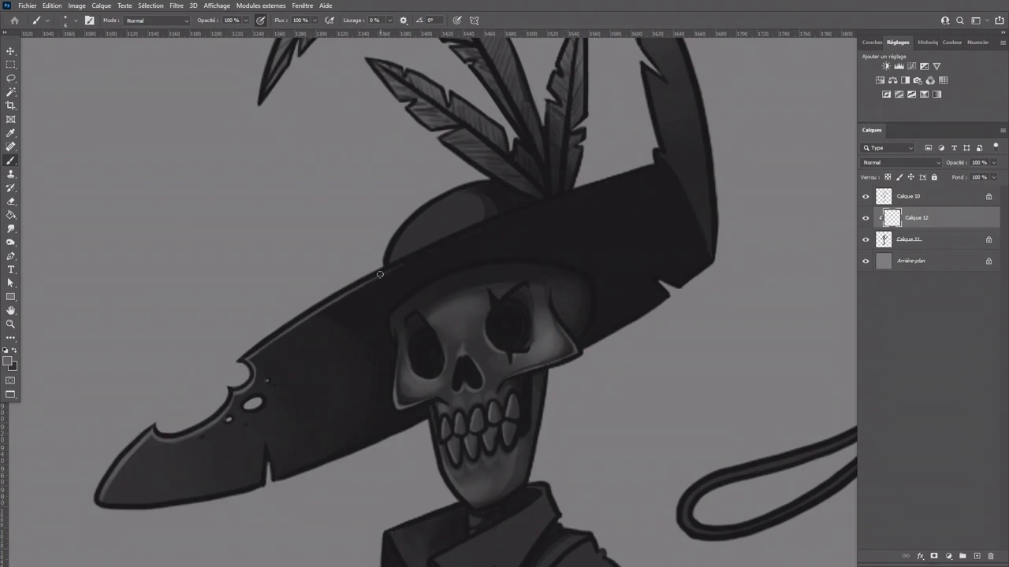
Step: Continue the thin rim highlight along the brim's upper edge and onto its raised tip
mouse_move(375, 275)
mouse_down()
mouse_move(617, 183)
mouse_move(516, 224)
mouse_up()
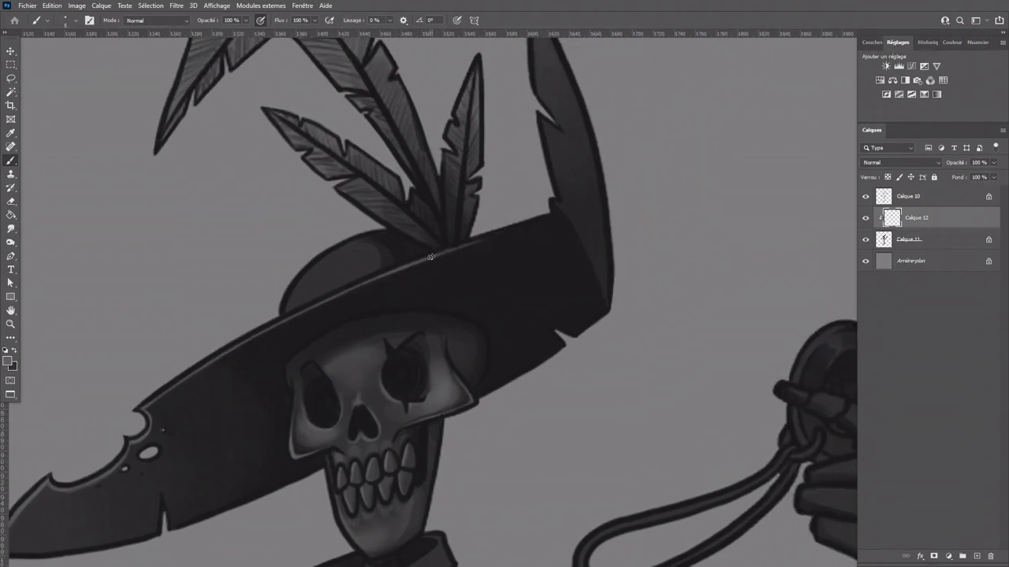
drag(438, 253, 507, 228)
drag(541, 119, 563, 129)
mouse_move(565, 94)
mouse_down()
mouse_move(436, 239)
mouse_move(419, 249)
mouse_move(387, 217)
mouse_move(390, 243)
mouse_up()
key(ctrl+minus)
key(ctrl+minus)
drag(470, 418, 467, 309)
scroll(467, 309, up, 3)
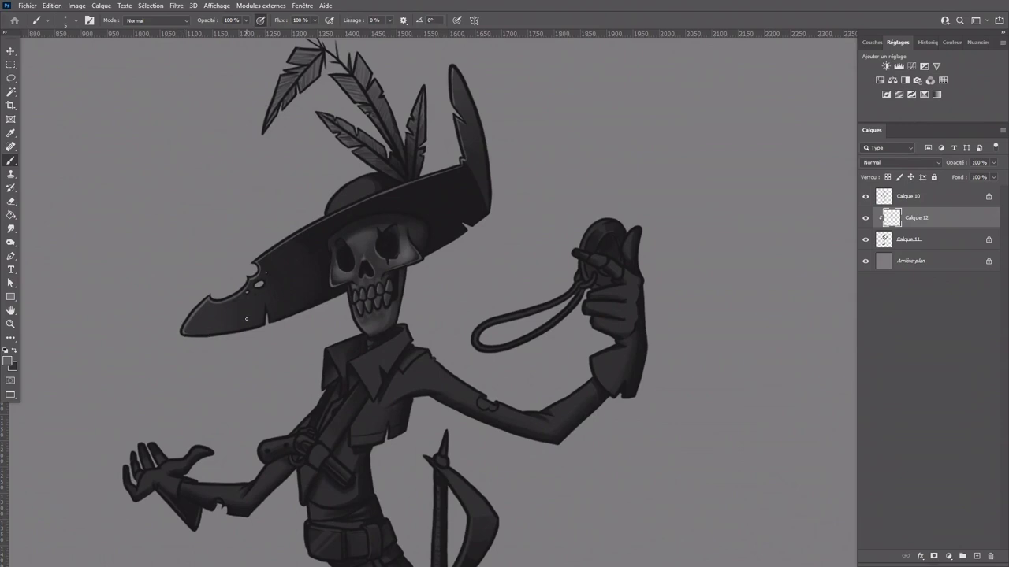
key(ctrl+plus)
drag(102, 374, 439, 392)
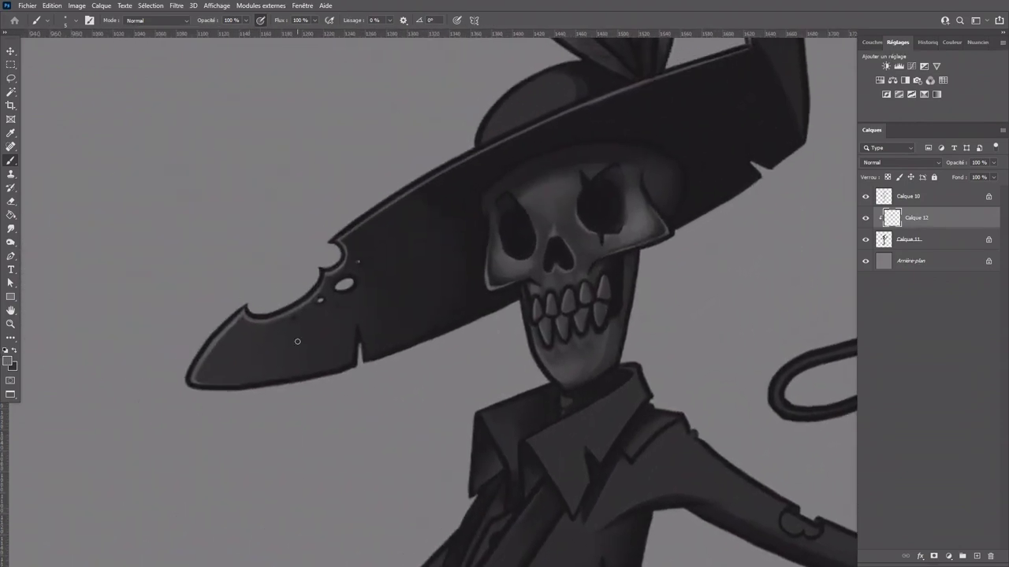
key(ctrl+minus)
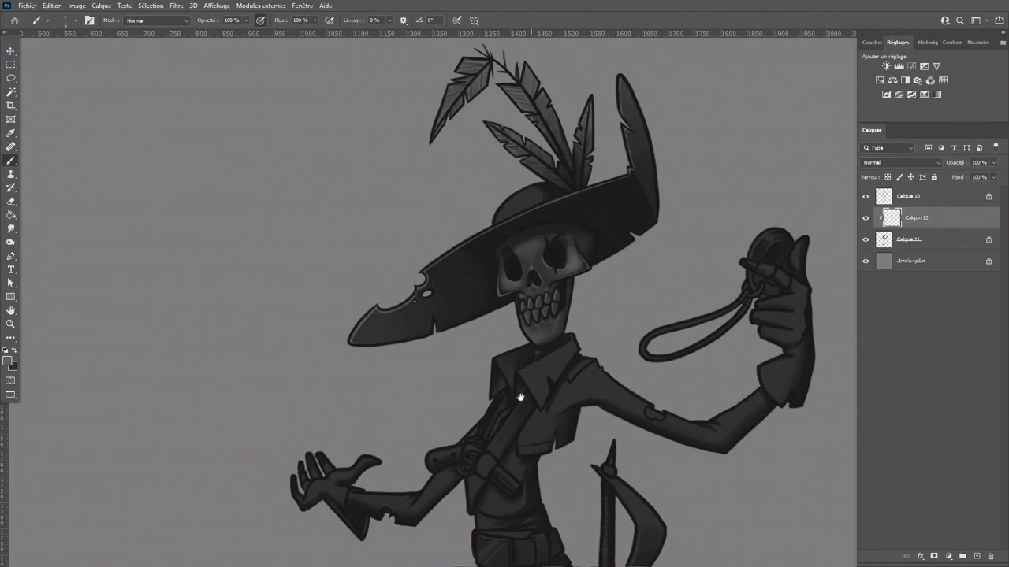
drag(563, 402, 427, 405)
scroll(389, 248, up, 3)
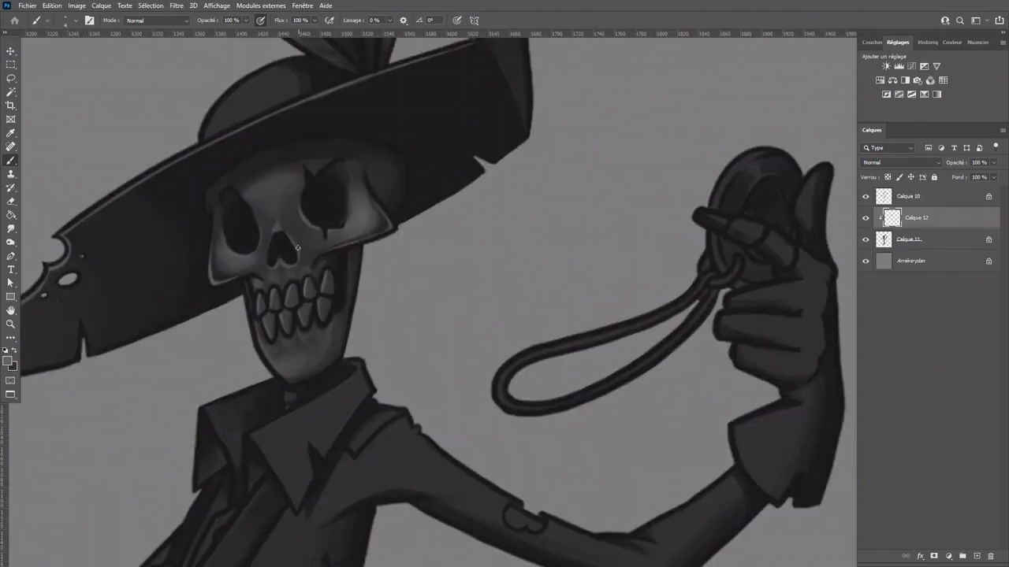
Step: Sample the hat's dark tone with the base layer active and smudge the highlights between the skull's eyes on the clipped layer
key(alt+bracketleft)
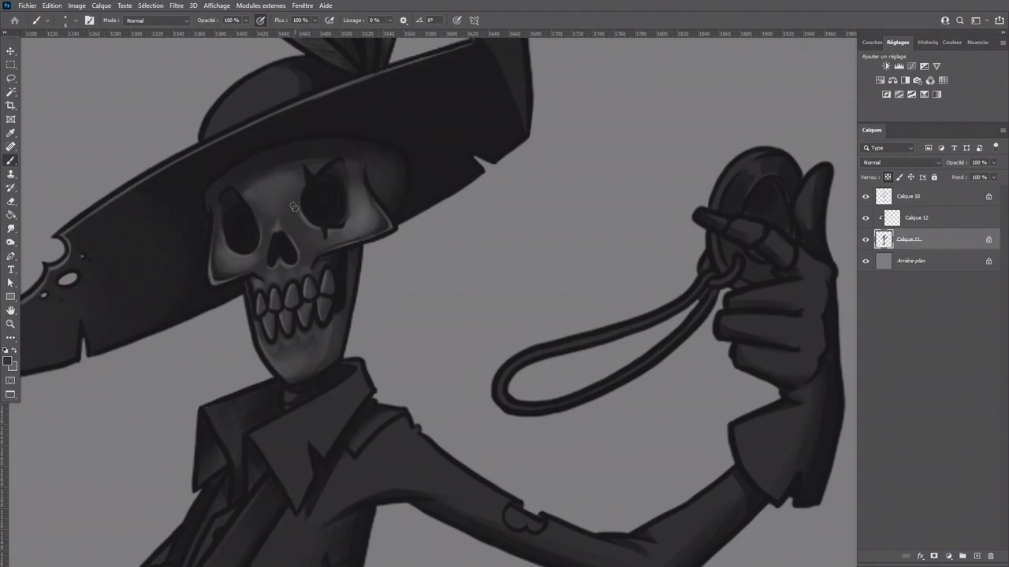
alt+click(420, 177)
click(914, 217)
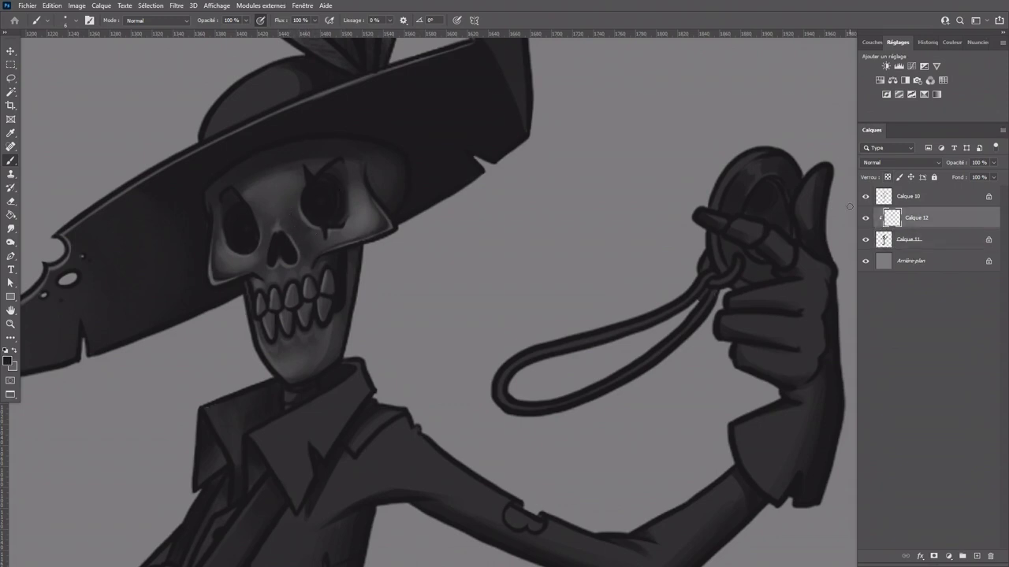
click(11, 228)
key(bracketleft)
key(bracketleft)
key(bracketleft)
key(bracketleft)
key(bracketleft)
key(bracketleft)
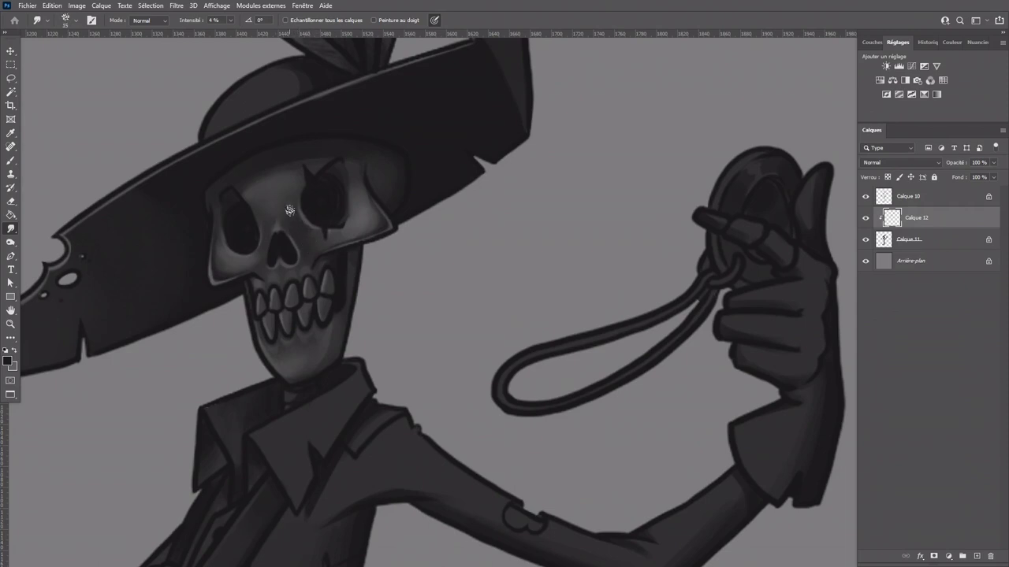
key(ctrl+minus)
drag(452, 385, 434, 338)
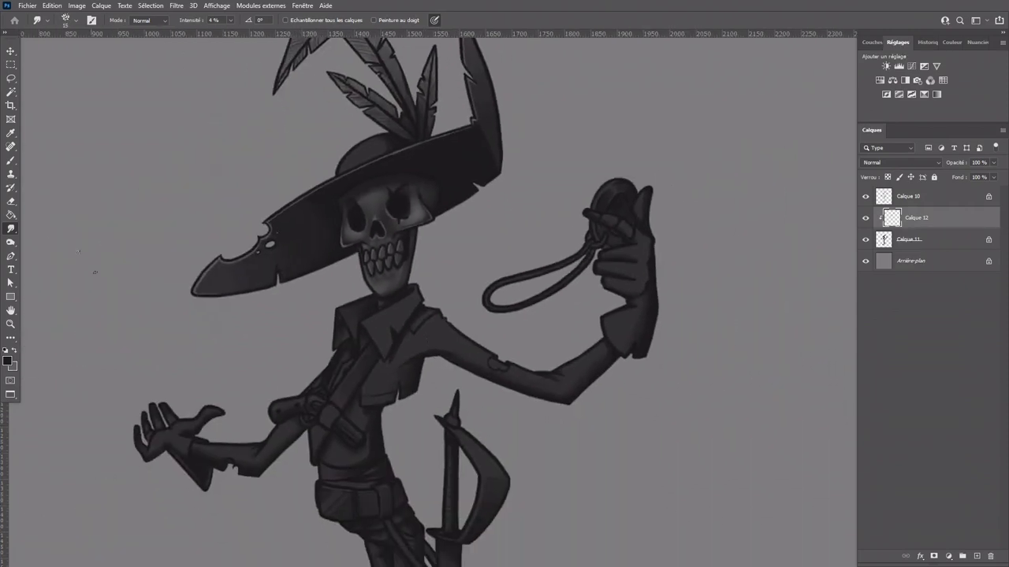
Step: Deepen the shirt collar's shadow below the jaw on the base layer with a 35-pixel brush and switch to the Smudge tool for blending
click(11, 160)
click(910, 240)
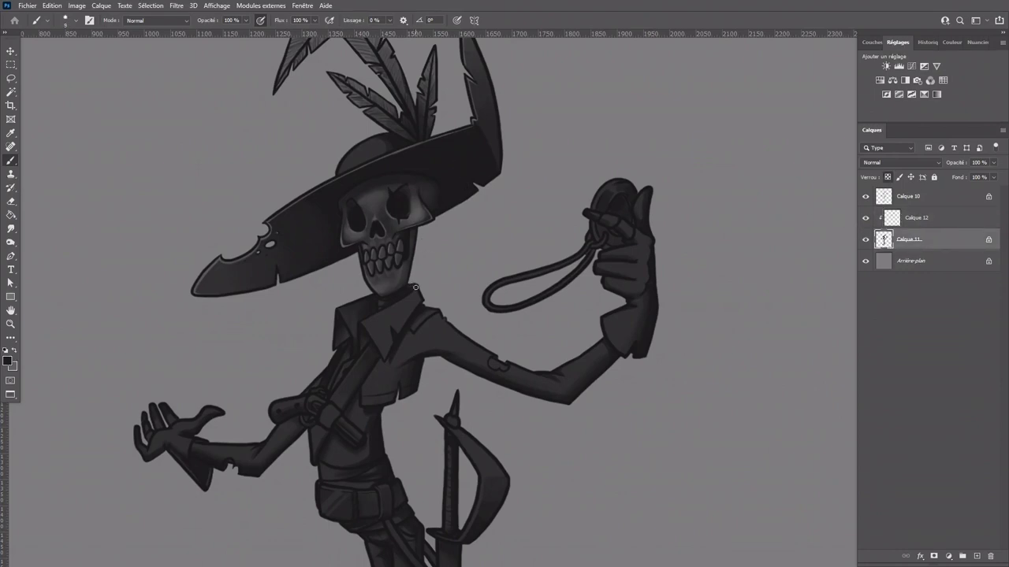
key(bracketright)
key(bracketright)
key(bracketright)
key(bracketright)
key(bracketright)
key(bracketright)
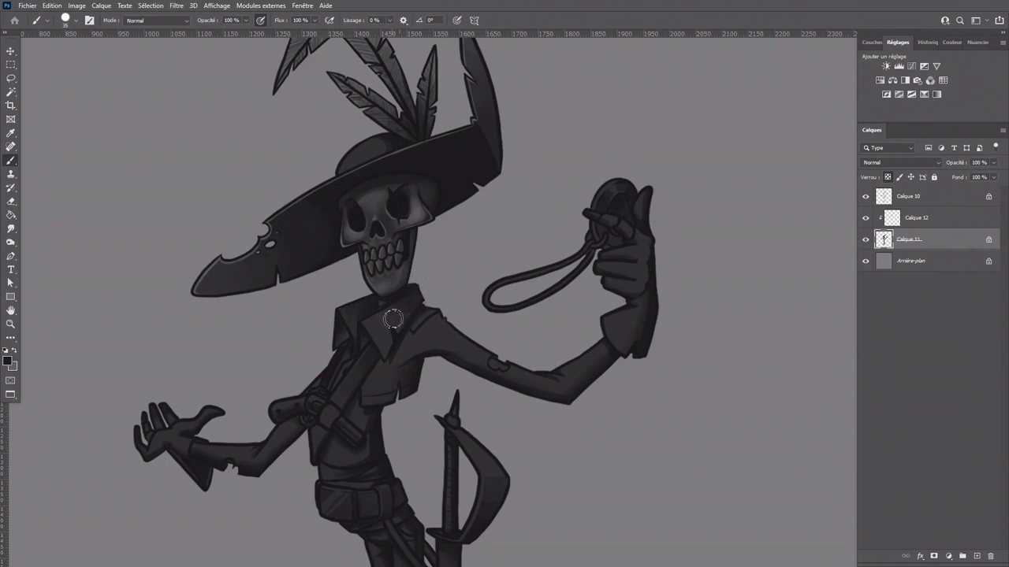
key(r)
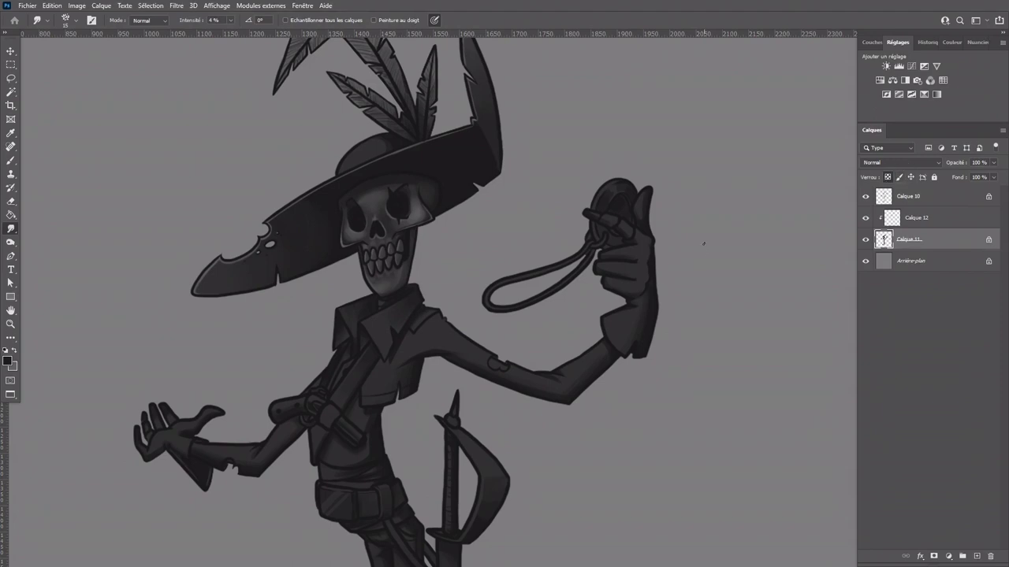
Step: Return to the clipped layer, restore the lighter grey as the brush colour and highlight the front collar flap with a 15-pixel brush
click(898, 217)
click(14, 351)
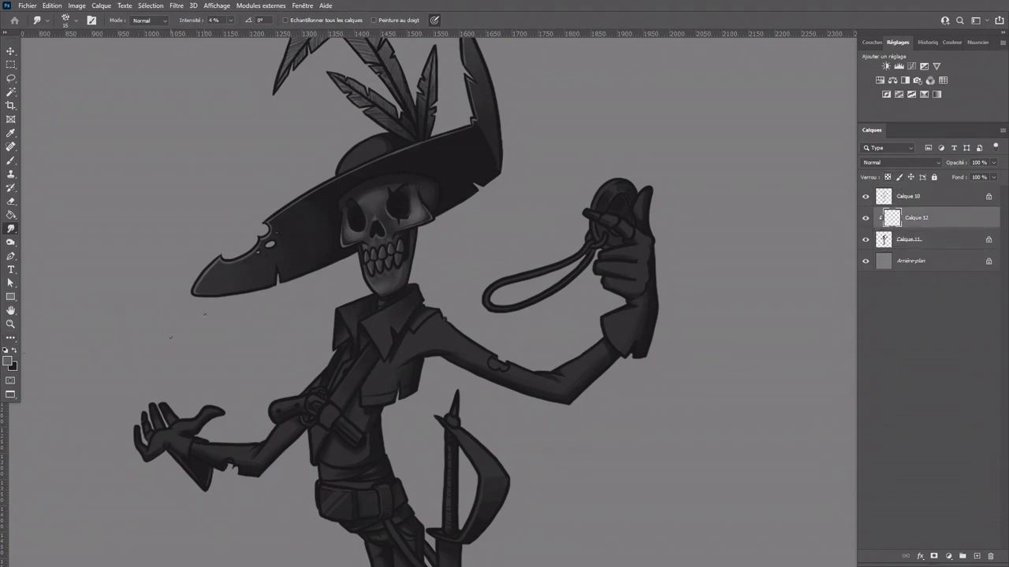
click(14, 352)
key(b)
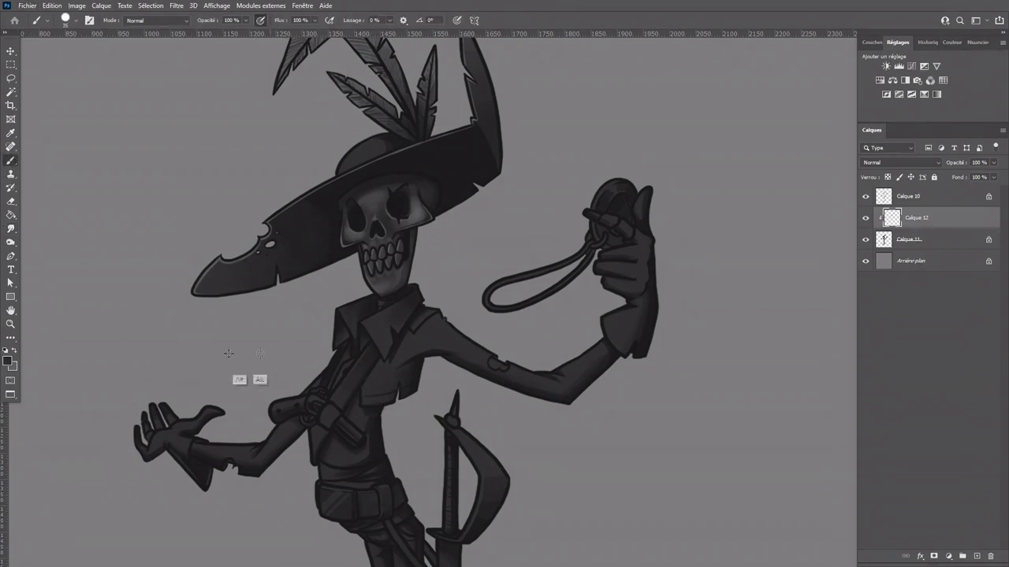
click(14, 351)
key(bracketleft)
key(bracketleft)
key(bracketleft)
key(bracketleft)
key(bracketleft)
key(bracketright)
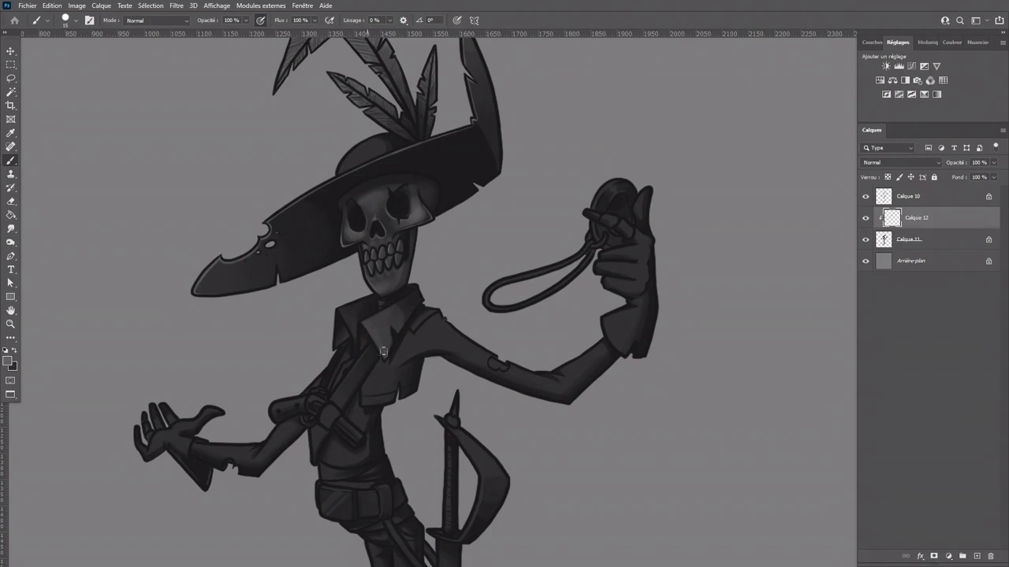
Step: Refine the front collar flap's highlight down to its pointed tip and edge with a finer brush
key(bracketleft)
key(ctrl+plus)
key(ctrl+plus)
drag(218, 346, 241, 382)
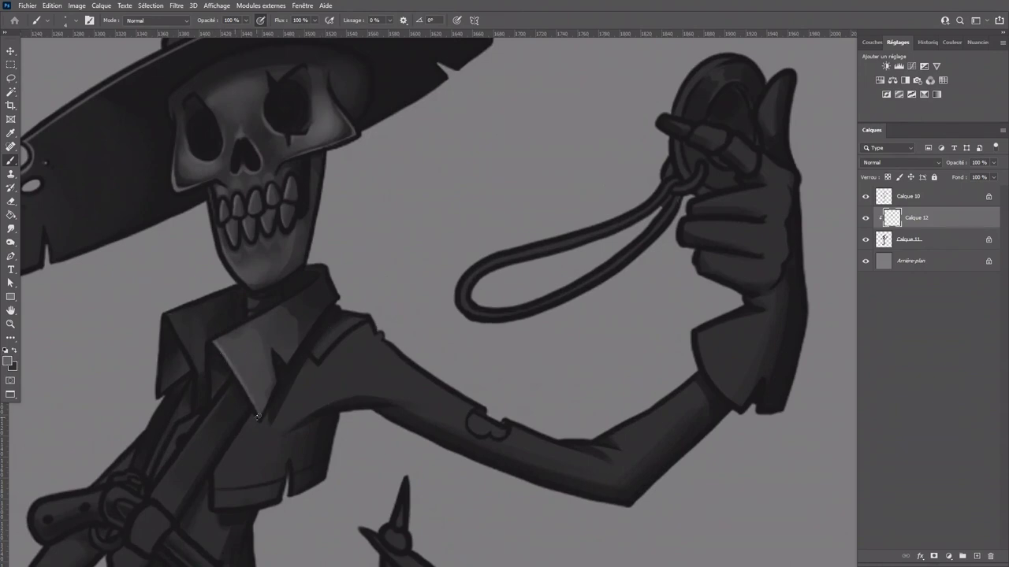
scroll(245, 398, down, 2)
scroll(360, 323, up, 2)
Step: Highlight the rear collar flap's outer edges and inner fold with a fine brush and soften the collar's highlights with the Smudge tool
drag(159, 395, 161, 380)
drag(173, 312, 245, 285)
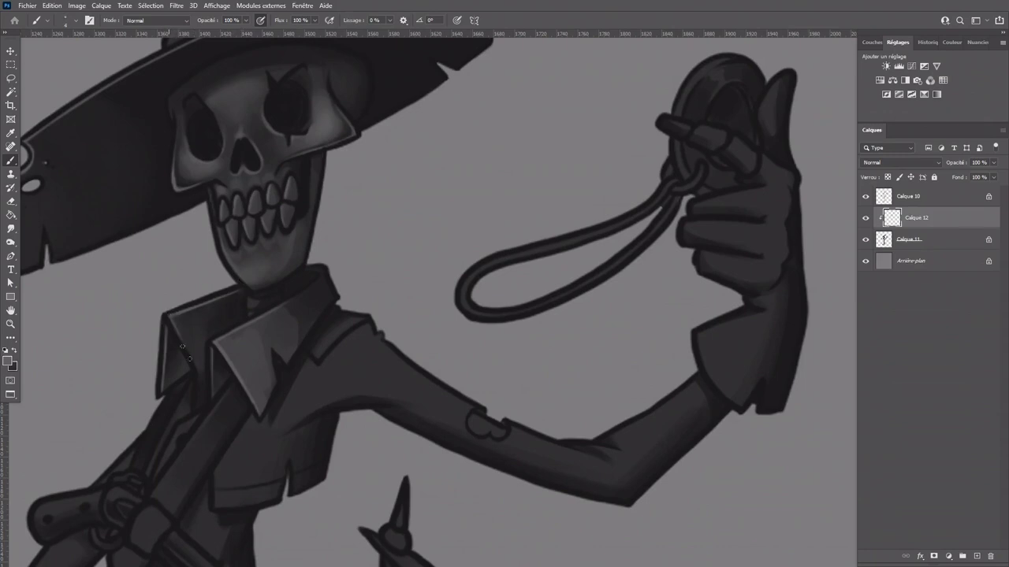
drag(175, 328, 194, 364)
key(bracketright)
click(11, 242)
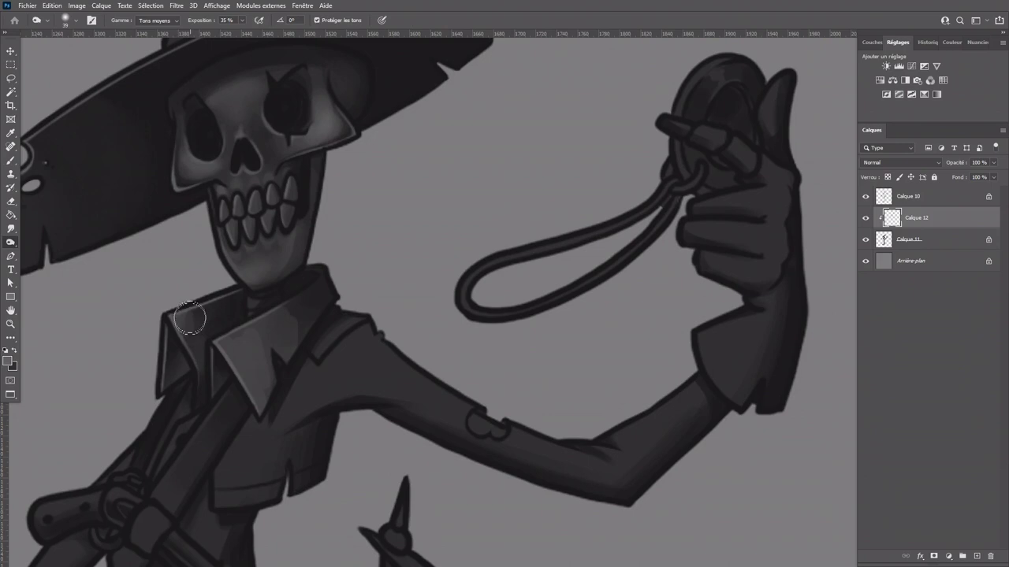
click(13, 229)
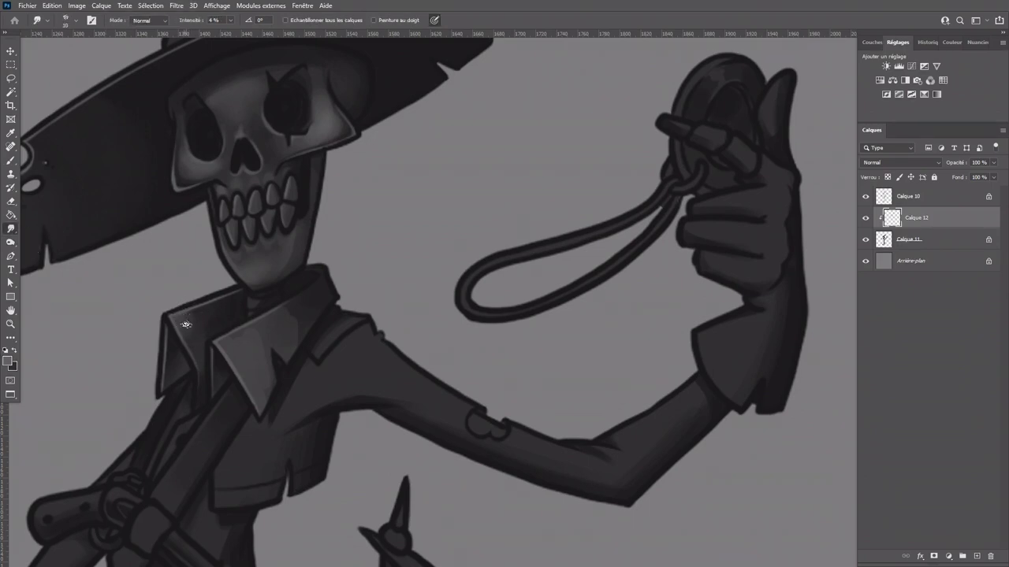
key(bracketright)
mouse_move(256, 329)
mouse_down()
mouse_move(286, 335)
mouse_move(287, 315)
mouse_move(258, 355)
mouse_move(266, 383)
mouse_up()
Step: Highlight the torso below the chest strap with a 20-pixel brush and blend it with the Smudge tool
scroll(444, 308, down, 3)
scroll(445, 306, up, 1)
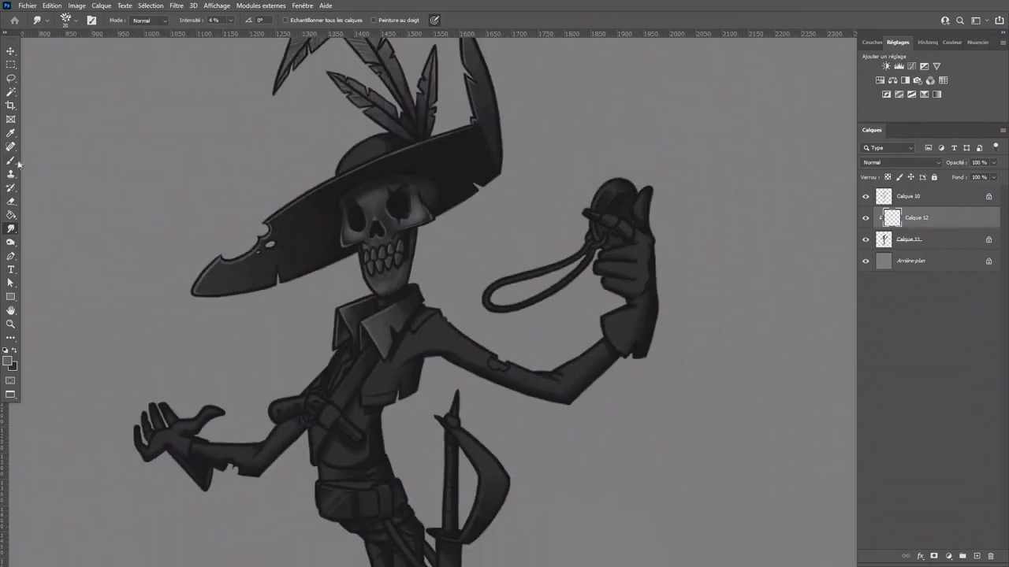
click(12, 161)
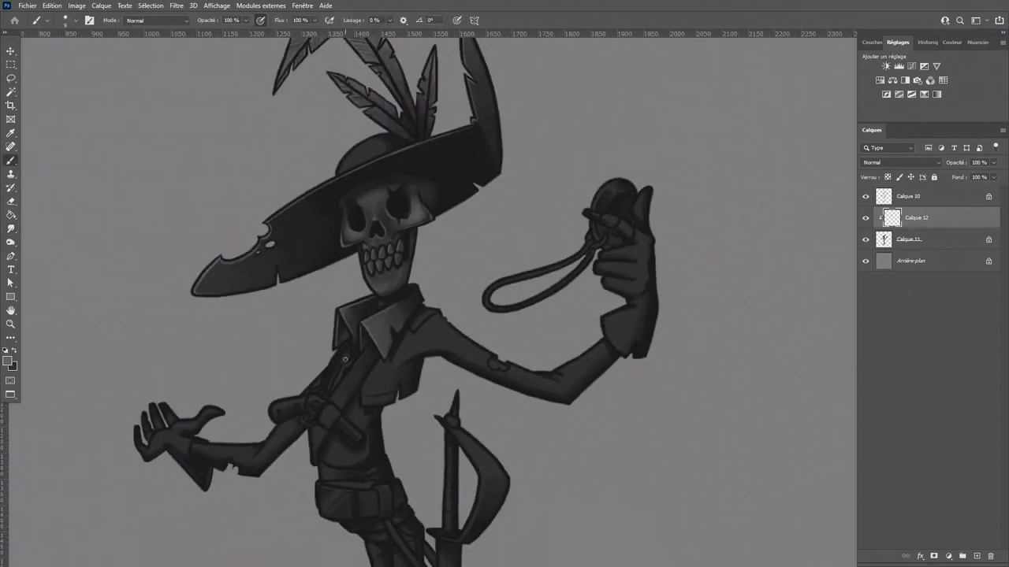
key(bracketright)
key(bracketright)
key(bracketright)
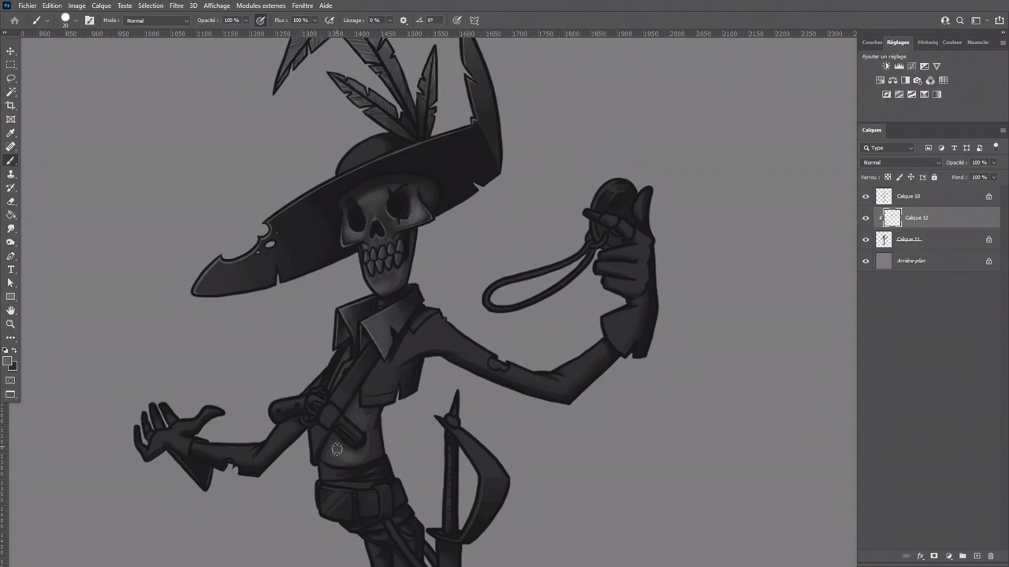
click(11, 228)
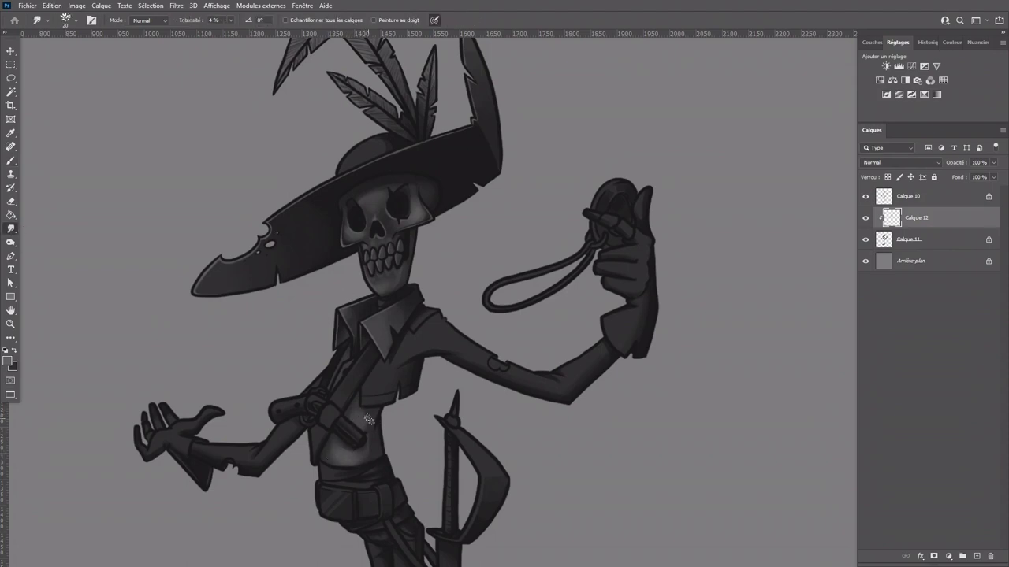
Step: Make the base layer active, sample the jacket's dark tone beside the collar and reduce the brush to 9 pixels for shading
key(b)
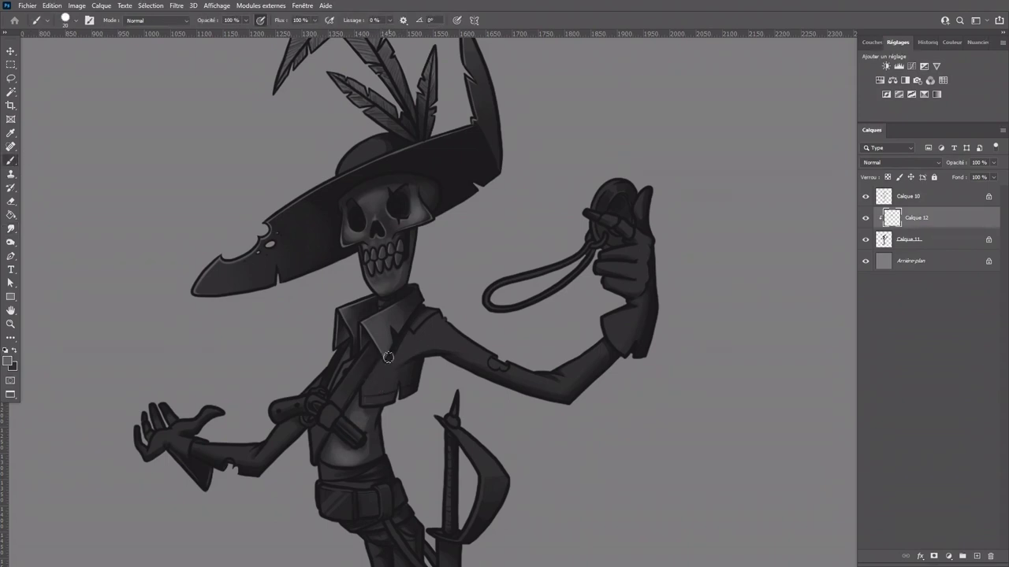
click(885, 240)
alt+click(395, 348)
key([)
key([)
key([)
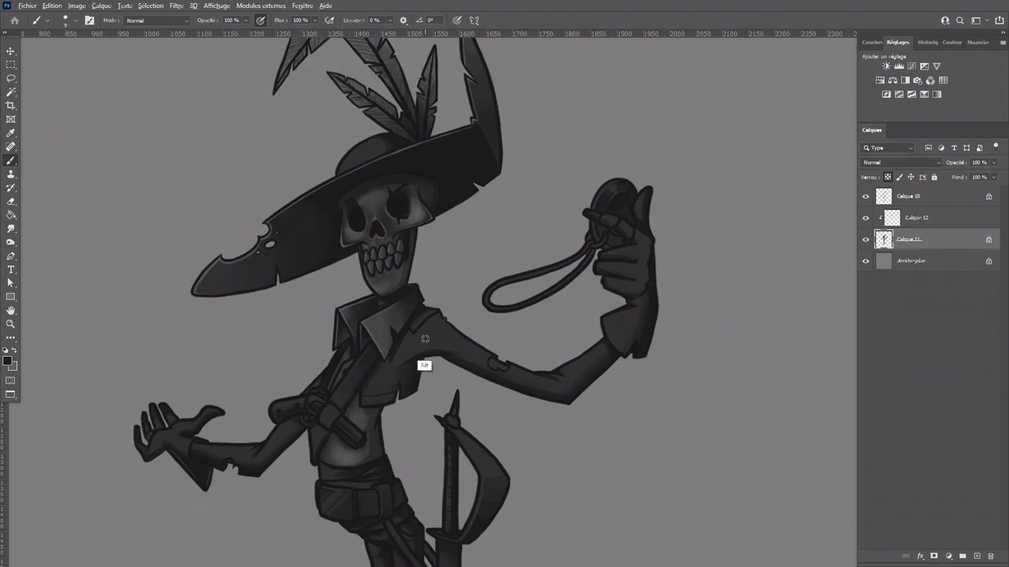
Step: Restore the lighter grey and highlight the jacket front, shoulder and upper sleeve on the clipped layer with a 20-pixel brush
click(14, 350)
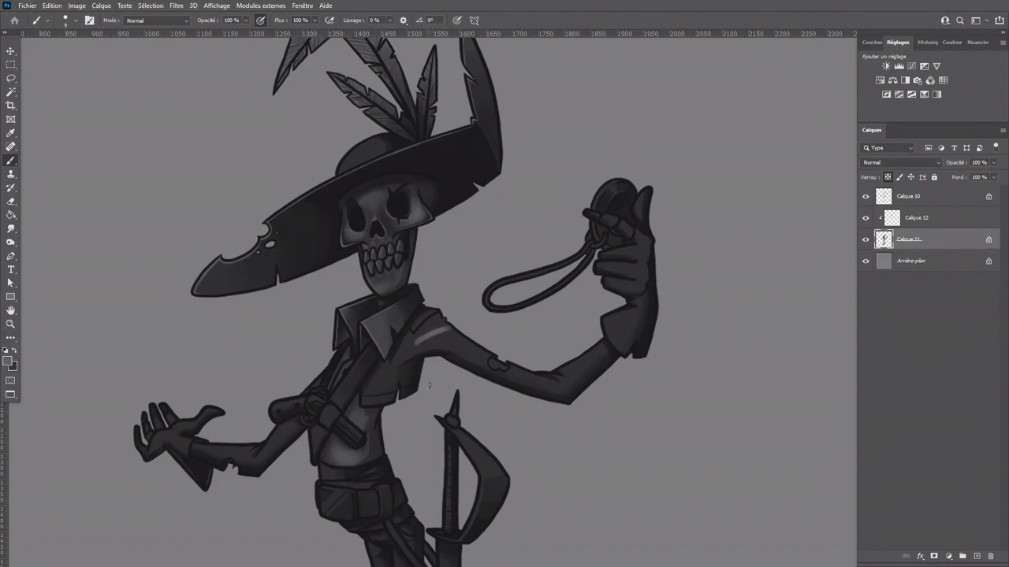
click(899, 214)
key(bracketright)
key(bracketright)
key(bracketright)
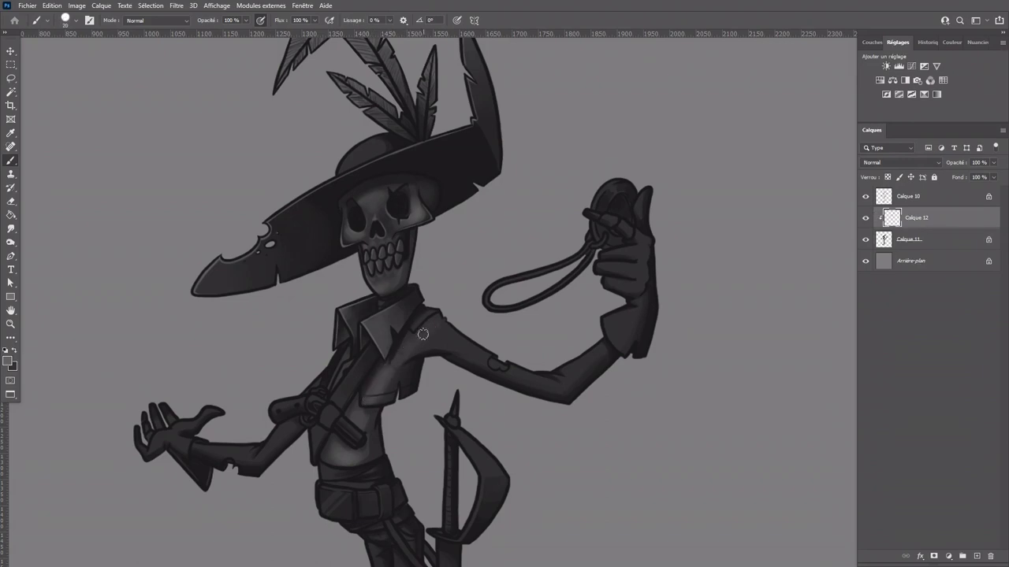
mouse_move(428, 326)
mouse_down()
mouse_move(460, 331)
mouse_move(457, 340)
mouse_move(494, 361)
mouse_up()
Step: Extend the highlight along the raised arm's forearm with a finer brush and smudge the jacket's highlights on the clipped layer
key(bracketleft)
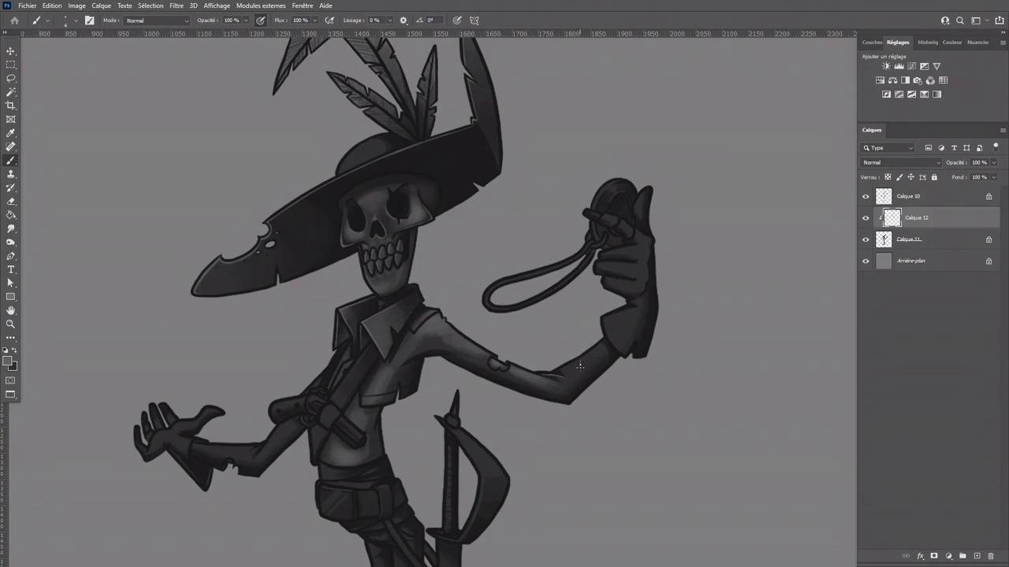
drag(586, 351, 600, 344)
click(11, 229)
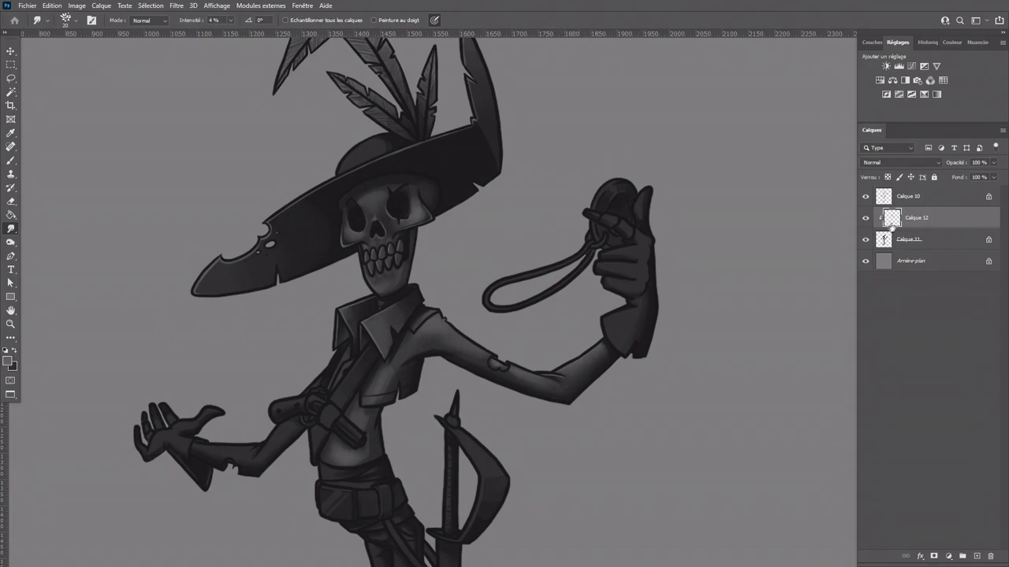
key(alt+bracketleft)
key(alt+bracketright)
mouse_move(373, 386)
mouse_down()
mouse_move(389, 367)
mouse_move(399, 376)
mouse_move(405, 345)
mouse_up()
Step: Switch back to the Brush, sample the hat's dark tone and make the base layer active for shading the sword
click(16, 156)
drag(426, 454, 383, 384)
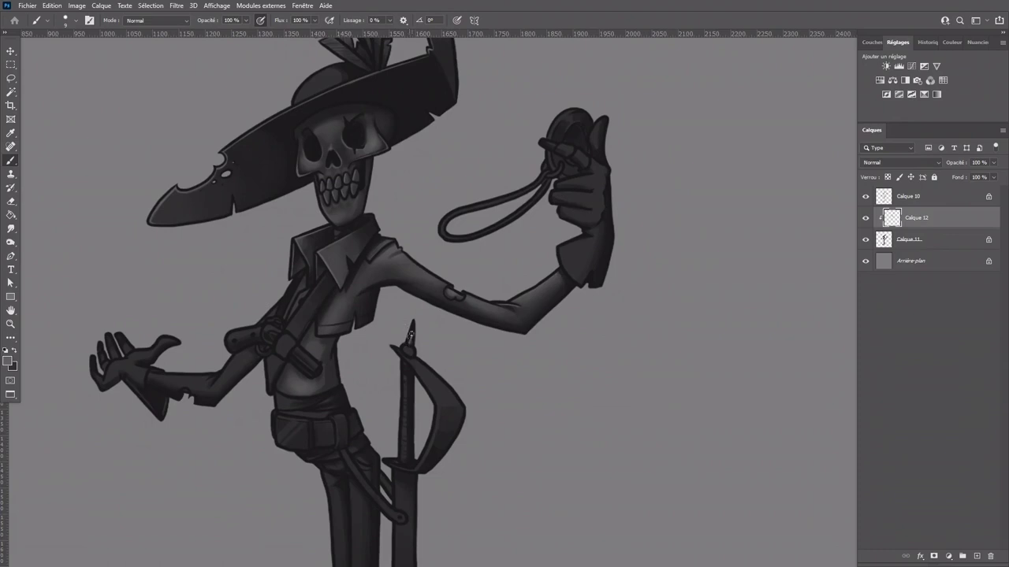
click(13, 351)
alt+click(414, 103)
key(alt+bracketleft)
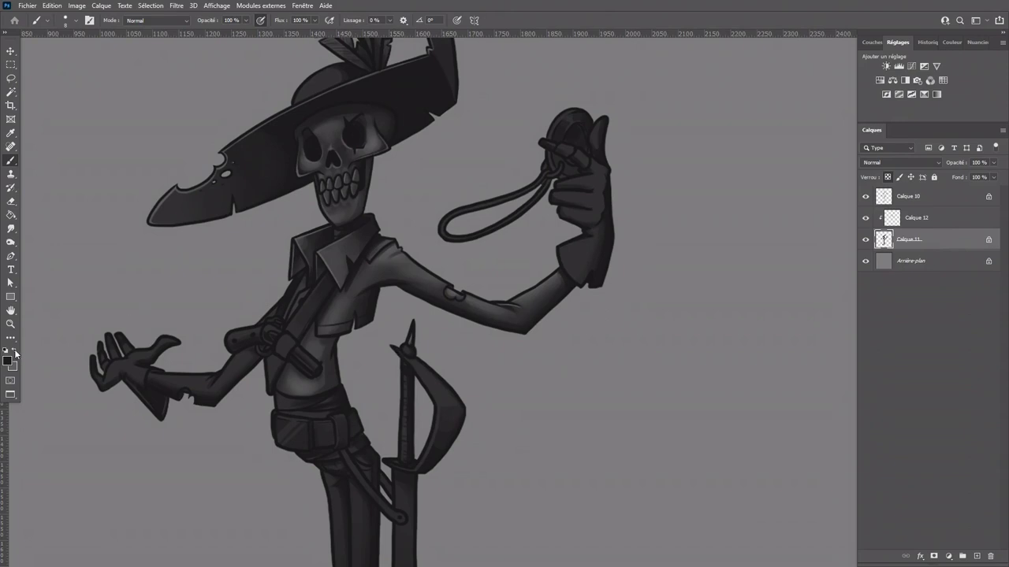
key(alt)
Step: Restore the lighter grey and lighten the sword's pommel on the base layer with a 15-pixel brush
click(14, 352)
key(bracketright)
key(bracketright)
scroll(442, 426, down, 2)
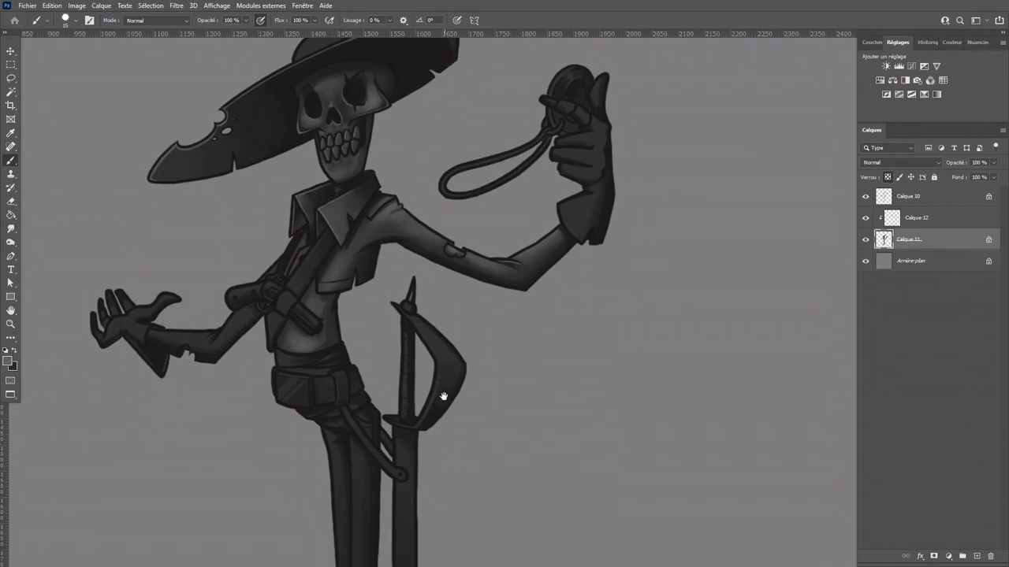
key(bracketright)
key(bracketright)
click(402, 310)
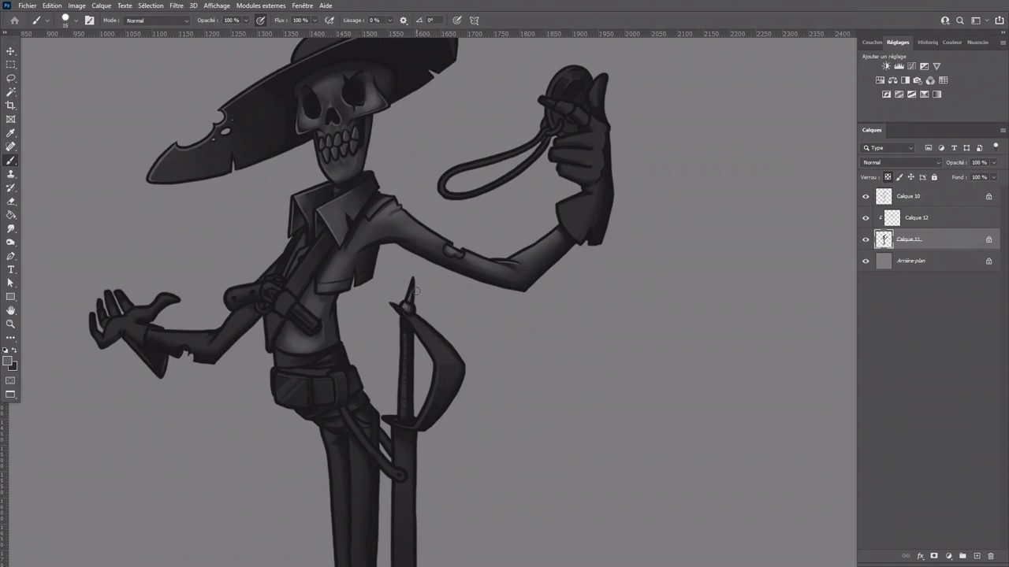
Step: Highlight the sword's guard, grip and long blade edge on the clipped layer with a fine brush
click(895, 219)
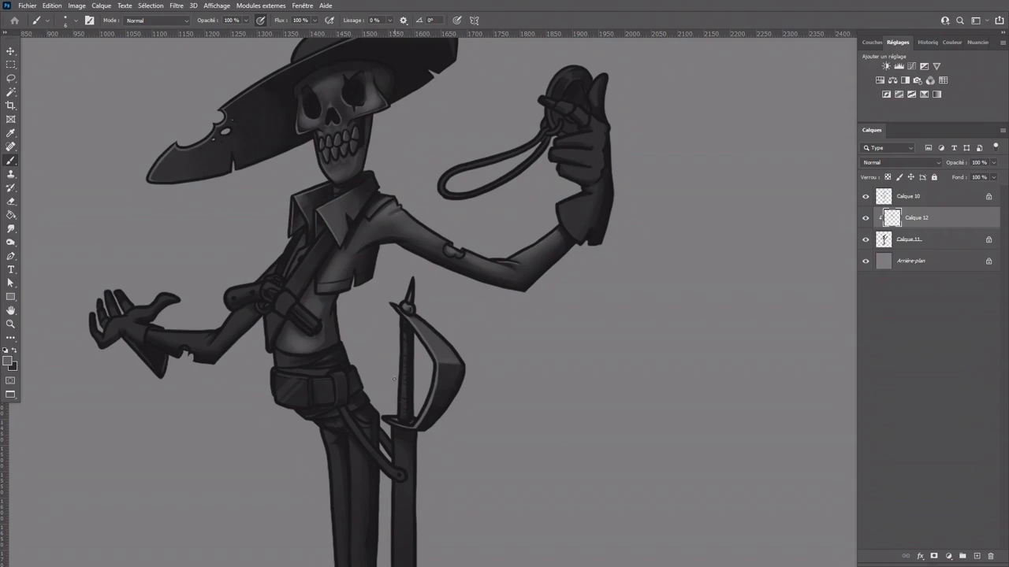
drag(403, 388, 401, 367)
scroll(460, 491, down, 5)
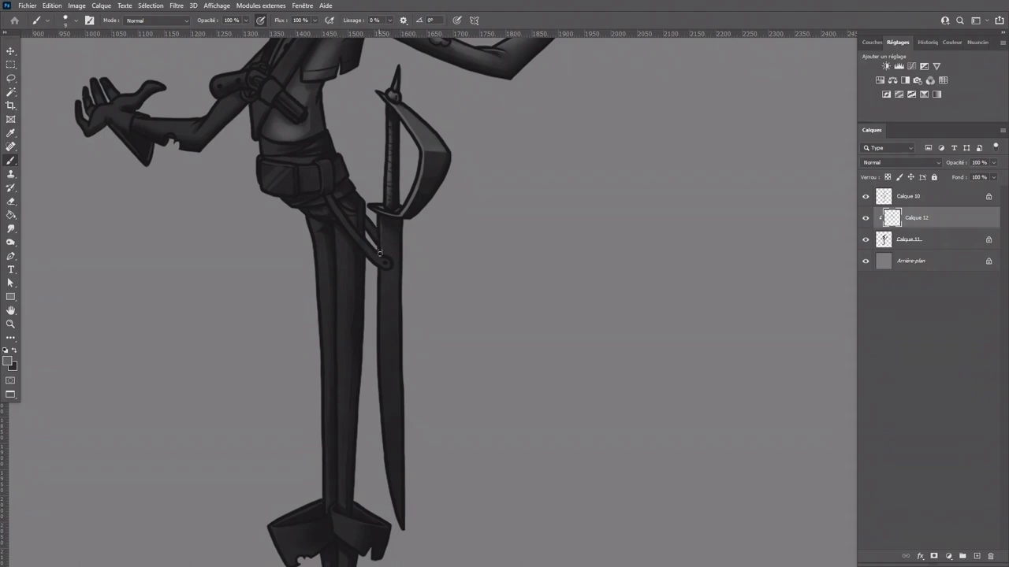
drag(379, 281, 379, 379)
drag(392, 451, 388, 495)
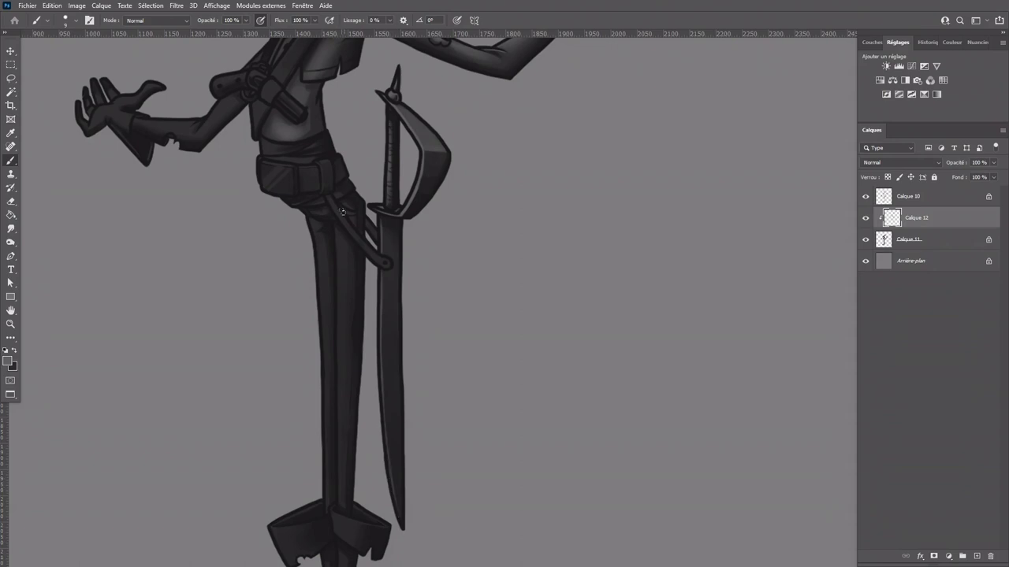
Step: Sample a dark tone near the belt and darken the sword's hanging strap down to its end on the base layer with a 15-pixel brush
click(14, 350)
click(914, 239)
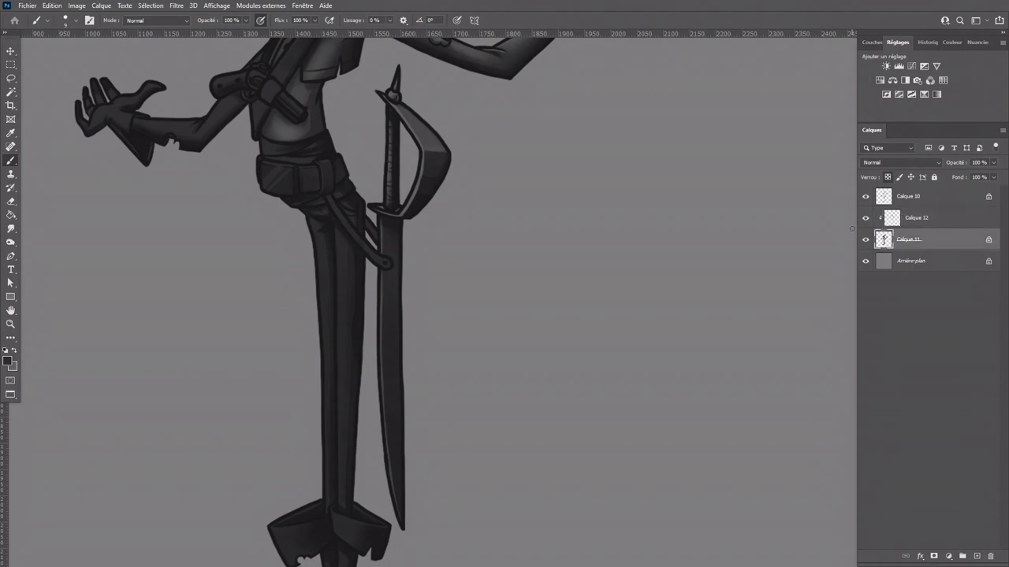
alt+click(330, 199)
key(bracketright)
key(bracketright)
drag(358, 239, 391, 260)
Step: Return to the clipped layer with the lighter grey and highlight the sword's hanging strap with a fine brush
click(886, 218)
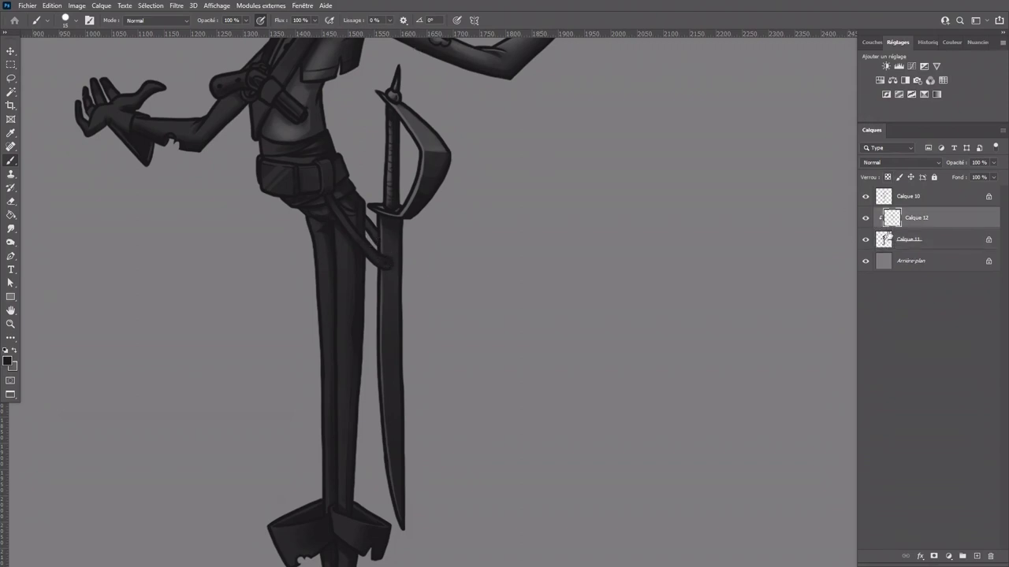
key(x)
key([)
drag(345, 221, 352, 230)
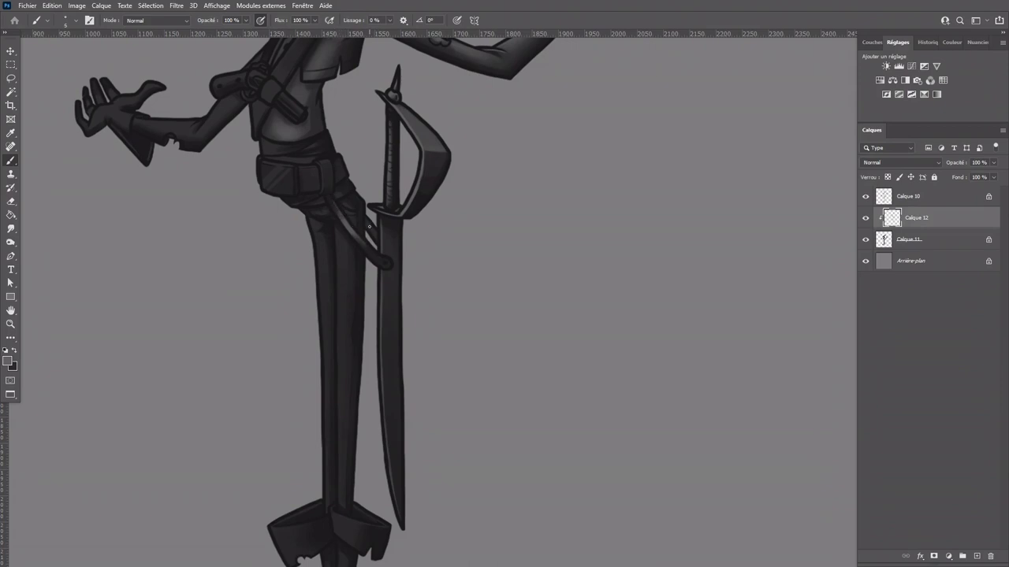
Step: Touch up the hanging strap's dark edges on the base layer and return to the clipped layer with the lighter grey
click(14, 351)
click(886, 239)
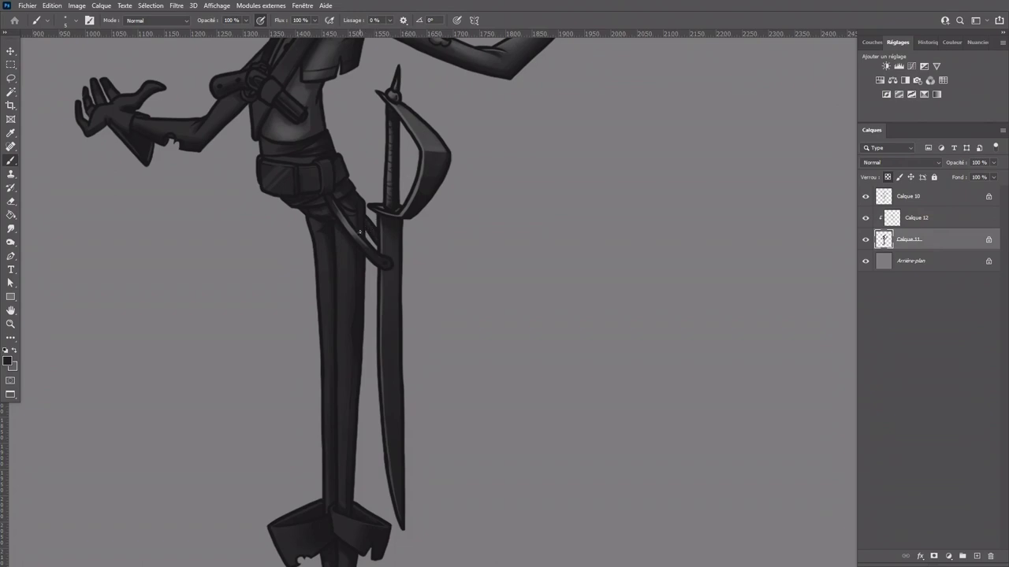
key(alt+bracketright)
key(x)
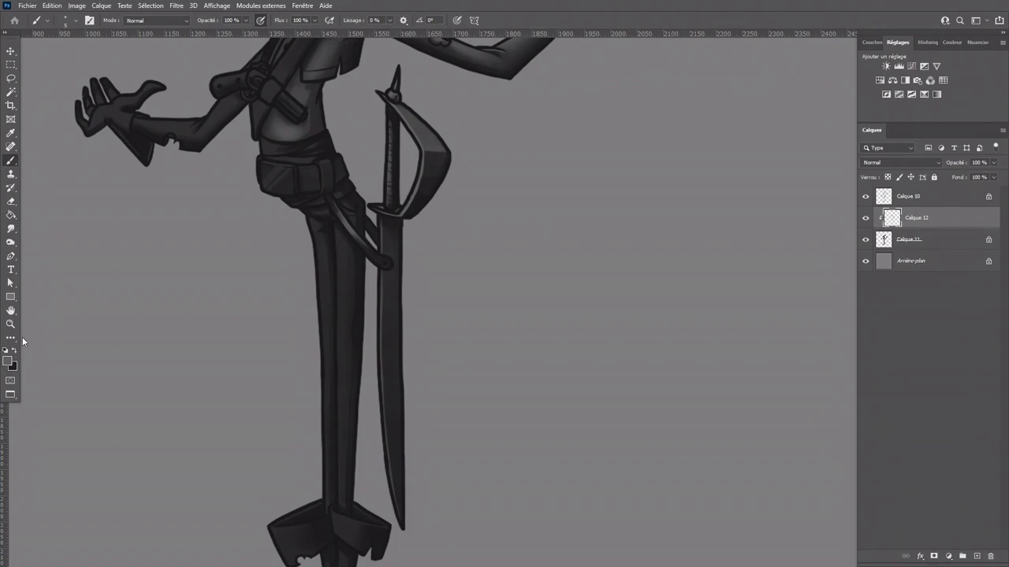
Step: Highlight the belt loop and the folds at the top of the trousers with the lighter grey
click(13, 350)
key(alt)
click(13, 351)
drag(308, 221, 316, 226)
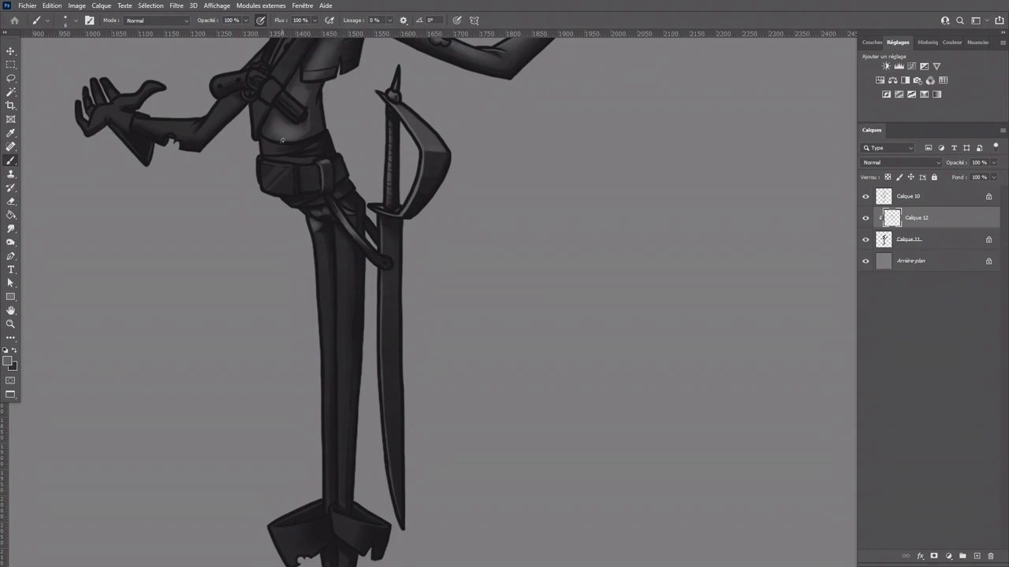
Step: Highlight the upper edge of the belt's rectangular buckle and set the brush to 10 pixels
drag(247, 235, 324, 341)
key(ctrl+plus)
mouse_move(276, 245)
mouse_down()
mouse_move(218, 223)
mouse_move(203, 232)
mouse_move(232, 236)
mouse_up()
mouse_move(171, 227)
mouse_down()
mouse_move(259, 241)
mouse_move(204, 243)
mouse_move(191, 258)
mouse_move(214, 237)
mouse_move(179, 272)
mouse_move(216, 239)
mouse_up()
key(])
key(])
key(])
key(])
key(])
key([)
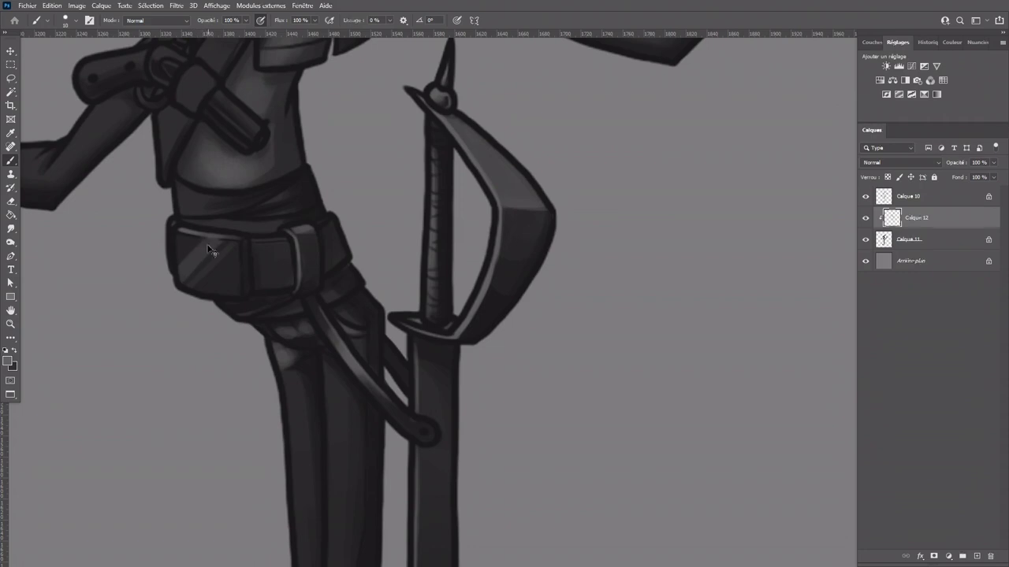
Step: Brighten the diagonal glints and corner of the rectangular belt buckle, reducing the brush for the finer strokes
key(bracketright)
key([)
drag(198, 255, 194, 259)
key([)
key([)
key([)
key([)
key([)
mouse_move(208, 268)
mouse_down()
mouse_move(203, 273)
mouse_move(220, 256)
mouse_move(161, 313)
mouse_up()
Step: Add thin highlights along the rectangular buckle's borders and undo the unwanted strokes
mouse_move(176, 237)
mouse_down()
mouse_move(170, 267)
mouse_move(195, 295)
mouse_move(208, 293)
mouse_move(177, 287)
mouse_move(206, 289)
mouse_move(241, 248)
mouse_move(238, 307)
mouse_move(204, 288)
mouse_move(234, 296)
mouse_up()
key(ctrl+z)
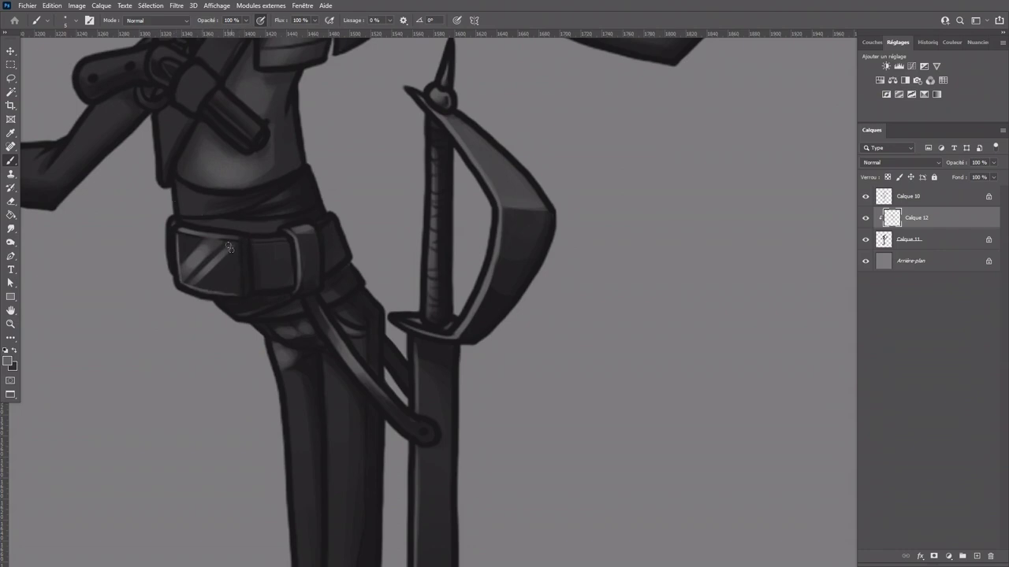
drag(248, 238, 249, 290)
key(ctrl+z)
key(ctrl+minus)
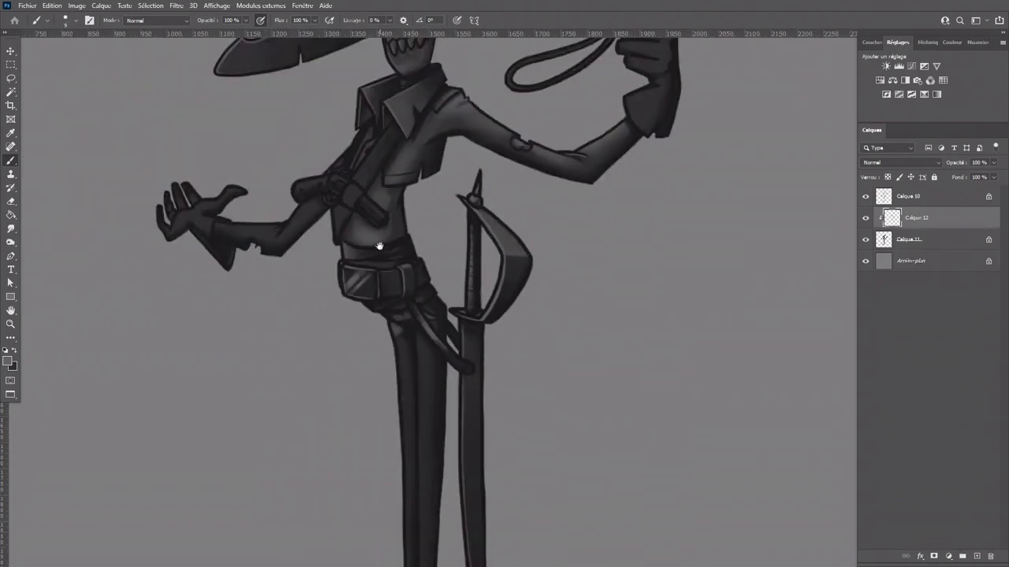
Step: Deepen the shadows around the chest strap's buckle and loop on the base layer with the dark tone, varying the brush size
drag(373, 250, 349, 342)
key(bracketright)
key(bracketright)
key(ctrl+plus)
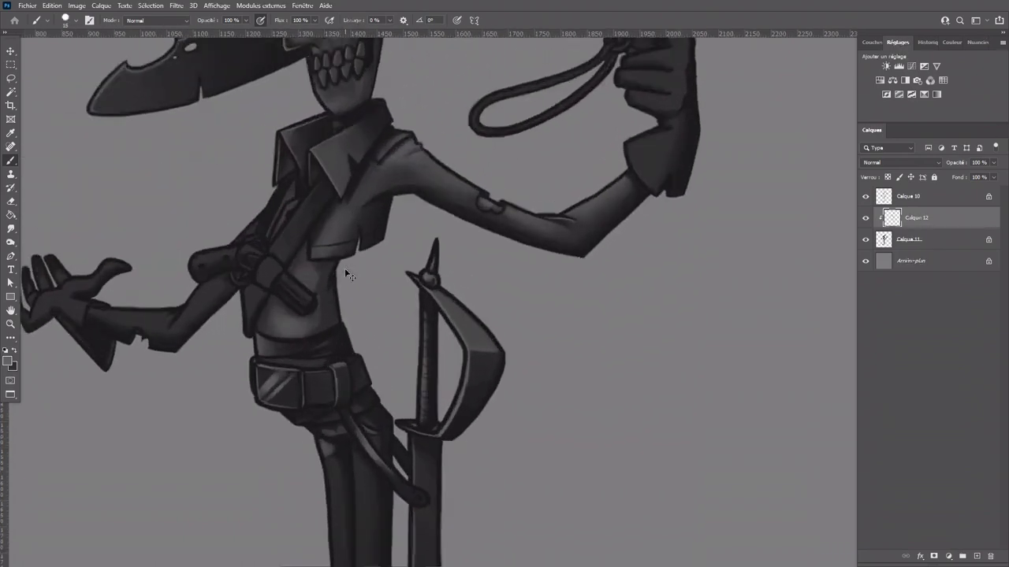
click(15, 351)
drag(198, 326, 428, 377)
click(891, 243)
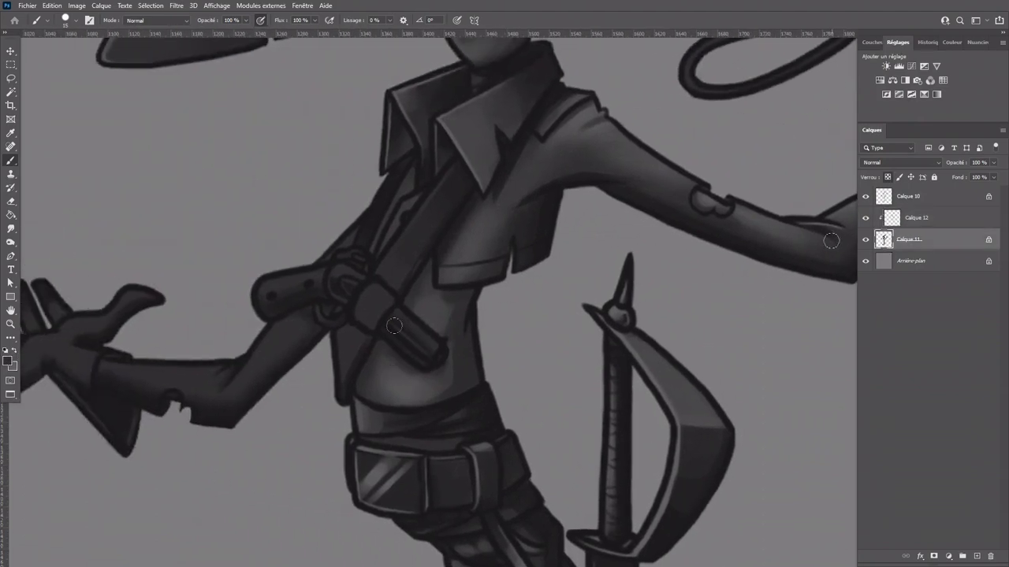
key(bracketright)
key(bracketleft)
key(bracketleft)
key(bracketleft)
Step: Highlight the chest strap's punched end, knotted buckle and loop on the clipped layer with a 3-pixel brush in the lighter grey
click(886, 210)
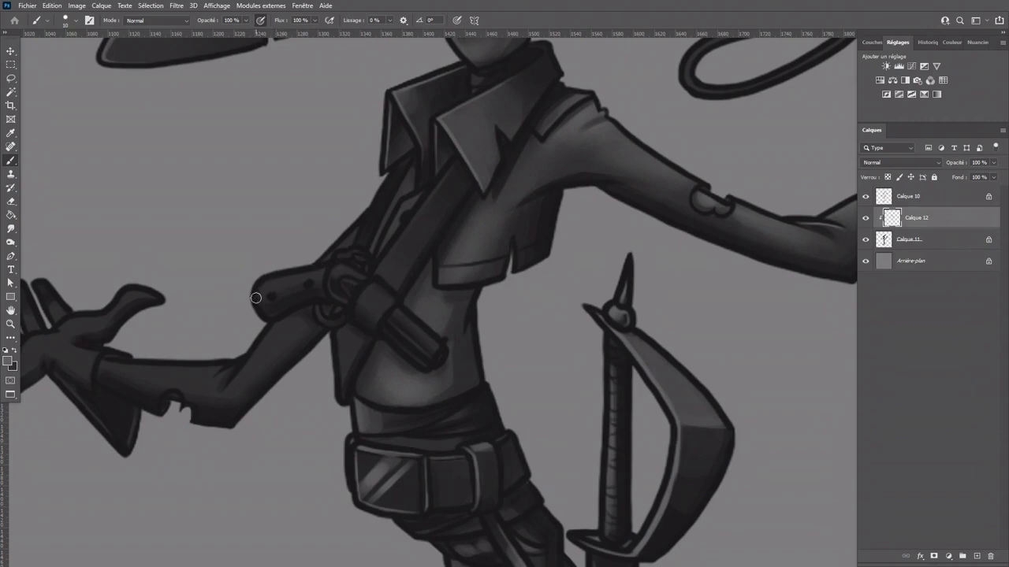
key(bracketleft)
key(bracketleft)
key(bracketleft)
key(bracketleft)
key(bracketleft)
drag(272, 295, 277, 297)
mouse_move(329, 290)
mouse_down()
mouse_move(370, 282)
mouse_move(335, 297)
mouse_move(350, 304)
mouse_move(344, 281)
mouse_move(358, 286)
mouse_move(340, 282)
mouse_move(357, 292)
mouse_move(342, 263)
mouse_move(354, 286)
mouse_up()
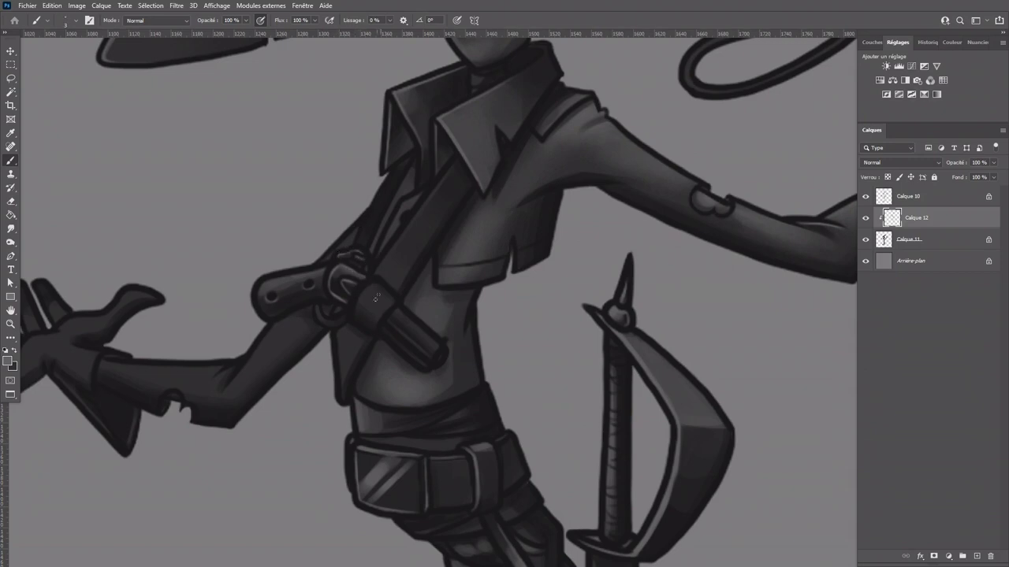
mouse_move(355, 311)
mouse_down()
mouse_move(375, 295)
mouse_move(360, 307)
mouse_move(372, 304)
mouse_move(371, 264)
mouse_move(360, 307)
mouse_move(367, 295)
mouse_move(384, 308)
mouse_move(379, 320)
mouse_move(392, 307)
mouse_move(368, 303)
mouse_up()
Step: Enlarge the brush to 20 pixels and highlight the diagonal chest strap above its buckle
key(])
key(])
key(])
key(])
key(])
key(])
key(])
drag(411, 234, 389, 277)
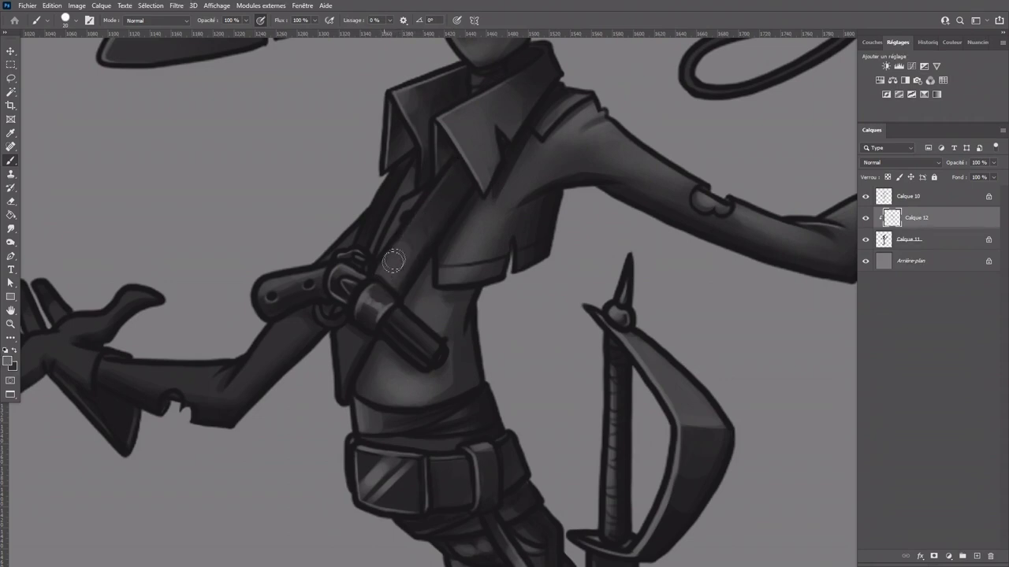
drag(400, 270, 428, 220)
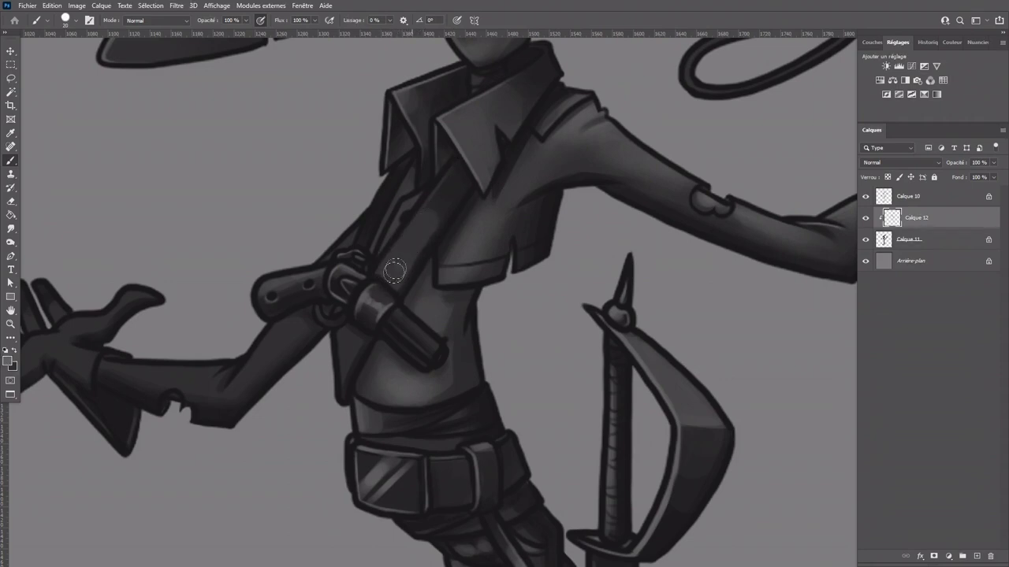
Step: Finish highlighting the diagonal chest strap and the jacket flap below it, softening the strokes with the Smudge tool at 4% strength
drag(389, 276, 403, 256)
key(r)
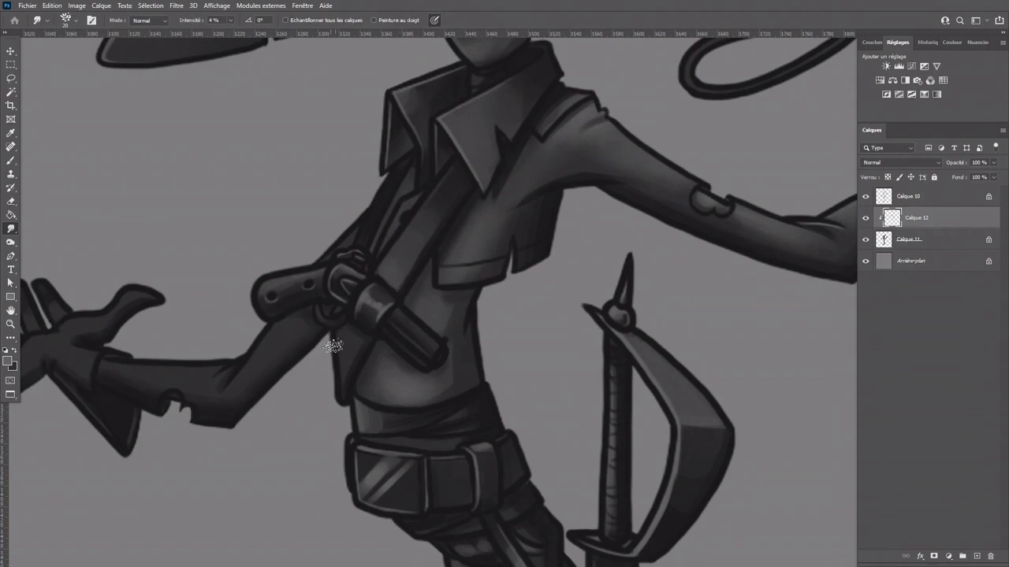
click(10, 160)
key(bracketleft)
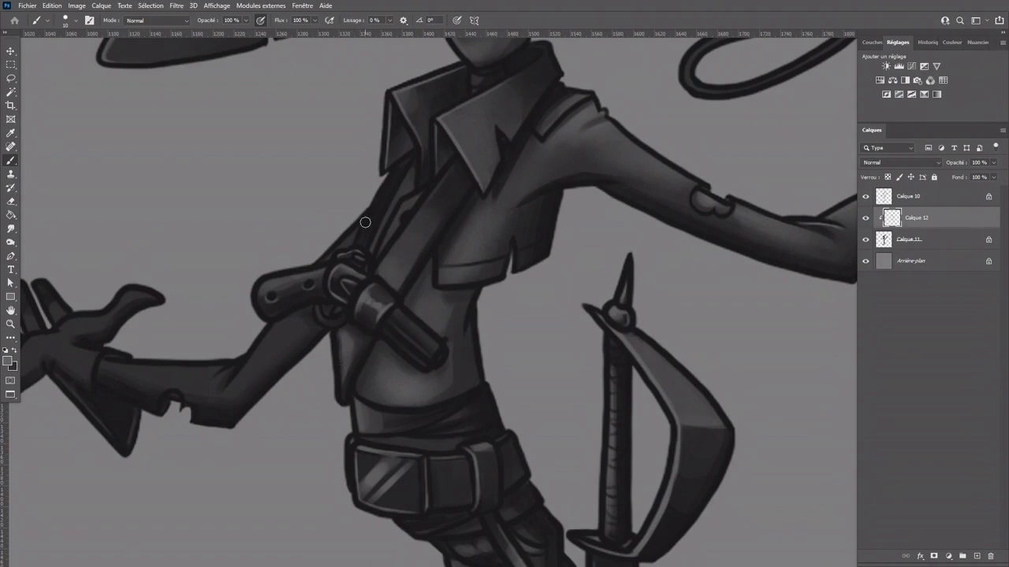
click(12, 229)
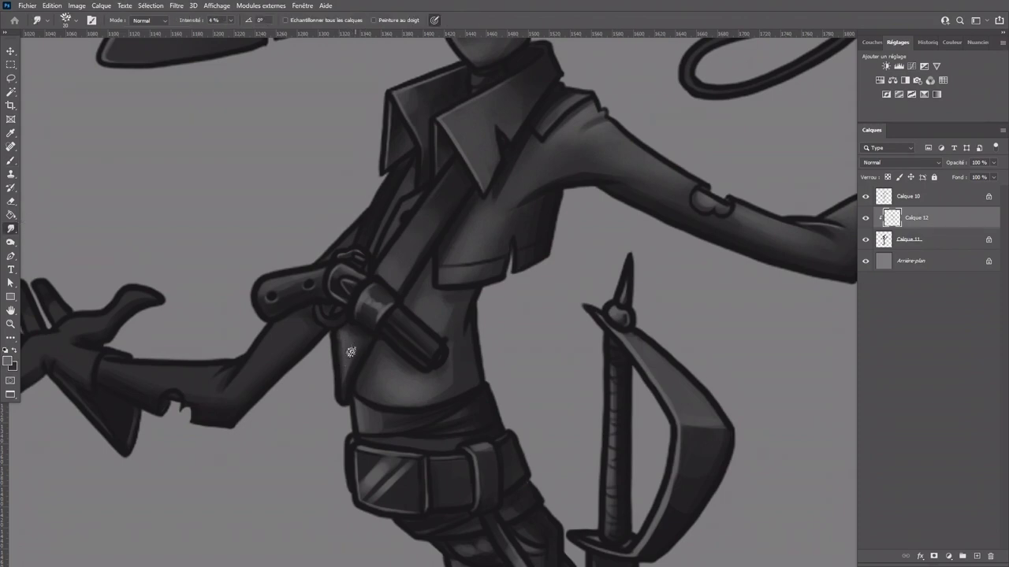
click(11, 160)
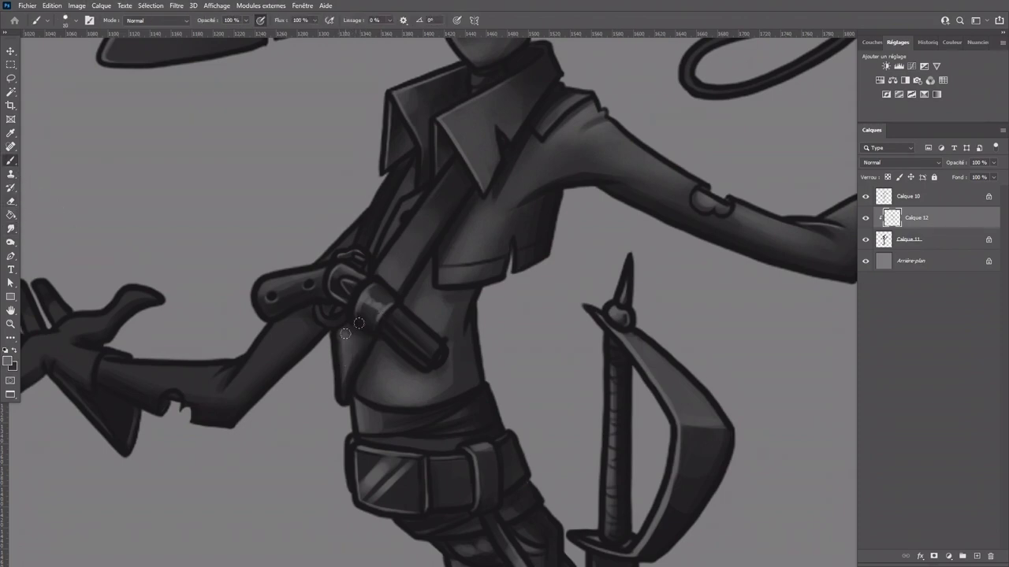
Step: Highlight the hat's feathers with a 5-pixel brush, lighten the crown with a larger brush, and soften the crown with the Smudge tool
scroll(513, 314, down, 2)
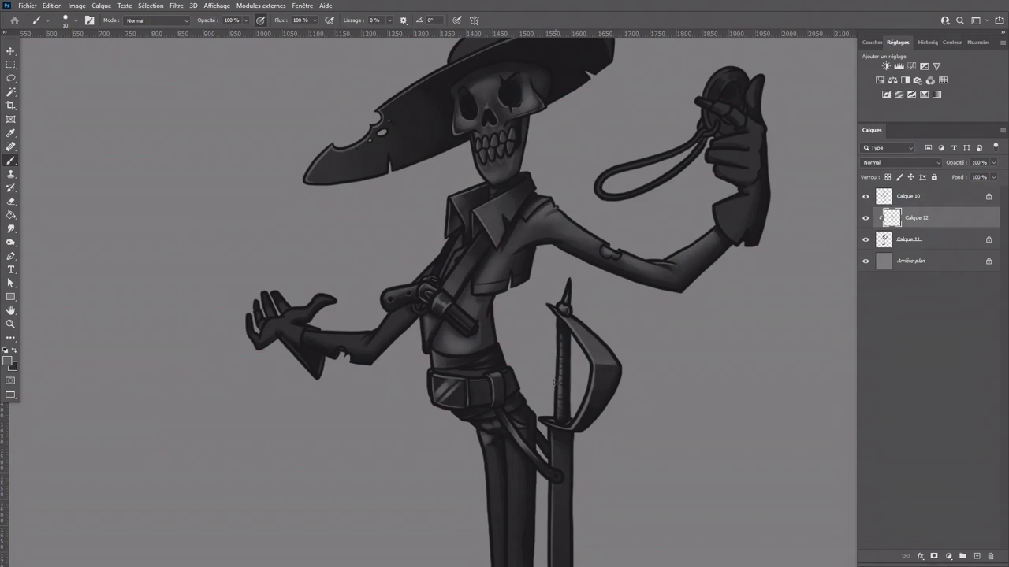
drag(595, 384, 520, 550)
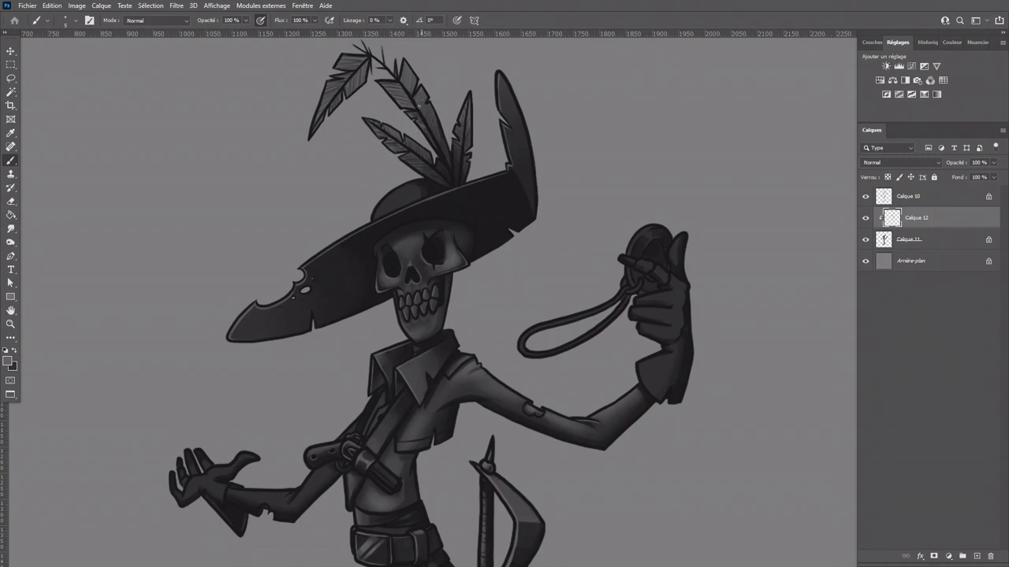
drag(456, 167, 458, 145)
key(bracketright)
drag(396, 191, 399, 191)
click(11, 228)
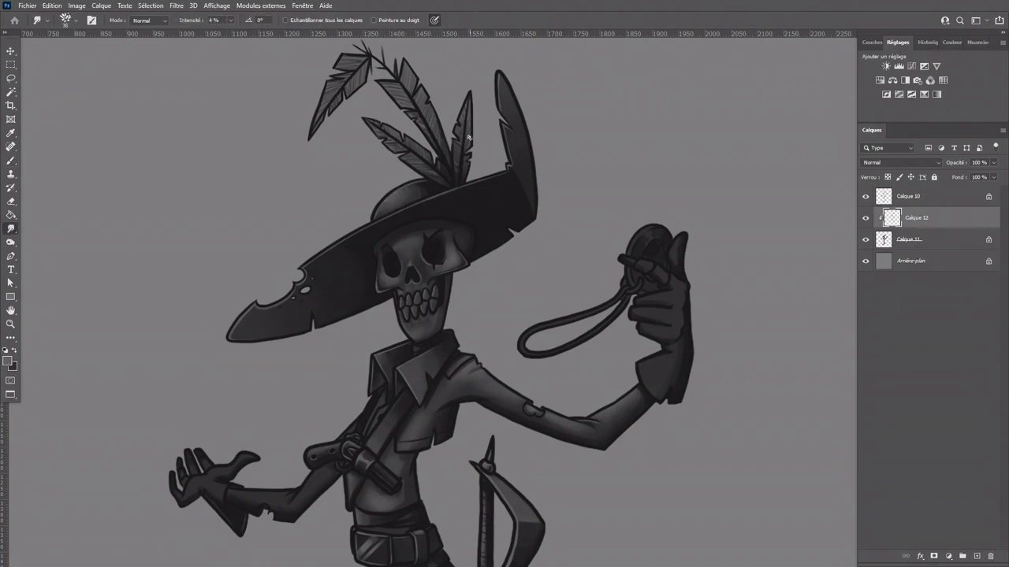
Step: Add soft highlights to the hat's wide brim around the notches, starting with a 15-pixel brush and varying its size
click(11, 160)
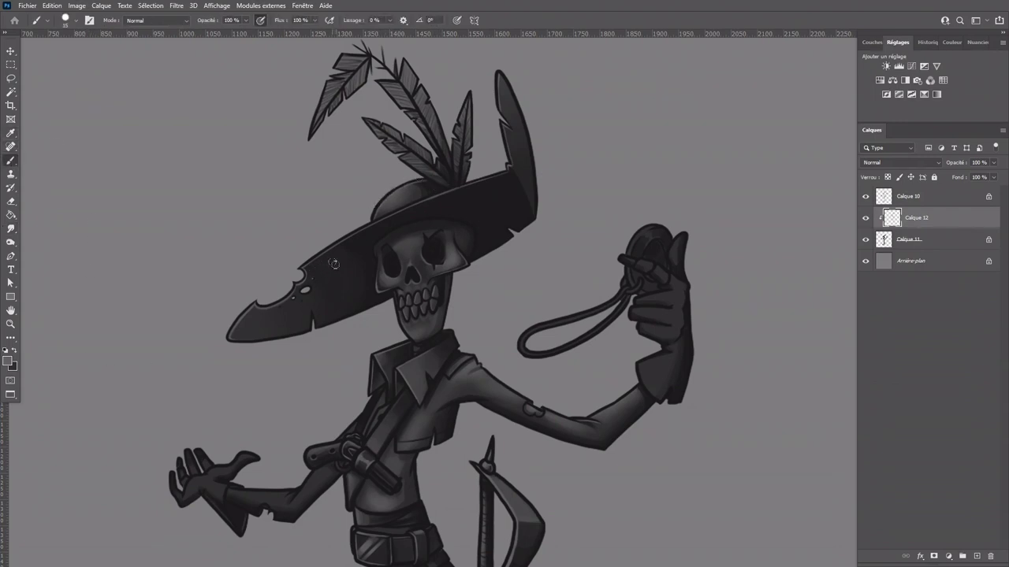
key(bracketright)
key(bracketleft)
key(bracketleft)
key(bracketleft)
Step: Highlight the open hand's fingers, palm and wrist with an 8-pixel brush, blending the strokes with the Smudge tool at 4% strength
mouse_move(479, 443)
mouse_down()
mouse_move(452, 407)
mouse_move(418, 407)
mouse_move(482, 317)
mouse_move(477, 290)
mouse_up()
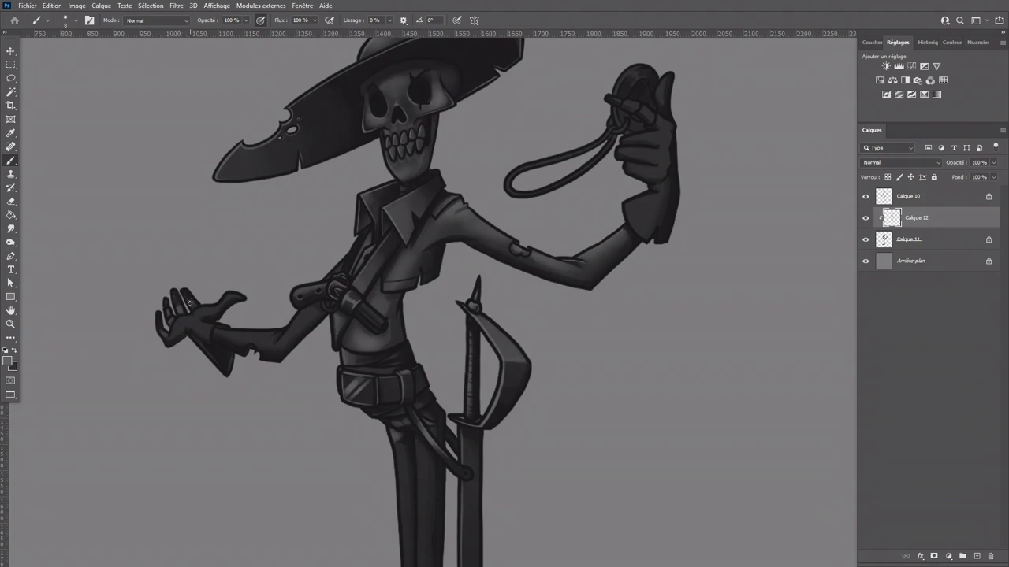
mouse_move(185, 317)
mouse_down()
mouse_move(170, 336)
mouse_move(204, 308)
mouse_up()
click(11, 229)
drag(178, 323, 192, 317)
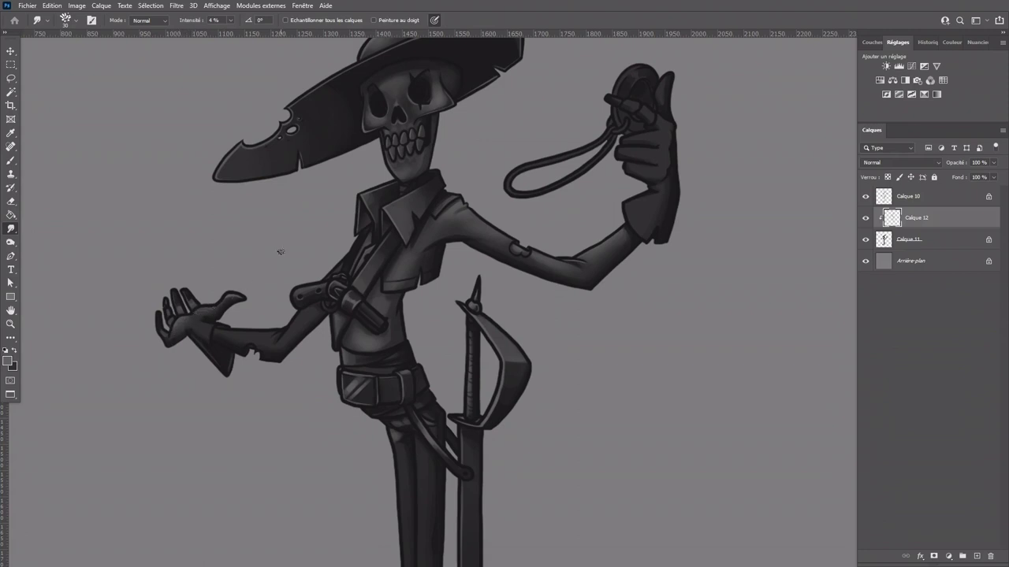
click(11, 160)
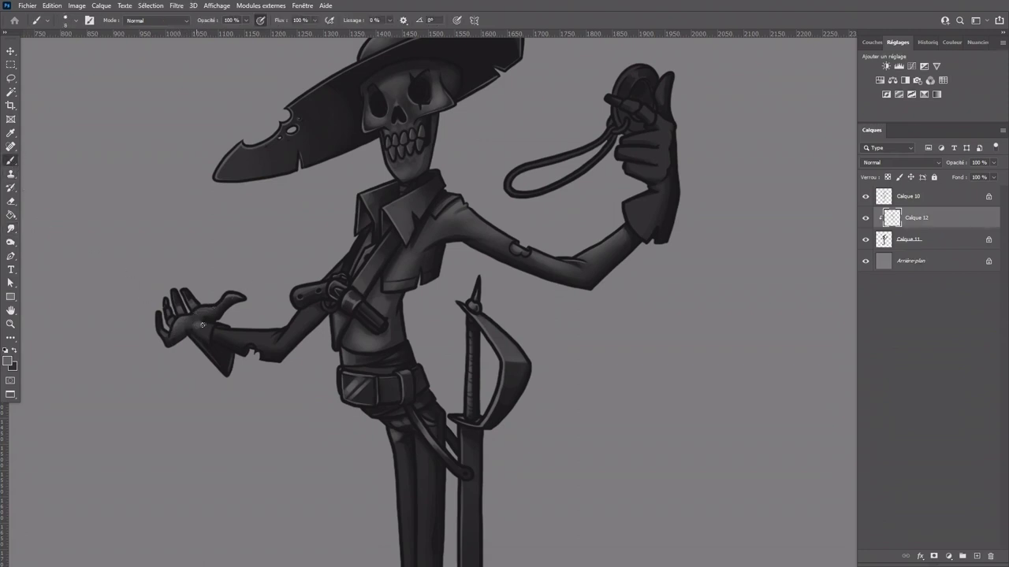
click(11, 228)
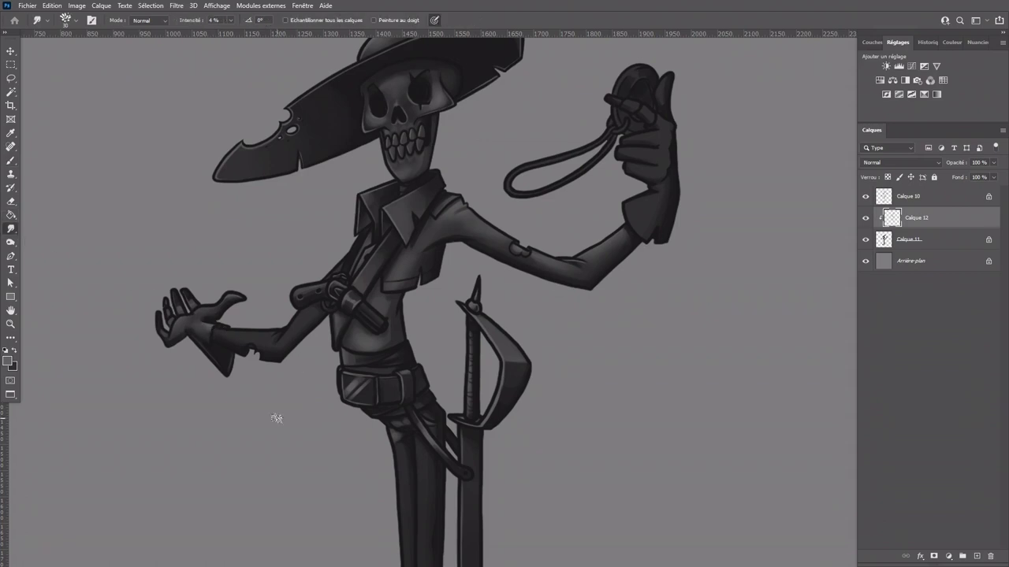
key(b)
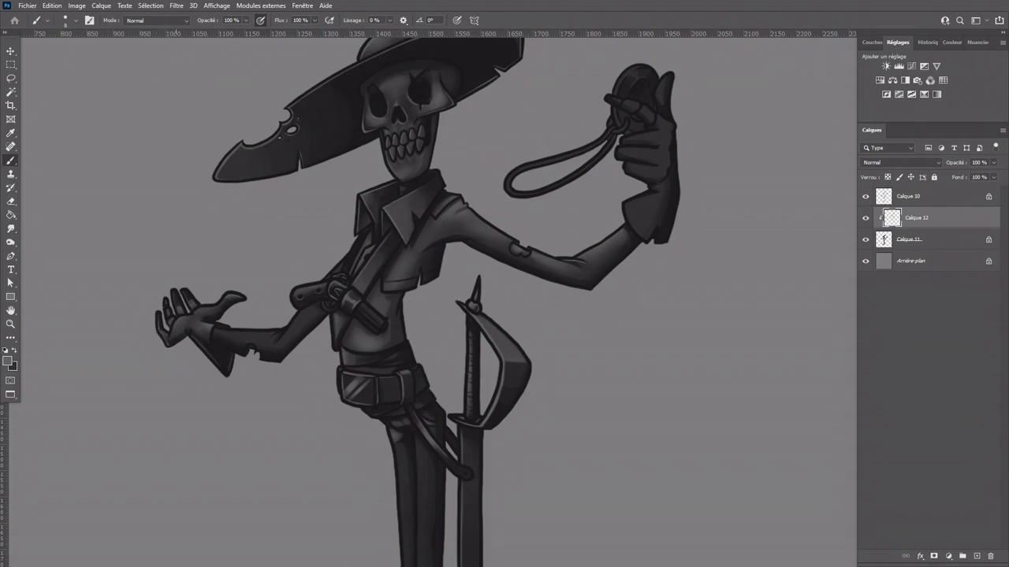
drag(168, 344, 177, 340)
Step: Paint a long vertical highlight down the front trouser leg, reducing the brush from 25 to 10 pixels, and smudge it smooth
drag(563, 412, 480, 119)
key(bracketright)
key(bracketright)
key(bracketright)
drag(319, 158, 328, 367)
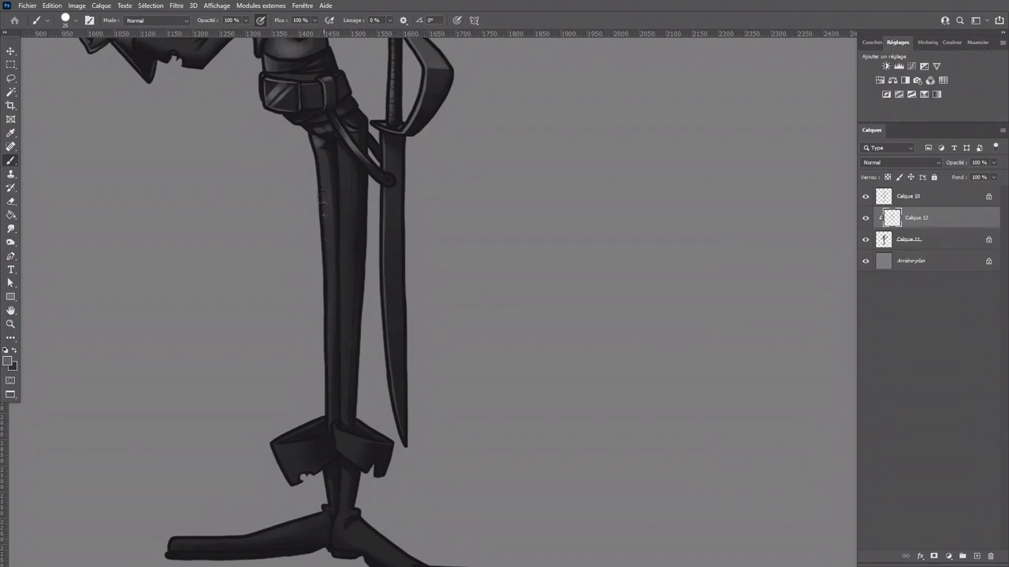
key(bracketleft)
key(bracketleft)
key(bracketleft)
mouse_move(322, 208)
mouse_down()
mouse_move(320, 195)
mouse_move(330, 416)
mouse_up()
click(12, 229)
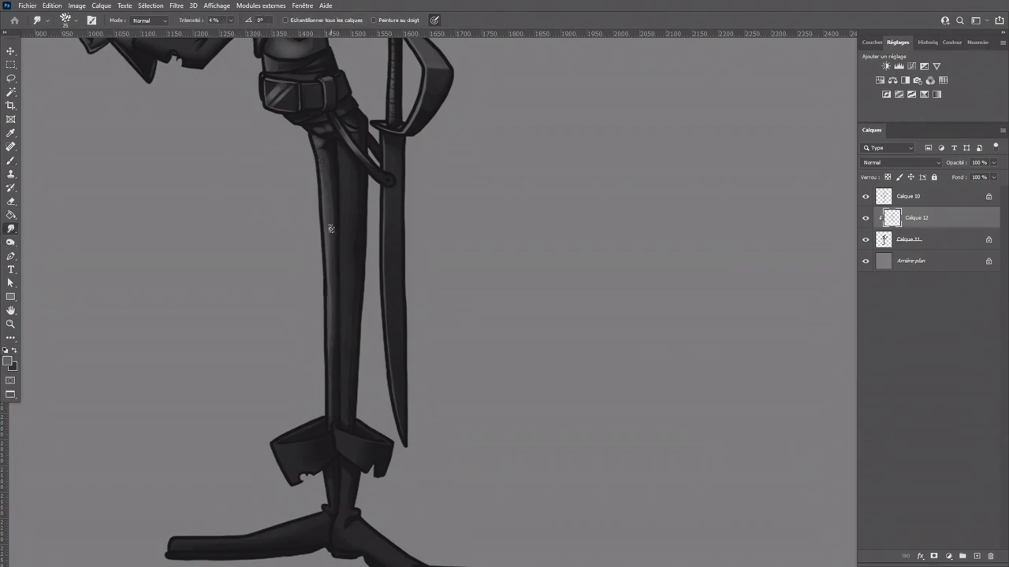
Step: Highlight the other trouser leg beside the sword with a 15-pixel brush and blend it with the Smudge tool
click(11, 160)
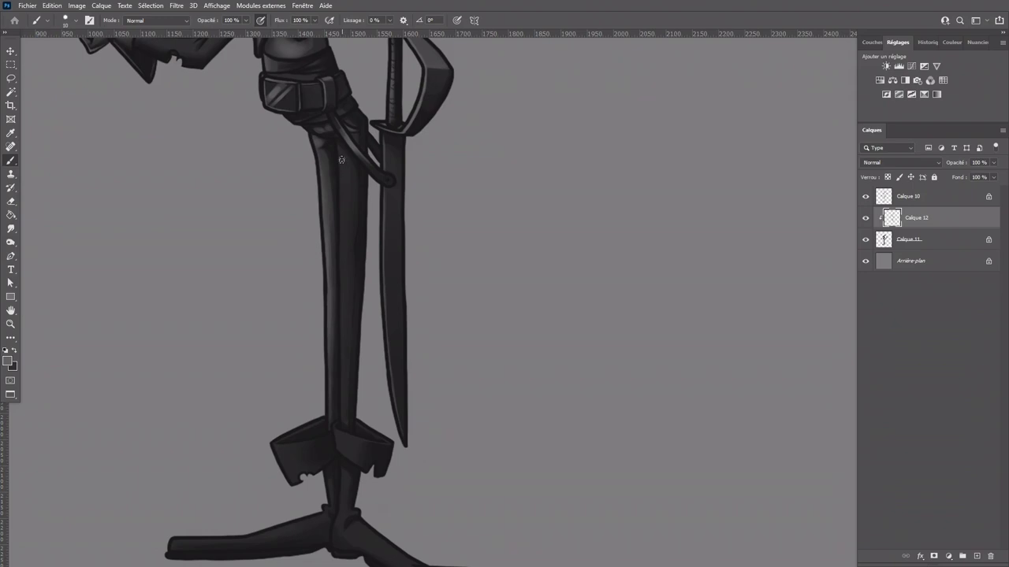
key(bracketright)
drag(345, 160, 341, 372)
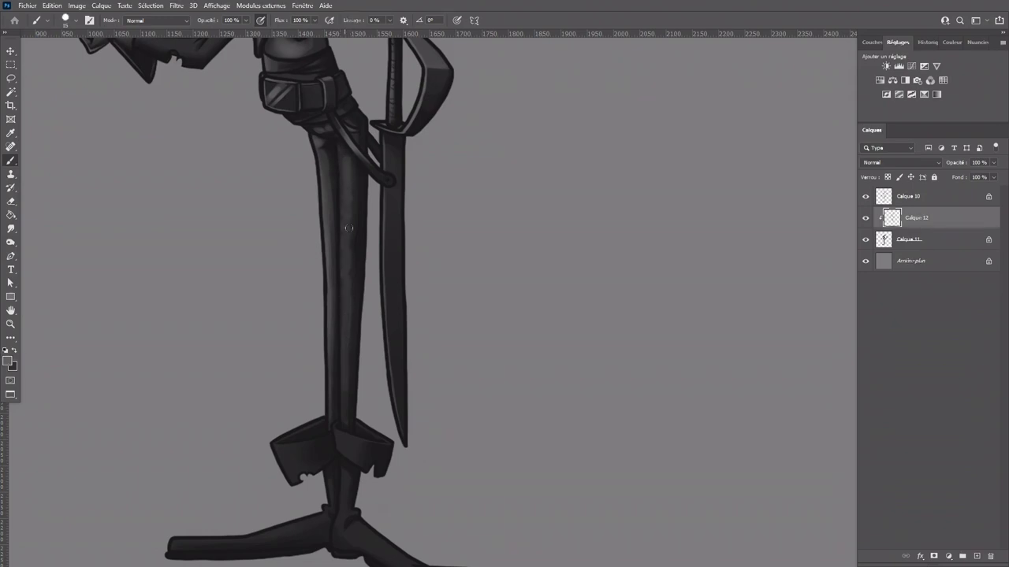
click(11, 228)
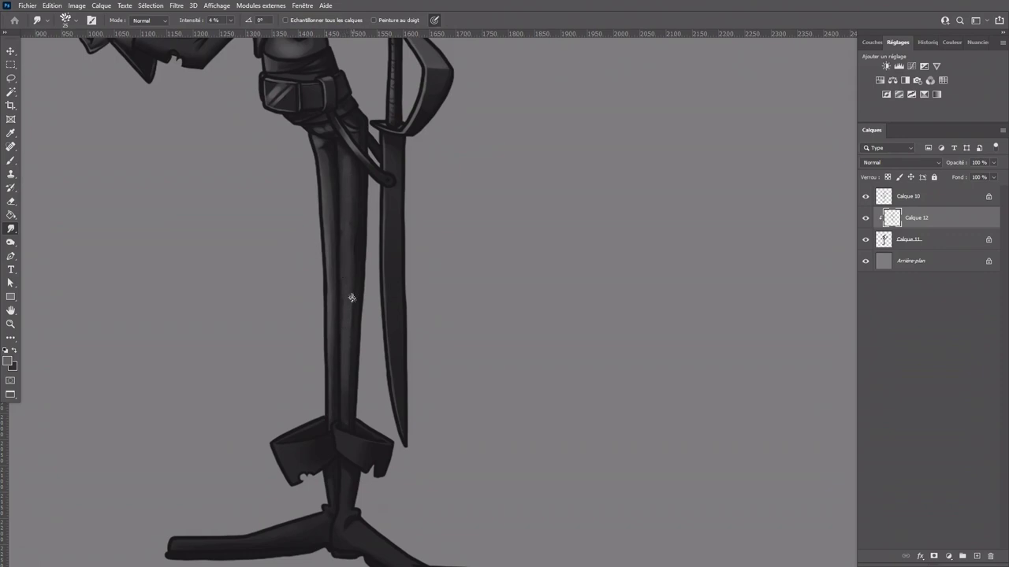
click(11, 160)
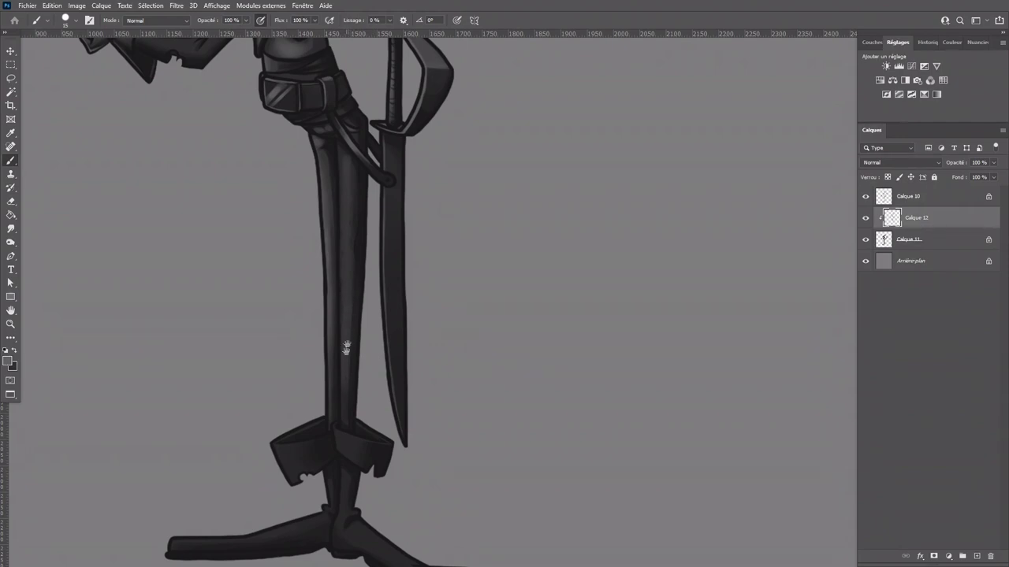
Step: Trace the torn boot cuffs' rims with a 7-pixel brush, then shade the left cuff's face with a larger brush and smudge it
drag(349, 327, 473, 271)
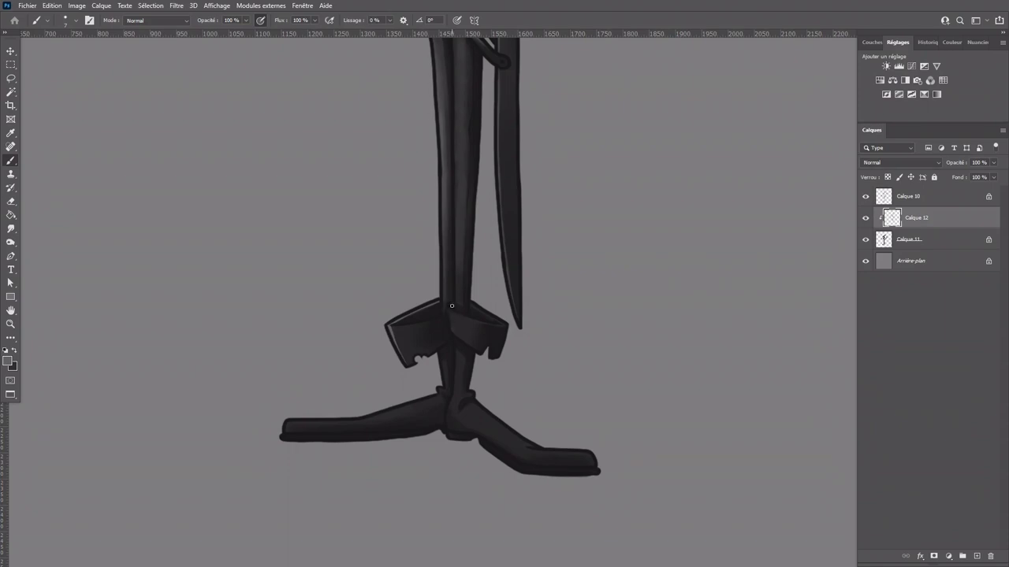
drag(453, 302, 451, 331)
key(bracketright)
key(bracketright)
key(bracketright)
key(bracketright)
drag(391, 332, 416, 367)
click(10, 228)
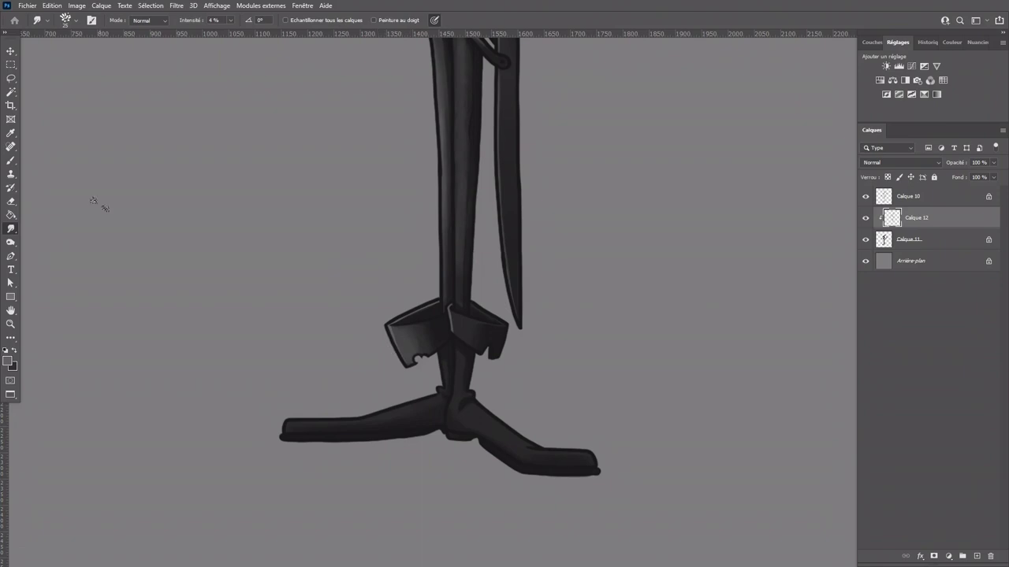
Step: Highlight the right boot cuff's face with a 10-pixel brush and blend it using the Smudge tool
click(13, 161)
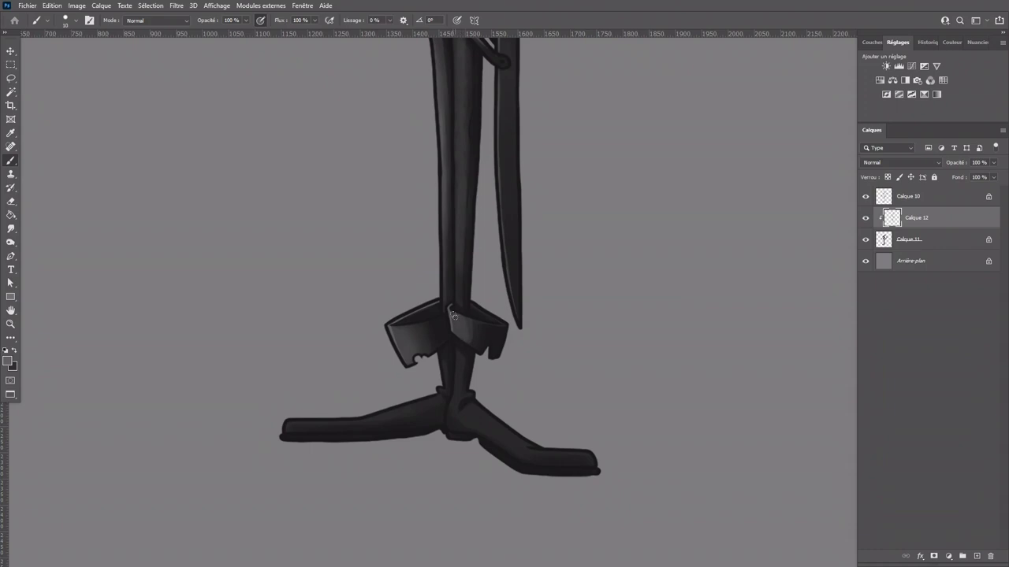
click(12, 228)
mouse_move(454, 325)
mouse_down()
mouse_move(469, 336)
mouse_move(469, 325)
mouse_up()
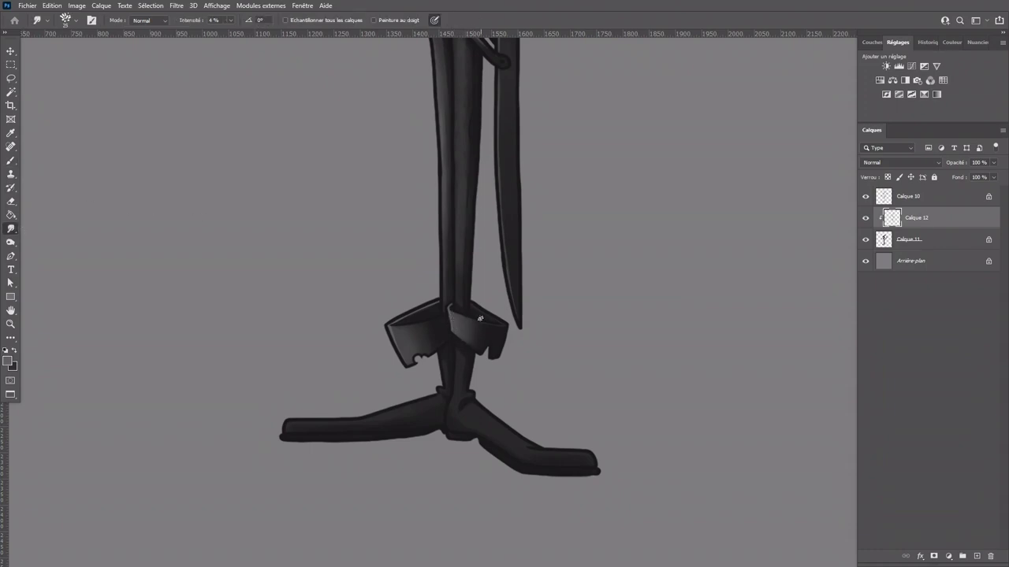
Step: Highlight both ankles with a 10-pixel brush, then lighten the upper surface of the right boot with a larger brush
key(b)
key(bracketleft)
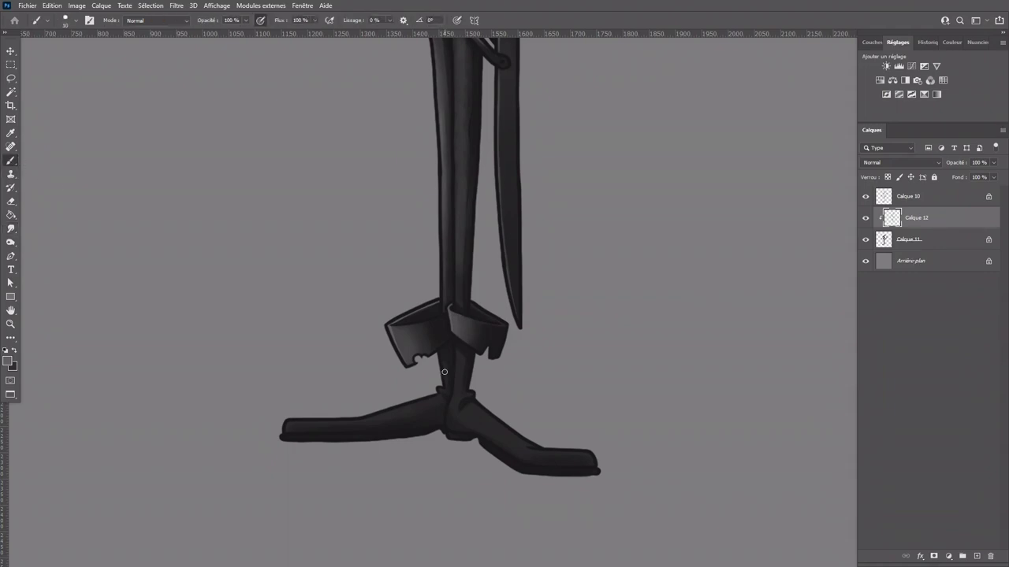
mouse_move(458, 368)
mouse_down()
mouse_move(455, 413)
mouse_move(469, 393)
mouse_up()
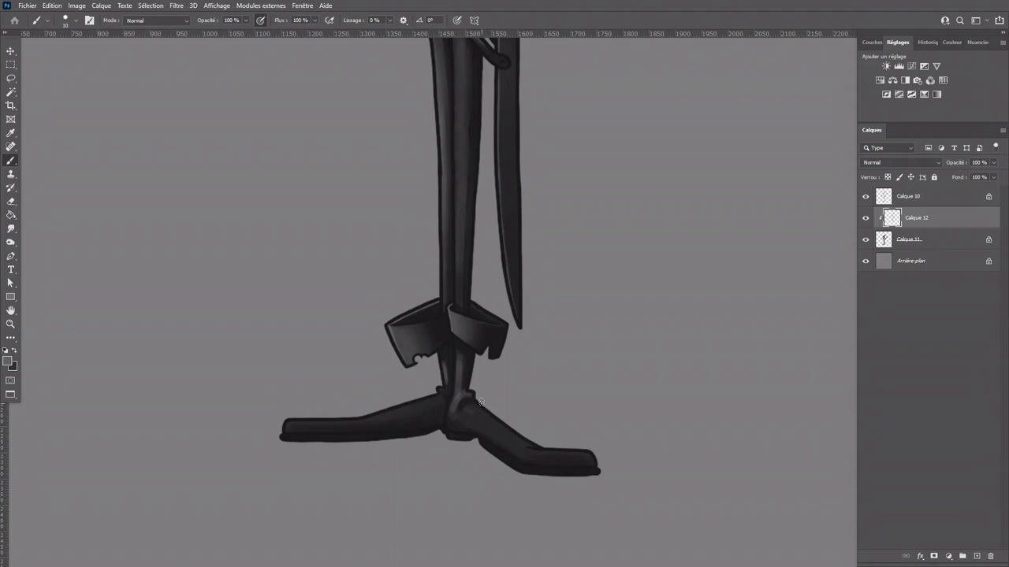
key(bracketright)
drag(511, 432, 525, 439)
mouse_move(483, 409)
mouse_down()
mouse_move(526, 439)
mouse_move(595, 459)
mouse_up()
Step: Highlight the top of the left boot with a 20-pixel brush and blend both boots' highlights with the Smudge tool
mouse_move(329, 421)
mouse_down()
mouse_move(284, 430)
mouse_move(422, 402)
mouse_up()
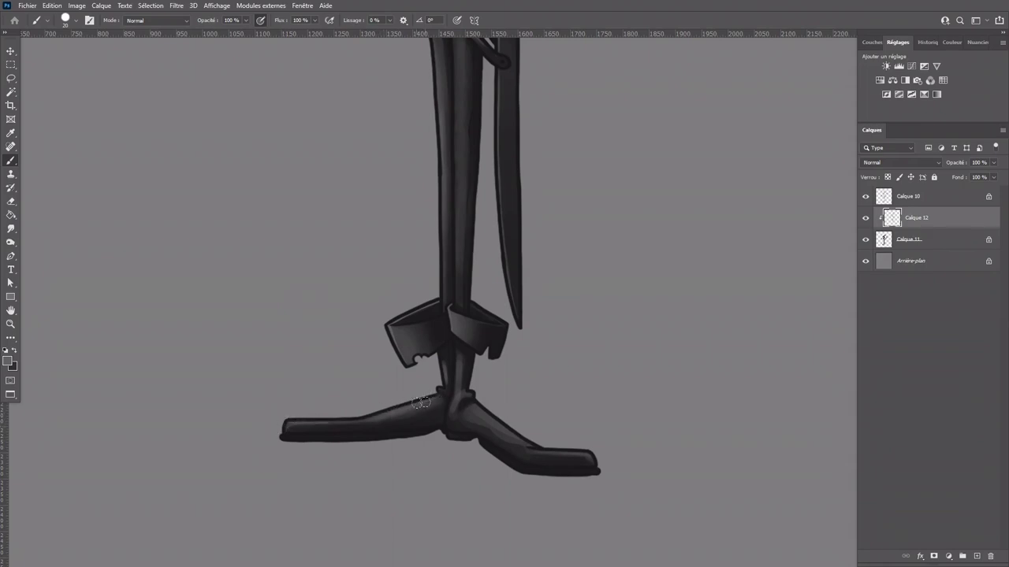
key(bracketleft)
key(bracketleft)
key(bracketleft)
click(13, 227)
mouse_move(383, 419)
mouse_down()
mouse_move(428, 410)
mouse_move(461, 365)
mouse_move(460, 419)
mouse_move(535, 451)
mouse_move(507, 441)
mouse_up()
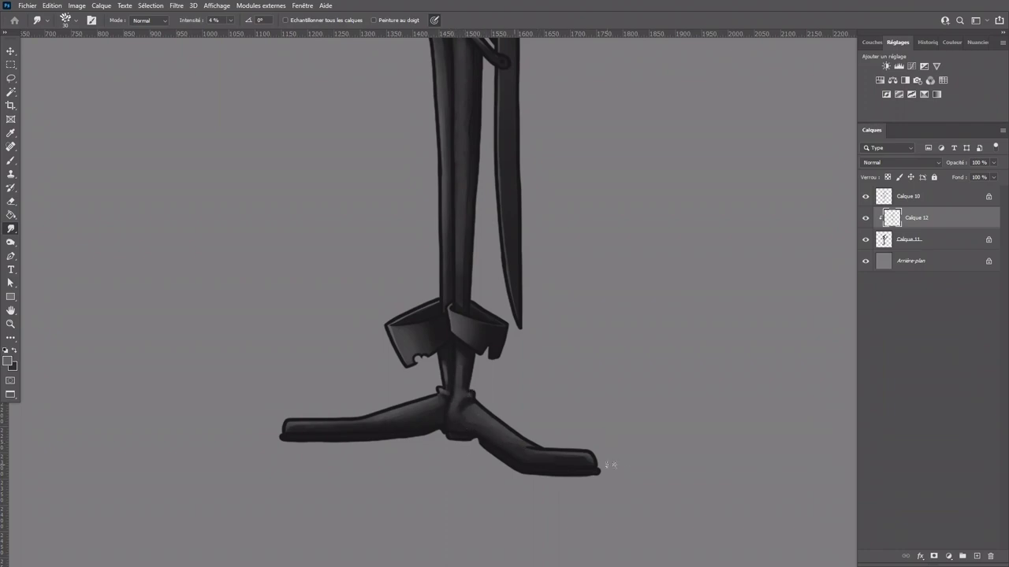
Step: Draw thin vertical highlights along the inner edge between the two trouser legs with a 7-pixel brush
drag(541, 237, 433, 356)
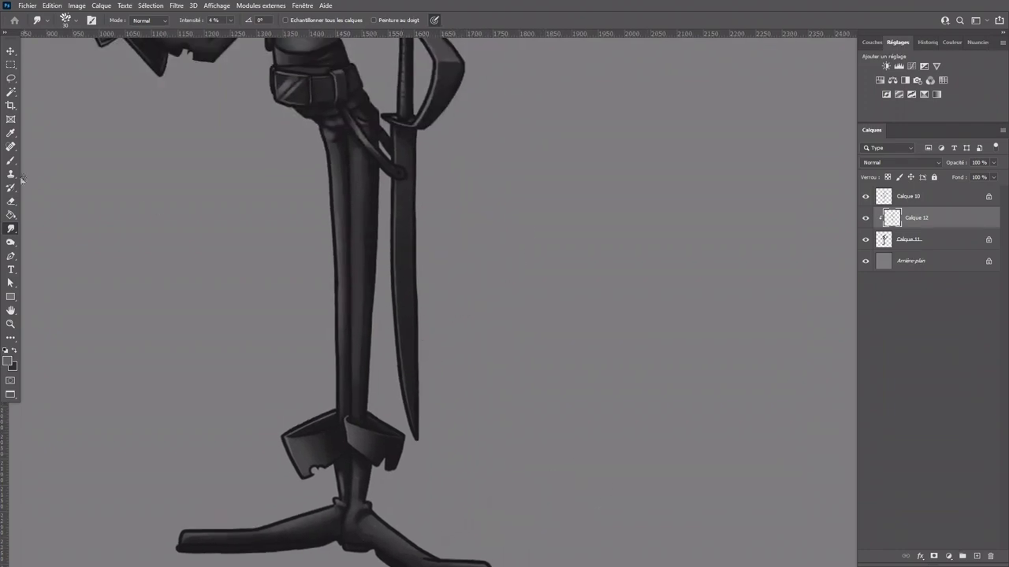
key(b)
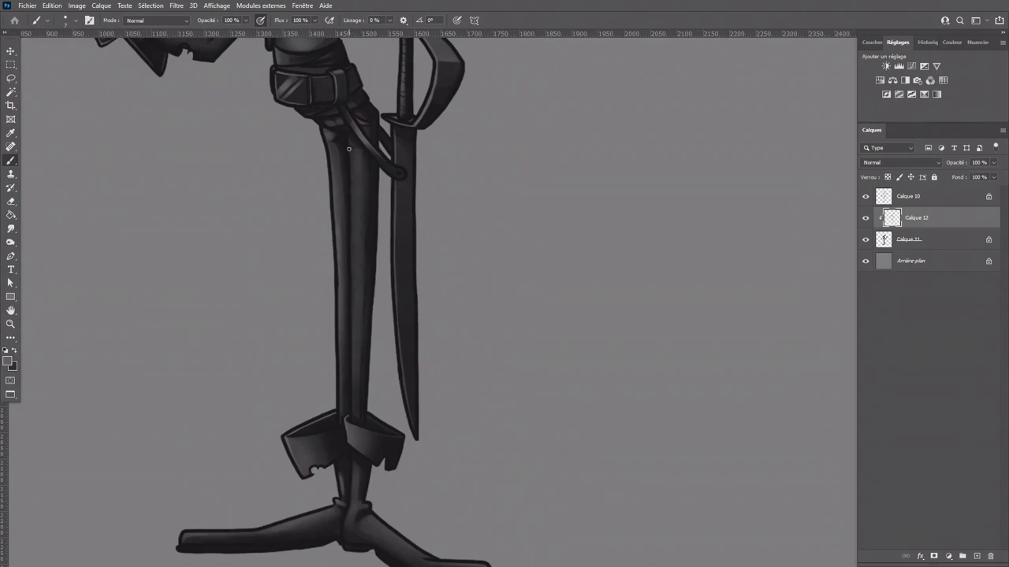
drag(349, 150, 352, 366)
drag(350, 221, 351, 355)
drag(352, 255, 354, 423)
Step: Add fine highlights to the trouser folds beneath the belt with a 5-pixel brush and soften them with the Smudge tool
drag(409, 182, 389, 294)
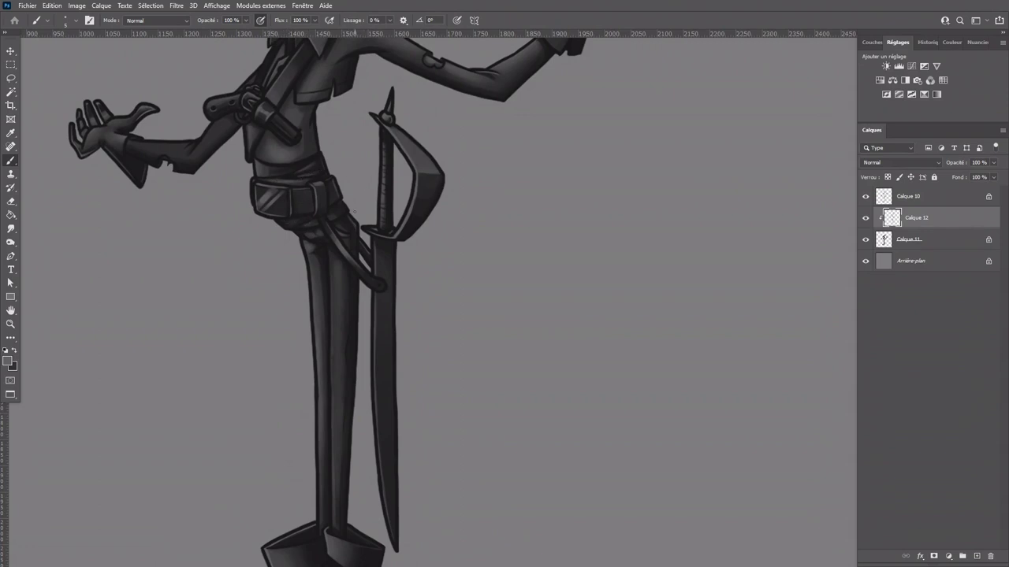
scroll(355, 213, up, 5)
key(r)
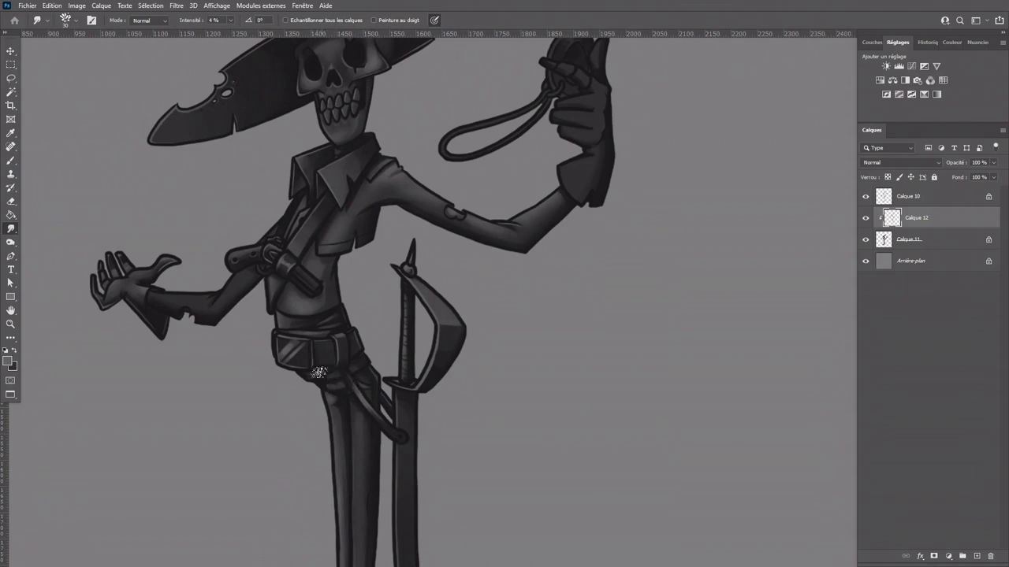
Step: Highlight the raised hand's index finger and thumb with an 8-pixel brush, then its curled fingers and back with a 15-pixel brush
drag(371, 286, 356, 405)
key(b)
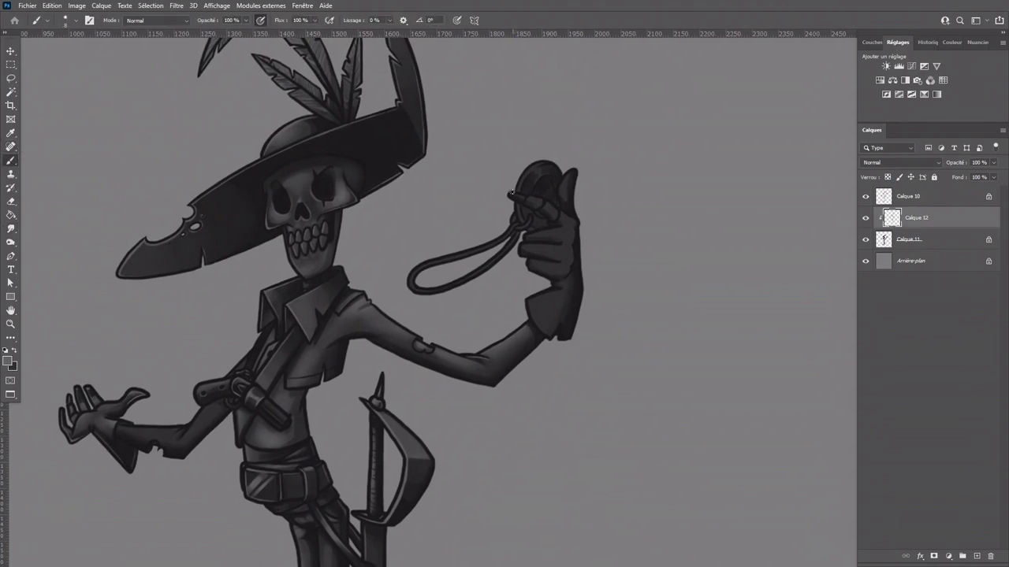
drag(528, 198, 546, 204)
drag(552, 222, 560, 216)
drag(562, 201, 574, 170)
key(bracketright)
key(bracketright)
key(bracketright)
mouse_move(529, 236)
mouse_down()
mouse_move(562, 235)
mouse_move(540, 251)
mouse_move(560, 252)
mouse_move(550, 267)
mouse_move(559, 269)
mouse_up()
key(bracketleft)
key(bracketright)
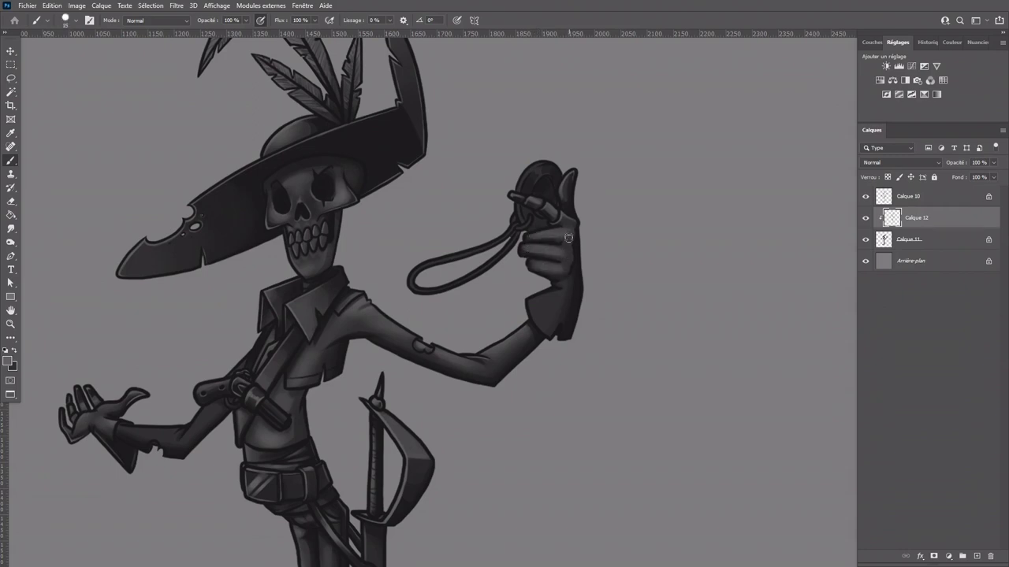
Step: Blend the highlights on the raised hand's curled fingers with the Smudge tool reduced to 15 pixels
key(r)
key(bracketleft)
key(bracketleft)
key(bracketleft)
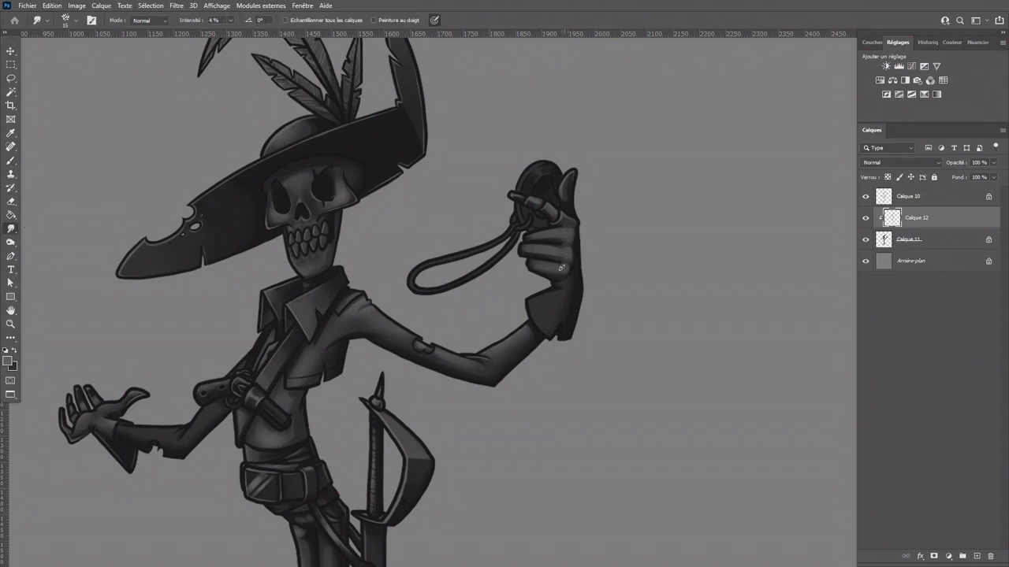
Step: Highlight the rim and face of the round object held in the raised hand with a smaller brush
key(b)
key(bracketleft)
key(bracketleft)
mouse_move(518, 189)
mouse_down()
mouse_move(543, 161)
mouse_move(524, 171)
mouse_move(517, 213)
mouse_up()
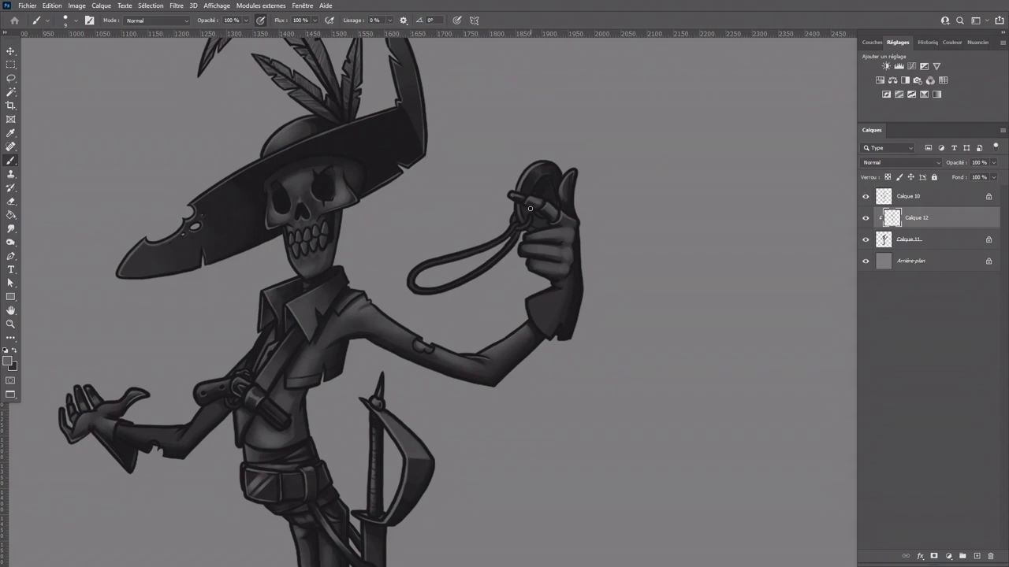
Step: Darken the area around the round object and its cord on base layer Calque 11, using a dark tone sampled from the hat
click(909, 239)
alt+click(388, 138)
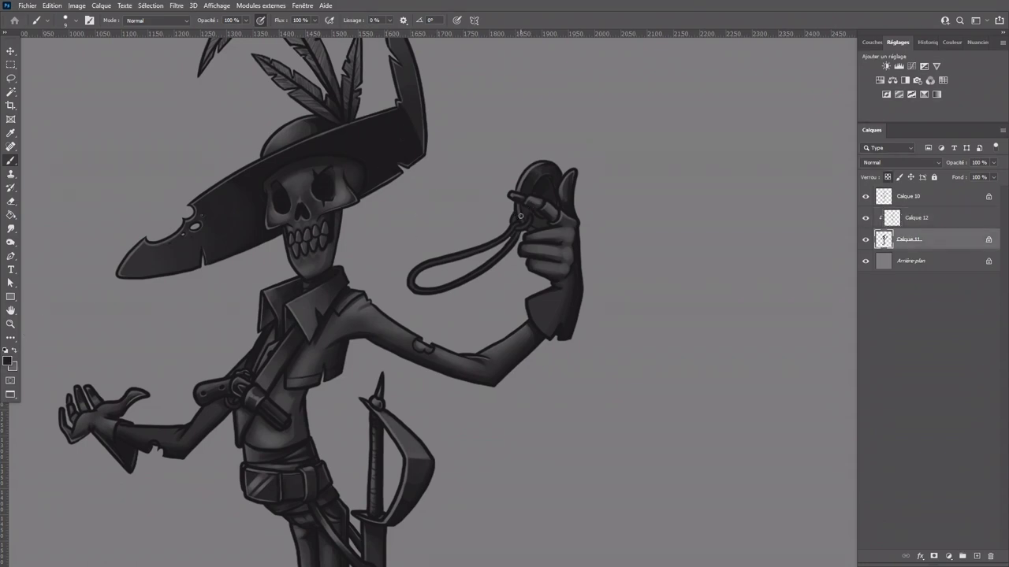
click(887, 176)
click(887, 176)
click(866, 239)
click(866, 240)
click(18, 348)
click(14, 350)
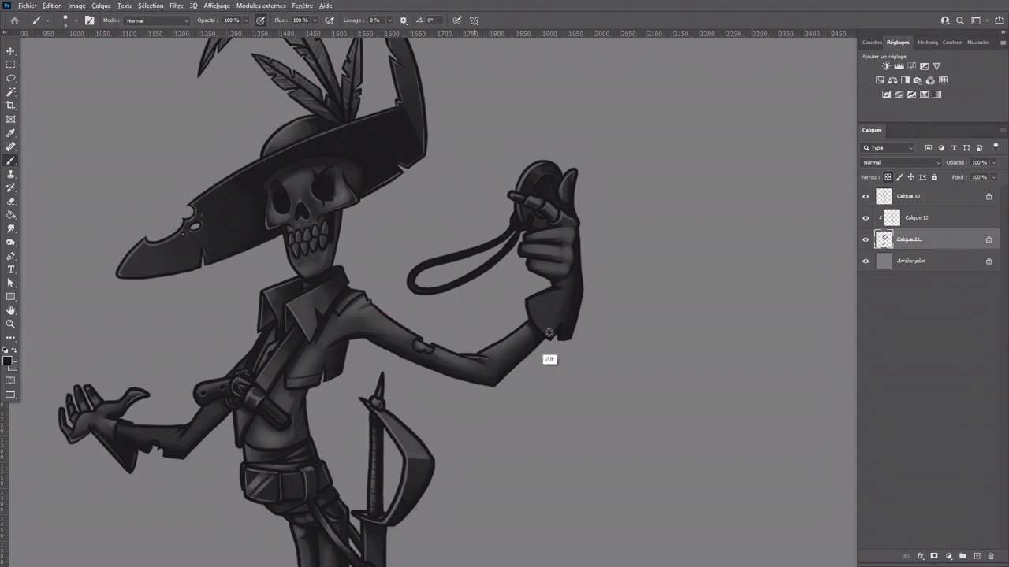
alt+click(540, 306)
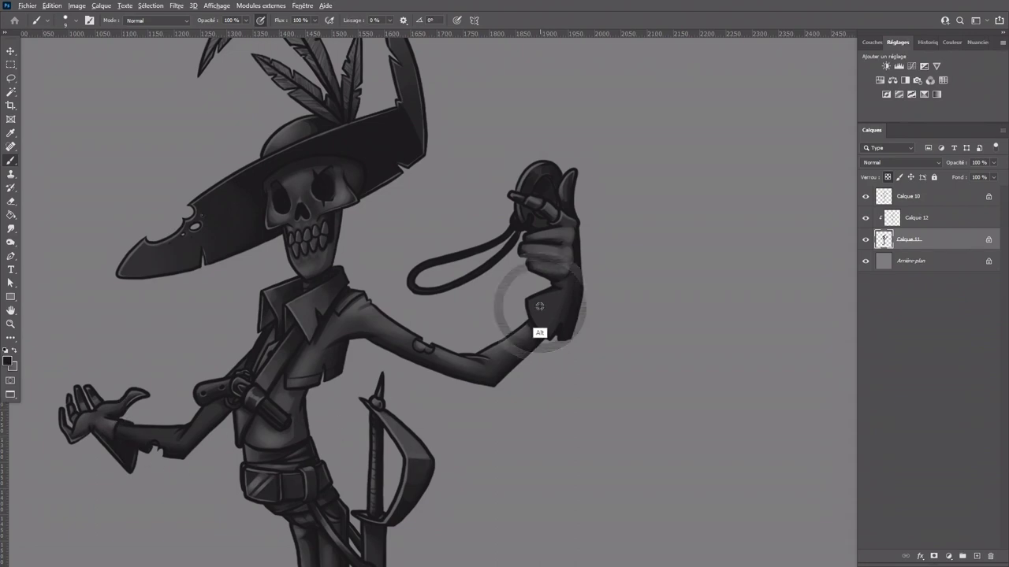
Step: Return to the highlight layer Calque 12 and refine the light edges of the round object and its cord with a 7-pixel brush
click(892, 219)
click(14, 350)
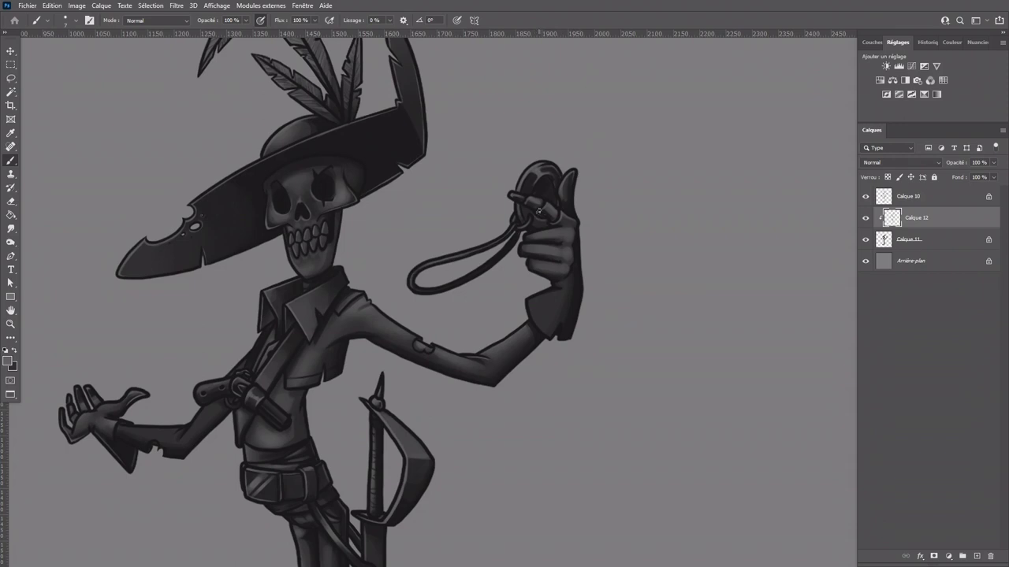
key(ctrl+minus)
key(ctrl+minus)
drag(511, 435, 485, 315)
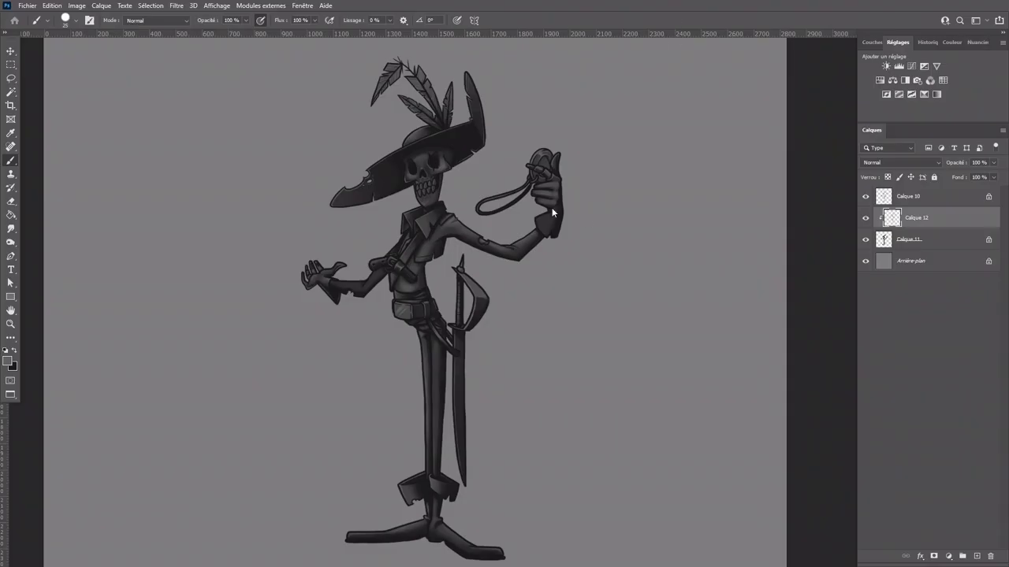
Step: Brush a highlight over the sleeve cuff of the raised arm with a 25-pixel brush
key(ctrl+plus)
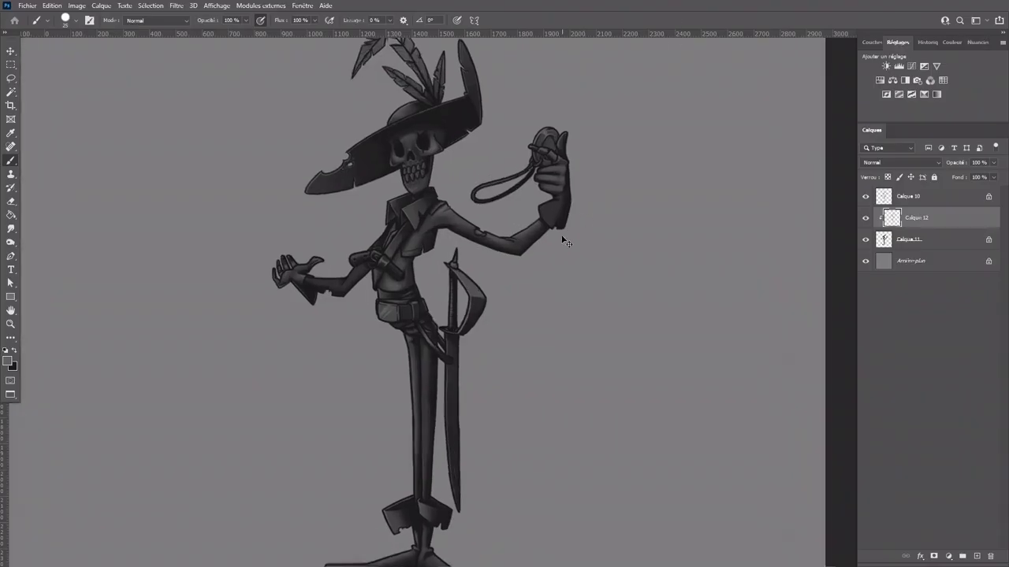
key(bracketleft)
key(bracketleft)
key(bracketleft)
key(bracketright)
key(bracketright)
key(bracketright)
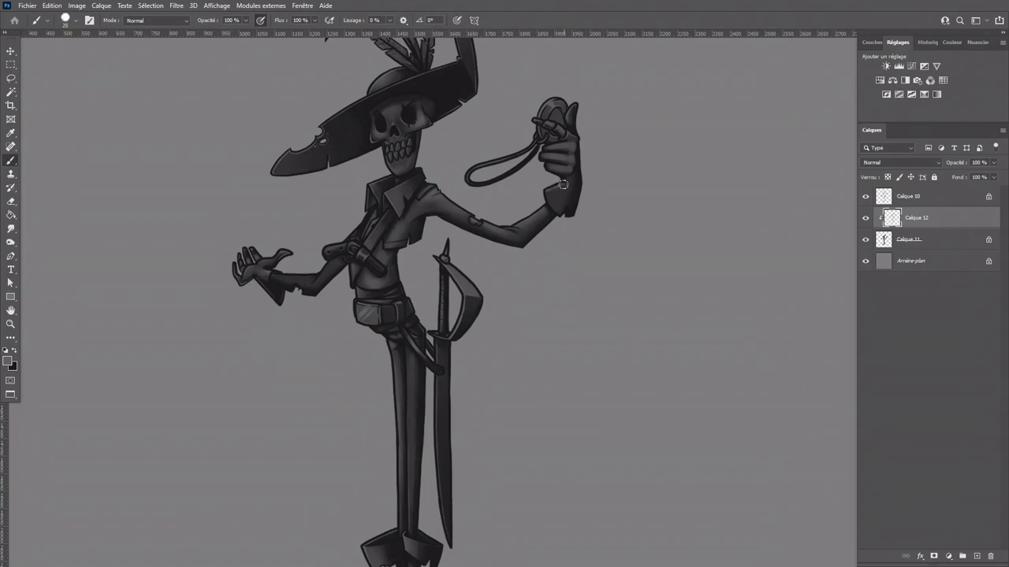
mouse_move(561, 182)
mouse_down()
mouse_move(544, 199)
mouse_move(558, 210)
mouse_up()
Step: Add a fine highlight beneath the raised hand's curled fingers with a 7-pixel brush
key(bracketleft)
key(bracketleft)
key(bracketleft)
key(bracketleft)
drag(544, 164, 564, 165)
key(ctrl+minus)
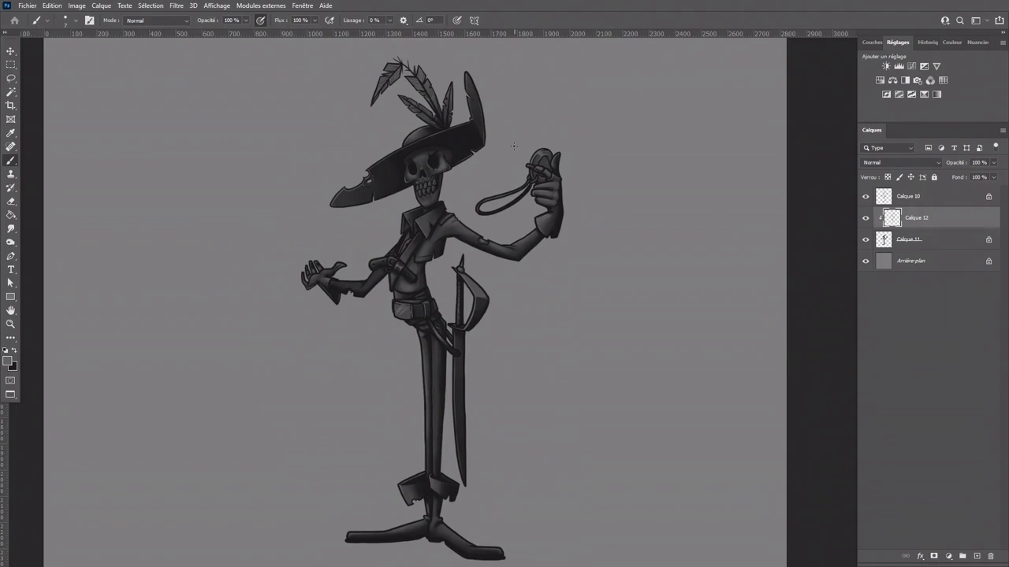
Step: Group the layers Calque 10, Calque 12 and Calque 11, leaving the background layer outside
click(941, 198)
shift+click(944, 242)
drag(961, 241, 962, 557)
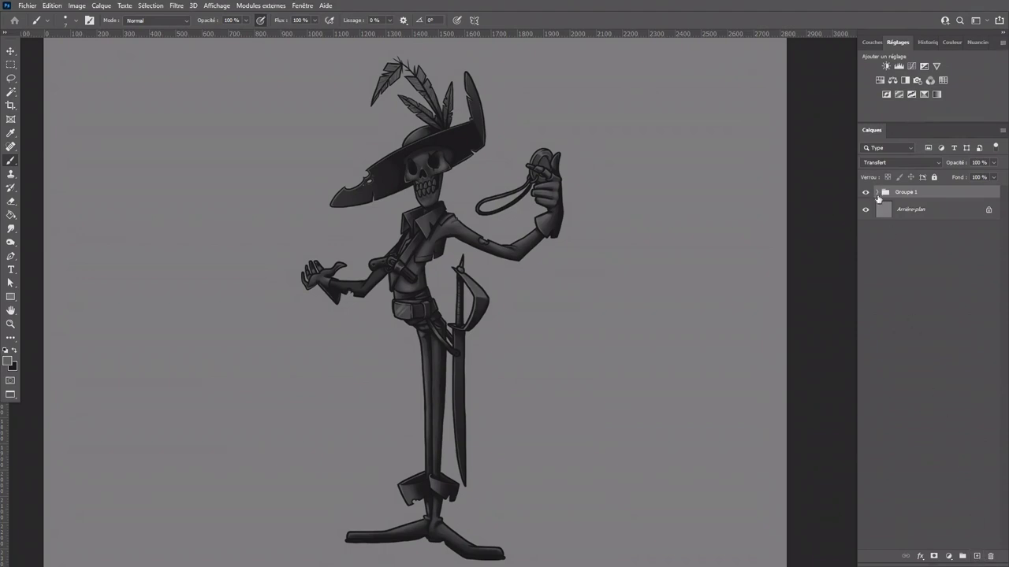
click(877, 192)
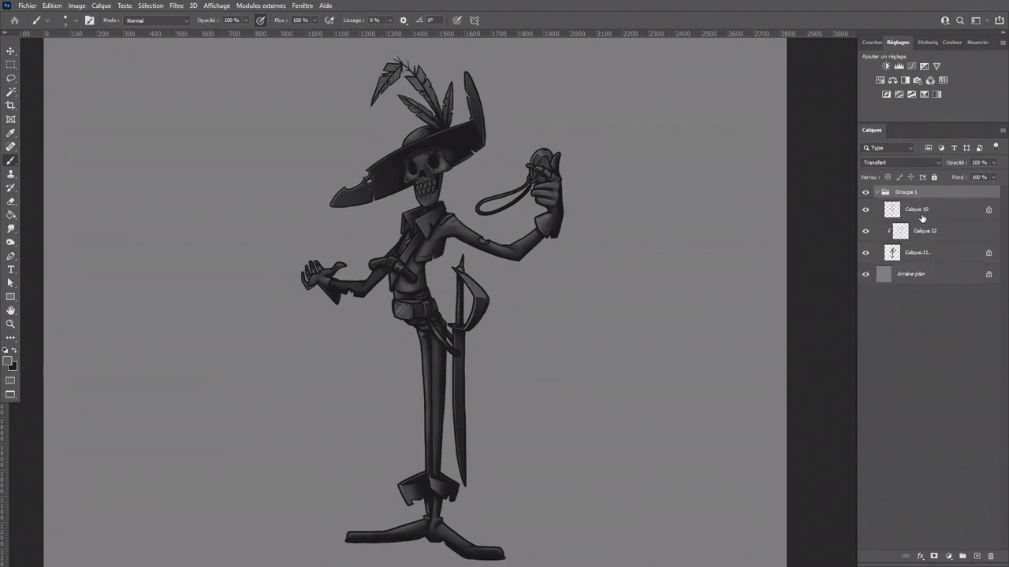
click(877, 192)
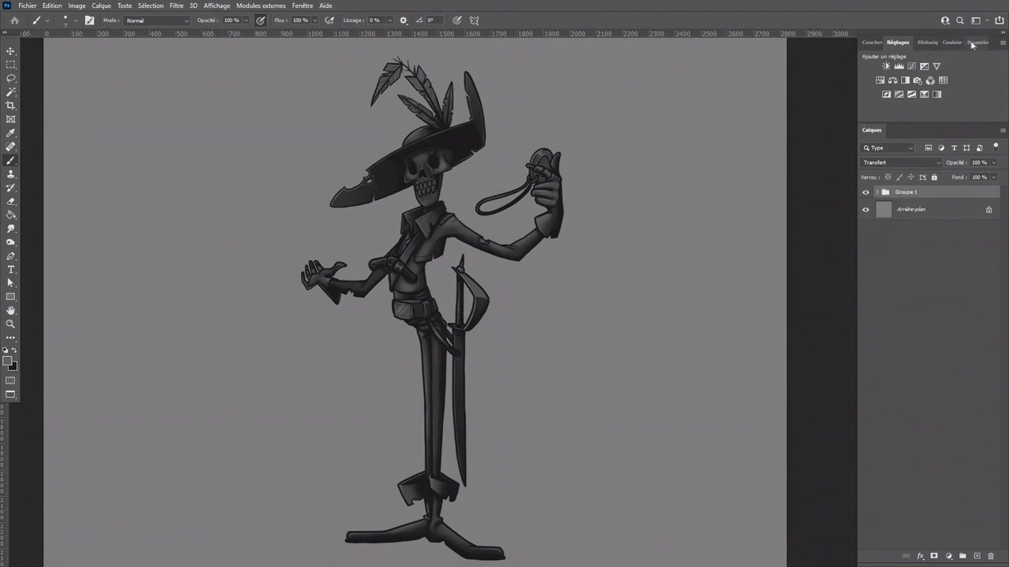
Step: Add a Brightness/Contrast adjustment clipped to the group with brightness 79 and contrast 27
click(888, 68)
click(887, 68)
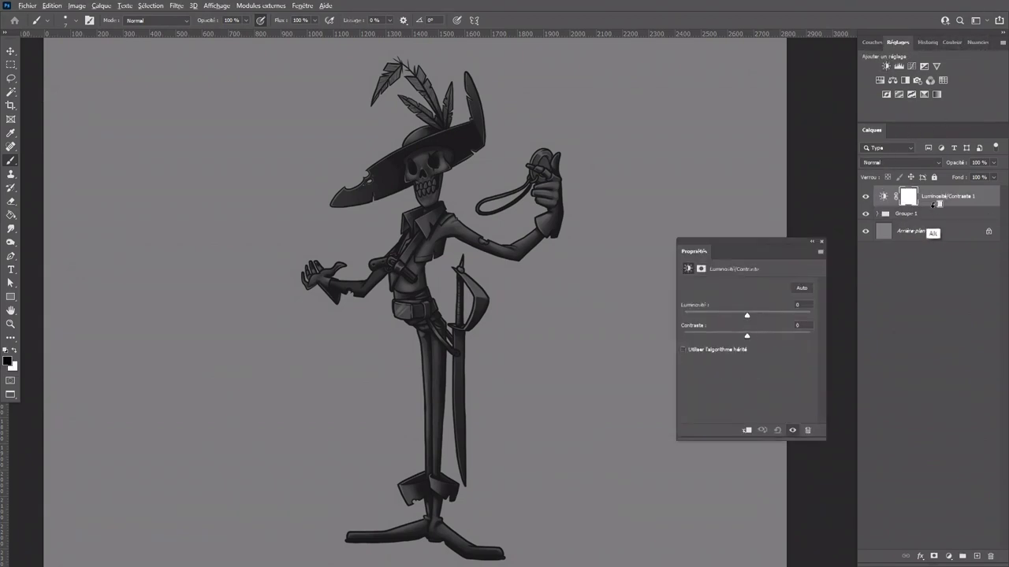
drag(746, 314, 764, 338)
drag(772, 315, 781, 318)
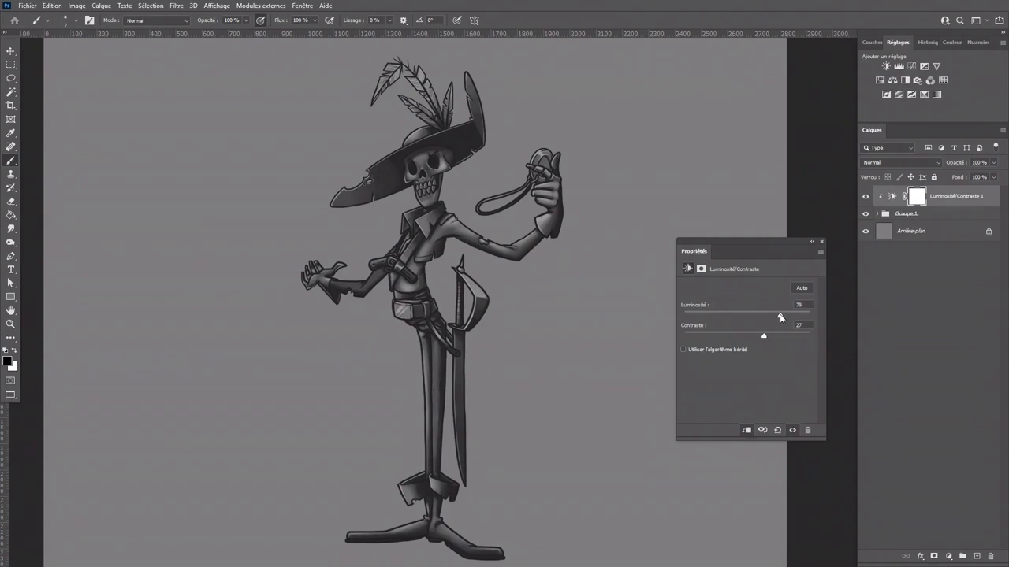
click(821, 241)
Step: Hide the adjustment, then touch up the highlights on the lowered arm's sleeve and torso on Calque 12 and blend them with the Smudge tool
click(866, 196)
click(877, 214)
click(900, 252)
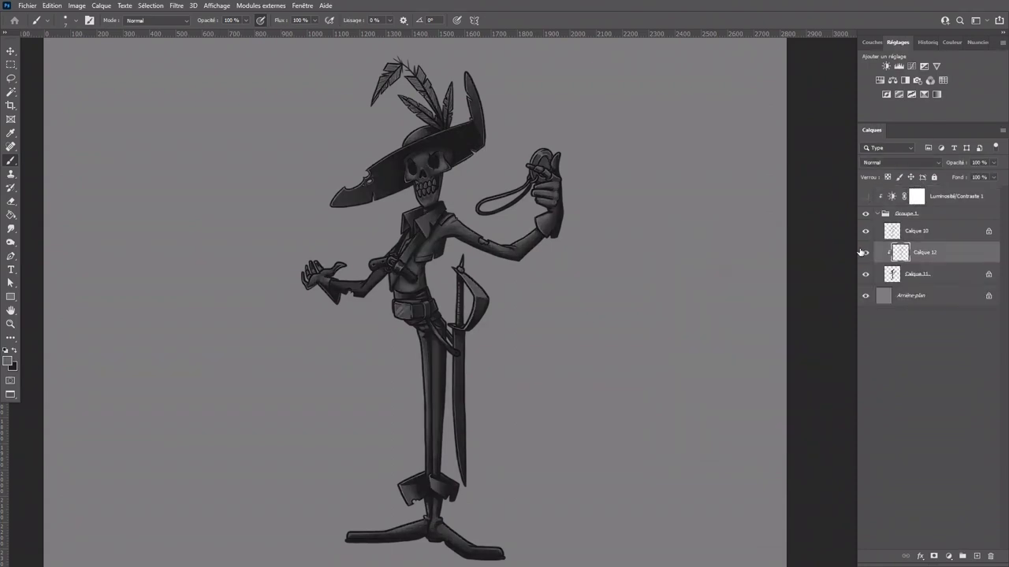
key(ctrl+plus)
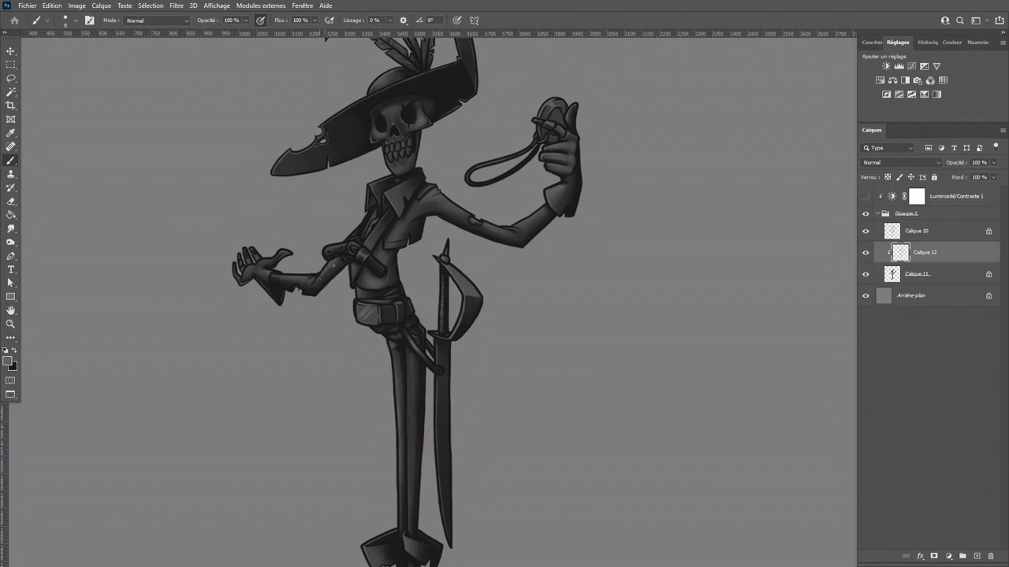
click(11, 228)
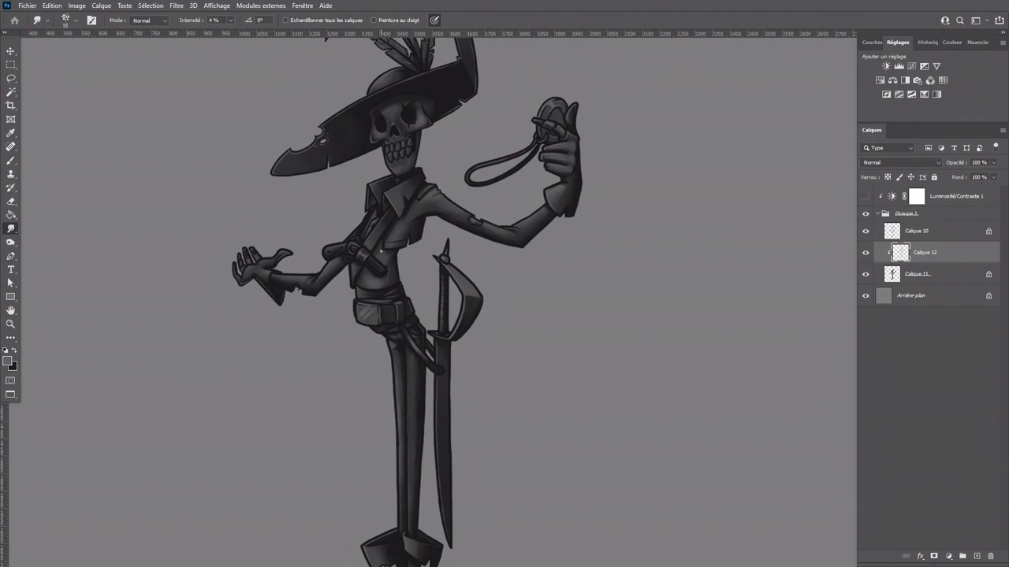
key(b)
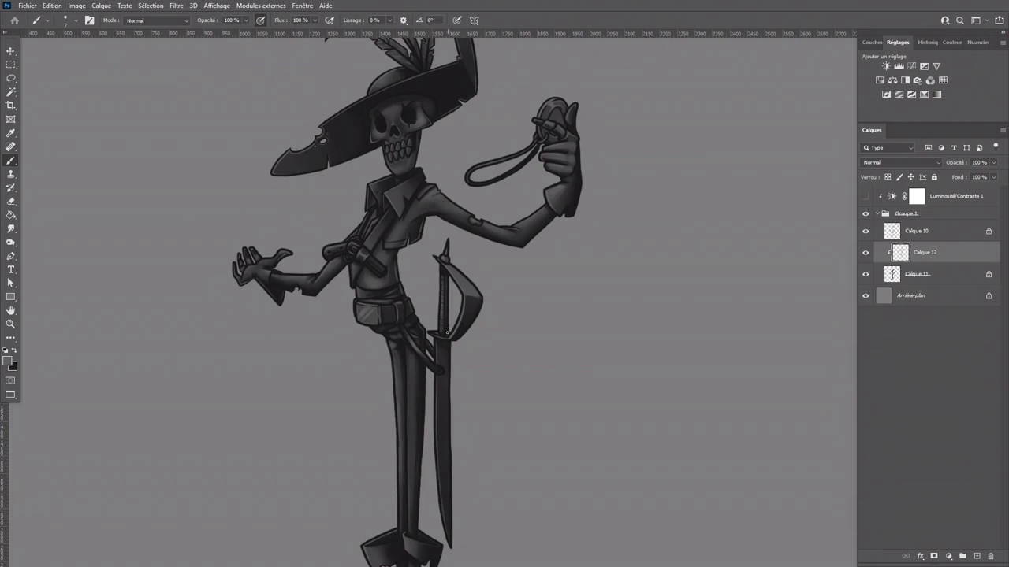
scroll(565, 288, down, 5)
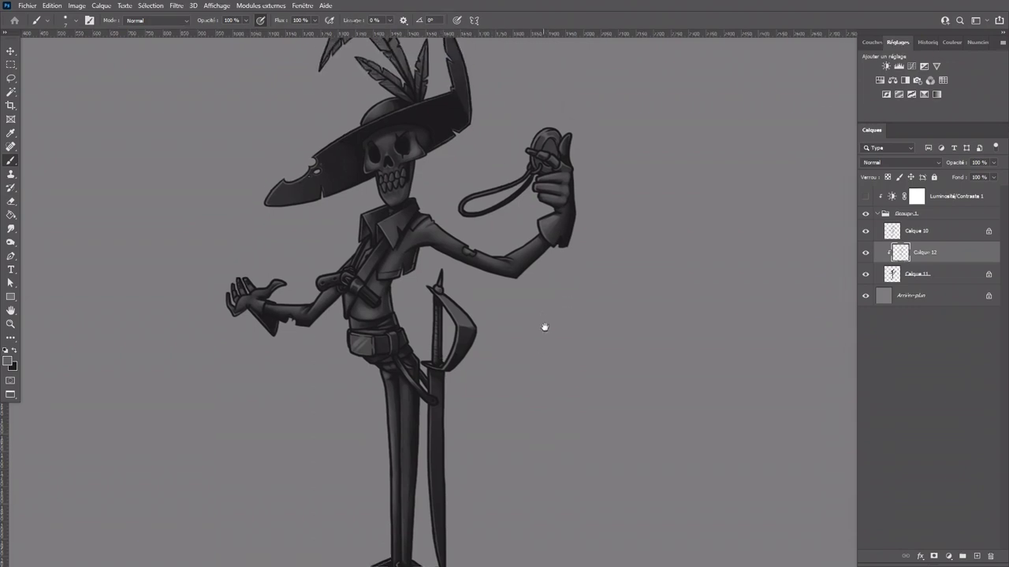
Step: Show the Brightness/Contrast adjustment again and add a new layer clipped above it in Couleur blend mode
click(866, 197)
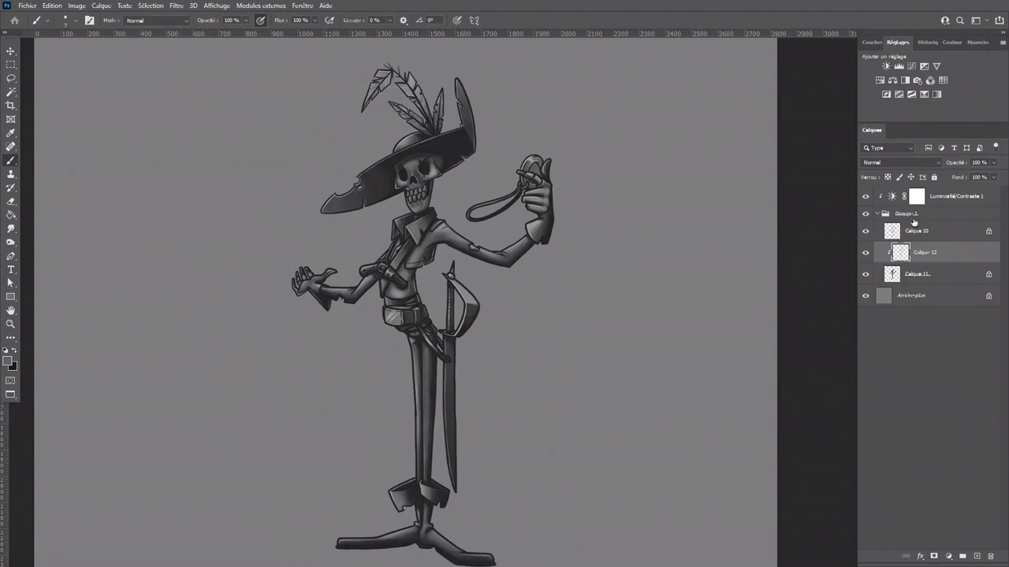
click(946, 198)
click(878, 214)
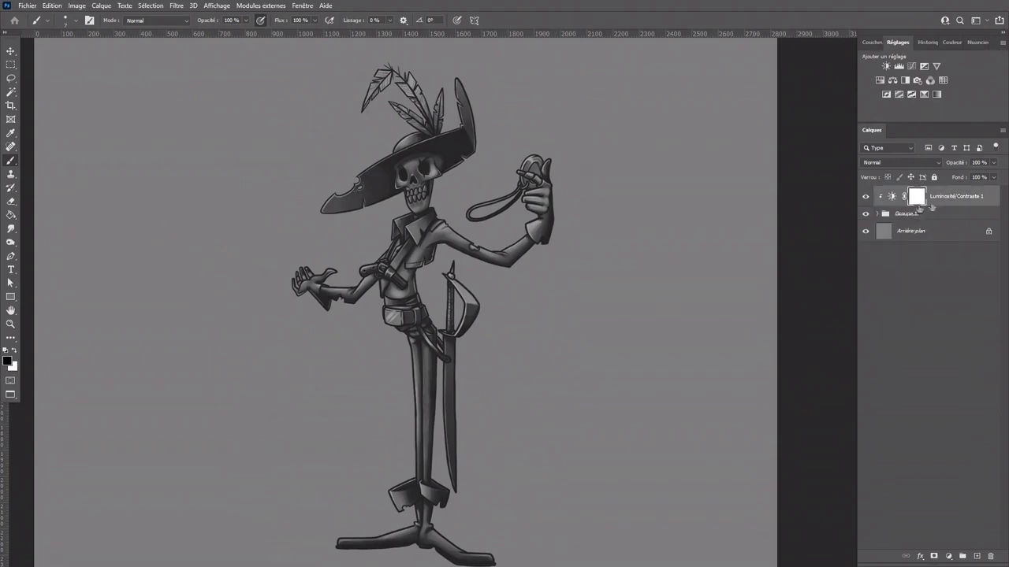
click(977, 556)
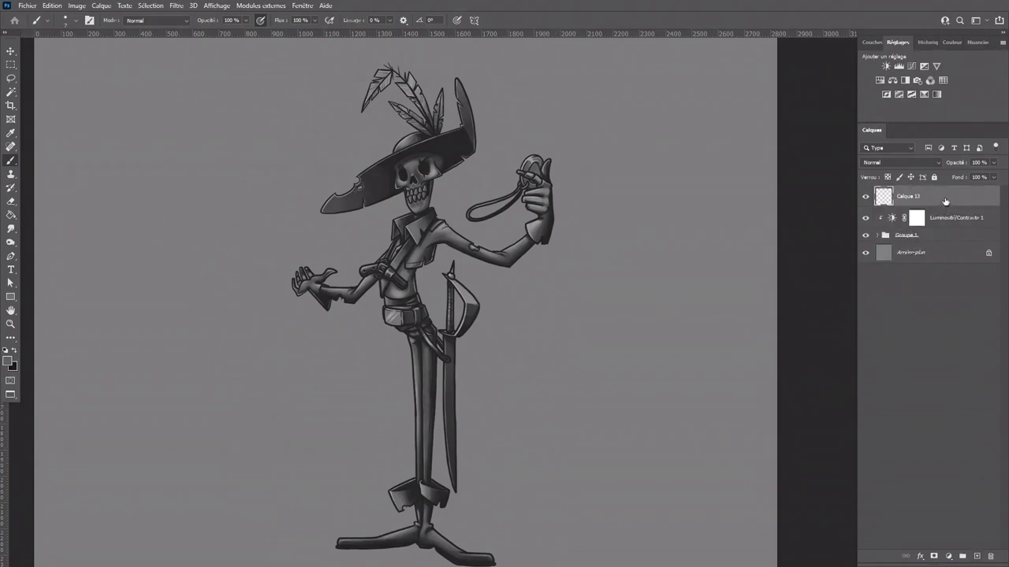
alt+click(951, 205)
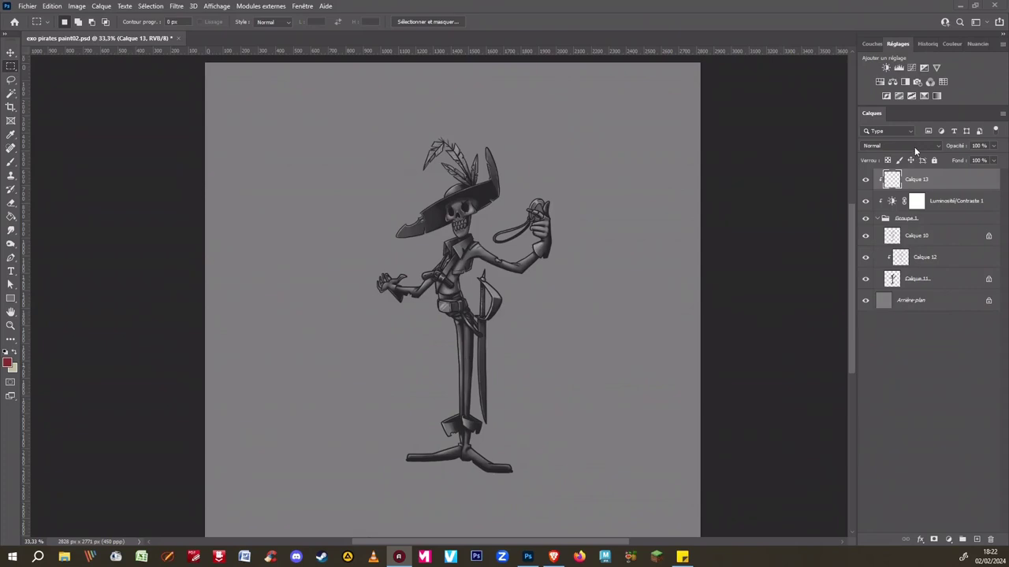
click(898, 146)
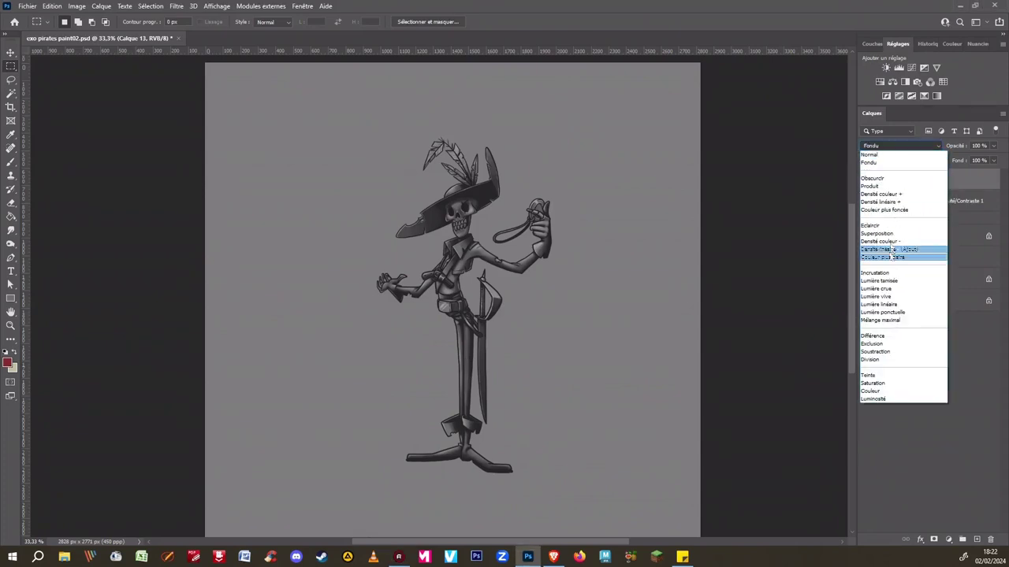
click(871, 391)
Step: Paint the entire pirate with dark brown #3d3022 on the clipped colour layer, using a greatly enlarged brush
click(8, 364)
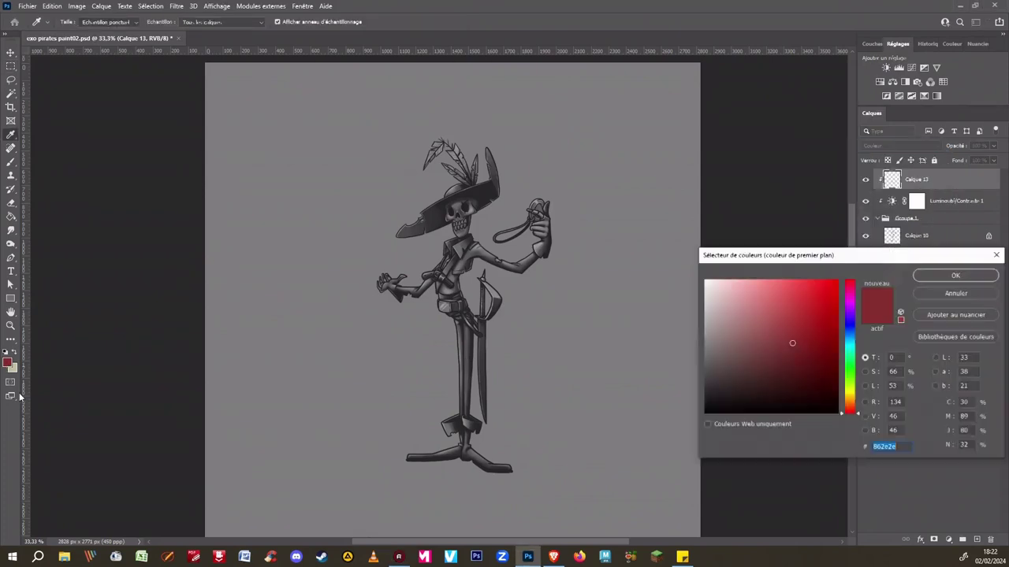
click(850, 402)
click(765, 381)
click(955, 275)
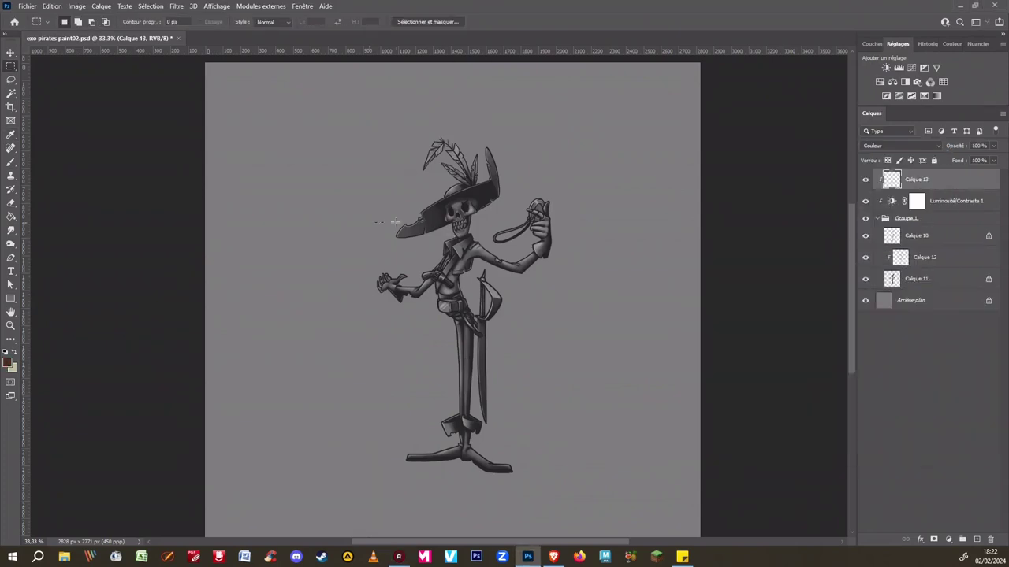
click(11, 162)
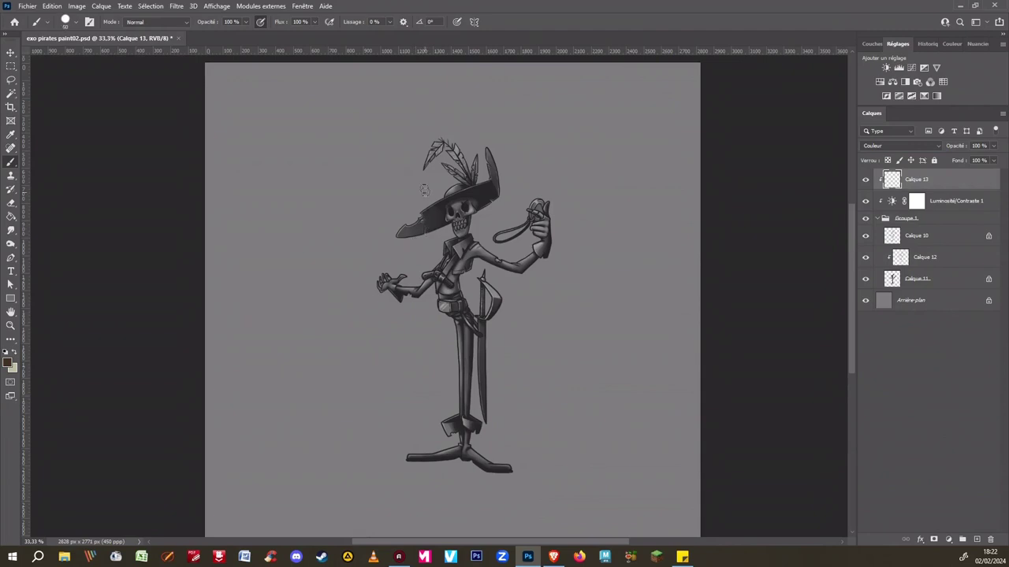
key(bracketright)
key(bracketright)
key(bracketright)
key(bracketright)
key(bracketright)
key(bracketright)
key(bracketright)
key(bracketright)
key(bracketright)
key(bracketright)
key(bracketright)
key(bracketright)
drag(430, 156, 446, 142)
mouse_move(416, 310)
mouse_down()
mouse_move(521, 282)
mouse_move(516, 312)
mouse_move(411, 446)
mouse_up()
Step: Add another clipped layer in Couleur blend mode and set the foreground colour to reddish brown #3d2822
click(976, 540)
alt+click(930, 189)
key(ctrl+plus)
click(7, 362)
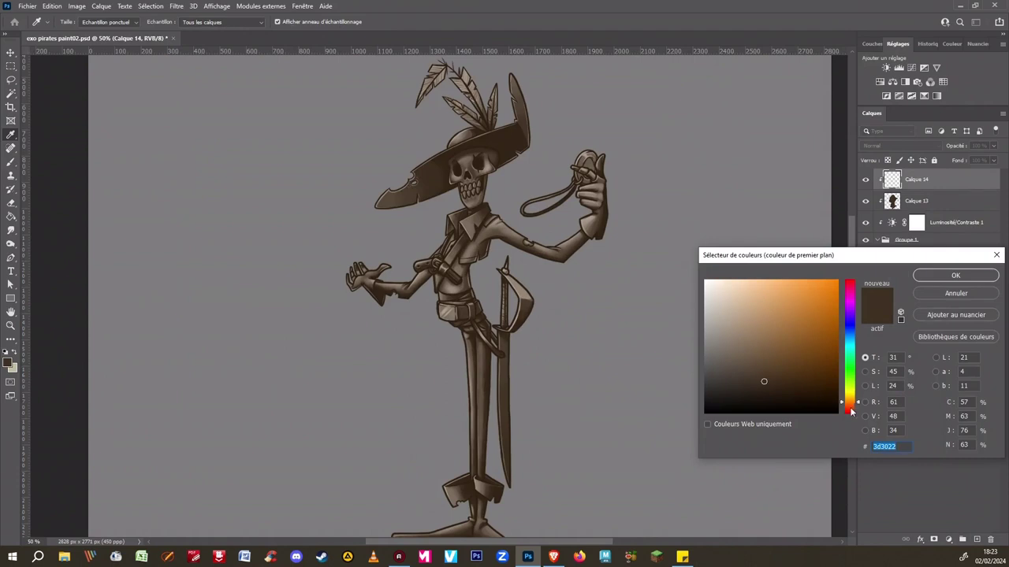
click(850, 408)
click(934, 282)
key(b)
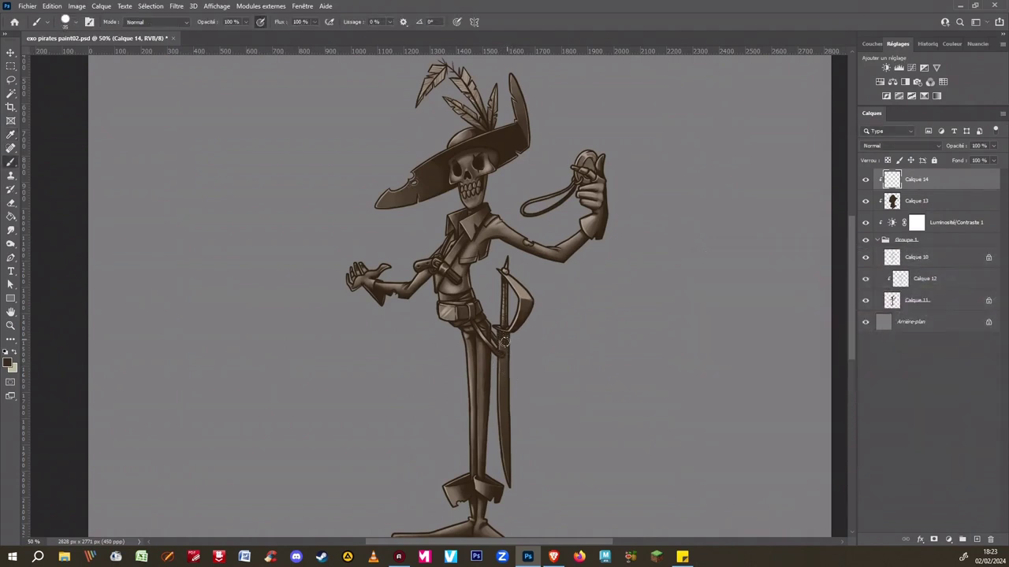
click(898, 145)
click(873, 391)
Step: Colour the sword's scabbard and its belt strap reddish brown with a reduced brush
key(ctrl+plus)
key(ctrl+plus)
drag(596, 388, 442, 322)
key(bracketleft)
key(bracketleft)
key(bracketleft)
key(bracketleft)
key(bracketleft)
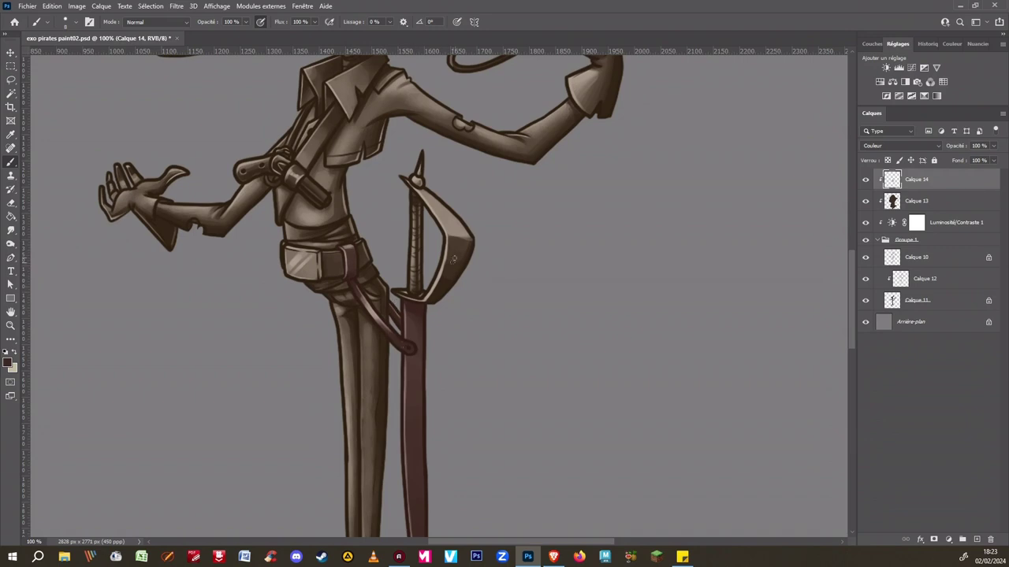
drag(433, 439, 432, 248)
Step: Colour the pirate's hat reddish brown with a 30-pixel brush, leaving the feathers out
drag(418, 412, 517, 524)
mouse_move(504, 231)
mouse_down()
mouse_move(523, 434)
mouse_move(549, 503)
mouse_up()
drag(508, 329, 516, 419)
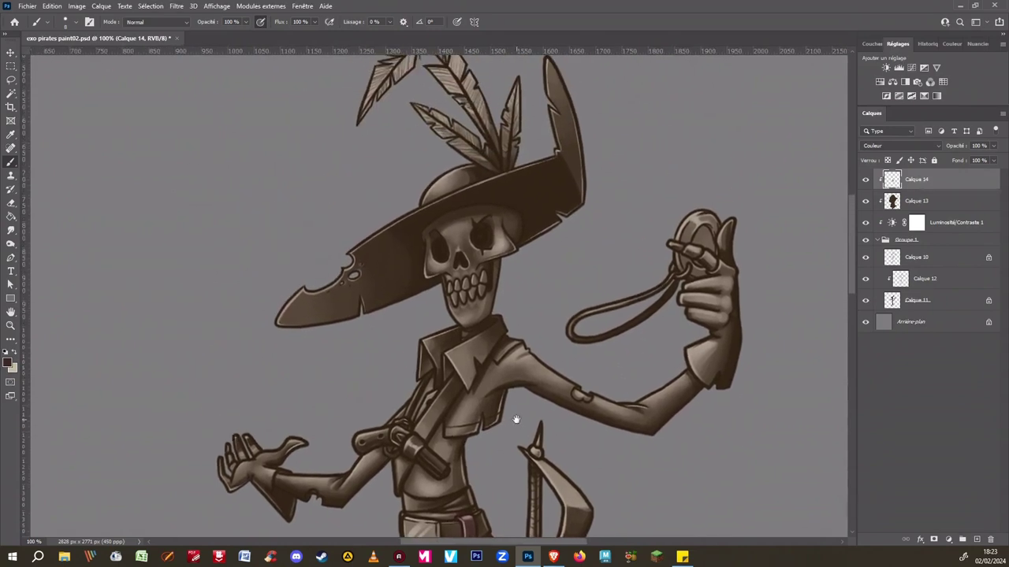
key(bracketright)
key(bracketright)
key(bracketright)
key(bracketright)
key(bracketright)
key(bracketright)
mouse_move(440, 186)
mouse_down()
mouse_move(475, 174)
mouse_move(423, 214)
mouse_move(481, 187)
mouse_move(430, 205)
mouse_move(479, 191)
mouse_move(526, 201)
mouse_move(528, 246)
mouse_move(535, 173)
mouse_move(561, 158)
mouse_move(567, 211)
mouse_move(555, 134)
mouse_move(573, 164)
mouse_move(400, 230)
mouse_move(408, 226)
mouse_move(421, 283)
mouse_move(434, 282)
mouse_move(408, 295)
mouse_move(398, 249)
mouse_move(281, 315)
mouse_move(339, 313)
mouse_move(400, 293)
mouse_move(354, 356)
mouse_up()
key(ctrl+minus)
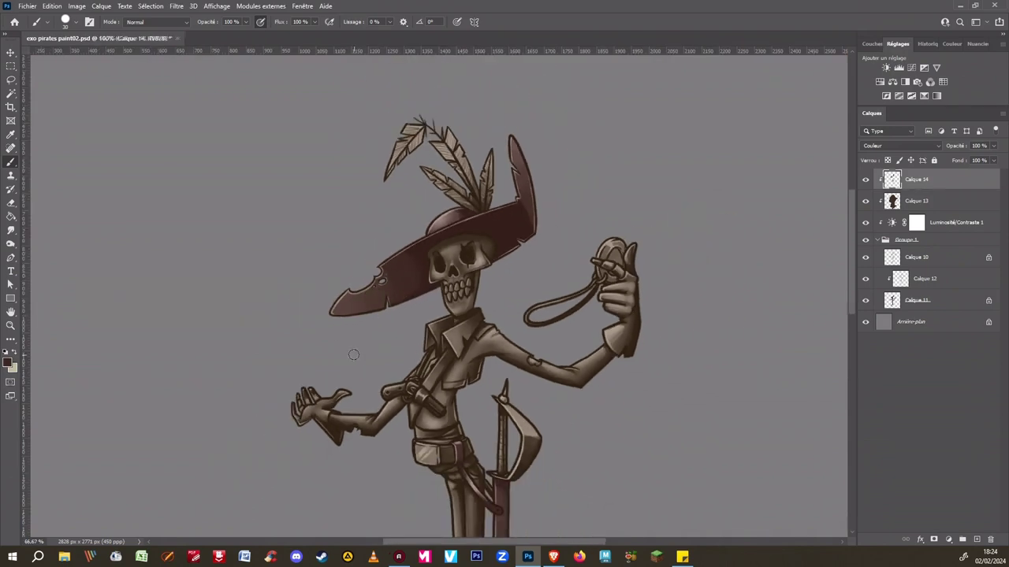
drag(626, 412, 594, 329)
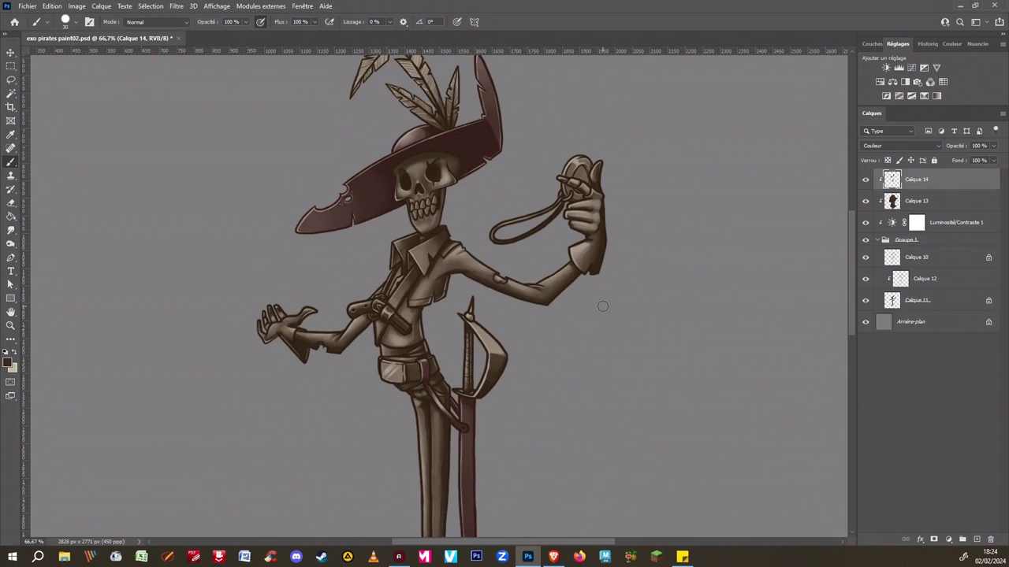
click(9, 365)
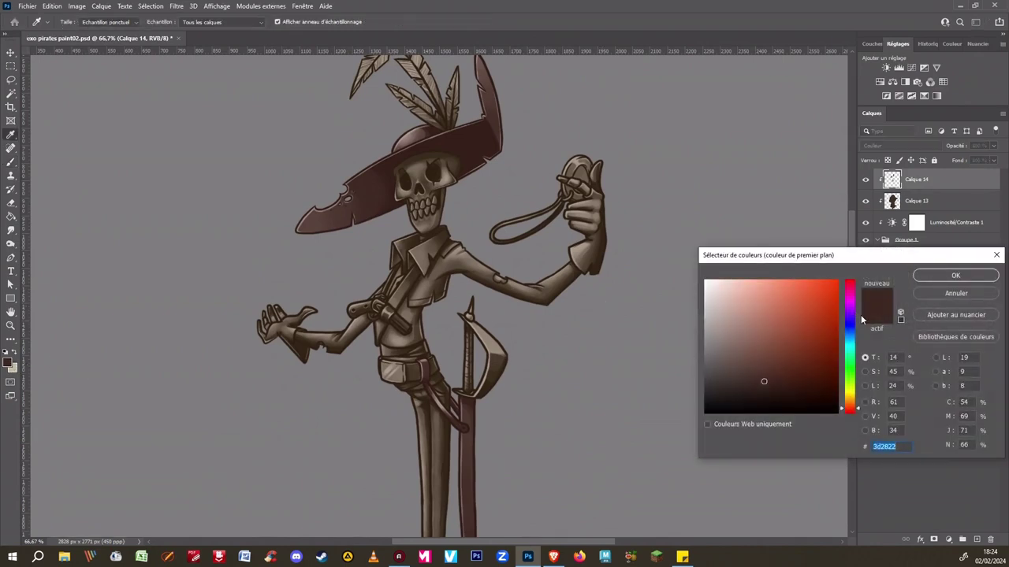
click(850, 345)
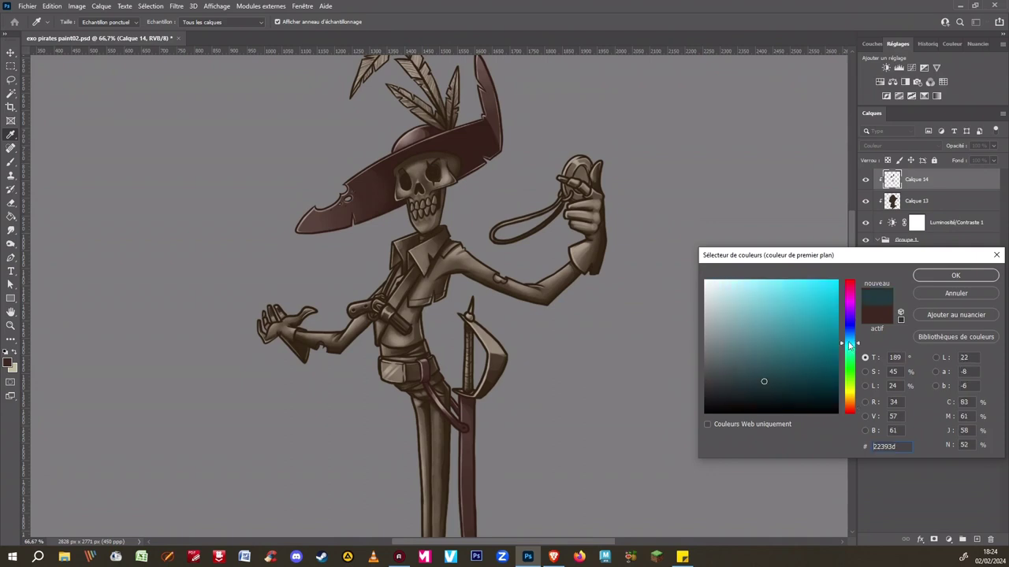
click(952, 294)
key(b)
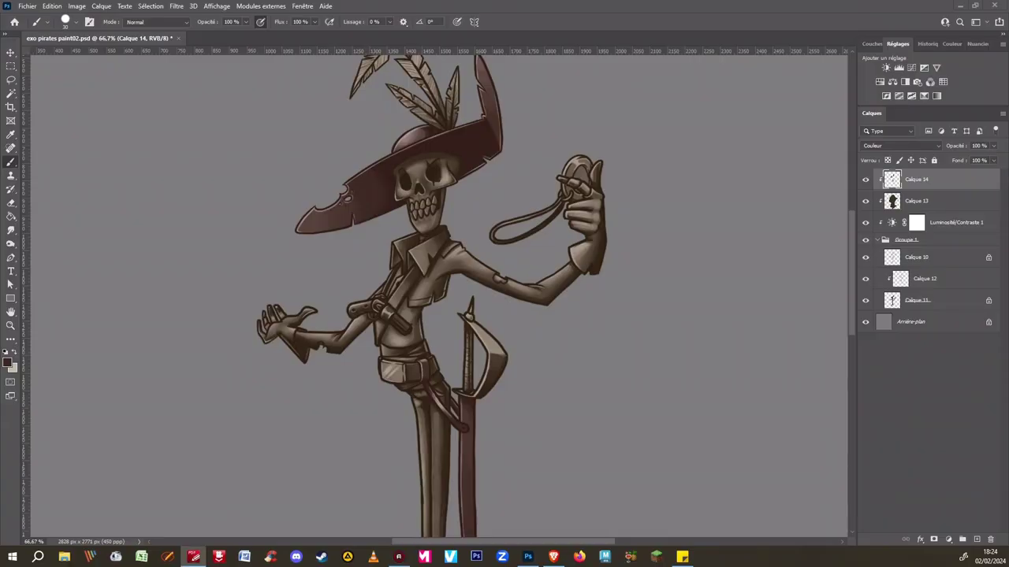
Step: Choose a purple foreground colour and paint the jacket's front panel and the sleeve of the raised arm, leaving out the torn patch
click(9, 363)
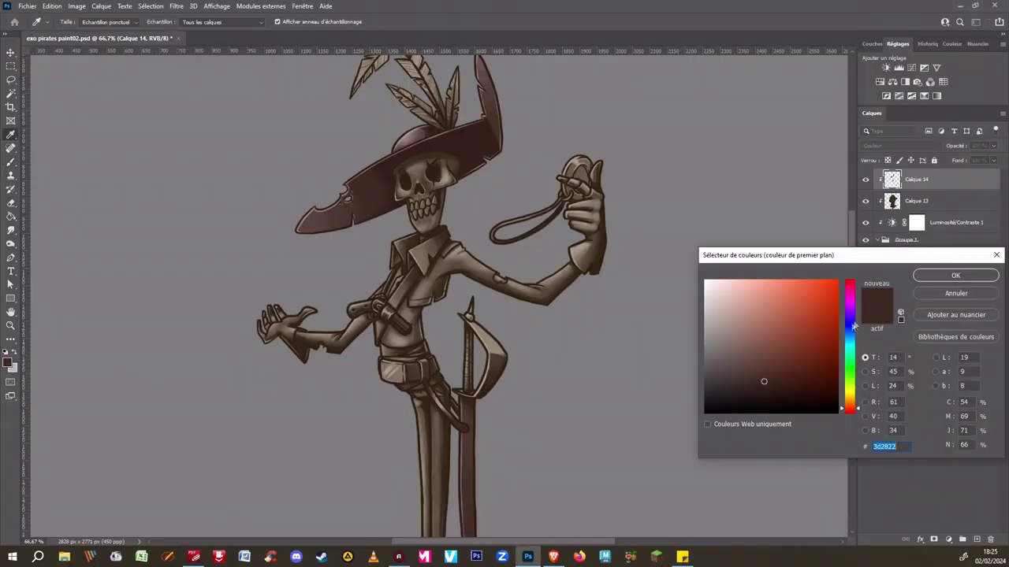
click(850, 304)
click(793, 338)
click(764, 363)
click(943, 280)
mouse_move(447, 268)
mouse_down()
mouse_move(438, 298)
mouse_move(412, 302)
mouse_move(431, 257)
mouse_move(434, 266)
mouse_move(457, 252)
mouse_move(444, 264)
mouse_move(447, 280)
mouse_move(496, 271)
mouse_move(499, 284)
mouse_move(487, 284)
mouse_move(503, 291)
mouse_move(510, 279)
mouse_move(533, 297)
mouse_up()
key(bracketleft)
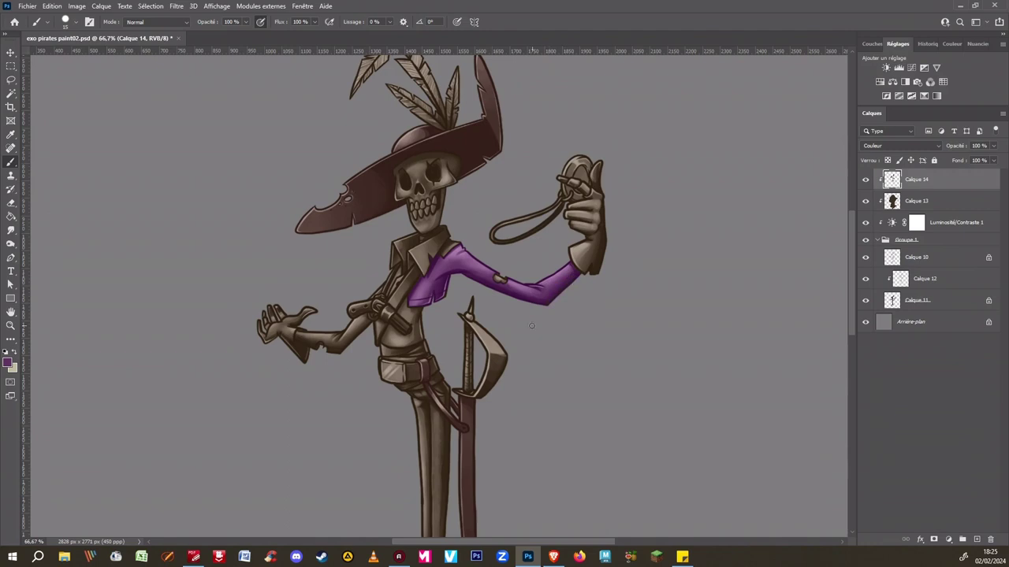
Step: Colour the hands and the held medallion with its cord in reddish brown sampled from the scabbard, using a larger brush
alt+click(467, 449)
key(])
key(])
key(])
key(])
Step: Colour the jacket's other side and the lowered arm's sleeve in purple sampled from the painted jacket, with a reduced brush
alt+click(447, 292)
key(bracketleft)
key(bracketleft)
key(bracketleft)
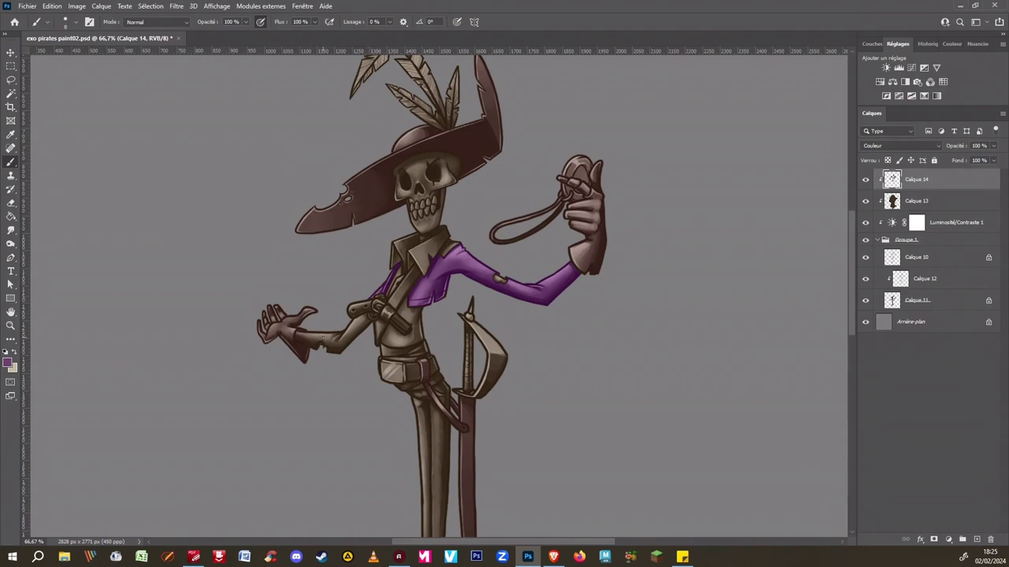
key(ctrl+1)
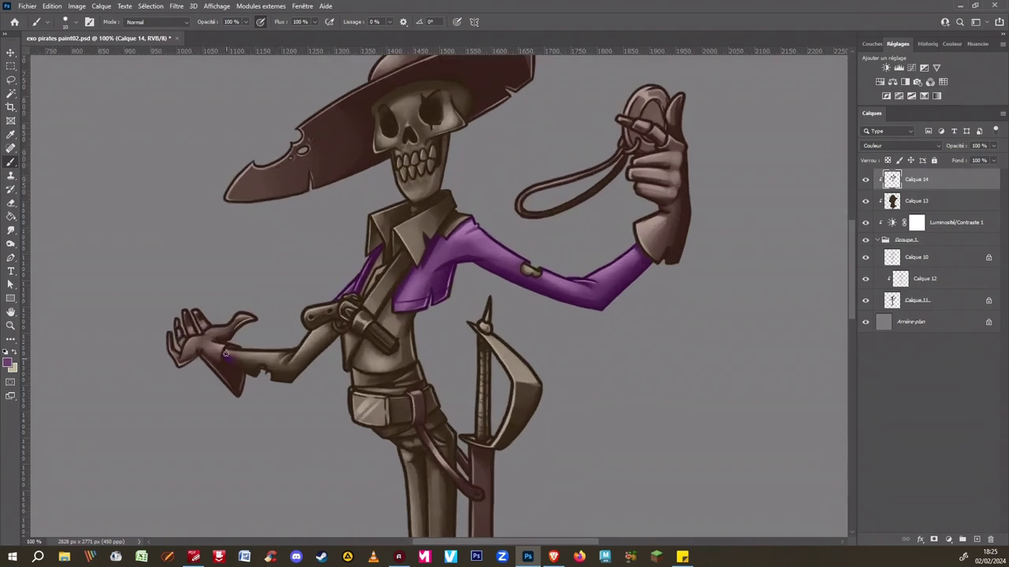
mouse_move(232, 353)
mouse_down()
mouse_move(250, 372)
mouse_move(268, 371)
mouse_up()
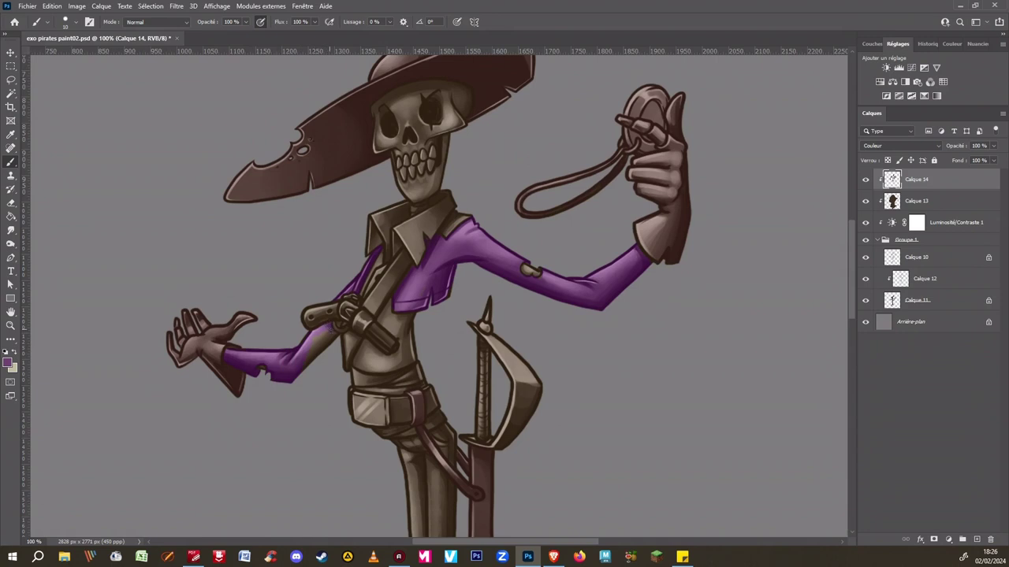
key(bracketleft)
key(bracketleft)
Step: Set the foreground colour to orange #ff9c00 and colour the jacket's shoulder trim and hem
click(8, 362)
click(851, 404)
click(820, 303)
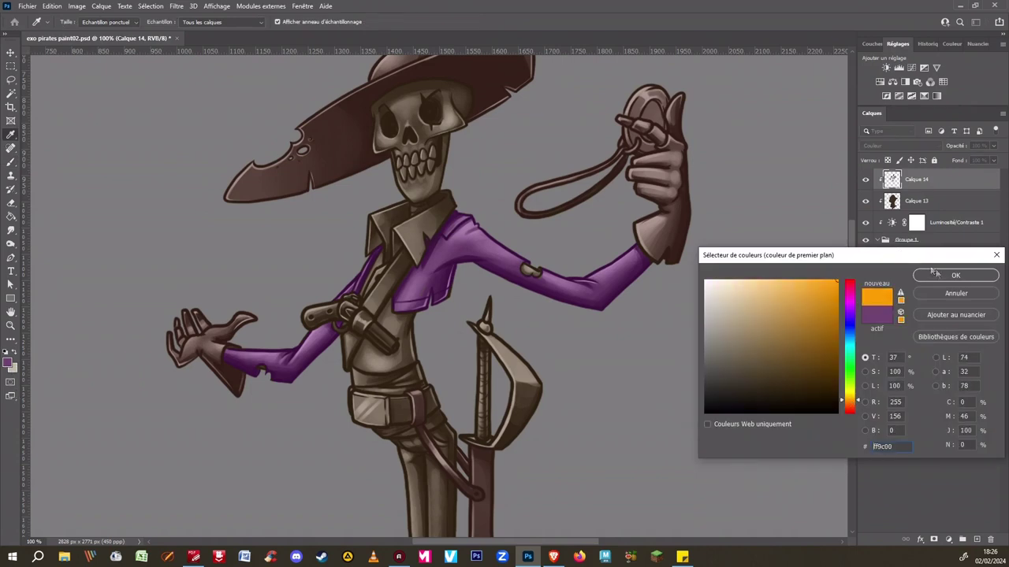
click(955, 275)
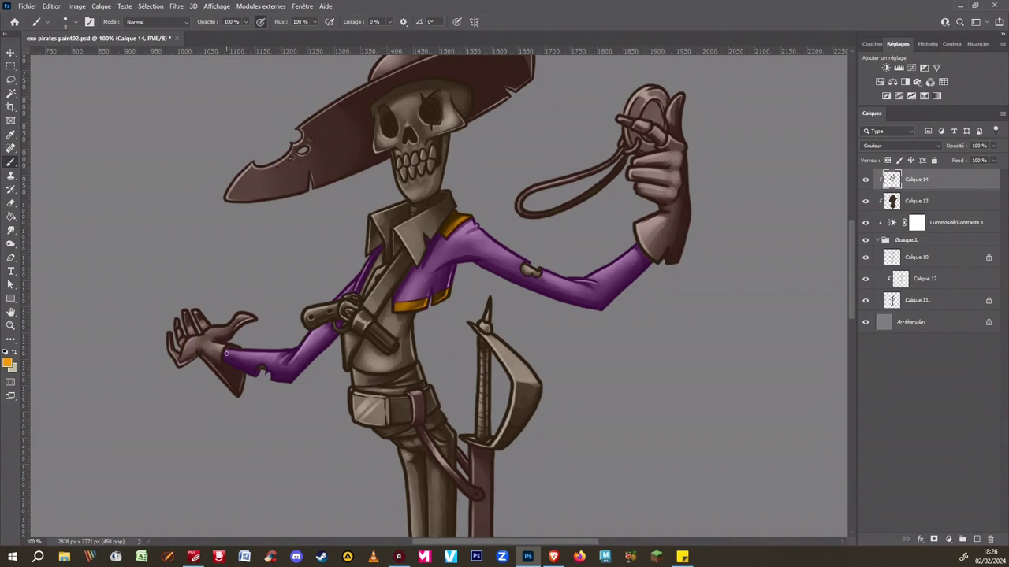
Step: Colour the held medallion and its looped cord in gold sampled from the jacket's trim
alt+click(405, 285)
alt+click(413, 304)
drag(449, 348, 342, 415)
mouse_move(519, 187)
mouse_down()
mouse_move(558, 197)
mouse_move(531, 170)
mouse_up()
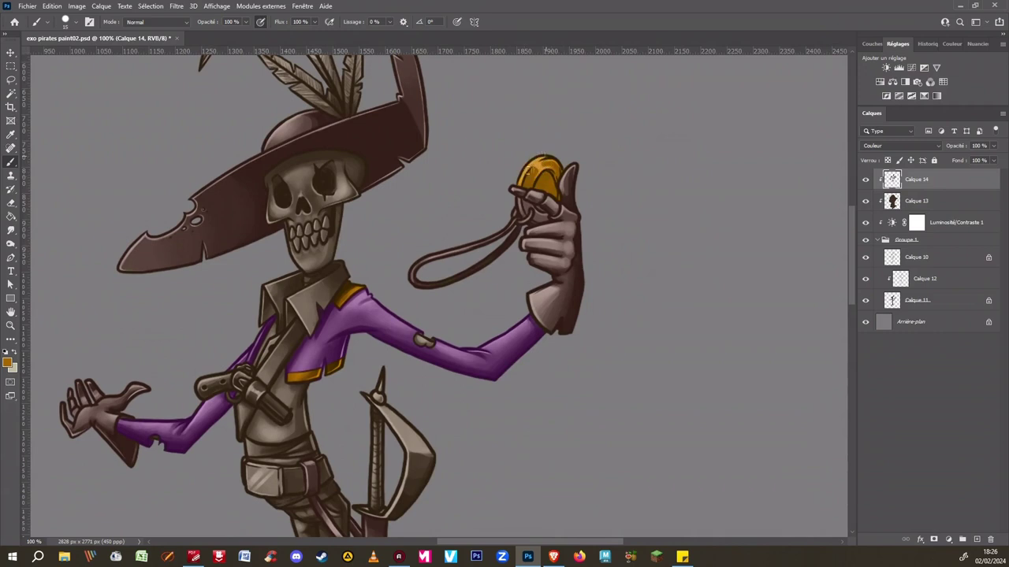
key(bracketleft)
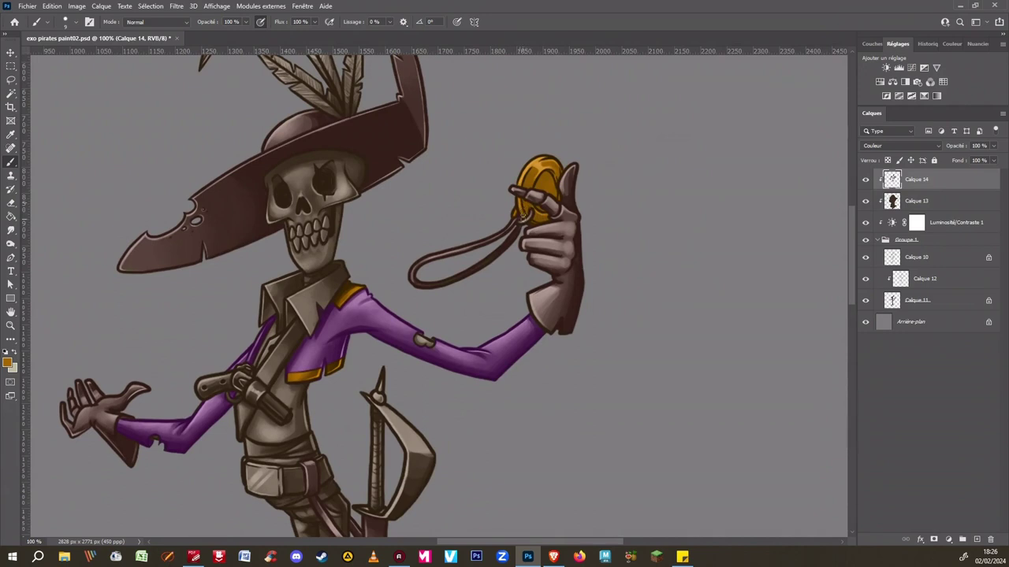
key(bracketright)
mouse_move(516, 220)
mouse_down()
mouse_move(429, 258)
mouse_move(424, 284)
mouse_move(412, 280)
mouse_move(499, 247)
mouse_up()
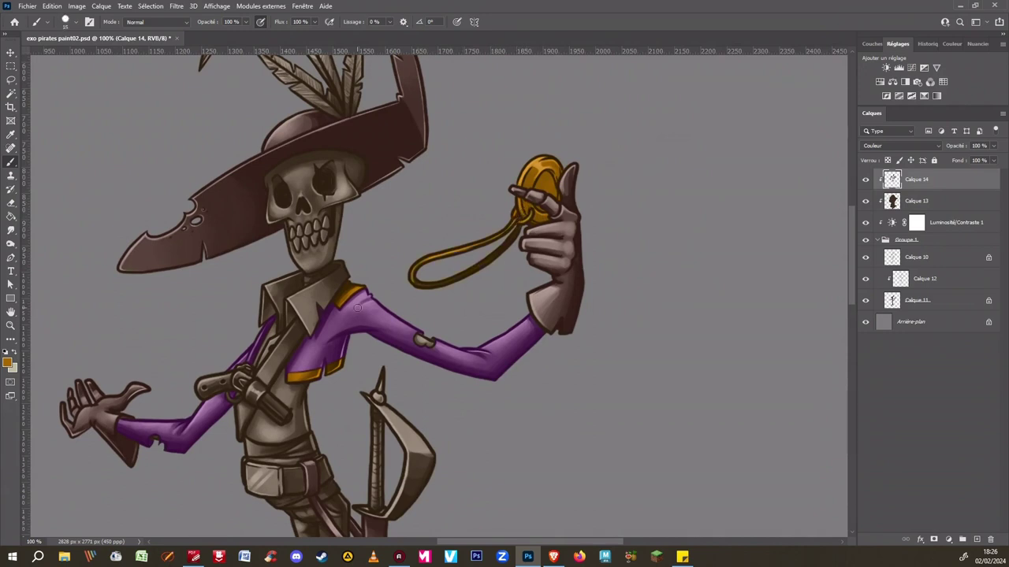
Step: Colour the sword's curved guard and pommel gold, adapting the brush size to the wide and narrow parts
drag(470, 432, 517, 301)
key(bracketright)
key(bracketright)
key(bracketright)
mouse_move(430, 238)
mouse_down()
mouse_move(421, 261)
mouse_move(470, 311)
mouse_move(451, 294)
mouse_move(419, 378)
mouse_up()
key(bracketleft)
key(bracketleft)
key(bracketleft)
key(bracketleft)
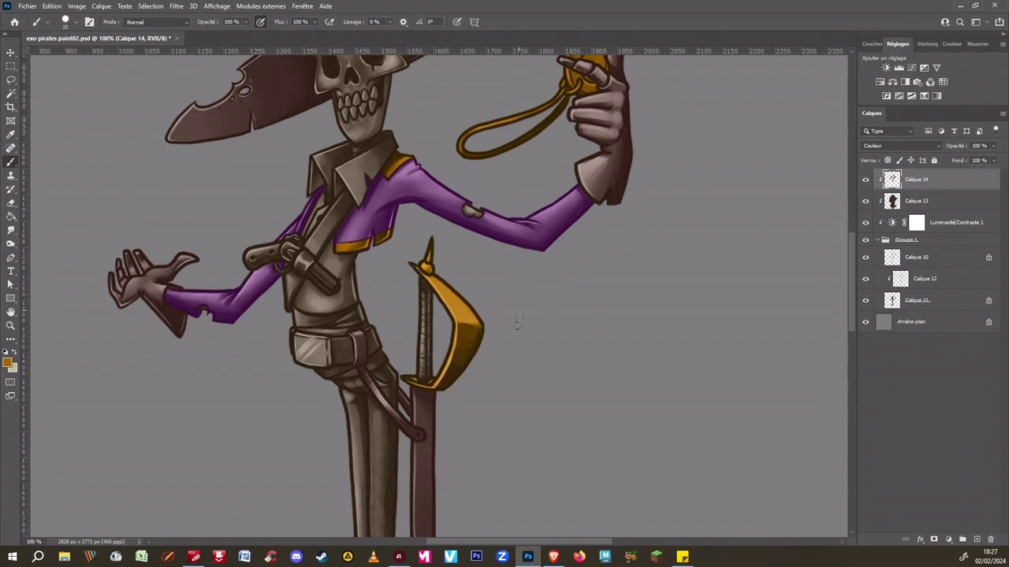
Step: Swap the foreground and background colours and paint the pirate's collar and shirt muted green
key(ctrl+minus)
drag(497, 394, 524, 417)
click(14, 352)
key(bracketright)
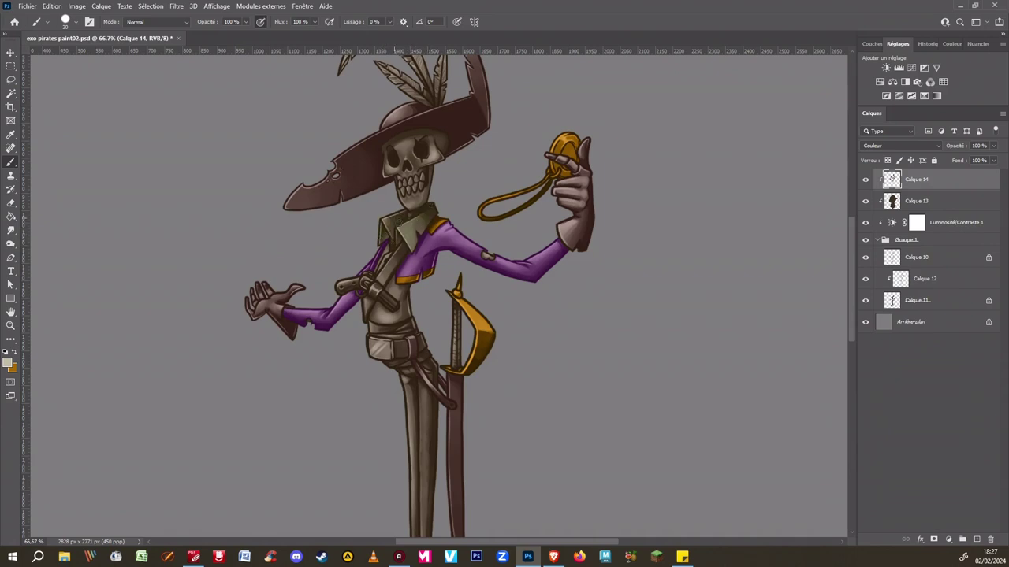
key(bracketleft)
key(bracketright)
Step: Colour the shoulder strap and the pistol in reddish brown sampled from the painted scabbard
alt+click(457, 407)
alt+click(404, 256)
drag(364, 283, 342, 284)
Step: Set the foreground colour to blue-grey #4f5e6a and colour the pistol's mechanism with a reduced brush
click(8, 363)
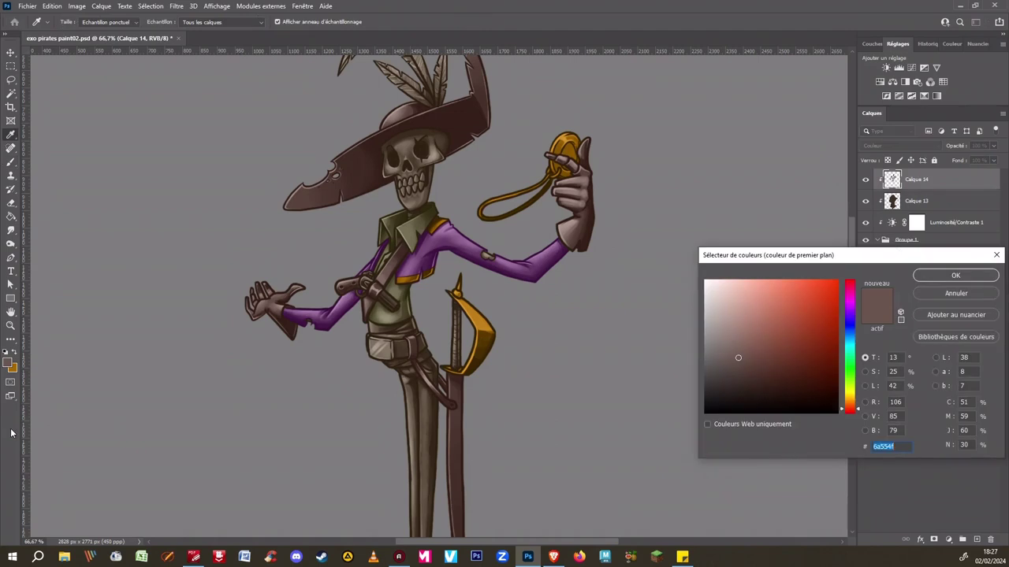
click(848, 337)
click(955, 275)
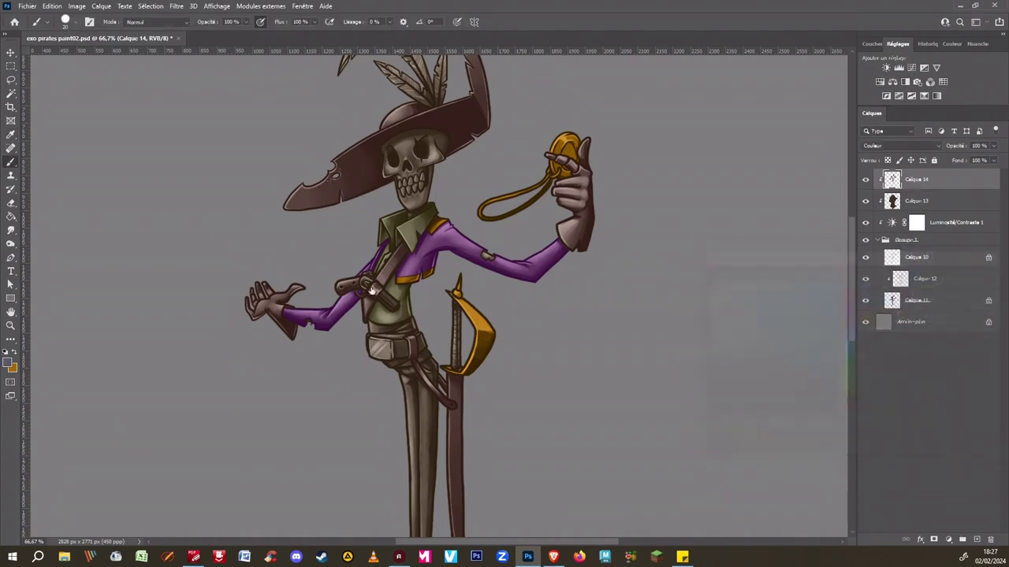
click(9, 362)
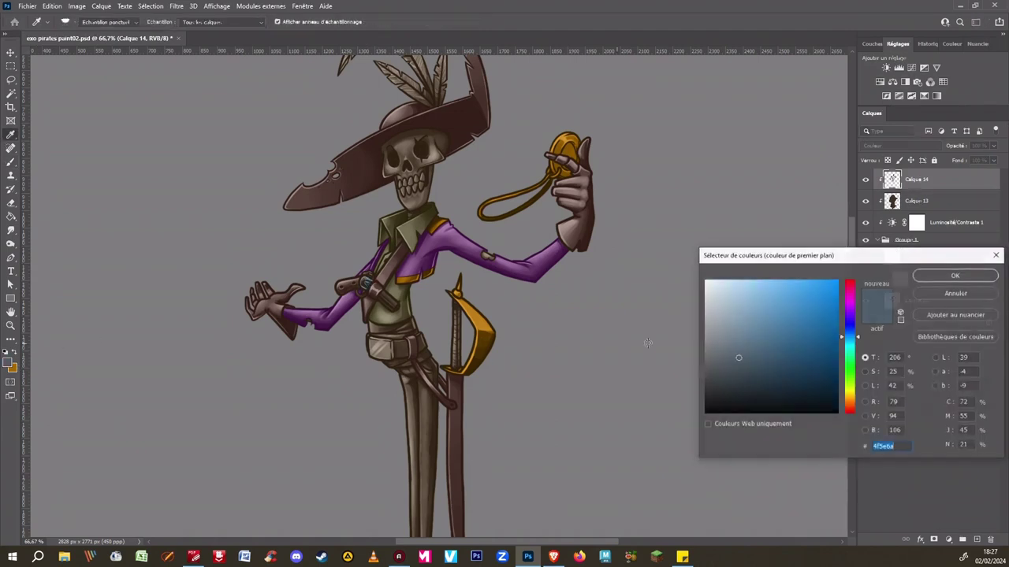
click(954, 279)
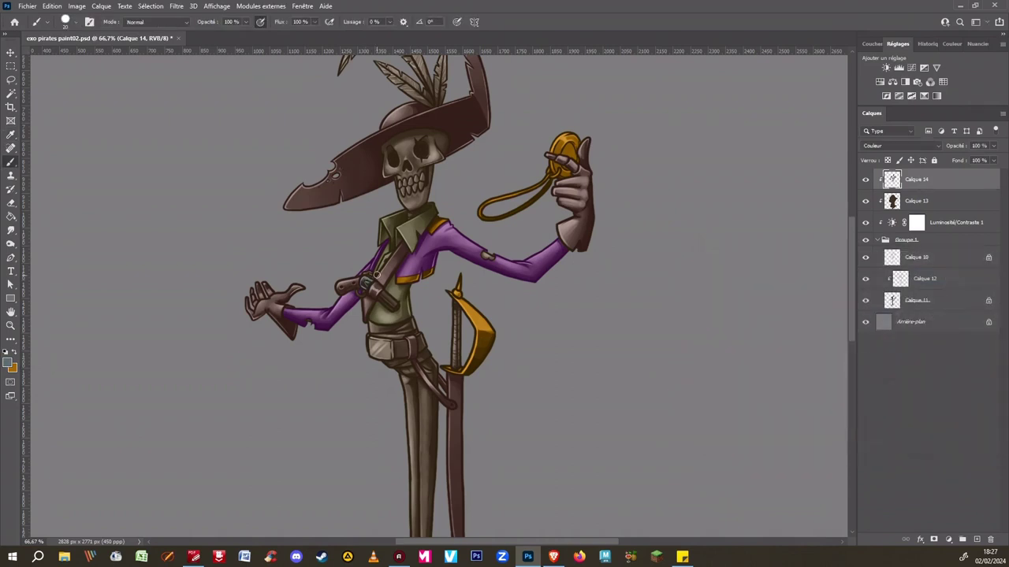
key(ctrl+plus)
key(bracketleft)
key(bracketleft)
key(bracketleft)
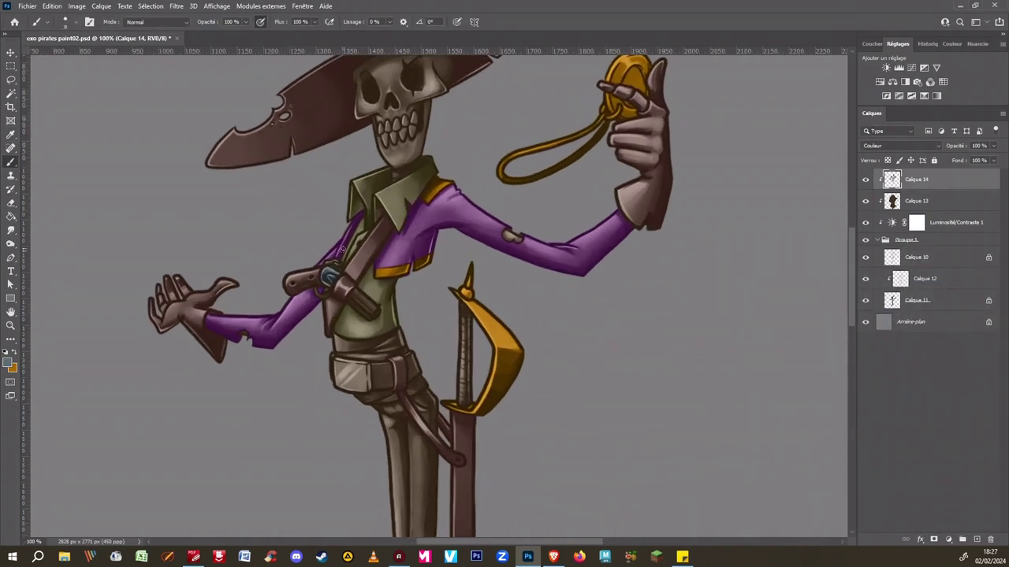
Step: Set the background colour to grey and colour the pistol's barrel blue-grey
click(12, 368)
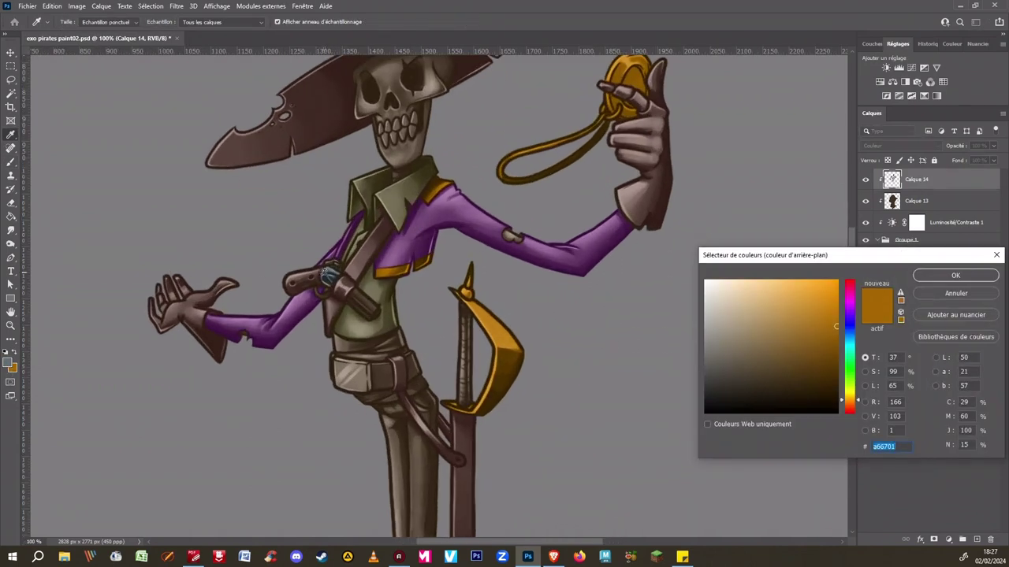
click(325, 272)
click(713, 370)
click(937, 280)
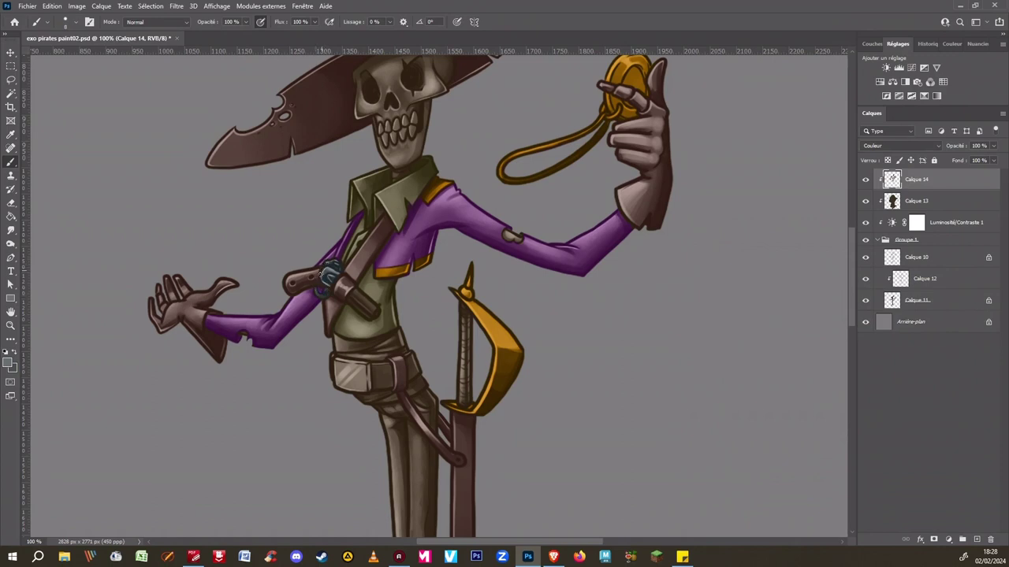
drag(366, 296, 371, 316)
Step: Colour the large belt buckle in gold sampled from the sword's guard
alt+click(484, 368)
mouse_move(337, 372)
mouse_down()
mouse_move(339, 384)
mouse_move(338, 367)
mouse_up()
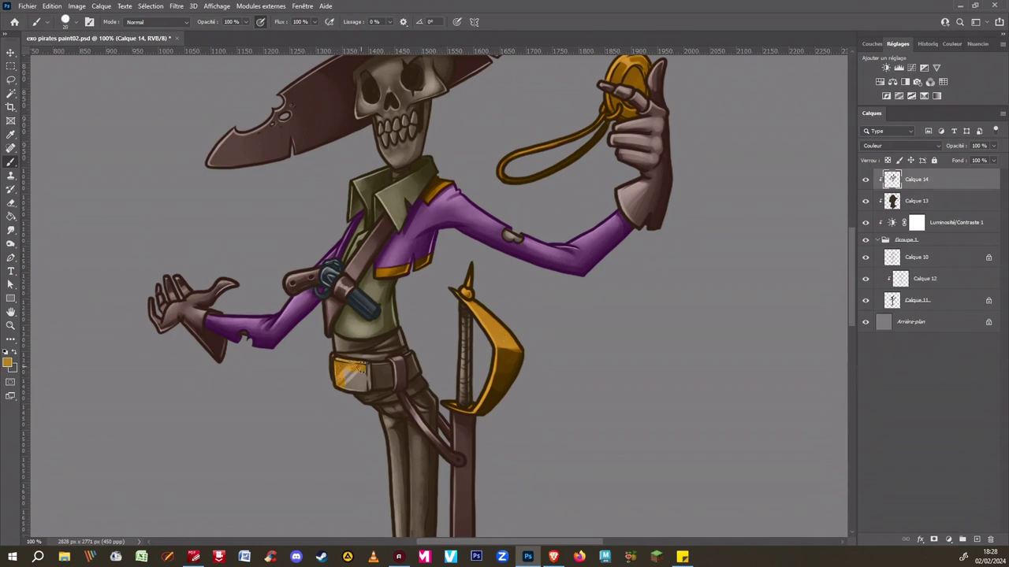
key(ctrl+minus)
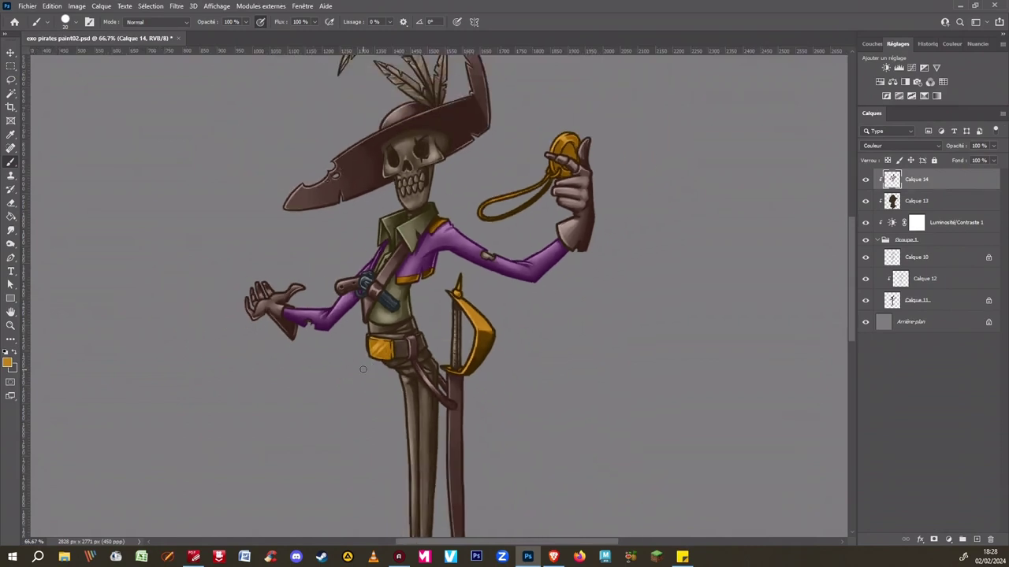
Step: Choose a dark muted teal foreground colour and paint the trouser legs from the hips down to the boots
drag(451, 417, 434, 281)
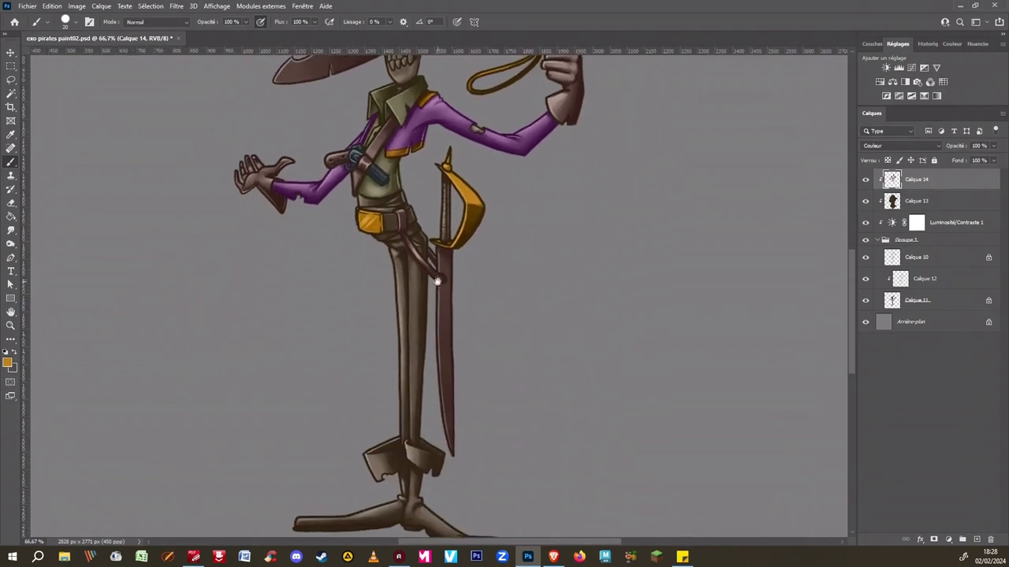
click(11, 362)
click(850, 352)
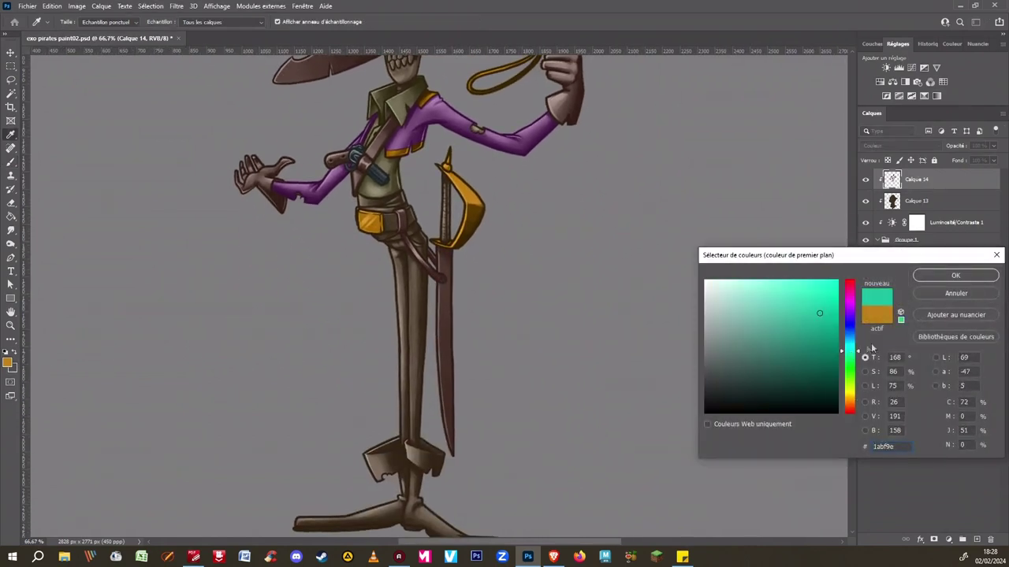
mouse_move(790, 371)
mouse_down()
mouse_move(801, 368)
mouse_move(751, 369)
mouse_up()
click(954, 276)
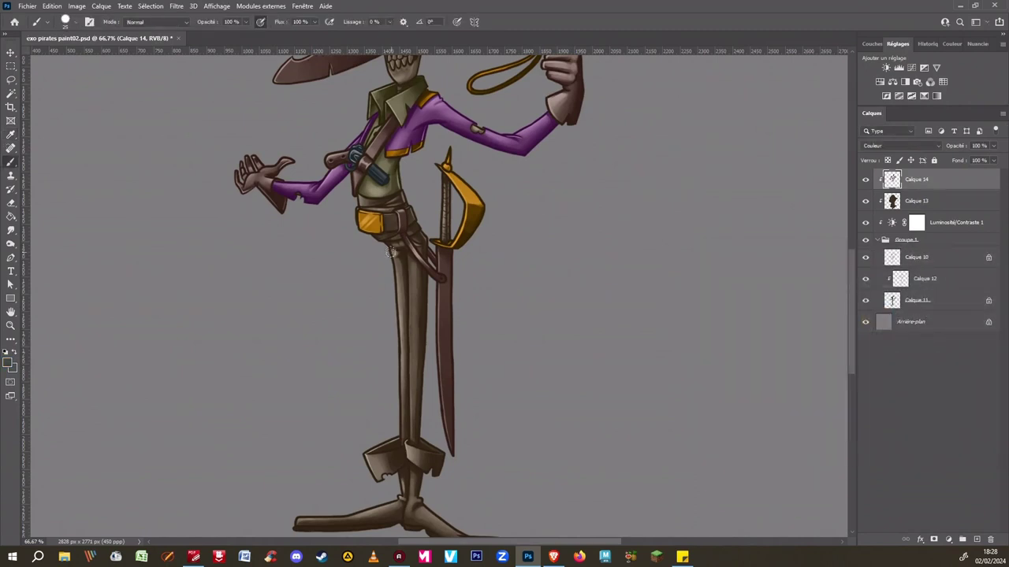
mouse_move(395, 247)
mouse_down()
mouse_move(397, 281)
mouse_move(402, 249)
mouse_move(423, 281)
mouse_move(398, 293)
mouse_move(396, 314)
mouse_move(396, 373)
mouse_move(414, 439)
mouse_up()
Step: Complete the teal at the trousers' lower ends and around the sword strap at the hips, varying the brush size
key(bracketleft)
key(bracketleft)
key(bracketleft)
drag(416, 439, 416, 410)
key(bracketright)
key(bracketright)
key(bracketright)
key(bracketright)
key(bracketleft)
key(bracketleft)
key(ctrl+plus)
key(bracketleft)
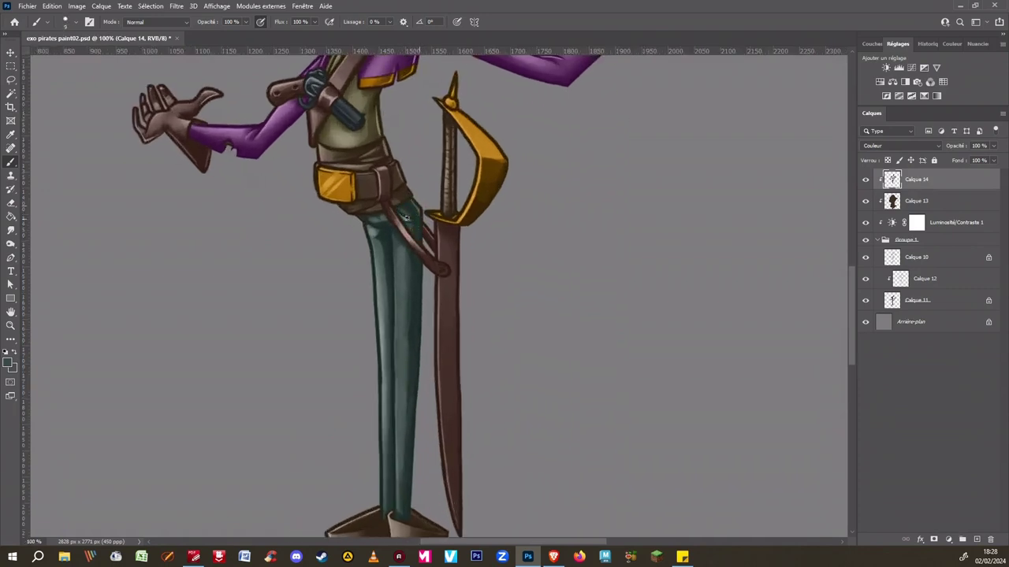
Step: Colour the waist sash above the belt in purple sampled from the jacket
drag(384, 279, 423, 433)
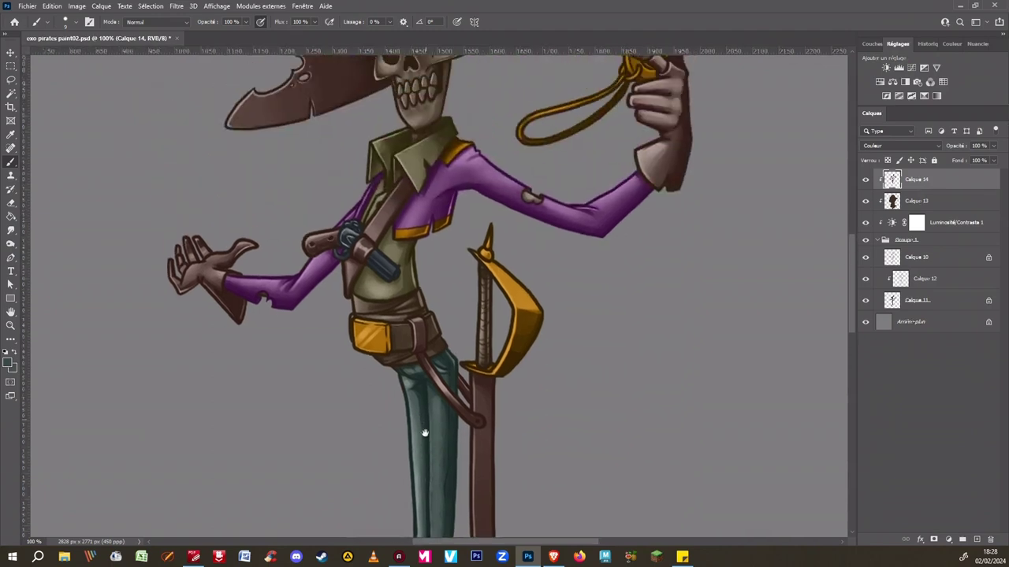
alt+click(410, 218)
key(bracketright)
mouse_move(365, 304)
mouse_down()
mouse_move(420, 294)
mouse_move(428, 313)
mouse_move(404, 319)
mouse_up()
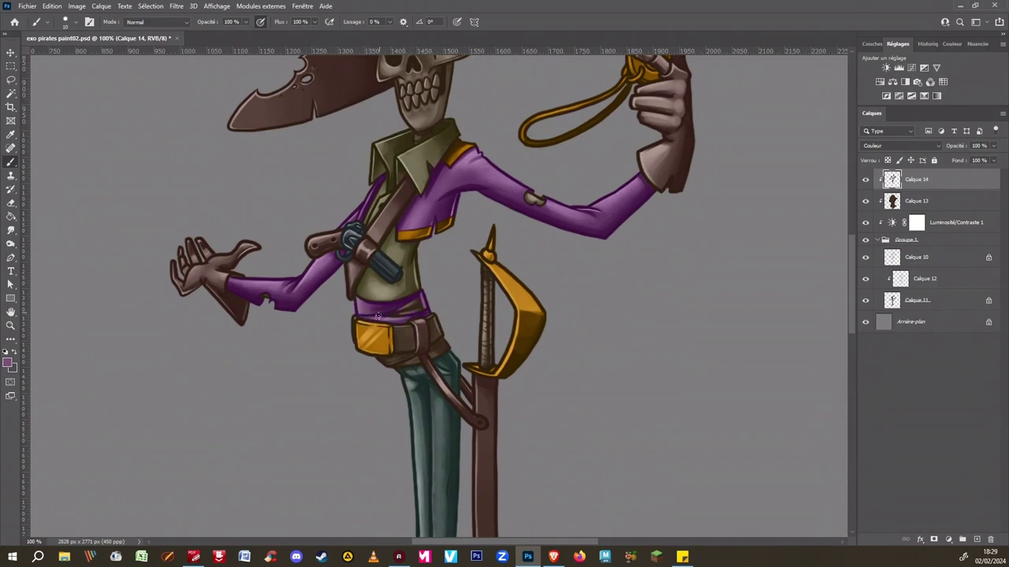
key(ctrl+0)
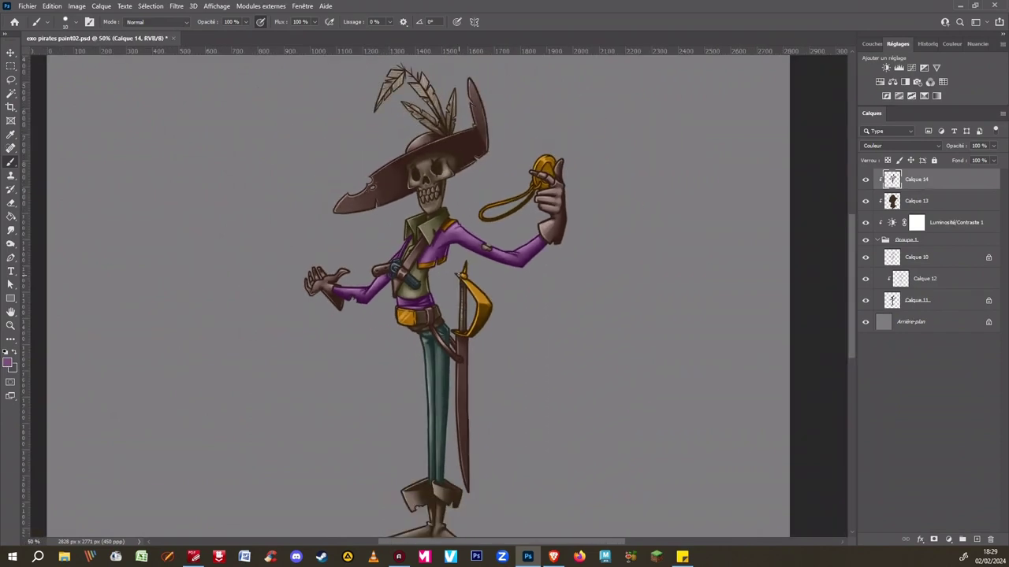
key(ctrl+plus)
mouse_move(447, 319)
mouse_down()
mouse_move(453, 362)
mouse_move(449, 337)
mouse_up()
key(ctrl+minus)
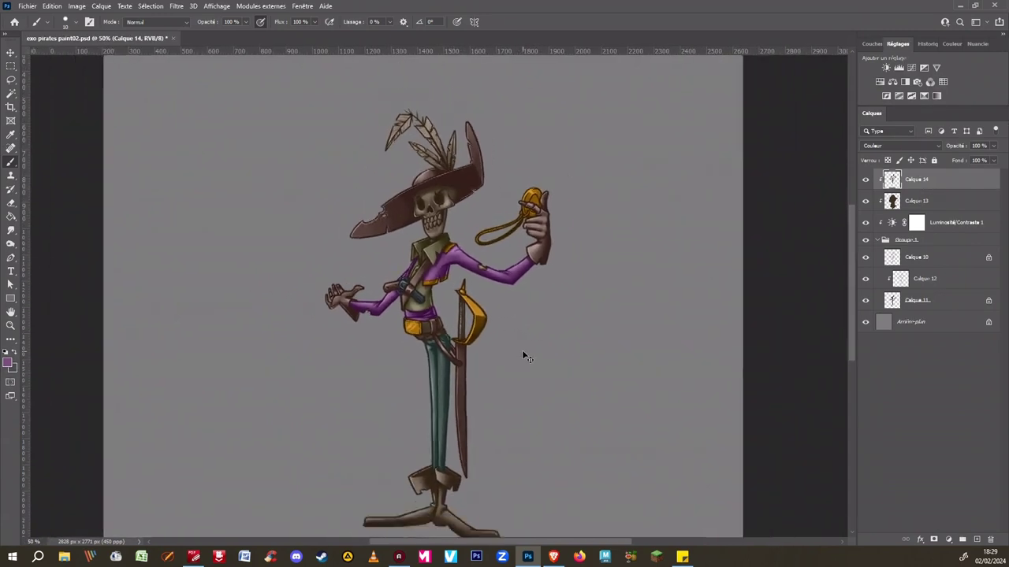
Step: Set the foreground colour to pale yellow #e2dcb3 and colour the skull and jaw
key(ctrl+plus)
click(8, 364)
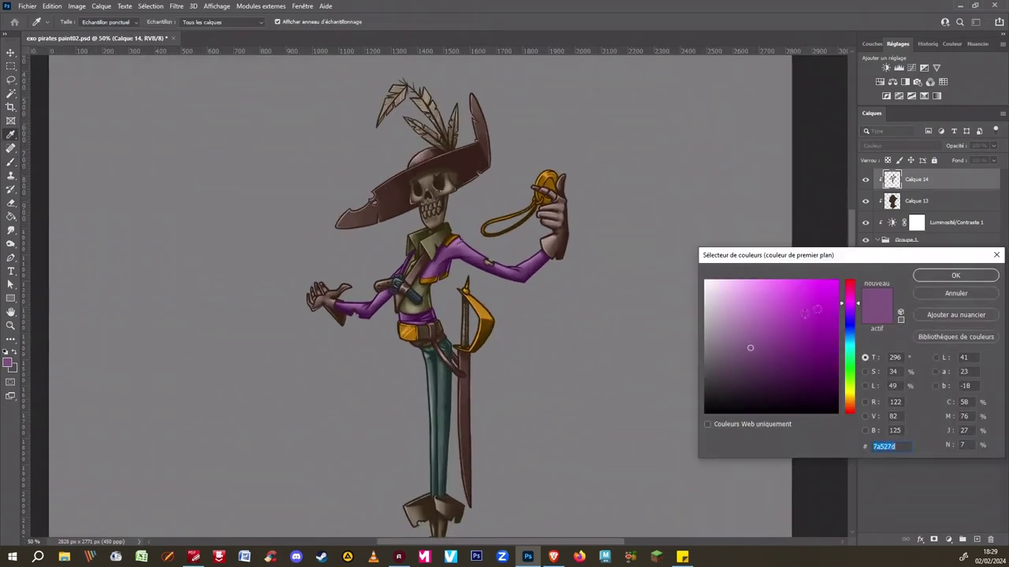
click(849, 394)
drag(731, 294, 754, 286)
click(955, 275)
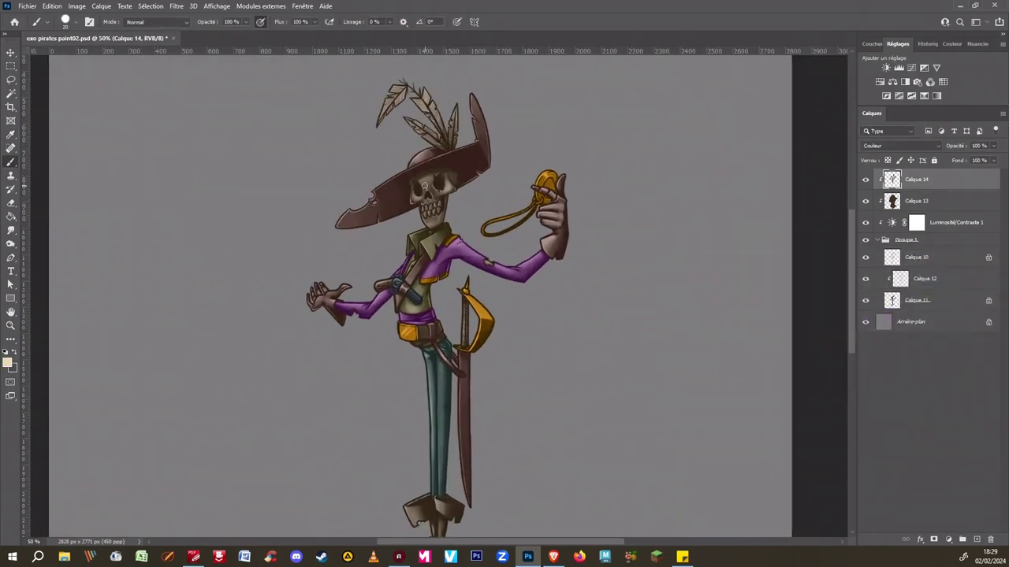
mouse_move(417, 193)
mouse_down()
mouse_move(454, 176)
mouse_move(442, 184)
mouse_up()
click(8, 364)
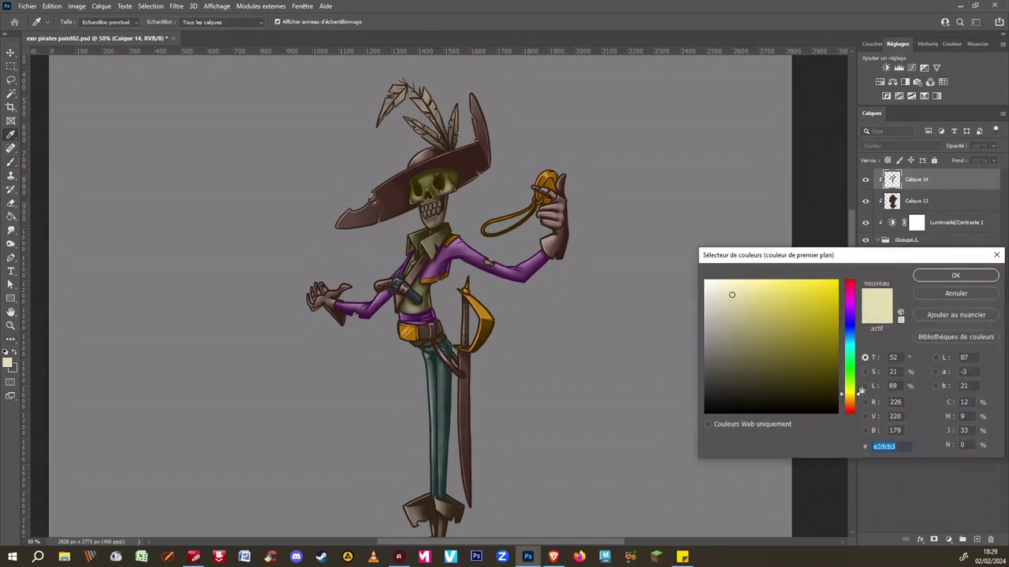
click(941, 279)
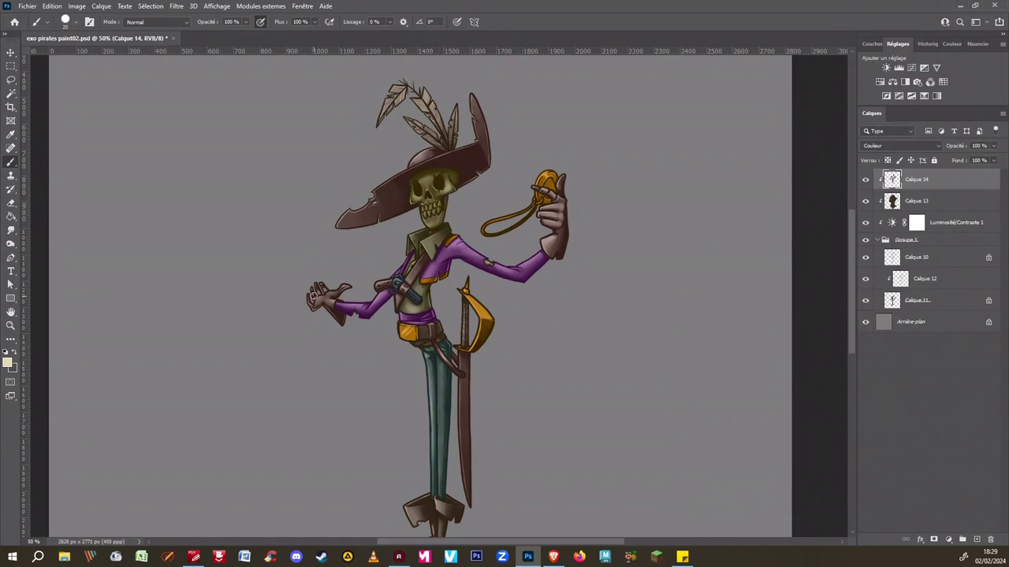
key(bracketleft)
key(ctrl+minus)
click(76, 5)
mouse_move(102, 35)
click(236, 81)
mouse_move(834, 178)
mouse_down()
mouse_move(805, 181)
mouse_move(816, 183)
mouse_up()
click(975, 141)
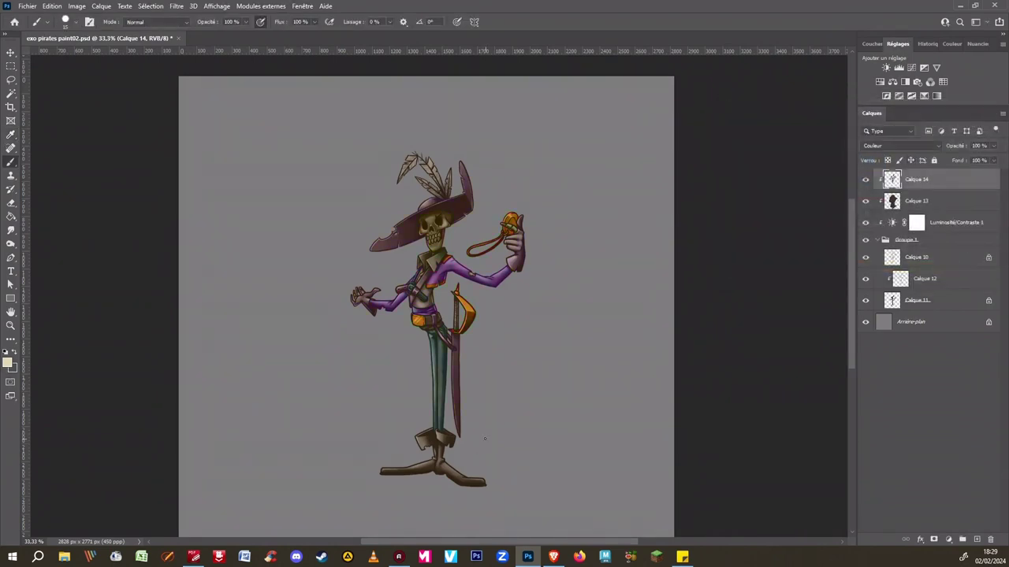
Step: Add a new layer above Calque 14 and clip it to the layers below
click(976, 540)
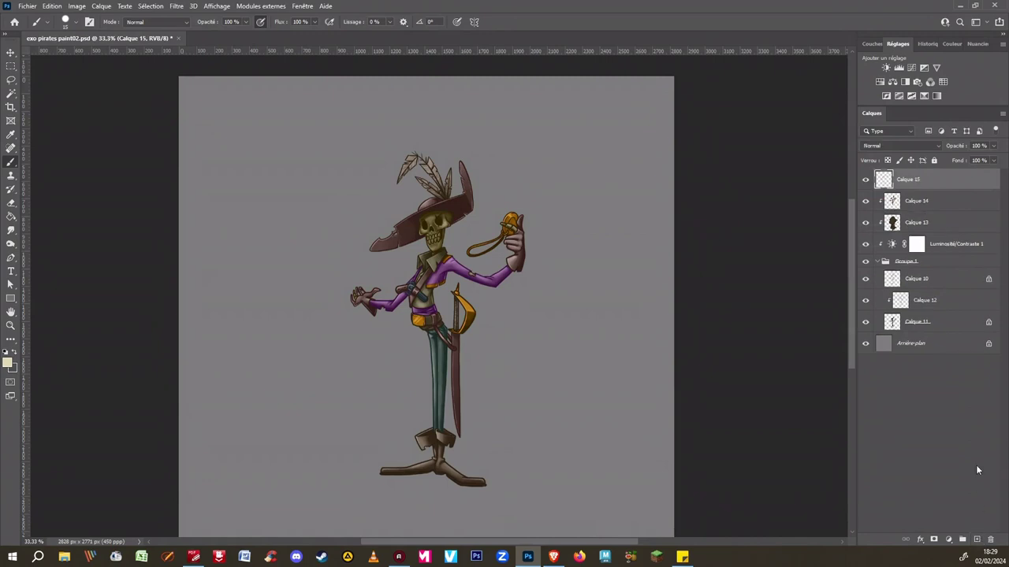
alt+click(957, 191)
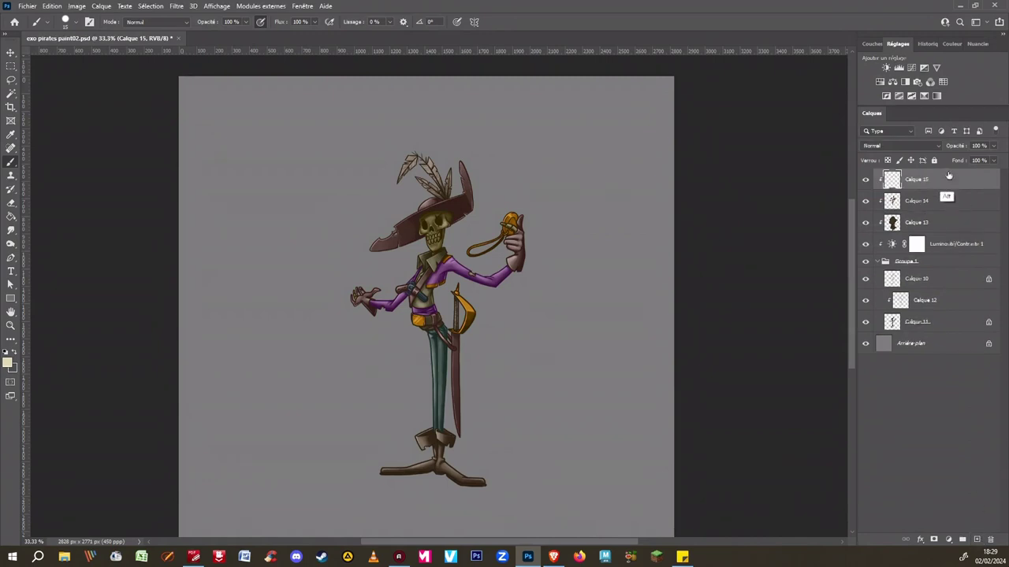
click(880, 82)
drag(747, 347, 786, 352)
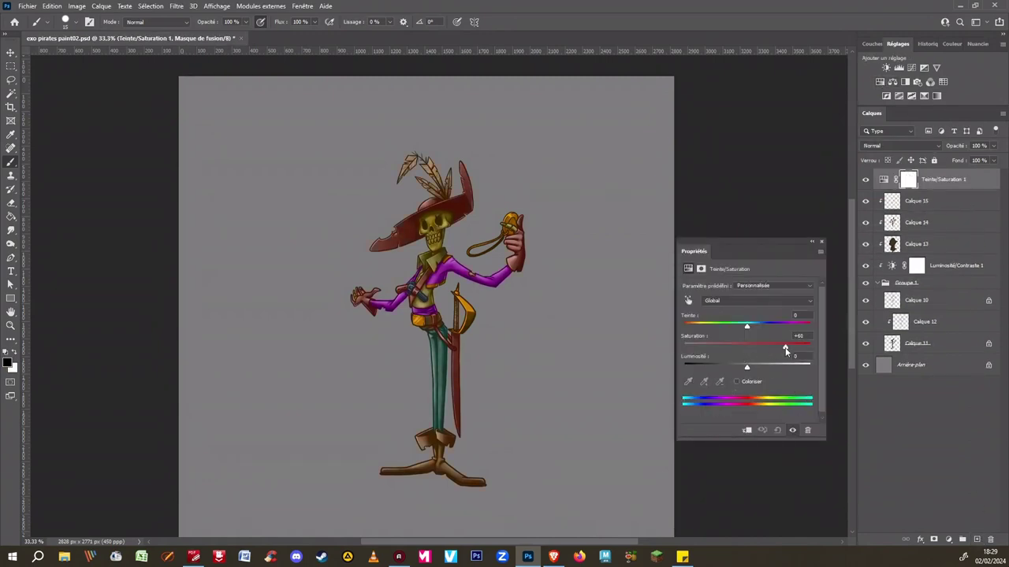
click(820, 241)
drag(945, 180, 991, 539)
Step: Add a clipped Luminosité/Contraste layer with brightness 36 and contrast 48, and a clipped Teinte/Saturation layer with saturation -32
click(886, 67)
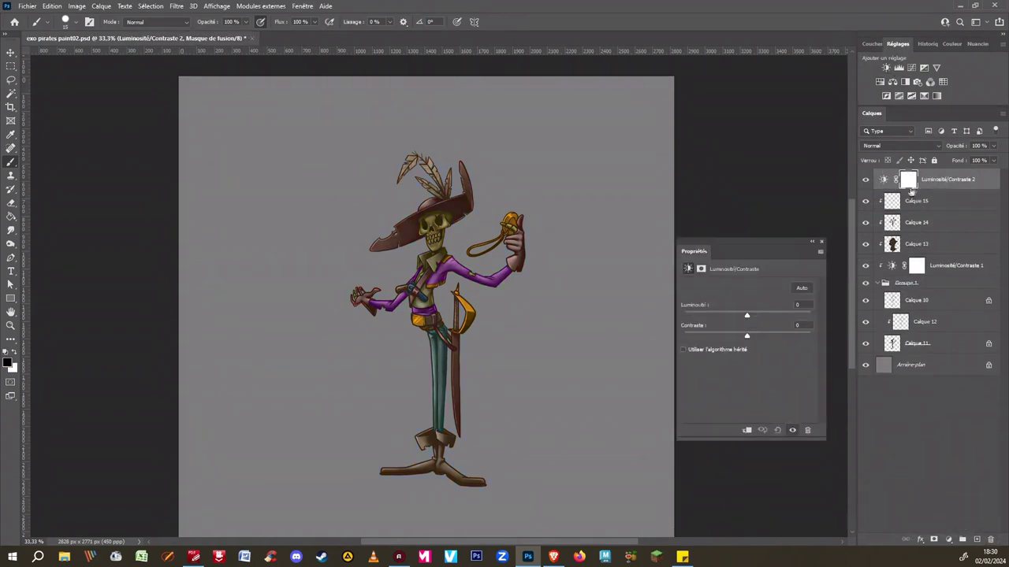
drag(747, 335, 778, 340)
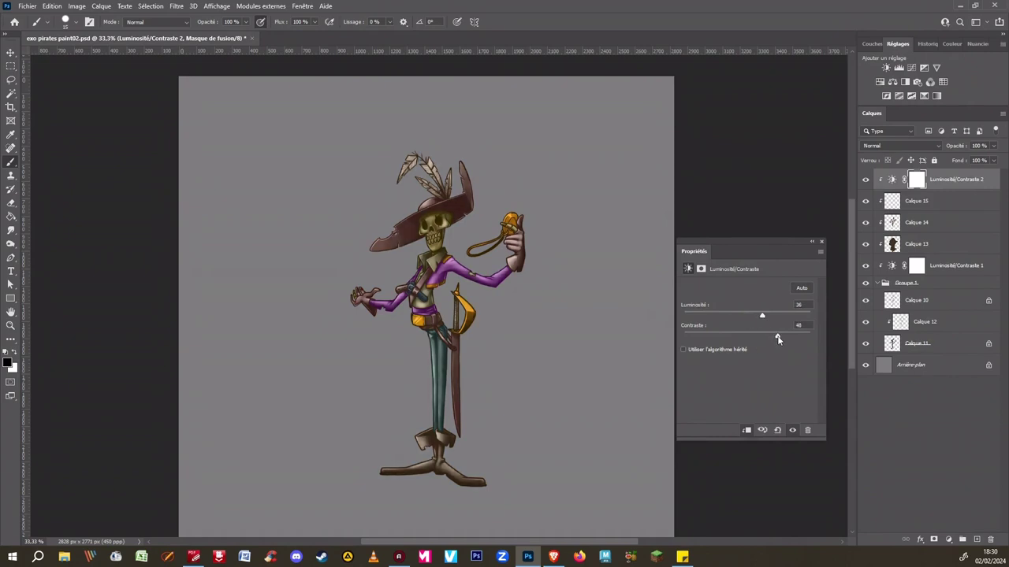
click(892, 81)
drag(746, 346, 716, 347)
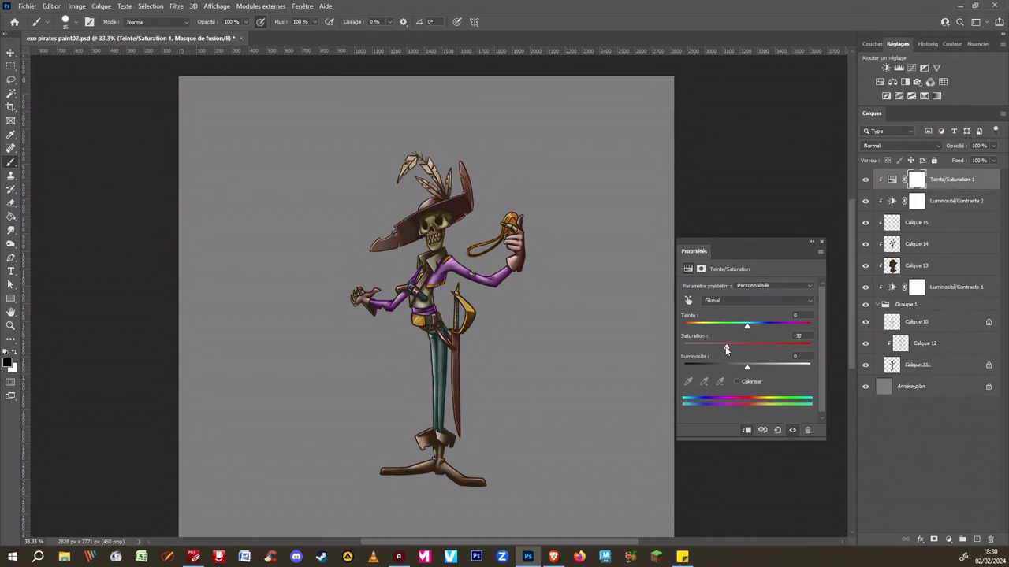
Step: Set the brightness of the Luminosité/Contraste 1 adjustment layer to 66
click(954, 287)
drag(752, 315, 775, 318)
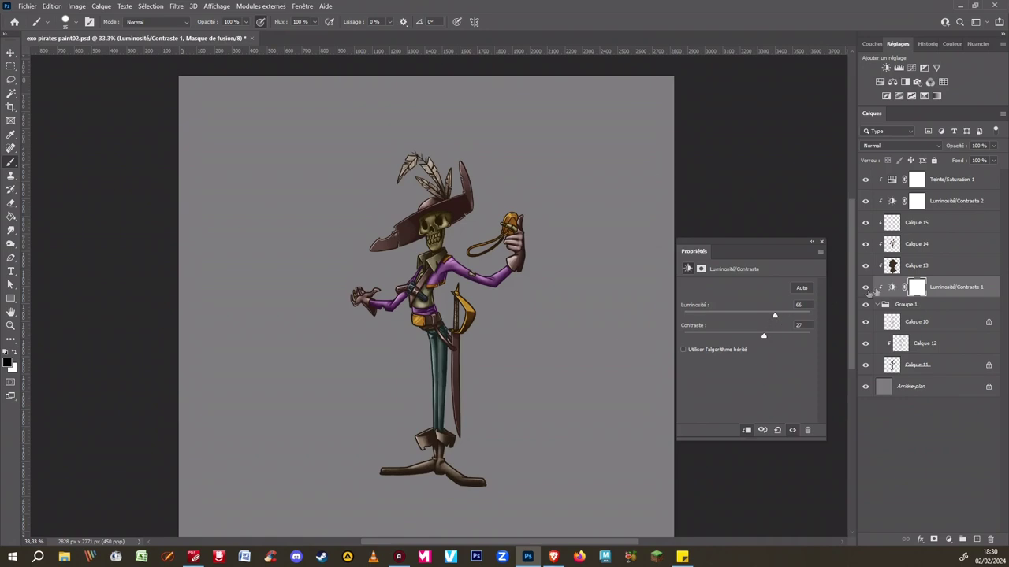
Step: Try hue shifts of -18 and +2 on the Teinte/Saturation 1 adjustment layer and fine-tune its saturation
click(893, 183)
drag(747, 329, 744, 330)
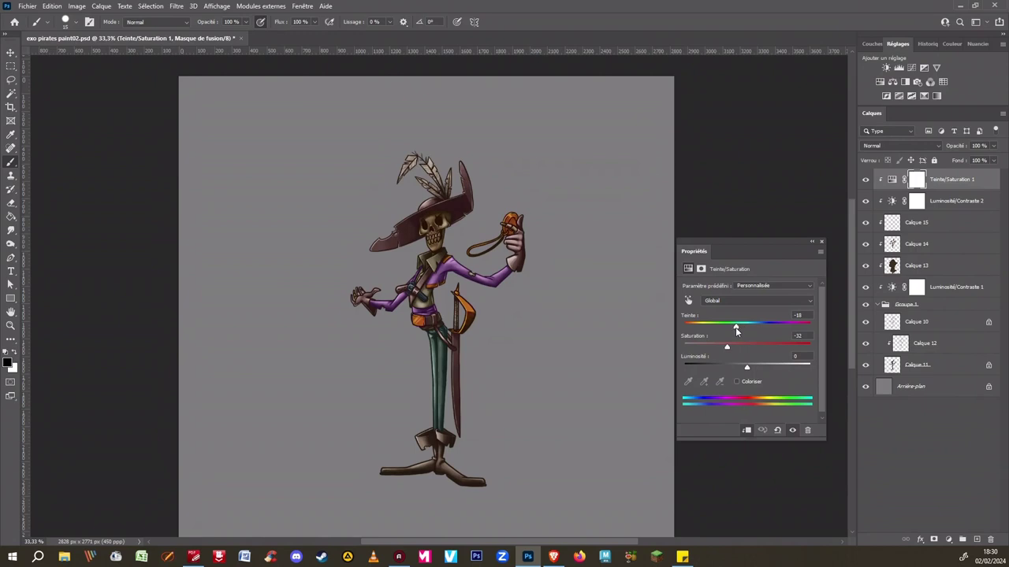
drag(736, 330, 749, 330)
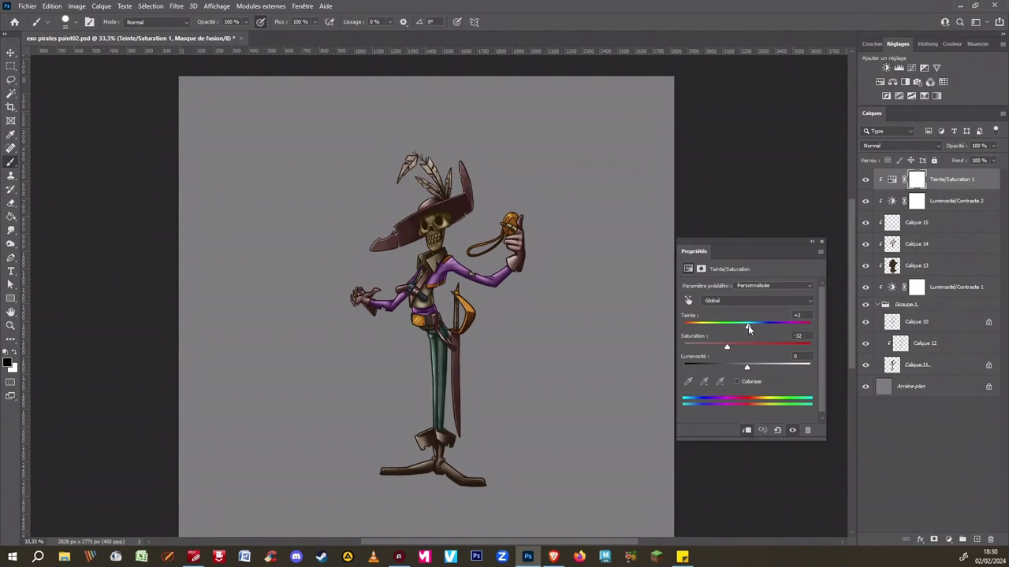
mouse_move(726, 347)
mouse_down()
mouse_move(707, 349)
mouse_move(725, 354)
mouse_up()
click(821, 242)
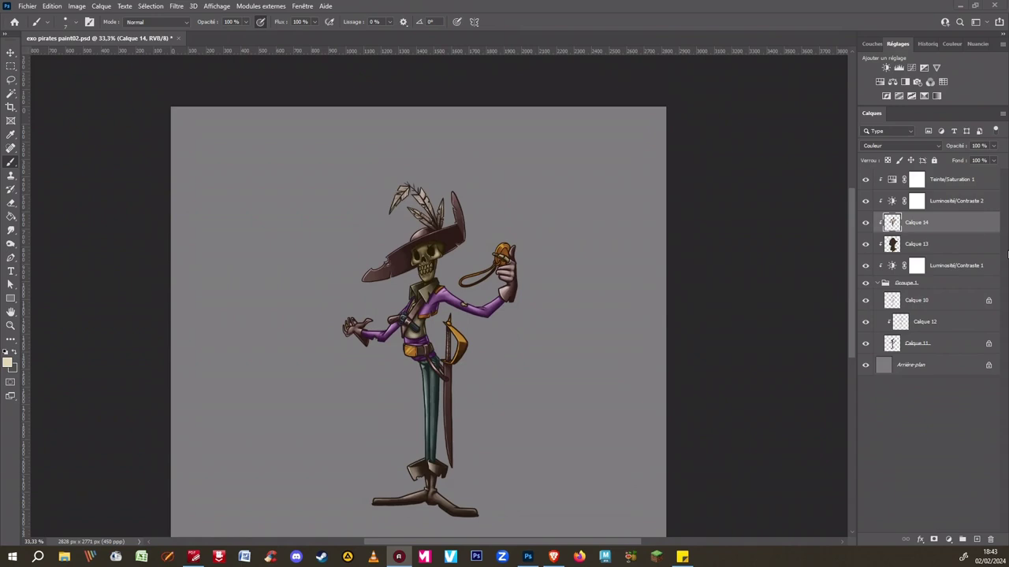
Step: Delete the Teinte/Saturation 1 and Luminosité/Contraste 2 adjustment layers
click(939, 182)
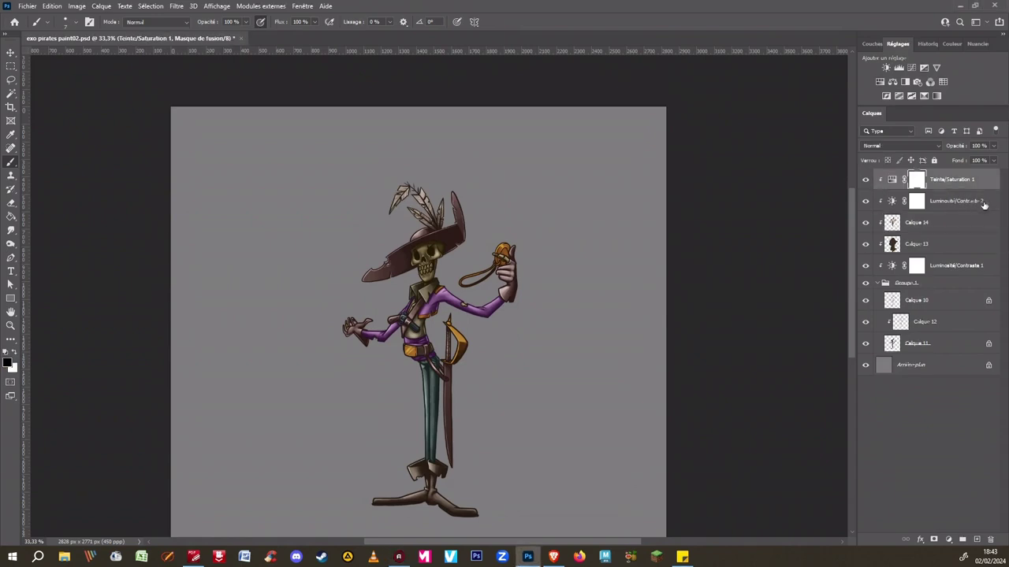
shift+click(984, 205)
drag(984, 204, 991, 539)
Step: Set the blend mode of Calque 14 to Incrustation and its opacity to 71%
click(895, 147)
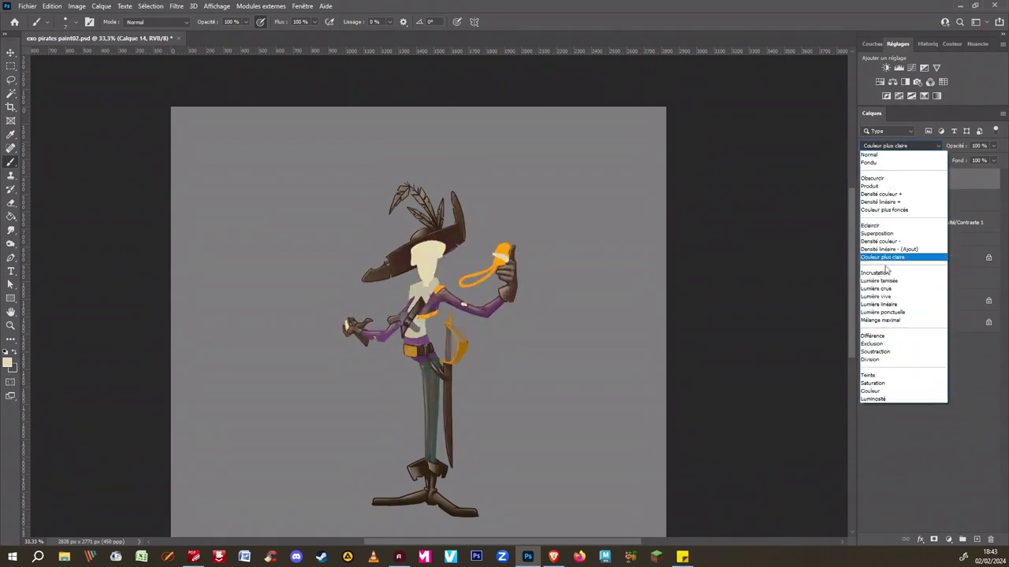
click(885, 274)
click(993, 145)
drag(993, 160, 983, 161)
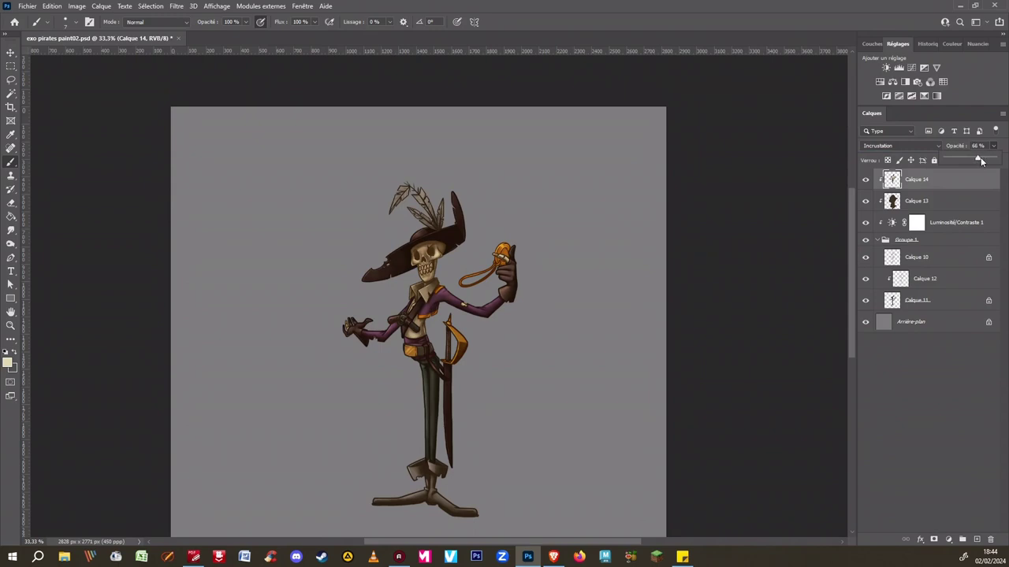
click(956, 180)
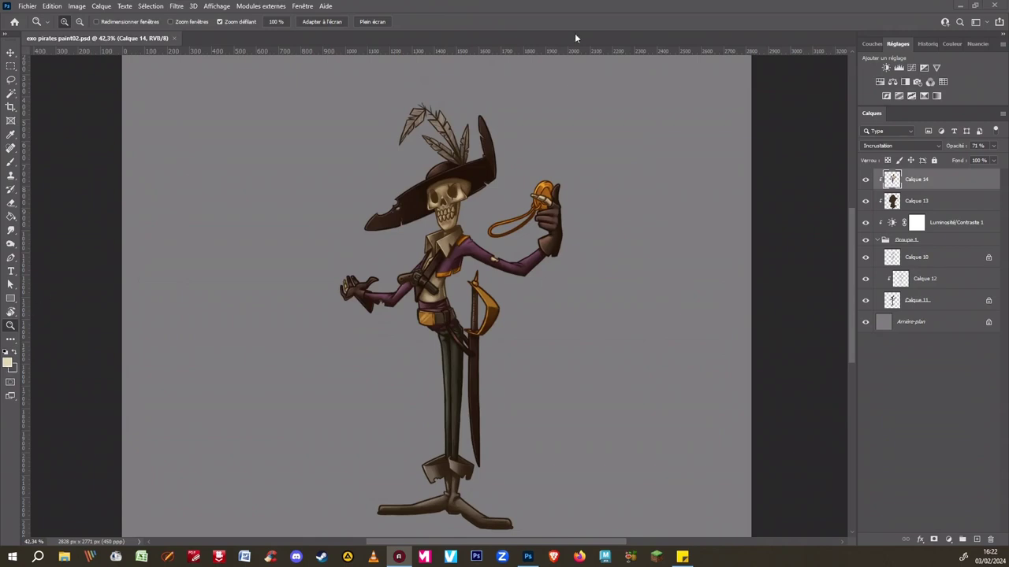
Step: Switch to the full-screen view and paint all the hat feathers orange #ff8a00 on Calque 14 with an enlarged brush
key(f)
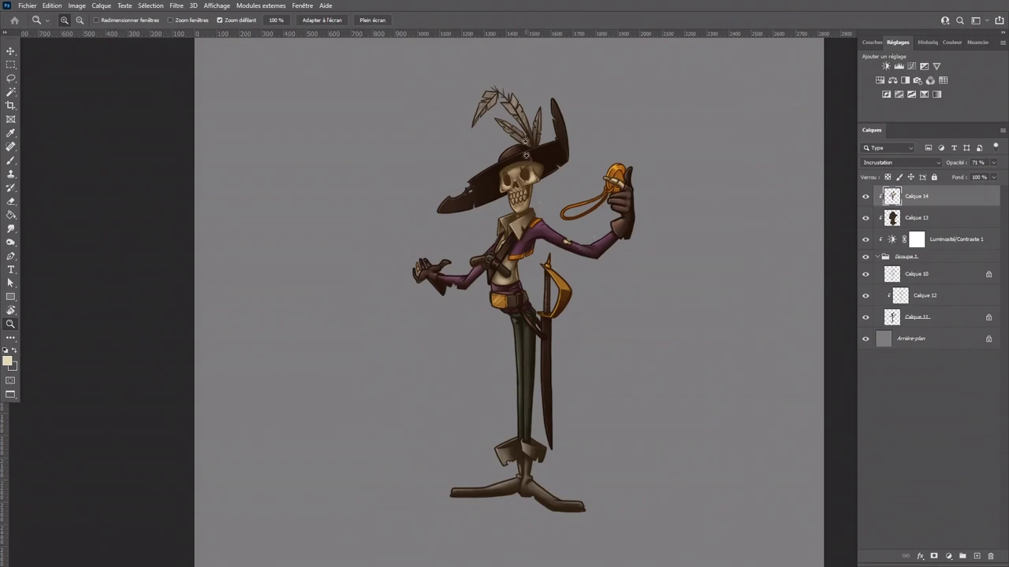
click(528, 101)
click(9, 359)
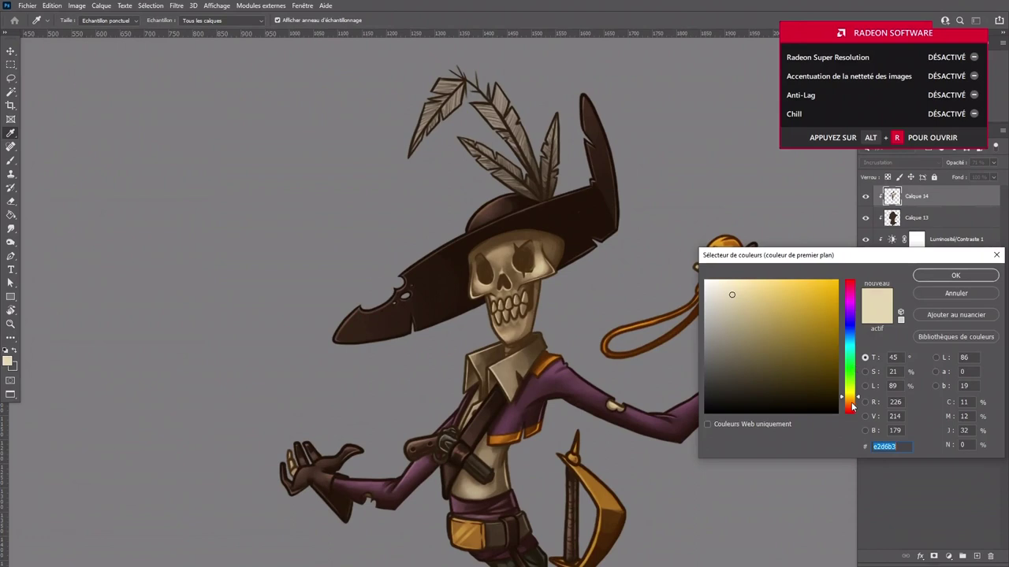
text(ff8a00)
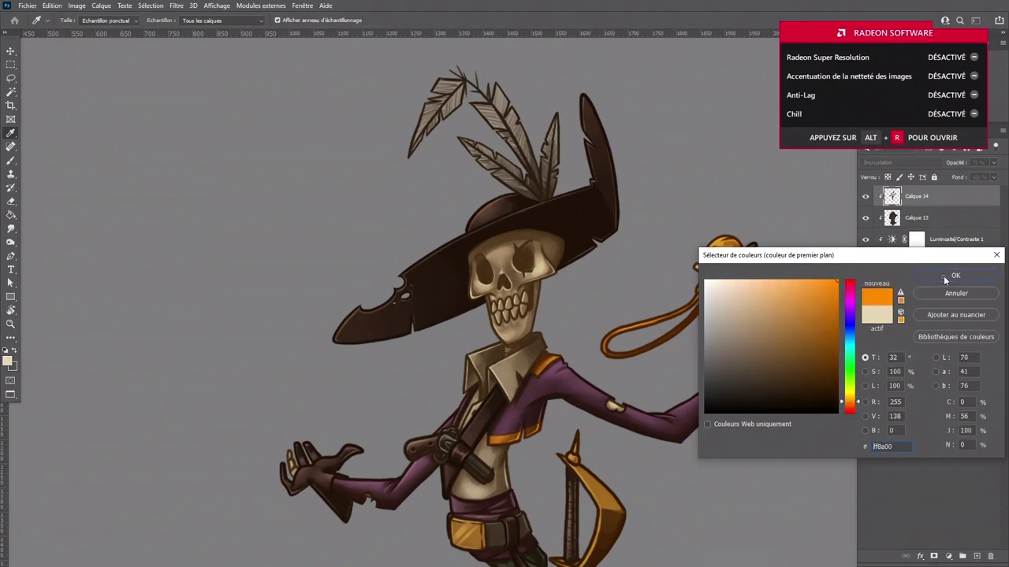
click(945, 276)
key(b)
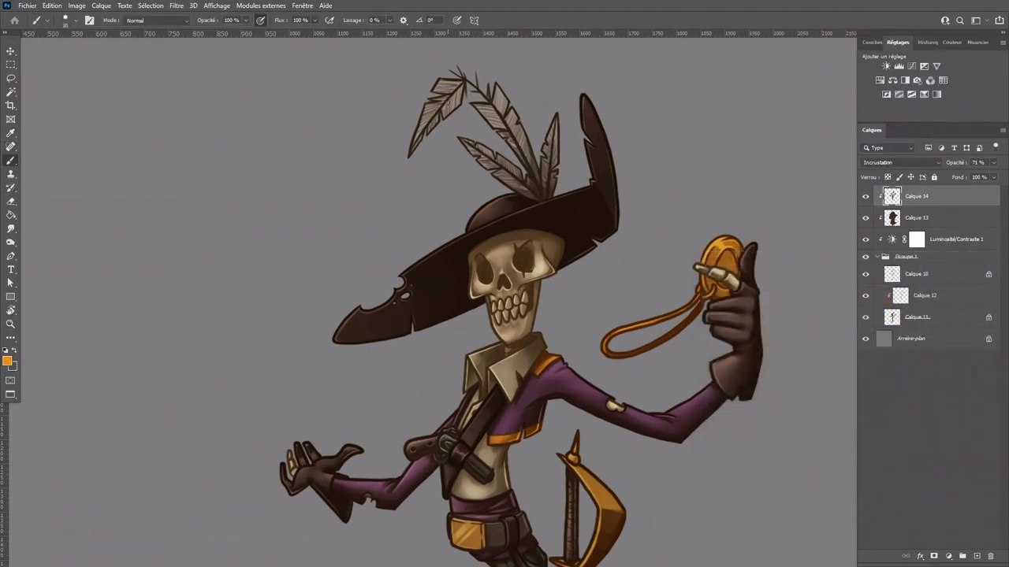
key(bracketright)
key(bracketright)
mouse_move(421, 130)
mouse_down()
mouse_move(480, 77)
mouse_move(457, 146)
mouse_move(414, 120)
mouse_move(513, 101)
mouse_move(500, 142)
mouse_move(549, 125)
mouse_move(562, 142)
mouse_move(535, 191)
mouse_up()
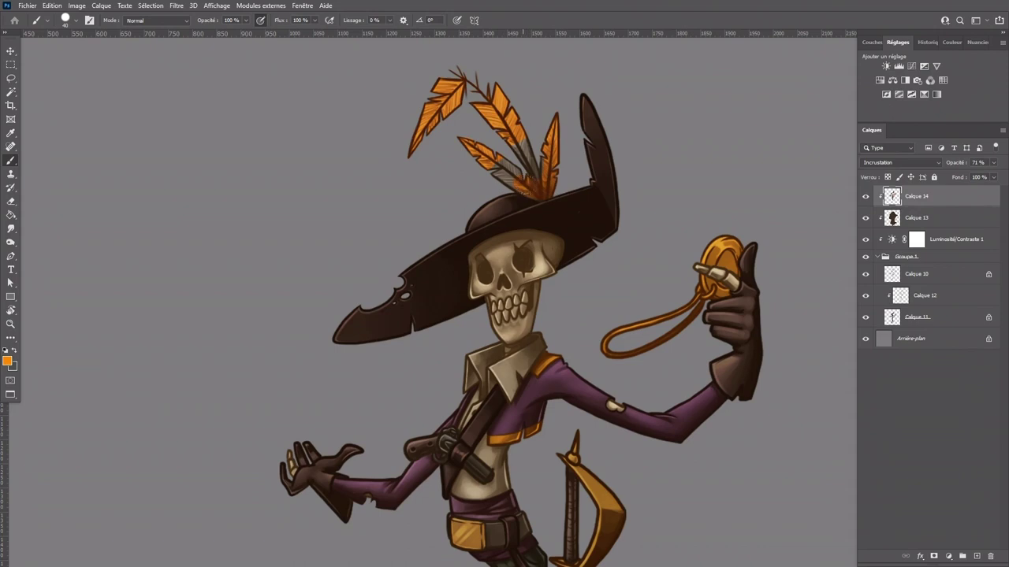
mouse_move(536, 191)
mouse_down()
mouse_move(487, 145)
mouse_move(513, 180)
mouse_move(480, 156)
mouse_move(533, 170)
mouse_up()
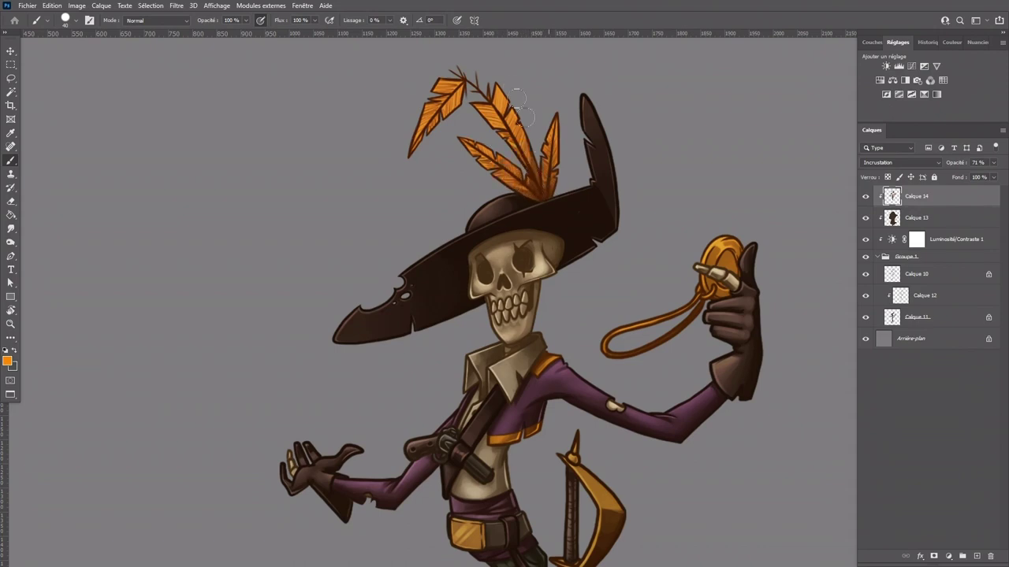
Step: Choose a muted green foreground colour and paint the drooping outer tip of the longest hat feather
click(8, 361)
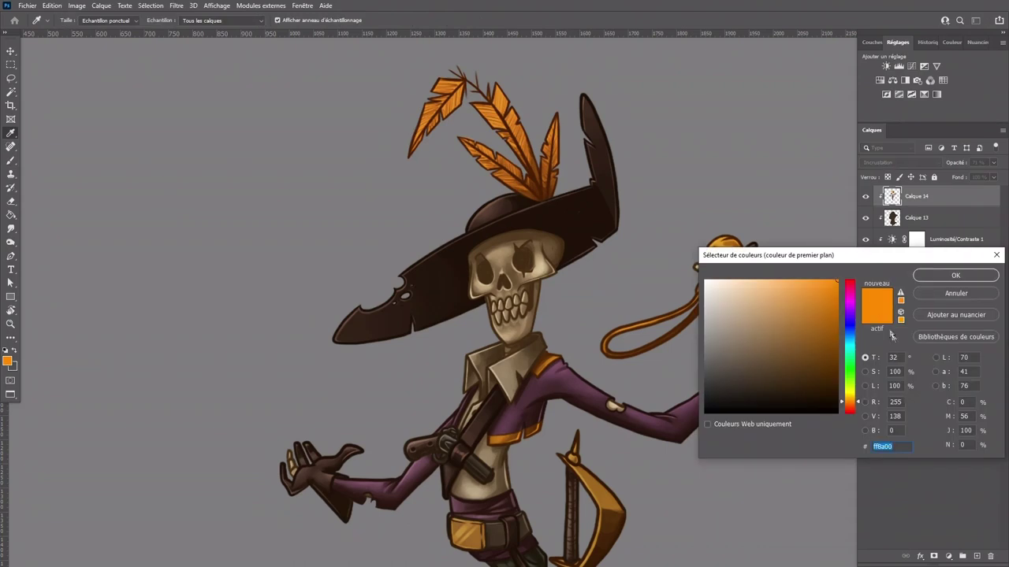
click(851, 356)
click(762, 371)
click(777, 356)
click(951, 279)
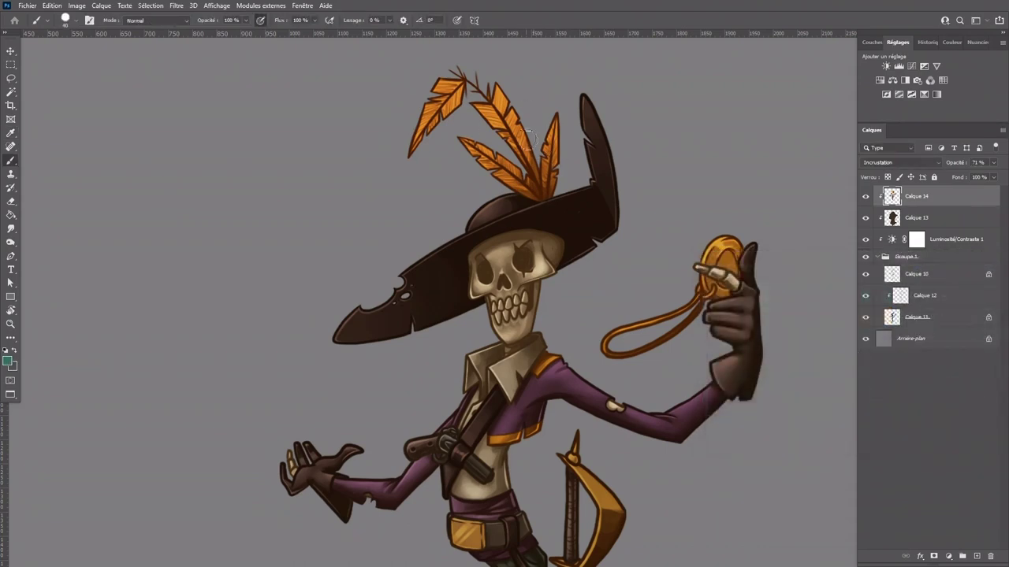
mouse_move(412, 142)
mouse_down()
mouse_move(445, 88)
mouse_move(465, 91)
mouse_up()
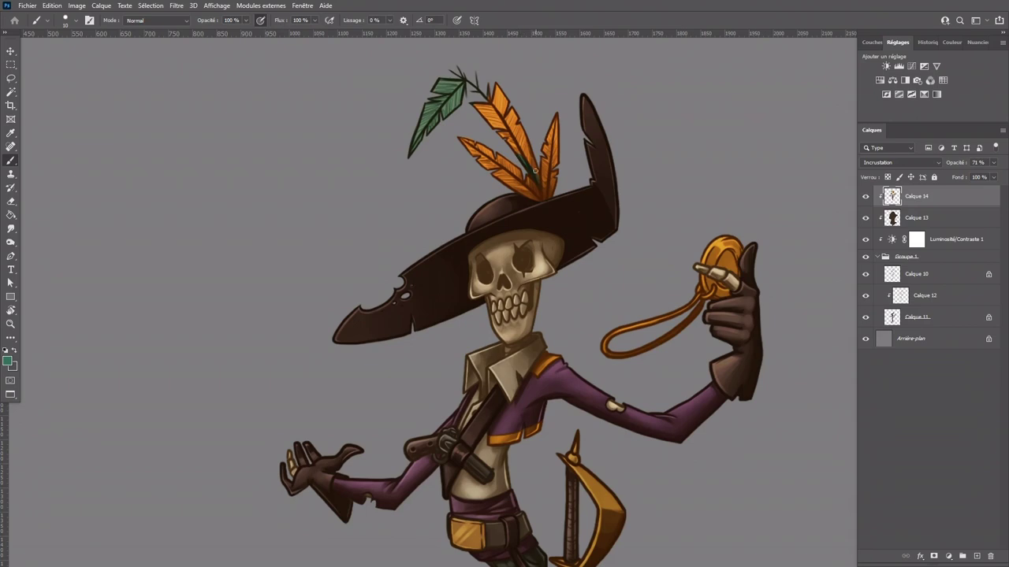
Step: Paint the rest of the longest feather green, from its base on the hat up along the stem, varying the brush size
key(ctrl+plus)
drag(557, 145, 457, 265)
key(ctrl+plus)
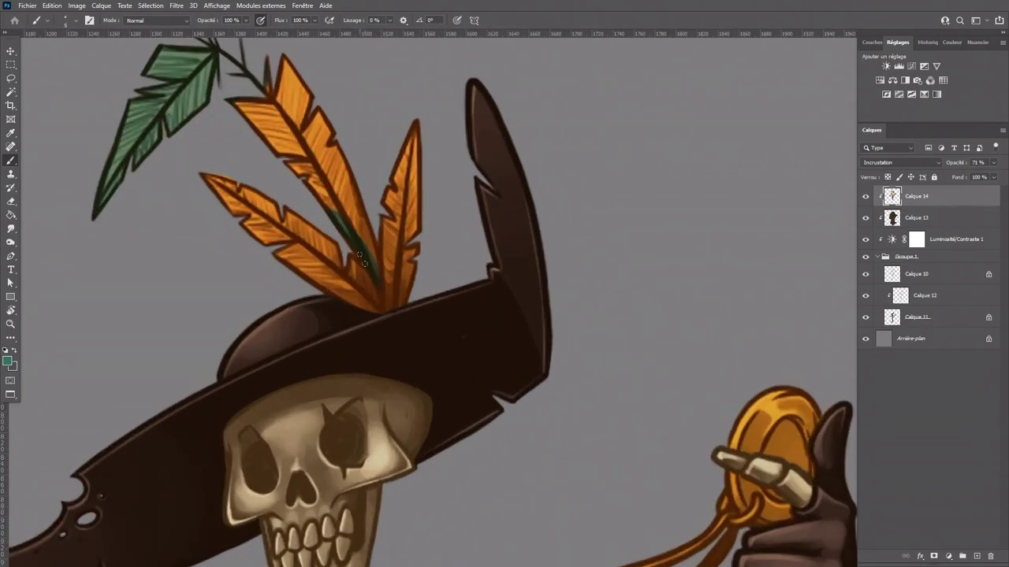
drag(370, 262, 369, 228)
drag(377, 271, 378, 280)
key(bracketright)
mouse_move(362, 238)
mouse_down()
mouse_move(287, 134)
mouse_move(296, 173)
mouse_move(315, 92)
mouse_up()
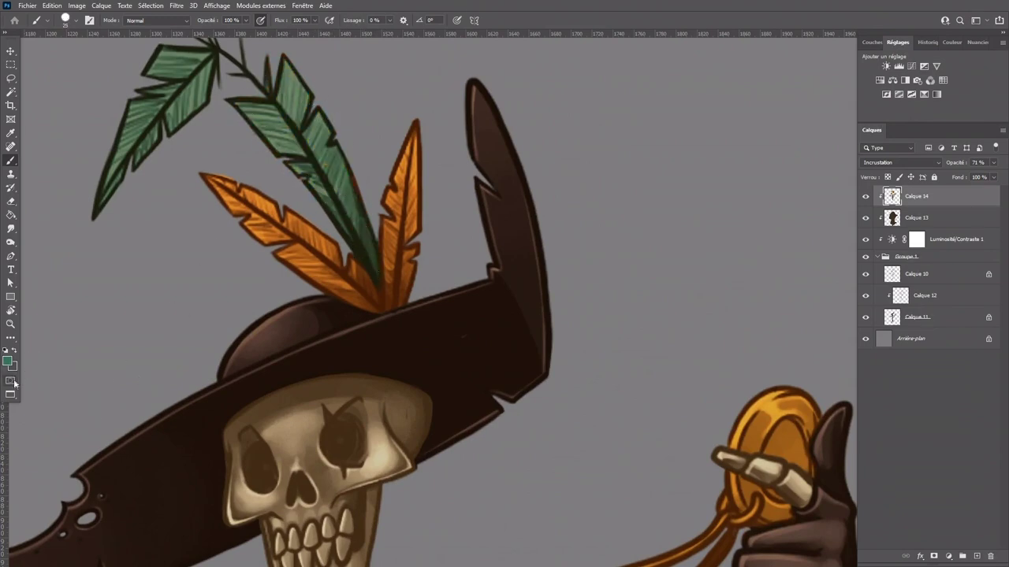
Step: Try crimson #883a50, then set the more vivid #b42a51 and colour the short upright feather beside the hat's raised brim
drag(675, 488, 687, 223)
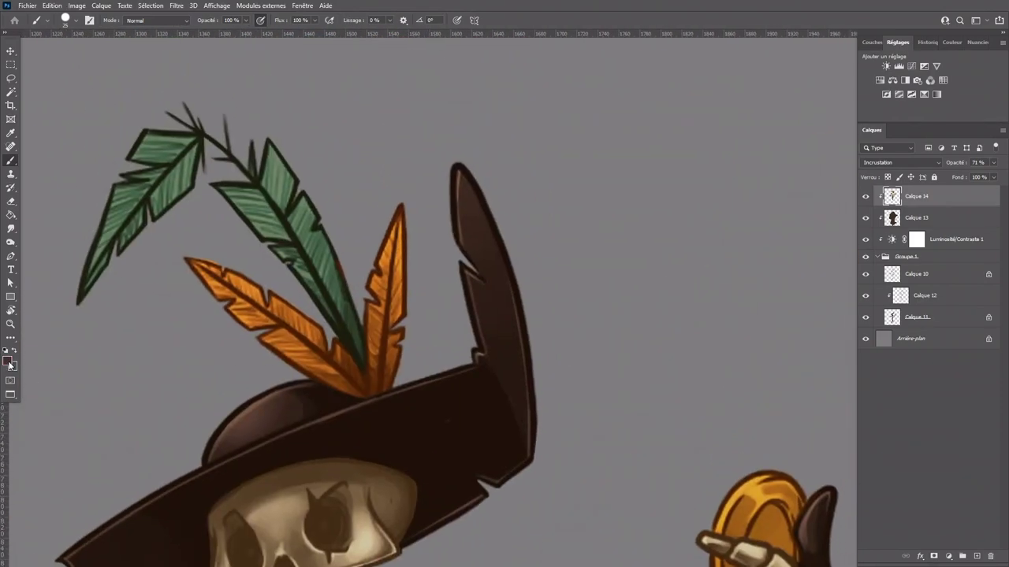
click(7, 362)
click(788, 341)
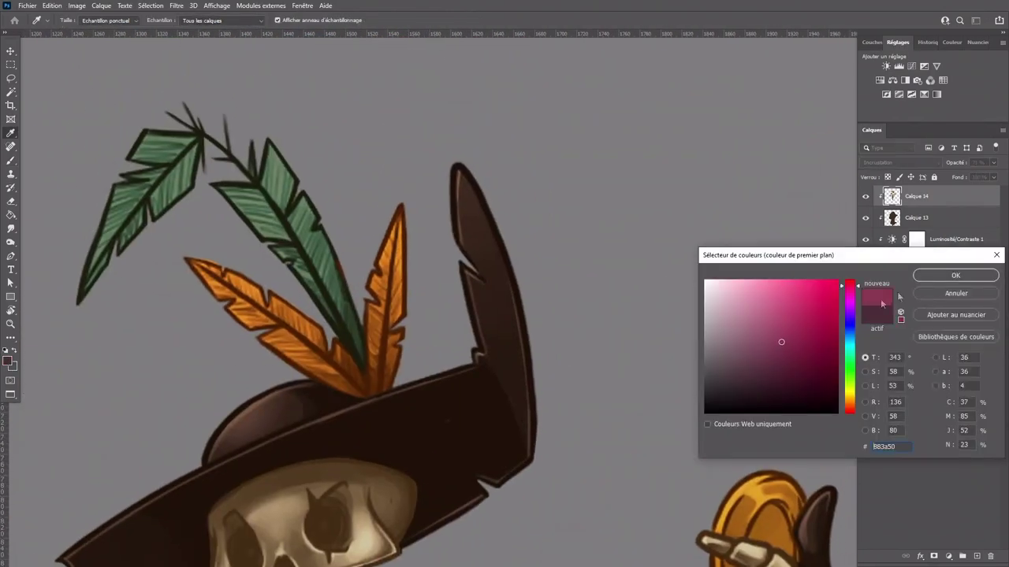
click(956, 274)
mouse_move(384, 367)
mouse_down()
mouse_move(384, 234)
mouse_move(397, 352)
mouse_move(387, 343)
mouse_move(390, 229)
mouse_move(389, 367)
mouse_move(371, 328)
mouse_move(370, 392)
mouse_up()
click(7, 364)
click(806, 319)
click(948, 277)
Step: Smudge away the orange remnant along the green feather's edge using a hard round brush at 65% intensity
key(bracketleft)
key(bracketleft)
key(bracketleft)
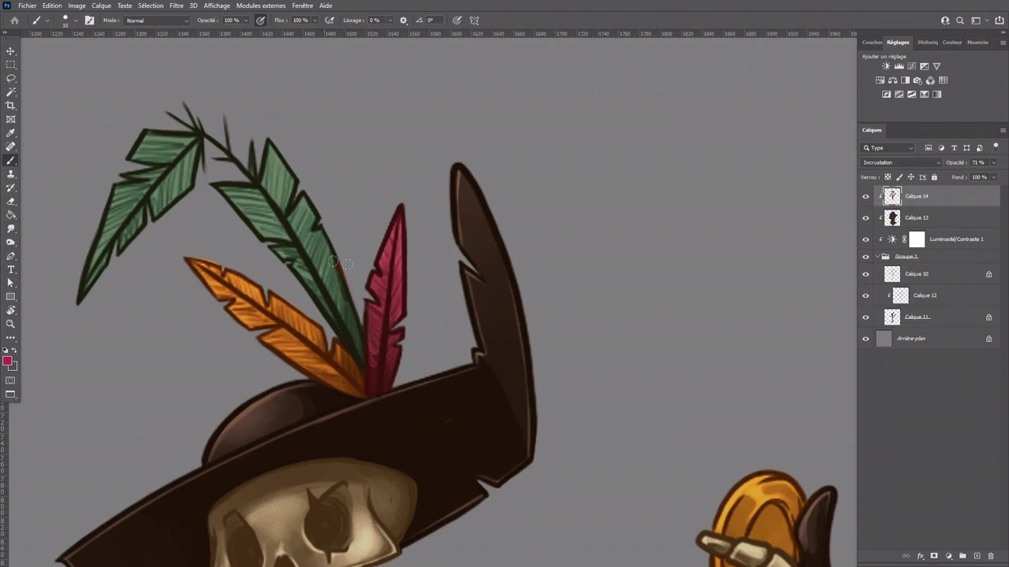
click(11, 229)
click(68, 20)
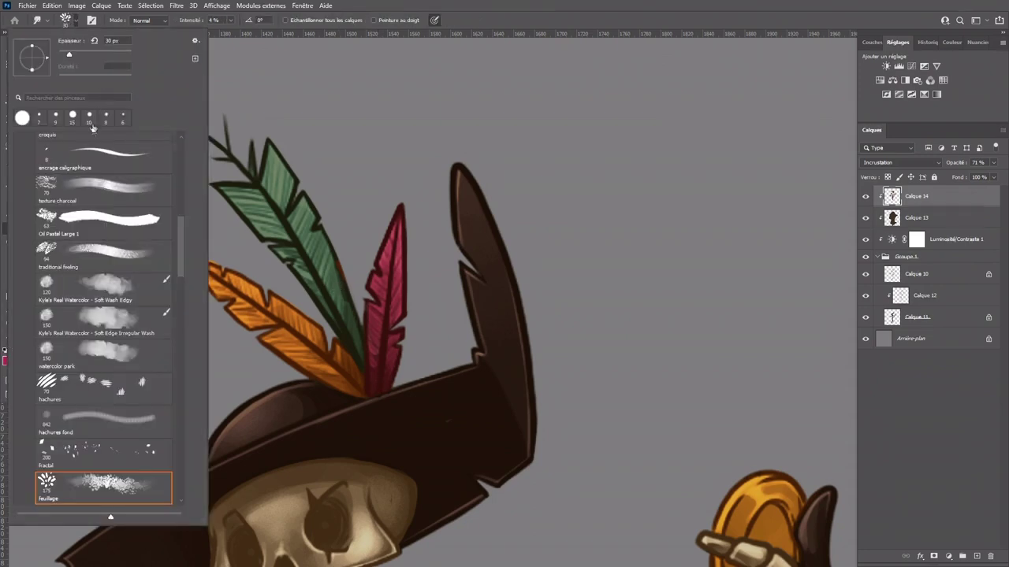
double_click(22, 118)
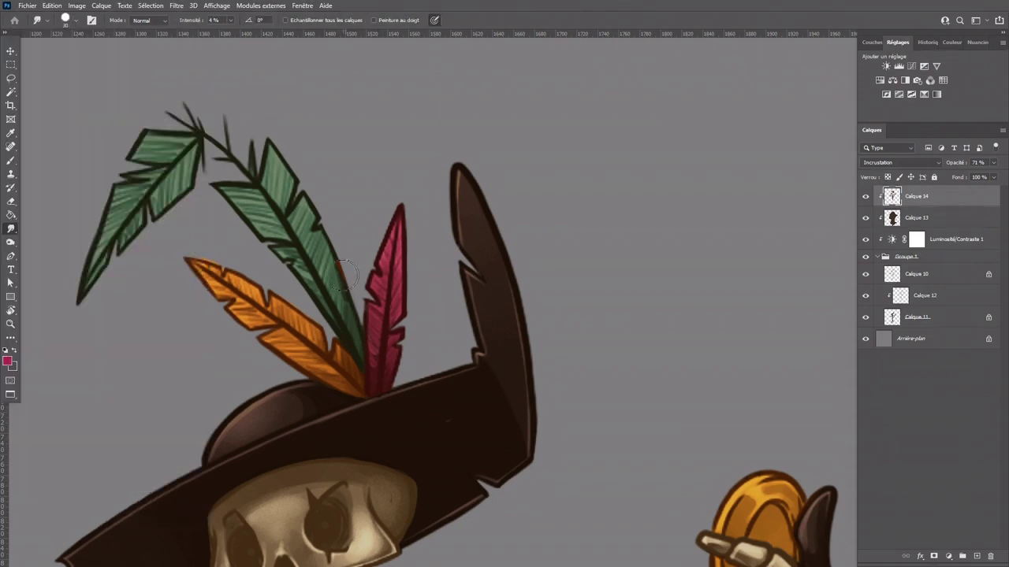
click(230, 22)
click(265, 35)
mouse_move(345, 262)
mouse_down()
mouse_move(340, 282)
mouse_move(349, 247)
mouse_up()
Step: Unlock the transparent pixels of Calque 11, then return to Calque 14 with a smaller Smudge brush
click(11, 160)
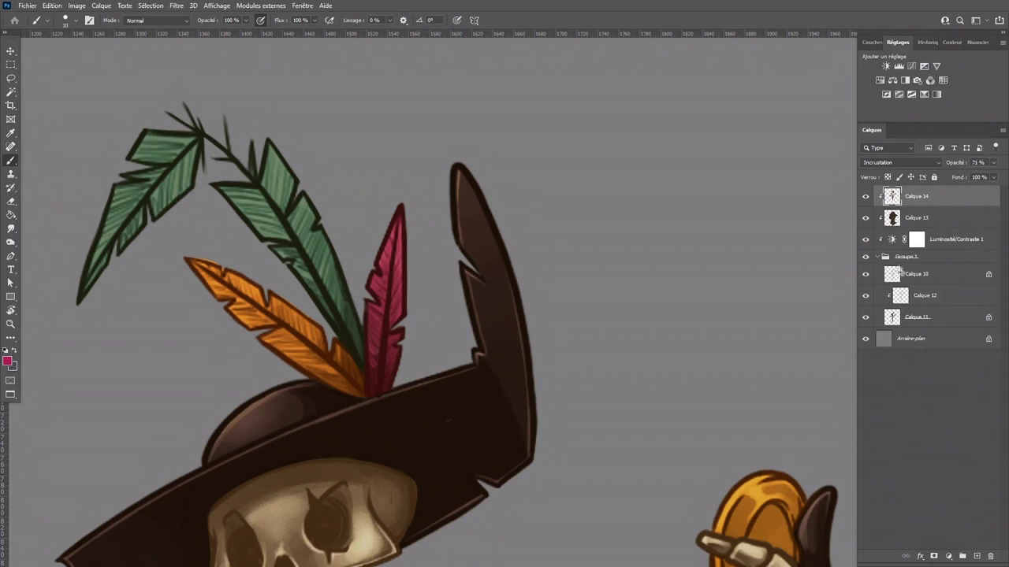
click(893, 315)
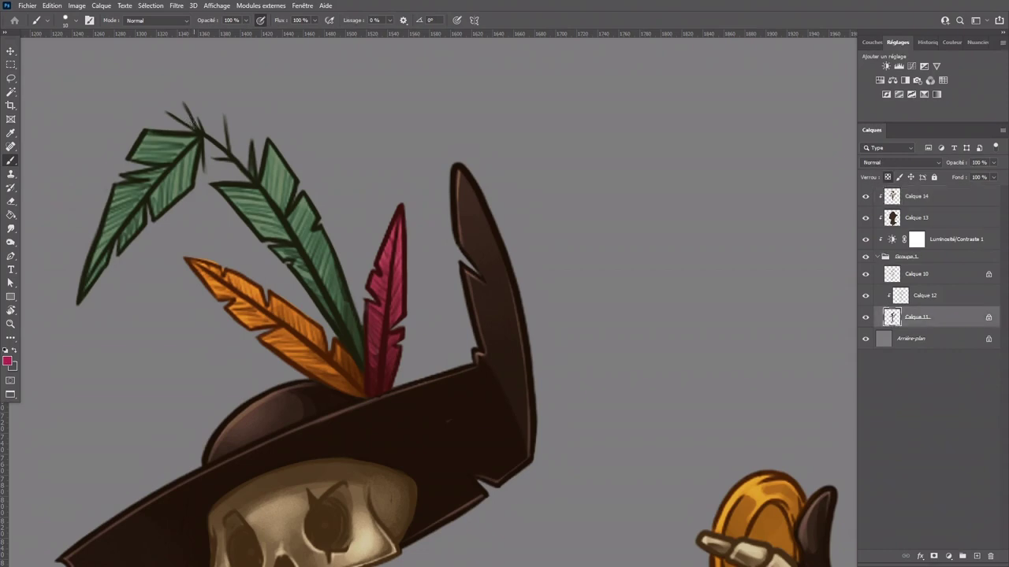
click(888, 177)
click(11, 228)
click(916, 196)
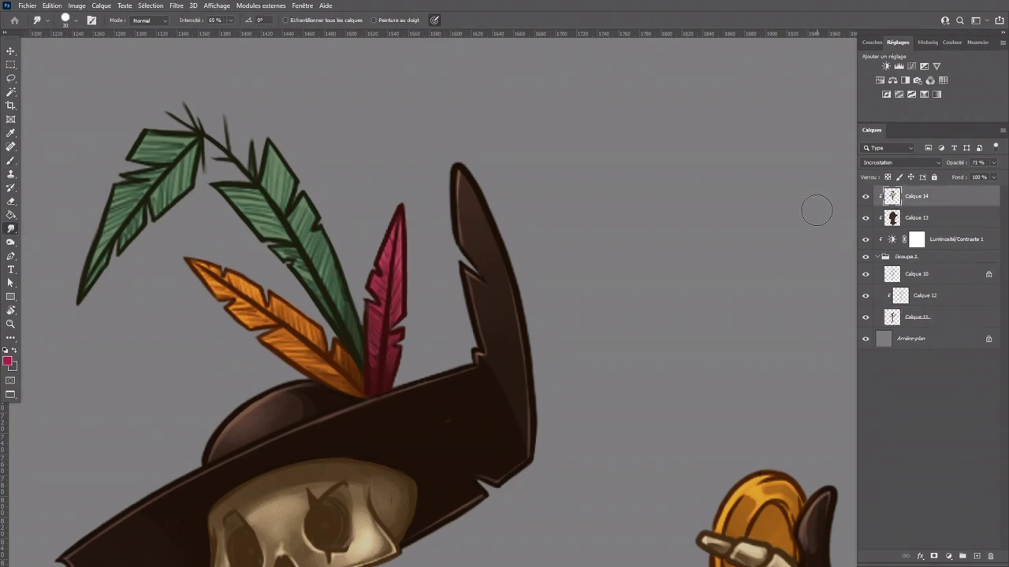
key(bracketleft)
key(bracketleft)
key(bracketleft)
Step: Sample the green feather's colour and adjust it to the dark teal #396561 as foreground colour
key(ctrl+minus)
key(ctrl+minus)
key(ctrl+minus)
drag(588, 451, 599, 381)
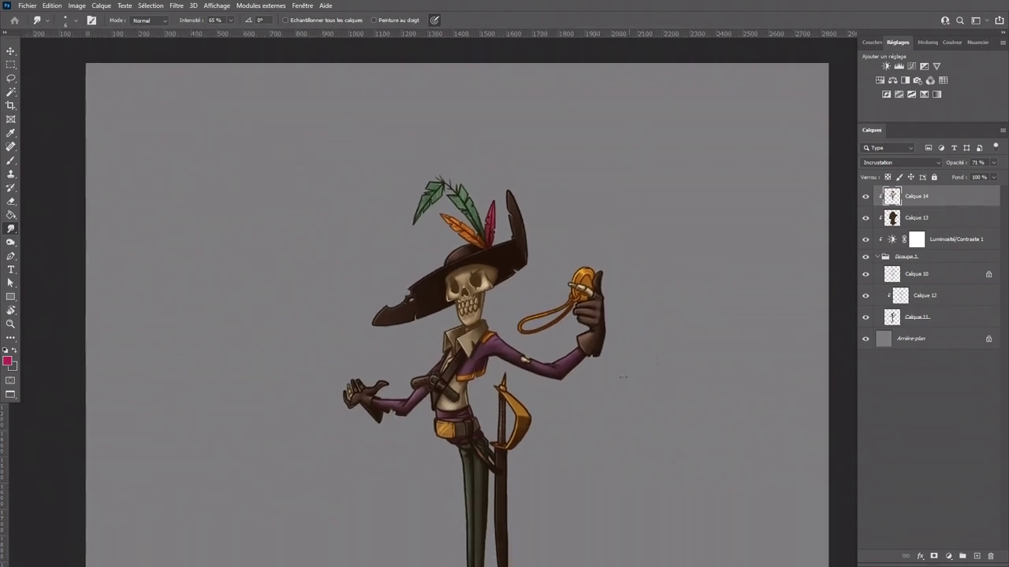
click(8, 362)
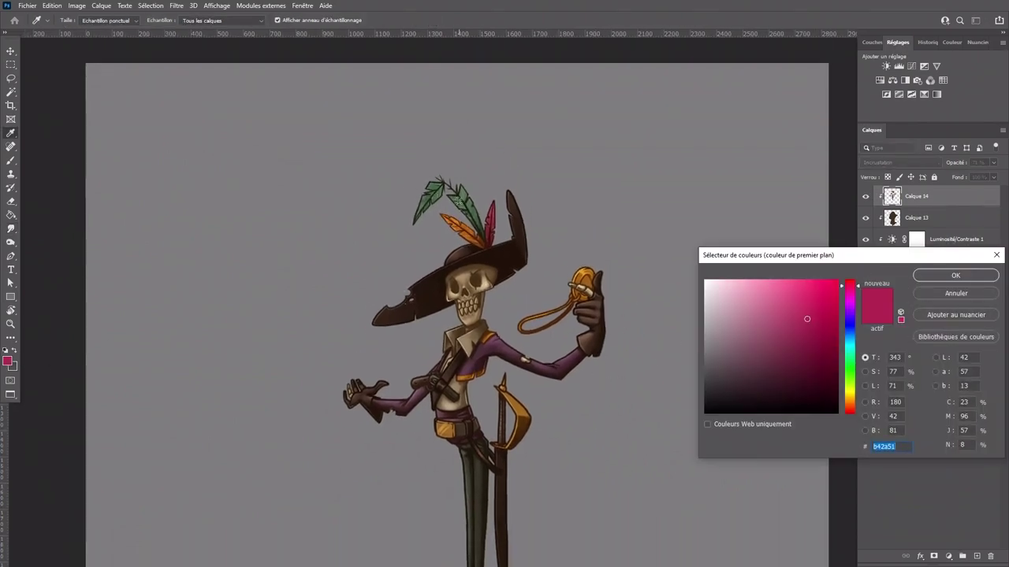
click(440, 227)
drag(849, 376, 850, 347)
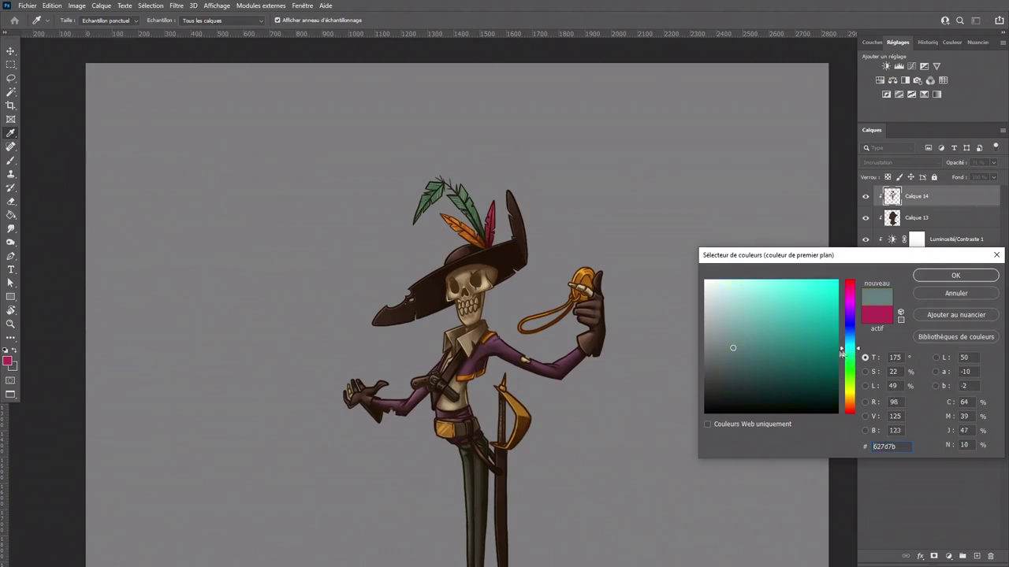
click(951, 277)
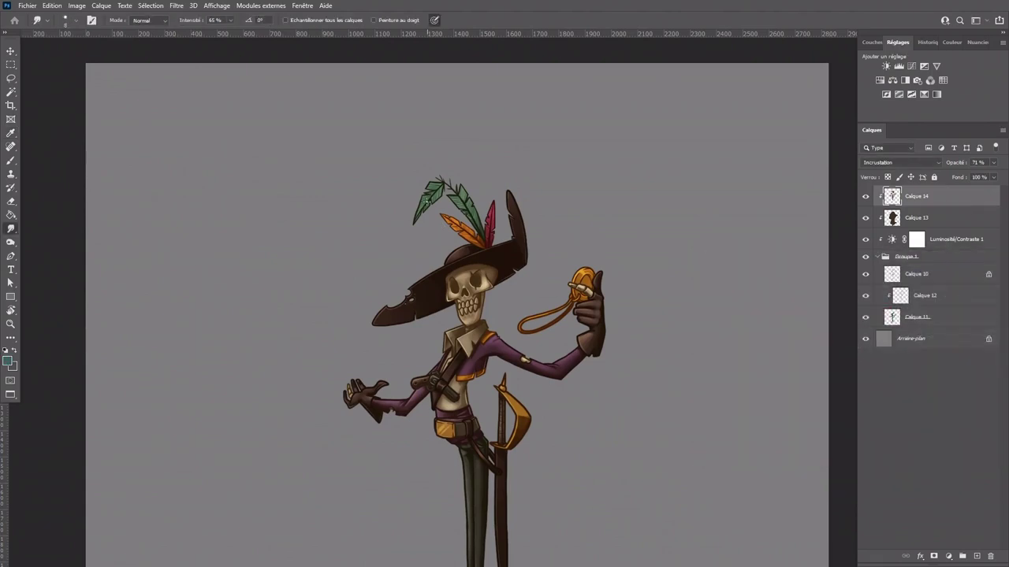
Step: Switch to the Brush at a much larger size and paint the long green feather with the dark teal
key(bracketright)
key(b)
key(bracketright)
key(bracketright)
key(bracketright)
key(bracketright)
key(bracketright)
key(bracketright)
key(bracketright)
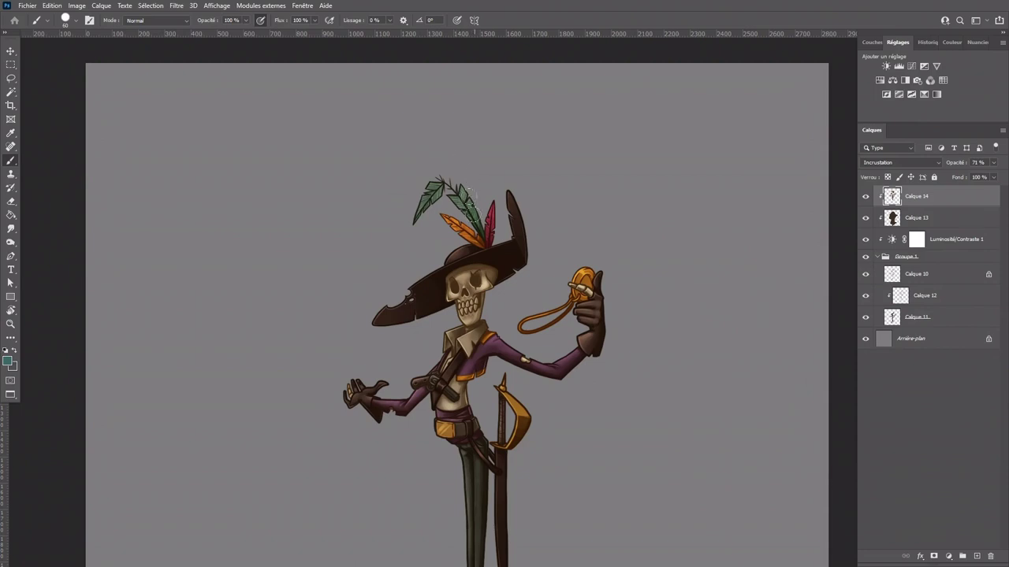
mouse_move(472, 200)
mouse_down()
mouse_move(468, 189)
mouse_move(468, 211)
mouse_up()
Step: Shift the teal's hue to #396065, set a more saturated turquoise and repaint the long curved feather with it
click(11, 364)
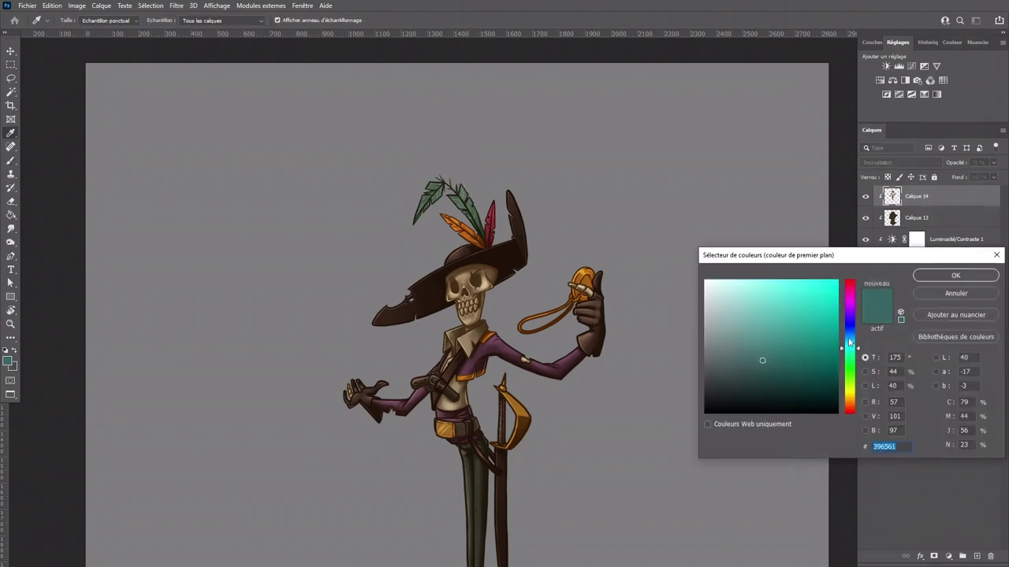
click(955, 273)
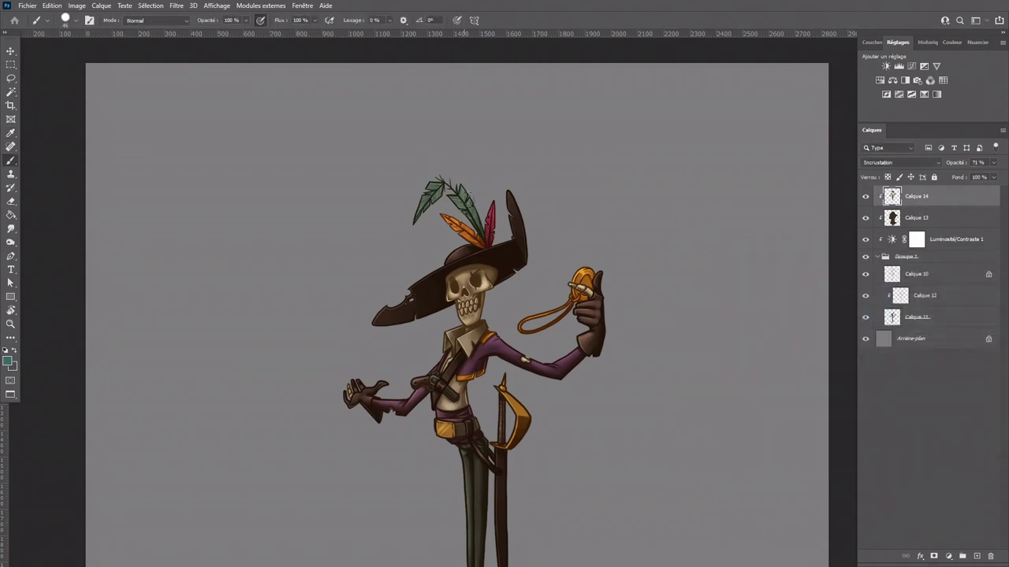
click(8, 361)
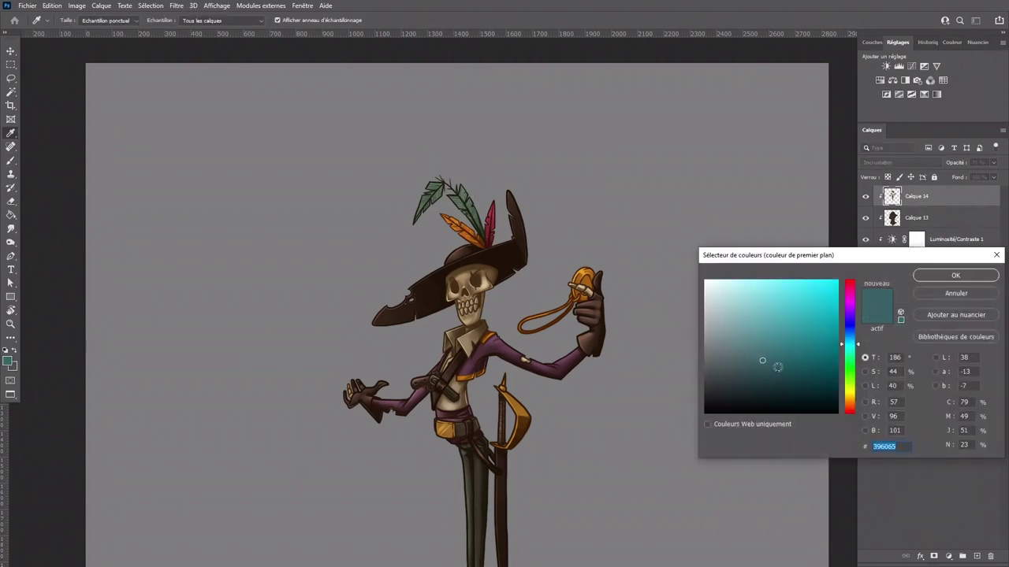
click(800, 353)
click(955, 275)
mouse_move(454, 189)
mouse_down()
mouse_move(465, 211)
mouse_move(483, 203)
mouse_move(480, 229)
mouse_up()
key(ctrl+plus)
key(ctrl+minus)
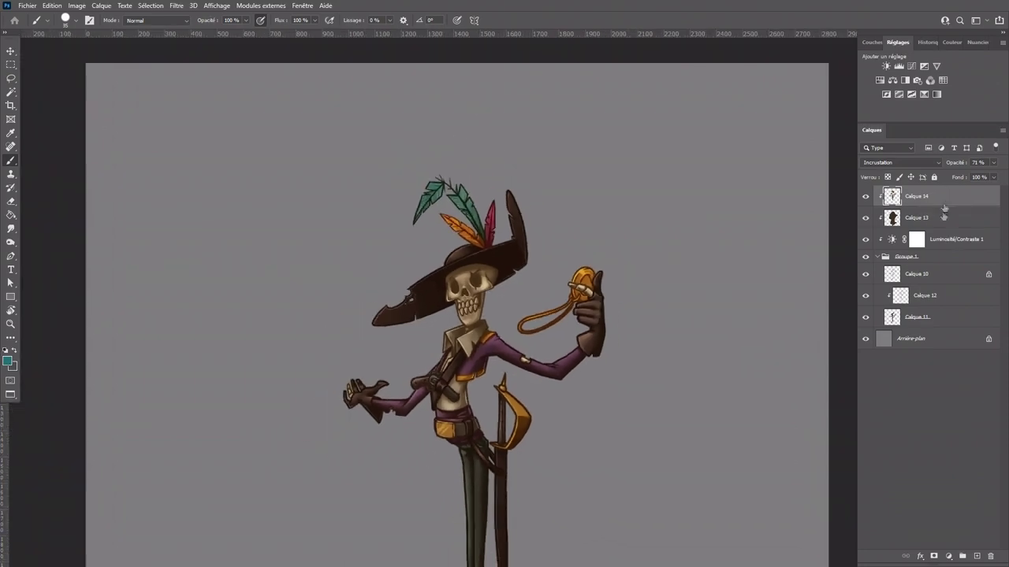
Step: Compare the drawing without the brightness/contrast adjustment, group all character layers and add a new layer clipped to that group
click(865, 239)
click(865, 239)
click(876, 258)
shift+click(954, 257)
drag(954, 257, 962, 558)
click(976, 556)
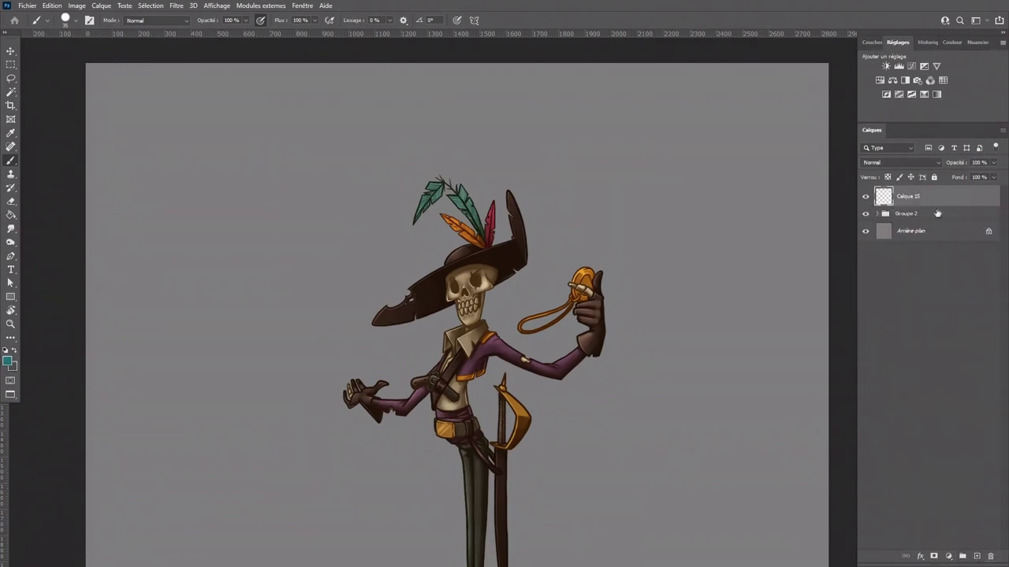
alt+click(947, 205)
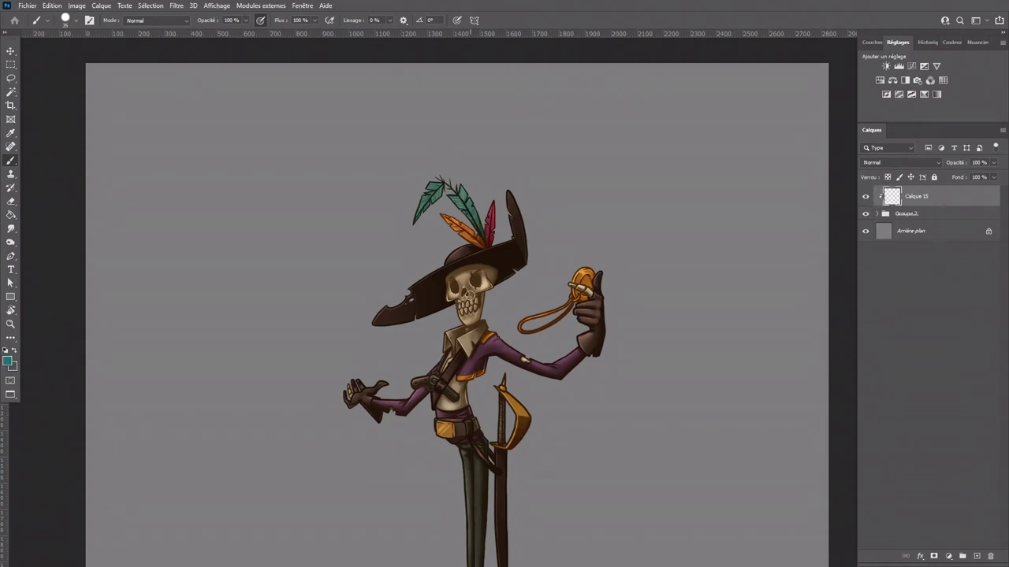
Step: Sample the skull's brown and choose a very dark brown as the painting colour
scroll(469, 299, up, 10)
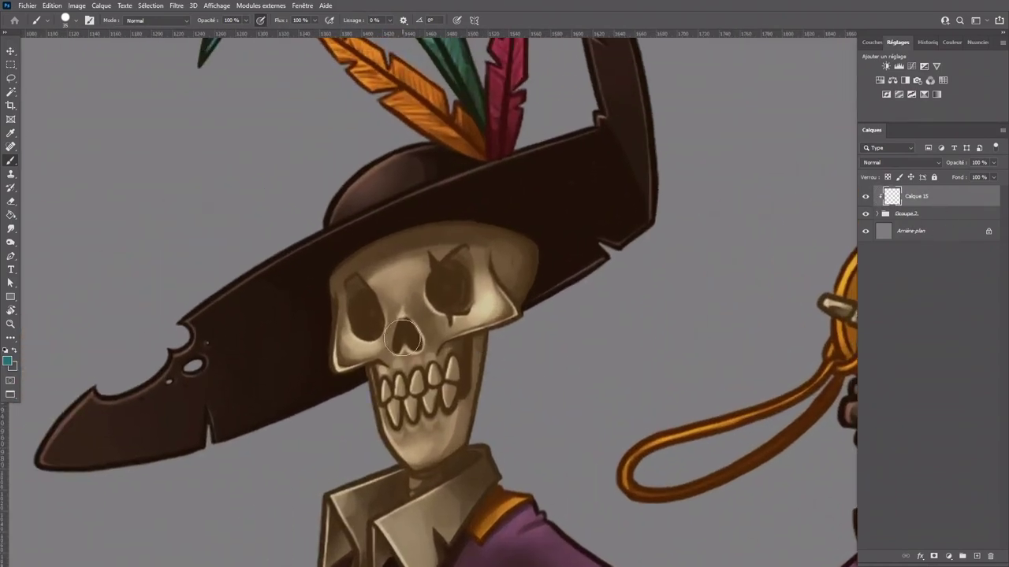
key(i)
click(9, 361)
click(435, 293)
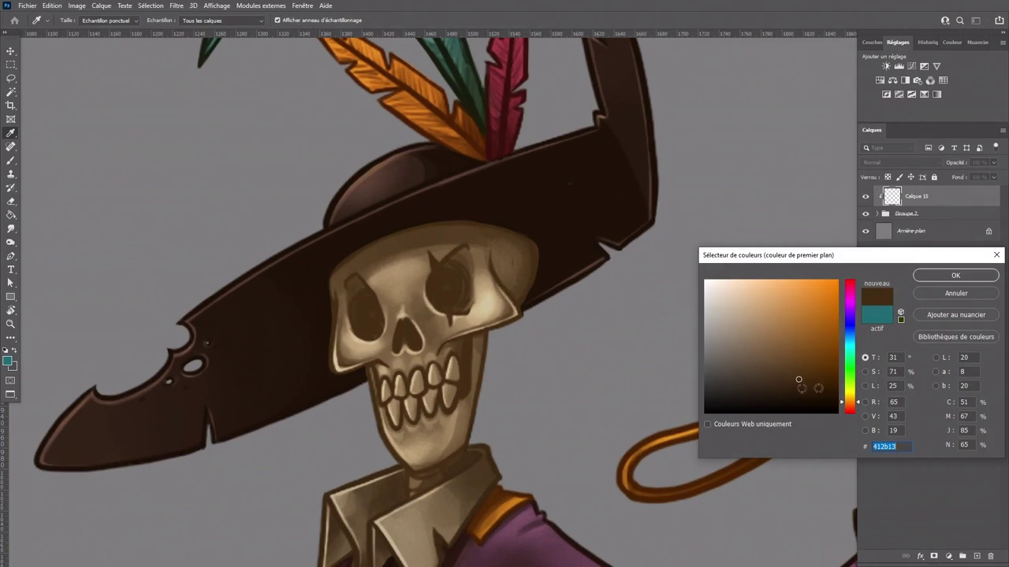
click(955, 275)
Step: Darken the inside of both eye sockets with a progressively smaller brush, leaving the deepest tone in the centre
key(b)
key(bracketleft)
key(bracketleft)
key(bracketleft)
mouse_move(444, 292)
mouse_down()
mouse_move(439, 284)
mouse_move(450, 297)
mouse_move(457, 289)
mouse_move(455, 274)
mouse_up()
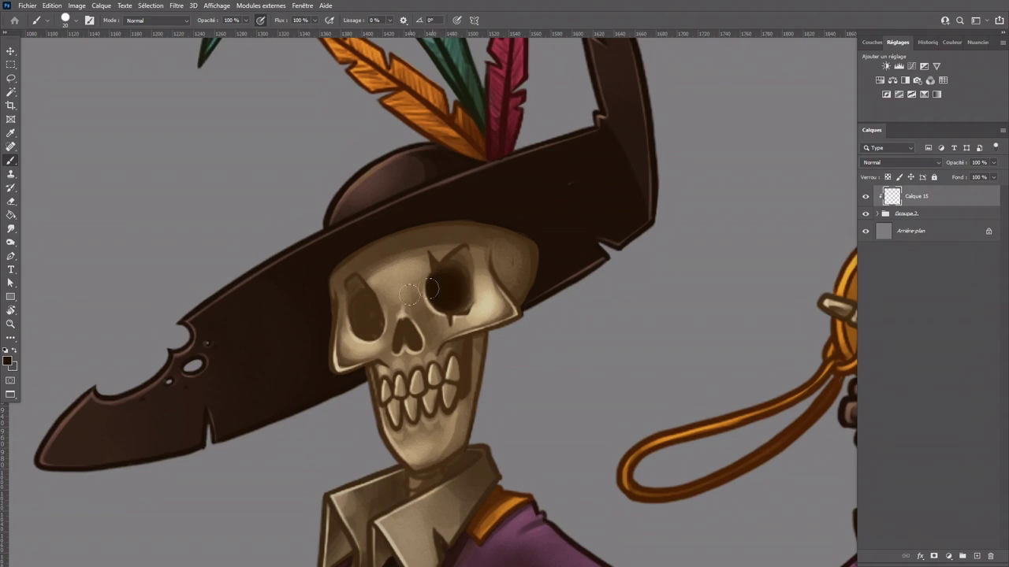
key(bracketleft)
mouse_move(368, 303)
mouse_down()
mouse_move(371, 329)
mouse_move(370, 303)
mouse_up()
key(bracketleft)
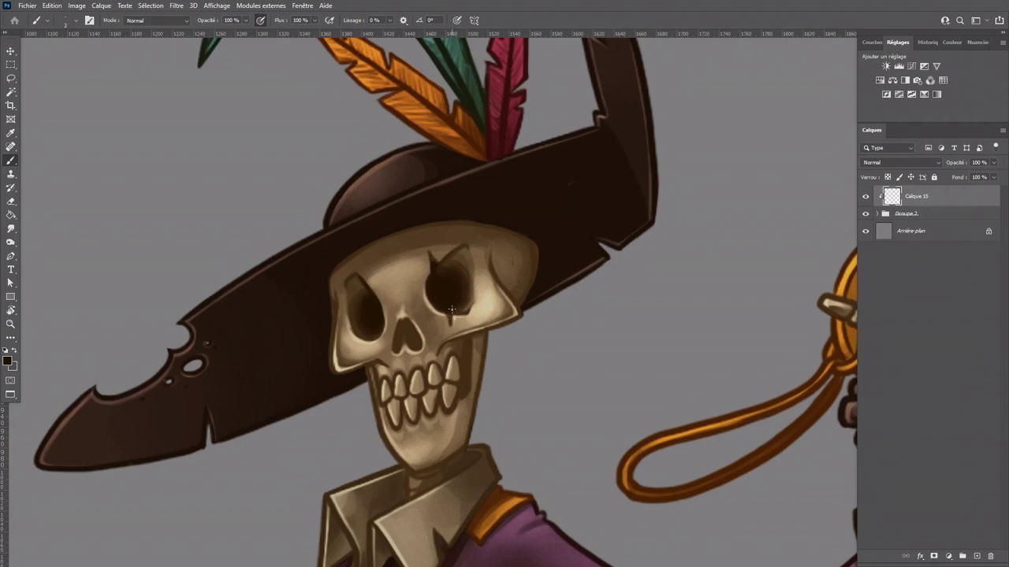
Step: Paint over the harsh outlines of the skull's jaw and cheekbone with sampled bone tones and a fine brush
key(ctrl+minus)
scroll(502, 337, up, 2)
alt+click(480, 375)
key(alt)
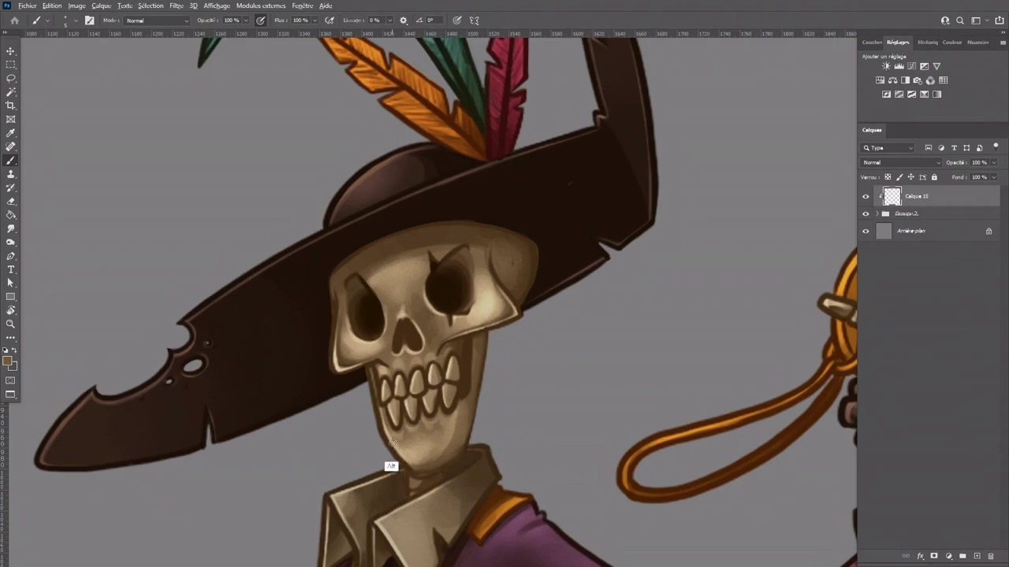
alt+click(323, 308)
alt+click(370, 371)
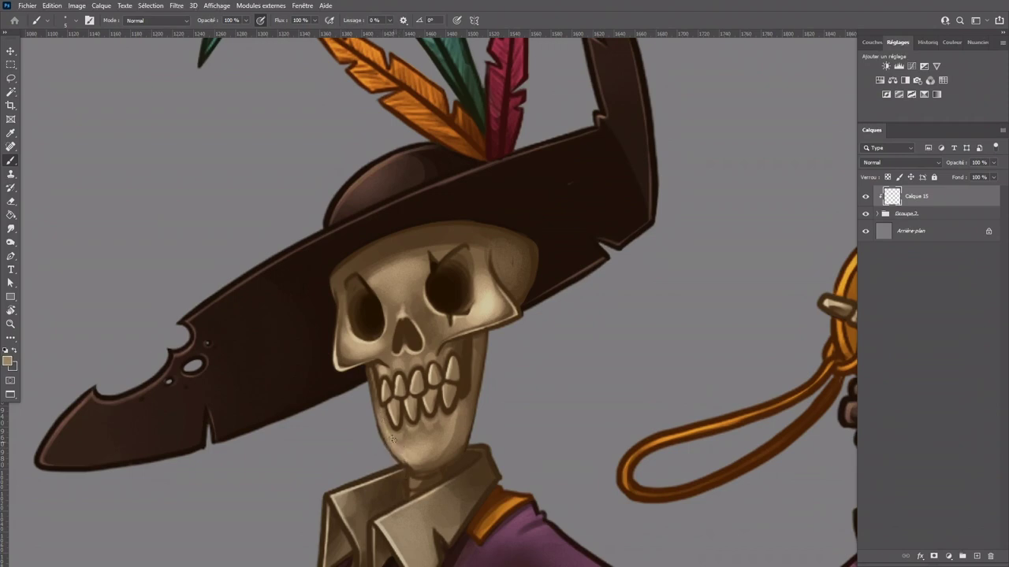
Step: Refine the upper and lower teeth and their gaps with thin strokes of sampled bone and brown tones
alt+click(410, 386)
mouse_move(405, 400)
mouse_down()
mouse_move(410, 419)
mouse_move(444, 409)
mouse_move(447, 360)
mouse_move(430, 383)
mouse_move(431, 365)
mouse_up()
key(ctrl+z)
alt+click(436, 405)
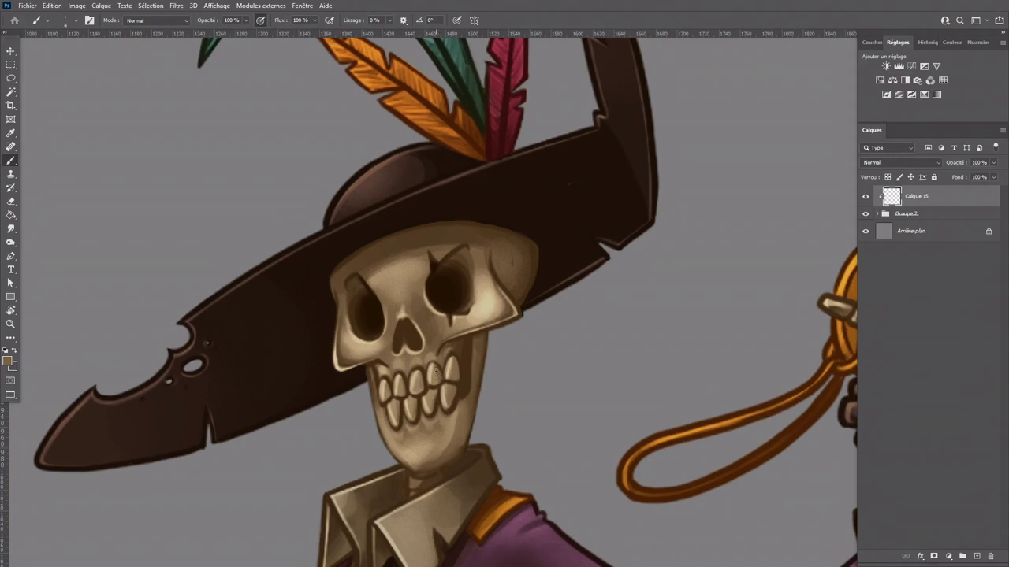
mouse_move(450, 402)
mouse_down()
mouse_move(448, 410)
mouse_move(454, 393)
mouse_up()
mouse_move(405, 394)
mouse_down()
mouse_move(405, 381)
mouse_move(384, 383)
mouse_up()
drag(396, 426, 400, 412)
drag(432, 413, 437, 393)
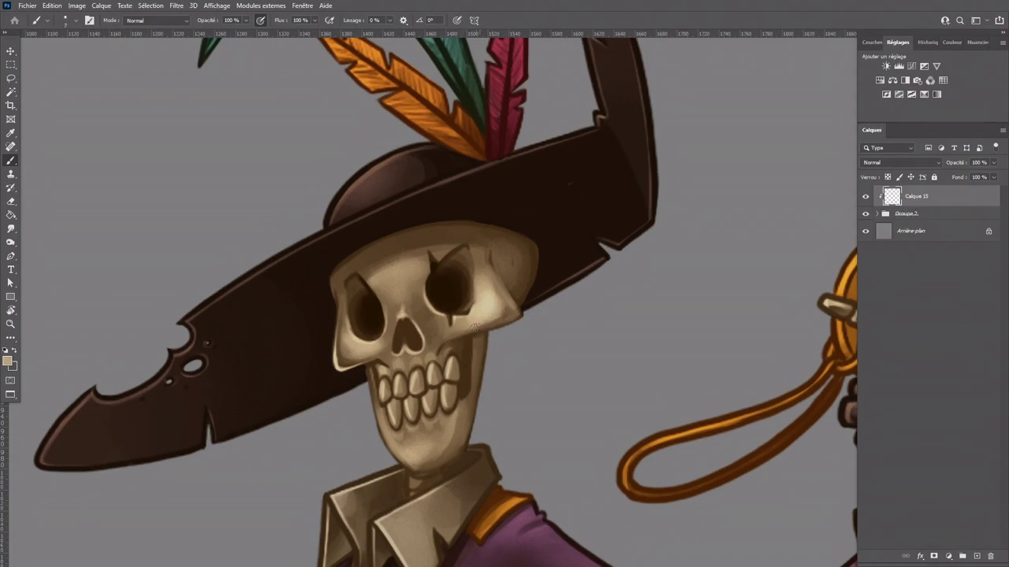
Step: Soften the outline between the cheekbone and temple beside the larger eye socket using sampled bone tones
key(alt)
alt+click(517, 304)
alt+click(531, 290)
drag(511, 299, 487, 256)
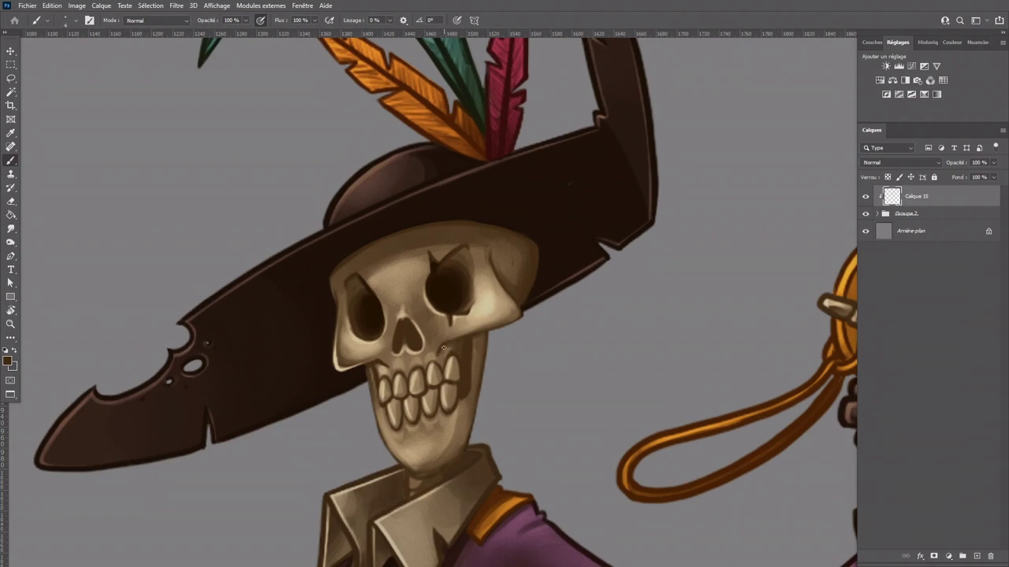
Step: Undo a stroke on the cheekbone and darken the jaw hollow behind the teeth with a sampled dark brown
alt+click(487, 333)
drag(503, 286, 519, 315)
key(ctrl+z)
alt+click(520, 313)
mouse_move(462, 369)
mouse_down()
mouse_move(461, 395)
mouse_move(467, 378)
mouse_up()
drag(469, 339, 468, 367)
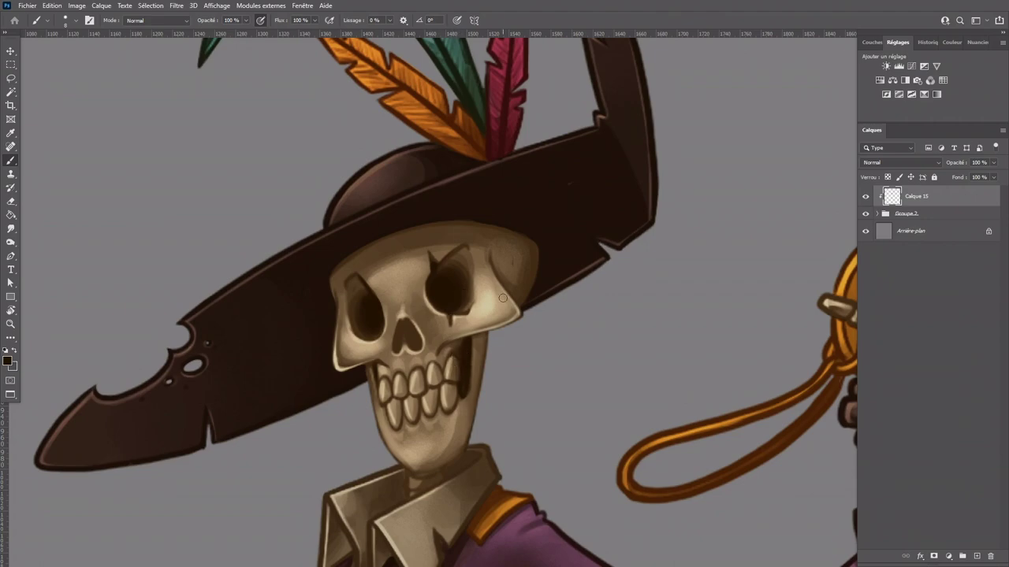
Step: Deepen the shadows around the teeth and inside the nose cavity with sampled dark browns, varying the brush size
scroll(503, 298, down, 2)
scroll(484, 295, up, 2)
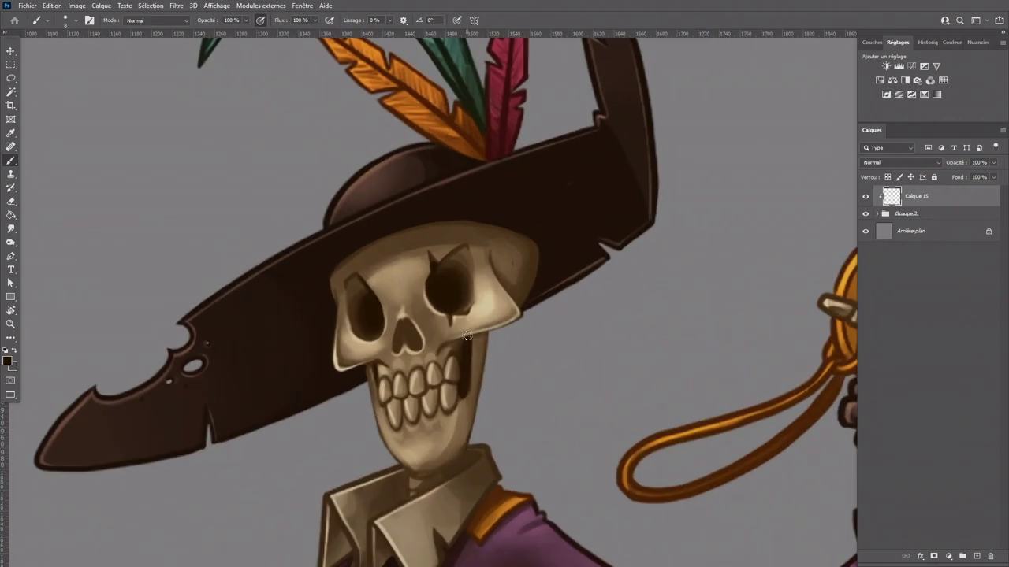
alt+click(354, 363)
key(bracketright)
key(bracketright)
mouse_move(398, 377)
mouse_down()
mouse_move(432, 369)
mouse_move(429, 405)
mouse_move(409, 401)
mouse_move(397, 423)
mouse_up()
key(ctrl+minus)
key(ctrl+plus)
alt+click(462, 401)
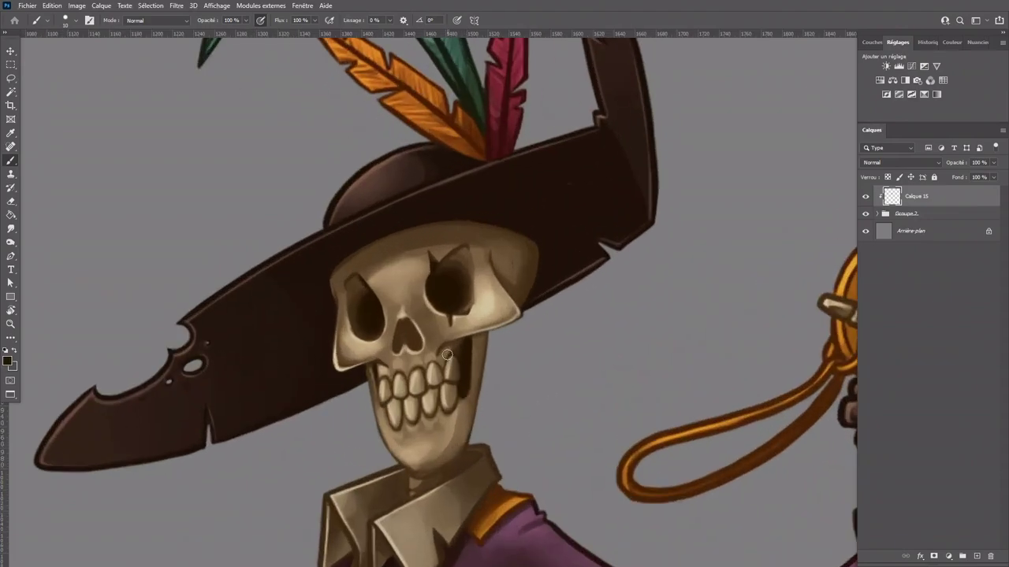
drag(455, 375, 458, 360)
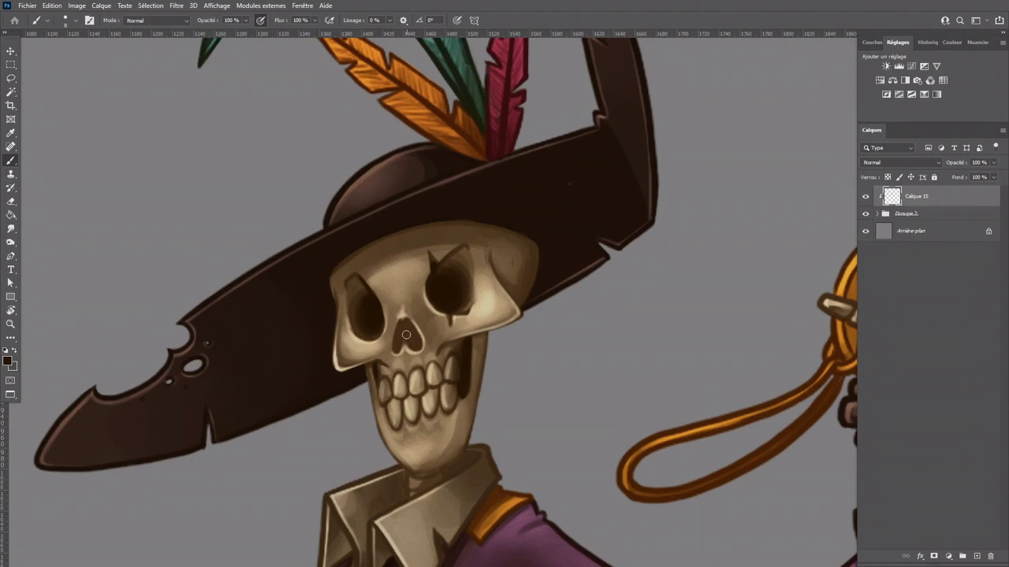
Step: Shade the side of the jaw with sampled browns, adjusting the brush size
key(ctrl+minus)
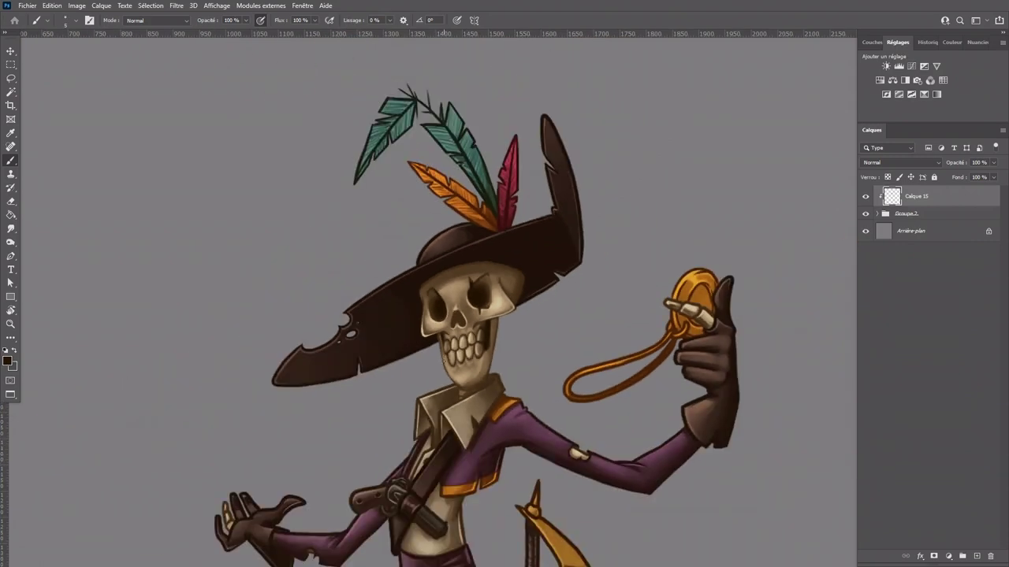
key(bracketright)
key(bracketright)
alt+click(480, 367)
key(bracketleft)
drag(483, 354, 481, 365)
alt+click(479, 384)
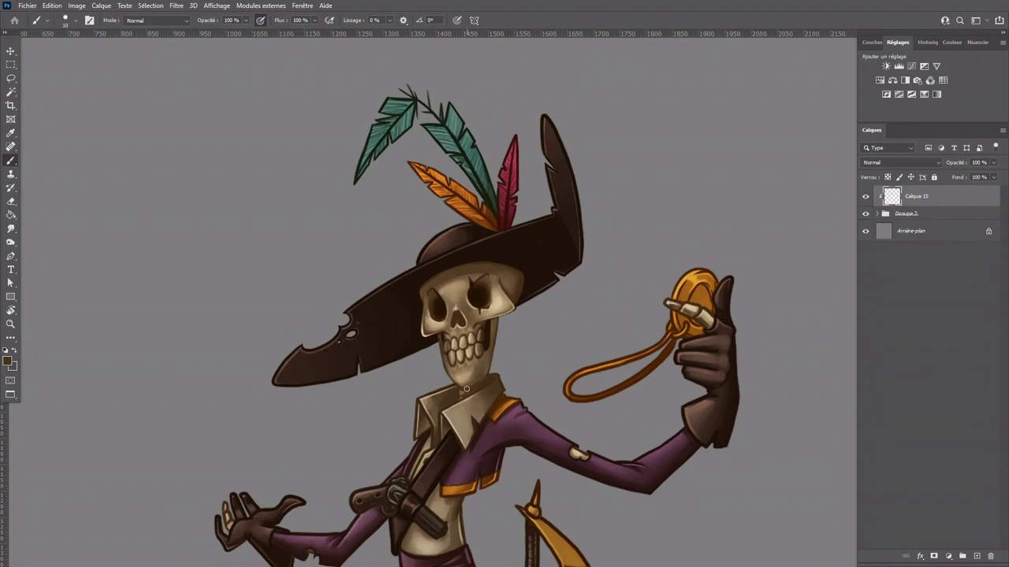
Step: Shade the chin and the neck above the collar with sampled bone and brown tones, varying the brush size
alt+click(481, 333)
key(bracketright)
key(bracketright)
key(bracketright)
alt+click(468, 375)
alt+click(471, 381)
key(bracketleft)
key(bracketleft)
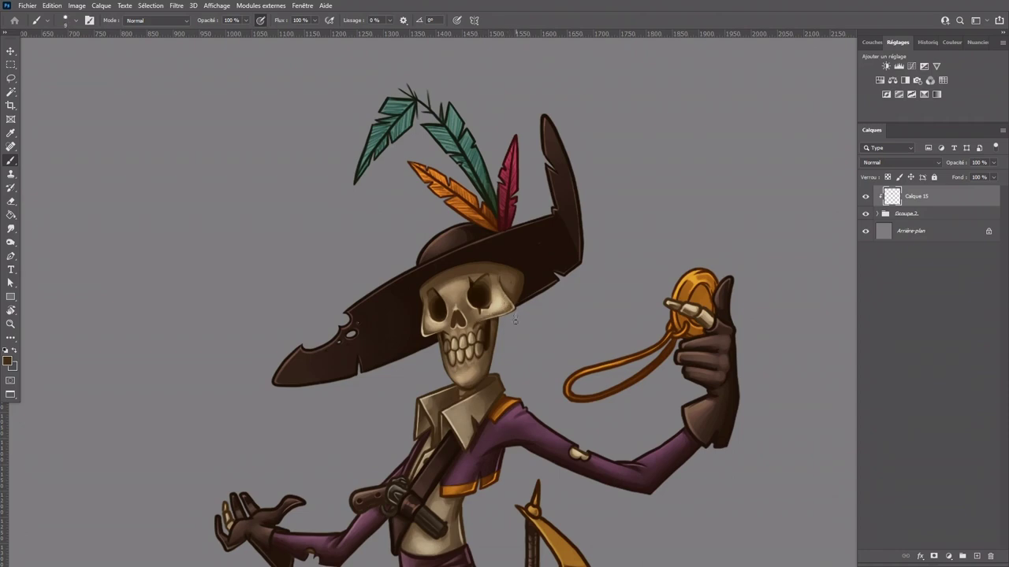
Step: Paint thin pale bone highlights along the jaw's edges and refine the contours around the nose, eye sockets and cheekbones
alt+click(496, 329)
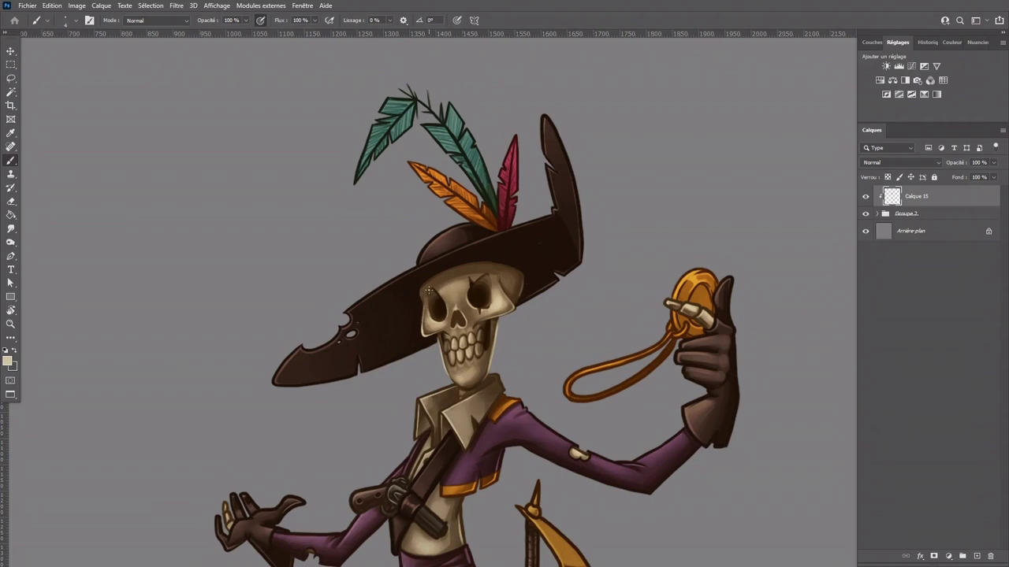
key(ctrl+plus)
alt+click(403, 321)
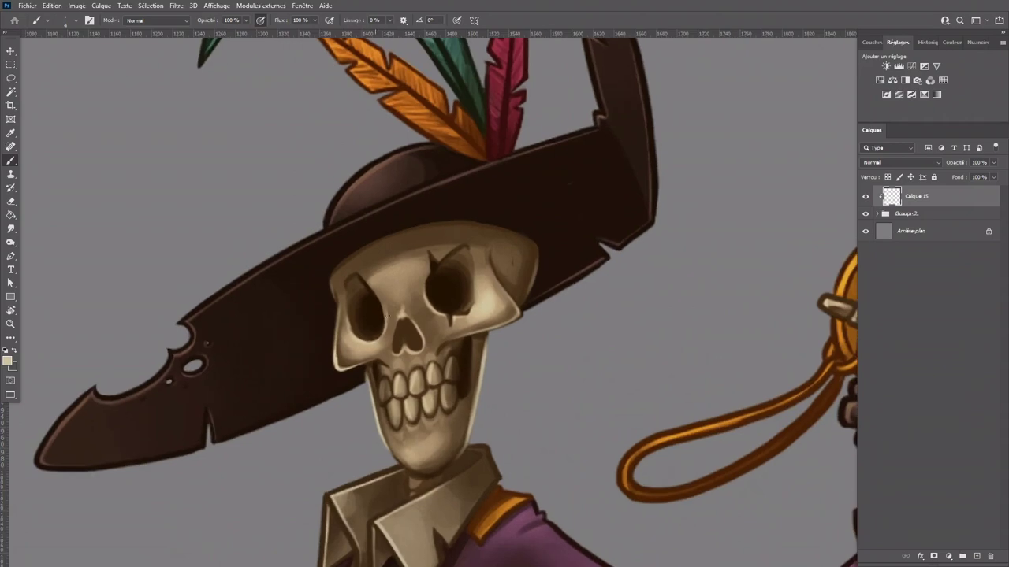
alt+click(382, 344)
alt+click(454, 318)
scroll(499, 210, down, 3)
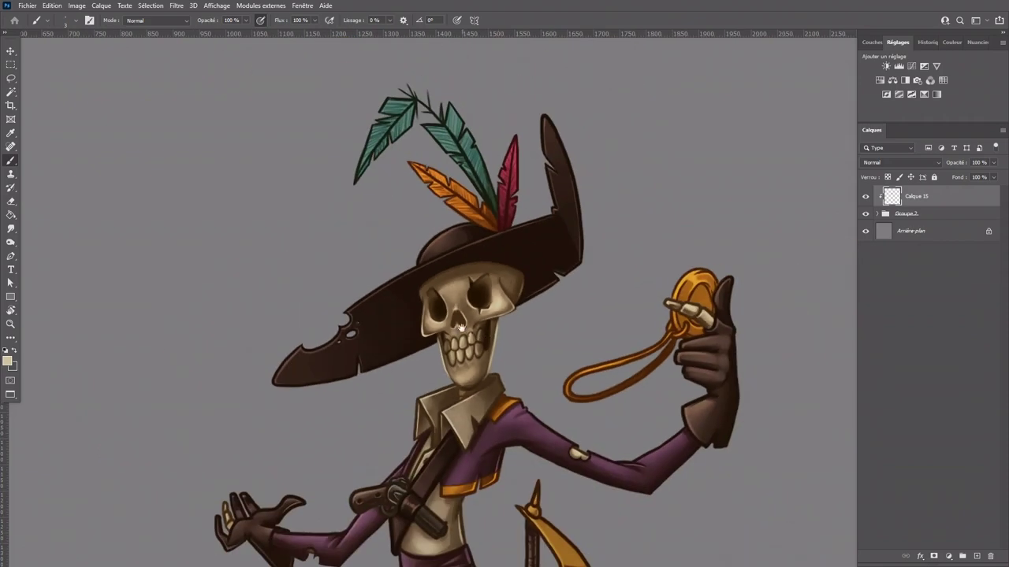
scroll(461, 327, up, 3)
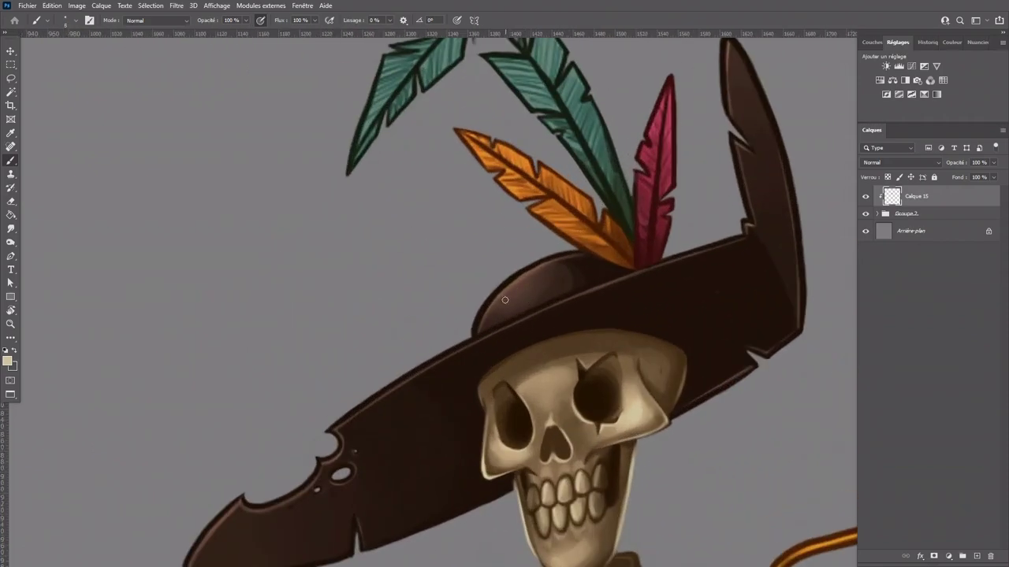
Step: Repaint the hat crown's outline and shading with sampled dark and reddish browns
key(alt)
alt+click(508, 298)
alt+click(595, 263)
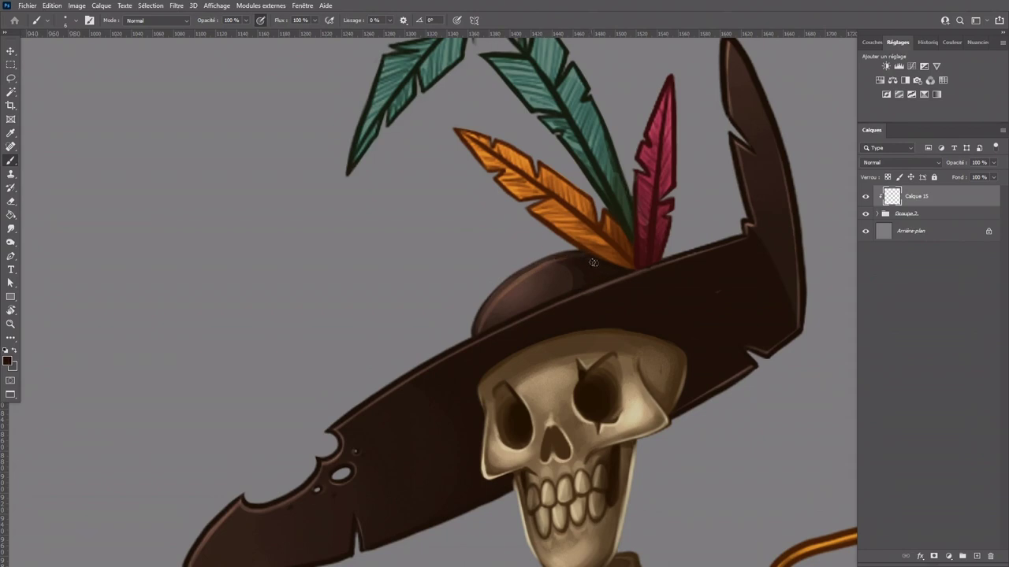
alt+click(506, 294)
Step: Smudge the hat crown's shading with the feuillage brush at 5% intensity and a reduced size
click(11, 229)
click(66, 19)
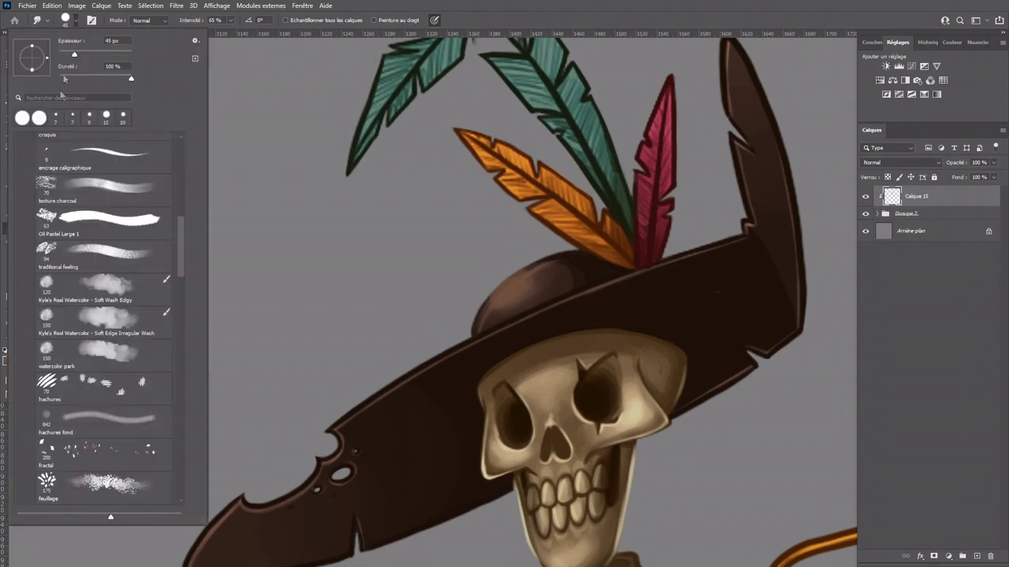
double_click(113, 487)
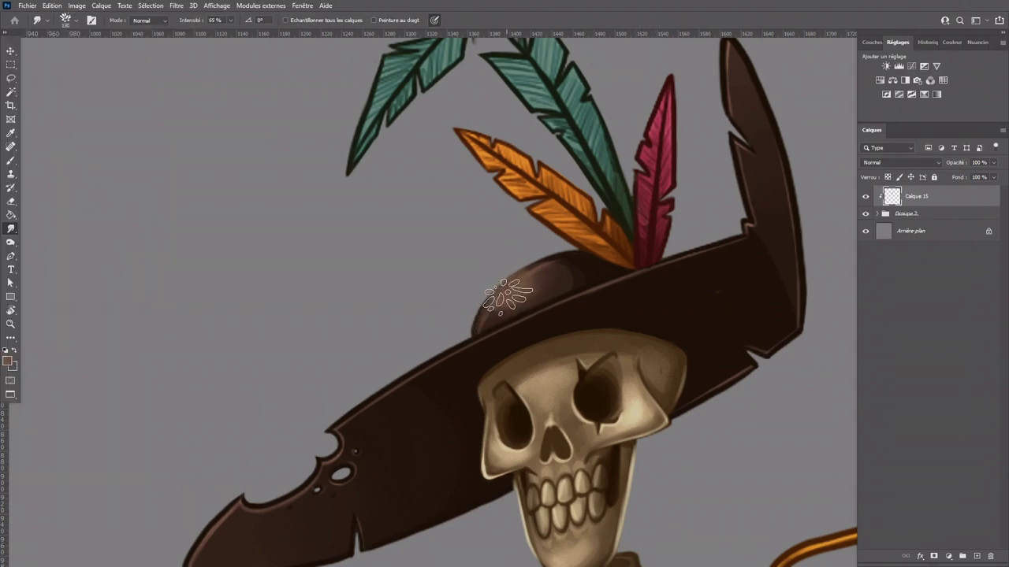
click(230, 20)
key(bracketleft)
key(bracketleft)
key(bracketleft)
key(bracketleft)
key(bracketleft)
mouse_move(490, 323)
mouse_down()
mouse_move(539, 277)
mouse_move(533, 271)
mouse_move(561, 269)
mouse_move(540, 293)
mouse_move(604, 269)
mouse_move(516, 306)
mouse_up()
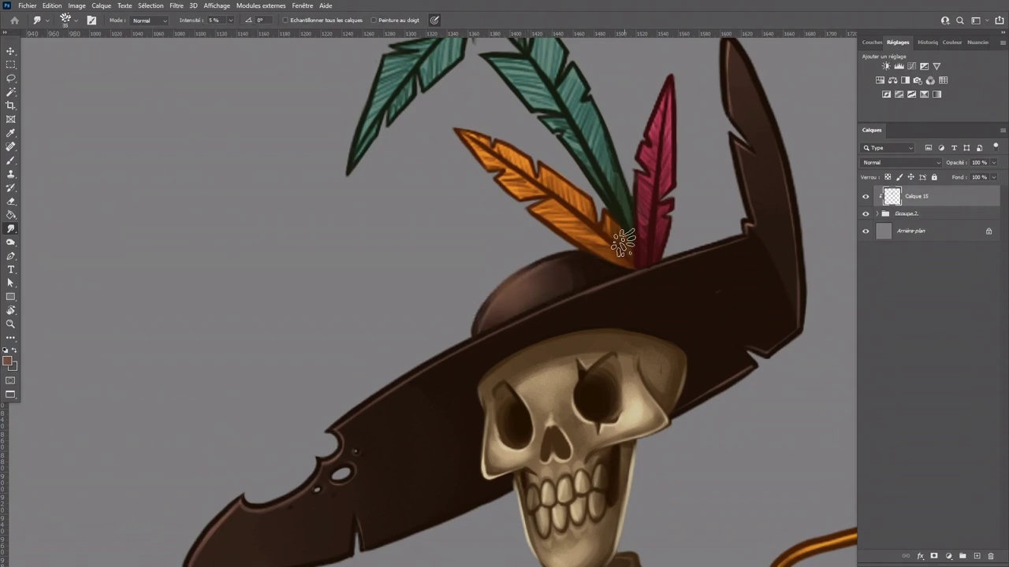
Step: Paint over the hat brim's upper outline beside the crown and its lower edge behind the skull with sampled dark browns
click(11, 160)
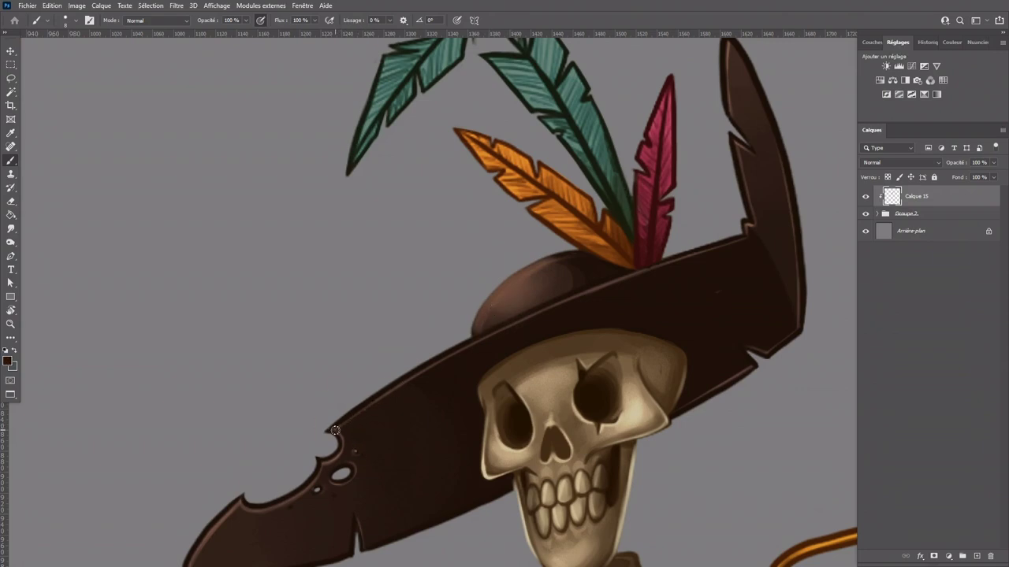
drag(479, 344, 647, 272)
alt+click(624, 288)
drag(546, 309, 695, 257)
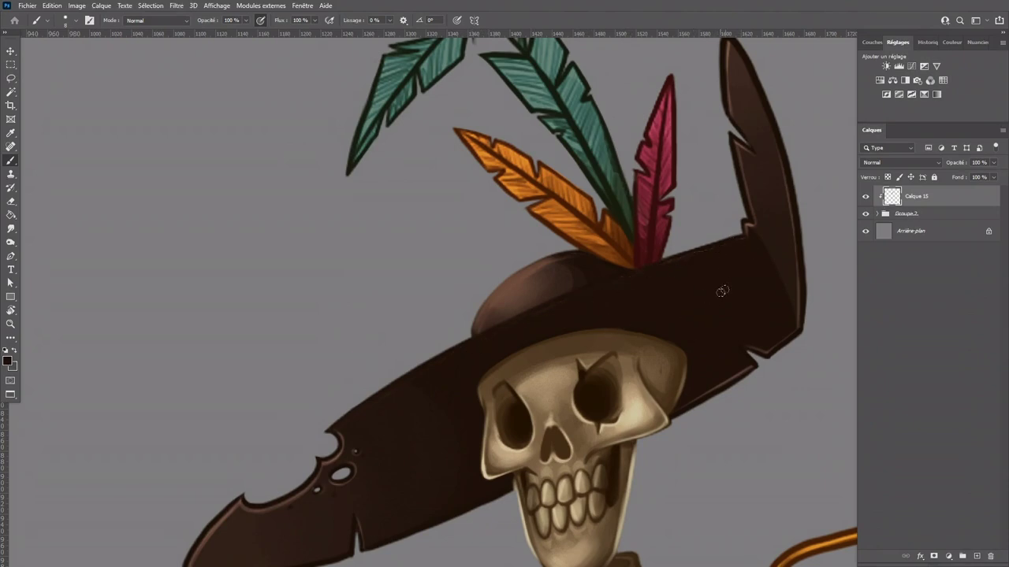
alt+click(705, 387)
drag(675, 412, 734, 375)
Step: Cover the dark outline and light rim along the brim's pointed tip and torn bites with sampled browns
key(space)
drag(485, 500, 579, 419)
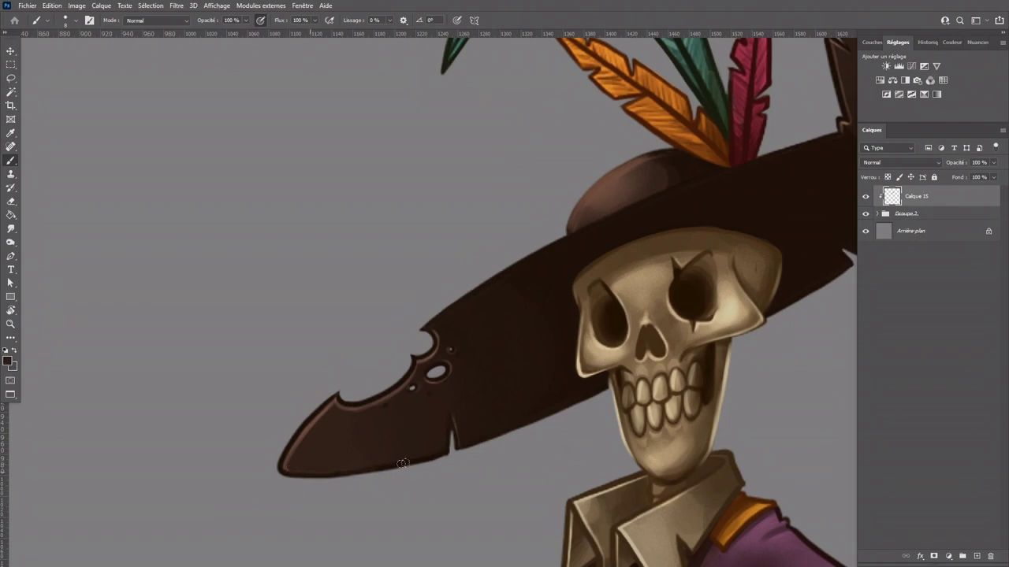
key(alt)
drag(287, 461, 317, 411)
mouse_move(300, 448)
mouse_down()
mouse_move(359, 376)
mouse_move(320, 426)
mouse_move(336, 399)
mouse_move(336, 413)
mouse_move(403, 381)
mouse_up()
alt+click(319, 424)
alt+click(340, 418)
alt+click(341, 405)
mouse_move(351, 404)
mouse_down()
mouse_move(414, 363)
mouse_move(390, 400)
mouse_move(414, 366)
mouse_up()
drag(431, 330, 436, 350)
alt+click(442, 334)
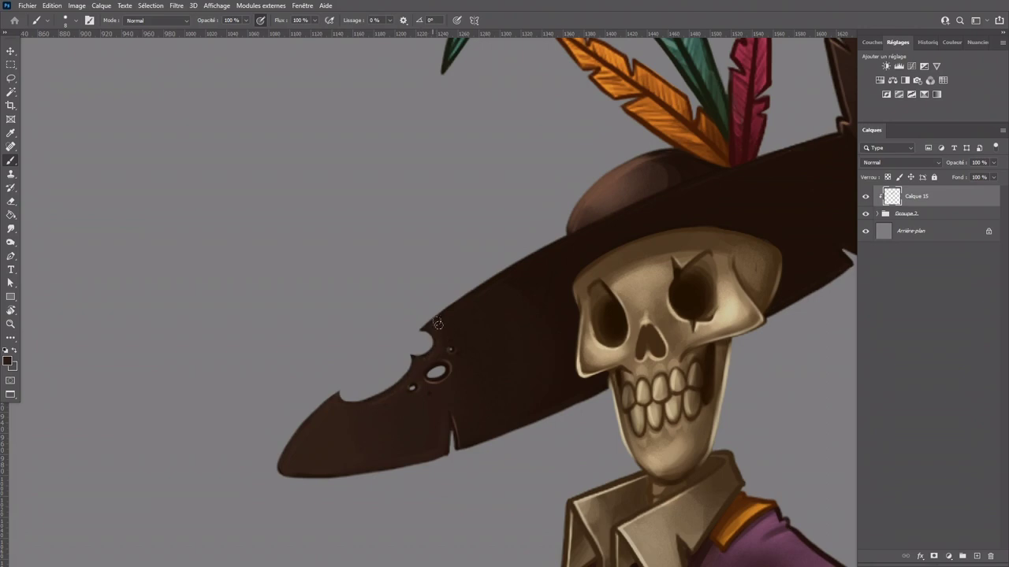
alt+click(333, 421)
Step: Paint a thin rim highlight along the brim's torn bites and pointed tip with the reddish brown sampled from the crown
alt+click(611, 178)
drag(349, 400, 394, 386)
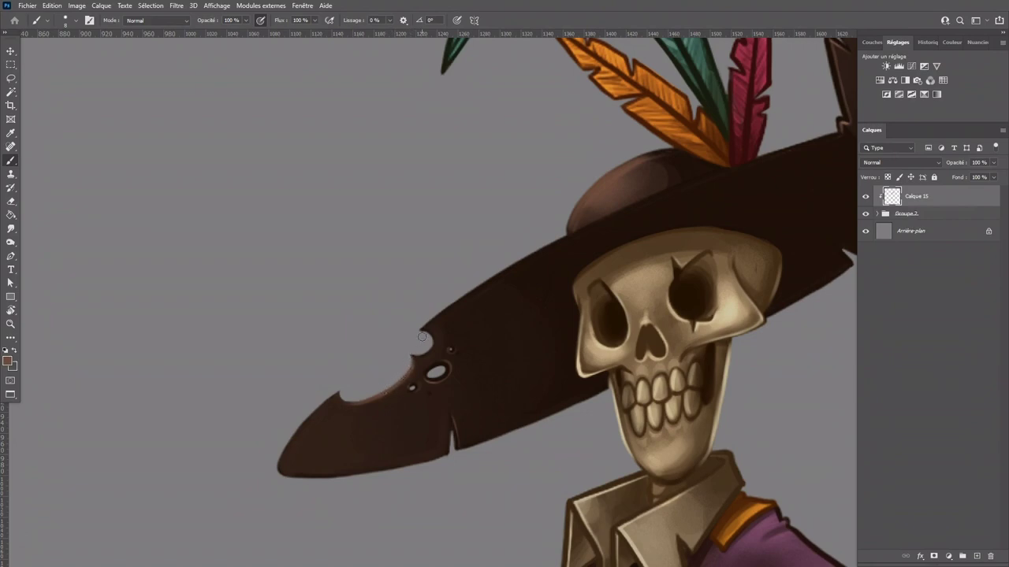
drag(432, 335, 428, 352)
mouse_move(275, 473)
mouse_down()
mouse_move(295, 427)
mouse_move(286, 439)
mouse_move(339, 393)
mouse_up()
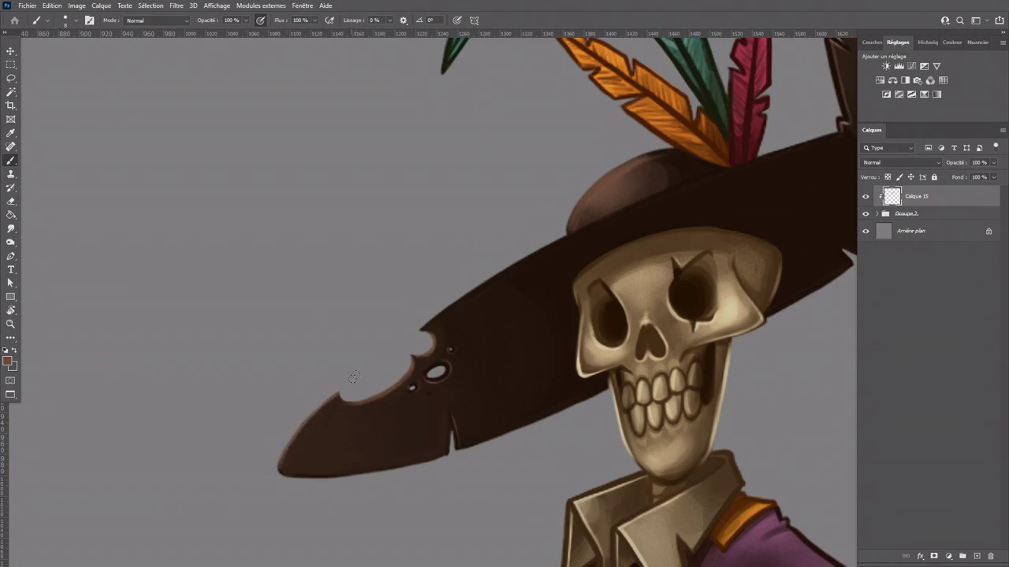
drag(281, 475, 375, 473)
key(ctrl+z)
mouse_move(417, 326)
mouse_down()
mouse_move(452, 289)
mouse_move(530, 256)
mouse_up()
key(ctrl+z)
drag(460, 301, 544, 248)
drag(485, 283, 556, 246)
key(ctrl+z)
key(ctrl+z)
Step: Draw a thin reddish-brown highlight along the brim's upper edge with a smaller brush, redoing the strokes that miss the contour
key(bracketleft)
drag(457, 301, 524, 264)
key(ctrl+z)
drag(471, 294, 576, 229)
key(ctrl+z)
mouse_move(497, 277)
mouse_down()
mouse_move(466, 299)
mouse_move(588, 226)
mouse_move(445, 298)
mouse_move(636, 213)
mouse_move(566, 243)
mouse_move(575, 235)
mouse_move(630, 222)
mouse_move(570, 242)
mouse_move(681, 205)
mouse_up()
Step: Trim the brim's upper highlight with sampled dark brown and extend it towards the upturned flap
alt+click(441, 317)
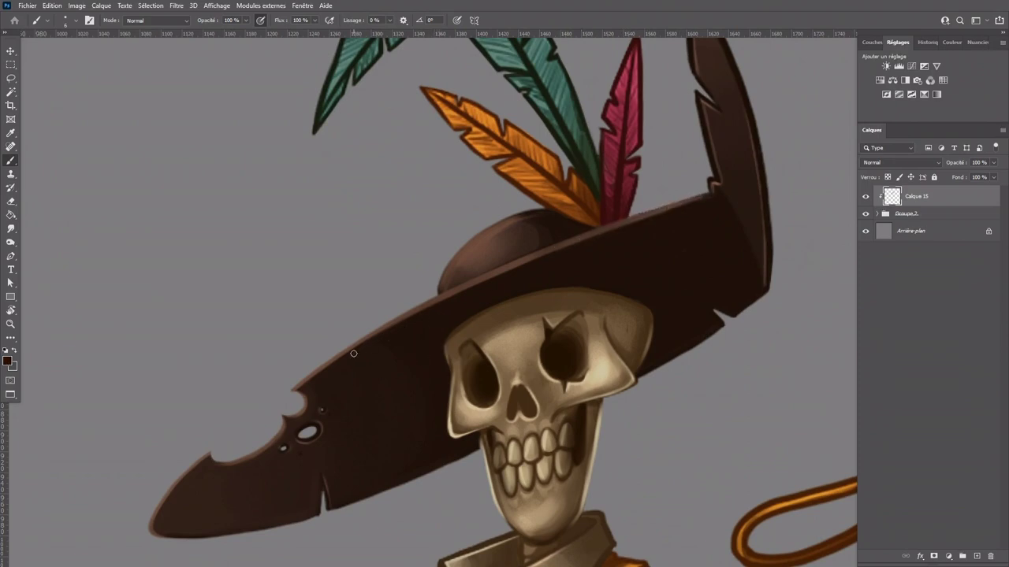
drag(403, 327, 563, 254)
alt+click(521, 272)
drag(489, 280, 611, 233)
drag(518, 272, 725, 192)
alt+click(622, 232)
drag(633, 229, 646, 222)
Step: Paint over the outline around the upturned flap's notch with a sampled brown
drag(695, 159, 439, 270)
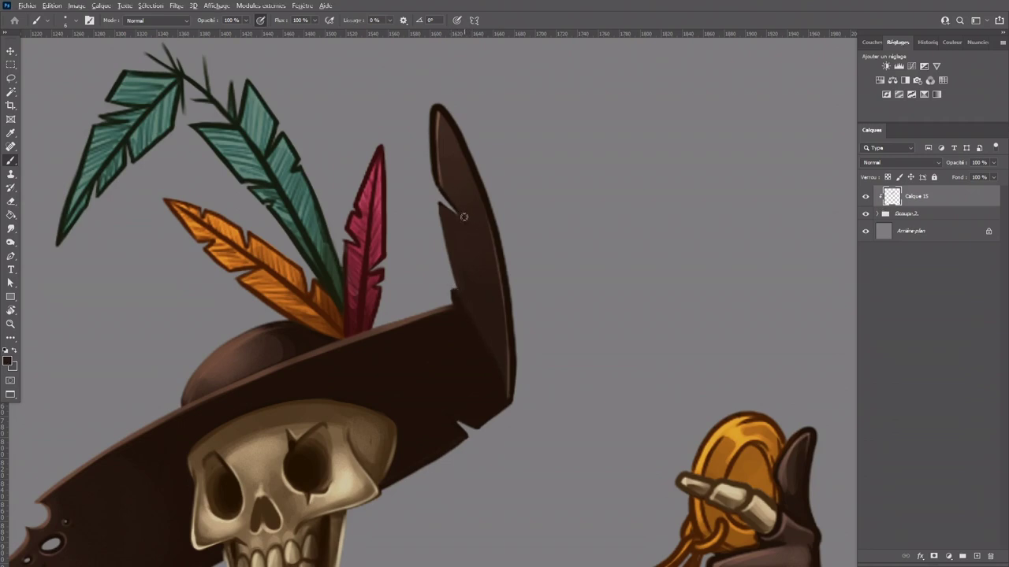
alt+click(455, 194)
mouse_move(438, 185)
mouse_down()
mouse_move(439, 111)
mouse_move(454, 151)
mouse_move(432, 98)
mouse_move(446, 108)
mouse_move(447, 100)
mouse_move(474, 173)
mouse_up()
alt+click(472, 196)
Step: Blend the upturned flap's shading down to its fold with a brush enlarged to 20 and sampled browns
key(bracketright)
key(bracketright)
key(bracketright)
key(bracketright)
key(bracketright)
key(bracketright)
mouse_move(470, 170)
mouse_down()
mouse_move(503, 304)
mouse_move(504, 295)
mouse_move(503, 392)
mouse_up()
alt+click(482, 219)
alt+click(497, 284)
alt+click(487, 400)
drag(480, 351, 496, 387)
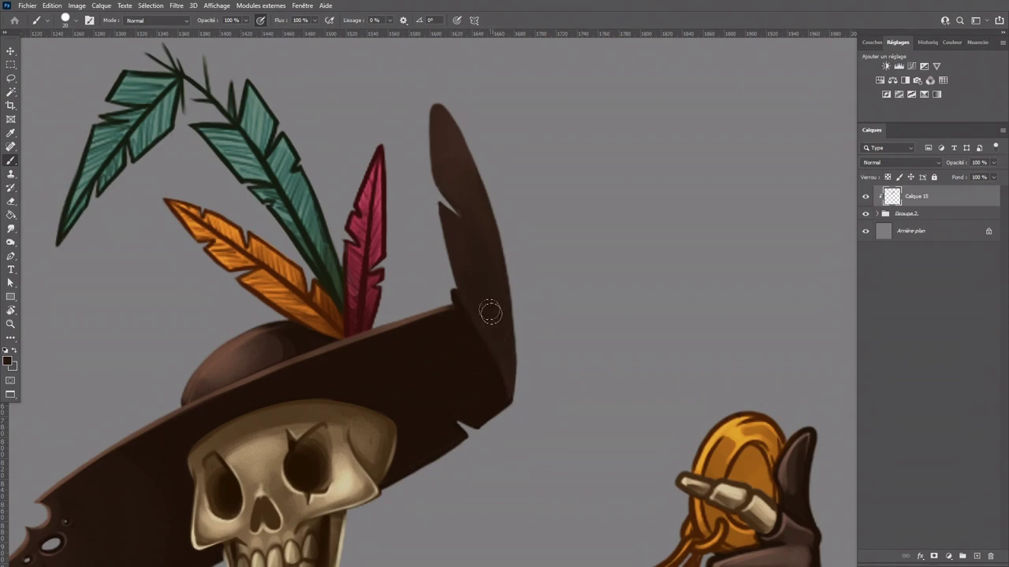
Step: Add thin reddish-brown highlights along the upturned flap's notched edge and touch up the slit in the brim's lower edge
key(bracketleft)
alt+click(369, 334)
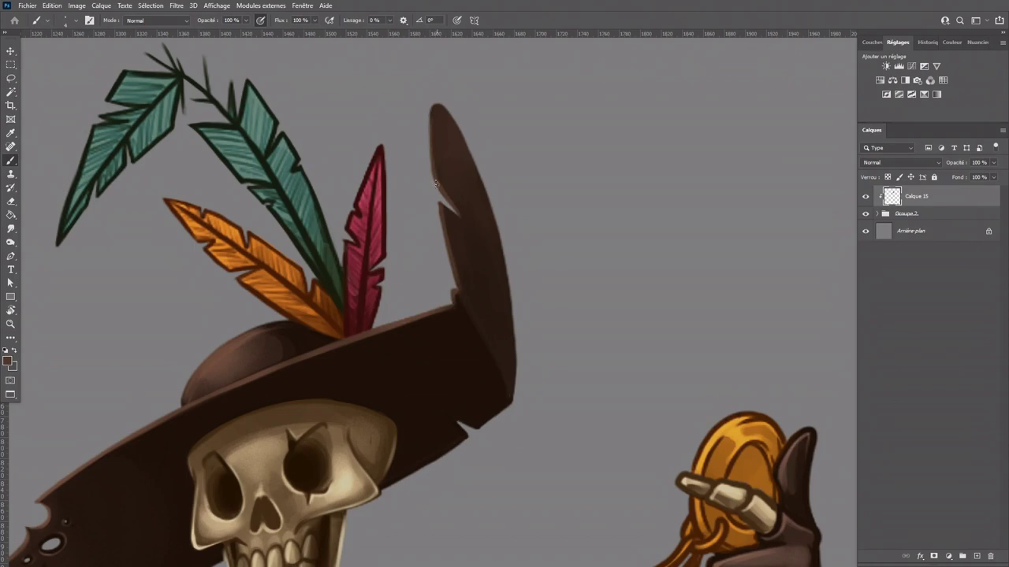
scroll(459, 118, down, 2)
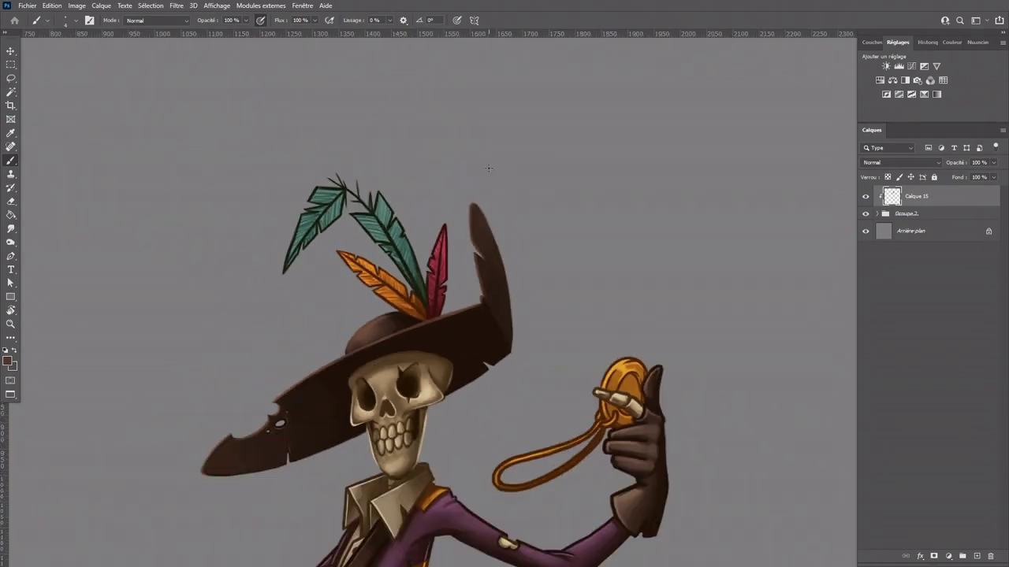
drag(317, 471, 437, 341)
key(ctrl+plus)
drag(318, 329, 320, 356)
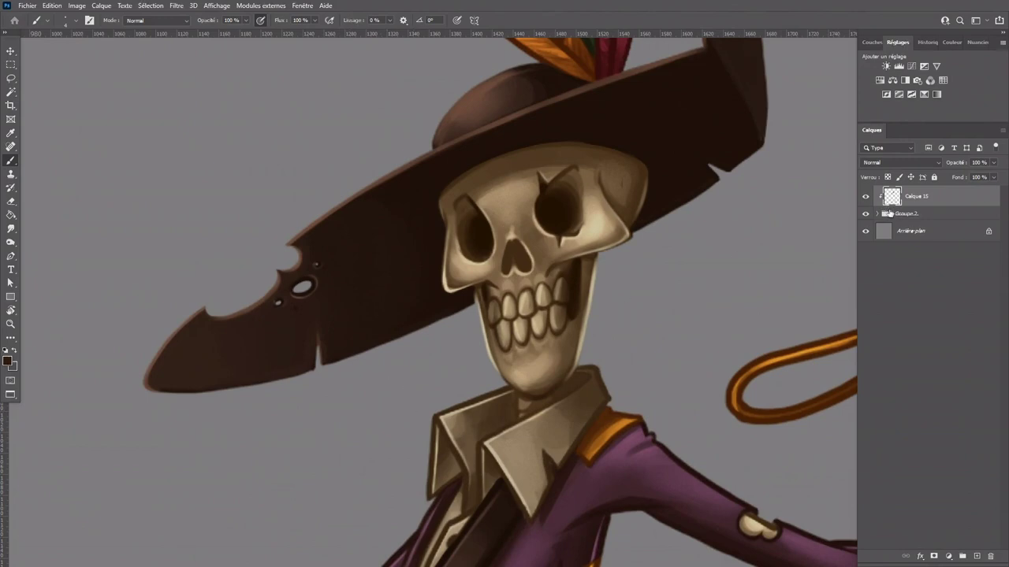
Step: Paint over the outline and hatching on the inner half of the magenta feather with sampled crimson tones
drag(623, 315, 518, 550)
drag(556, 360, 411, 411)
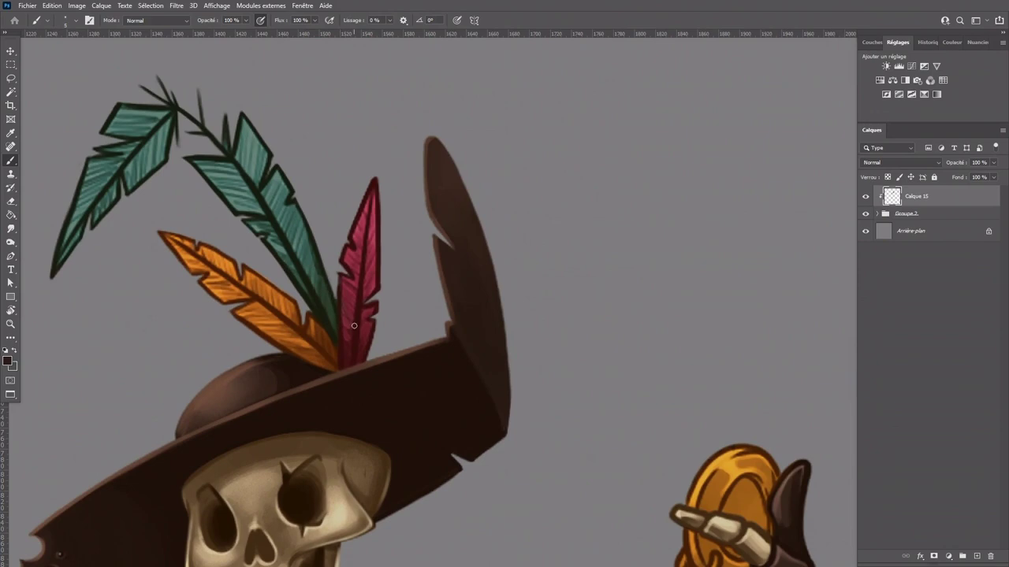
alt+click(351, 285)
alt+click(346, 356)
mouse_move(345, 356)
mouse_down()
mouse_move(342, 272)
mouse_move(349, 328)
mouse_move(357, 260)
mouse_move(354, 275)
mouse_move(361, 223)
mouse_up()
alt+click(346, 314)
alt+click(347, 317)
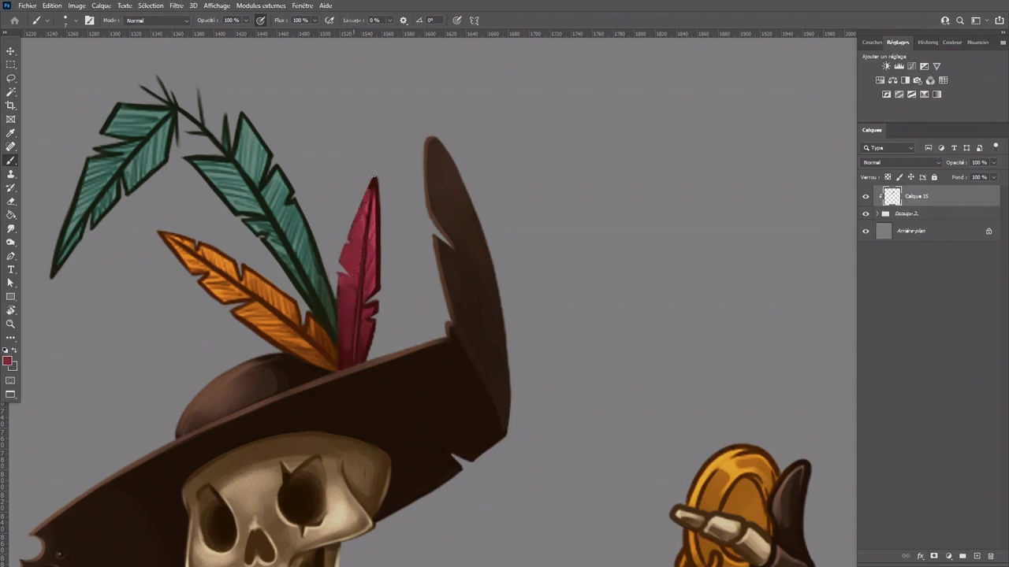
Step: Cover the outline at the magenta feather's tip and outer half, darkening the colour towards its base
drag(376, 193, 374, 180)
mouse_move(353, 233)
mouse_down()
mouse_move(377, 158)
mouse_move(369, 253)
mouse_move(367, 194)
mouse_move(378, 182)
mouse_move(379, 261)
mouse_up()
alt+click(370, 266)
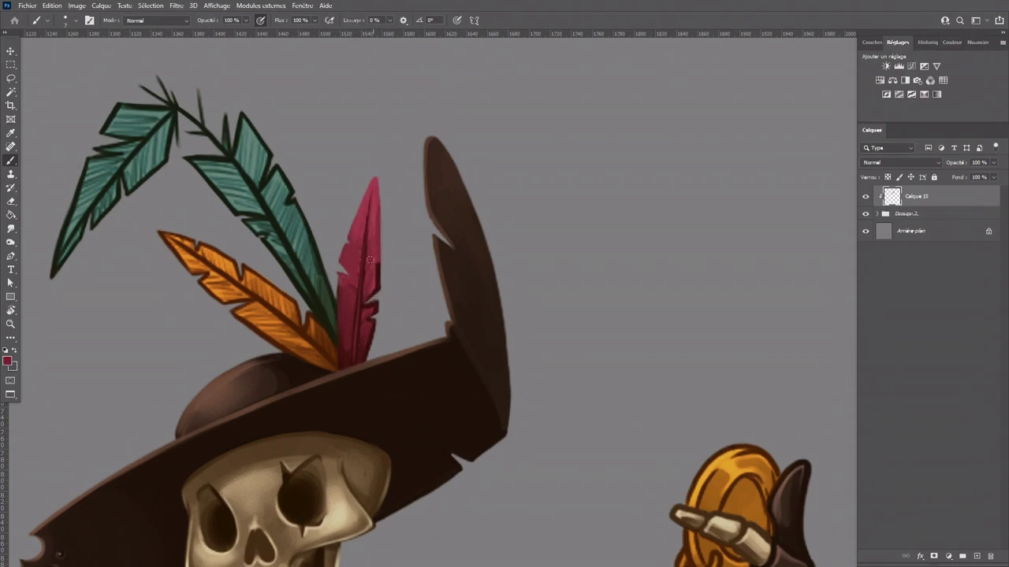
mouse_move(378, 269)
mouse_down()
mouse_move(361, 353)
mouse_move(343, 331)
mouse_move(363, 343)
mouse_up()
alt+click(368, 311)
alt+click(365, 329)
alt+click(361, 355)
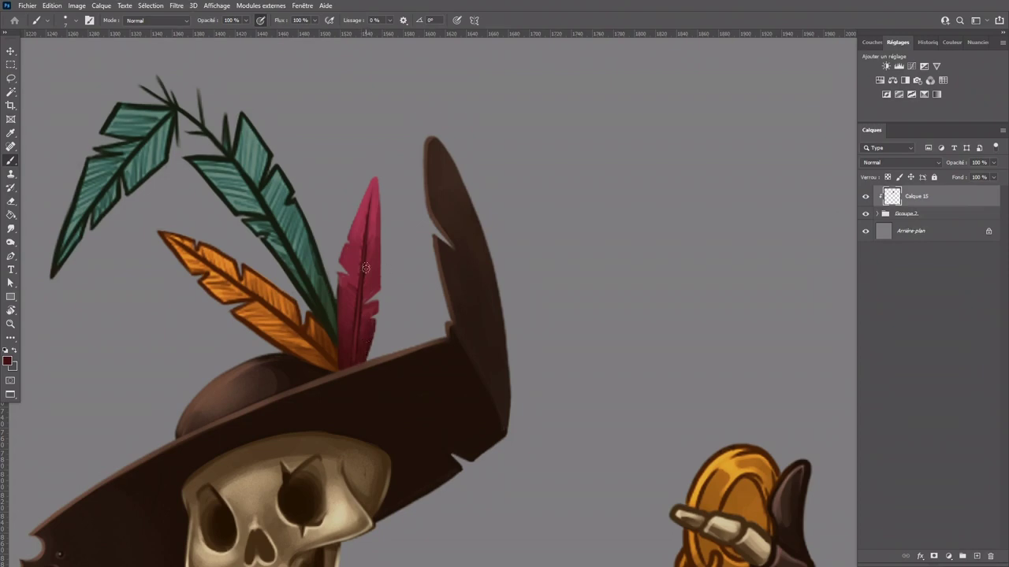
Step: Redraw the magenta feather's central shaft in sampled dark red, undoing the misplaced strokes
alt+click(367, 299)
key(ctrl+z)
drag(355, 326, 367, 232)
drag(361, 276, 375, 179)
key(ctrl+z)
key(bracketleft)
Step: Draw fine pink highlights along the magenta feather's shaft and barbs with a smaller brush, adding dark red strokes near the base
alt+click(377, 258)
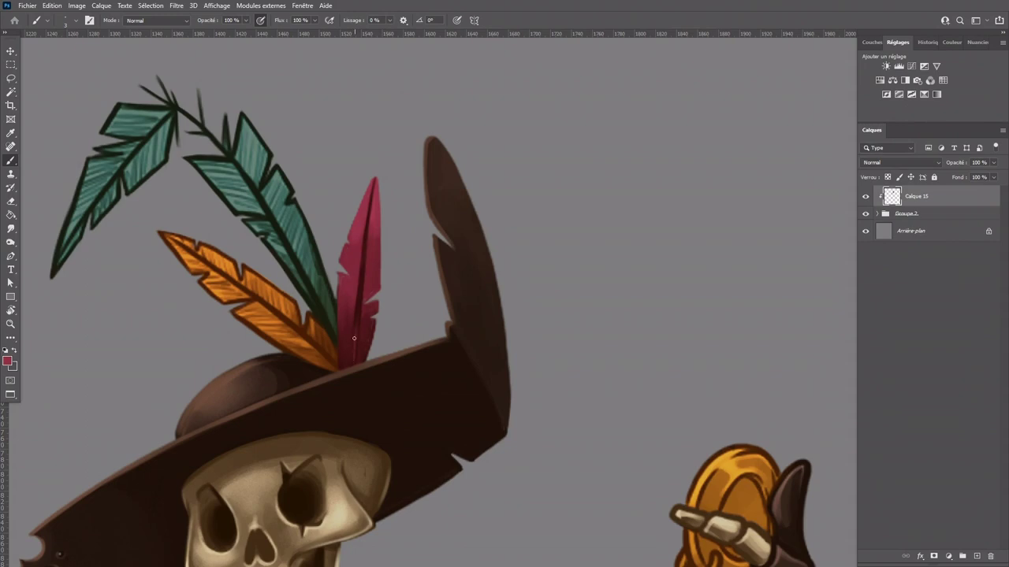
drag(361, 286, 356, 326)
mouse_move(362, 271)
mouse_down()
mouse_move(359, 293)
mouse_move(369, 216)
mouse_up()
alt+click(340, 389)
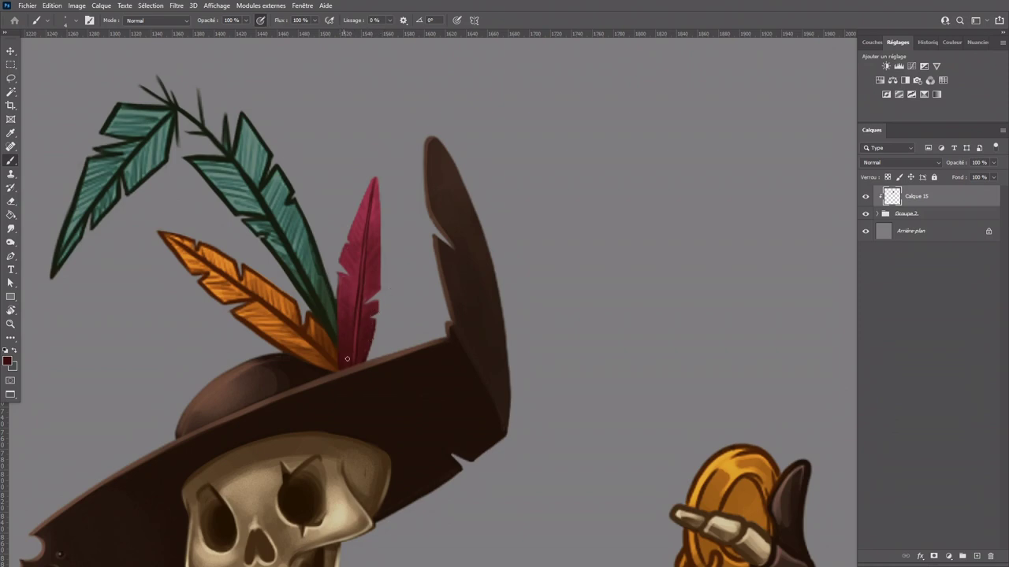
alt+click(361, 236)
key(ctrl+minus)
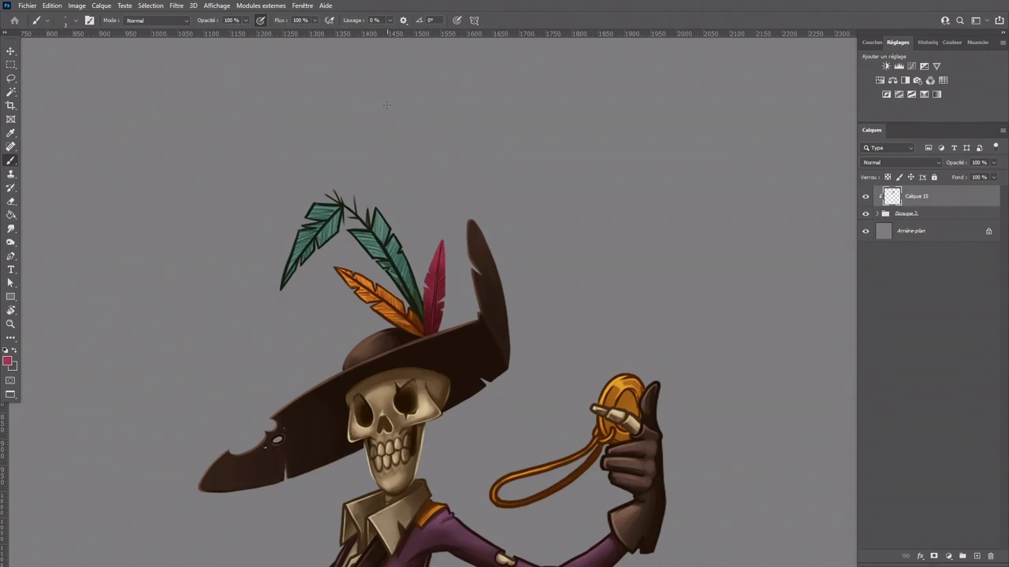
key(ctrl+plus)
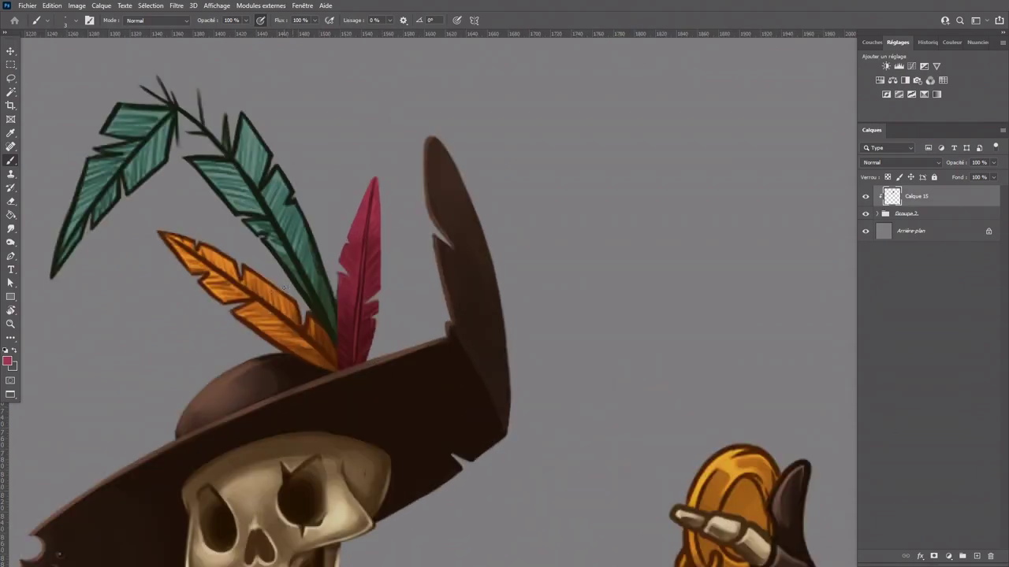
Step: Paint over the orange feather's outline and hatching with sampled orange and brown tones
alt+click(315, 360)
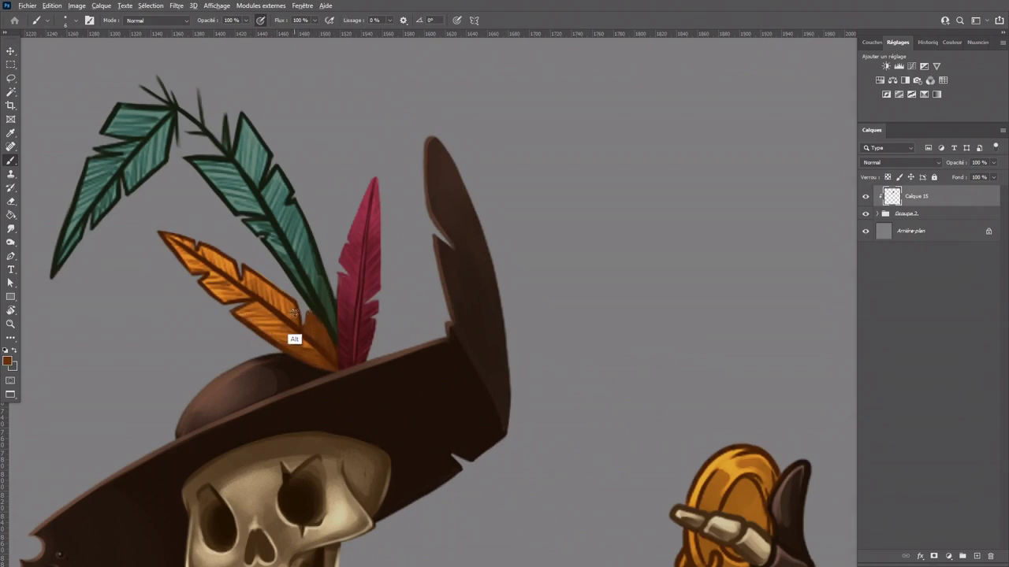
mouse_move(291, 303)
mouse_down()
mouse_move(267, 282)
mouse_move(298, 318)
mouse_up()
alt+click(262, 321)
mouse_move(207, 285)
mouse_down()
mouse_move(158, 228)
mouse_move(204, 243)
mouse_move(177, 240)
mouse_move(204, 251)
mouse_move(203, 281)
mouse_move(214, 263)
mouse_move(234, 266)
mouse_move(219, 281)
mouse_move(233, 301)
mouse_up()
alt+click(268, 320)
mouse_move(271, 337)
mouse_down()
mouse_move(242, 307)
mouse_move(281, 321)
mouse_move(268, 303)
mouse_move(258, 326)
mouse_move(292, 348)
mouse_up()
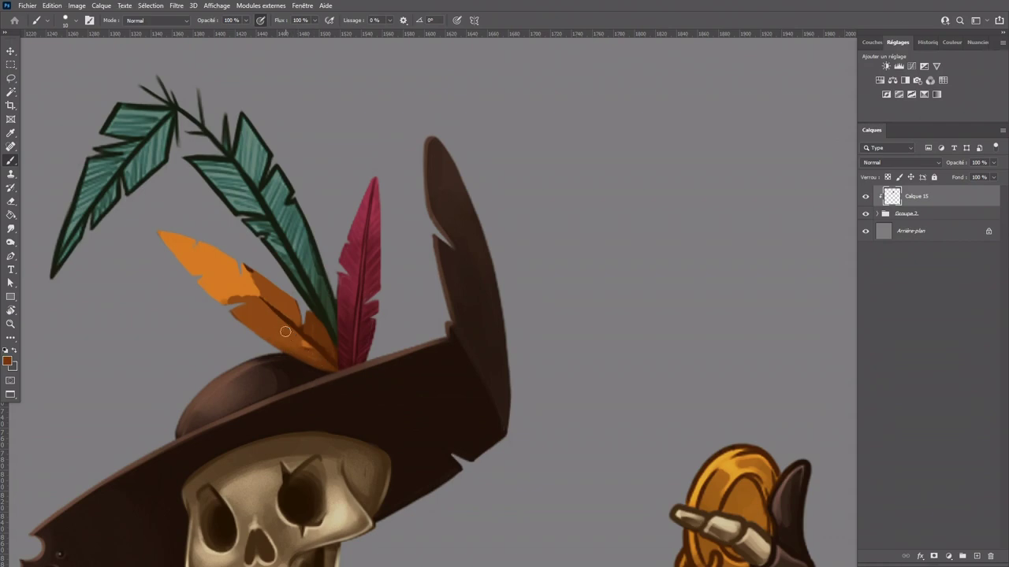
Step: Blend the orange feather smoothly from light orange at the tip to brownish orange at the base with a larger brush
alt+click(241, 317)
key(bracketright)
key(bracketright)
mouse_move(243, 298)
mouse_down()
mouse_move(250, 278)
mouse_move(243, 308)
mouse_up()
alt+click(249, 327)
mouse_move(217, 272)
mouse_down()
mouse_move(250, 271)
mouse_move(268, 285)
mouse_move(229, 283)
mouse_move(213, 208)
mouse_move(281, 315)
mouse_move(261, 273)
mouse_move(117, 227)
mouse_move(268, 314)
mouse_move(217, 272)
mouse_up()
alt+click(259, 305)
alt+click(280, 329)
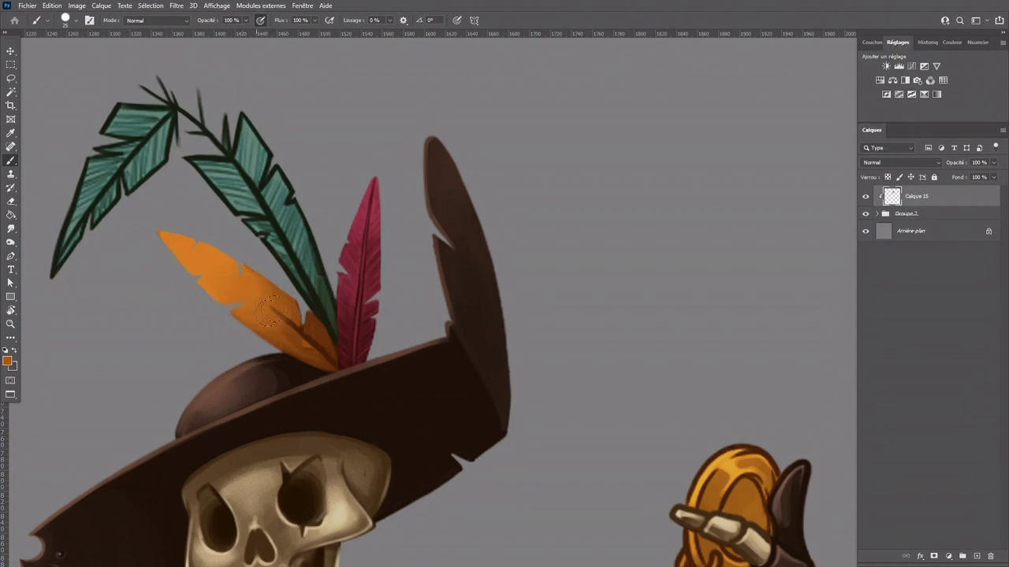
alt+click(301, 355)
mouse_move(305, 348)
mouse_down()
mouse_move(297, 319)
mouse_move(303, 341)
mouse_move(290, 333)
mouse_move(293, 312)
mouse_up()
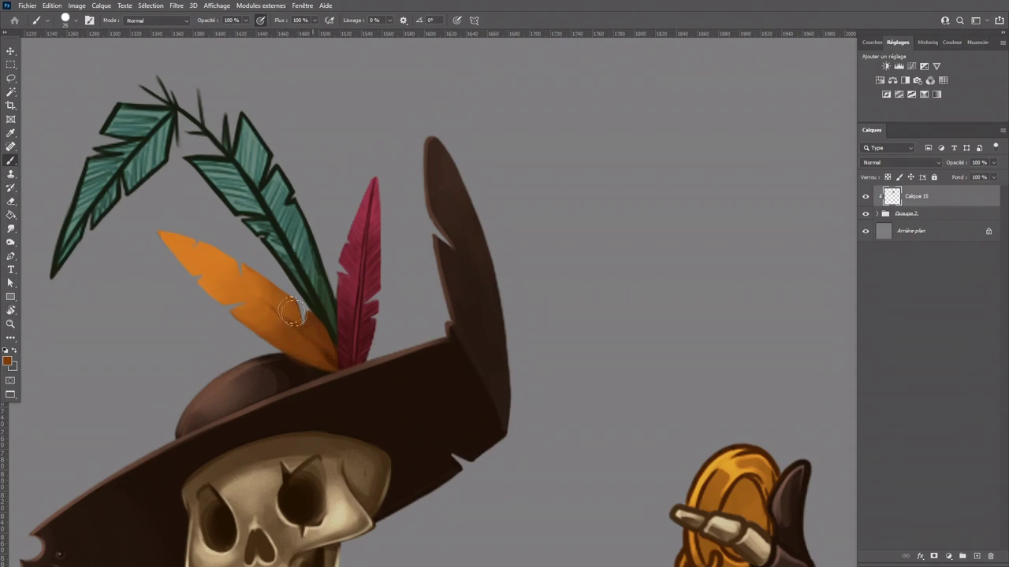
Step: Reduce the brush to a fine size and sample a dark brown near the orange feather's base
key(bracketleft)
key(bracketleft)
key(bracketleft)
key(bracketleft)
alt+click(297, 367)
drag(164, 236, 195, 257)
key(ctrl+z)
drag(163, 235, 260, 303)
key(ctrl+z)
drag(165, 236, 217, 269)
key(ctrl+z)
drag(233, 277, 322, 355)
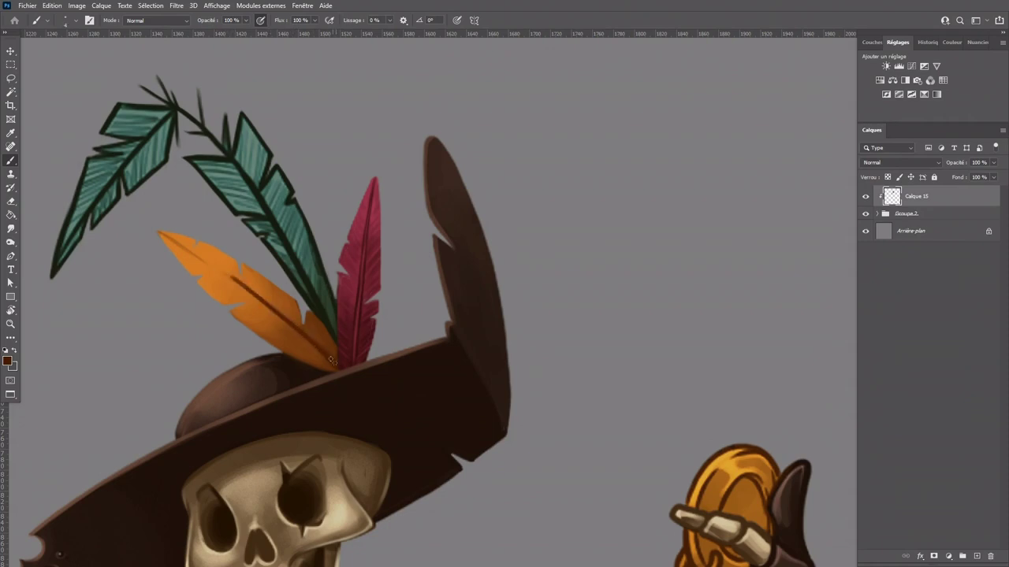
drag(274, 315, 234, 279)
key(ctrl+z)
key(ctrl+z)
key(ctrl+z)
Step: Draw a dark central shaft along the whole orange feather and refine its tip with sampled tones
drag(330, 359, 167, 239)
alt+click(170, 258)
alt+click(166, 246)
drag(164, 240, 211, 268)
alt+click(166, 234)
alt+click(291, 324)
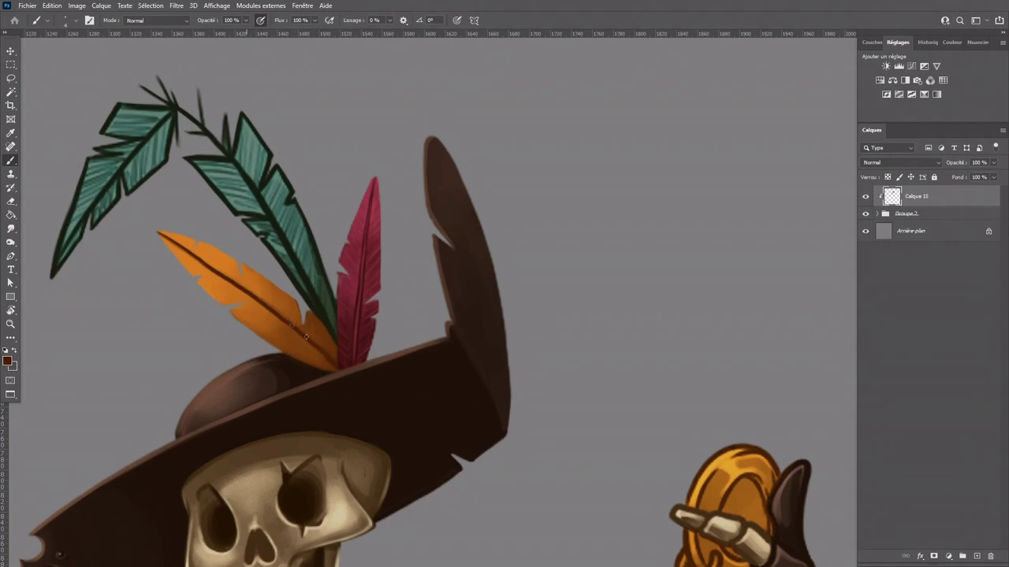
Step: Set the foreground colour to 371602 and line the orange feather's shaft with thin sampled-orange highlights
click(8, 360)
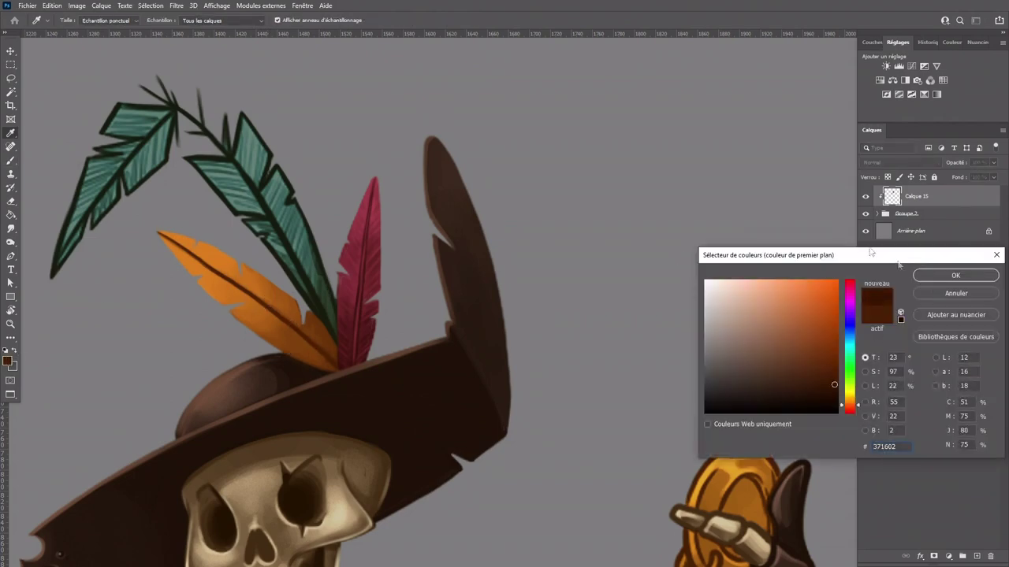
click(932, 273)
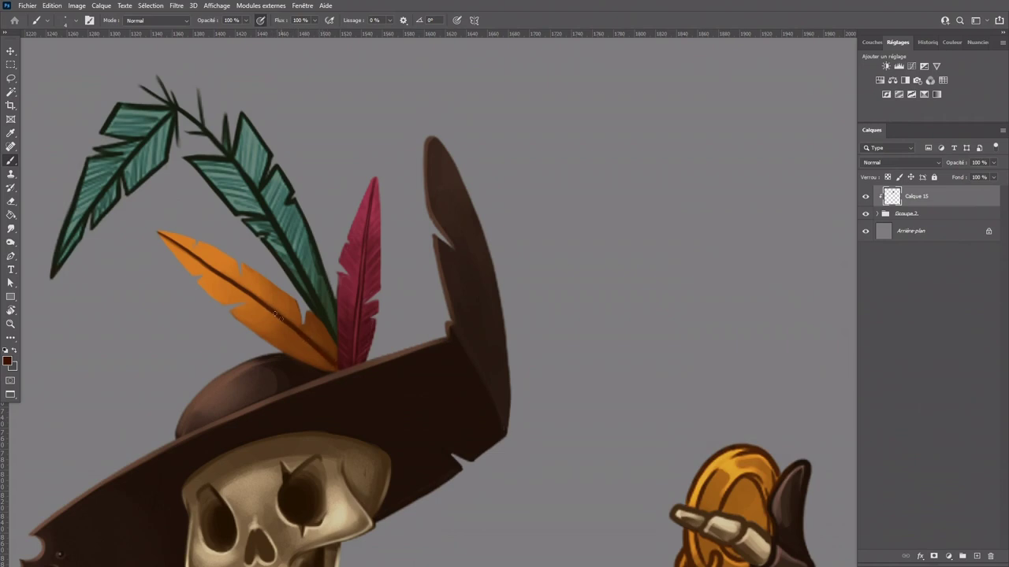
alt+click(201, 266)
drag(221, 273, 330, 361)
drag(175, 241, 209, 267)
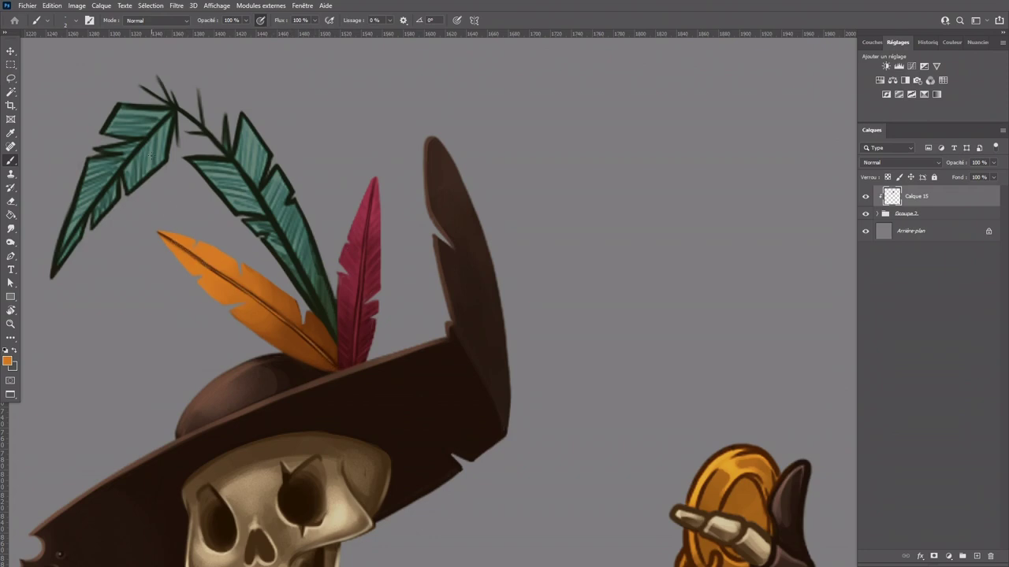
Step: Draw fine dark brown barb strokes on the lower and upper halves of the orange feather
alt+click(331, 386)
mouse_move(299, 352)
mouse_down()
mouse_move(329, 368)
mouse_move(314, 367)
mouse_move(313, 350)
mouse_move(284, 344)
mouse_move(291, 339)
mouse_up()
mouse_move(251, 325)
mouse_down()
mouse_move(280, 334)
mouse_move(277, 326)
mouse_up()
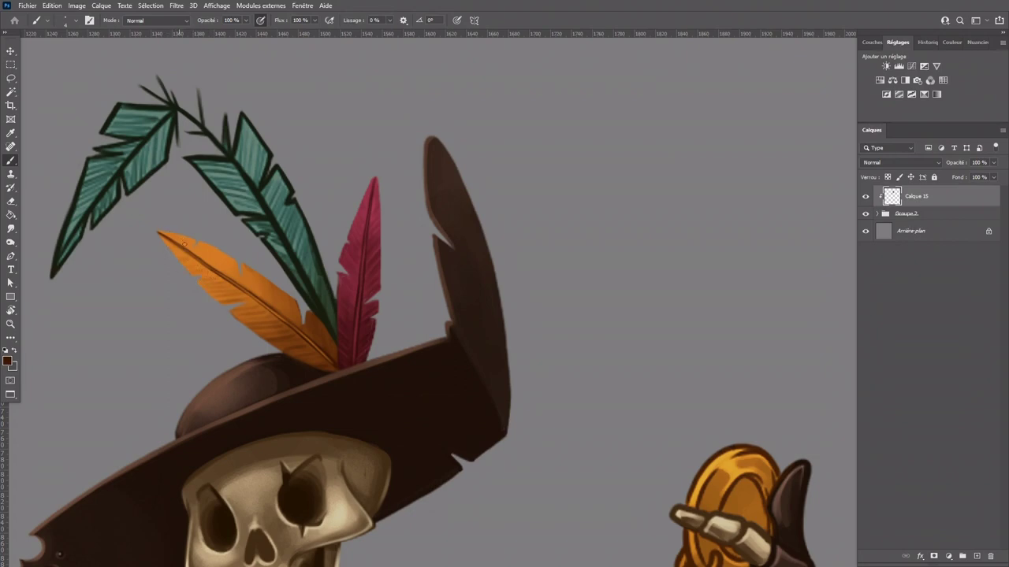
drag(209, 239, 214, 264)
drag(221, 246, 247, 283)
drag(255, 279, 262, 294)
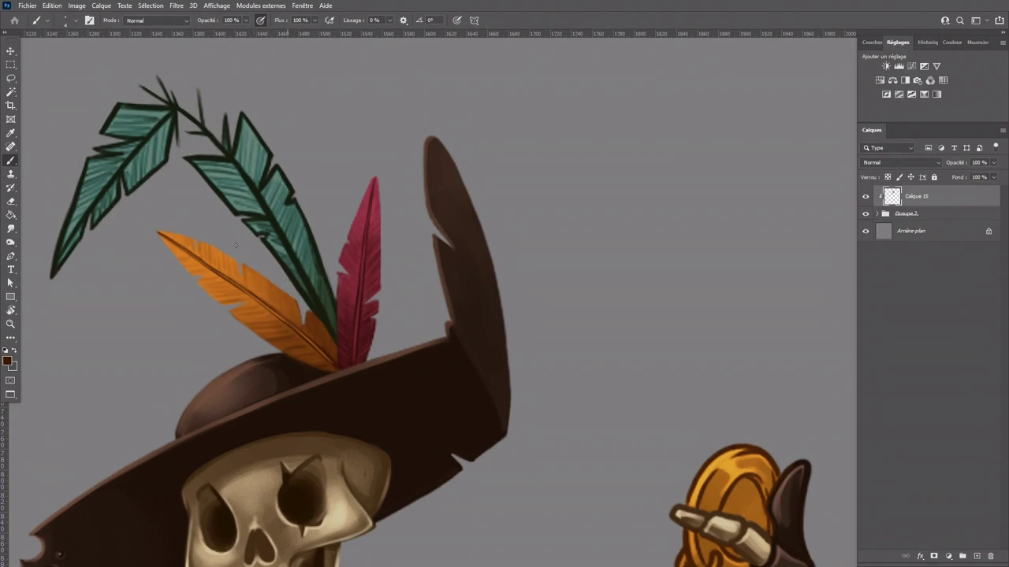
Step: Add thin light orange barb strokes across both halves of the orange feather down to its base
alt+click(176, 249)
mouse_move(282, 297)
mouse_down()
mouse_move(306, 310)
mouse_move(313, 335)
mouse_up()
drag(313, 321, 331, 357)
drag(255, 327, 282, 329)
drag(268, 334, 313, 348)
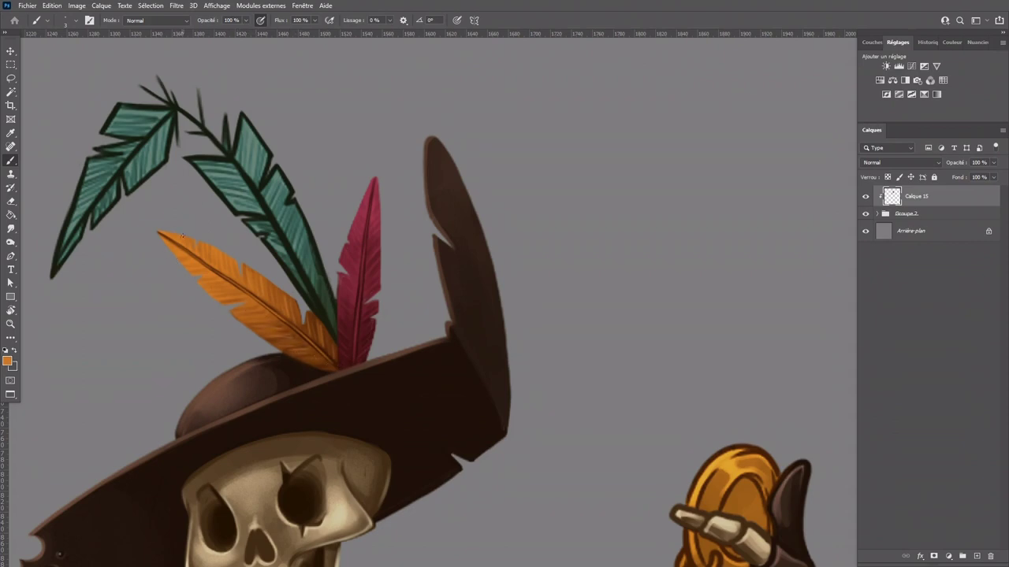
key(ctrl+minus)
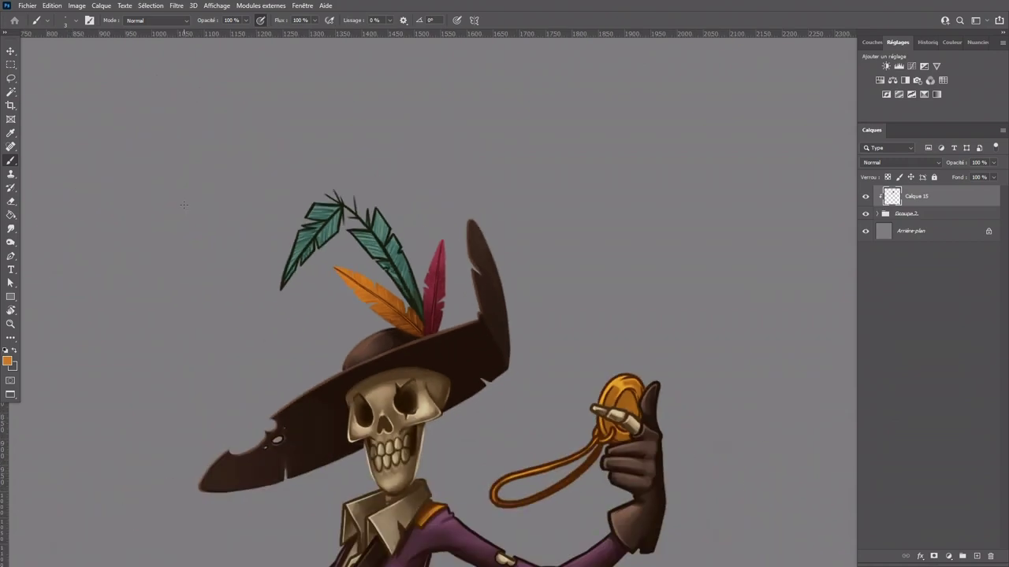
key(ctrl+plus)
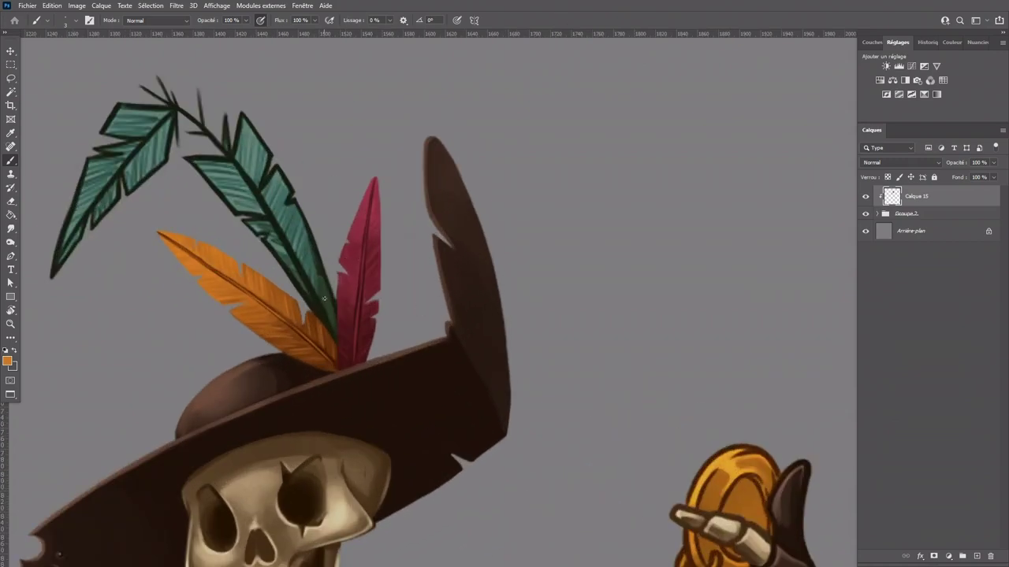
Step: Paint over the dark outlines of the long green feather's upright section with sampled dark to light green tones
alt+click(325, 321)
drag(282, 254, 303, 287)
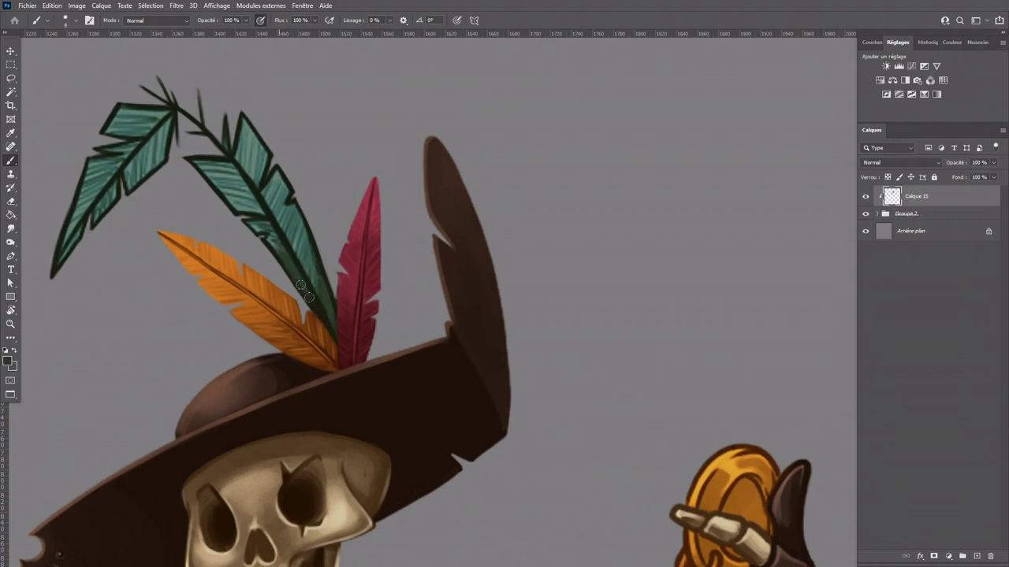
drag(306, 241, 328, 312)
mouse_move(297, 220)
mouse_down()
mouse_move(326, 292)
mouse_move(288, 228)
mouse_move(323, 294)
mouse_up()
alt+click(292, 223)
mouse_move(292, 223)
mouse_down()
mouse_move(278, 183)
mouse_move(273, 206)
mouse_move(268, 172)
mouse_move(255, 200)
mouse_move(276, 247)
mouse_move(255, 208)
mouse_move(245, 222)
mouse_move(260, 218)
mouse_move(275, 247)
mouse_move(195, 161)
mouse_move(223, 171)
mouse_move(201, 174)
mouse_move(243, 140)
mouse_move(250, 169)
mouse_move(227, 122)
mouse_move(250, 129)
mouse_up()
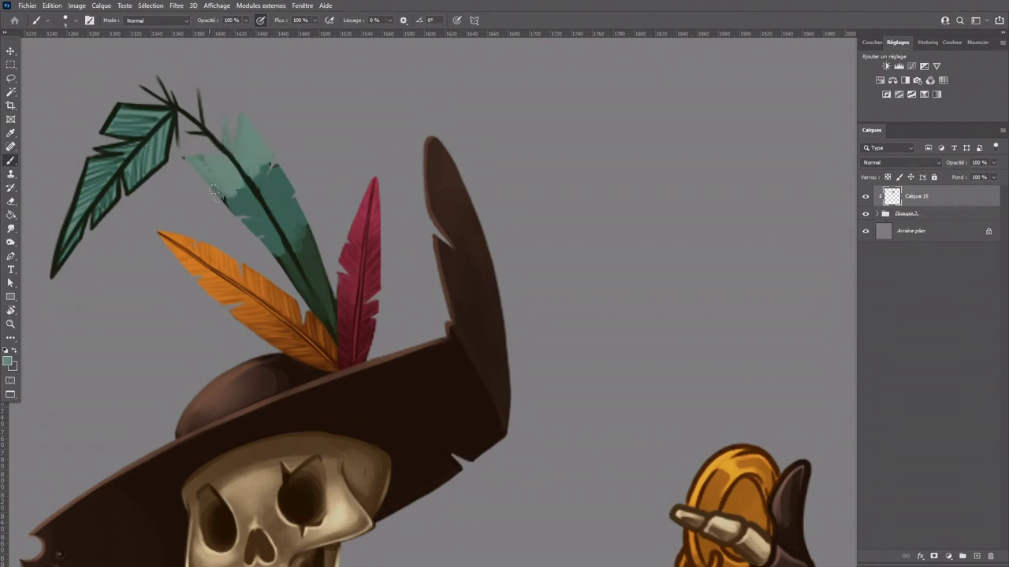
Step: Cover the outlines and old barb lines of the green feather's drooping tip section with sampled light green, keeping the central shaft
key(bracketright)
key(bracketright)
key(bracketright)
mouse_move(124, 114)
mouse_down()
mouse_move(104, 197)
mouse_move(144, 135)
mouse_up()
key(ctrl+z)
key(bracketright)
key(bracketleft)
key(bracketleft)
key(bracketleft)
key(bracketleft)
mouse_move(169, 101)
mouse_down()
mouse_move(138, 115)
mouse_move(190, 78)
mouse_move(155, 93)
mouse_move(186, 70)
mouse_move(133, 94)
mouse_move(170, 99)
mouse_move(58, 232)
mouse_move(133, 98)
mouse_move(120, 156)
mouse_move(179, 122)
mouse_move(62, 282)
mouse_up()
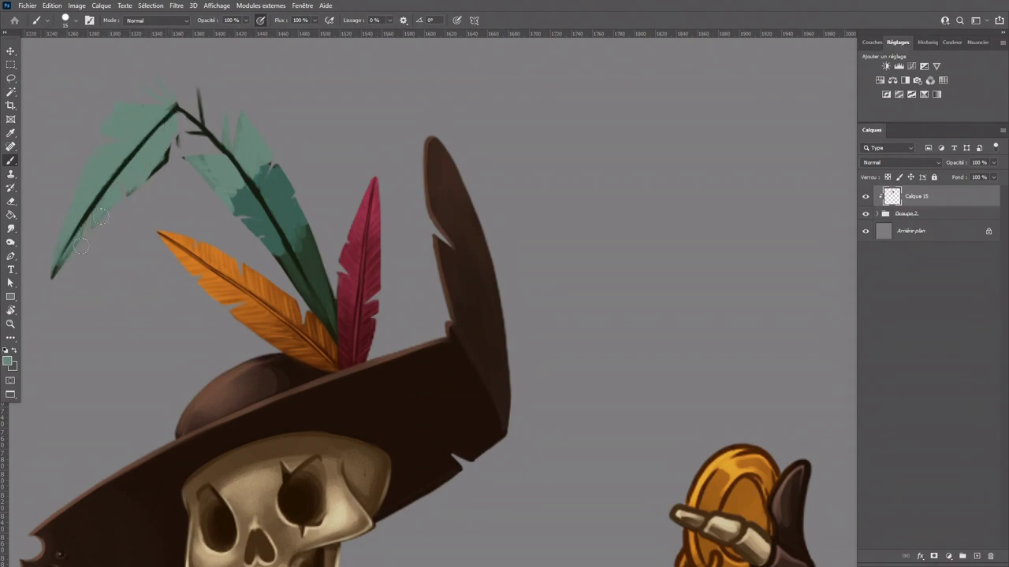
mouse_move(170, 147)
mouse_down()
mouse_move(156, 177)
mouse_move(187, 176)
mouse_up()
mouse_move(193, 126)
mouse_down()
mouse_move(197, 142)
mouse_move(198, 92)
mouse_up()
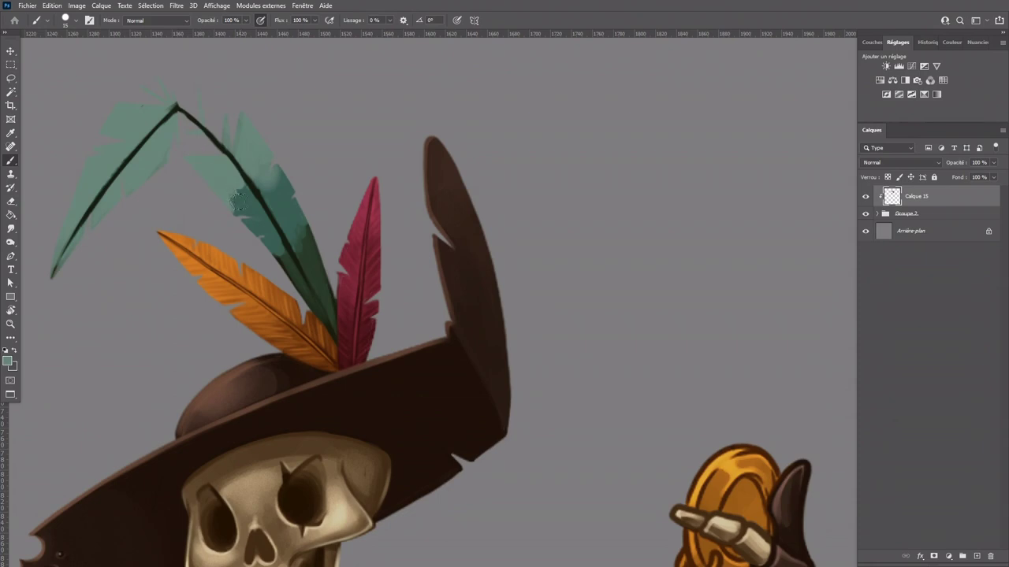
Step: Blend sampled mid and dark greens along both sides of the green feather's lower half
drag(233, 187, 246, 189)
alt+click(294, 245)
drag(295, 245, 303, 224)
alt+click(308, 270)
drag(308, 266, 296, 217)
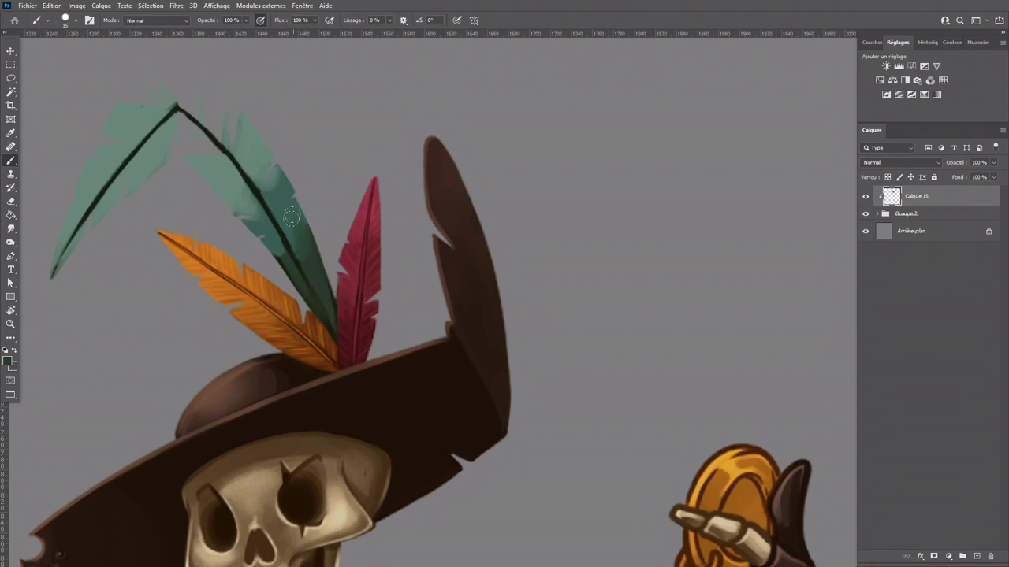
drag(280, 263, 272, 239)
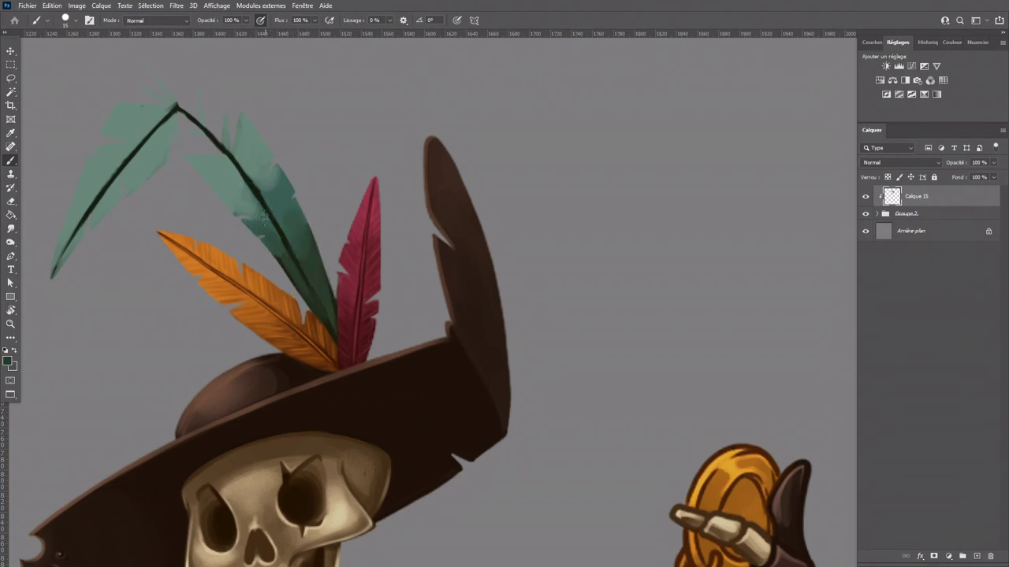
Step: Smooth the transition between light and dark green around the middle of the upright section with sampled tones
alt+click(230, 202)
alt+click(267, 218)
drag(272, 195, 268, 172)
alt+click(286, 233)
drag(285, 235, 270, 164)
alt+click(259, 205)
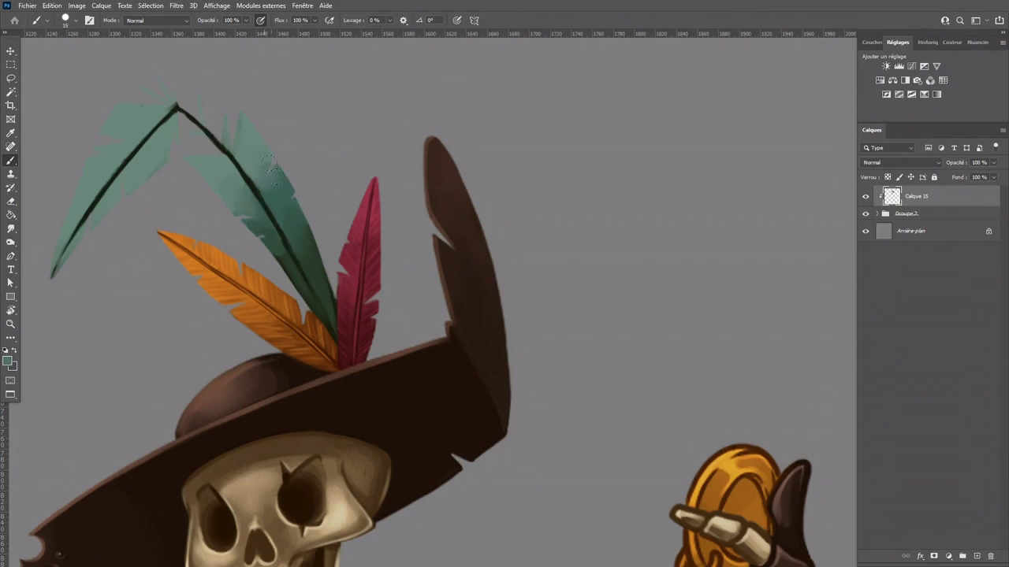
Step: Smudge the green transitions on the feather's upright section at 5% strength with an enlarged brush tip
drag(158, 167, 274, 295)
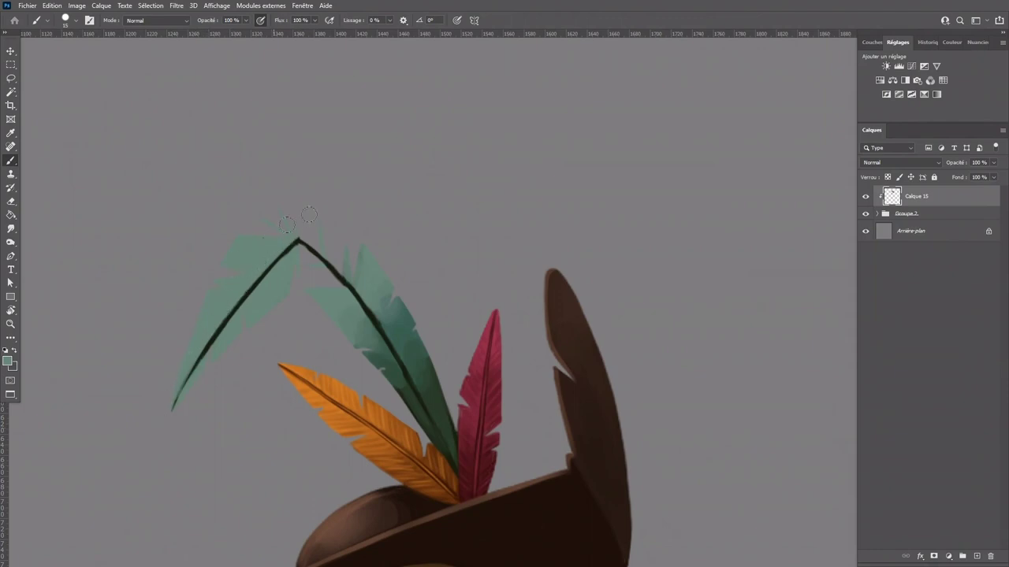
click(11, 228)
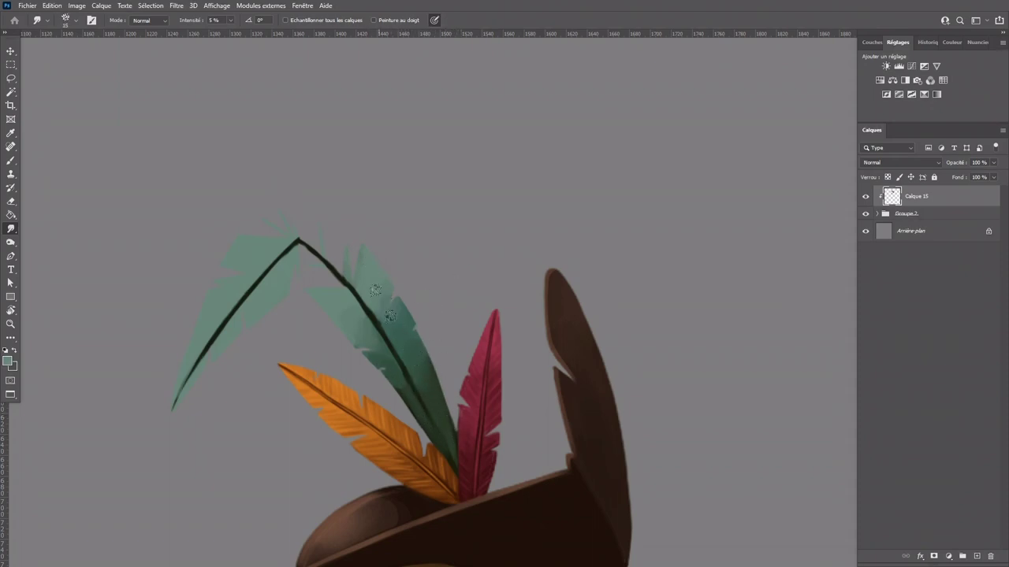
key(bracketright)
key(bracketright)
key(bracketright)
key(bracketright)
Step: Redraw the green feather's dark central shaft with a smaller brush to even out its line
click(10, 160)
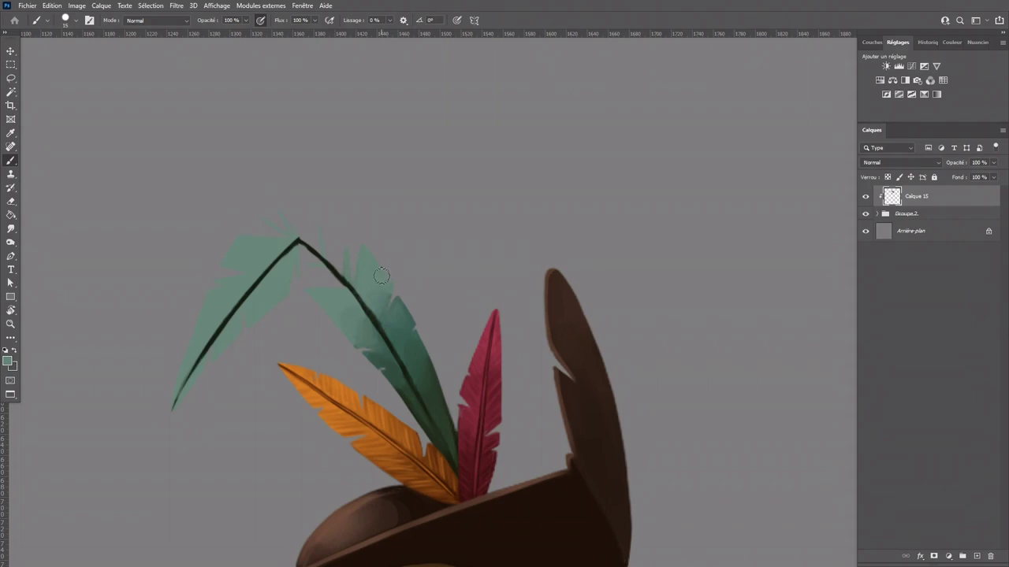
key(bracketleft)
key(bracketleft)
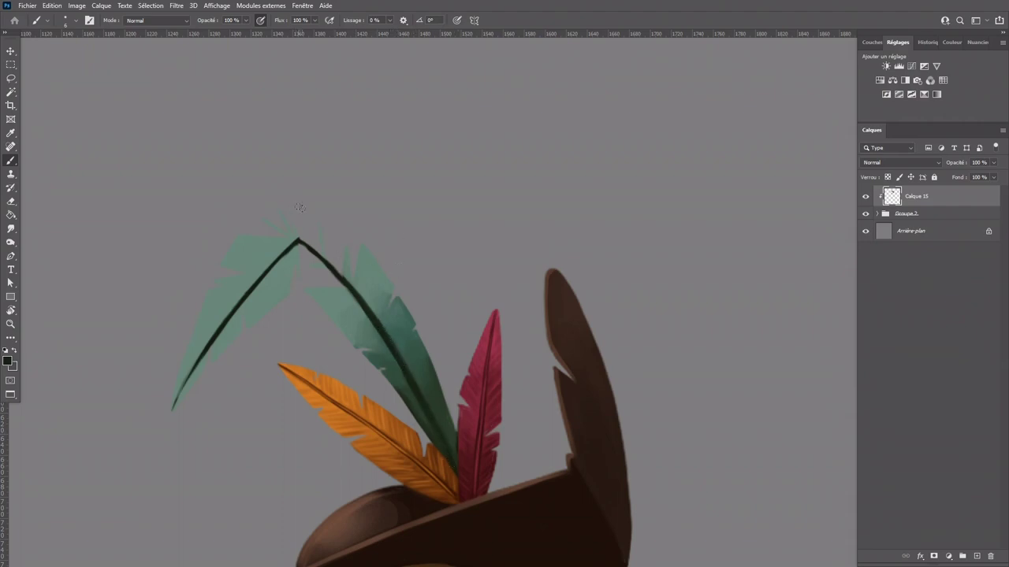
Step: Line the green feather's shaft with thin sampled-green highlights on both sides of its bend, undoing the misplaced strokes
alt+click(291, 289)
alt+click(313, 253)
alt+click(363, 293)
alt+click(327, 289)
alt+click(232, 320)
mouse_move(200, 359)
mouse_down()
mouse_move(295, 242)
mouse_move(343, 282)
mouse_up()
drag(300, 241, 371, 317)
key(ctrl+z)
mouse_move(323, 261)
mouse_down()
mouse_move(394, 352)
mouse_move(378, 327)
mouse_move(430, 435)
mouse_up()
mouse_move(402, 368)
mouse_down()
mouse_move(434, 423)
mouse_move(396, 354)
mouse_move(438, 427)
mouse_up()
key(ctrl+z)
key(ctrl+z)
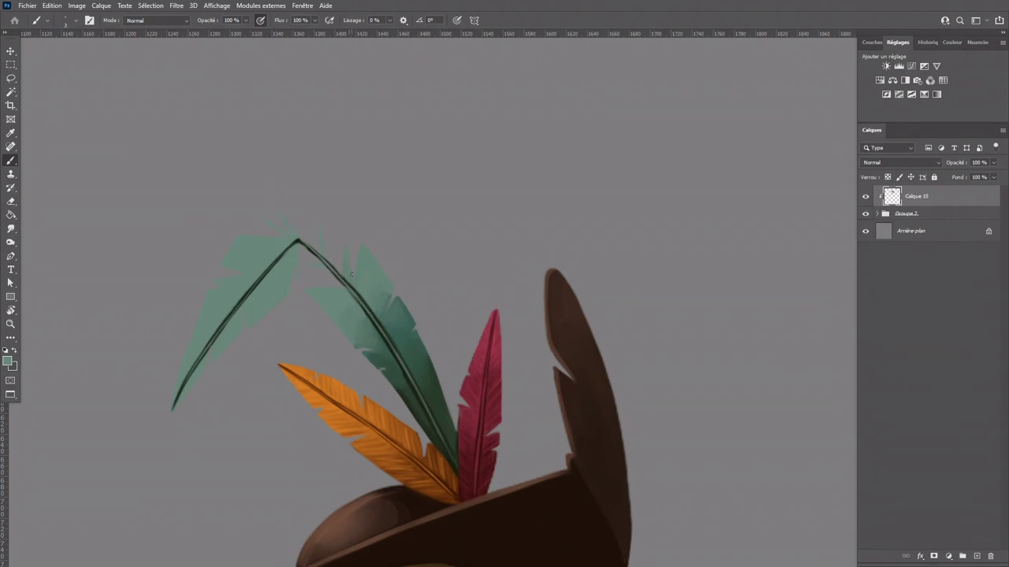
Step: Draw fine light and dark green barb strokes across both sections of the green feather with sampled tones
alt+click(401, 346)
alt+click(384, 346)
alt+click(403, 381)
alt+click(450, 446)
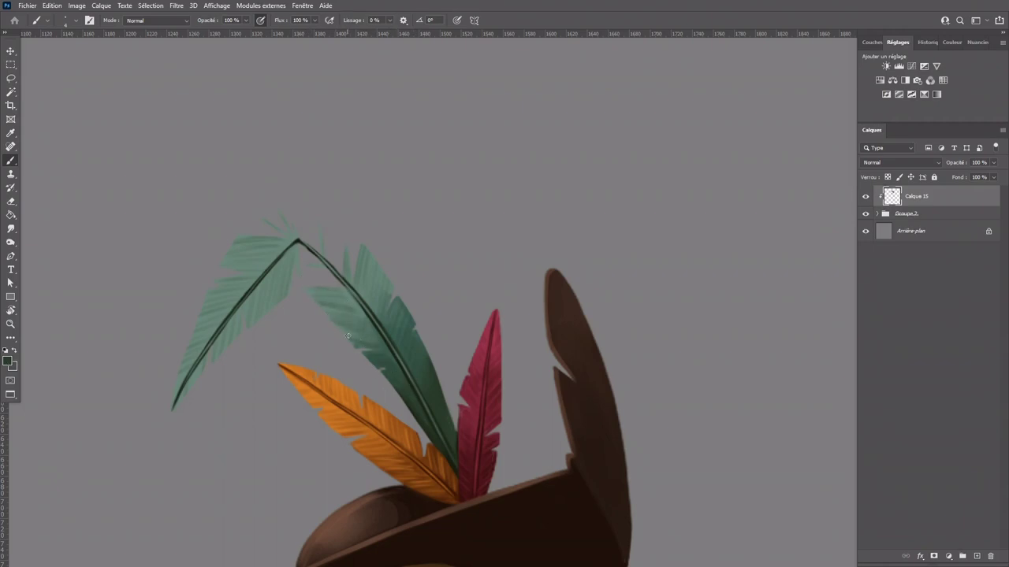
alt+click(177, 404)
drag(393, 317, 390, 332)
key(ctrl+minus)
key(ctrl+minus)
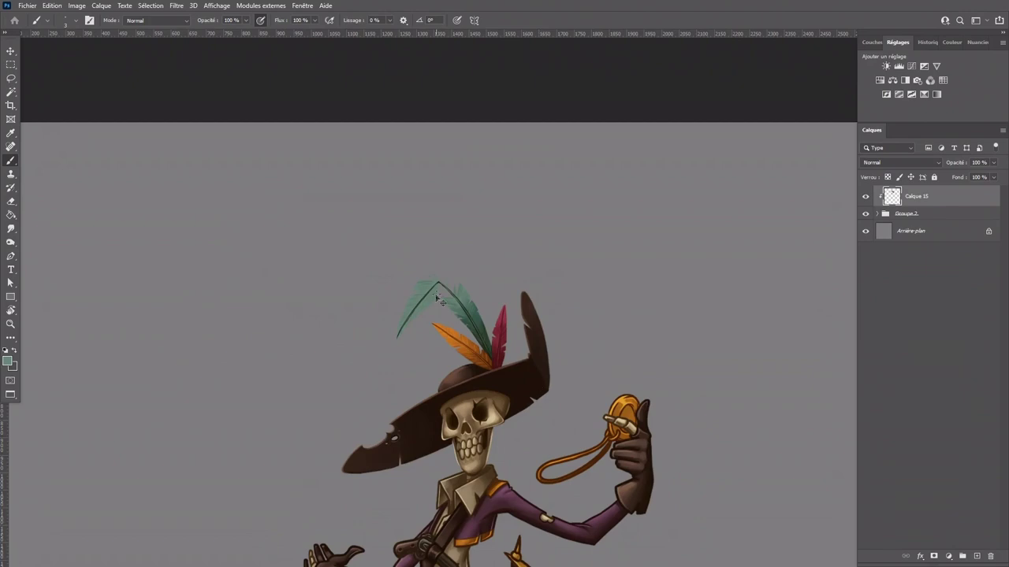
scroll(439, 298, up, 4)
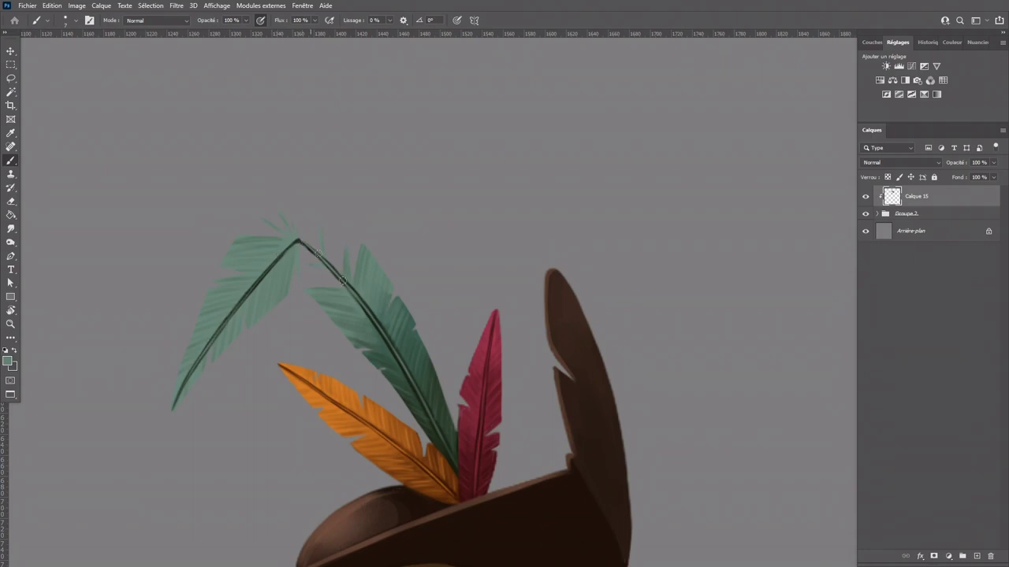
Step: Paint over the dark outline at the back of the shirt collar beside the jaw with a sampled beige
key(ctrl+minus)
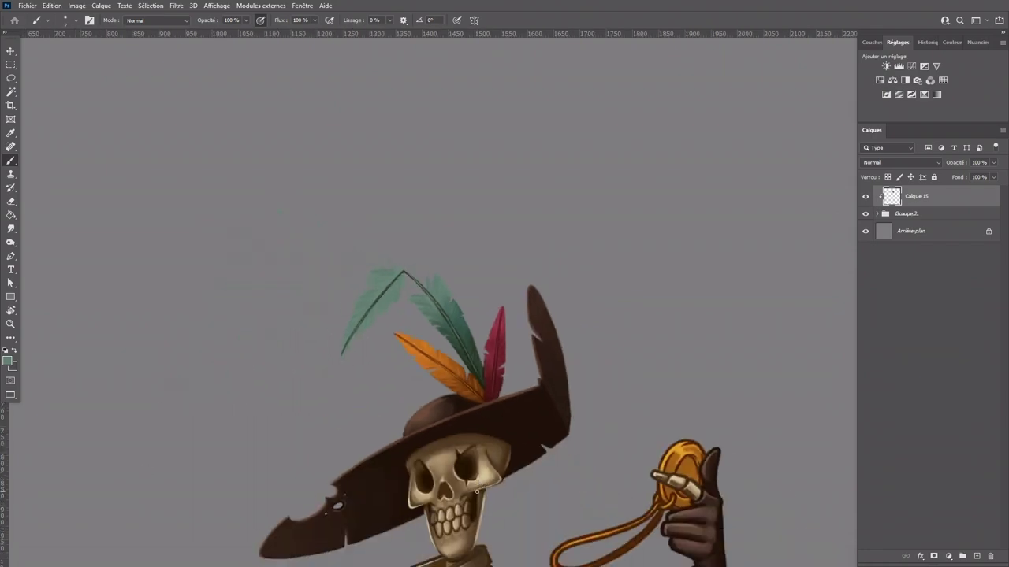
key(ctrl+minus)
key(ctrl+minus)
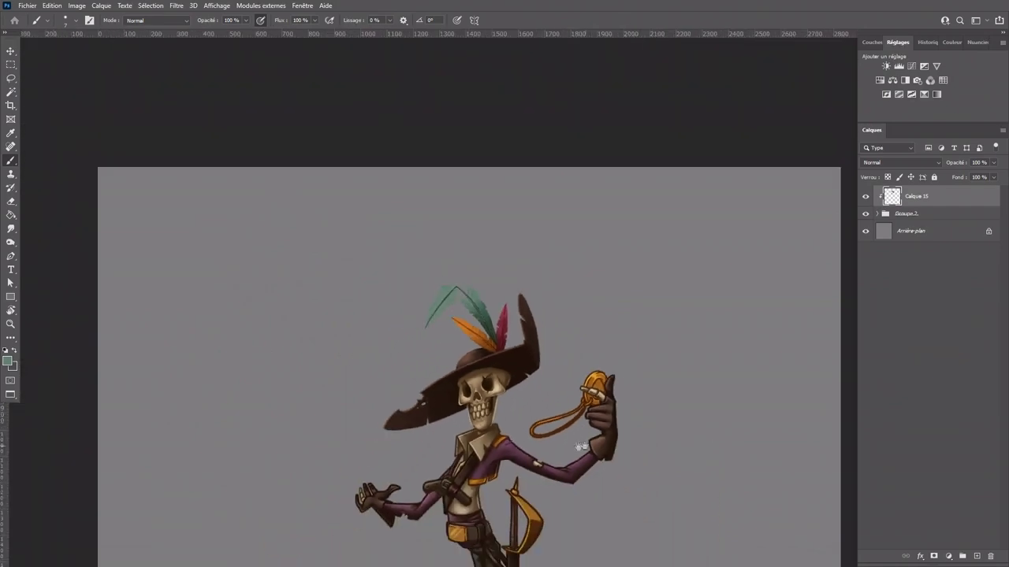
scroll(532, 384, up, 6)
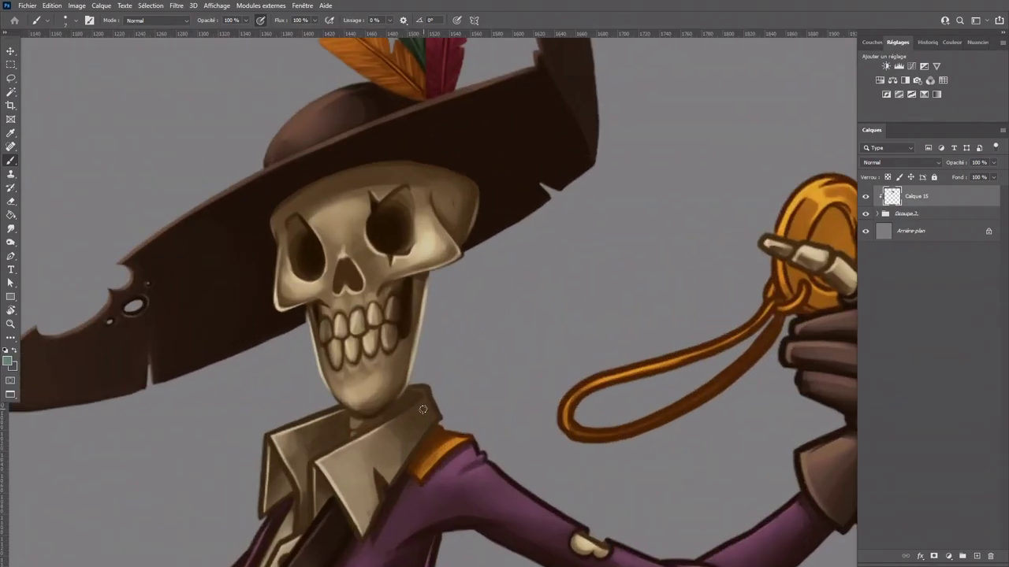
key(bracketright)
alt+click(423, 438)
drag(413, 389, 423, 390)
Step: Repaint the outline around the tear in the front collar flap with sampled collar tones
alt+click(388, 495)
drag(381, 481, 387, 492)
alt+click(379, 487)
alt+click(371, 486)
drag(371, 472, 380, 502)
Step: Paint light beige highlights along the front collar flap's inner and upper edges, undoing the last stroke
drag(406, 498, 476, 391)
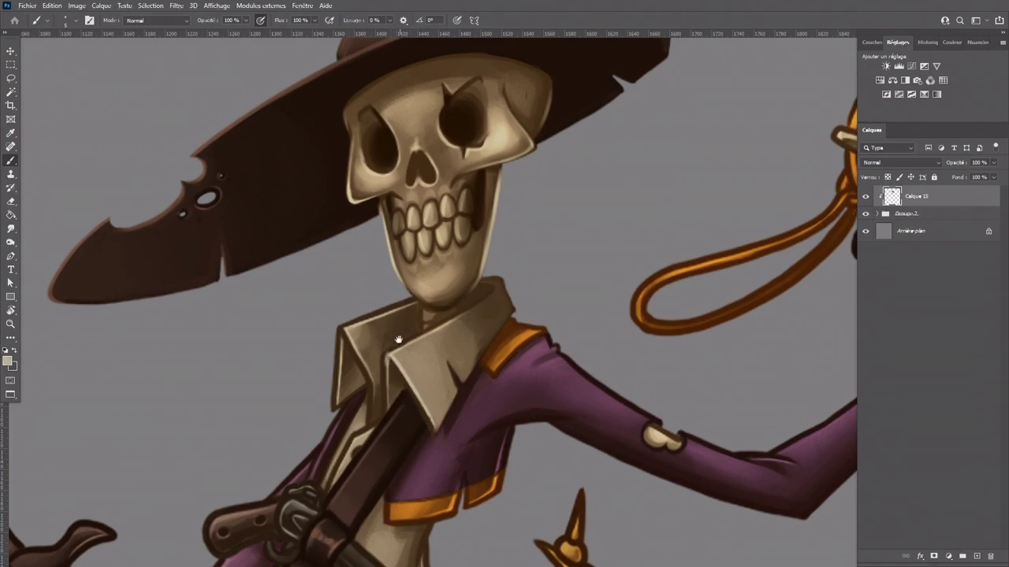
drag(386, 355, 385, 410)
drag(388, 351, 474, 306)
key(ctrl+z)
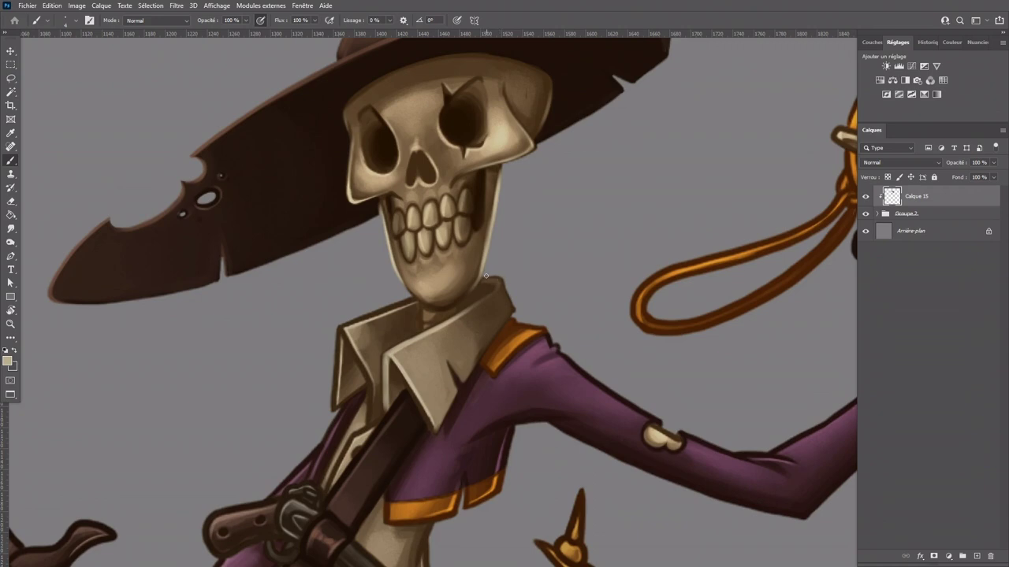
Step: Replace the dark outlines of the far collar flap's upper and side edges with sampled beige and brown tones
alt+click(404, 309)
drag(400, 308, 418, 302)
alt+click(358, 326)
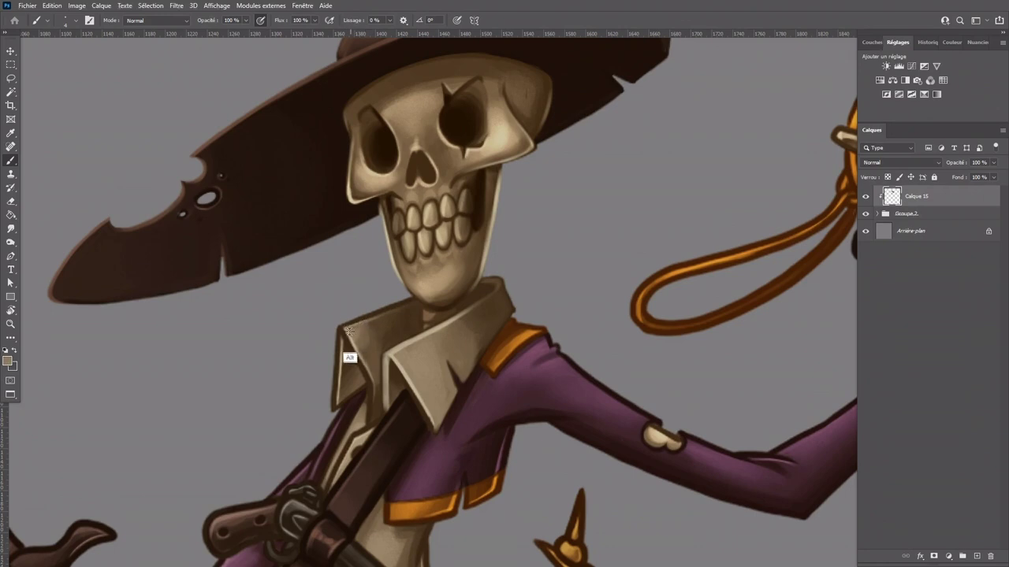
alt+click(359, 351)
alt+click(362, 361)
alt+click(340, 363)
alt+click(388, 354)
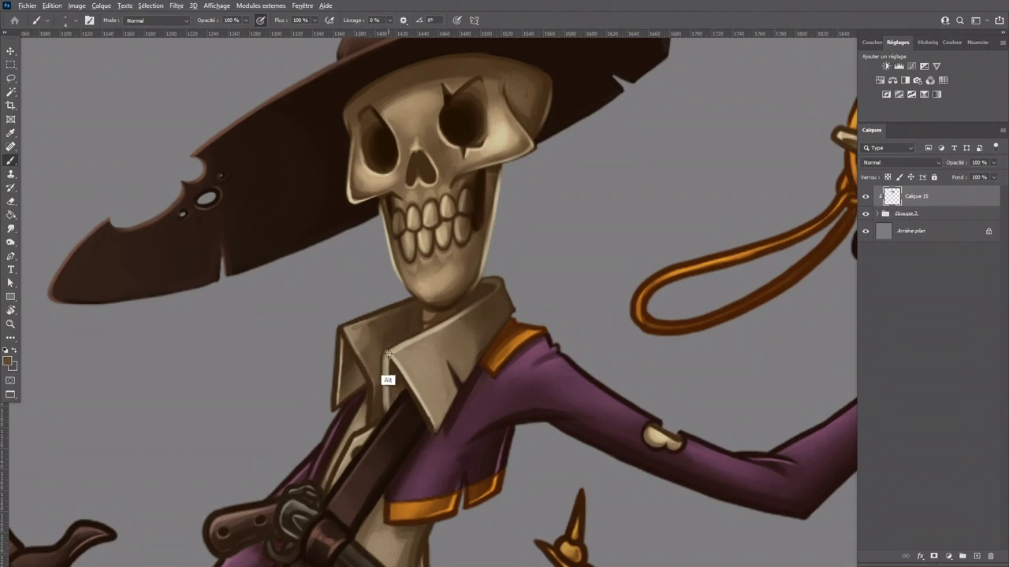
Step: Paint over the dark outlines along the front edges of both collar flaps using colours sampled from the shirt
alt+click(391, 368)
drag(388, 359, 387, 399)
alt+click(350, 360)
drag(342, 341, 340, 379)
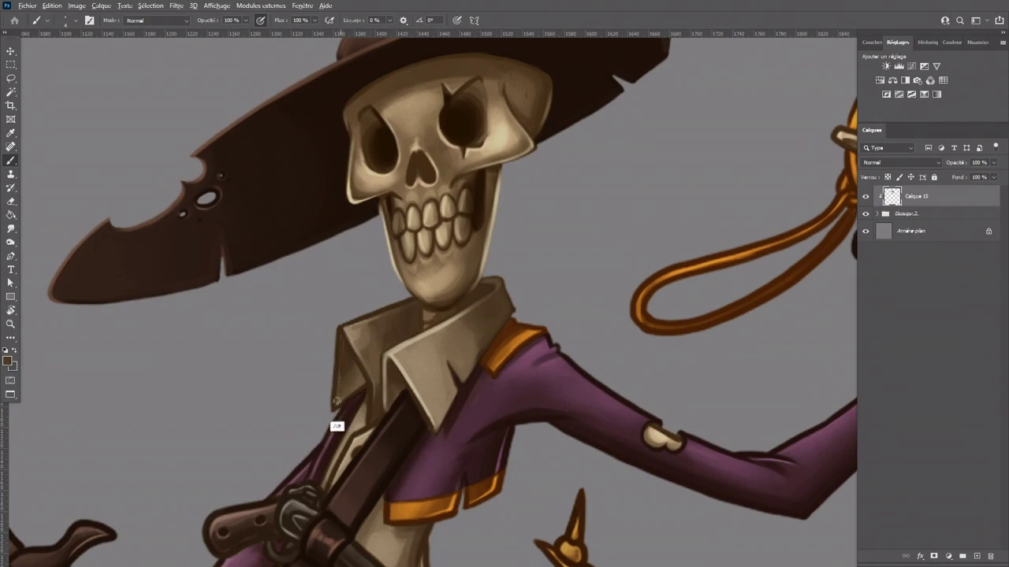
alt+click(393, 376)
mouse_move(335, 359)
mouse_down()
mouse_move(332, 409)
mouse_move(337, 330)
mouse_up()
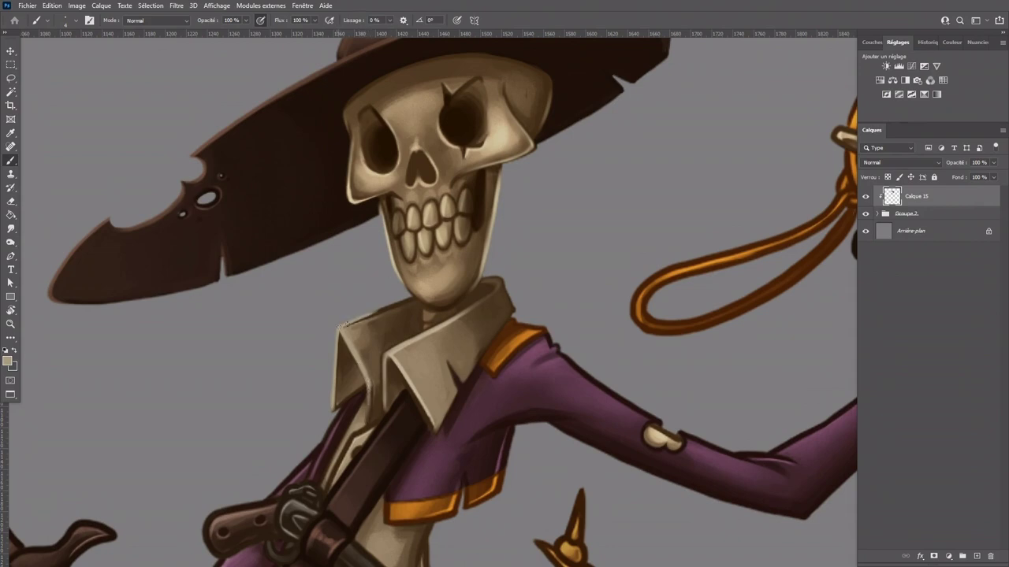
Step: Repaint the upper edge of the shaded collar flap under the jaw with sampled beige tones, replacing its dark outline
alt+click(357, 353)
drag(348, 326, 404, 303)
alt+click(384, 347)
alt+click(342, 356)
key(ctrl+minus)
key(ctrl+plus)
alt+click(351, 332)
alt+click(363, 328)
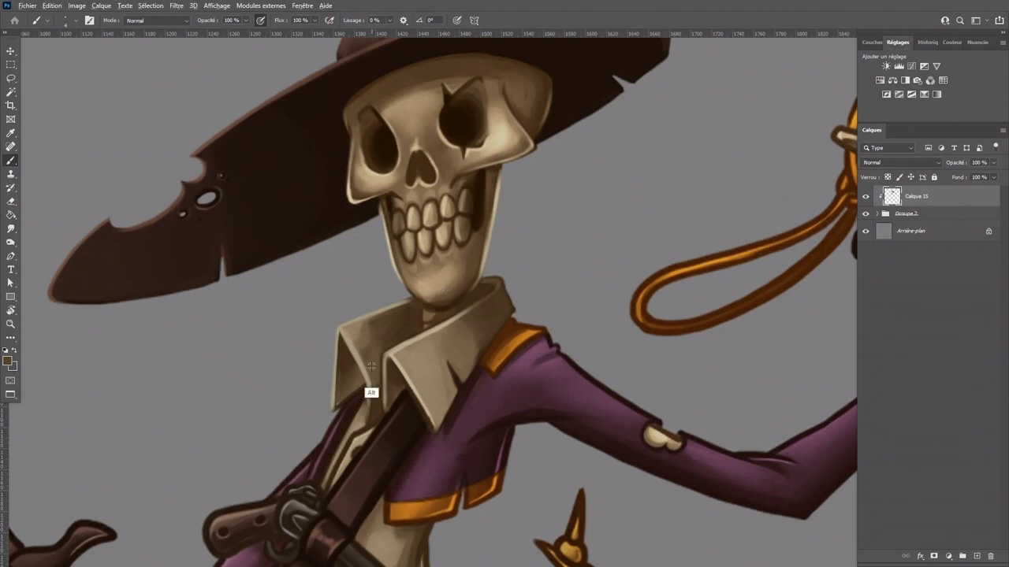
Step: Rework the edge of the shirt opening just below the shaded collar flap with a sampled tone
alt+click(373, 426)
drag(373, 386, 373, 398)
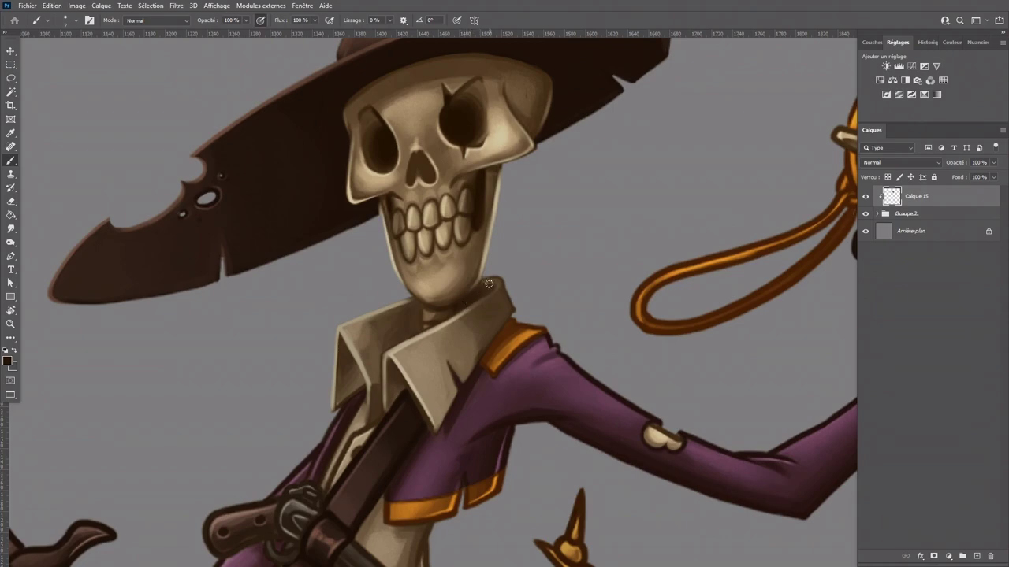
scroll(528, 241, down, 3)
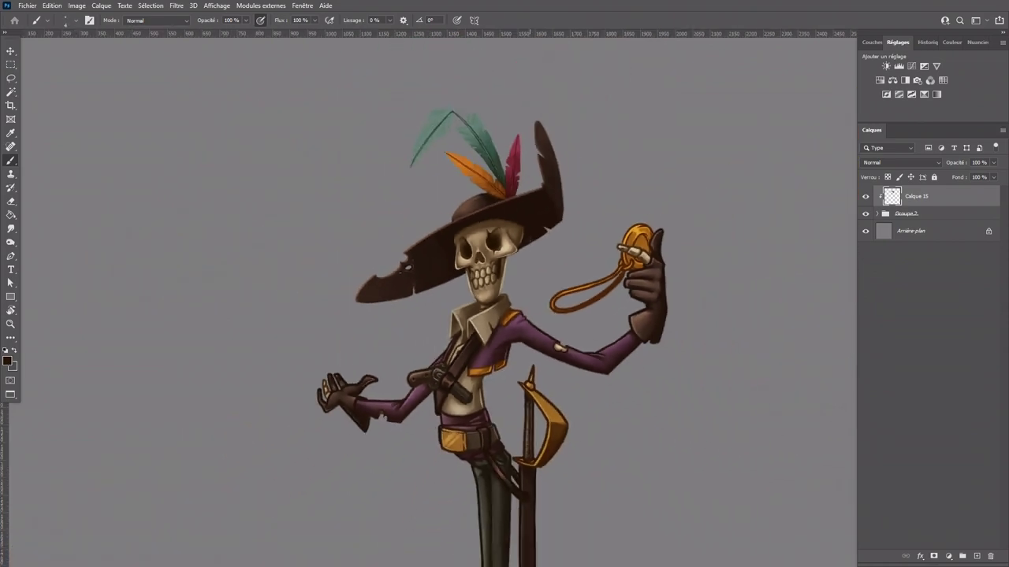
scroll(529, 241, up, 4)
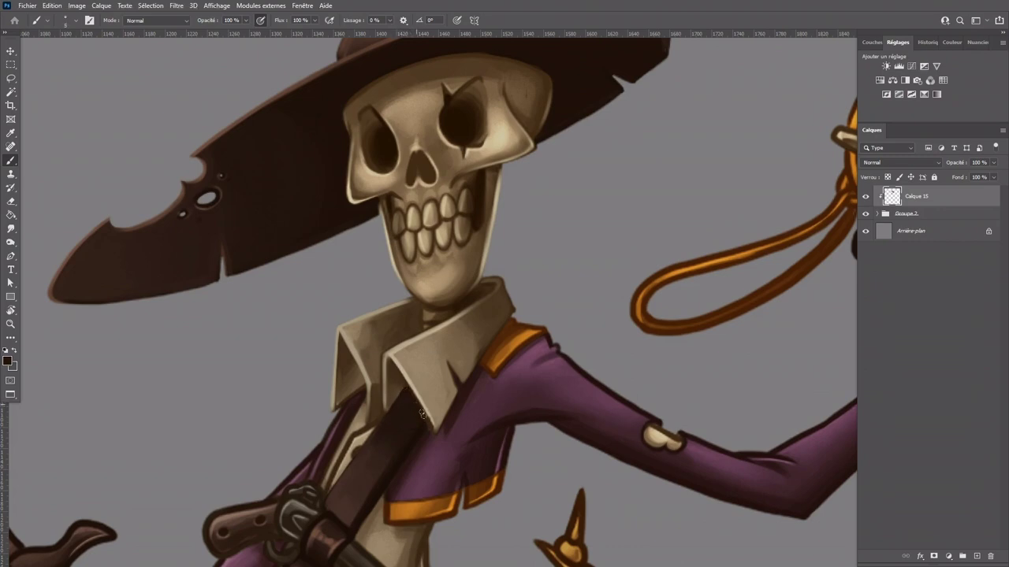
Step: Blend the outline around the tear and lower edge of the large collar flap using sampled tones
drag(458, 425, 425, 359)
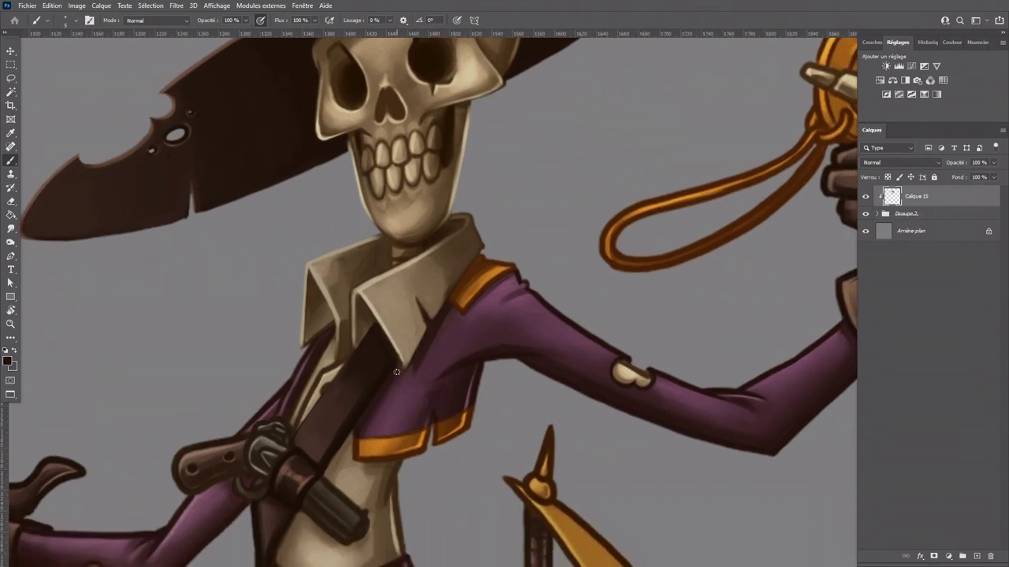
alt+click(401, 353)
drag(418, 299, 431, 317)
alt+click(414, 346)
alt+click(440, 304)
Step: Paint over the dark outline of the orange shoulder trim with sampled orange and shadow tones
alt+click(484, 275)
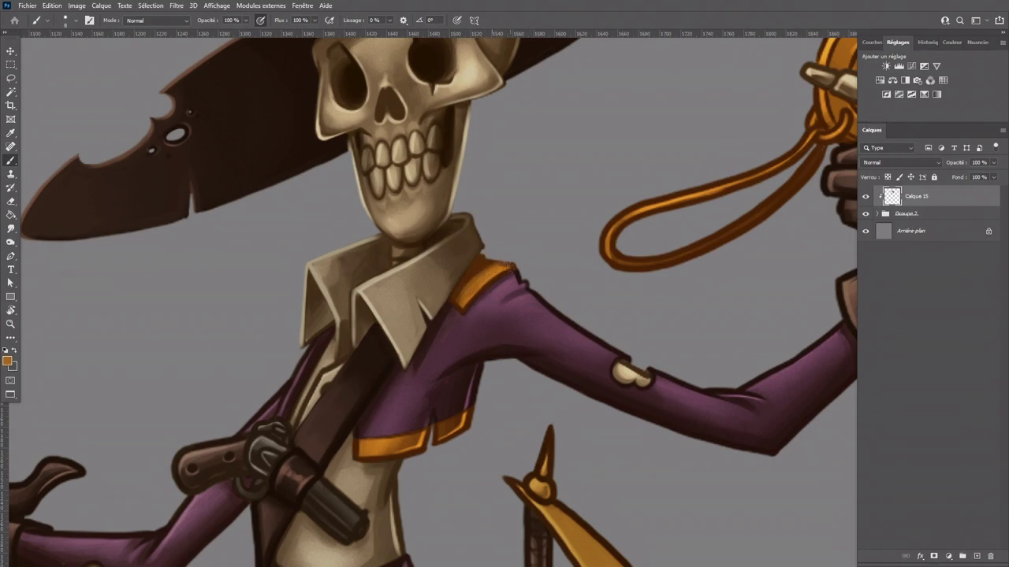
alt+click(479, 295)
alt+click(461, 296)
alt+click(493, 274)
Step: Paint out the dark outline along the upper edge of the purple sleeve, from the shoulder to the torn hole
alt+click(450, 300)
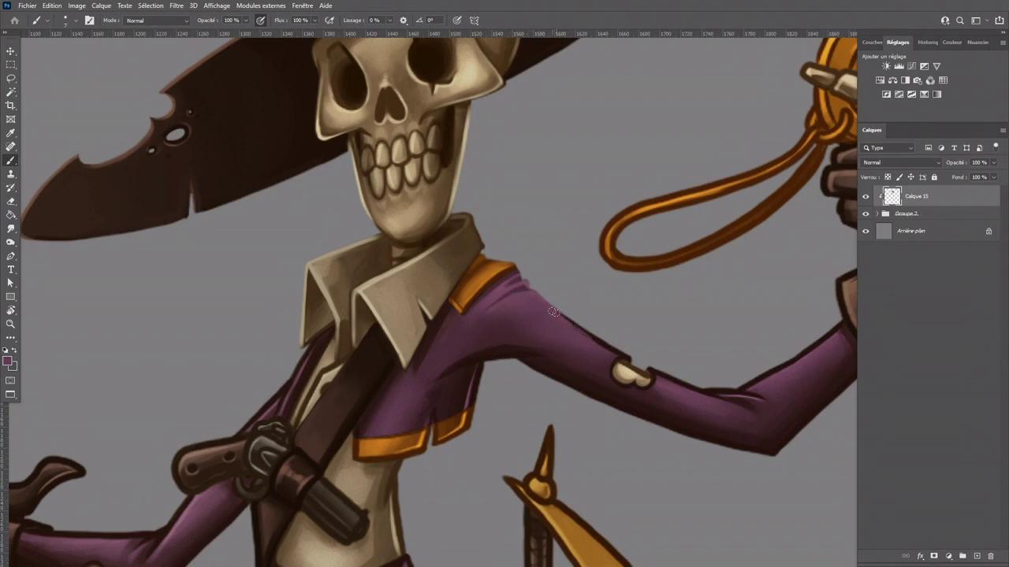
drag(601, 342, 621, 354)
right_click(622, 353)
click(611, 297)
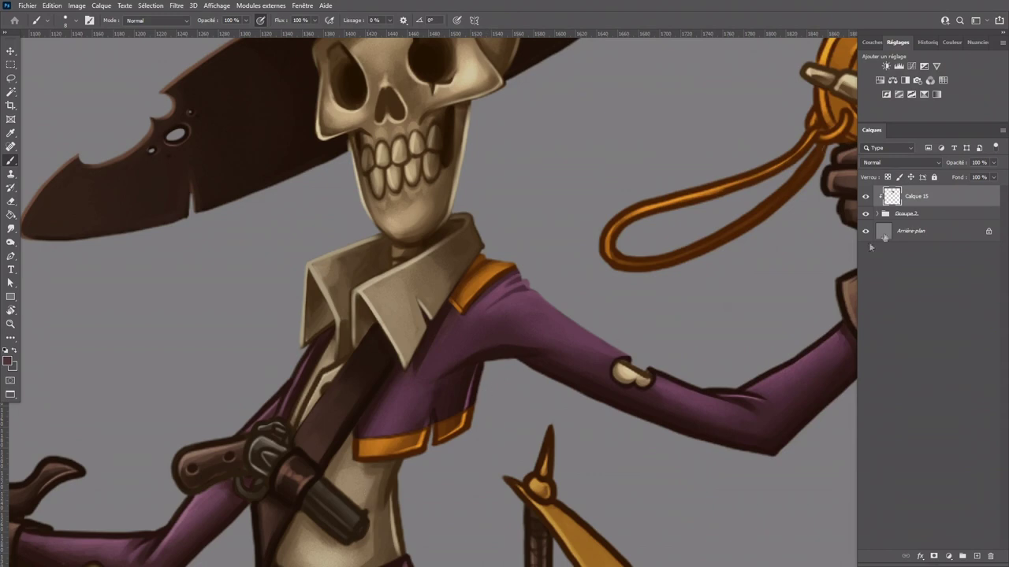
Step: Add a layer mask to Groupe 2 and make Calque 15 the active layer again
click(906, 214)
click(934, 557)
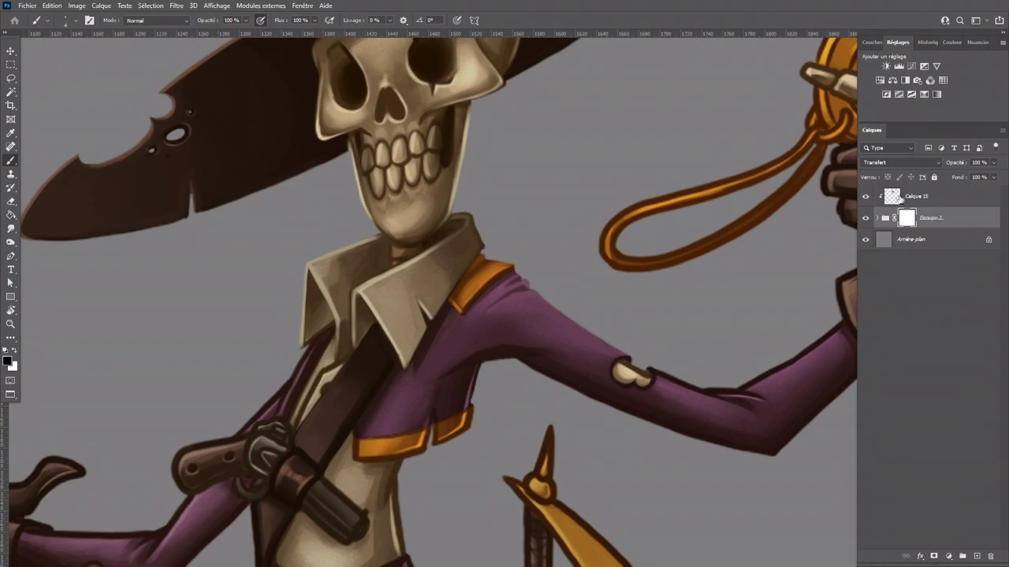
click(896, 200)
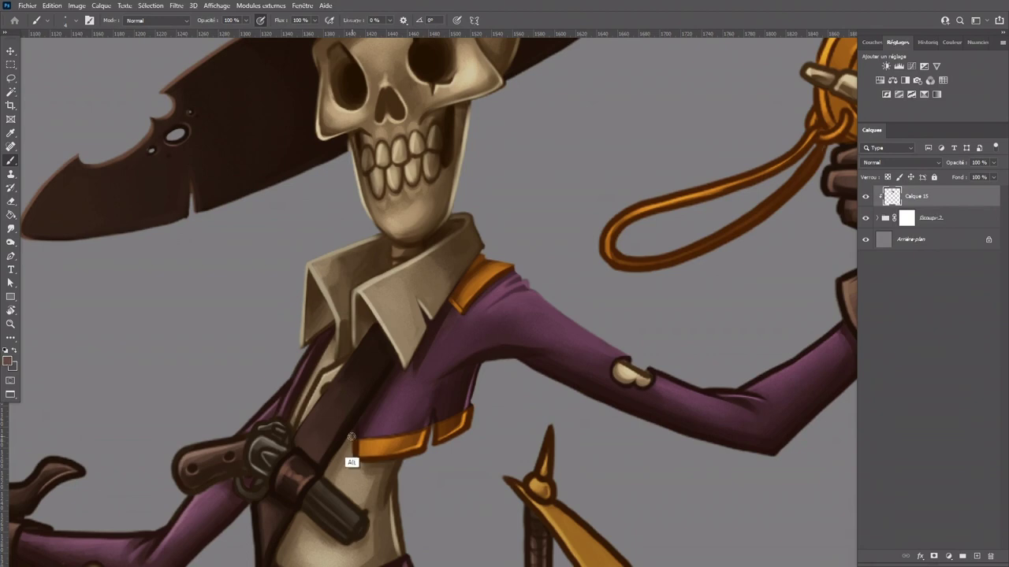
Step: Enlarge the brush and blend the outline along the edge of the leather chest strap with sampled browns
alt+click(352, 427)
key(bracketright)
key(bracketright)
key(bracketright)
alt+click(338, 423)
drag(367, 387, 323, 455)
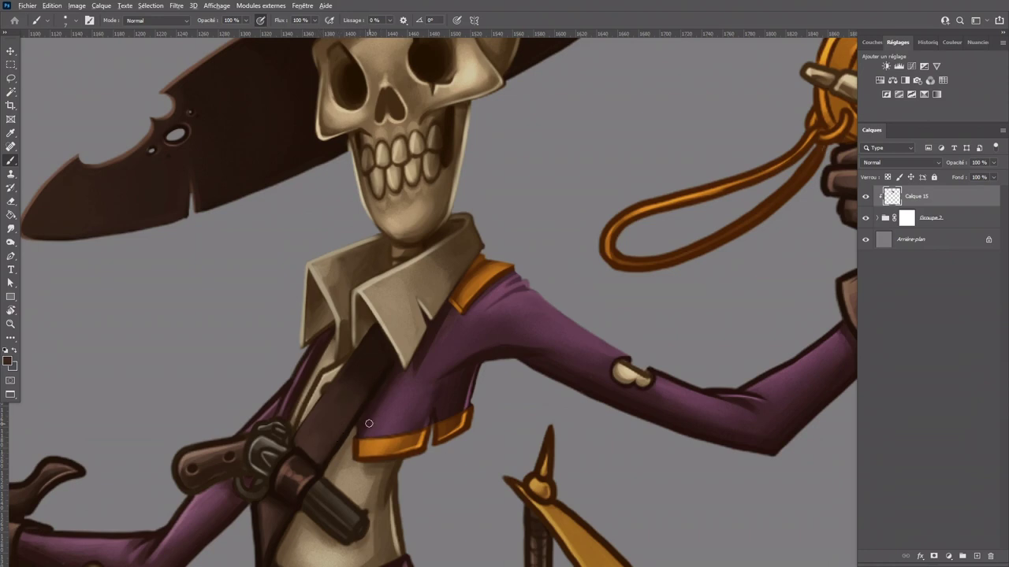
Step: Repaint the orange trim on the front of the jacket hem with sampled orange and brown tones
drag(450, 420, 496, 359)
alt+click(405, 385)
mouse_move(403, 391)
mouse_down()
mouse_move(452, 391)
mouse_move(473, 369)
mouse_move(444, 373)
mouse_move(462, 371)
mouse_up()
alt+click(449, 389)
alt+click(474, 374)
alt+click(431, 378)
alt+click(467, 375)
alt+click(441, 380)
alt+click(433, 382)
Step: Continue over both sections of the jacket's hem trim, covering the dark lines along their edges
mouse_move(441, 375)
mouse_down()
mouse_move(485, 375)
mouse_move(513, 354)
mouse_up()
alt+click(448, 378)
alt+click(486, 367)
alt+click(516, 352)
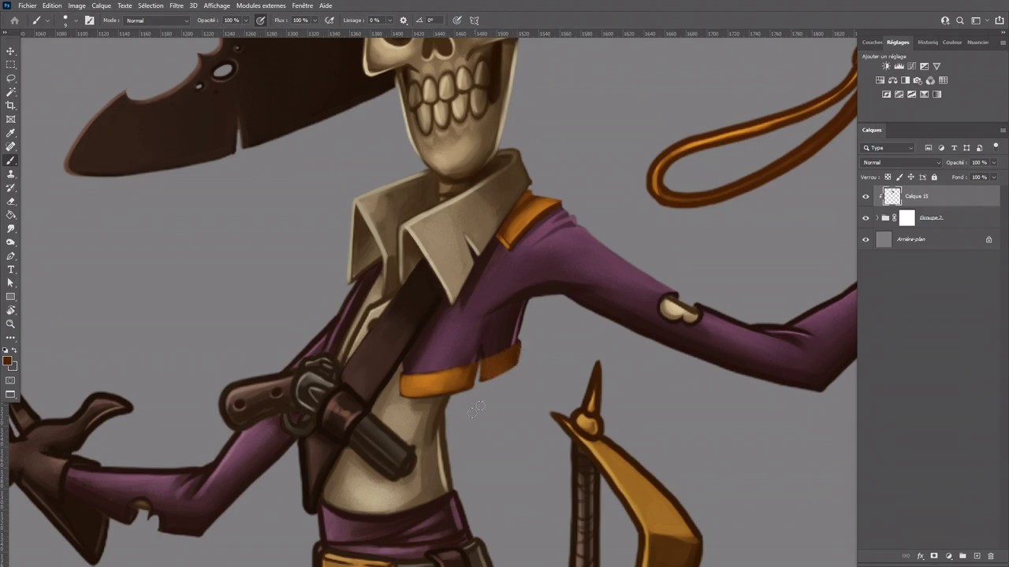
alt+click(454, 376)
alt+click(404, 373)
drag(407, 375, 476, 361)
Step: Paint black on the Groupe 2 mask to clean the notch between the two hem trim sections, and return to Calque 15
click(887, 220)
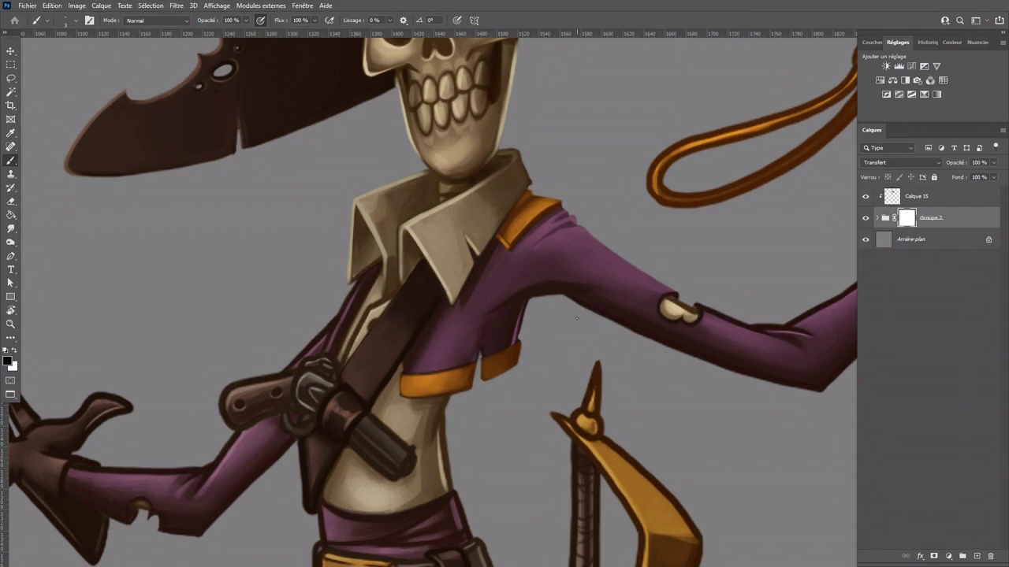
key(alt+bracketright)
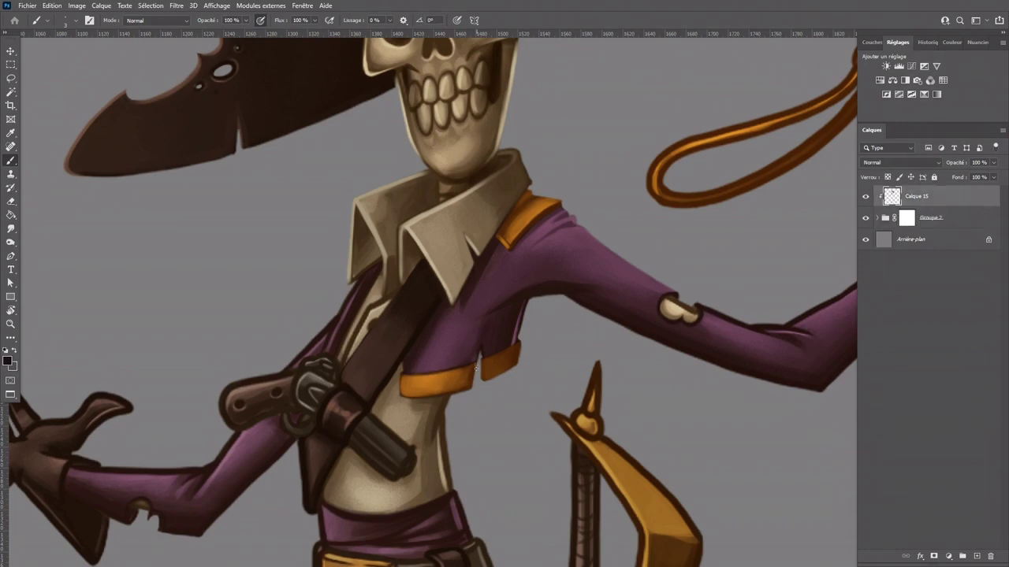
key(alt+bracketleft)
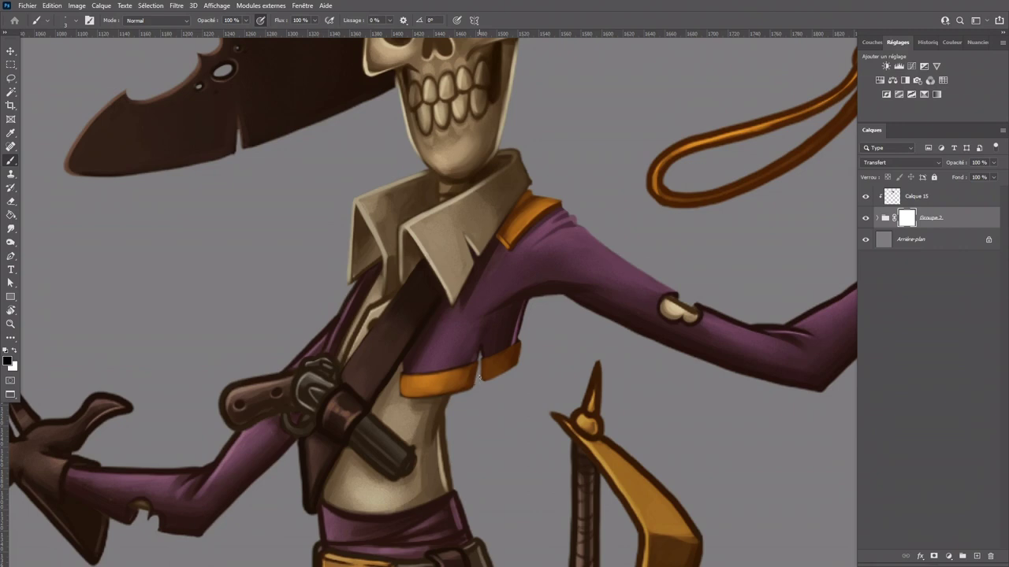
drag(478, 377, 478, 362)
click(906, 196)
Step: Choose a brighter golden yellow and paint metallic highlights on the shoulder trim and both hem trim sections
alt+click(416, 380)
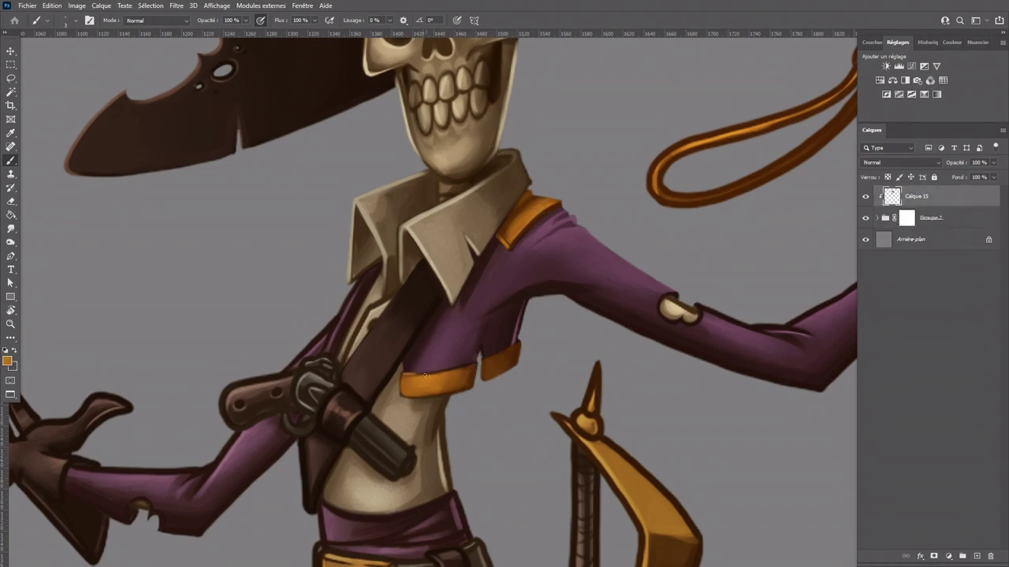
drag(403, 375, 456, 368)
key(ctrl+z)
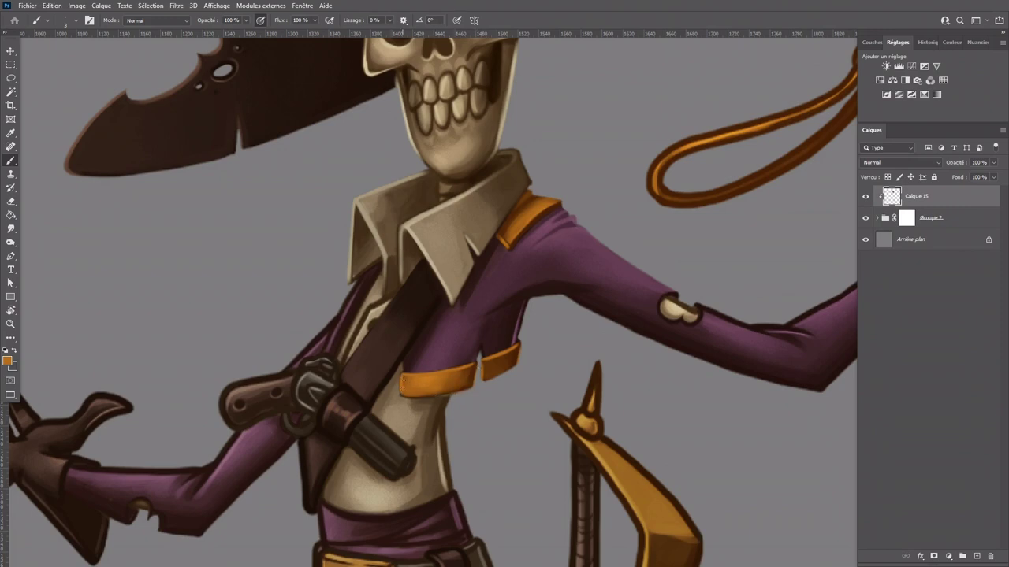
click(11, 363)
click(813, 289)
click(851, 399)
click(943, 276)
mouse_move(401, 374)
mouse_down()
mouse_move(460, 369)
mouse_move(482, 350)
mouse_move(482, 360)
mouse_move(499, 352)
mouse_move(479, 361)
mouse_move(502, 350)
mouse_move(482, 378)
mouse_up()
key(ctrl+z)
mouse_move(528, 217)
mouse_down()
mouse_move(529, 227)
mouse_move(533, 220)
mouse_up()
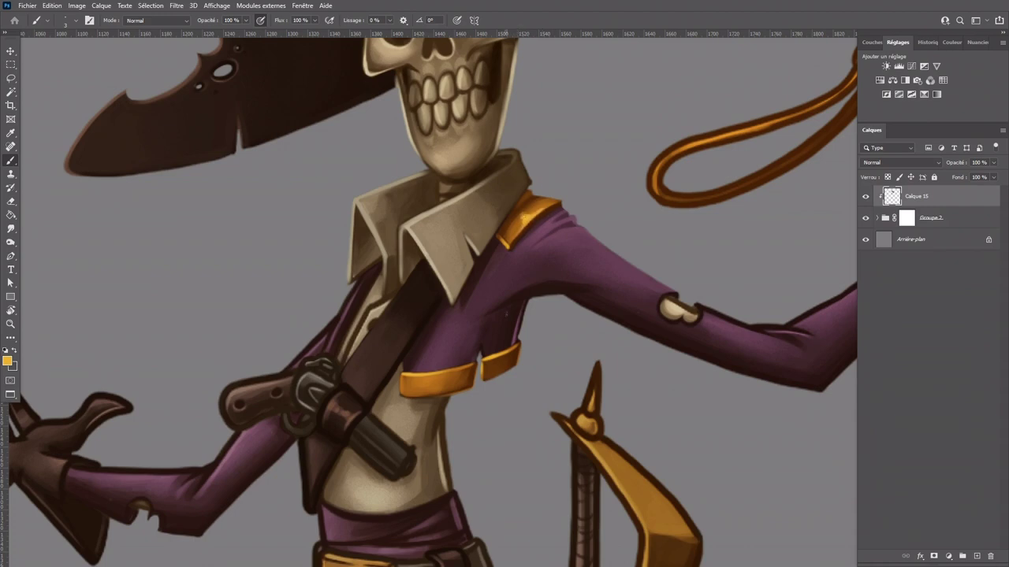
mouse_move(421, 378)
mouse_down()
mouse_move(440, 378)
mouse_move(432, 390)
mouse_up()
mouse_move(495, 360)
mouse_down()
mouse_move(504, 357)
mouse_move(498, 367)
mouse_up()
Step: Add brown shading and reflections around the highlights on both hem trim sections using sampled tones
alt+click(506, 364)
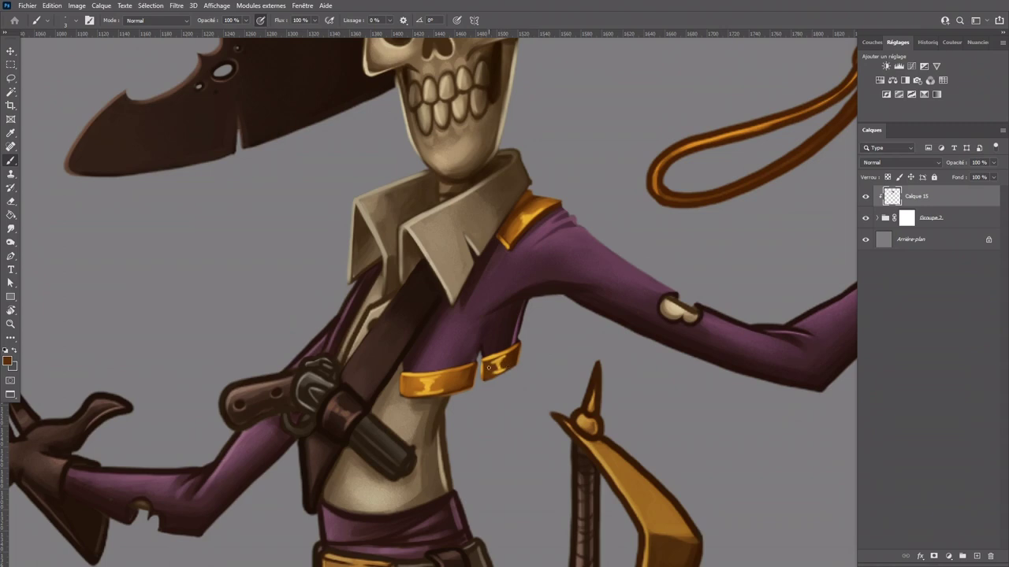
alt+click(434, 386)
alt+click(454, 388)
alt+click(413, 391)
alt+click(492, 364)
alt+click(491, 377)
alt+click(476, 339)
Step: Paint over the outlines along the raised forearm's upper edge and the elbow crease with sampled purples
drag(744, 428, 427, 386)
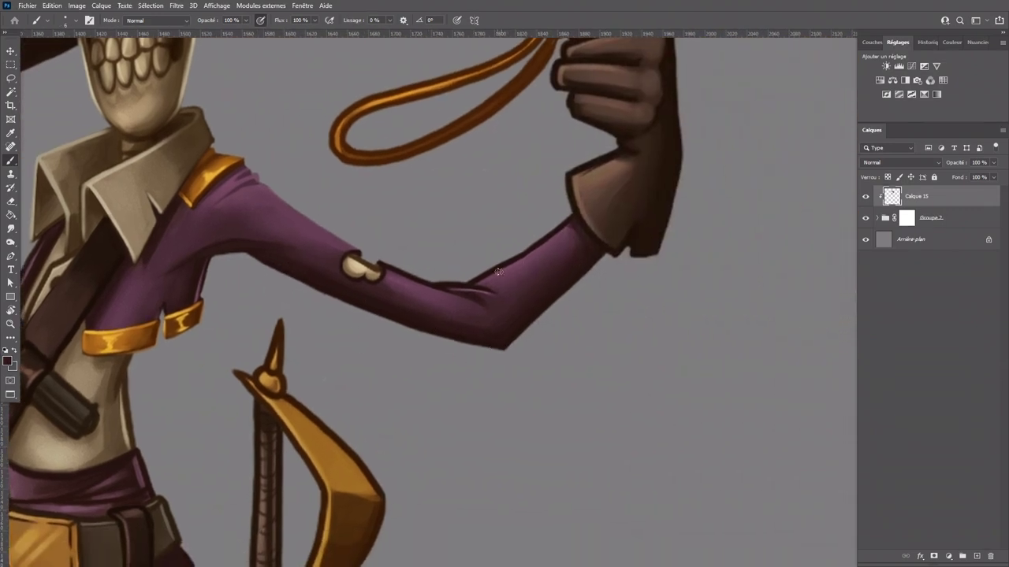
alt+click(490, 303)
drag(510, 264, 568, 226)
alt+click(487, 297)
drag(485, 294, 441, 286)
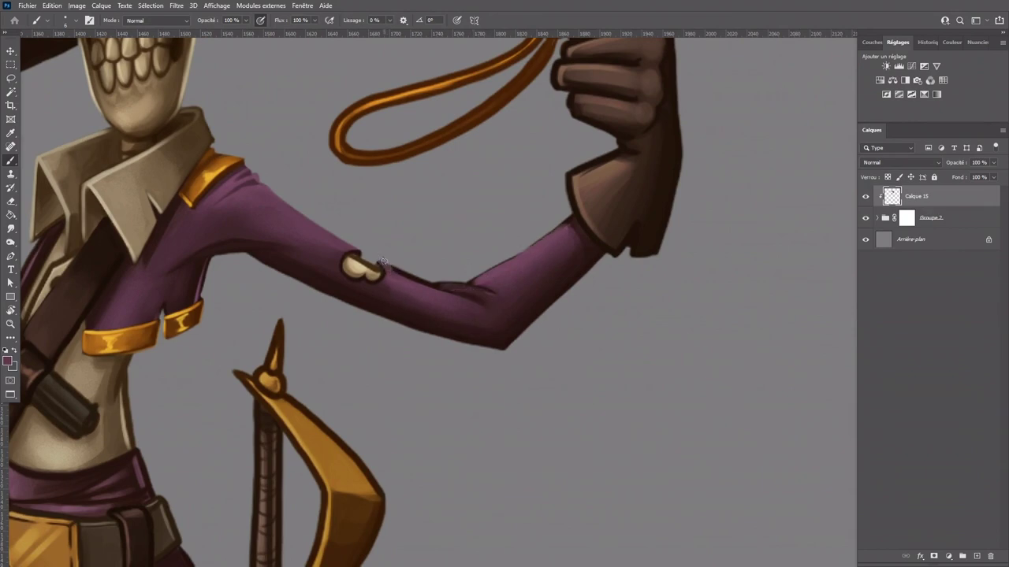
Step: Blend the dark outline around the torn hole in the sleeve and along the sleeve edge beside it
mouse_move(341, 258)
mouse_down()
mouse_move(351, 282)
mouse_move(364, 279)
mouse_up()
alt+click(346, 278)
alt+click(400, 278)
drag(386, 268, 475, 304)
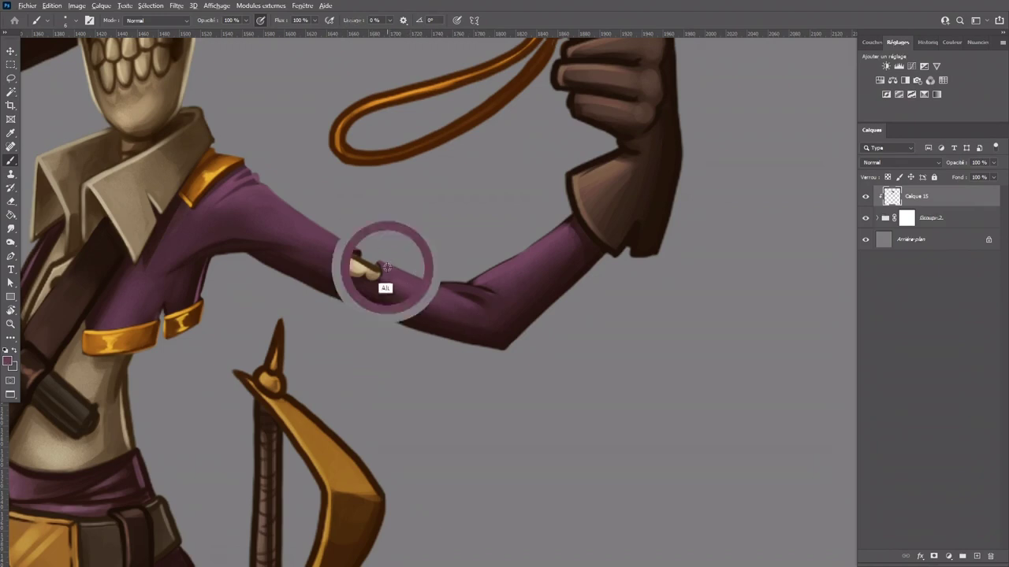
alt+click(341, 268)
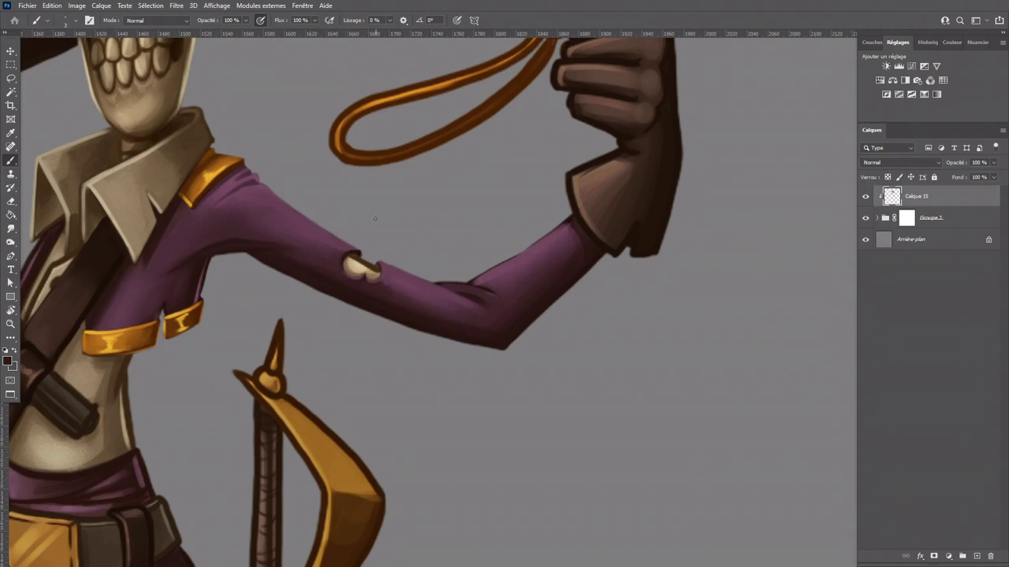
Step: Refine the elbow folds and the forearm's upper edge with sampled purples, and switch to the Groupe 2 mask to clean the silhouette
drag(453, 288, 462, 292)
alt+click(473, 312)
alt+click(468, 313)
alt+click(485, 276)
drag(471, 275, 536, 239)
mouse_move(442, 283)
mouse_down()
mouse_move(468, 284)
mouse_move(441, 283)
mouse_move(507, 309)
mouse_move(491, 286)
mouse_move(468, 288)
mouse_move(498, 299)
mouse_up()
key(ctrl+z)
alt+click(487, 302)
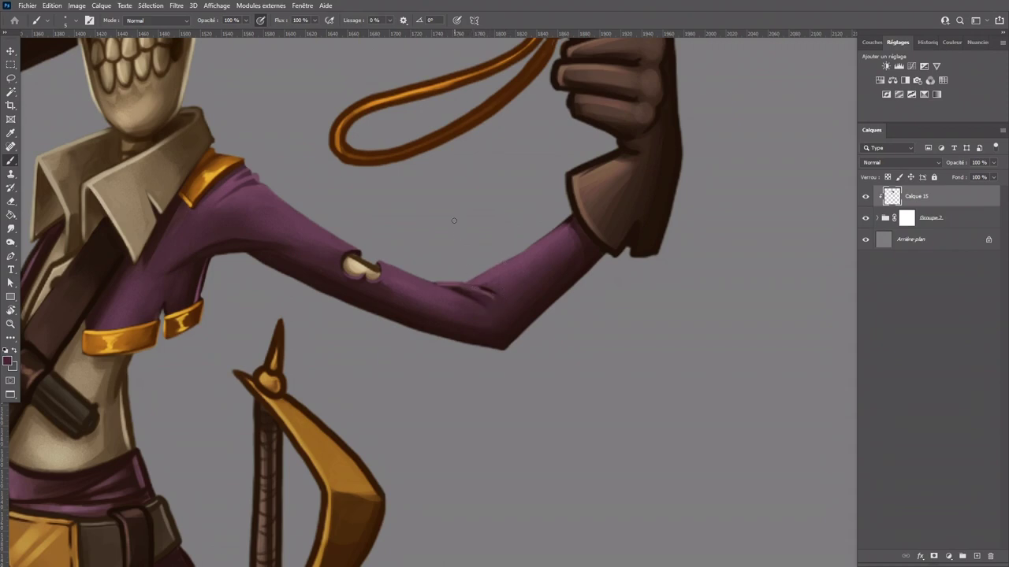
click(908, 218)
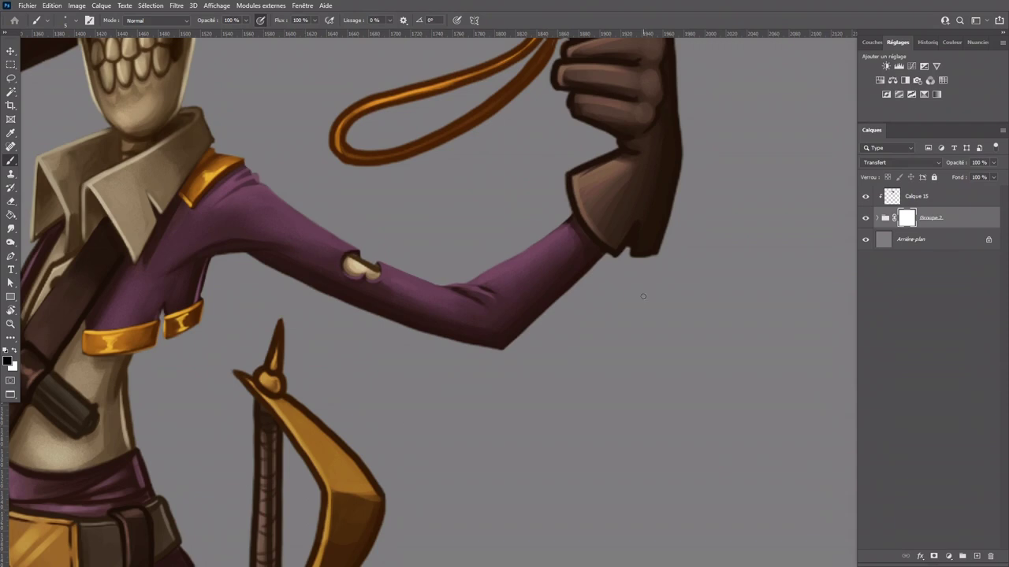
Step: Return to Calque 15 and paint over the dark lines on the folded fingers of the raised glove
mouse_move(646, 270)
mouse_down()
mouse_move(581, 395)
mouse_move(649, 353)
mouse_move(773, 336)
mouse_move(529, 446)
mouse_move(619, 495)
mouse_move(628, 487)
mouse_up()
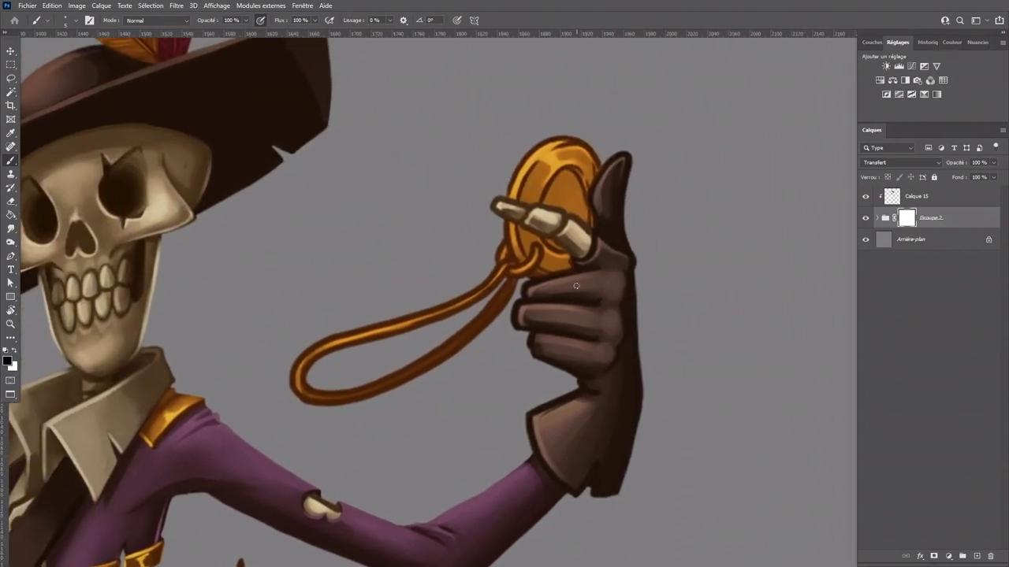
click(916, 197)
alt+click(571, 314)
drag(537, 289, 525, 295)
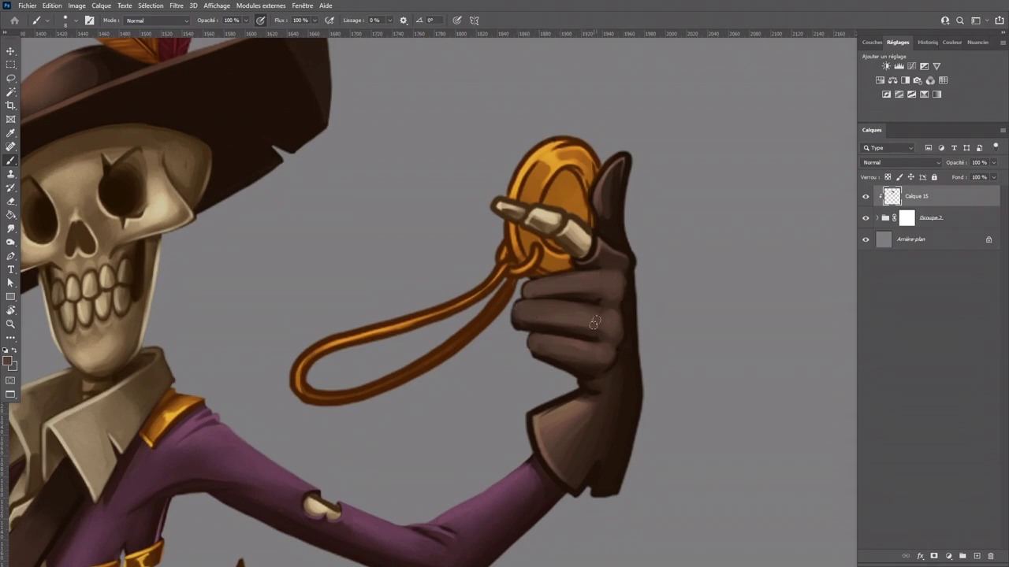
key(alt)
drag(561, 341, 603, 344)
Step: Repaint the underside of the lowest gloved finger and the crease at the wrist with sampled browns
mouse_move(547, 349)
mouse_down()
mouse_move(393, 316)
mouse_move(415, 326)
mouse_up()
alt+click(394, 322)
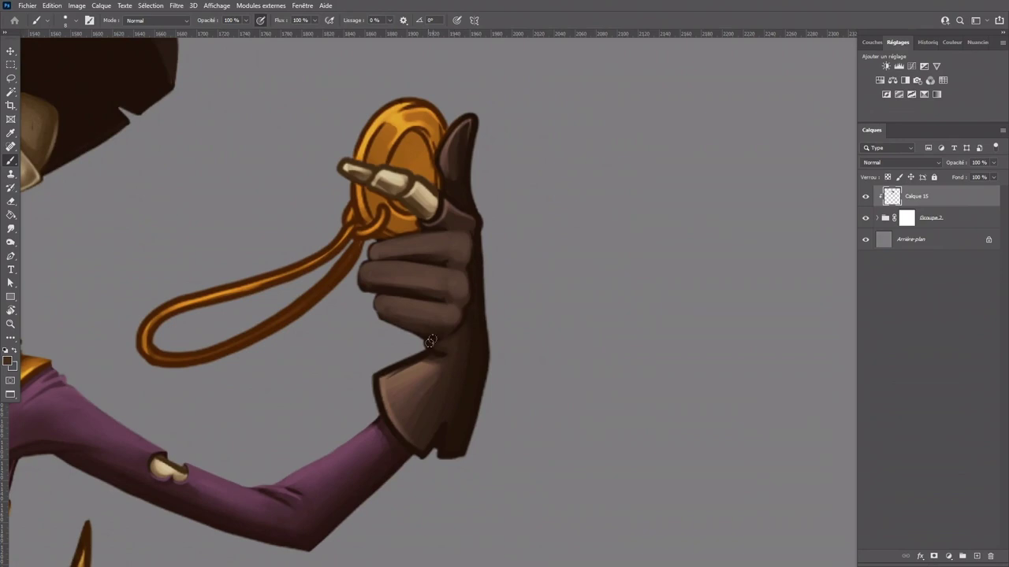
alt+click(431, 340)
drag(424, 339, 444, 343)
Step: Paint out the outline of the glove cuff and shade its surface down to the torn lower edge with sampled browns
alt+click(413, 397)
mouse_move(408, 369)
mouse_down()
mouse_move(379, 397)
mouse_move(377, 375)
mouse_move(390, 394)
mouse_move(380, 403)
mouse_move(394, 389)
mouse_move(394, 420)
mouse_up()
alt+click(386, 385)
alt+click(398, 412)
alt+click(410, 427)
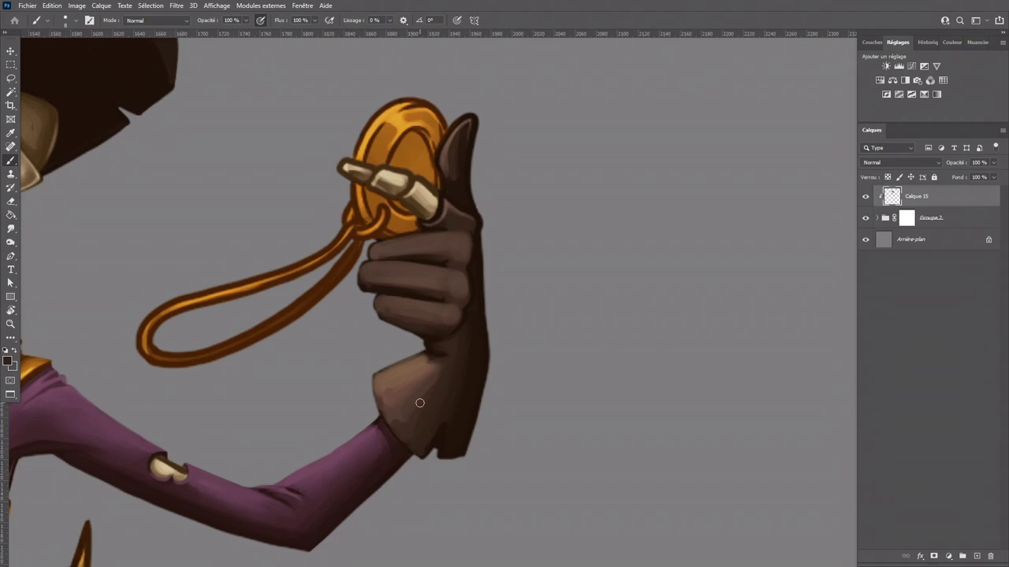
drag(435, 443, 443, 422)
alt+click(453, 430)
Step: Trim the upper edge of the glove cuff on the Groupe 2 mask and go back to Calque 15
click(907, 219)
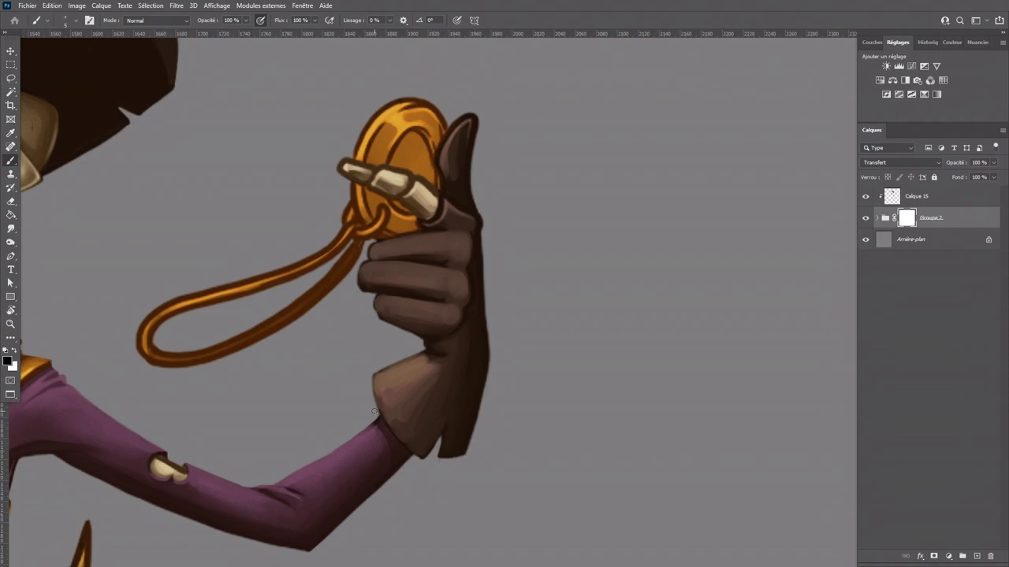
drag(420, 350, 370, 374)
key(alt+bracketright)
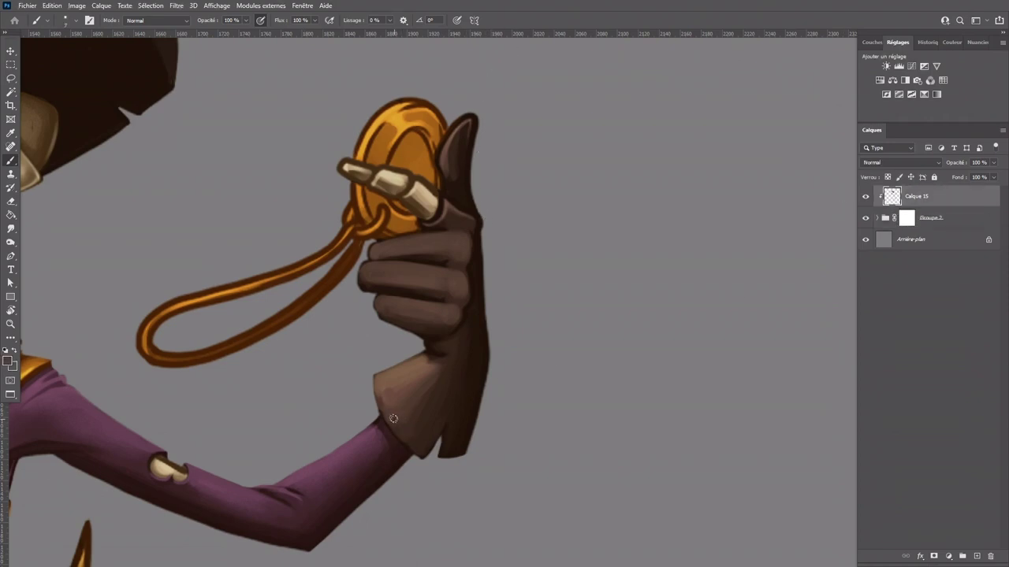
Step: Smooth the shading across the glove cuff and up into the wrist by blending sampled brown tones
key(alt)
alt+click(387, 384)
alt+click(420, 403)
key(alt)
alt+click(433, 357)
drag(446, 344, 433, 366)
alt+click(420, 374)
alt+click(421, 369)
alt+click(403, 379)
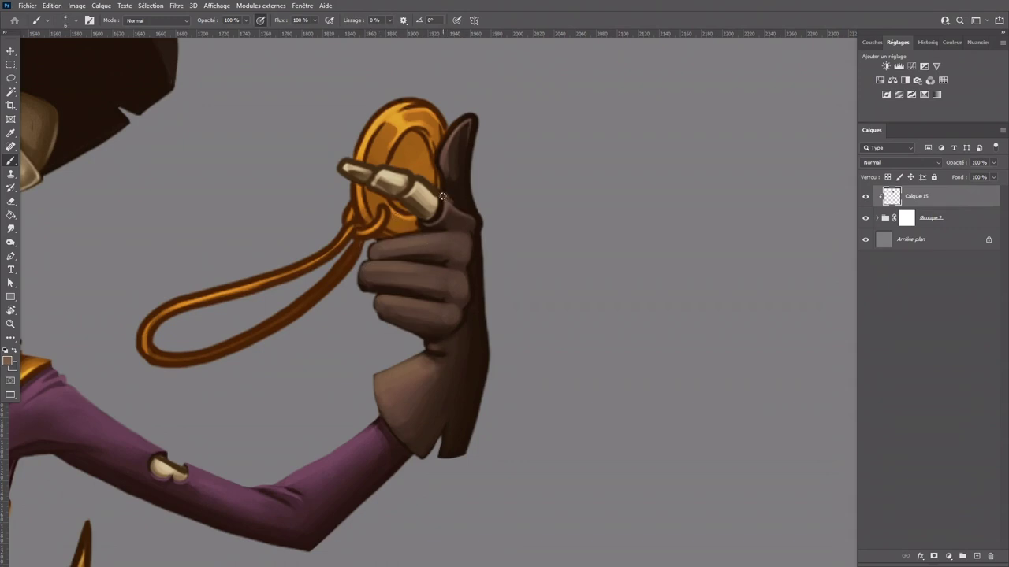
Step: Repaint the torn glove edge around the base of the exposed finger bone with sampled browns, replacing the dark outline
key(alt)
alt+click(432, 241)
alt+click(425, 227)
alt+click(458, 221)
alt+click(440, 221)
alt+click(420, 221)
alt+click(423, 223)
alt+click(419, 220)
drag(420, 221, 415, 216)
alt+click(418, 224)
key(alt)
alt+click(451, 202)
scroll(452, 249, down, 3)
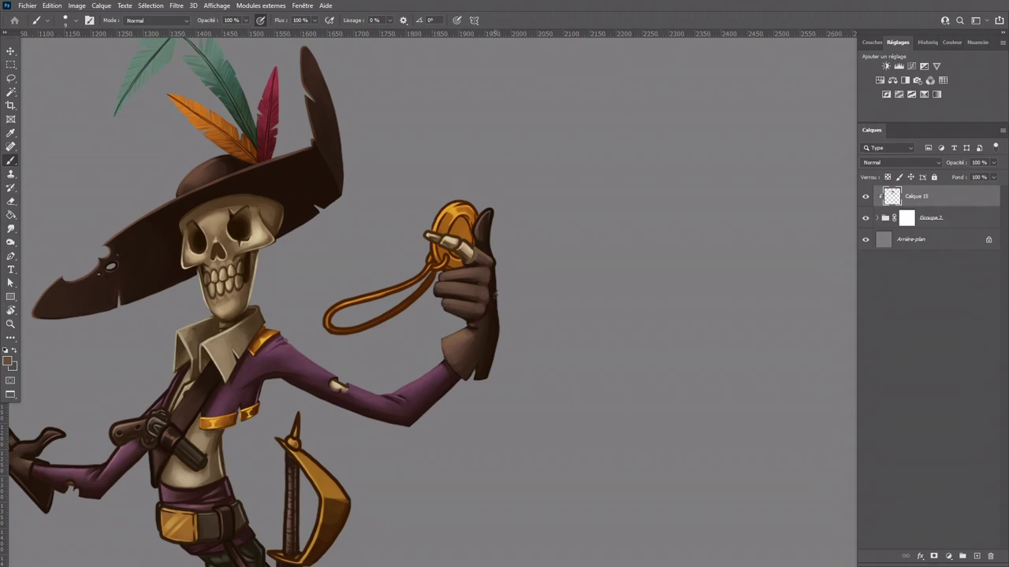
Step: Shade the back edge of the raised glove and the torn tips of its cuff with sampled browns
alt+click(489, 285)
key(bracketright)
key(bracketleft)
alt+click(475, 366)
alt+click(462, 375)
alt+click(473, 378)
alt+click(475, 376)
alt+click(465, 375)
Step: Repaint the glove's dark thumb with sampled mid-browns, keeping a darker shadow along its edge and base
scroll(509, 234, up, 3)
mouse_move(387, 257)
mouse_down()
mouse_move(399, 271)
mouse_move(367, 211)
mouse_move(391, 213)
mouse_up()
key(alt)
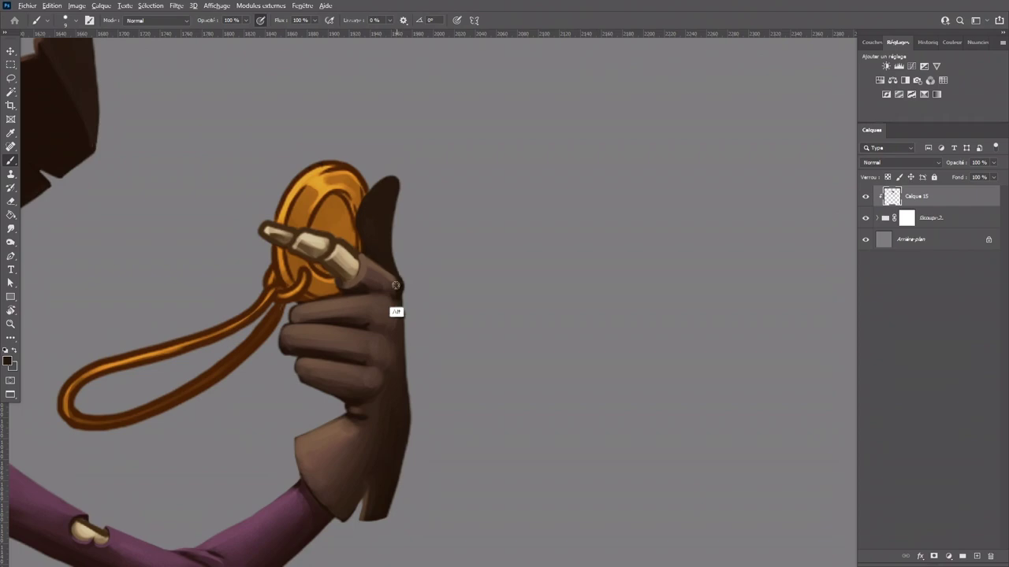
alt+click(390, 278)
alt+click(372, 252)
mouse_move(368, 242)
mouse_down()
mouse_move(374, 200)
mouse_move(382, 203)
mouse_move(392, 181)
mouse_move(377, 209)
mouse_move(379, 259)
mouse_up()
mouse_move(379, 203)
mouse_down()
mouse_move(365, 226)
mouse_move(386, 202)
mouse_up()
alt+click(367, 256)
alt+click(365, 257)
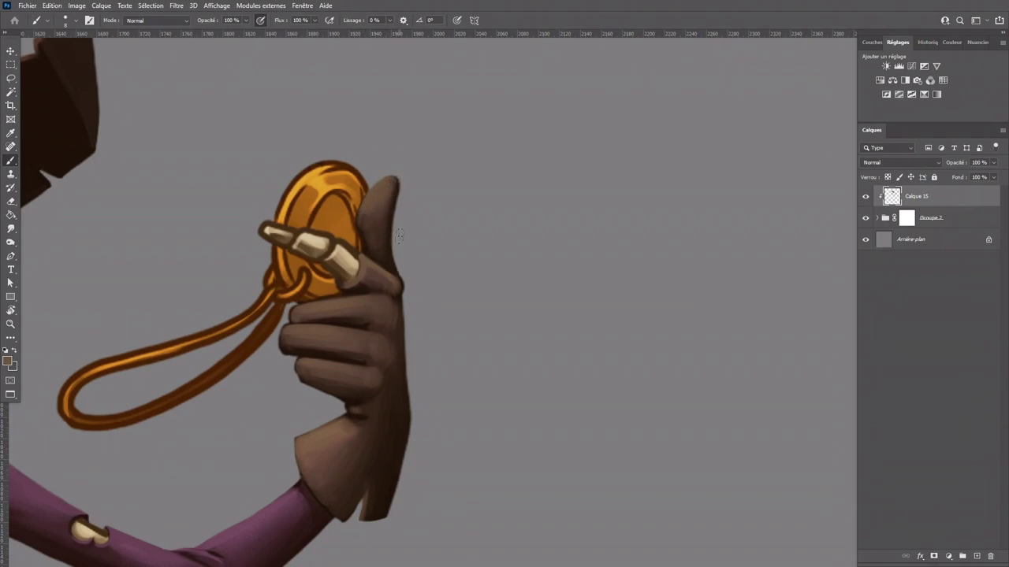
Step: Compare the artwork with Calque 15 hidden and shown, and refine the dark edges where the coin meets the thumb and index finger
scroll(486, 401, down, 4)
click(864, 197)
click(864, 197)
scroll(512, 294, up, 4)
drag(349, 286, 420, 350)
alt+click(392, 282)
alt+click(416, 256)
drag(415, 256, 426, 300)
alt+click(417, 272)
alt+click(416, 252)
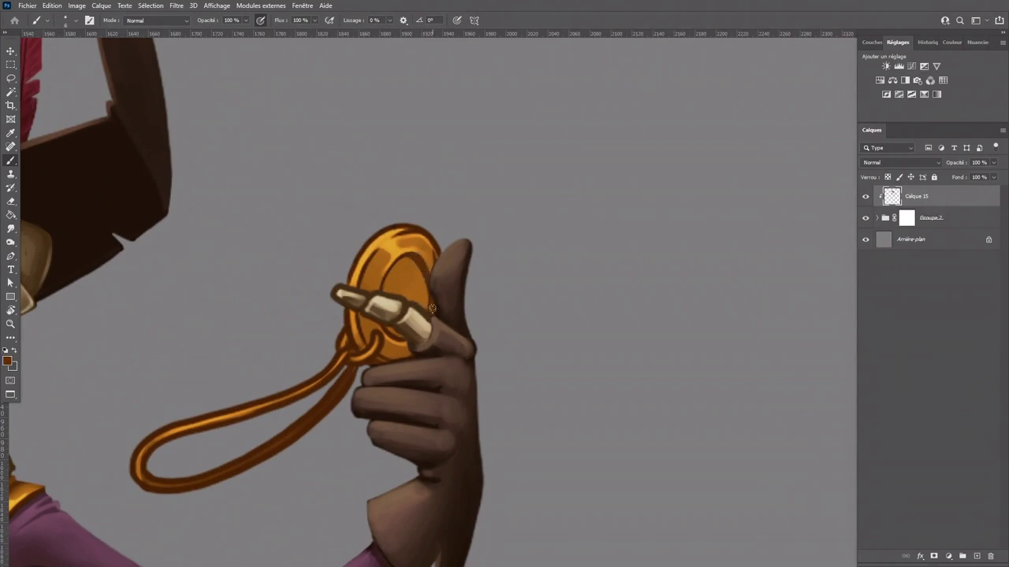
Step: Paint out the inner lines and hard highlights on the coin's face with an even sampled orange
alt+click(398, 346)
drag(378, 324, 384, 330)
alt+click(379, 293)
mouse_move(382, 274)
mouse_down()
mouse_move(404, 249)
mouse_move(383, 265)
mouse_move(421, 257)
mouse_move(379, 282)
mouse_up()
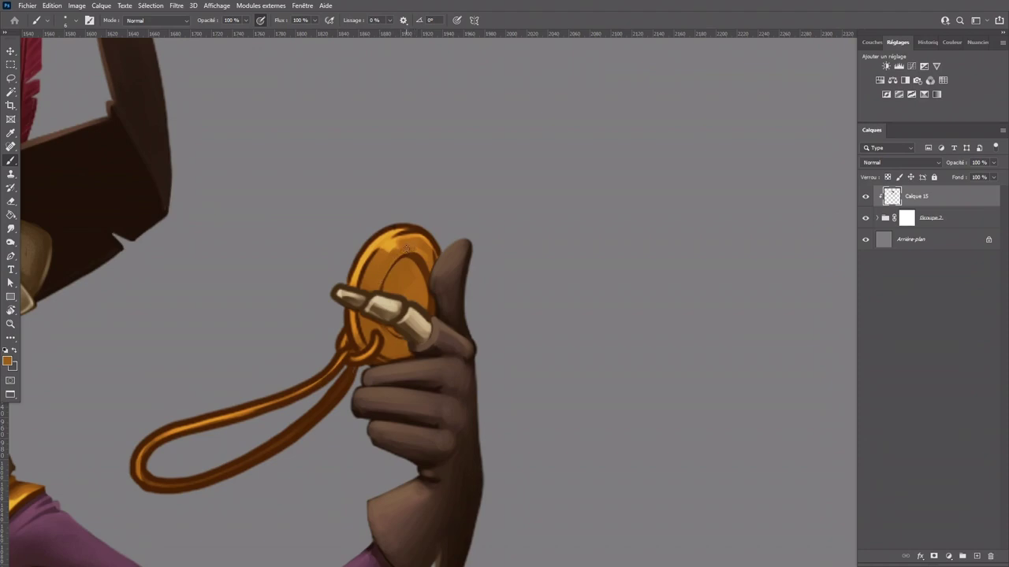
alt+click(378, 288)
mouse_move(362, 284)
mouse_down()
mouse_move(372, 257)
mouse_move(399, 241)
mouse_move(425, 229)
mouse_move(432, 248)
mouse_move(411, 232)
mouse_up()
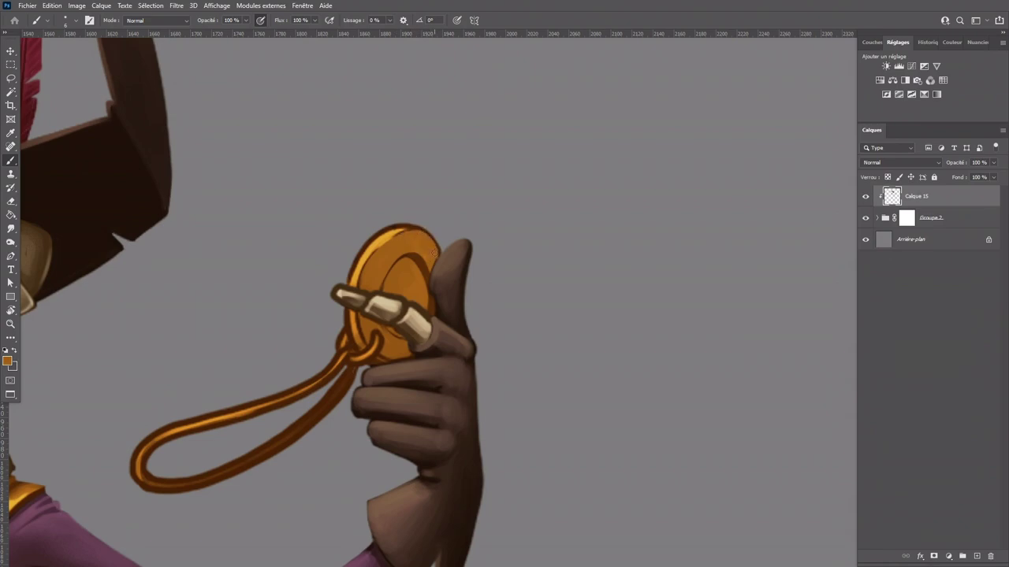
Step: Replace the dark outline around the coin's outer rim with bright sampled gold
alt+click(357, 282)
mouse_move(350, 280)
mouse_down()
mouse_move(390, 231)
mouse_move(421, 223)
mouse_move(410, 216)
mouse_move(382, 231)
mouse_move(416, 221)
mouse_move(372, 243)
mouse_move(408, 231)
mouse_move(436, 240)
mouse_up()
key(ctrl+z)
key(ctrl+z)
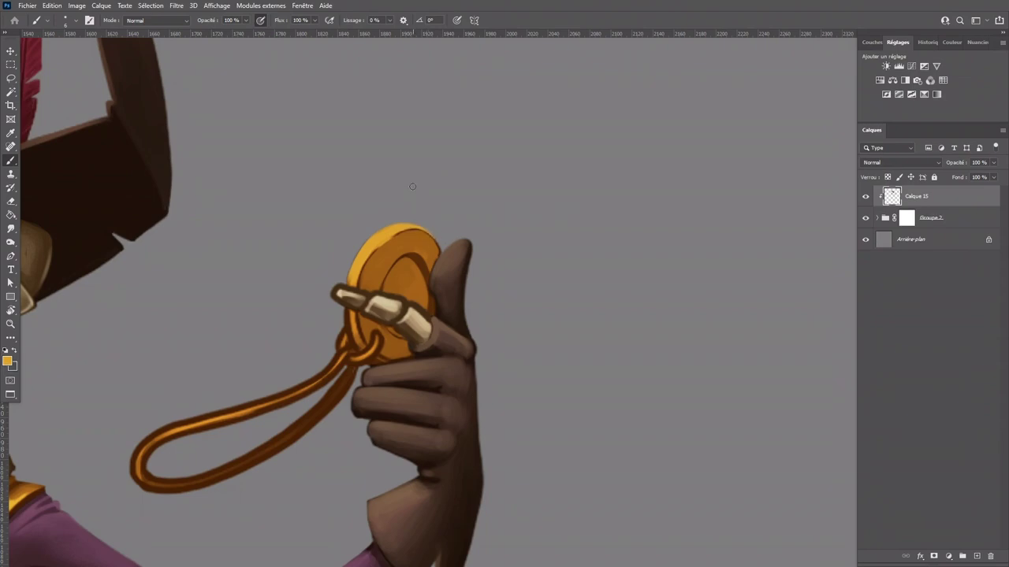
drag(347, 313, 364, 345)
alt+click(362, 323)
alt+click(350, 309)
Step: Blend away the dark line between the coin's rim and face and even out the gold along the rim
drag(355, 287, 391, 236)
alt+click(365, 277)
mouse_move(361, 284)
mouse_down()
mouse_move(386, 243)
mouse_move(423, 233)
mouse_up()
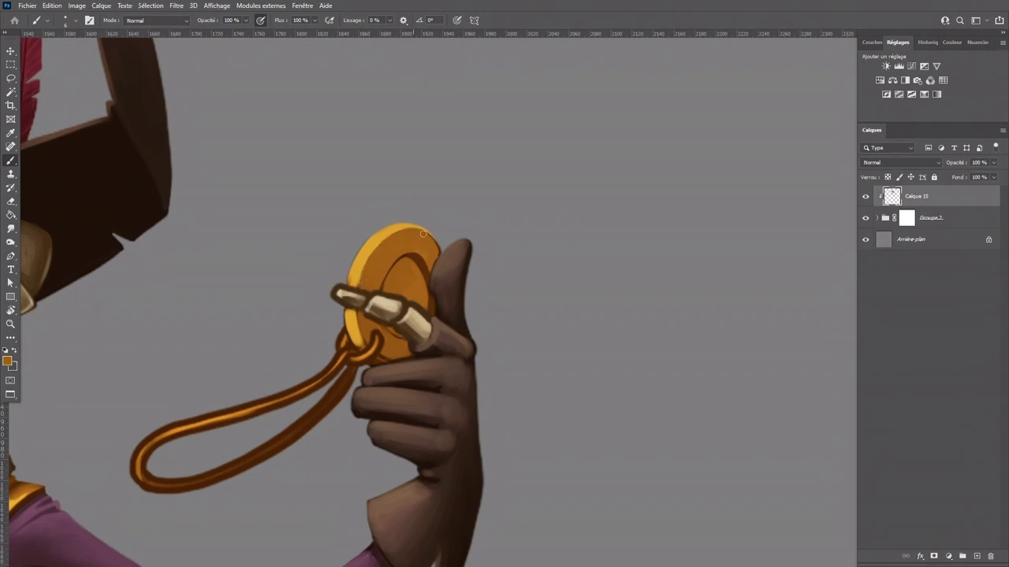
alt+click(351, 277)
drag(348, 280, 367, 234)
alt+click(360, 284)
alt+click(352, 327)
mouse_move(350, 326)
mouse_down()
mouse_move(357, 345)
mouse_move(347, 312)
mouse_up()
Step: Paint over the outlines of the exposed finger bones in front of the coin with sampled bone and brown tones
alt+click(348, 297)
alt+click(354, 294)
mouse_move(360, 298)
mouse_down()
mouse_move(397, 299)
mouse_move(425, 322)
mouse_move(418, 310)
mouse_move(403, 329)
mouse_move(419, 335)
mouse_move(370, 311)
mouse_move(394, 309)
mouse_up()
alt+click(387, 303)
alt+click(416, 317)
alt+click(391, 324)
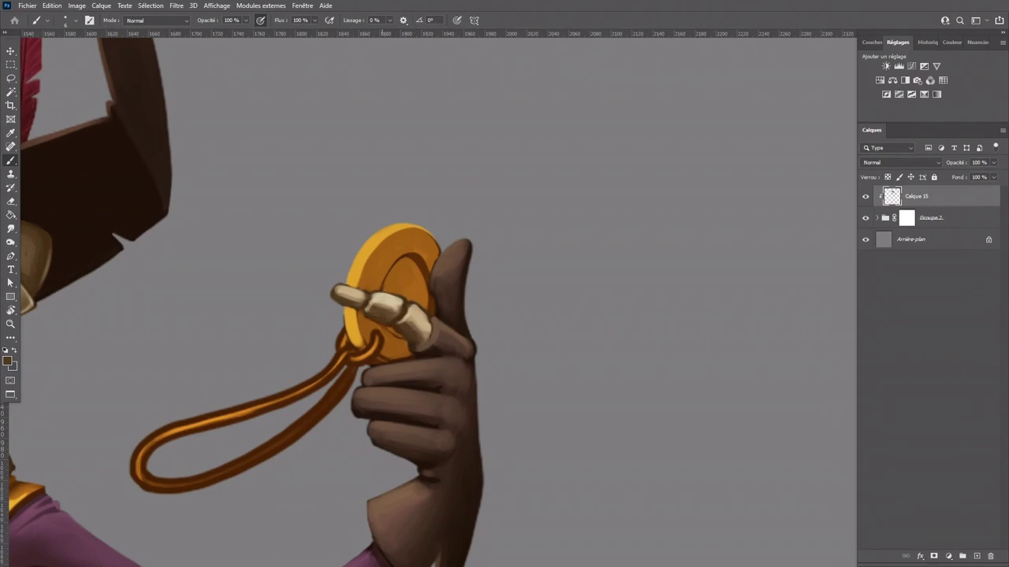
alt+click(397, 316)
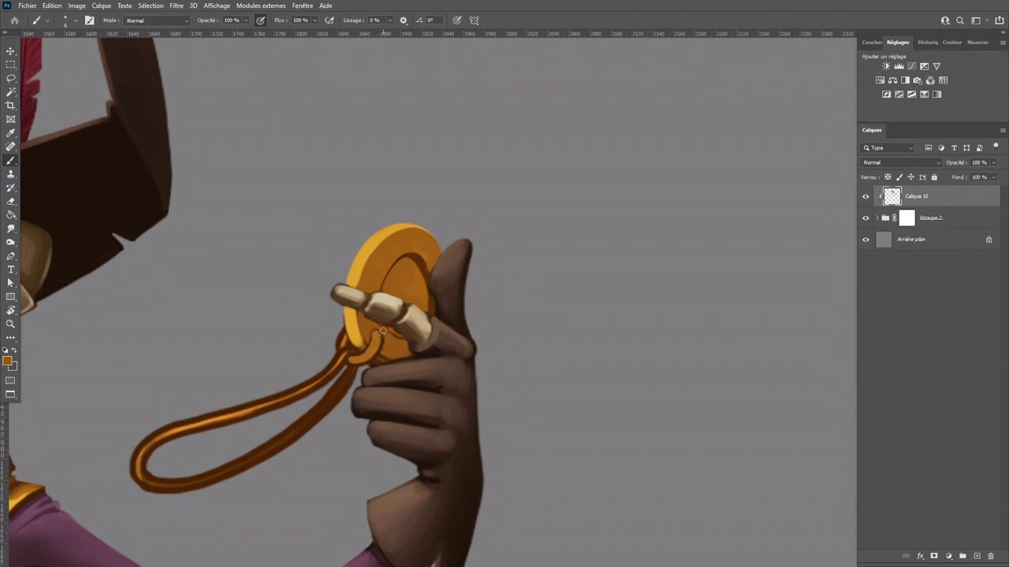
Step: Render the small ring through the coin in gold, with a highlight along its curve and shading on the coin around it
alt+click(378, 344)
key(])
key(])
key(])
key([)
mouse_move(359, 344)
mouse_down()
mouse_move(351, 319)
mouse_move(356, 342)
mouse_move(357, 344)
mouse_up()
alt+click(349, 312)
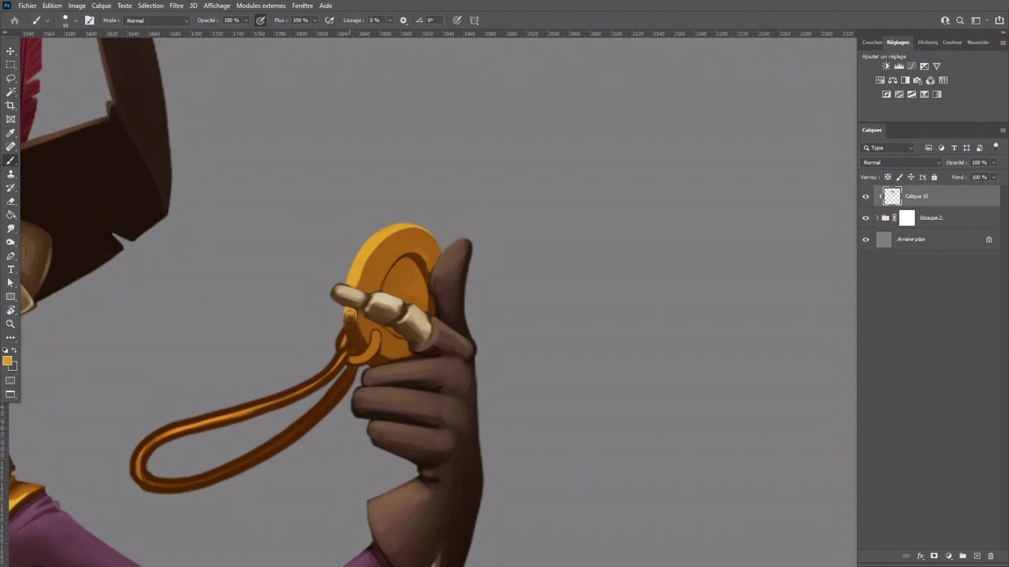
mouse_move(349, 313)
mouse_down()
mouse_move(353, 339)
mouse_move(351, 329)
mouse_up()
alt+click(365, 352)
drag(360, 313, 362, 322)
alt+click(362, 286)
mouse_move(354, 360)
mouse_down()
mouse_move(376, 333)
mouse_move(373, 340)
mouse_move(362, 321)
mouse_move(340, 347)
mouse_up()
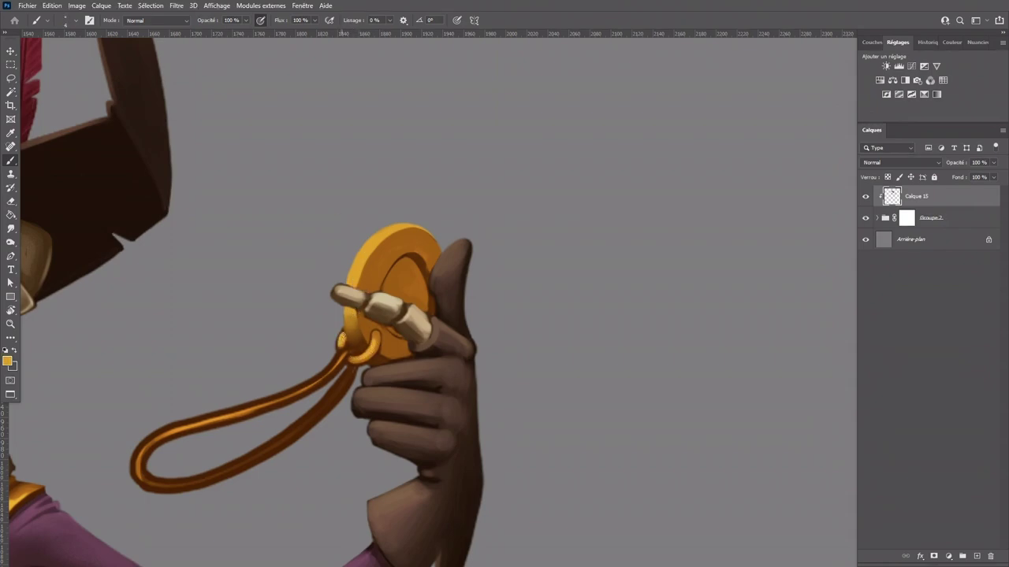
Step: Cover the coin's looped cord and its outlines with a flat sampled dark brown
alt+click(387, 395)
alt+click(426, 308)
drag(353, 450, 550, 342)
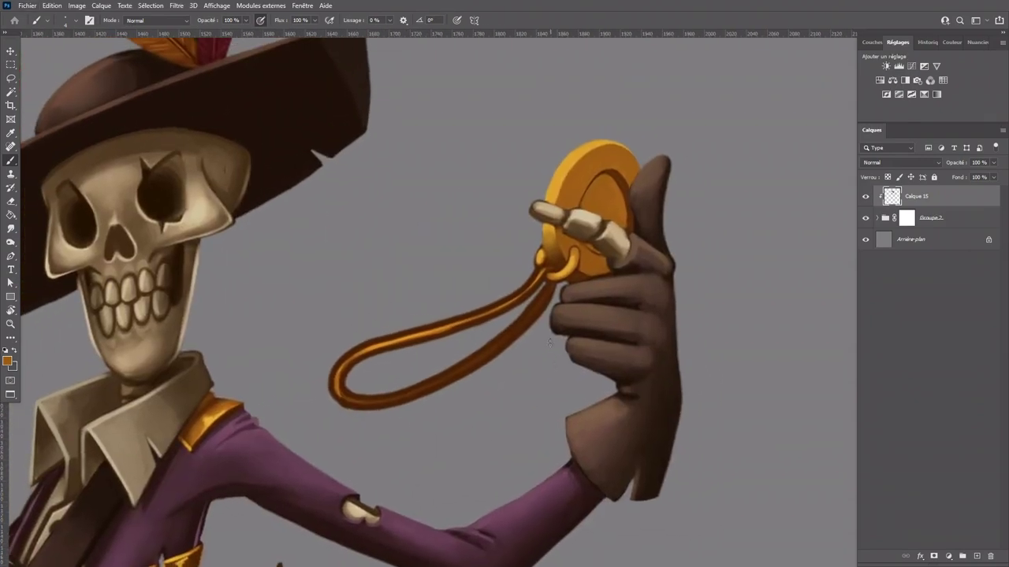
alt+click(550, 292)
mouse_move(548, 289)
mouse_down()
mouse_move(456, 370)
mouse_move(351, 397)
mouse_move(370, 334)
mouse_move(359, 377)
mouse_move(380, 405)
mouse_move(400, 351)
mouse_move(492, 310)
mouse_move(488, 319)
mouse_move(543, 269)
mouse_up()
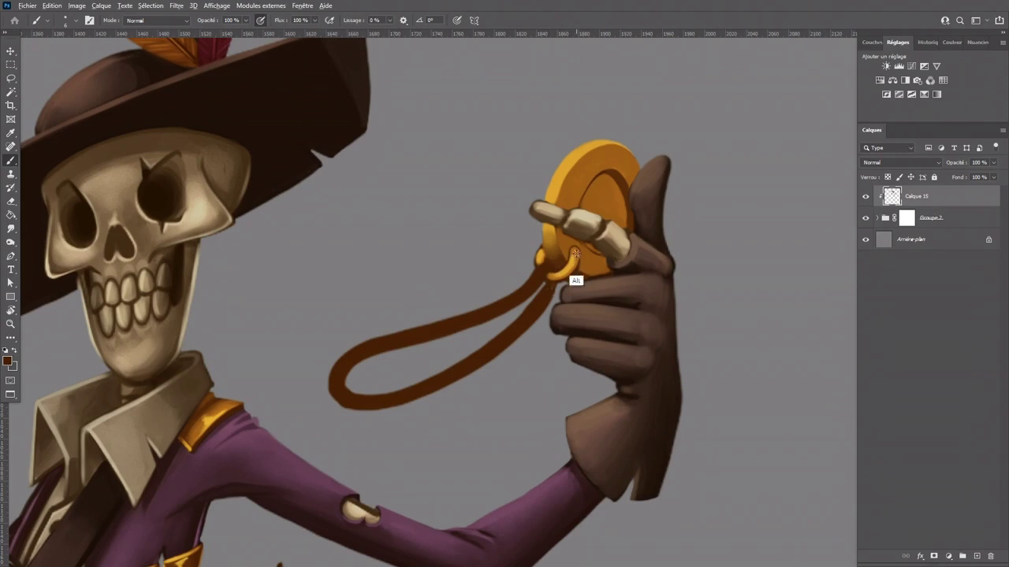
Step: Paint an orange-brown midtone along the centre of the cord loop up to the coin's ring
alt+click(573, 282)
mouse_move(337, 387)
mouse_down()
mouse_move(385, 356)
mouse_move(339, 373)
mouse_move(370, 348)
mouse_move(334, 376)
mouse_move(438, 341)
mouse_move(382, 344)
mouse_move(489, 311)
mouse_move(549, 265)
mouse_up()
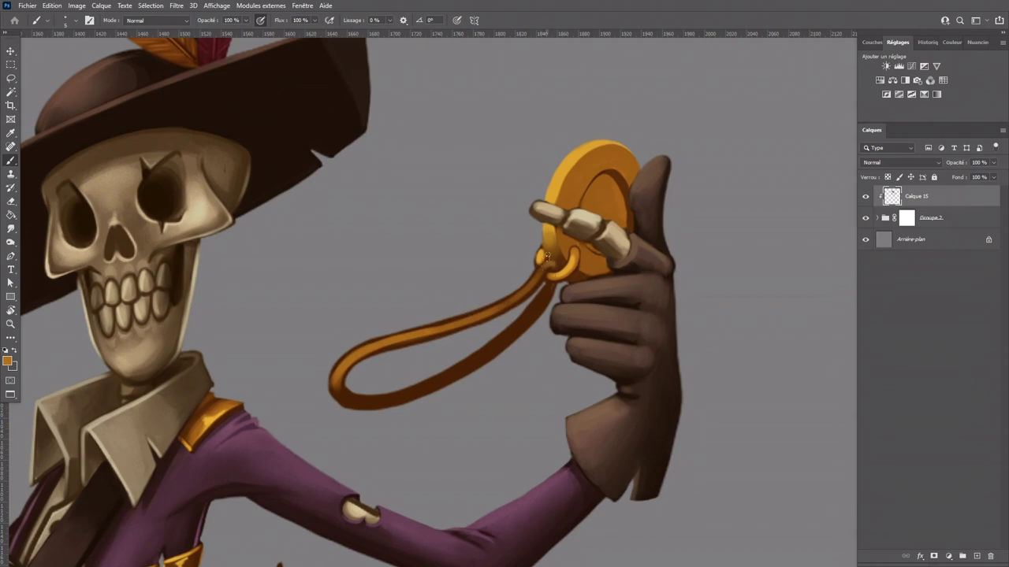
mouse_move(334, 381)
mouse_down()
mouse_move(399, 396)
mouse_move(350, 400)
mouse_move(421, 381)
mouse_move(347, 395)
mouse_move(420, 390)
mouse_move(357, 398)
mouse_move(386, 400)
mouse_move(477, 360)
mouse_move(419, 392)
mouse_move(524, 317)
mouse_move(498, 344)
mouse_move(547, 288)
mouse_move(525, 318)
mouse_up()
key(ctrl+z)
key(ctrl+z)
key(bracketleft)
alt+click(558, 293)
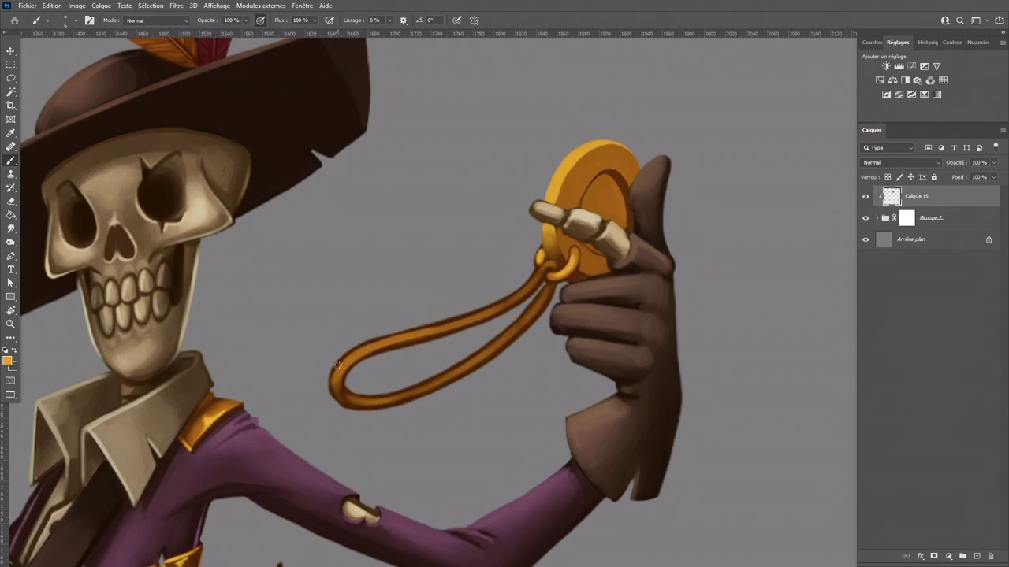
Step: Add thin bright gold highlights along the upper and lower strands of the cord, redoing unsatisfactory strokes
drag(342, 365, 382, 343)
key(ctrl+z)
drag(339, 369, 404, 337)
mouse_move(497, 307)
mouse_down()
mouse_move(552, 265)
mouse_move(542, 272)
mouse_up()
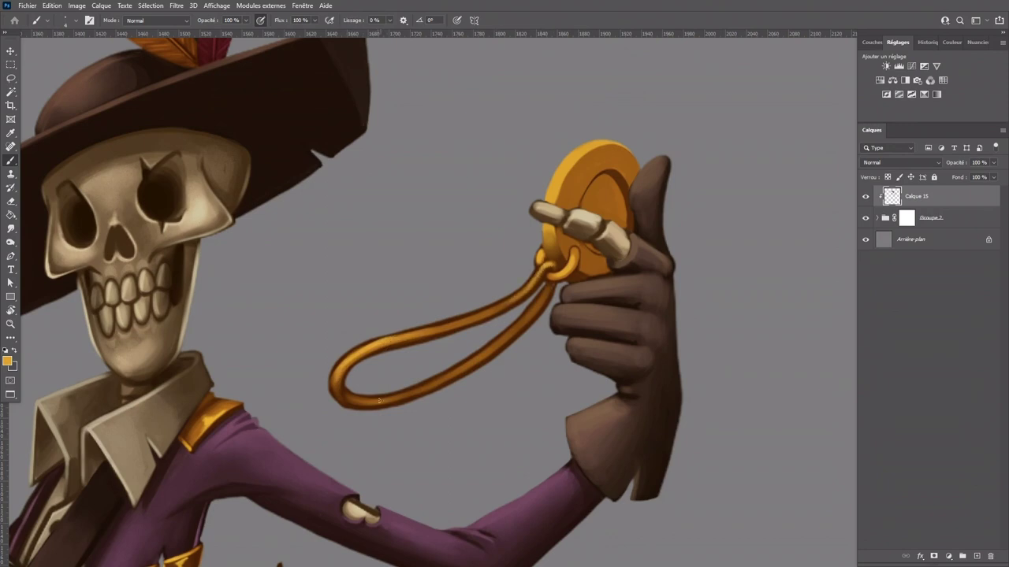
drag(393, 397, 496, 342)
key(ctrl+z)
drag(422, 387, 521, 324)
key(ctrl+z)
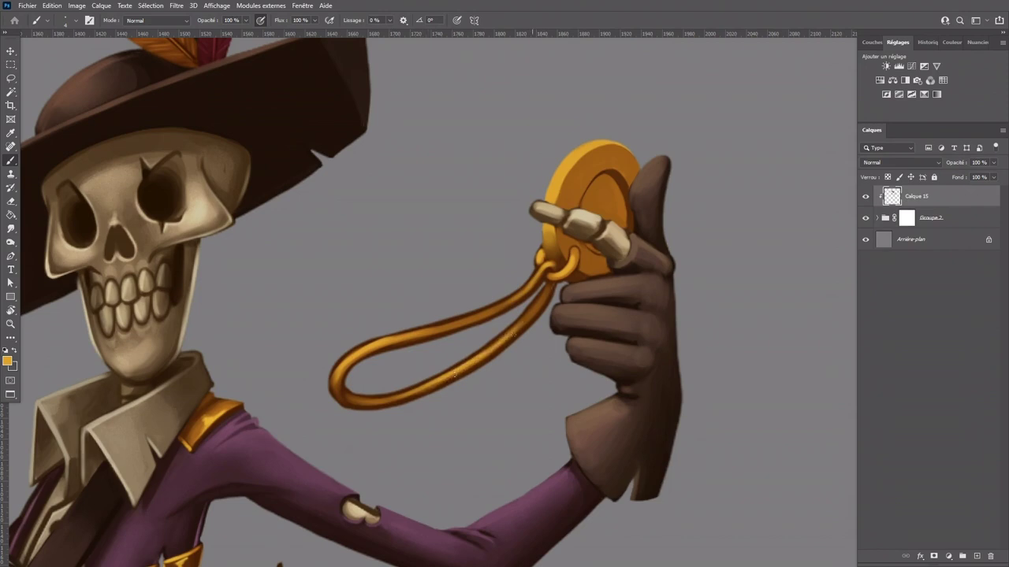
mouse_move(390, 338)
mouse_down()
mouse_move(441, 327)
mouse_move(512, 281)
mouse_up()
Step: Refine the shadow beneath the finger bones on the coin and darken the gaps between the bones with sampled browns
alt+click(590, 179)
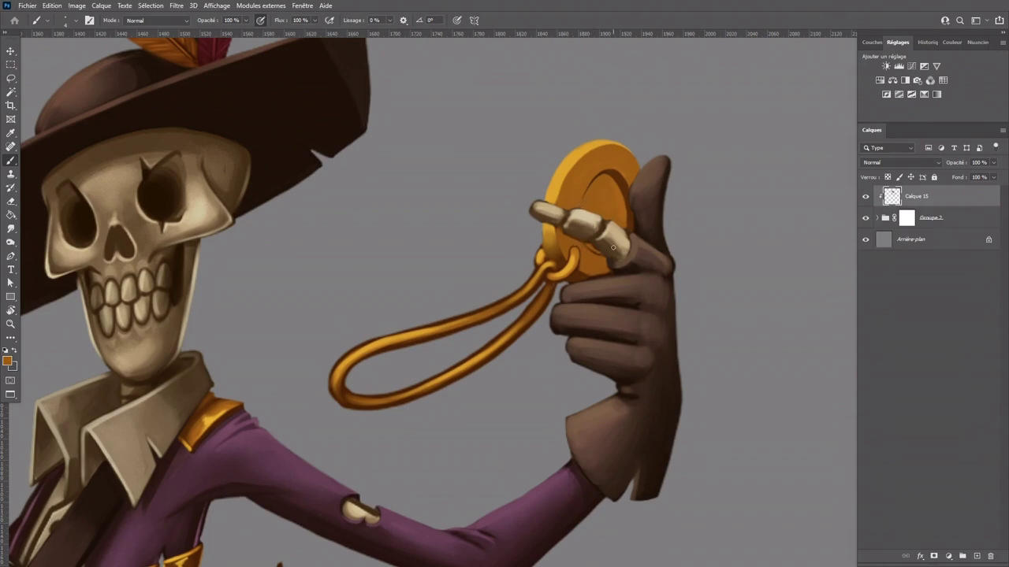
alt+click(545, 246)
alt+click(598, 236)
drag(544, 221, 557, 225)
alt+click(561, 260)
alt+click(595, 233)
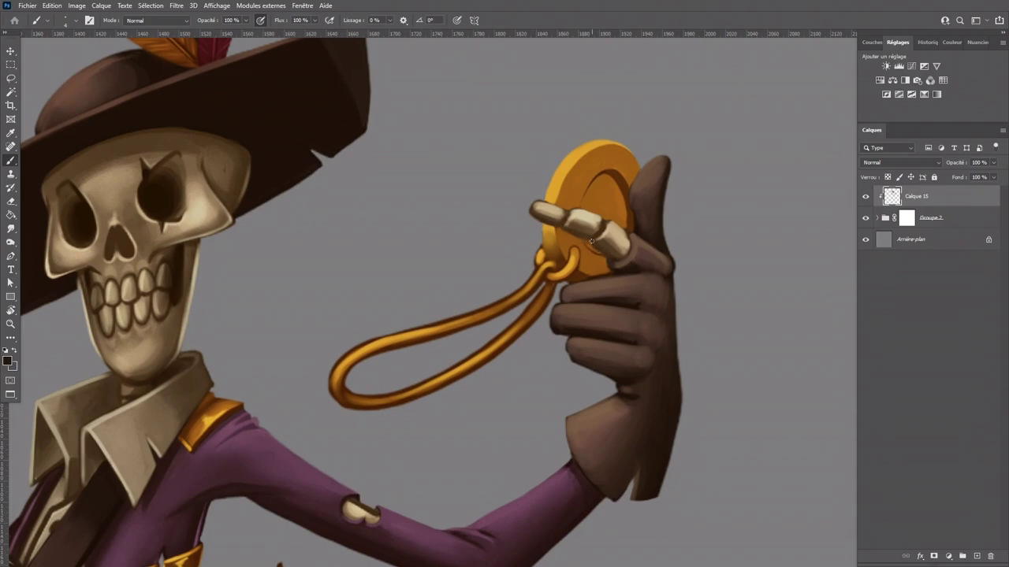
alt+click(583, 239)
Step: Paint over the dark outline of the jacket's open front edge beside the shirt with sampled purples
key(ctrl+minus)
key(ctrl+minus)
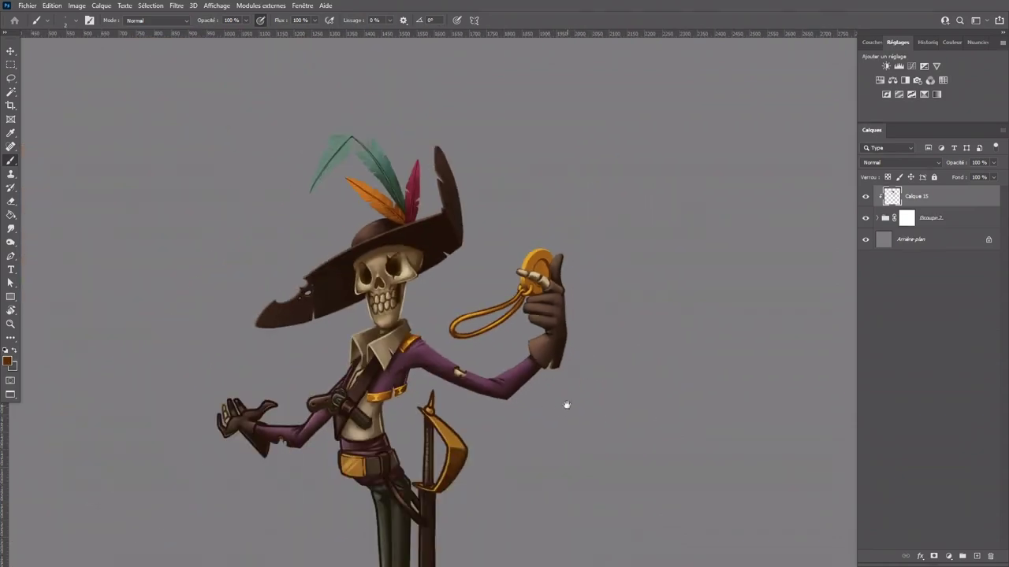
drag(561, 401, 632, 326)
key(ctrl+plus)
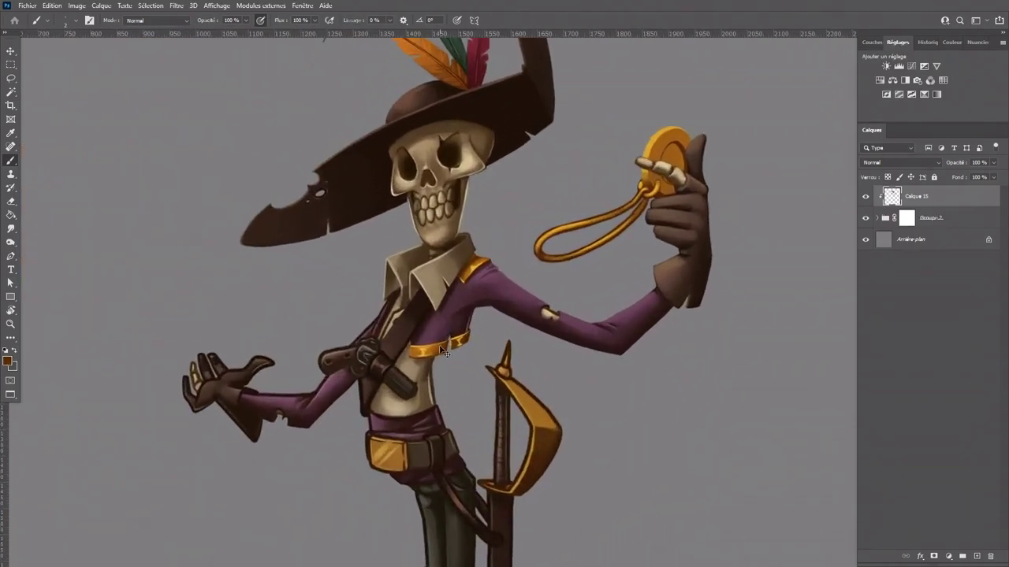
key(ctrl+plus)
drag(322, 358, 425, 332)
alt+click(357, 300)
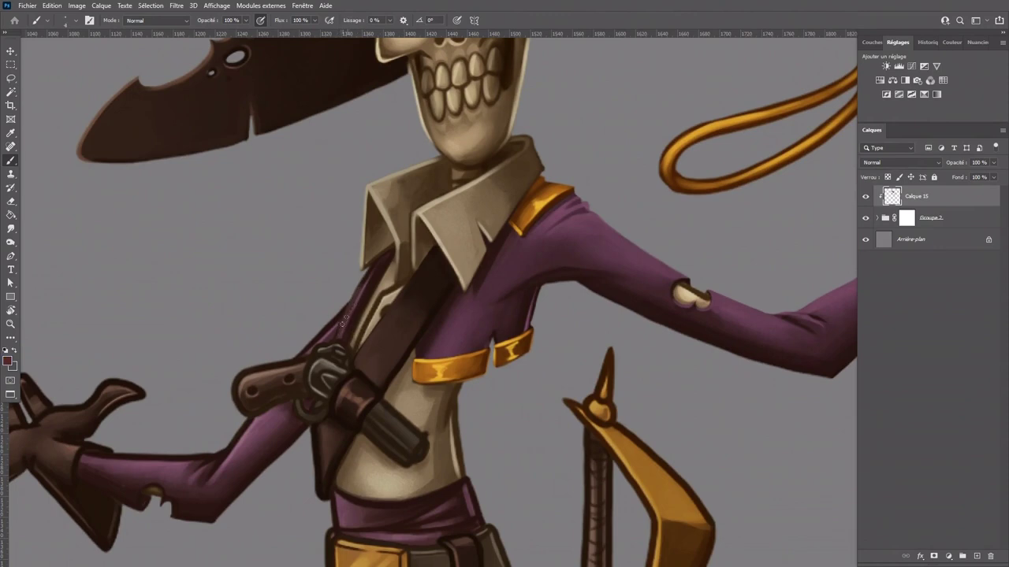
alt+click(350, 345)
drag(347, 326, 388, 254)
alt+click(351, 344)
drag(344, 331, 383, 262)
Step: Shade the inner side of the jacket opening and clean up the shirt edge between it and the shoulder strap
alt+click(557, 233)
alt+click(373, 342)
drag(369, 346, 382, 297)
mouse_move(358, 350)
mouse_down()
mouse_move(383, 295)
mouse_move(413, 286)
mouse_move(380, 305)
mouse_move(412, 271)
mouse_up()
alt+click(412, 311)
alt+click(389, 322)
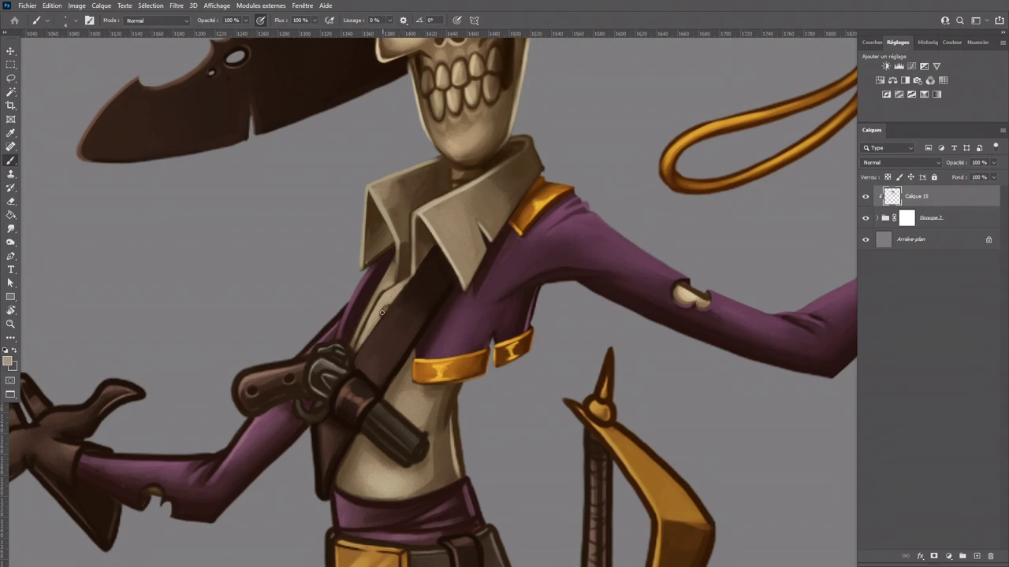
Step: Smooth the shirt front and collar base above the pistol with sampled beige and brown tones
alt+click(386, 343)
alt+click(398, 280)
alt+click(376, 202)
alt+click(394, 262)
alt+click(418, 277)
alt+click(377, 319)
alt+click(385, 267)
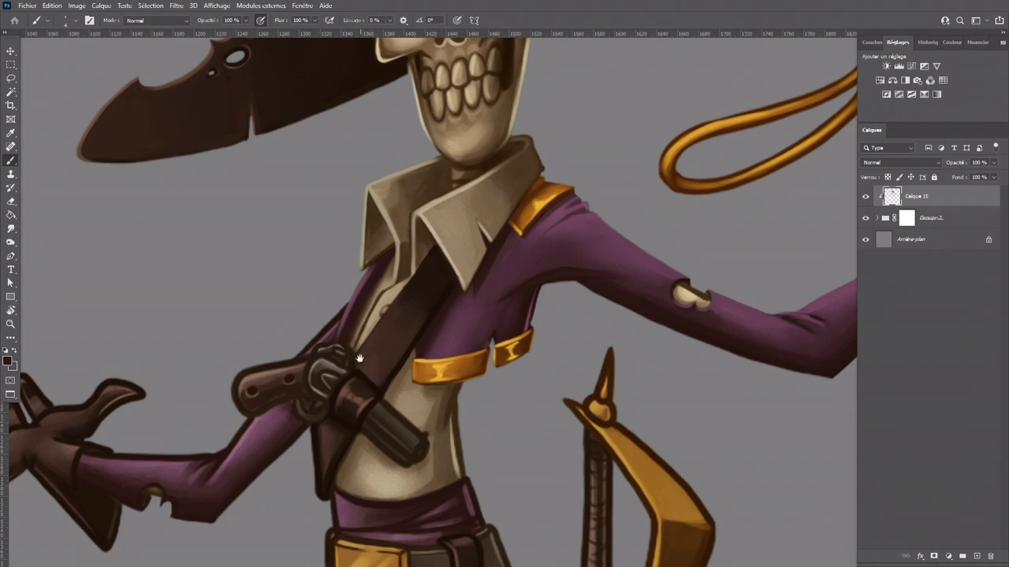
Step: Paint out the dark outline along the jacket's upper sleeve above the pistol with sampled purple
drag(359, 361, 451, 326)
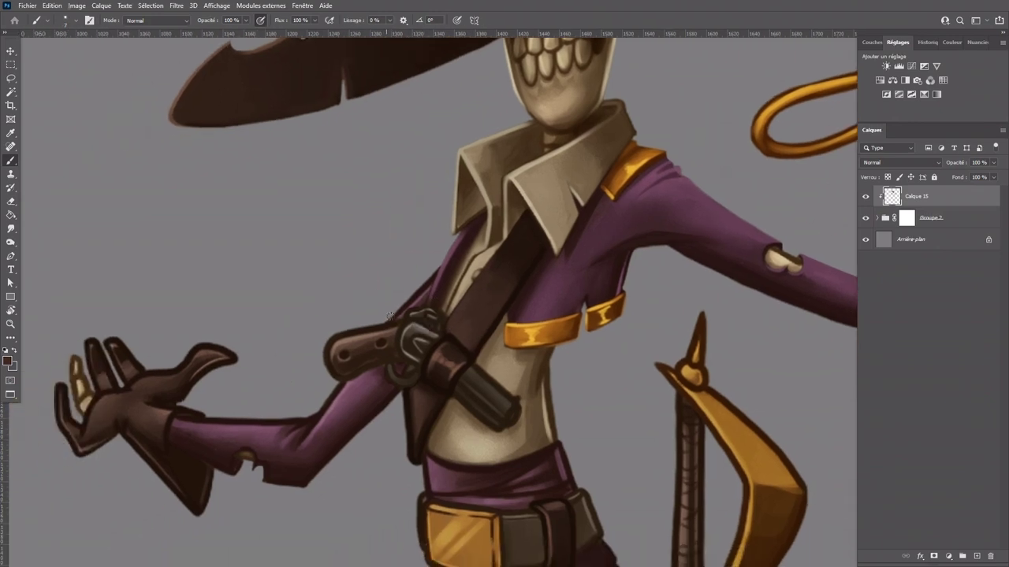
drag(410, 300, 431, 276)
alt+click(448, 281)
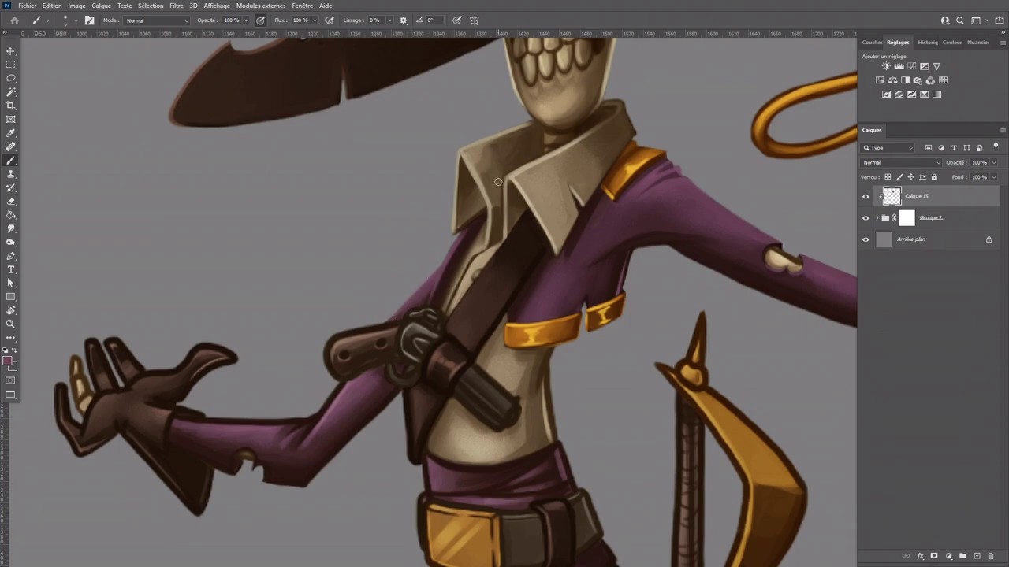
Step: Repaint the pistol grip with sampled browns, removing its dark outline and softening its shading
alt+click(352, 354)
drag(331, 351, 397, 326)
key(bracketleft)
key(bracketleft)
alt+click(339, 364)
mouse_move(331, 357)
mouse_down()
mouse_move(358, 364)
mouse_move(384, 351)
mouse_move(389, 361)
mouse_move(374, 344)
mouse_move(350, 348)
mouse_up()
alt+click(341, 344)
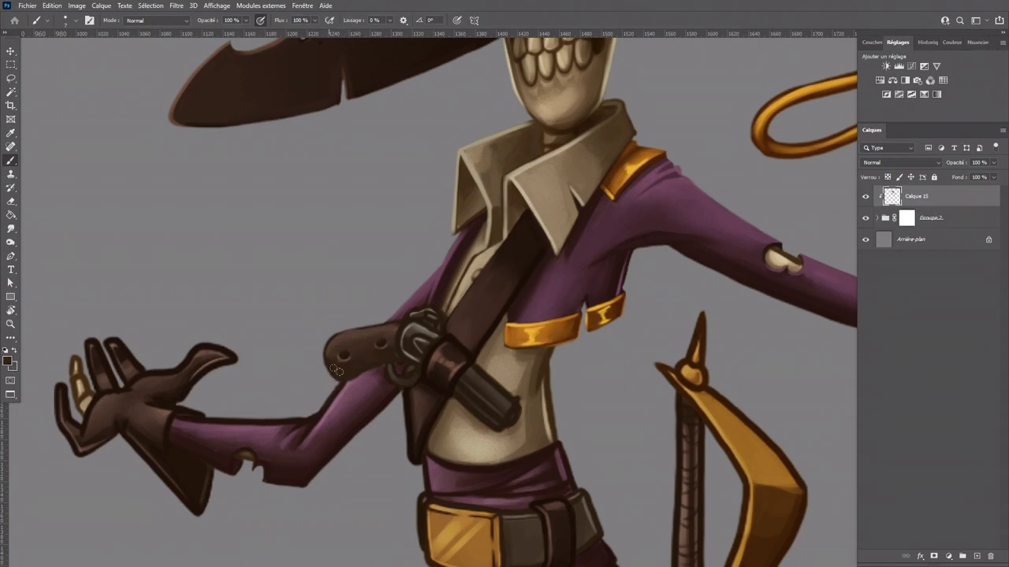
alt+click(337, 371)
alt+click(391, 338)
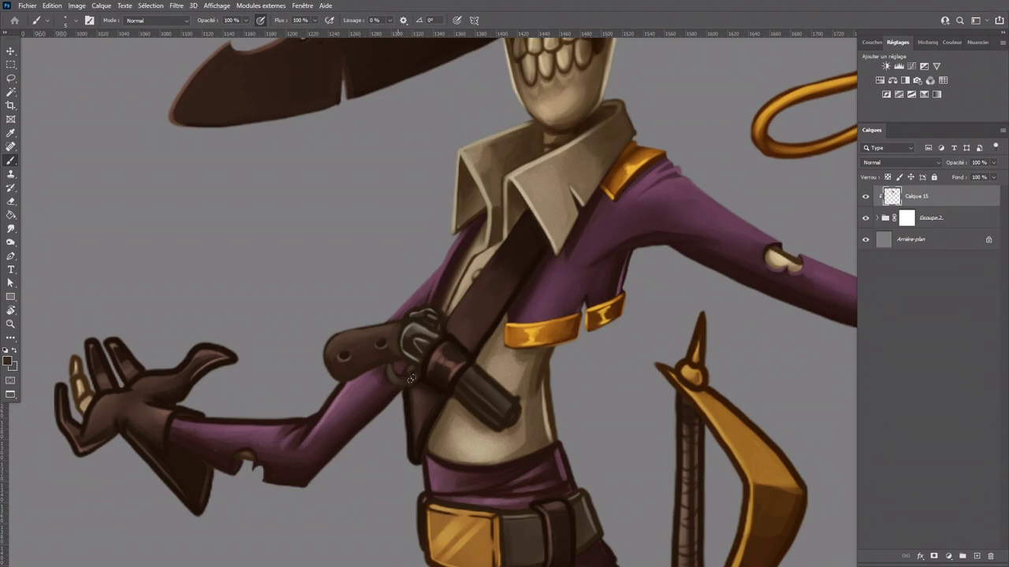
Step: Clean up the pistol's trigger guard and the sleeve and strap edges beneath it with sampled tones
key(alt)
key(bracketleft)
alt+click(400, 365)
drag(400, 366, 403, 372)
alt+click(383, 370)
alt+click(407, 388)
alt+click(412, 387)
alt+click(412, 387)
alt+click(413, 402)
alt+click(412, 402)
alt+click(411, 397)
Step: Paint over the outline at the strap's lower end, trim its edge on the Groupe 2 mask, and return to Calque 15
alt+click(427, 411)
alt+click(422, 448)
key(bracketleft)
key(bracketleft)
key(bracketleft)
drag(418, 457, 421, 442)
key(alt+bracketleft)
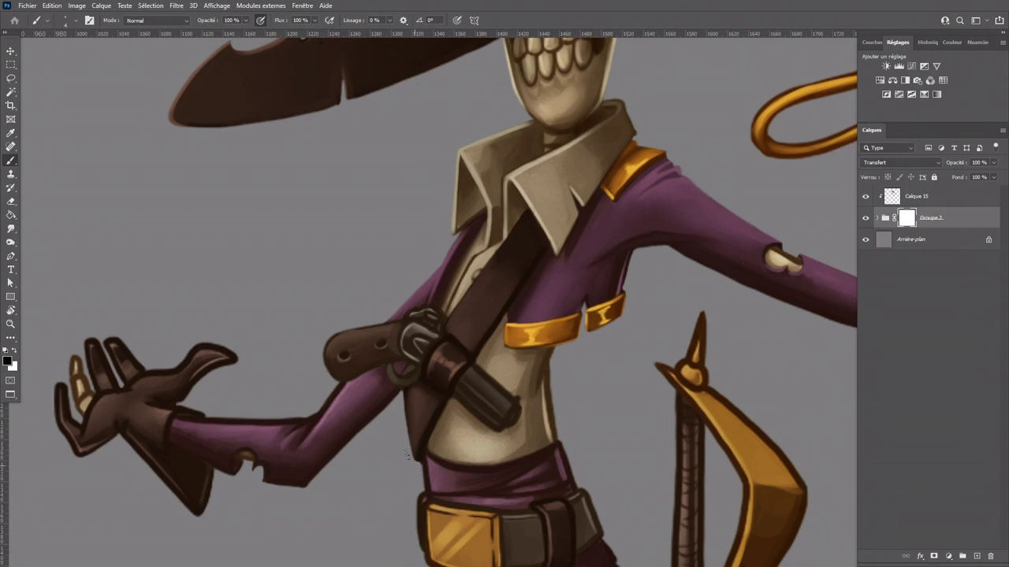
alt+click(439, 415)
key(alt+bracketright)
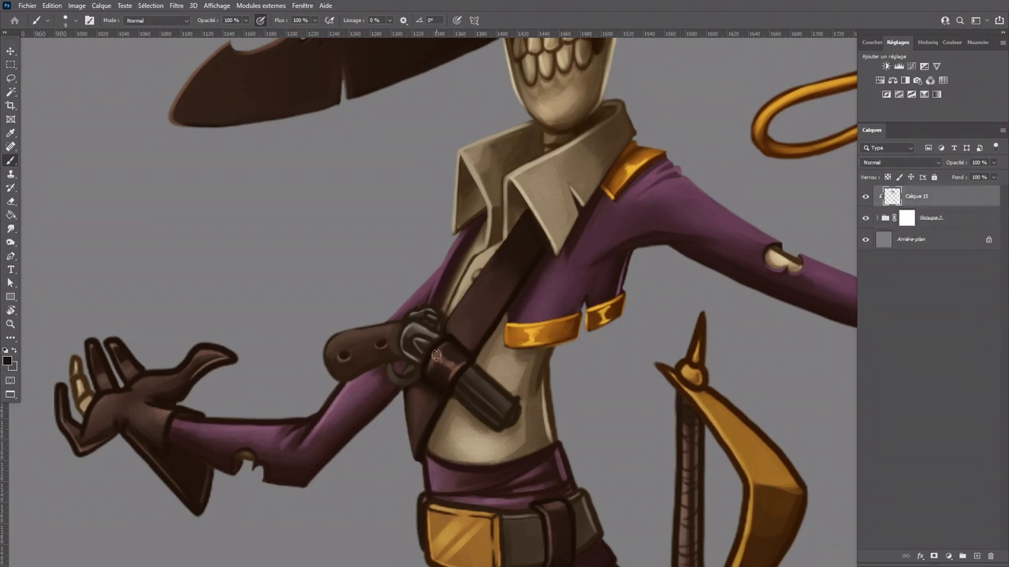
Step: Block in the pistol's barrel and the strap loop around it with sampled dark tones, covering the line art
mouse_move(452, 363)
mouse_down()
mouse_move(490, 316)
mouse_move(435, 363)
mouse_move(462, 354)
mouse_move(432, 364)
mouse_move(450, 340)
mouse_move(463, 353)
mouse_move(447, 388)
mouse_up()
alt+click(474, 322)
mouse_move(467, 394)
mouse_down()
mouse_move(487, 335)
mouse_move(445, 402)
mouse_up()
alt+click(483, 400)
drag(460, 382, 501, 416)
key(ctrl+z)
alt+click(478, 394)
drag(459, 379, 494, 406)
alt+click(481, 378)
drag(470, 368, 503, 395)
drag(449, 384, 460, 371)
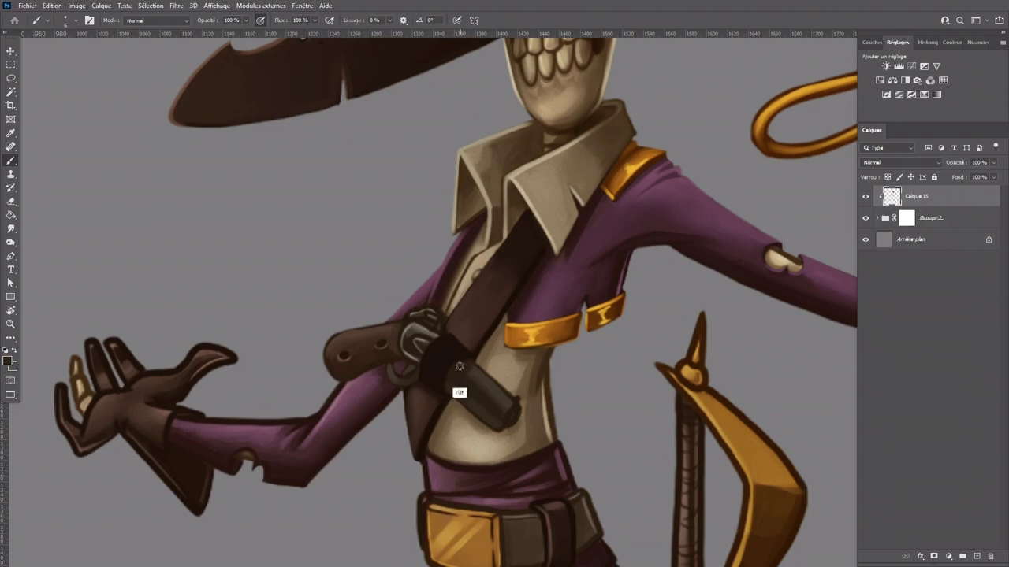
Step: Rebuild the strap loop's form in sampled browns and clean up the barrel's shading and lower edge
alt+click(463, 352)
alt+click(448, 327)
alt+click(509, 418)
alt+click(468, 376)
key(bracketright)
alt+click(469, 410)
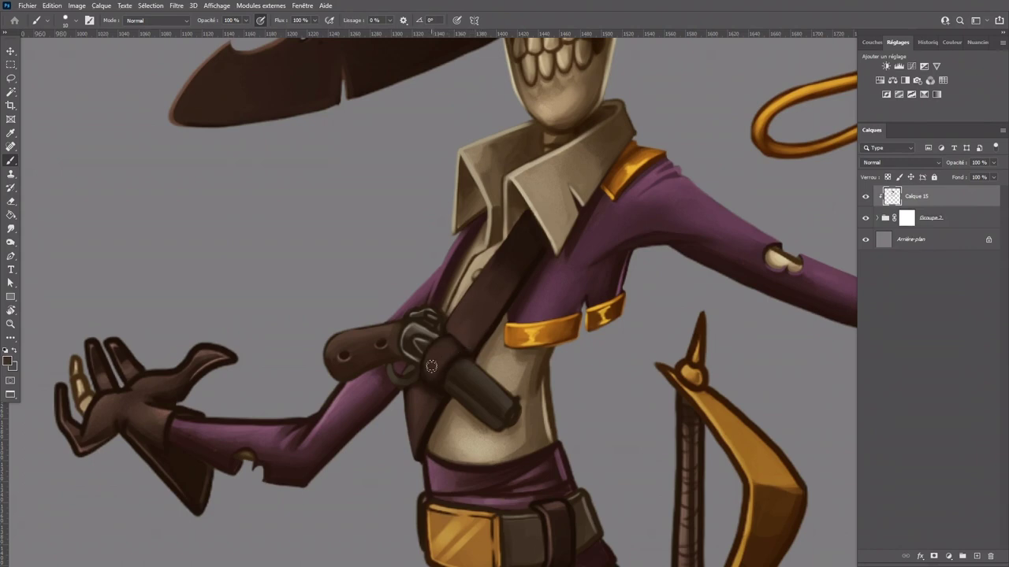
Step: Choose the lighter brown 624436 and paint highlights on the pistol loop and the chest strap
key(i)
click(9, 361)
click(763, 362)
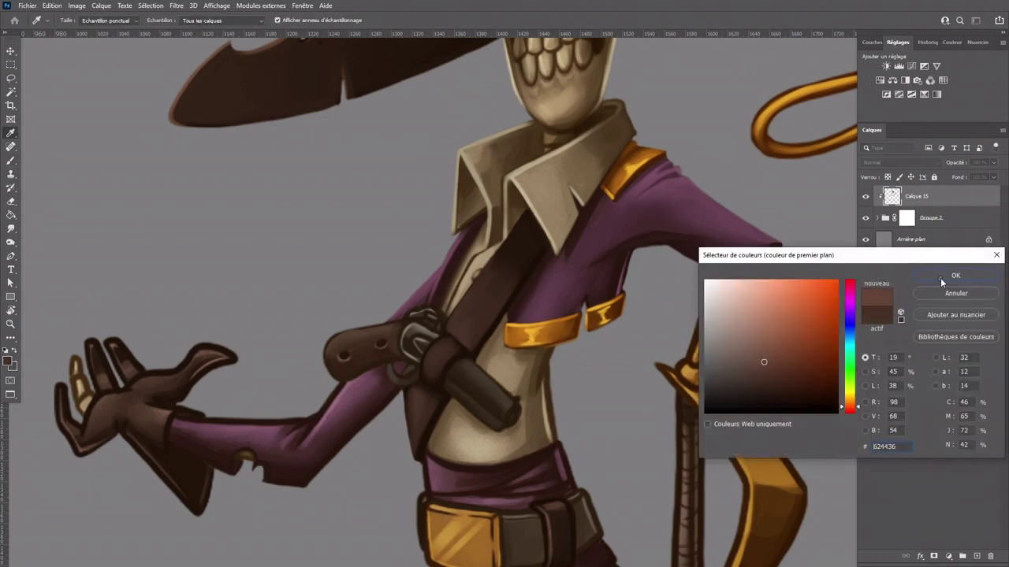
click(940, 278)
key(b)
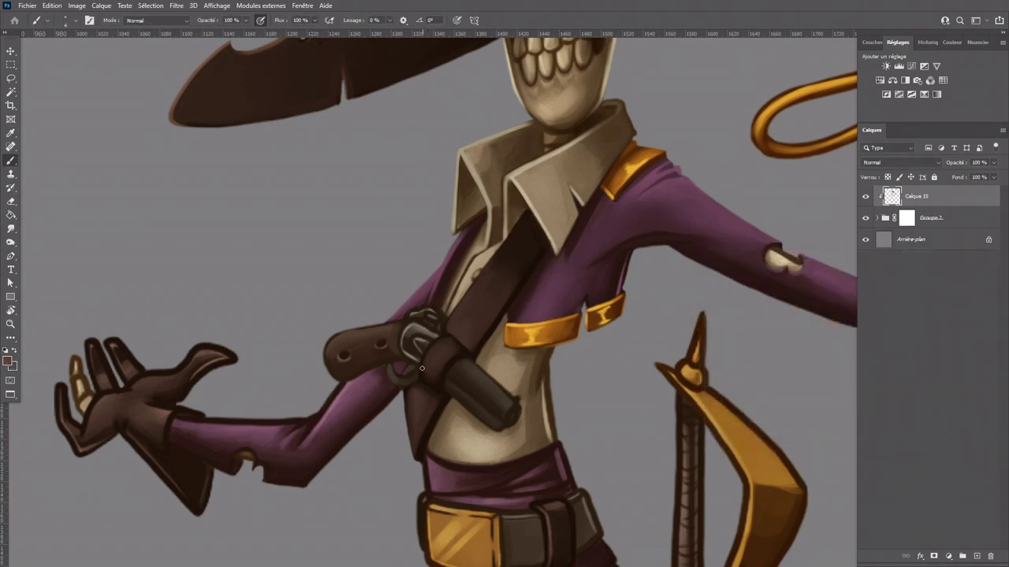
key(ctrl+z)
mouse_move(488, 314)
mouse_down()
mouse_move(477, 339)
mouse_move(477, 319)
mouse_up()
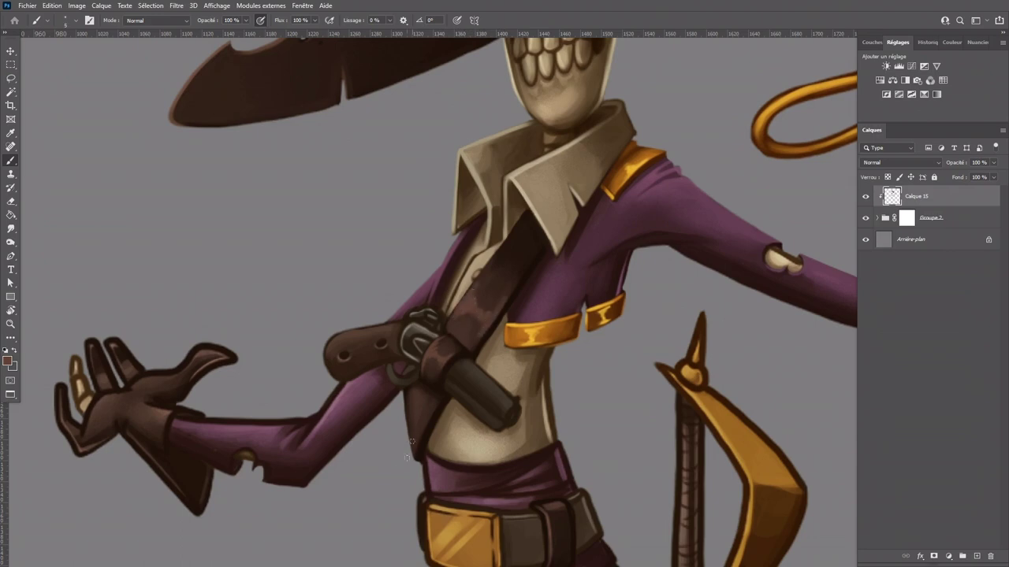
Step: Set the Smudge tool to a new tip and 56% strength, and blend the highlights on the chest strap and loop
click(11, 229)
click(65, 23)
click(86, 117)
click(230, 21)
drag(264, 35, 256, 34)
click(586, 25)
drag(487, 289, 473, 314)
key(bracketleft)
key(bracketleft)
key(bracketleft)
key(bracketleft)
key(bracketleft)
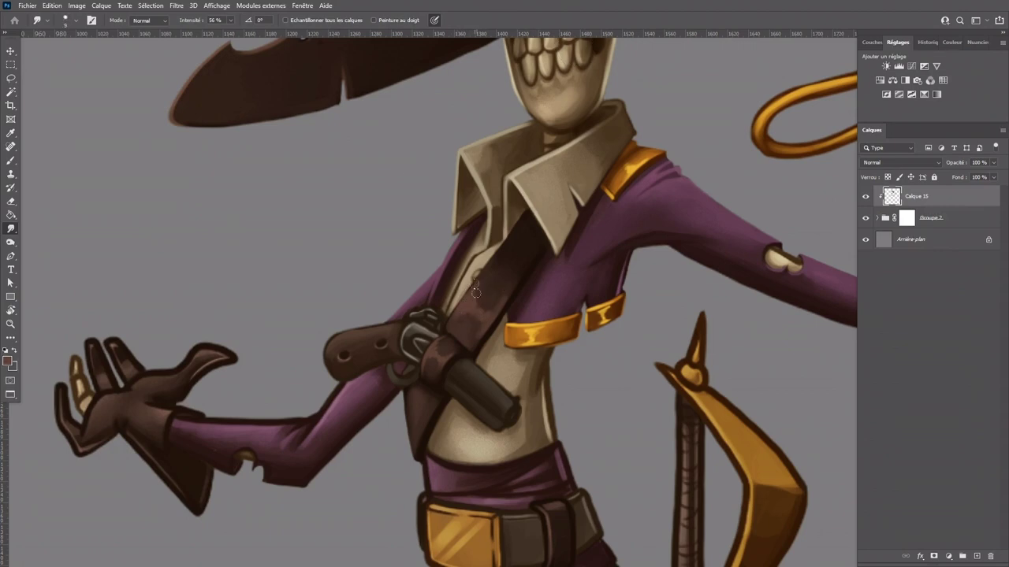
click(229, 22)
click(462, 315)
Step: Brush lighter grey bands along the length of the pistol's barrel
click(11, 160)
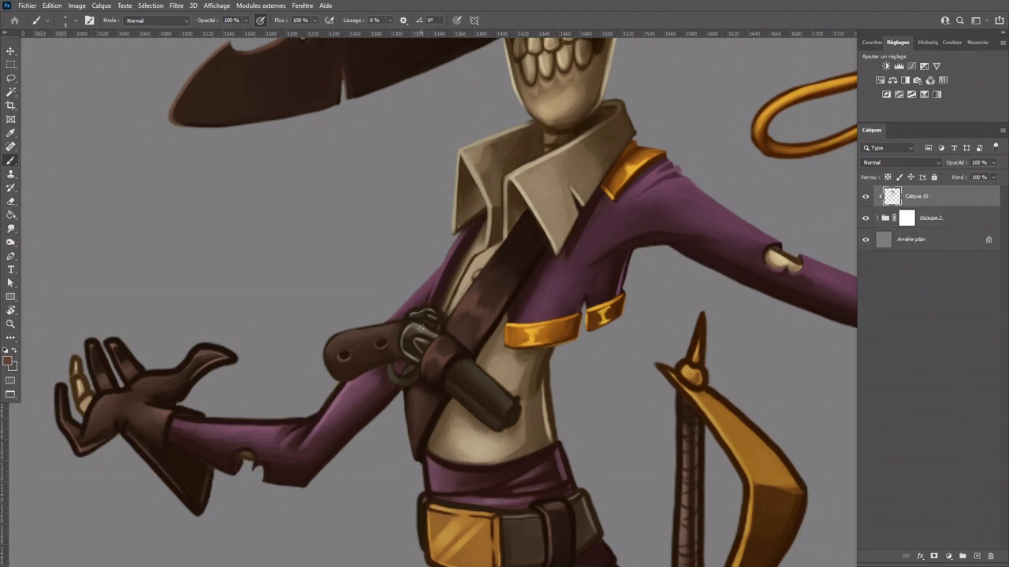
key(bracketright)
drag(465, 371, 505, 409)
alt+click(496, 407)
drag(468, 371, 506, 409)
drag(470, 361, 516, 400)
key(ctrl+z)
drag(473, 365, 508, 397)
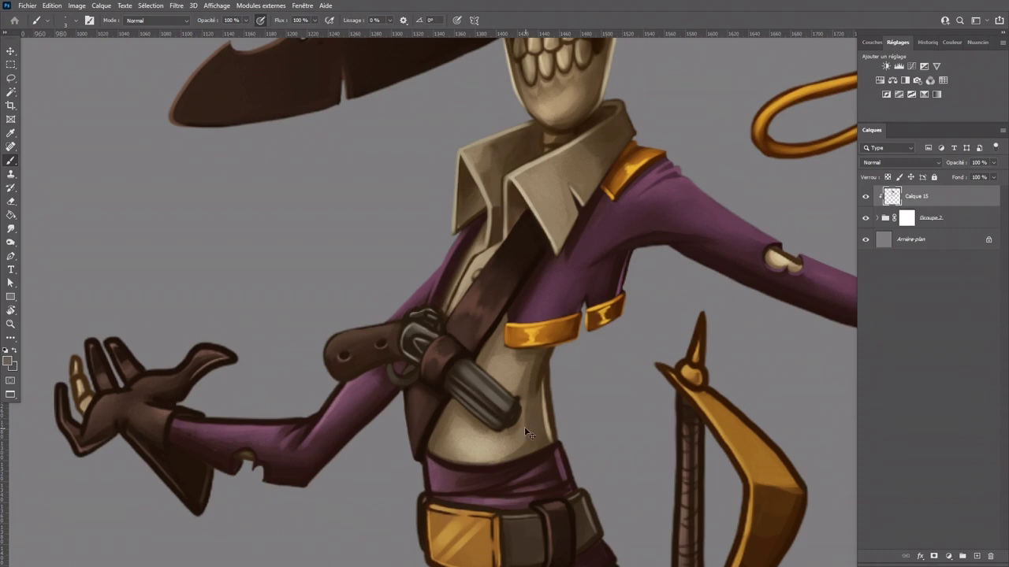
Step: Repaint the pistol's frame and cylinder with sampled greys and darks, replacing the inner line art
key(ctrl+plus)
alt+click(367, 345)
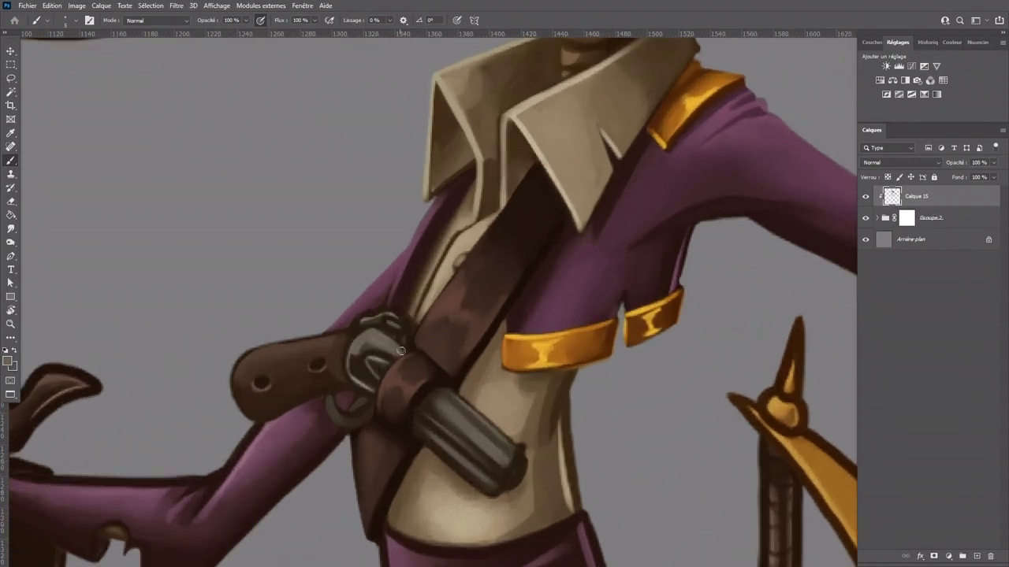
alt+click(376, 372)
drag(376, 372, 383, 362)
alt+click(376, 375)
alt+click(365, 374)
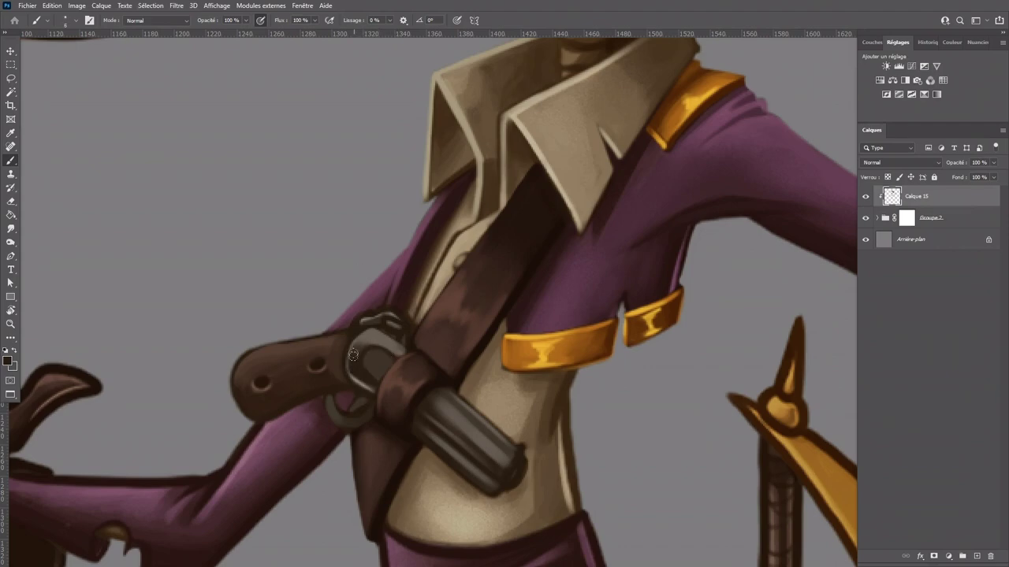
alt+click(357, 395)
drag(349, 364, 372, 391)
mouse_move(371, 340)
mouse_down()
mouse_move(357, 368)
mouse_move(357, 355)
mouse_up()
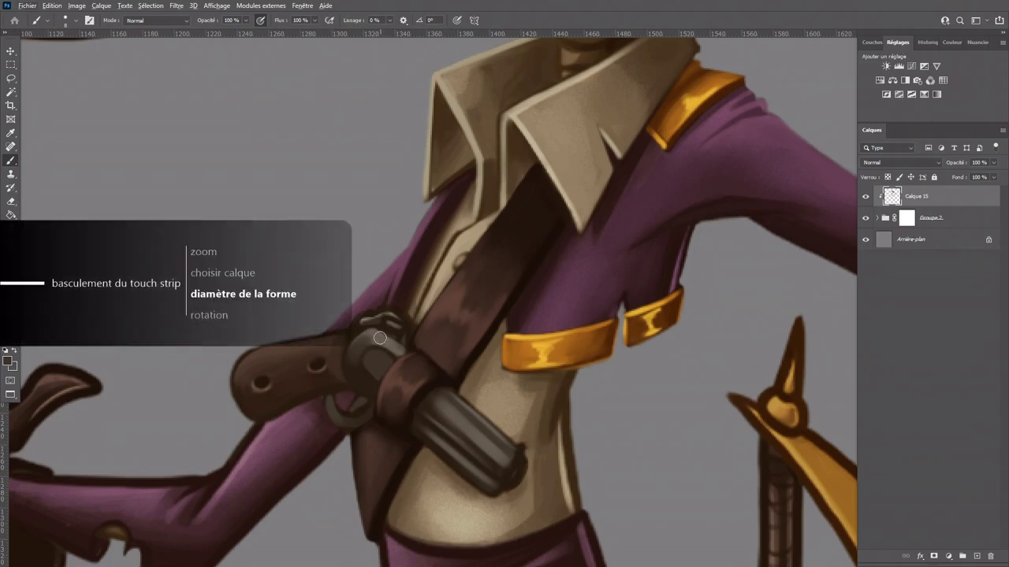
Step: Repaint the pistol's hammer and the upper edge of the cylinder with sampled dark and grey tones
alt+click(376, 339)
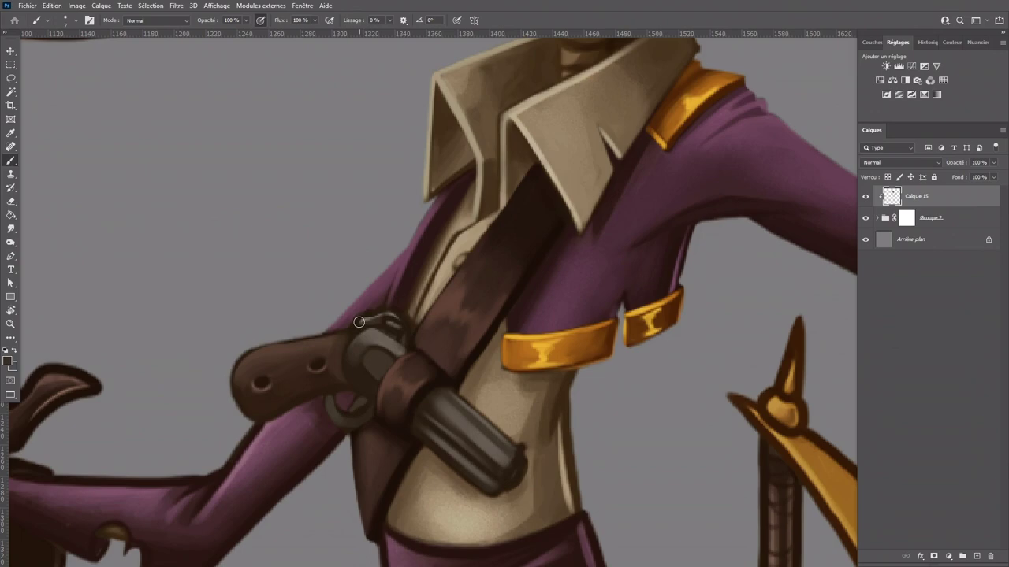
alt+click(342, 339)
key(bracketleft)
alt+click(365, 323)
alt+click(389, 369)
drag(390, 324, 405, 331)
drag(404, 338, 409, 349)
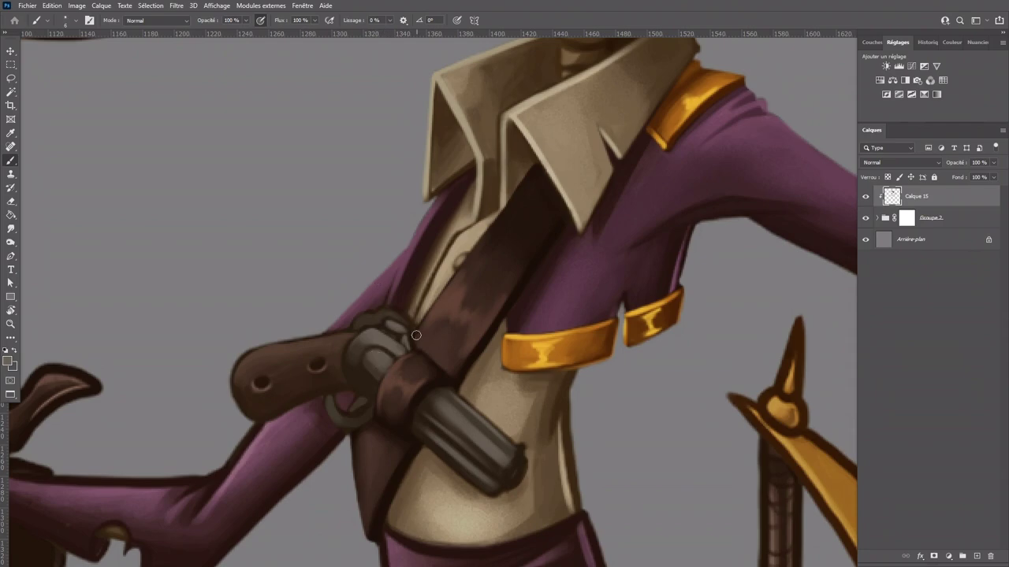
Step: Trim the dark outline around the pistol's muzzle with sampled barrel and skin tones
alt+click(482, 481)
alt+click(522, 468)
mouse_move(509, 465)
mouse_down()
mouse_move(527, 450)
mouse_move(514, 489)
mouse_move(525, 447)
mouse_move(507, 490)
mouse_up()
drag(477, 494, 510, 484)
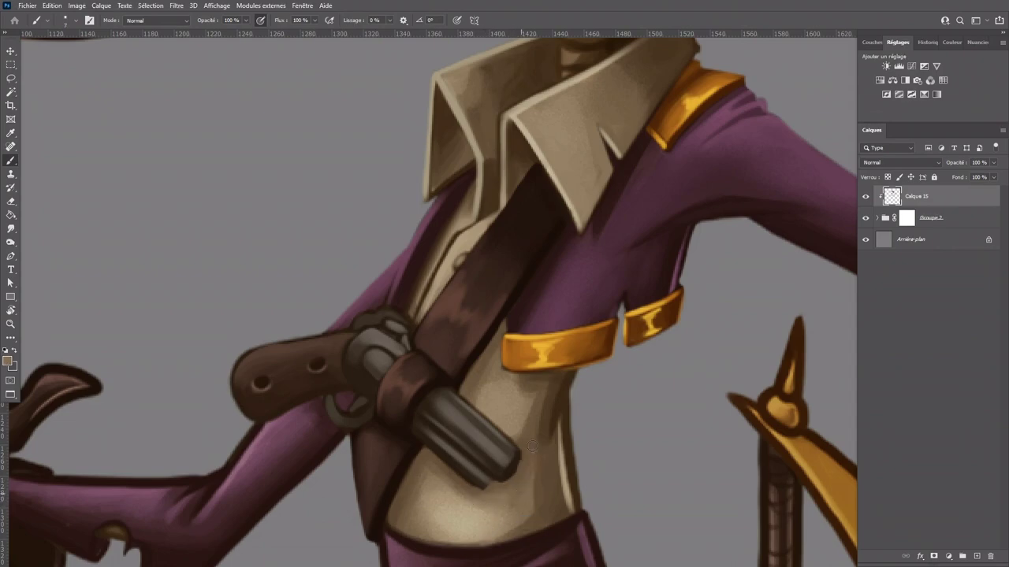
alt+click(511, 463)
alt+click(527, 461)
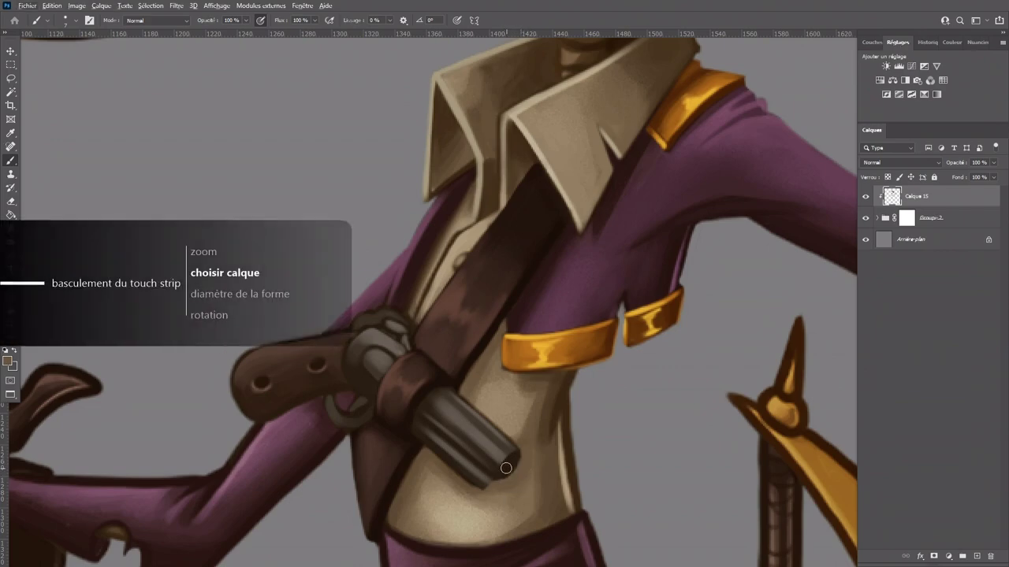
Step: Paint the muzzle's opening, rim and front sight with a finer brush and sampled tones
key(bracketleft)
key(bracketleft)
alt+click(500, 475)
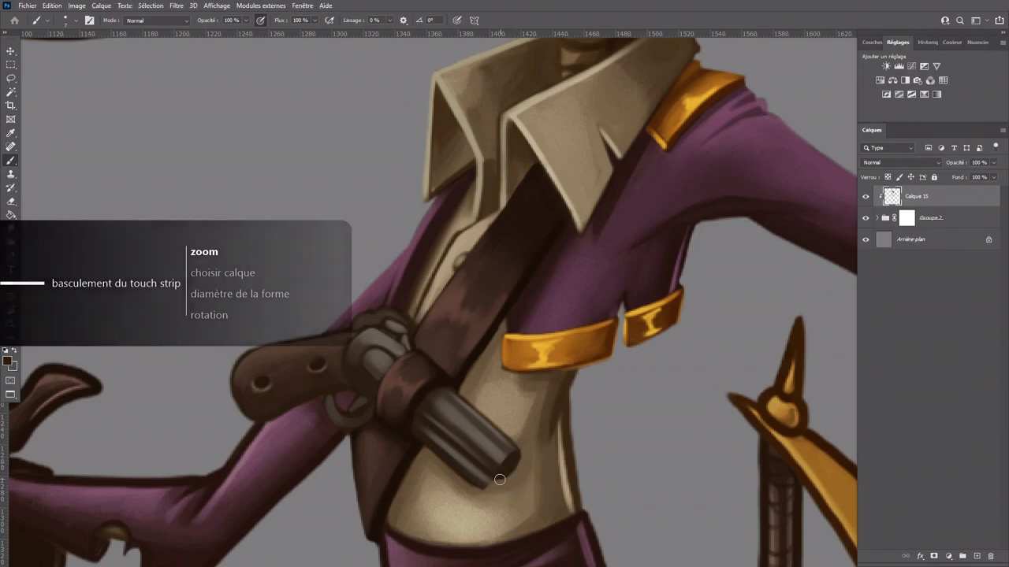
alt+click(499, 457)
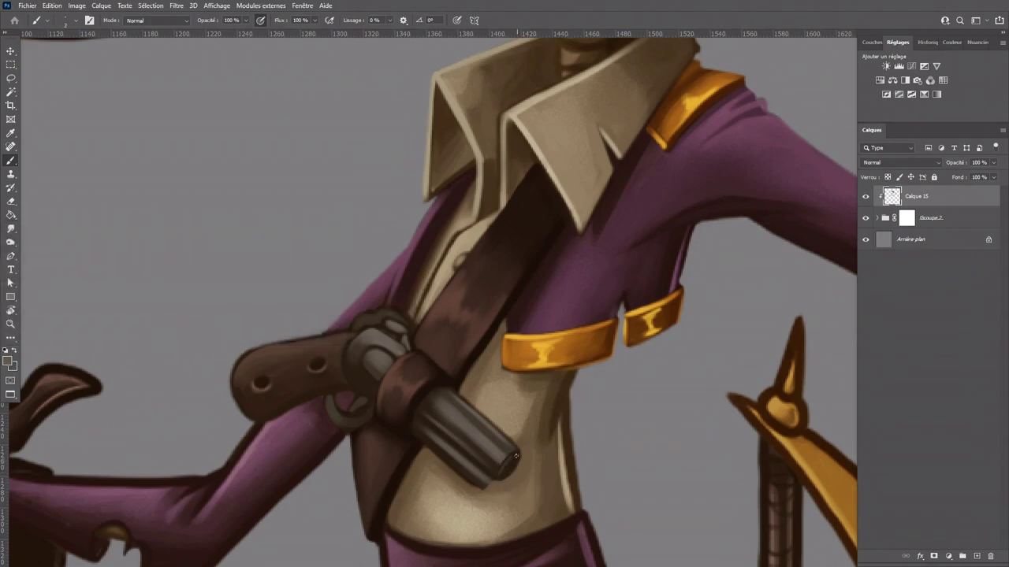
mouse_move(500, 477)
mouse_down()
mouse_move(514, 451)
mouse_move(502, 478)
mouse_up()
alt+click(471, 480)
alt+click(485, 486)
scroll(453, 462, down, 1)
scroll(475, 345, up, 1)
alt+click(491, 474)
alt+click(513, 471)
key(bracketright)
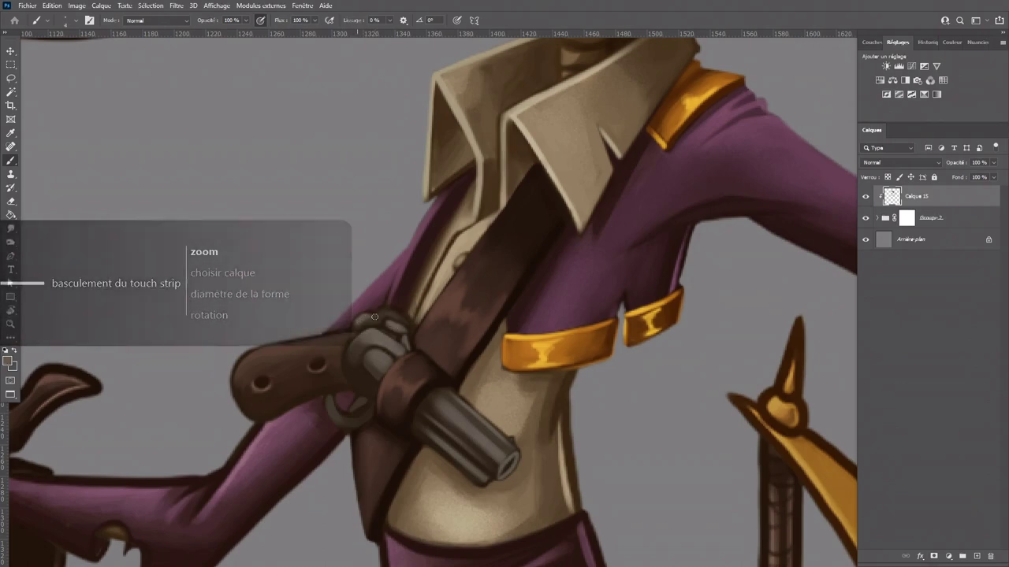
Step: Add light edges to the pistol's hammer and refine the frame's shading with sampled greys
drag(382, 311, 405, 322)
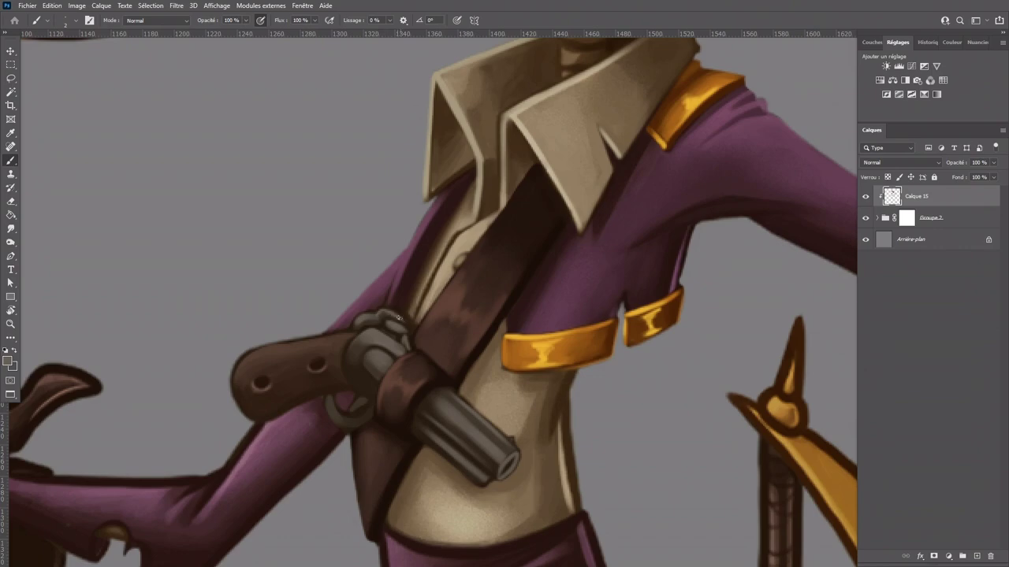
scroll(398, 312, down, 3)
scroll(398, 310, up, 2)
scroll(435, 349, up, 2)
drag(352, 356, 357, 350)
alt+click(360, 388)
alt+click(376, 334)
alt+click(372, 357)
Step: Choose a lighter beige-grey and paint thin highlights on the pistol's frame and cylinder
click(9, 362)
click(730, 329)
click(951, 276)
mouse_move(347, 349)
mouse_down()
mouse_move(370, 337)
mouse_move(357, 332)
mouse_move(391, 366)
mouse_move(374, 331)
mouse_move(396, 346)
mouse_move(390, 358)
mouse_up()
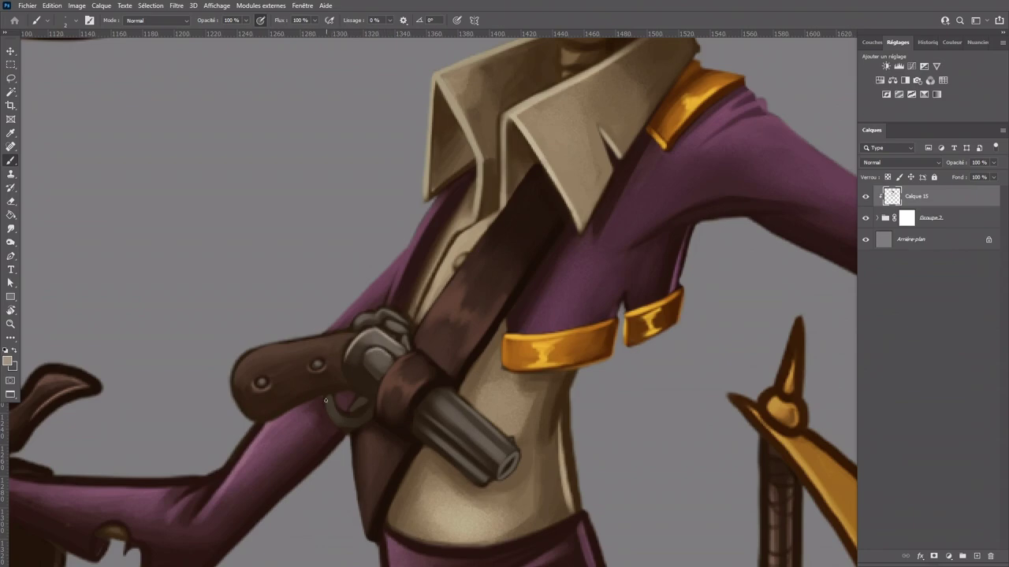
Step: Add fine light highlights to the trigger guard, along the barrel's ridges and on the cylinder
mouse_move(330, 399)
mouse_down()
mouse_move(375, 398)
mouse_move(345, 413)
mouse_move(333, 386)
mouse_move(367, 411)
mouse_move(338, 408)
mouse_move(332, 386)
mouse_move(370, 394)
mouse_move(348, 413)
mouse_up()
key(ctrl+z)
key(ctrl+z)
key(ctrl+z)
key(ctrl+z)
key(ctrl+z)
drag(451, 392, 513, 447)
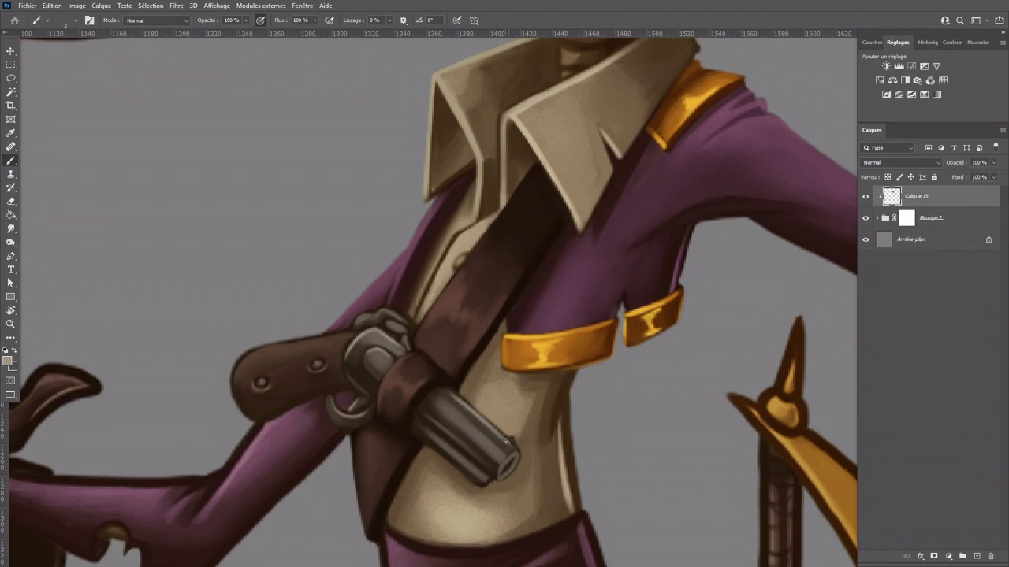
drag(438, 429, 481, 471)
drag(432, 437, 475, 469)
mouse_move(431, 445)
mouse_down()
mouse_move(481, 482)
mouse_move(502, 477)
mouse_up()
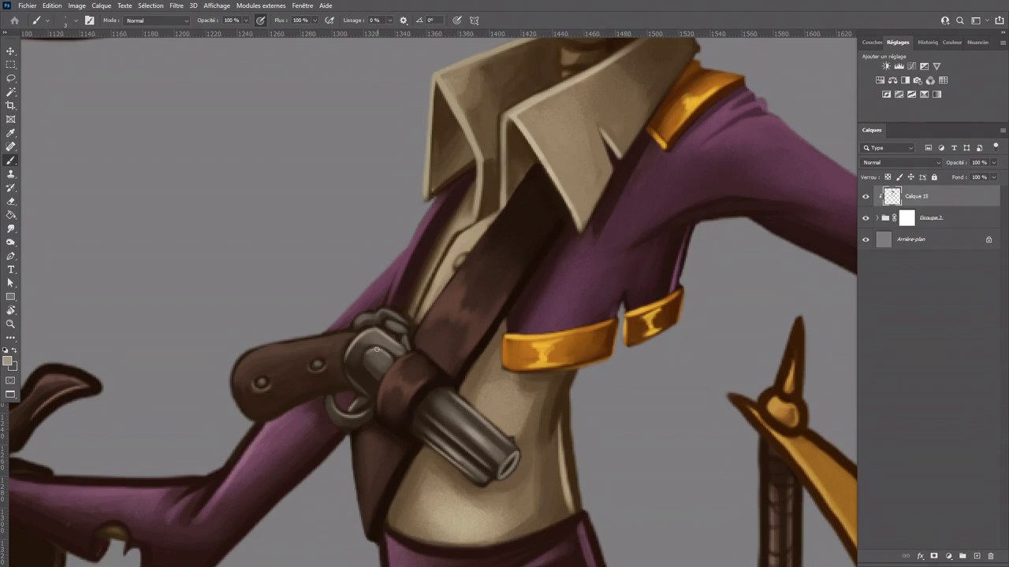
mouse_move(378, 352)
mouse_down()
mouse_move(377, 328)
mouse_move(379, 339)
mouse_up()
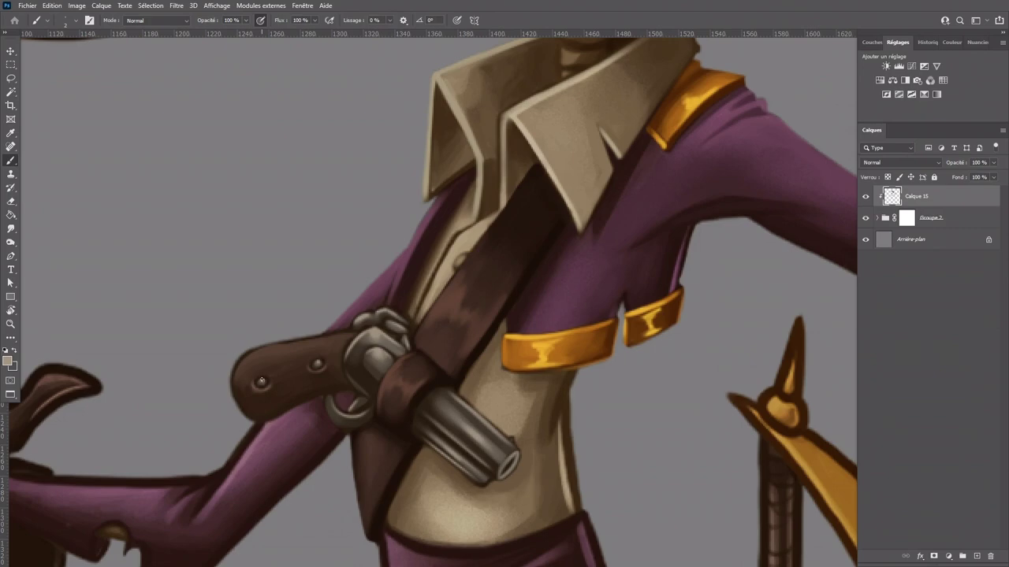
Step: Pick a lighter brown based on the grip's colour and paint highlights along the pistol grip's edges
alt+click(330, 405)
key(ctrl+minus)
key(ctrl+minus)
key(ctrl+plus)
key(ctrl+minus)
key(ctrl+plus)
key(ctrl+minus)
key(ctrl+plus)
key(bracketright)
alt+click(346, 338)
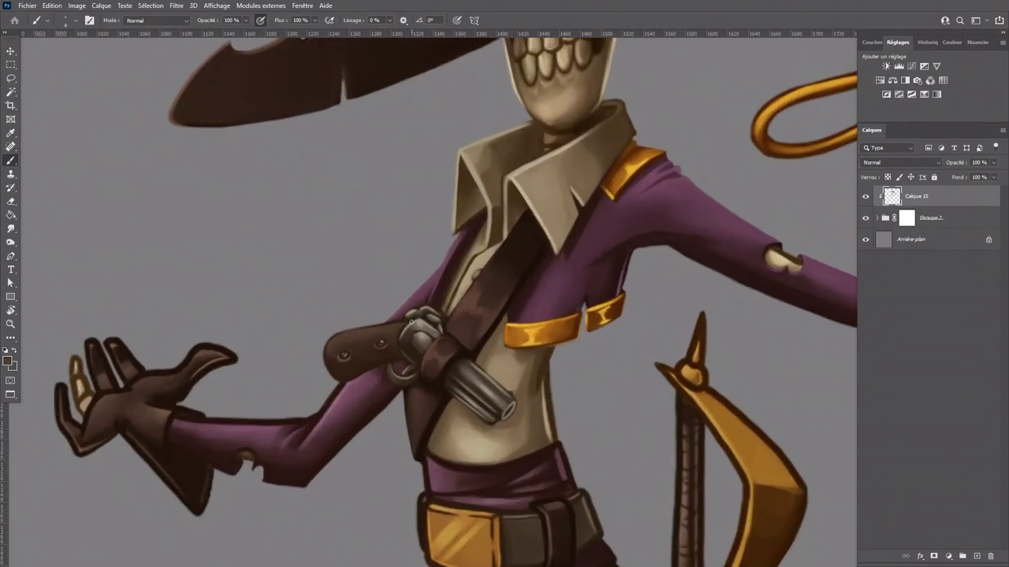
click(12, 367)
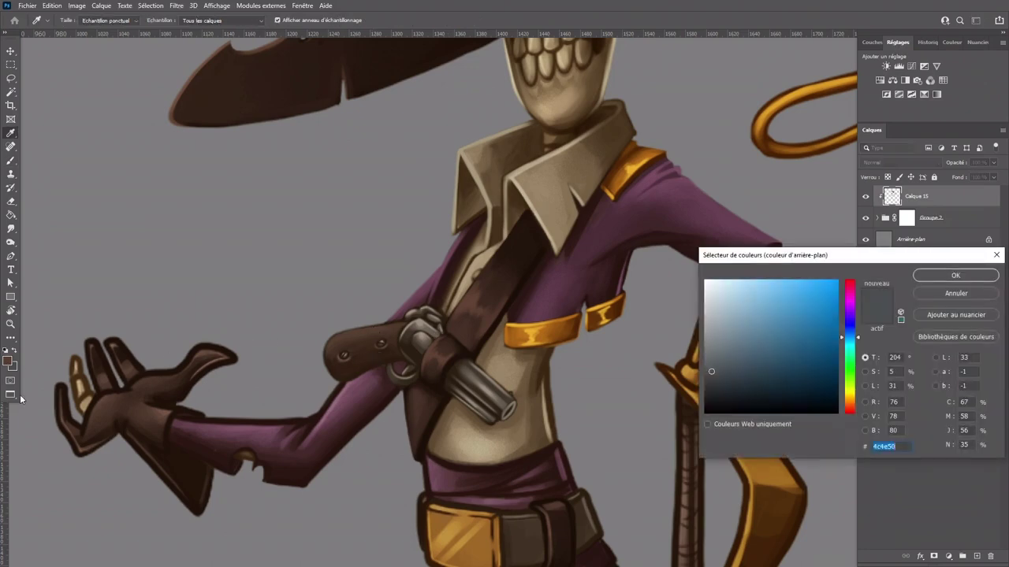
click(360, 339)
click(759, 346)
click(951, 278)
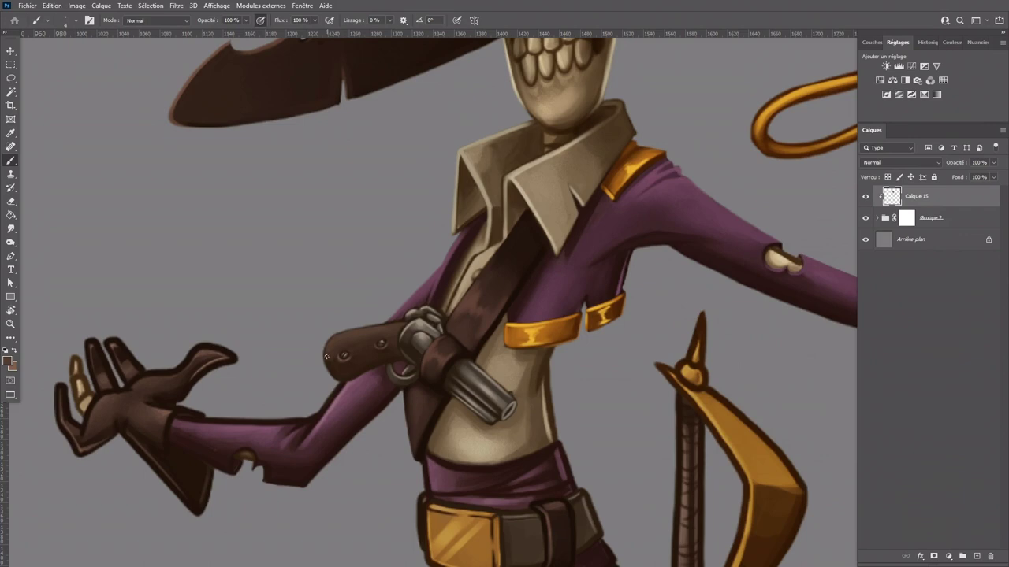
key(x)
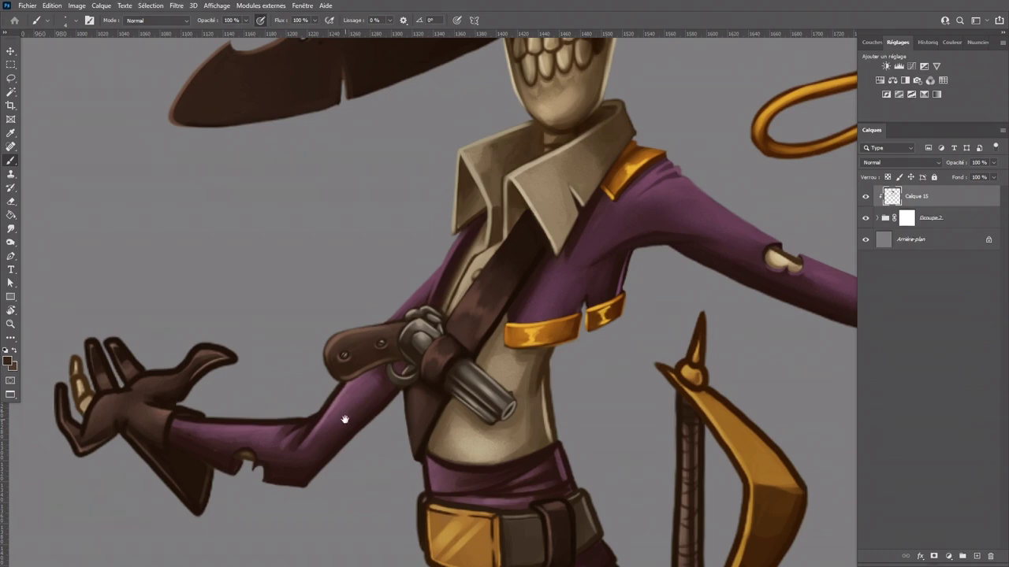
Step: Paint out the dark outline at the bent elbow of the pistol-side sleeve with sampled purples
drag(345, 420, 443, 402)
alt+click(497, 307)
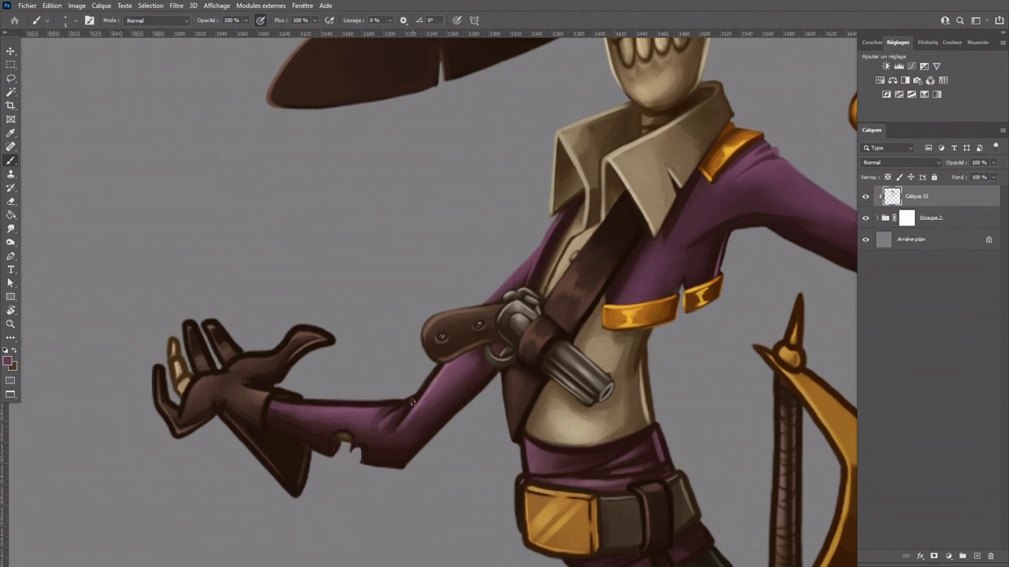
drag(408, 418, 444, 364)
alt+click(416, 421)
key(bracketright)
key(bracketright)
key(bracketright)
drag(406, 427, 456, 385)
Step: Cover the forearm sleeve's upper outline with sampled purples and reshape the folds near the elbow
alt+click(419, 404)
alt+click(371, 436)
mouse_move(280, 403)
mouse_down()
mouse_move(387, 400)
mouse_move(366, 408)
mouse_move(392, 414)
mouse_move(401, 387)
mouse_move(394, 414)
mouse_move(385, 412)
mouse_move(390, 424)
mouse_move(420, 363)
mouse_move(407, 403)
mouse_up()
alt+click(384, 408)
alt+click(388, 412)
Step: Trim the forearm sleeve's upper edge on the Groupe 2 mask and return to Calque 15
key(alt+bracketleft)
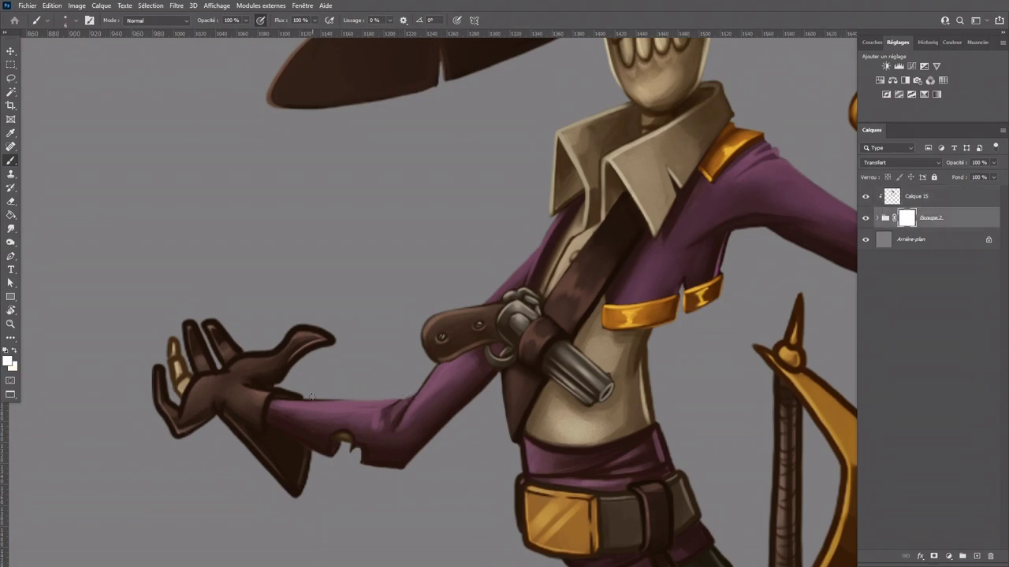
click(16, 351)
drag(309, 397, 371, 399)
click(884, 203)
Step: Repaint the forearm sleeve's shading and torn edge and the glove cuff's dark interior with sampled tones
alt+click(381, 435)
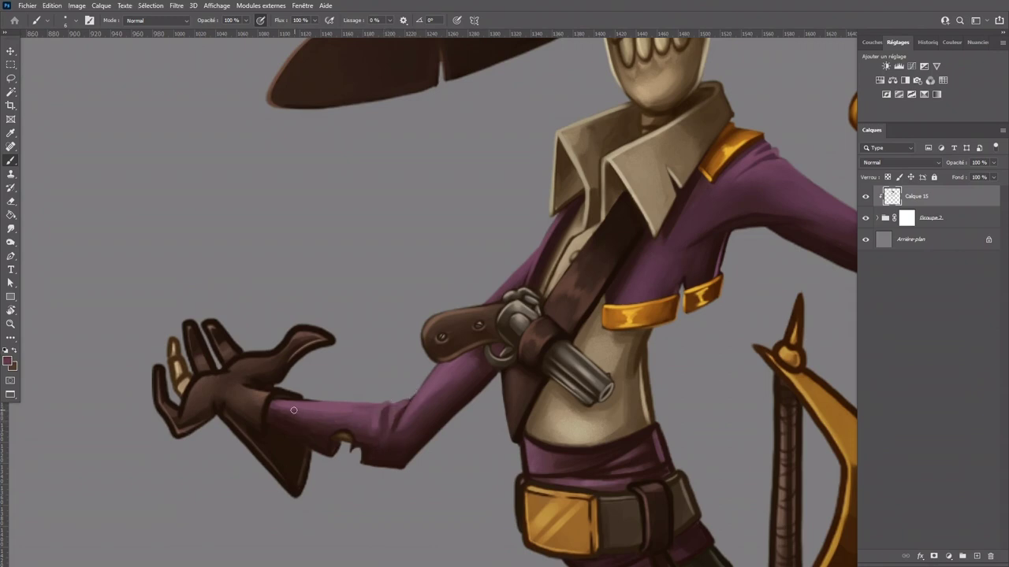
key(alt)
alt+click(302, 436)
alt+click(369, 463)
alt+click(293, 460)
alt+click(234, 434)
alt+click(257, 426)
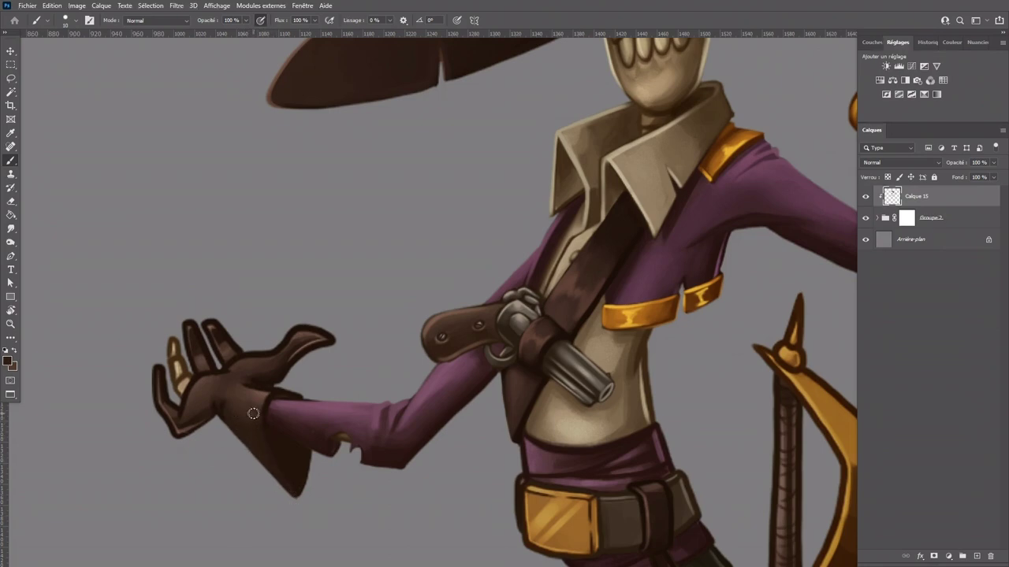
Step: Paint the glove cuff's rim with sampled browns, removing its dark outline and defining the edge
key(alt)
alt+click(260, 408)
mouse_move(260, 409)
mouse_down()
mouse_move(261, 418)
mouse_move(270, 392)
mouse_up()
alt+click(264, 397)
drag(303, 396, 300, 395)
alt+click(251, 400)
drag(271, 404, 299, 397)
key(ctrl+z)
alt+click(268, 394)
drag(277, 393, 303, 399)
mouse_move(266, 407)
mouse_down()
mouse_move(268, 435)
mouse_move(264, 423)
mouse_move(288, 482)
mouse_move(268, 436)
mouse_move(284, 471)
mouse_move(297, 457)
mouse_move(297, 495)
mouse_move(308, 446)
mouse_move(297, 493)
mouse_move(308, 449)
mouse_move(305, 473)
mouse_up()
key(ctrl+z)
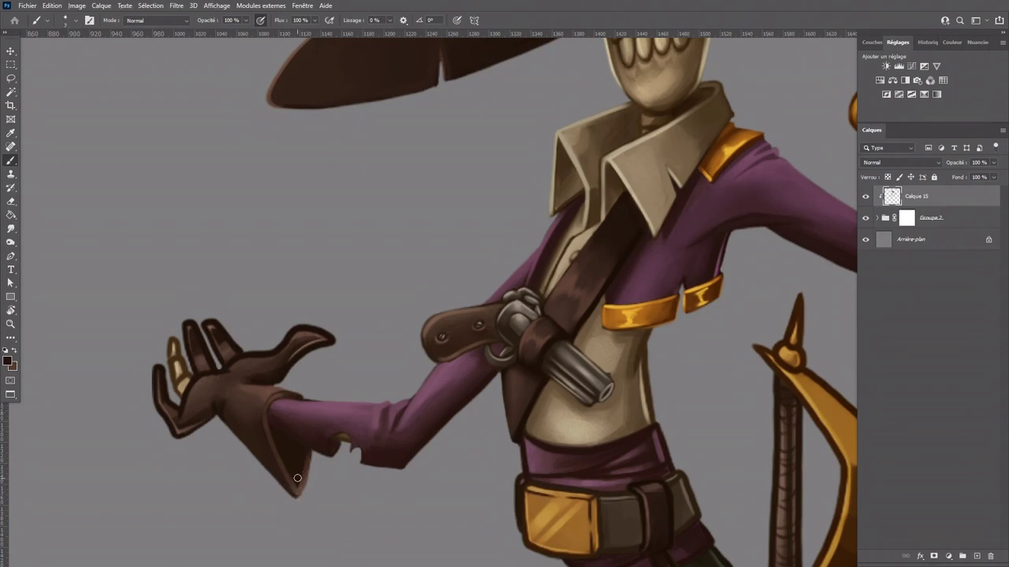
Step: Cover the dark outlines of the glove's thumb, fingers and lower palm edge with sampled browns
alt+click(272, 398)
alt+click(234, 392)
drag(237, 363, 332, 338)
mouse_move(224, 356)
mouse_down()
mouse_move(239, 349)
mouse_move(212, 324)
mouse_up()
alt+click(219, 341)
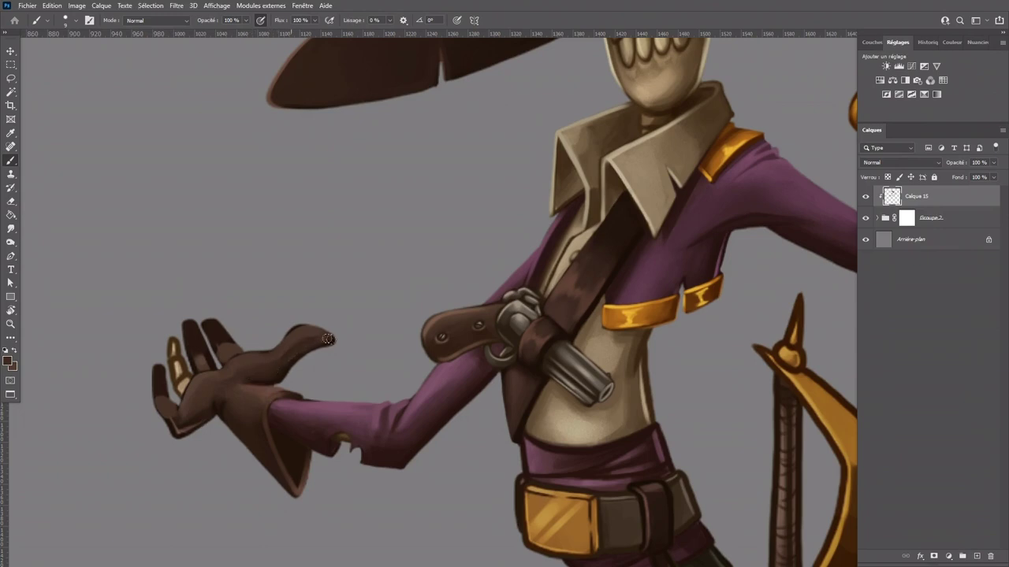
alt+click(198, 410)
alt+click(158, 412)
drag(159, 410, 196, 426)
alt+click(198, 406)
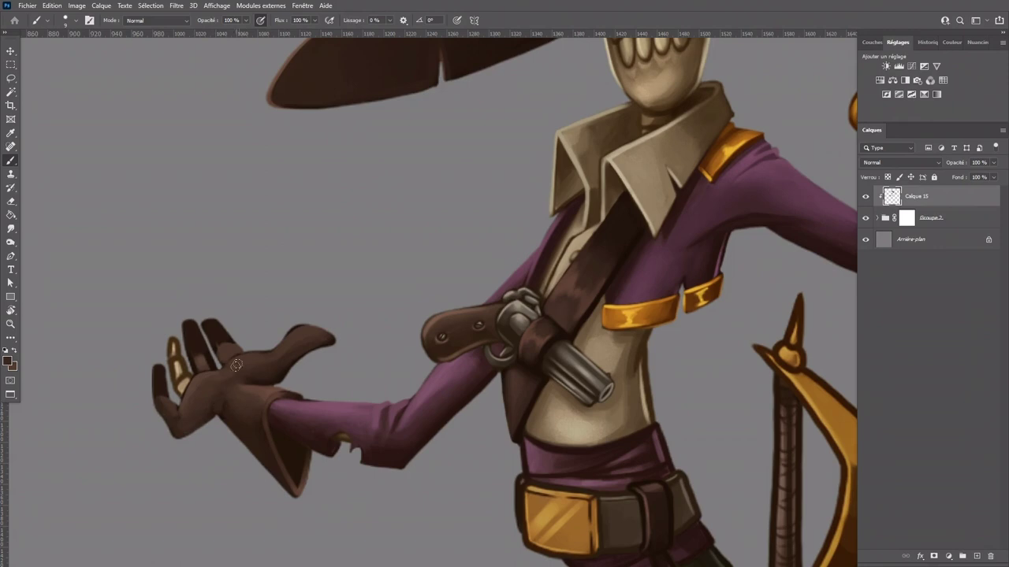
Step: Blend the glove's wrist crease and palm shading with sampled browns
alt+click(226, 411)
alt+click(252, 385)
mouse_move(218, 400)
mouse_down()
mouse_move(216, 410)
mouse_move(241, 395)
mouse_up()
alt+click(223, 405)
alt+click(211, 400)
alt+click(253, 368)
alt+click(247, 395)
alt+click(251, 385)
alt+click(265, 378)
alt+click(205, 386)
drag(201, 393, 190, 399)
alt+click(200, 390)
Step: Refine the shading of the thumb, its base and the adjoining gloved finger with sampled browns
alt+click(282, 372)
drag(283, 374, 236, 363)
alt+click(243, 360)
alt+click(289, 338)
drag(285, 342, 291, 331)
alt+click(217, 363)
mouse_move(218, 337)
mouse_down()
mouse_move(214, 345)
mouse_move(208, 325)
mouse_up()
alt+click(227, 376)
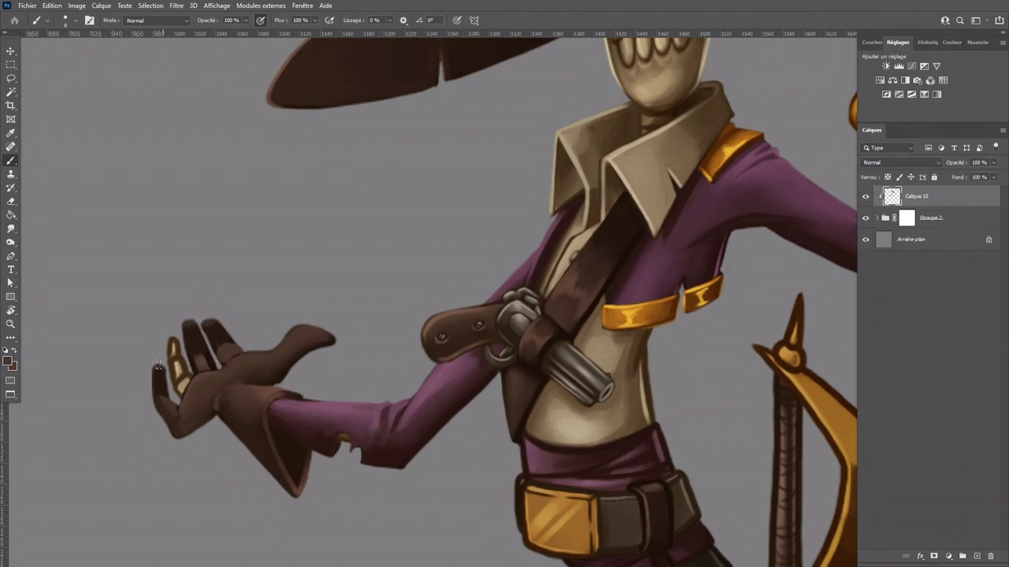
Step: Lighten the gloved fingers with mid-brown strokes, softening their dark tips and inner areas
key(])
key(])
drag(193, 332, 190, 342)
key([)
mouse_move(214, 335)
mouse_down()
mouse_move(218, 347)
mouse_move(235, 344)
mouse_up()
alt+click(224, 340)
alt+click(224, 342)
alt+click(157, 397)
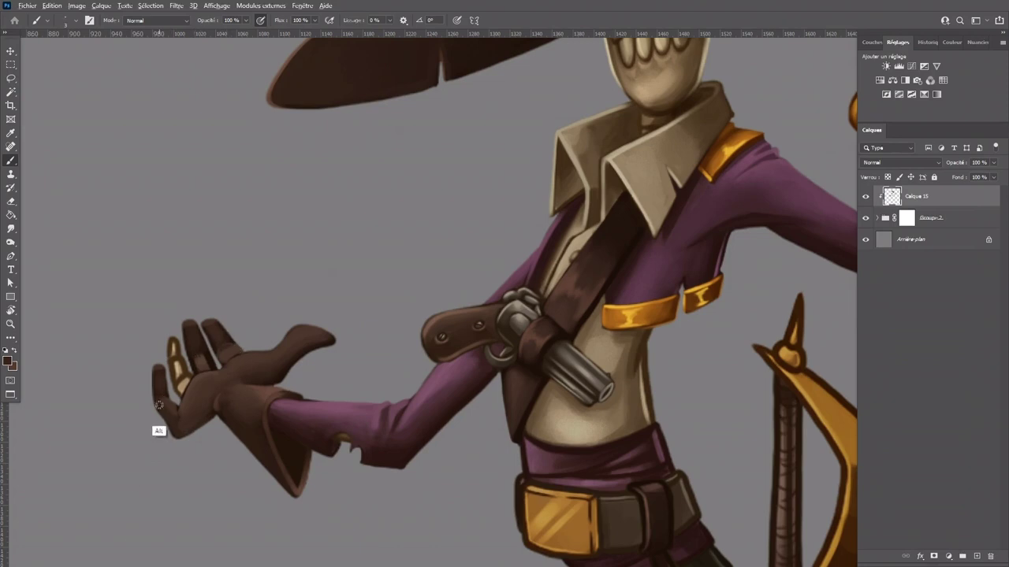
Step: Define the shadows and joints of the two upright gloved fingers with sampled browns
alt+click(229, 350)
alt+click(209, 360)
key(bracketright)
alt+click(225, 342)
alt+click(198, 353)
drag(208, 353, 215, 369)
alt+click(214, 363)
alt+click(199, 364)
alt+click(204, 346)
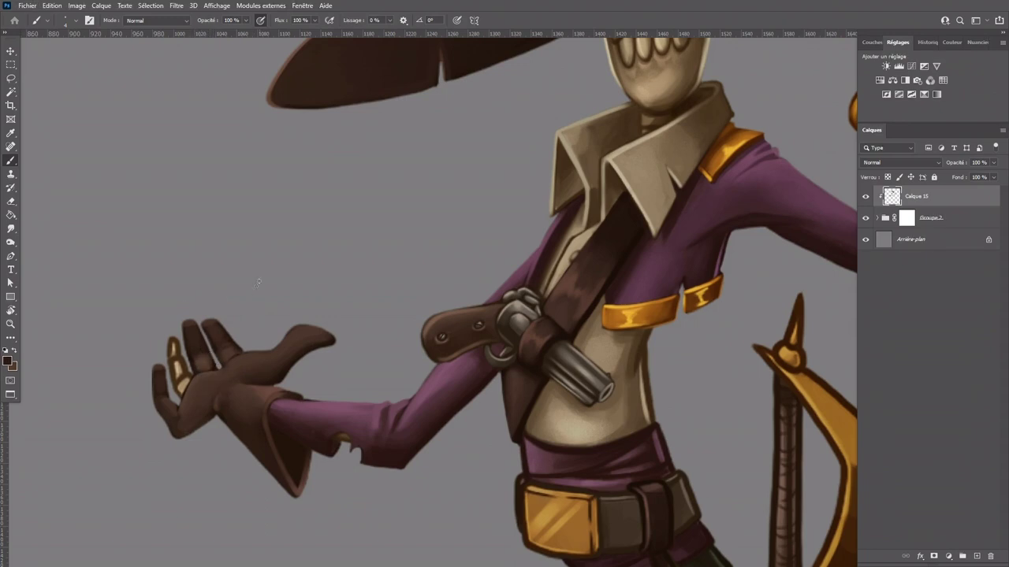
Step: Touch up the glove's palm, cuff edge and neighbouring sleeve with sampled tones
alt+click(202, 388)
alt+click(239, 416)
alt+click(239, 405)
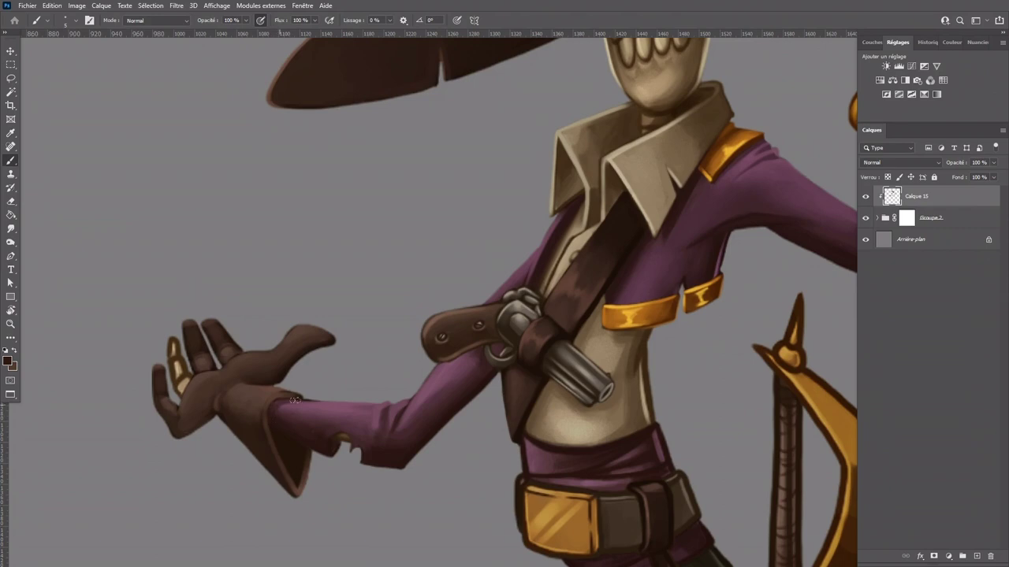
alt+click(286, 406)
key(alt)
alt+click(398, 433)
alt+click(165, 405)
Step: Paint over the dark outline along the purple sash's upper edge at the waist with sampled purples
drag(654, 469, 505, 421)
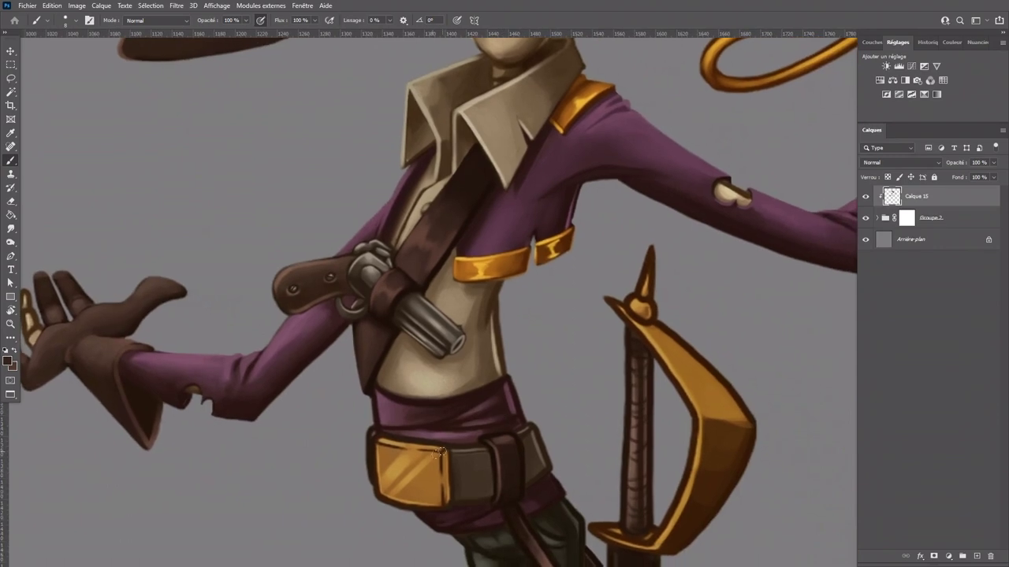
alt+click(383, 401)
key(bracketright)
key(bracketright)
key(bracketright)
key(bracketleft)
key(bracketleft)
key(bracketleft)
key(bracketleft)
mouse_move(374, 390)
mouse_down()
mouse_move(380, 422)
mouse_move(376, 391)
mouse_move(413, 379)
mouse_move(387, 406)
mouse_move(423, 406)
mouse_up()
alt+click(386, 407)
alt+click(430, 412)
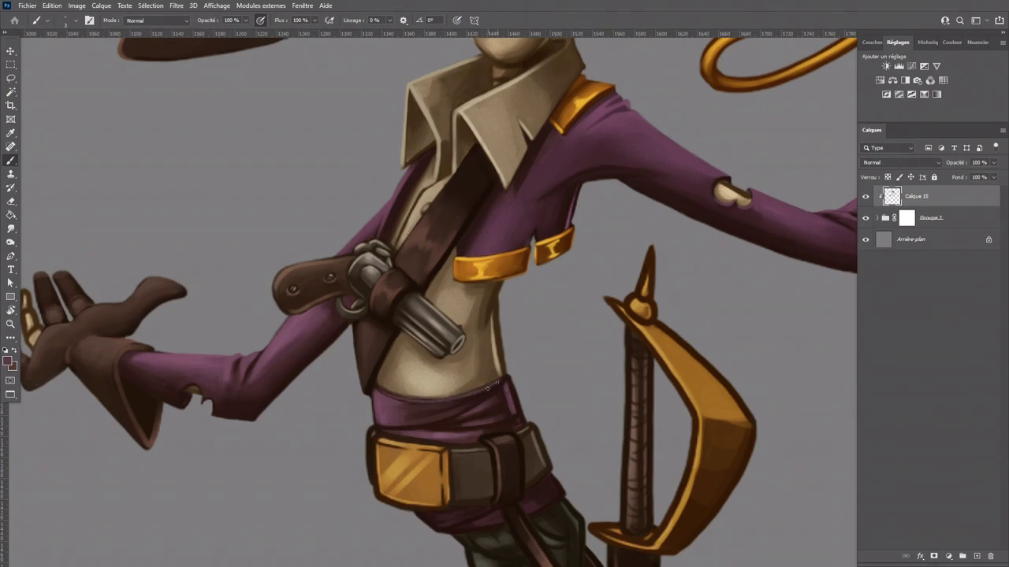
Step: Cover the dark outline on the sash's outer side and reshape the folds there with sampled purples
key(bracketright)
key(bracketright)
key(bracketright)
alt+click(495, 393)
drag(504, 386, 516, 412)
alt+click(476, 437)
drag(542, 508, 528, 454)
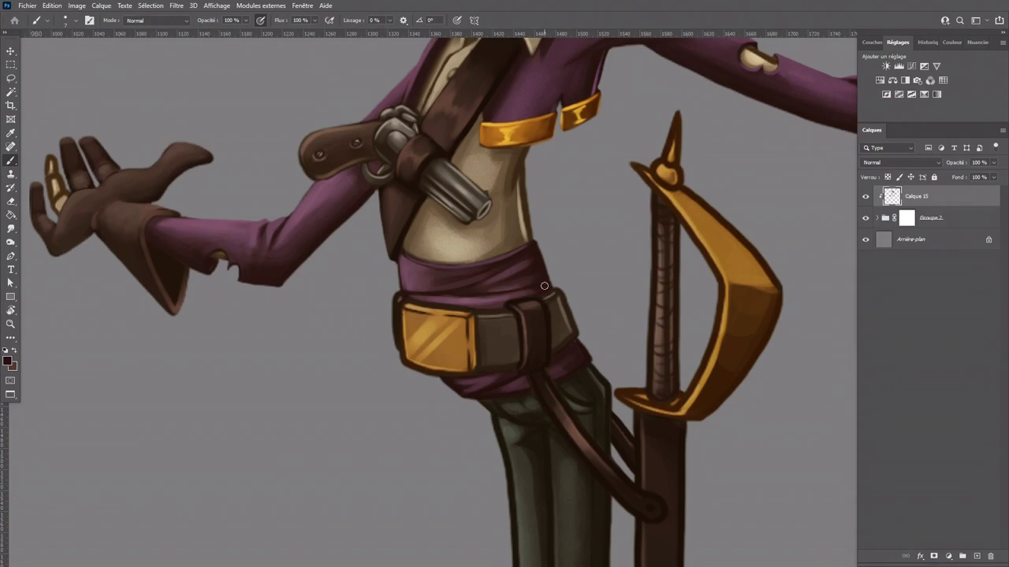
drag(547, 275, 441, 350)
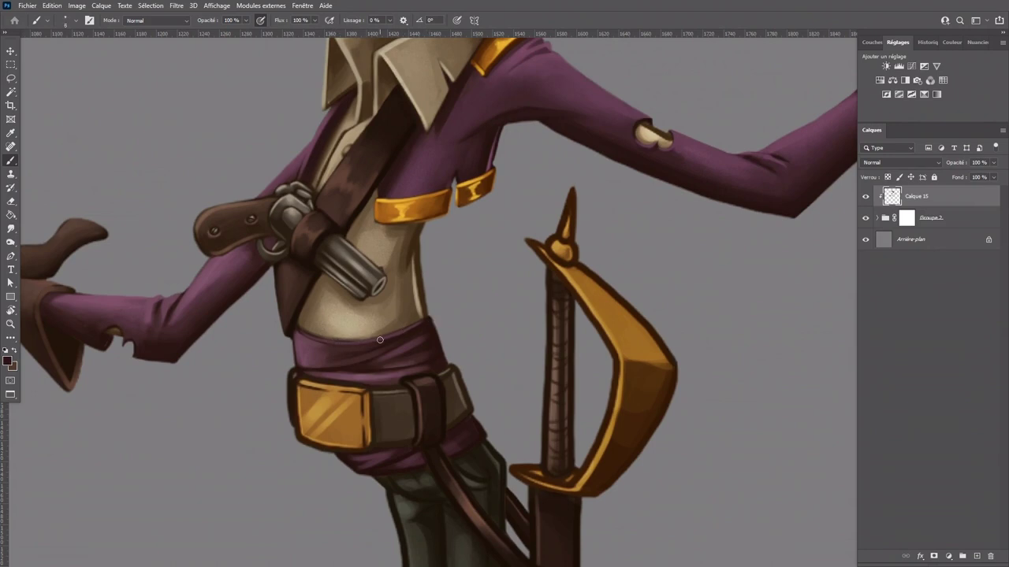
Step: Repaint the sash folds and shadow just above the belt with sampled light and dark purples
alt+click(300, 380)
key(bracketleft)
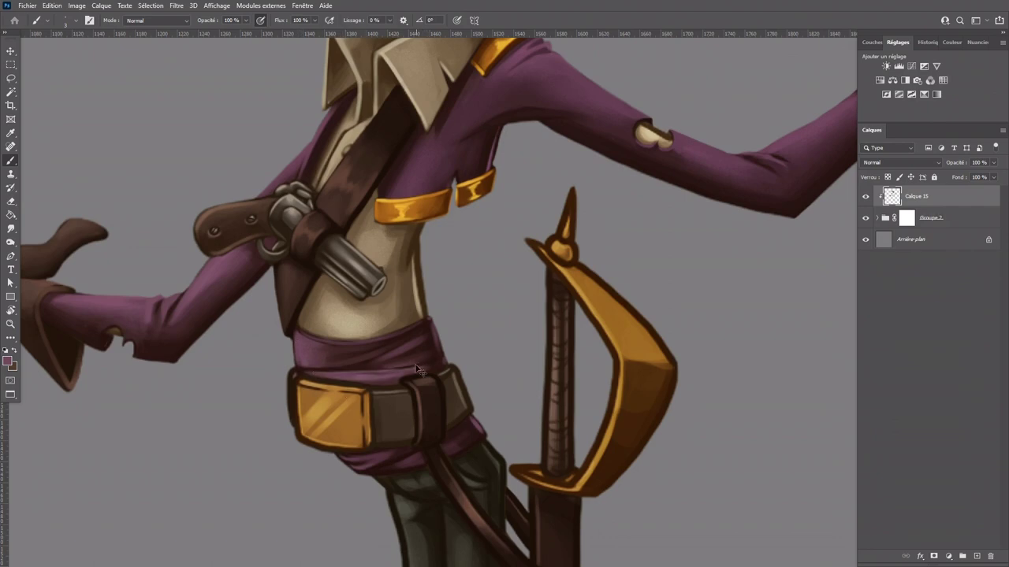
alt+click(383, 370)
alt+click(405, 390)
alt+click(418, 377)
key(ctrl+minus)
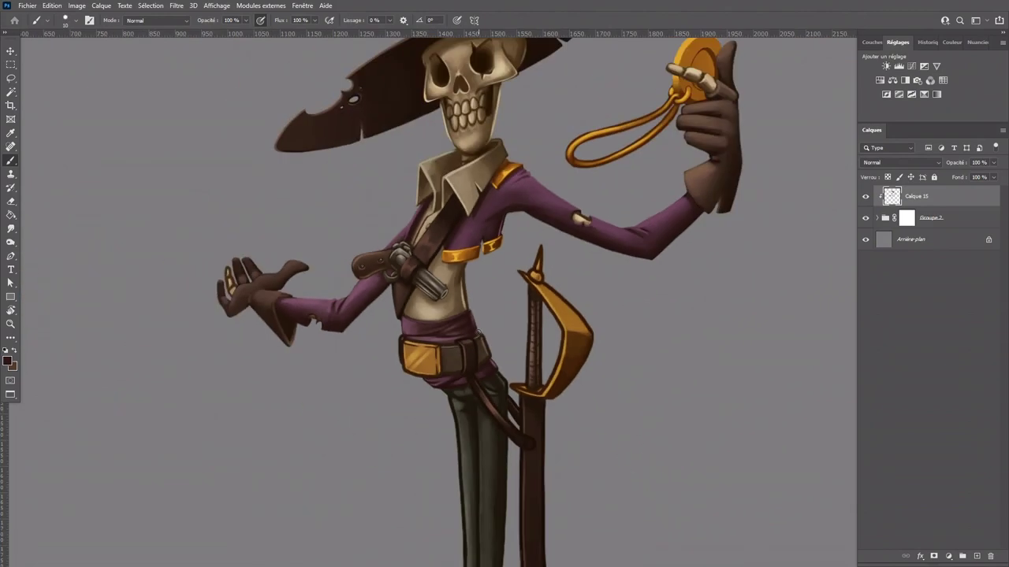
scroll(478, 332, up, 2)
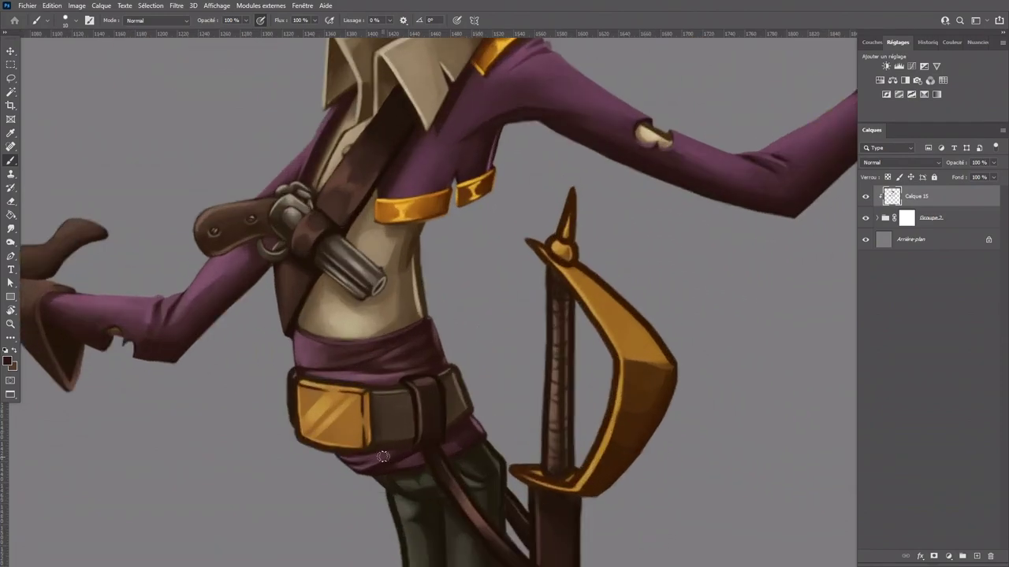
Step: Replace the dark lines between the belt buckle's front, side and upper faces with sampled golds
key(bracketright)
key(bracketleft)
key(bracketleft)
key(bracketleft)
key(bracketright)
key(bracketleft)
key(bracketleft)
key(bracketleft)
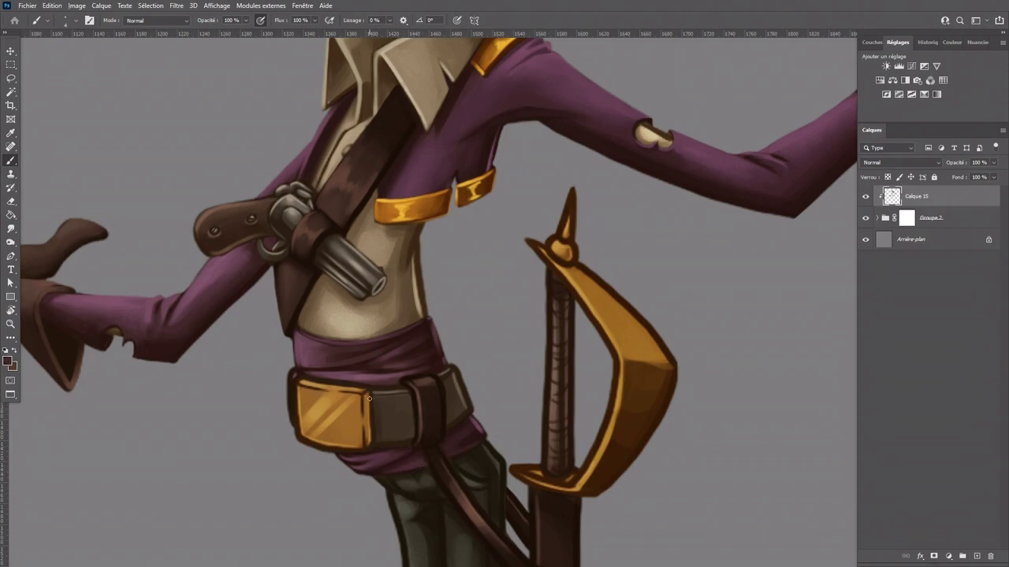
drag(366, 395, 366, 448)
alt+click(309, 409)
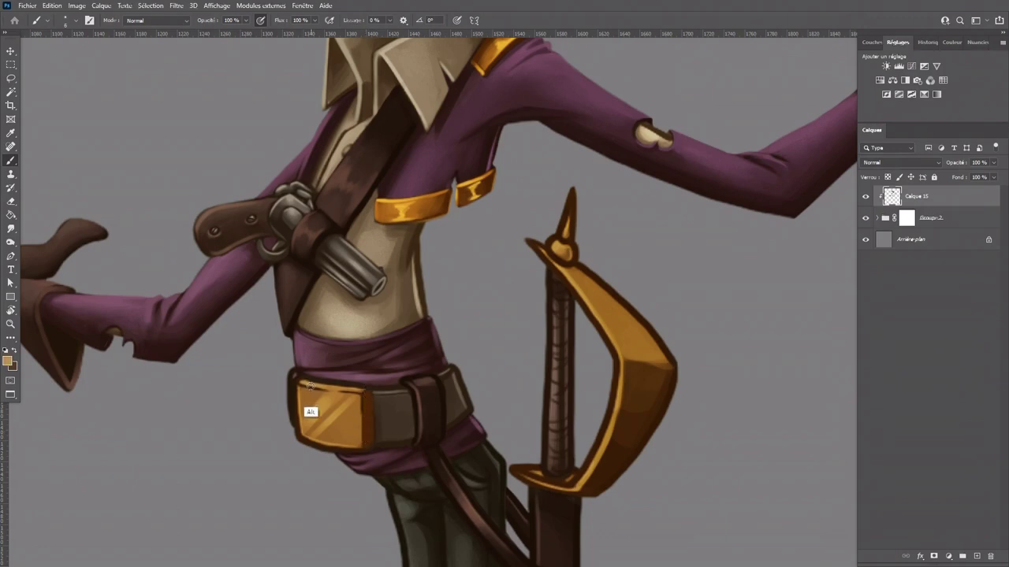
mouse_move(299, 382)
mouse_down()
mouse_move(356, 386)
mouse_move(320, 384)
mouse_move(335, 388)
mouse_up()
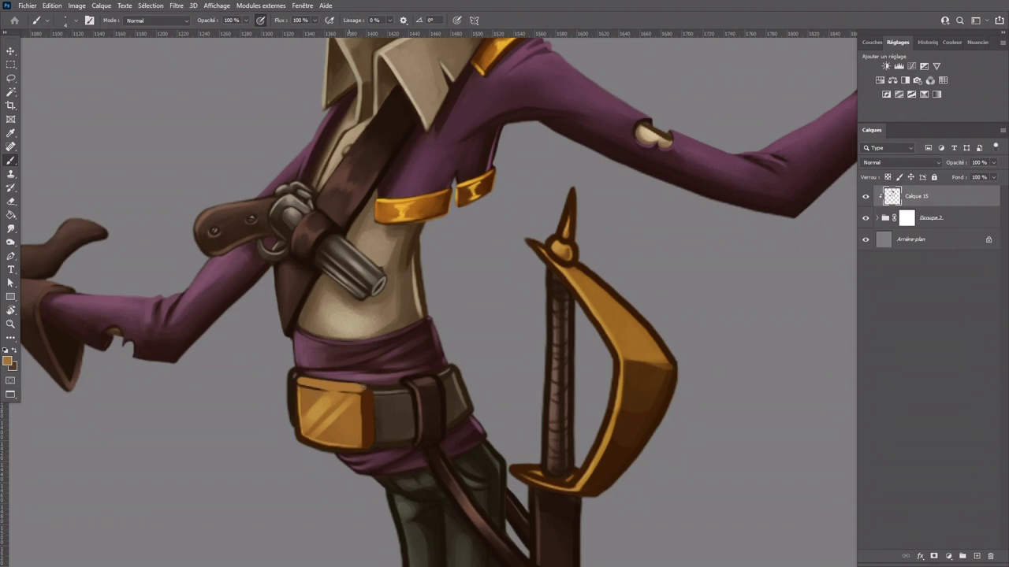
Step: Paint the buckle's upper bevel and corner in sampled gold over the dark outline
alt+click(366, 391)
alt+click(305, 374)
drag(309, 376, 357, 383)
alt+click(293, 384)
alt+click(296, 381)
drag(295, 382, 304, 377)
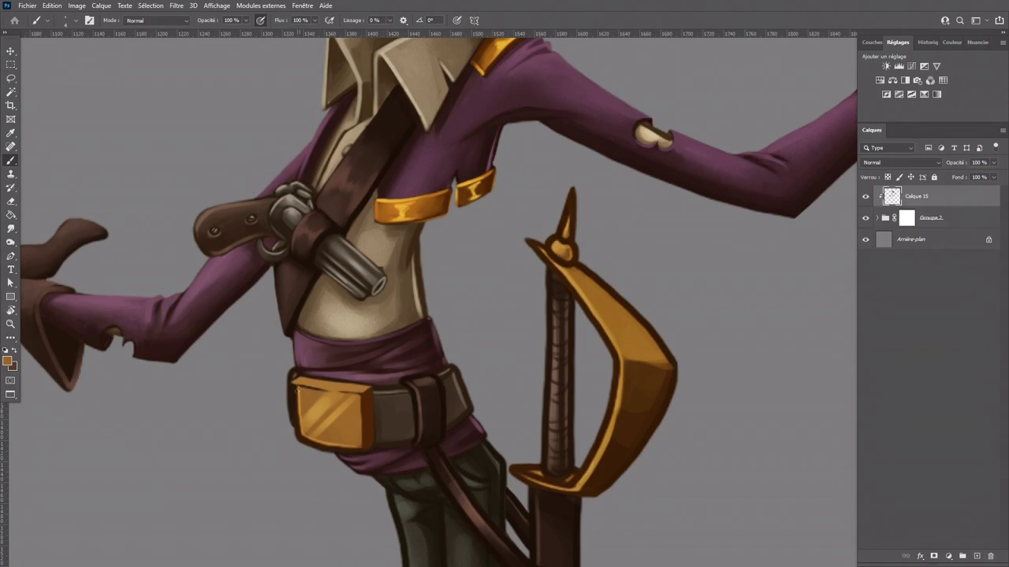
Step: Cover the buckle's dark outline along its outer side and lower edge with sampled gold
drag(295, 388, 299, 432)
key(ctrl+z)
alt+click(384, 408)
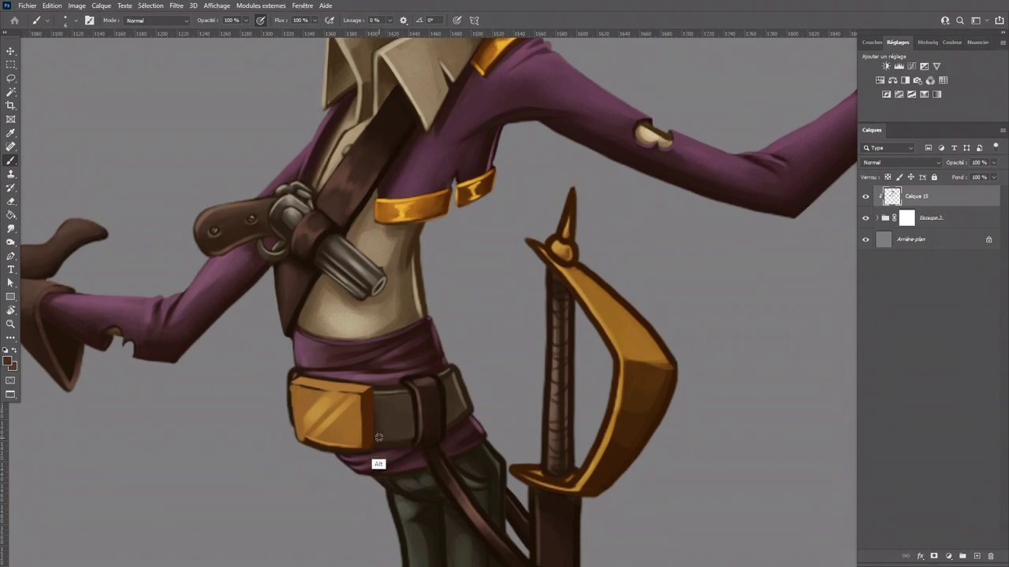
alt+click(297, 397)
drag(292, 395, 290, 378)
alt+click(290, 375)
key(bracketright)
alt+click(301, 392)
mouse_move(297, 418)
mouse_down()
mouse_move(306, 442)
mouse_move(322, 430)
mouse_move(355, 446)
mouse_up()
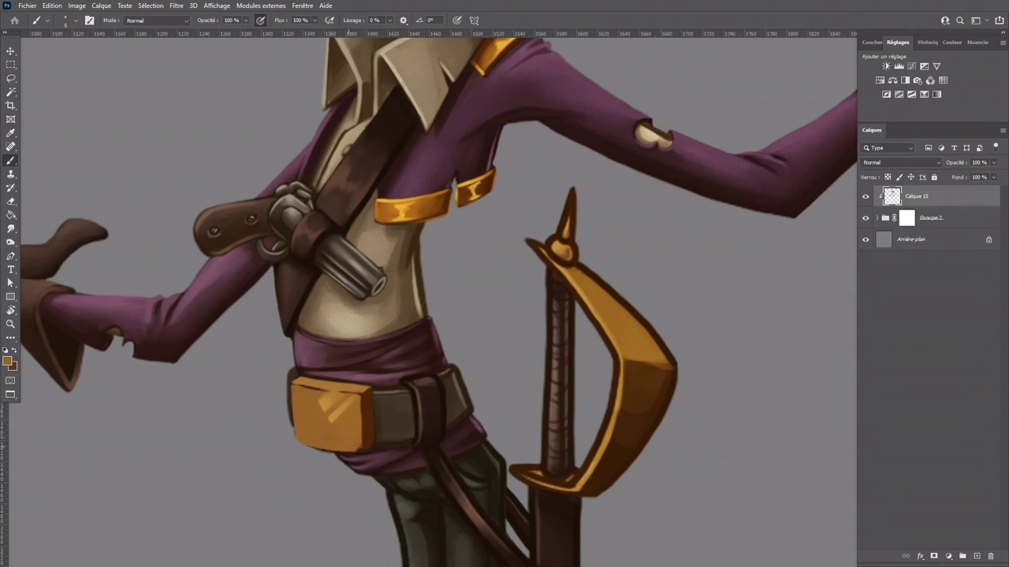
Step: Paint out the buckle's diagonal reflections with flat gold and rework its side faces with sampled tones
mouse_move(301, 392)
mouse_down()
mouse_move(355, 397)
mouse_move(329, 419)
mouse_move(315, 400)
mouse_up()
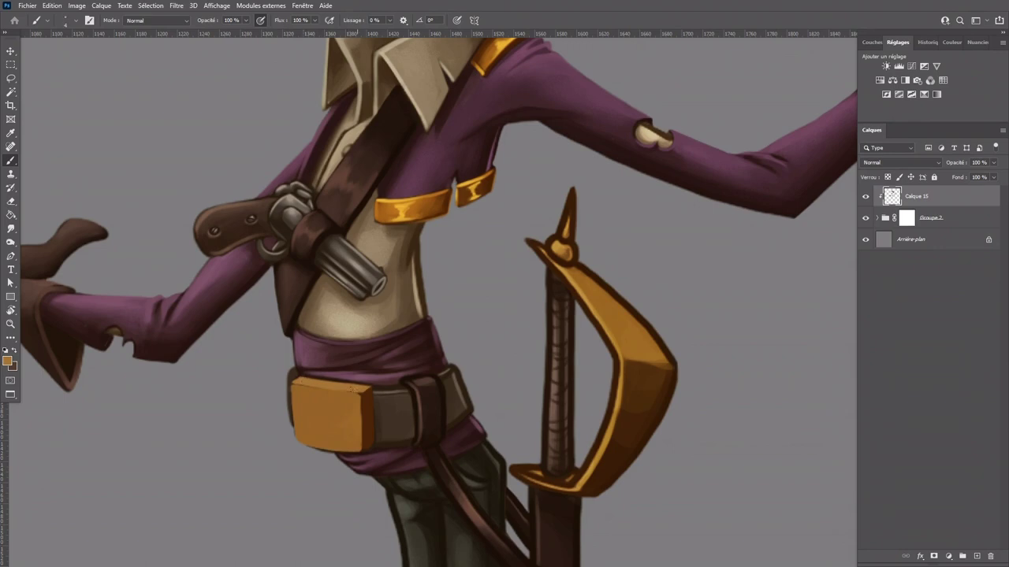
alt+click(349, 416)
alt+click(363, 434)
drag(366, 403, 365, 443)
alt+click(349, 446)
alt+click(369, 466)
drag(291, 389, 294, 438)
Step: Brighten the buckle's upper area with a yellow sampled from the jacket's gold trim
alt+click(403, 209)
mouse_move(320, 384)
mouse_down()
mouse_move(345, 388)
mouse_move(298, 381)
mouse_up()
key(bracketright)
key(bracketright)
mouse_move(302, 386)
mouse_down()
mouse_move(306, 421)
mouse_move(302, 395)
mouse_move(315, 401)
mouse_move(316, 426)
mouse_move(304, 435)
mouse_move(318, 406)
mouse_move(303, 389)
mouse_move(310, 409)
mouse_move(326, 403)
mouse_move(302, 389)
mouse_move(312, 420)
mouse_move(309, 395)
mouse_up()
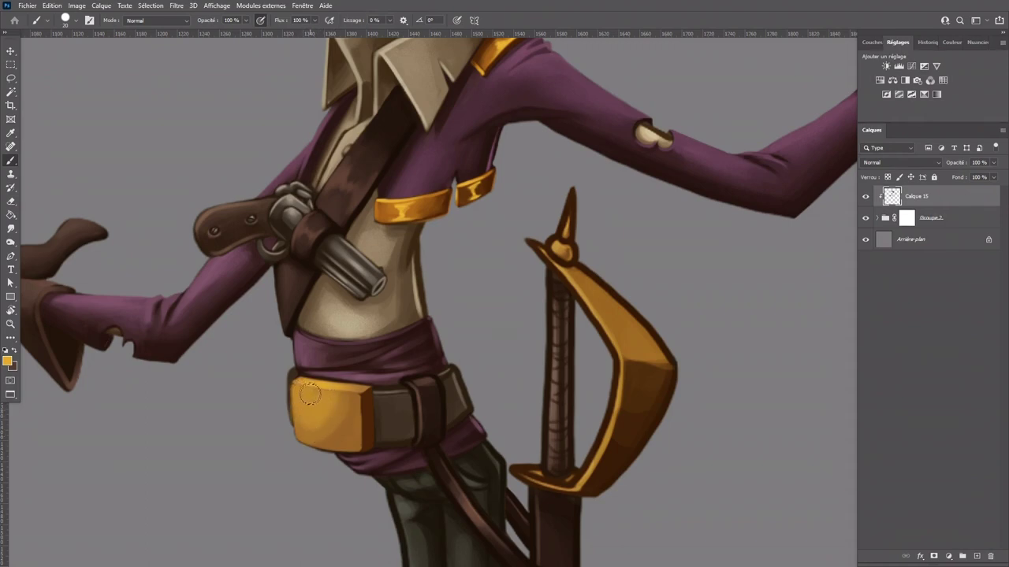
Step: Blend the gold gradient on the buckle's front with the Smudge tool, then return to the Brush
click(11, 227)
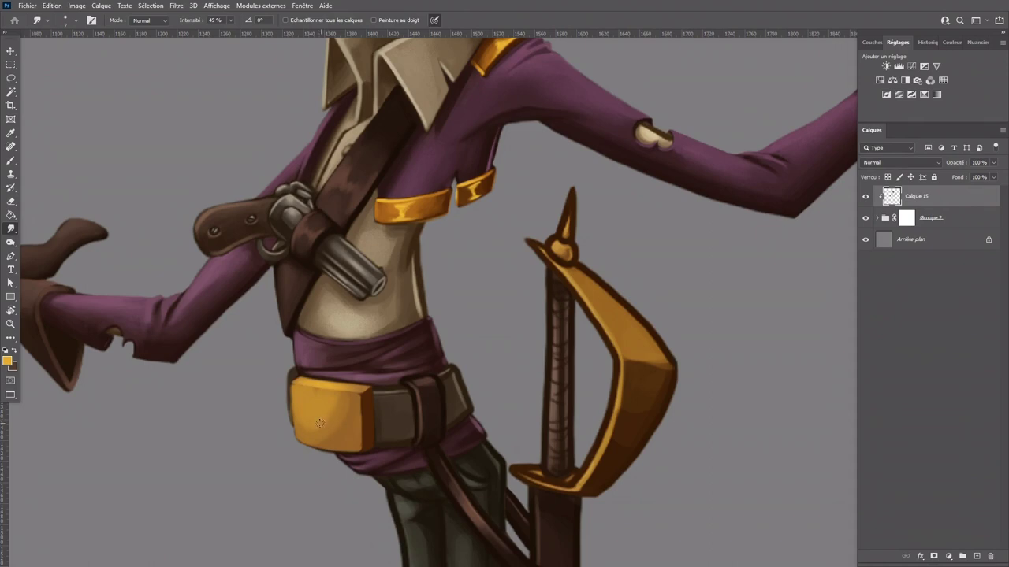
click(76, 22)
click(71, 119)
click(566, 25)
mouse_move(308, 424)
mouse_down()
mouse_move(339, 413)
mouse_move(329, 401)
mouse_up()
click(230, 20)
click(323, 424)
key(bracketleft)
key(bracketleft)
key(bracketleft)
key(bracketright)
click(11, 160)
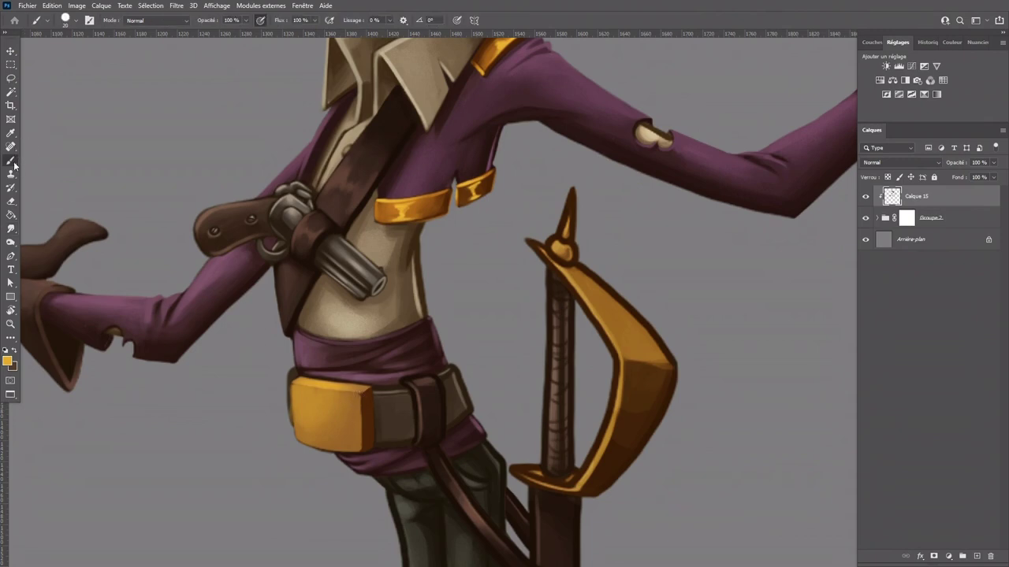
Step: Set the foreground colour to light gold #ffcf75
key(bracketright)
click(8, 361)
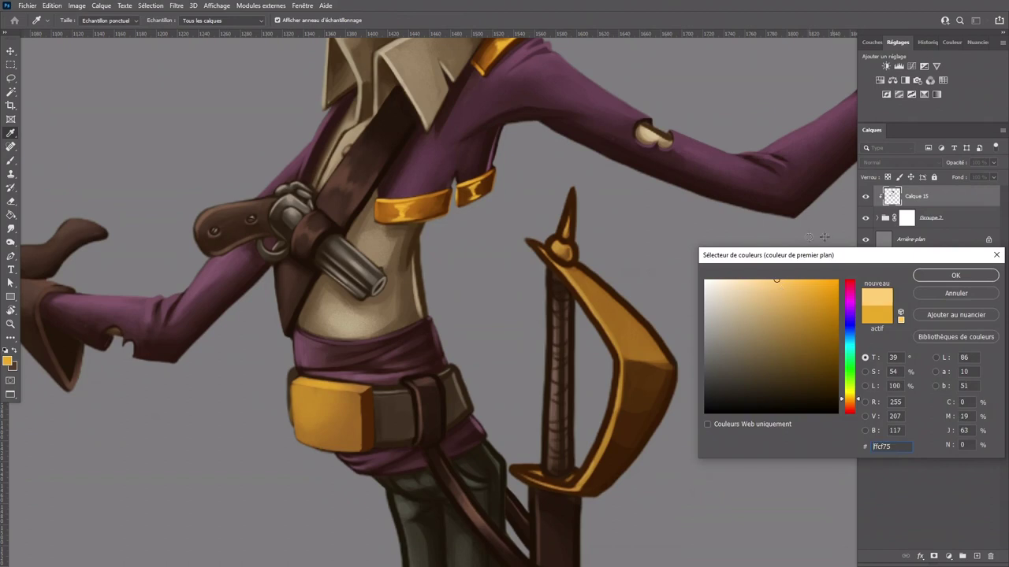
click(949, 278)
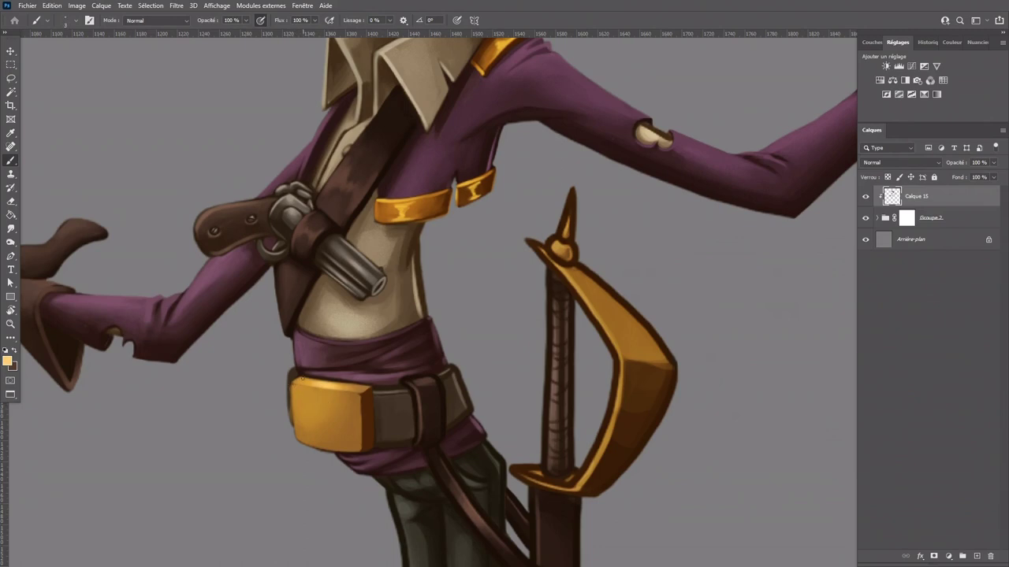
Step: Shade the edge between the buckle's front and side faces with sampled darker gold
click(14, 350)
alt+click(355, 424)
alt+click(359, 420)
drag(368, 402, 368, 436)
key(bracketright)
drag(368, 397, 371, 436)
key(bracketright)
key(bracketright)
Step: Highlight the buckle's outer, upper and side bevel edges with light gold
click(16, 351)
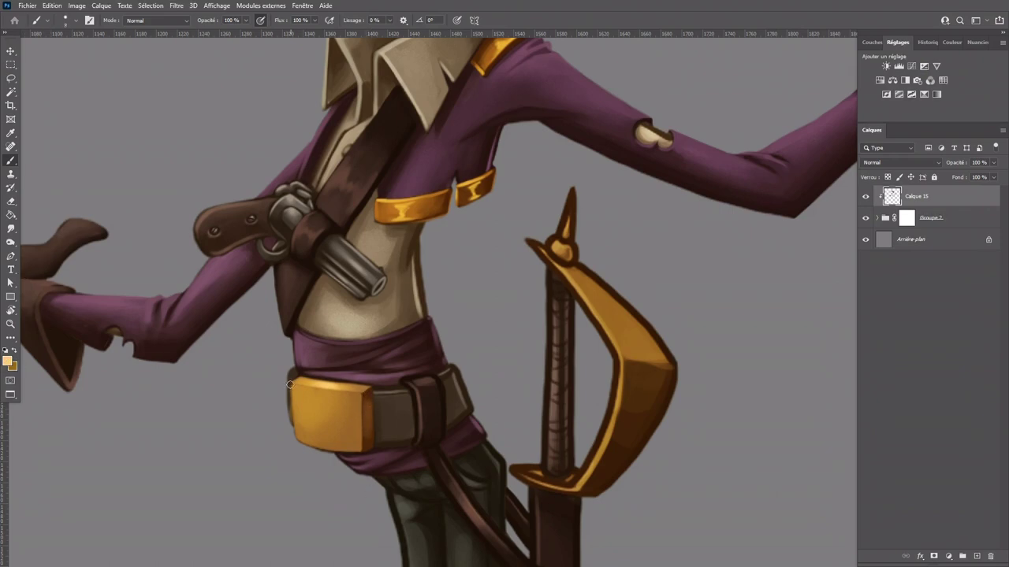
drag(292, 386, 294, 438)
drag(292, 382, 346, 392)
alt+click(305, 410)
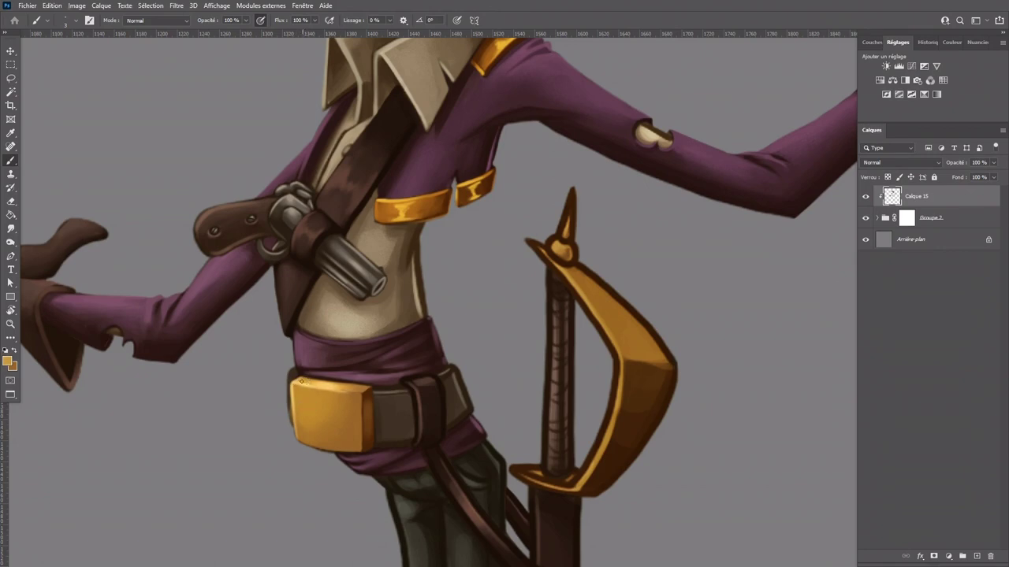
alt+click(292, 381)
drag(372, 389, 373, 429)
key(ctrl+z)
drag(372, 392, 373, 444)
Step: Set the foreground colour to pale cream yellow #ffe5b7
click(7, 361)
click(740, 280)
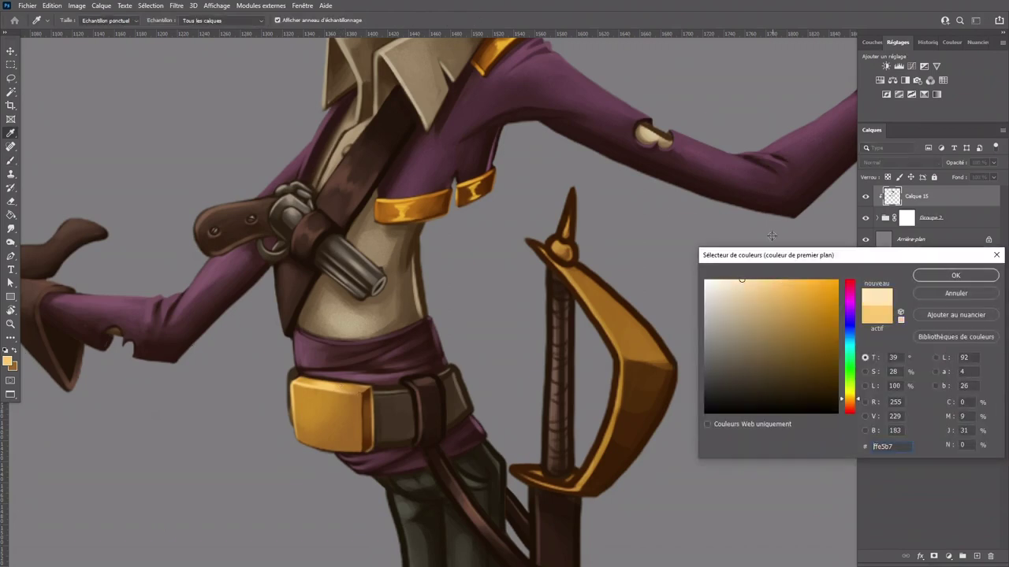
click(916, 276)
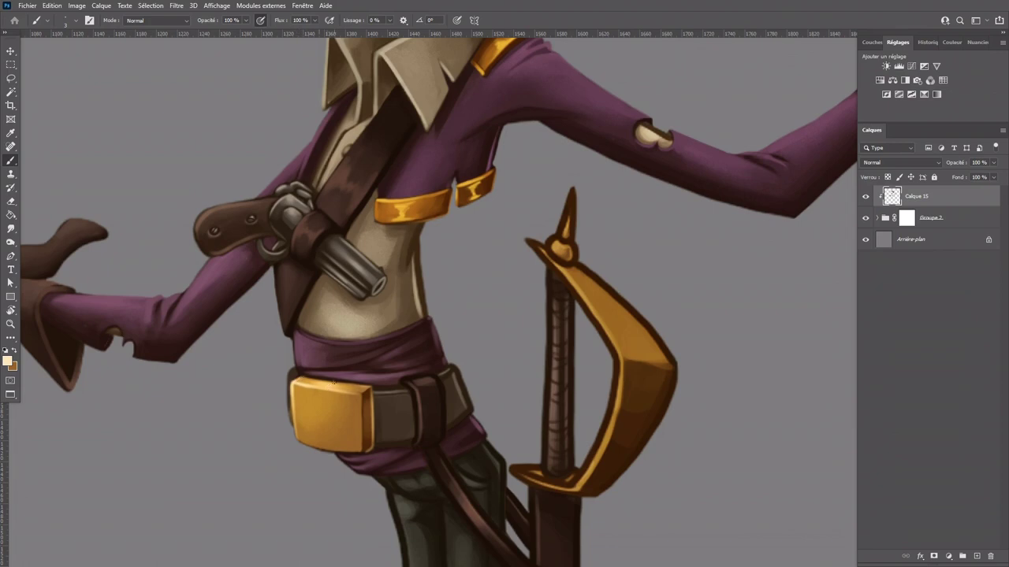
key(bracketright)
key(bracketright)
key(bracketright)
key(bracketright)
key(bracketright)
key(bracketright)
drag(331, 386, 294, 446)
drag(333, 391, 305, 432)
key(bracketleft)
key(bracketleft)
key(bracketleft)
key(bracketleft)
key(bracketleft)
key(bracketleft)
key(bracketleft)
drag(327, 388, 297, 437)
mouse_move(329, 388)
mouse_down()
mouse_move(298, 431)
mouse_move(326, 396)
mouse_move(343, 389)
mouse_move(342, 404)
mouse_move(356, 392)
mouse_move(317, 447)
mouse_up()
drag(344, 411, 329, 430)
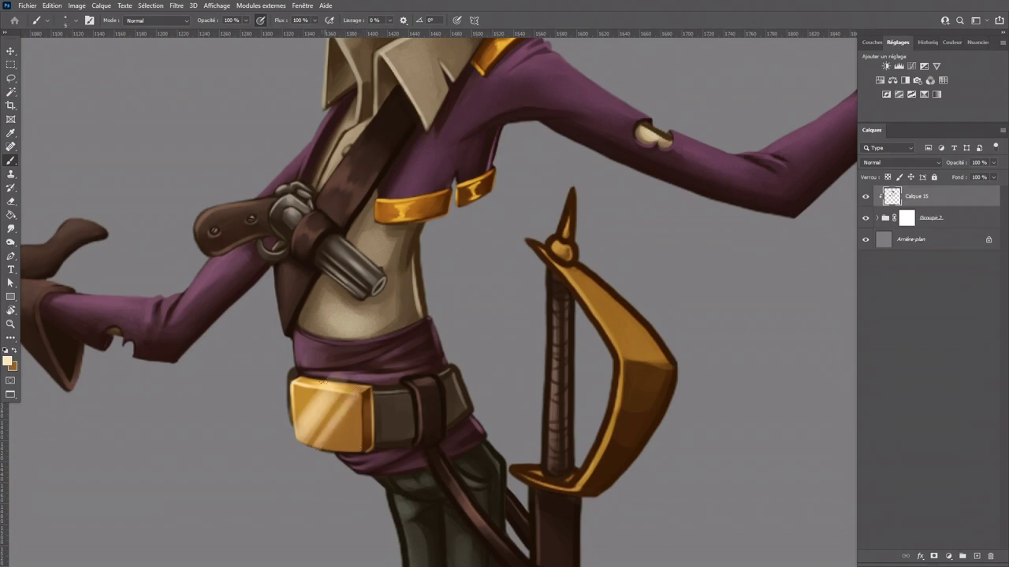
key(ctrl+z)
key(ctrl+z)
key(ctrl+z)
key(ctrl+z)
key(ctrl+z)
key(ctrl+z)
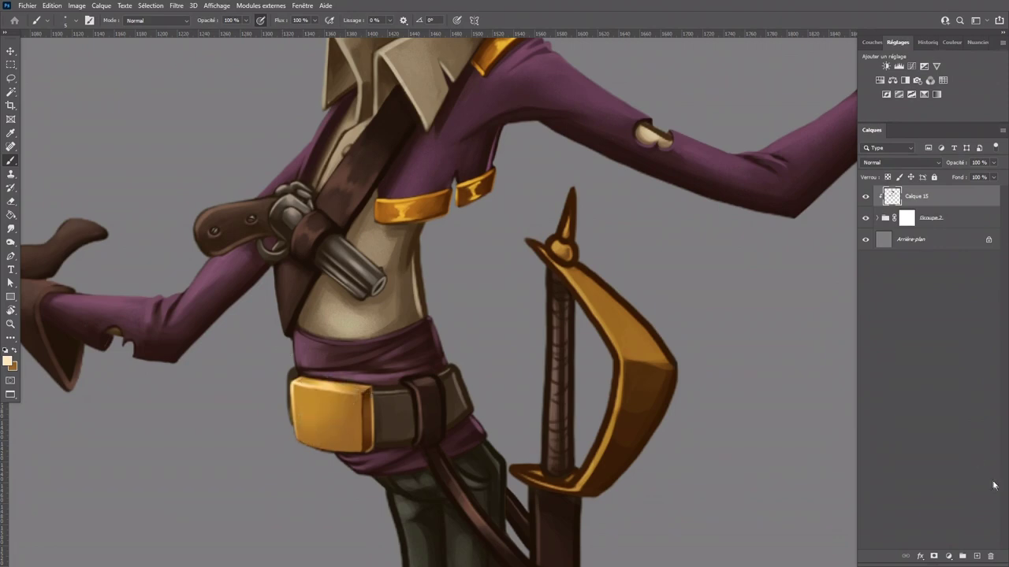
Step: Paint diagonal cream reflection stripes across the belt buckle's front on a new layer and clear the spill below the buckle
click(976, 556)
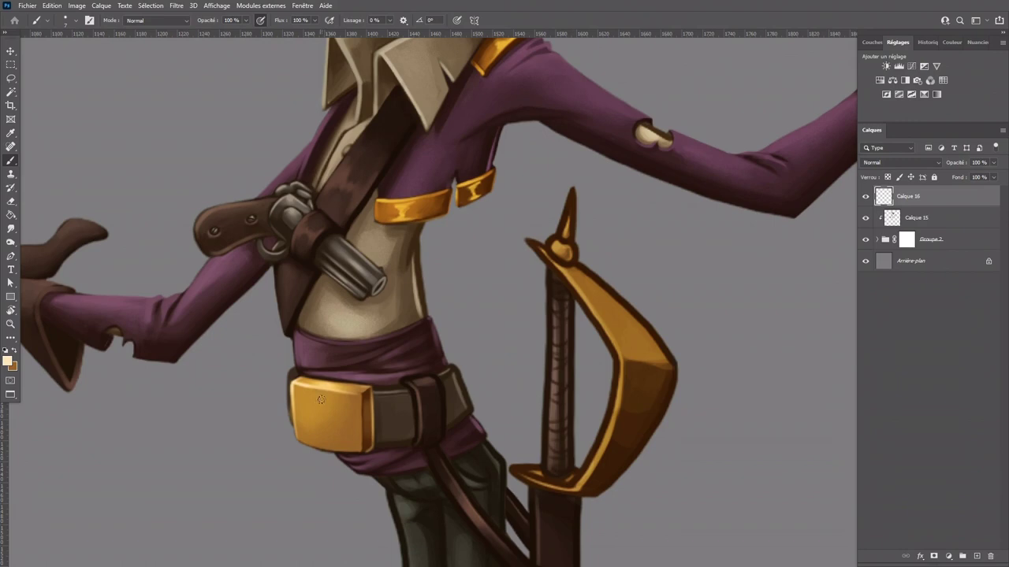
key(bracketright)
key(bracketright)
key(bracketright)
key(bracketright)
key(bracketright)
drag(329, 389, 296, 439)
key(bracketleft)
drag(334, 384, 288, 453)
shift+click(353, 389)
key(bracketleft)
key(bracketleft)
key(bracketleft)
key(bracketleft)
drag(352, 391, 314, 453)
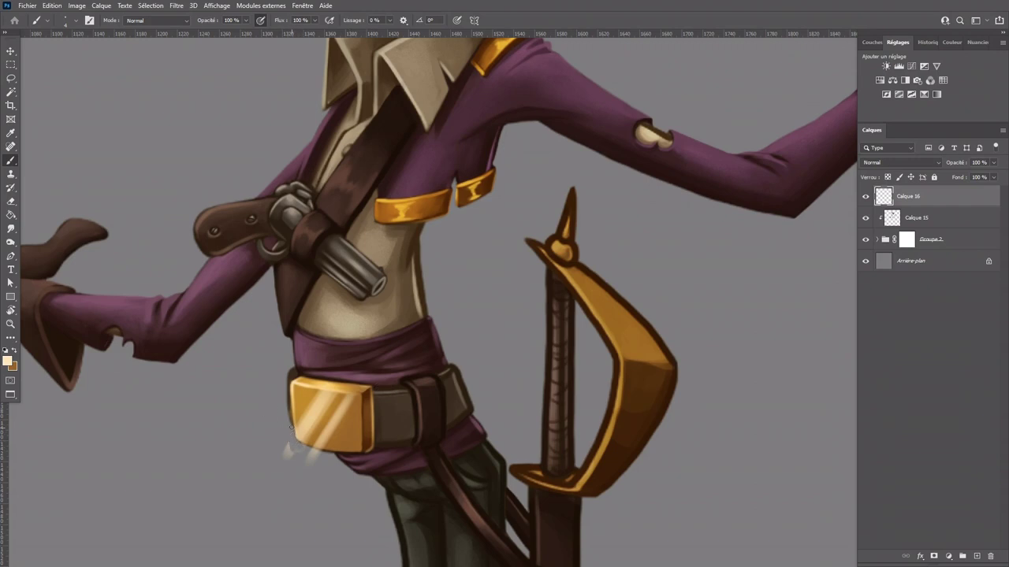
drag(325, 452, 280, 459)
Step: Lower the reflection layer's opacity, then merge it into the painting layer and clip that layer to Groupe 2
click(993, 163)
drag(990, 175, 983, 177)
alt+click(933, 227)
key(ctrl+e)
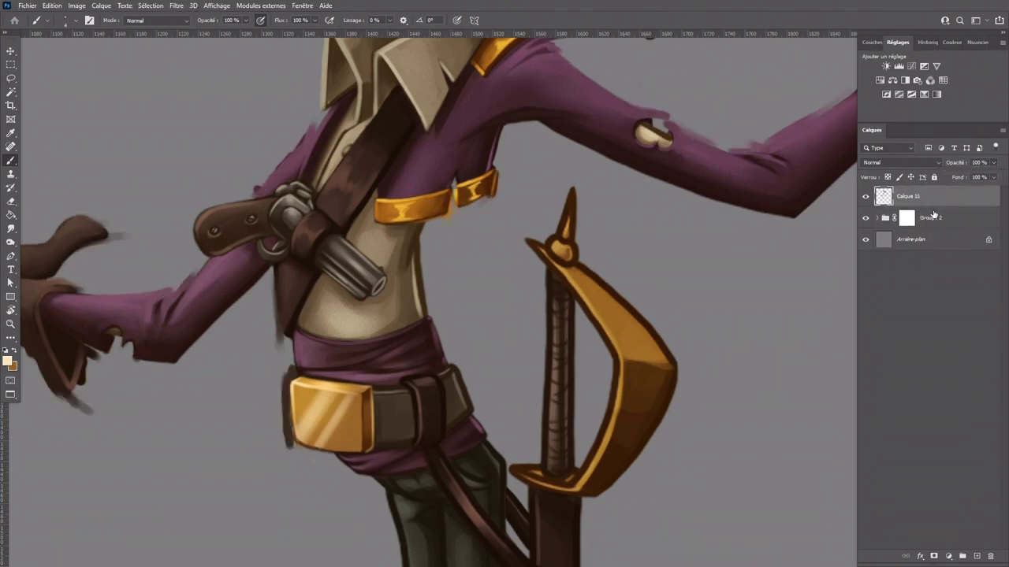
alt+click(934, 205)
Step: Paint over the dark outline of the brown strap looped around the belt with sampled browns, lightening its upper part
key(ctrl+minus)
key(ctrl+plus)
alt+click(386, 422)
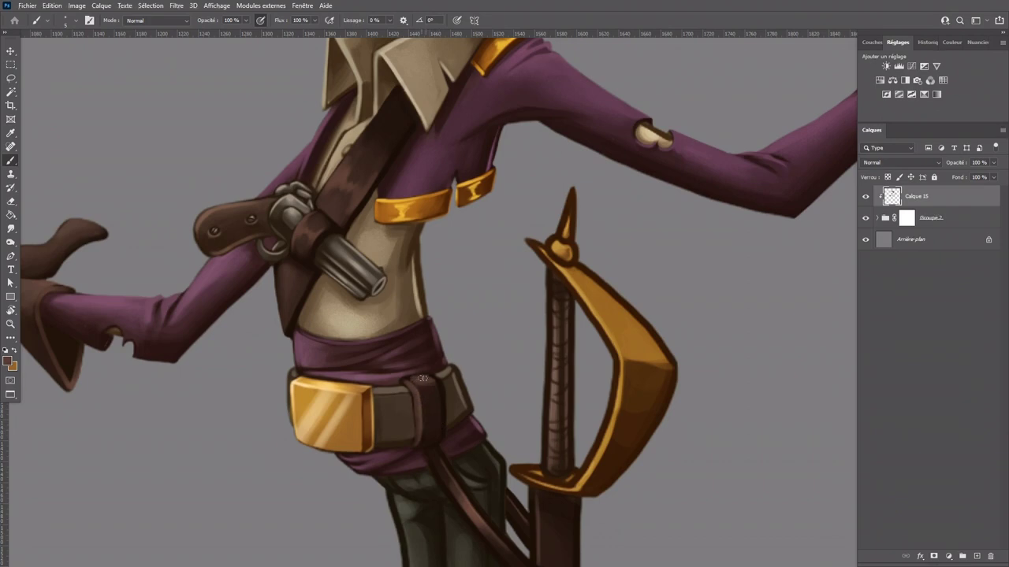
alt+click(429, 391)
alt+click(430, 381)
key(bracketright)
key(bracketright)
key(bracketright)
drag(433, 422, 434, 428)
key(bracketleft)
key(bracketright)
key(bracketleft)
alt+click(412, 395)
key(bracketleft)
key(bracketleft)
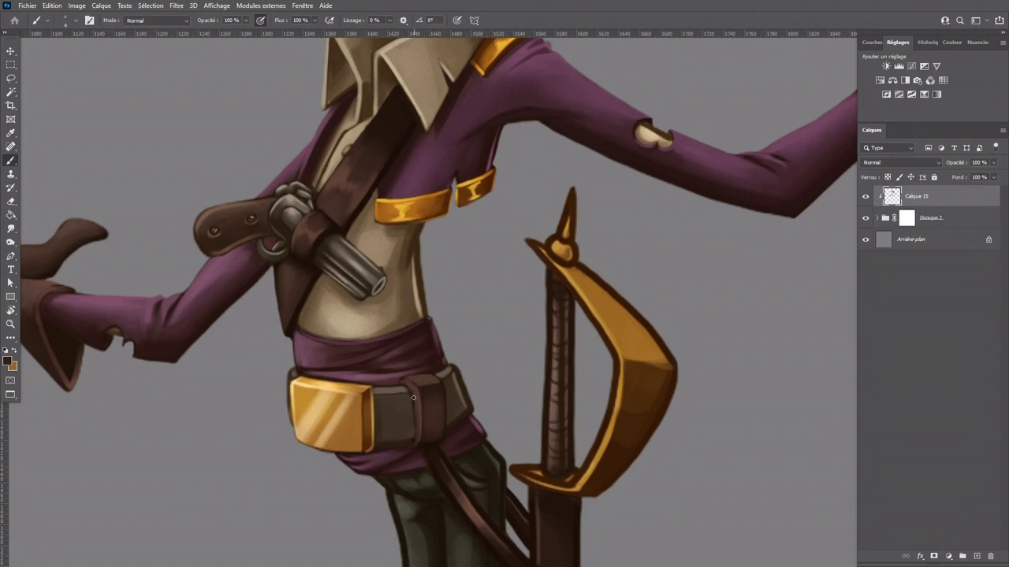
Step: Cover the dark line art on the belt on both sides of the strap loop with sampled belt colours
alt+click(410, 401)
alt+click(383, 449)
alt+click(391, 444)
alt+click(448, 397)
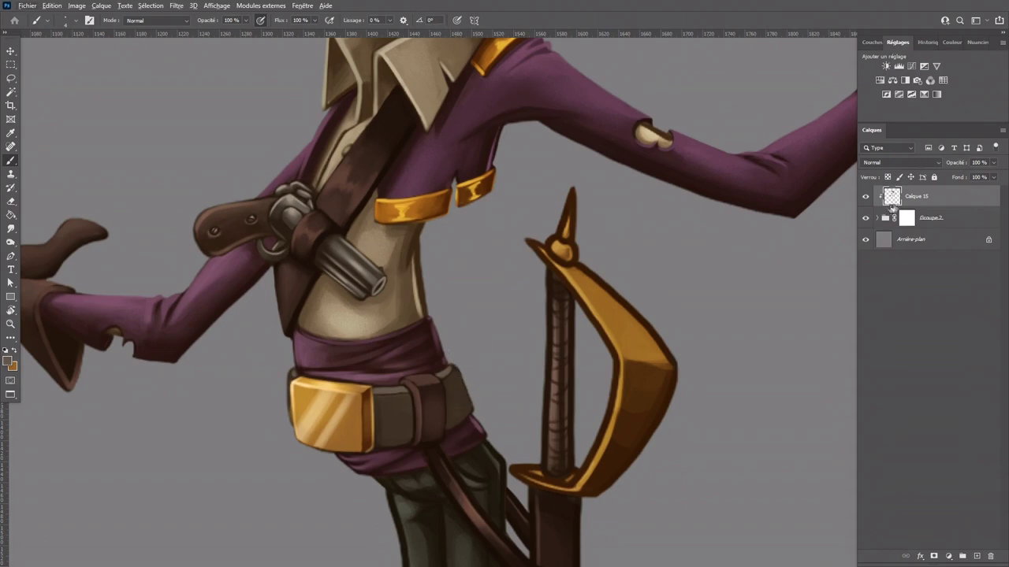
key(alt+bracketleft)
key(d)
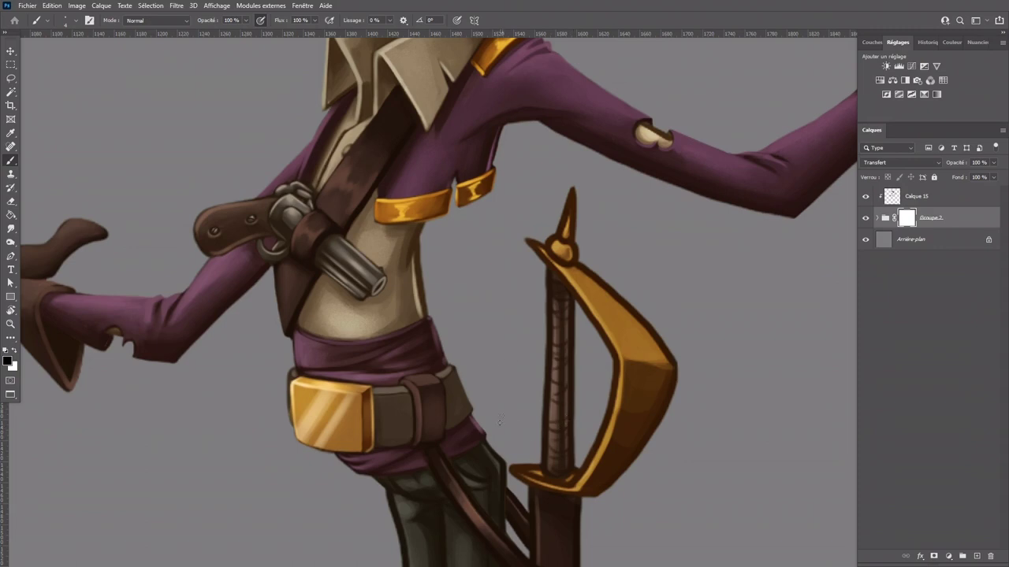
mouse_move(469, 505)
mouse_down()
mouse_move(479, 337)
mouse_move(410, 379)
mouse_up()
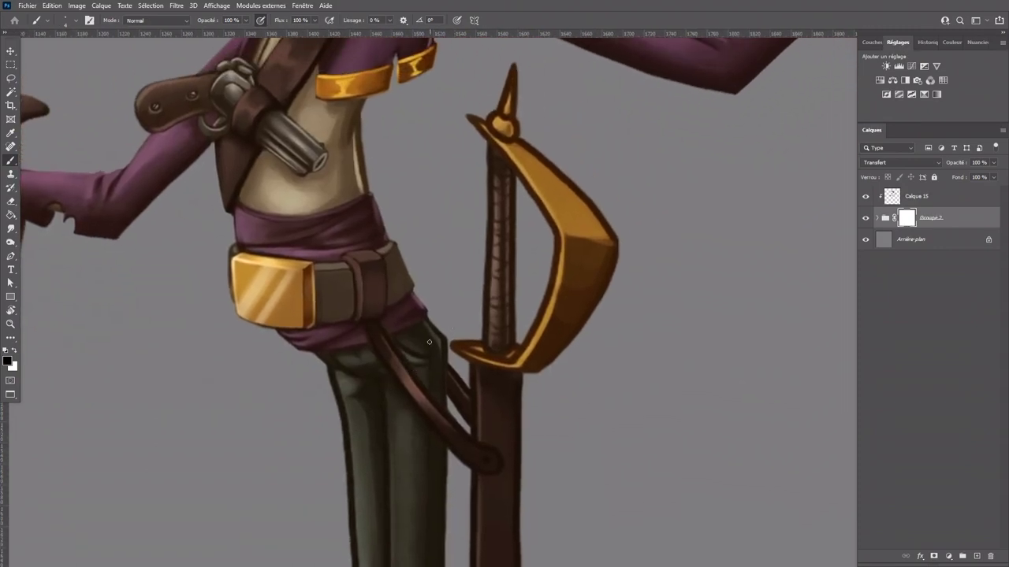
key(x)
click(888, 201)
mouse_move(426, 327)
mouse_down()
mouse_move(441, 356)
mouse_move(442, 397)
mouse_up()
key(ctrl+z)
Step: Paint over the outlines of both trouser legs from hip to boot cuff with sampled dark greens
alt+click(424, 328)
key(ctrl+minus)
drag(461, 437, 337, 284)
key(bracketright)
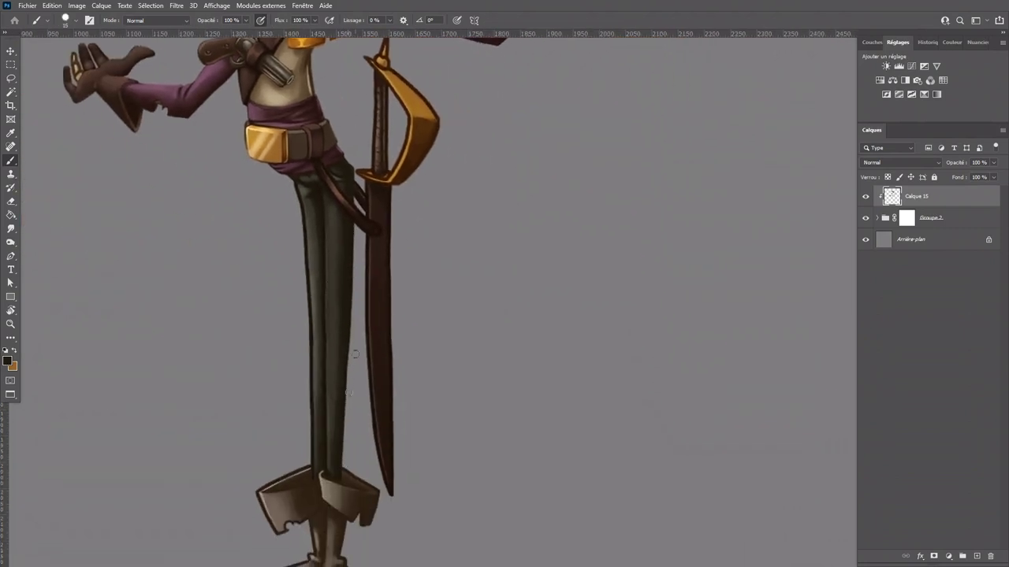
alt+click(306, 239)
key(bracketright)
alt+click(307, 207)
drag(305, 202, 311, 281)
alt+click(313, 323)
drag(309, 239, 315, 411)
mouse_move(314, 360)
mouse_down()
mouse_move(313, 465)
mouse_move(316, 299)
mouse_move(323, 345)
mouse_up()
alt+click(320, 447)
key(bracketright)
key(bracketleft)
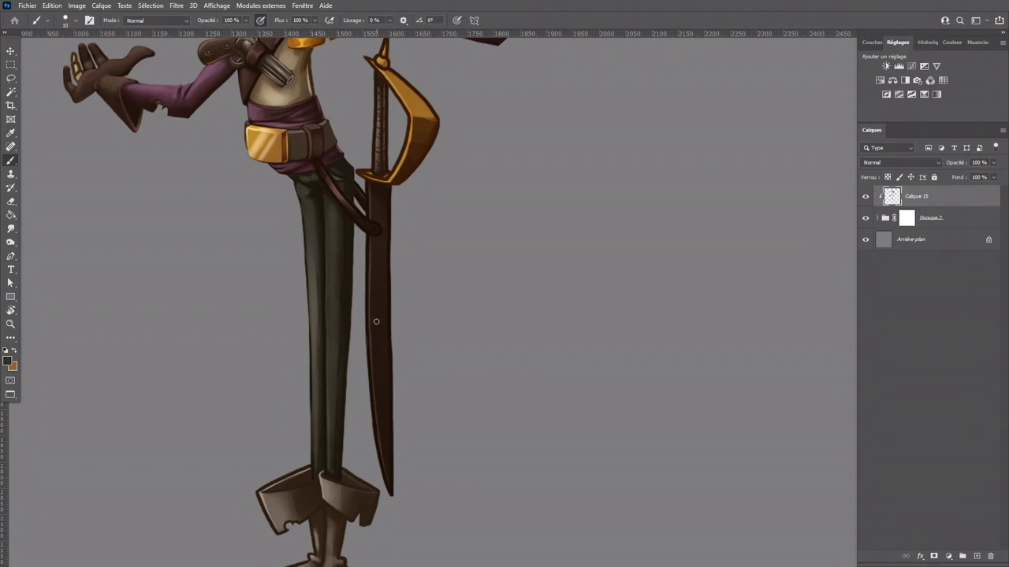
Step: Cover the dark outline along the left boot cuff's upper back rim with sampled light brown and define its inner edge
drag(349, 456, 480, 286)
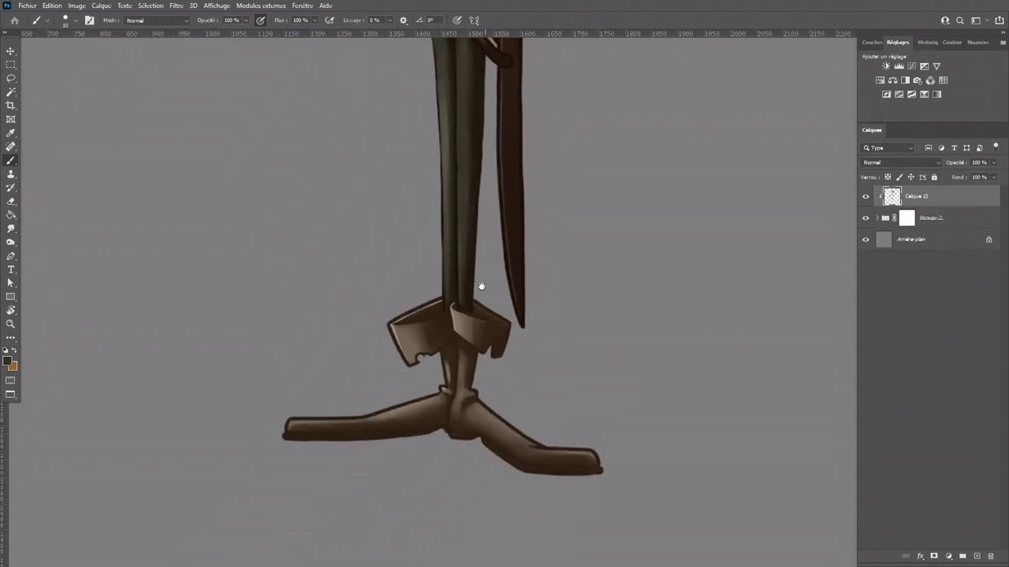
key(ctrl+plus)
key(ctrl+plus)
drag(319, 331, 428, 349)
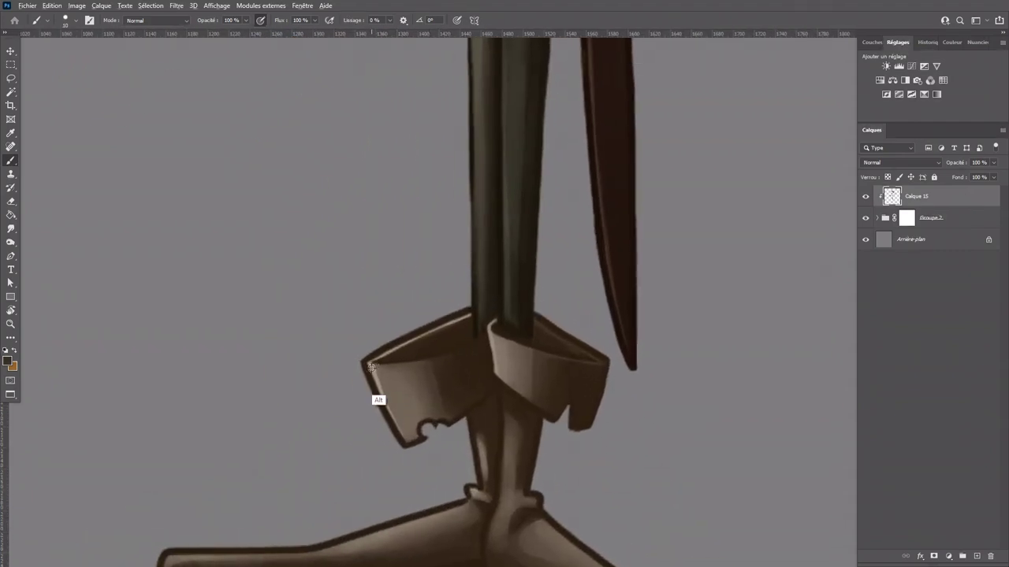
key(bracketright)
key(bracketleft)
key(bracketleft)
key(bracketleft)
drag(365, 361, 466, 308)
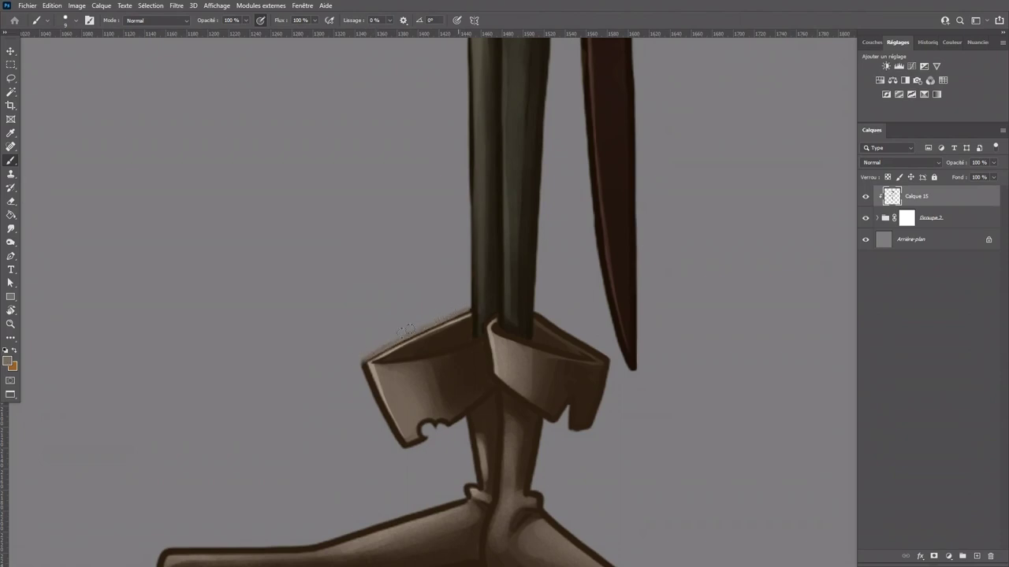
alt+click(385, 358)
drag(374, 361, 469, 312)
key(bracketleft)
key(bracketleft)
key(bracketleft)
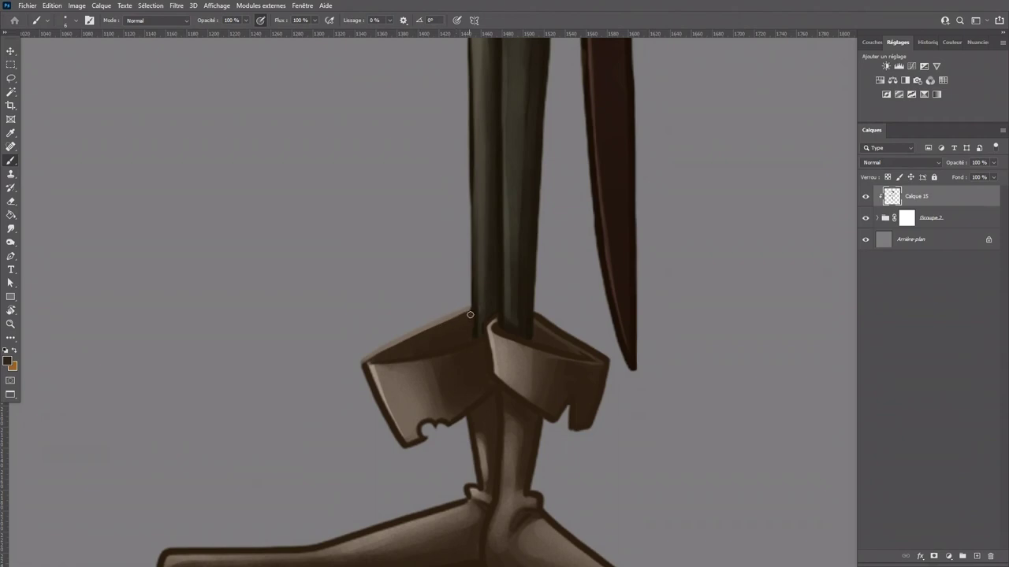
Step: Blend the left trouser leg's lower end into the boot cuff opening with sampled dark tones
alt+click(481, 283)
drag(479, 249, 478, 311)
alt+click(465, 335)
key(ctrl+z)
alt+click(482, 308)
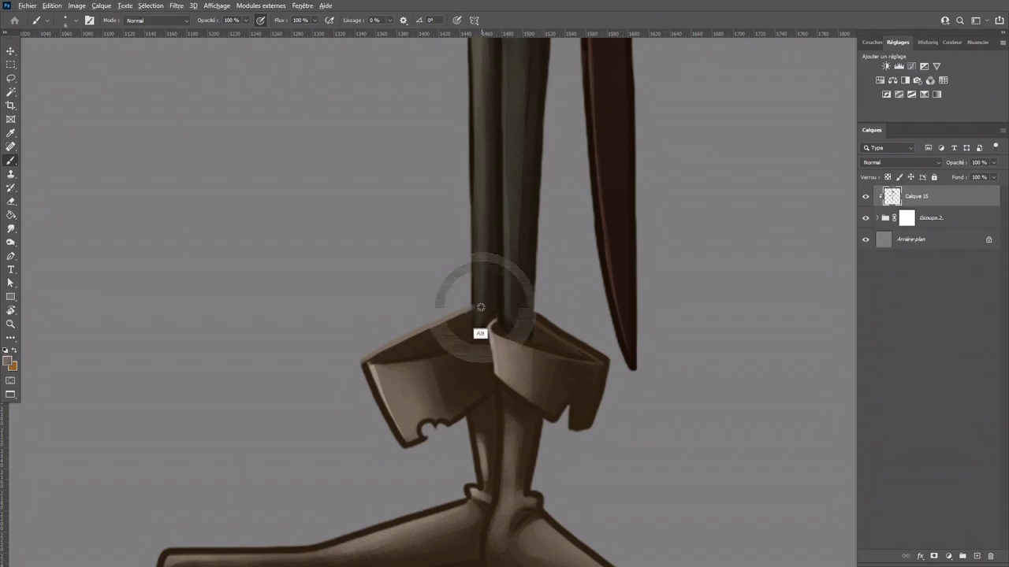
alt+click(472, 298)
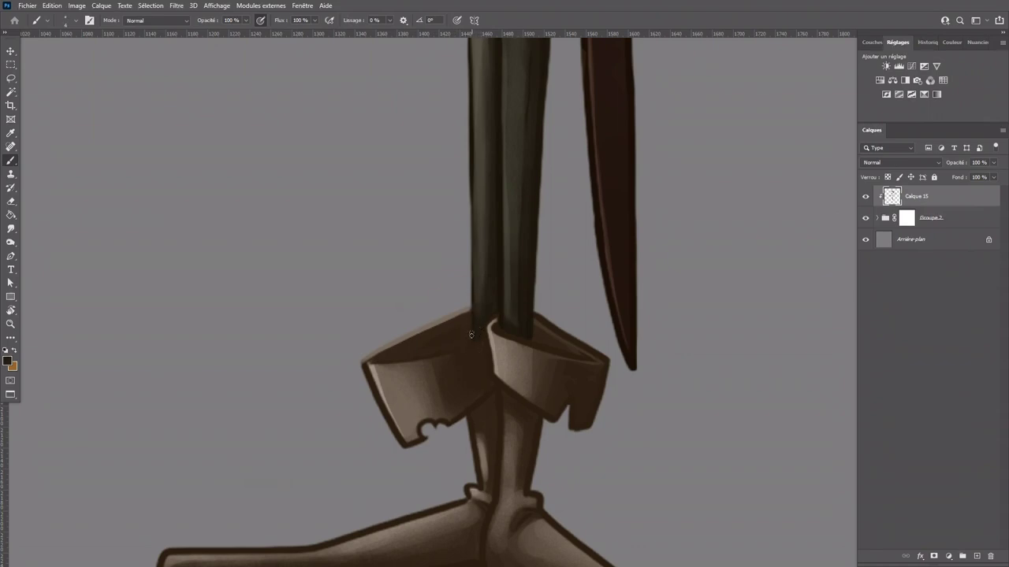
Step: Paint over the outline on the left cuff's outer side and refine its inner shadow and front rim with sampled browns
alt+click(382, 376)
key(bracketright)
key(bracketright)
drag(366, 365, 406, 446)
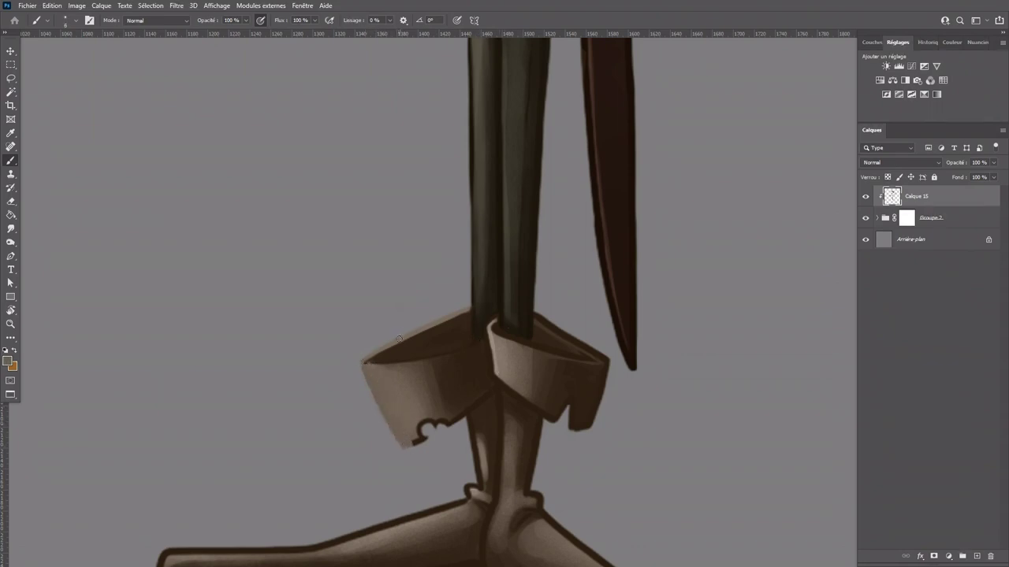
alt+click(376, 359)
alt+click(383, 347)
drag(461, 352, 380, 365)
Step: Cover the dark outline along the left cuff's torn lower edge with sampled browns
alt+click(412, 430)
drag(412, 442, 420, 430)
alt+click(437, 421)
alt+click(432, 416)
mouse_move(431, 420)
mouse_down()
mouse_move(431, 429)
mouse_move(462, 416)
mouse_move(494, 384)
mouse_up()
alt+click(437, 415)
alt+click(450, 412)
Step: Smooth the left cuff's front shading with sampled browns and touch up where the cuff meets the trouser leg
alt+click(466, 407)
alt+click(436, 407)
alt+click(437, 407)
alt+click(440, 408)
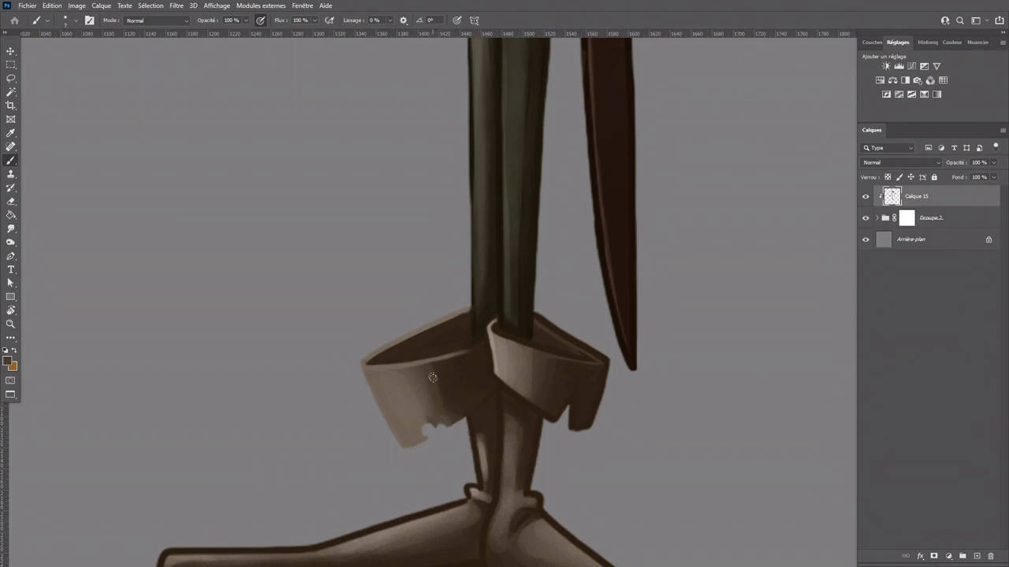
alt+click(449, 405)
alt+click(424, 404)
click(426, 430)
alt+click(473, 312)
alt+click(471, 342)
Step: Paint over the outline on the right boot cuff's inner side edge and front corner with sampled light brown
scroll(477, 291, down, 1)
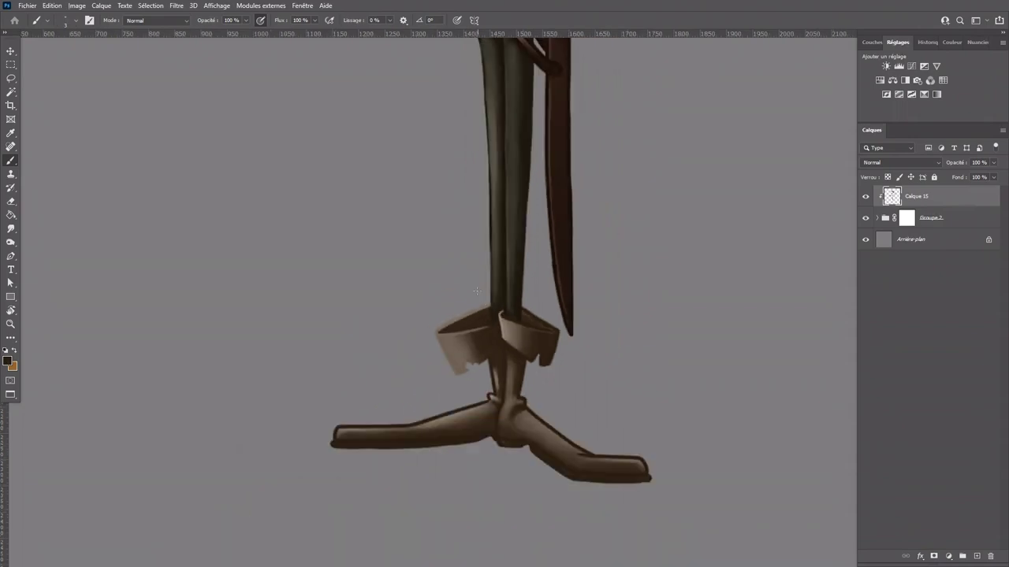
scroll(635, 423, up, 2)
alt+click(293, 340)
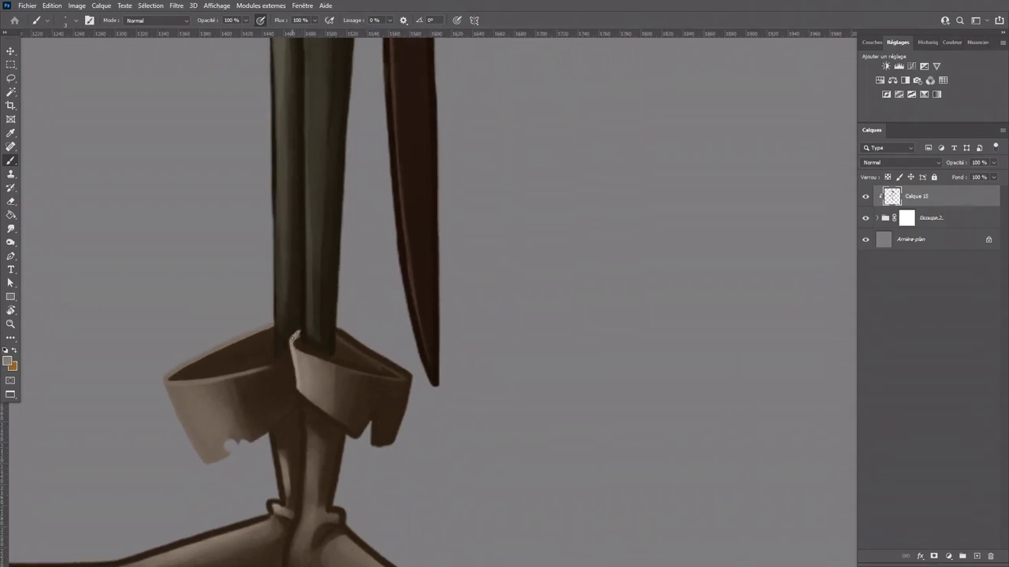
alt+click(296, 329)
alt+click(292, 342)
drag(290, 343, 296, 390)
drag(306, 401, 291, 387)
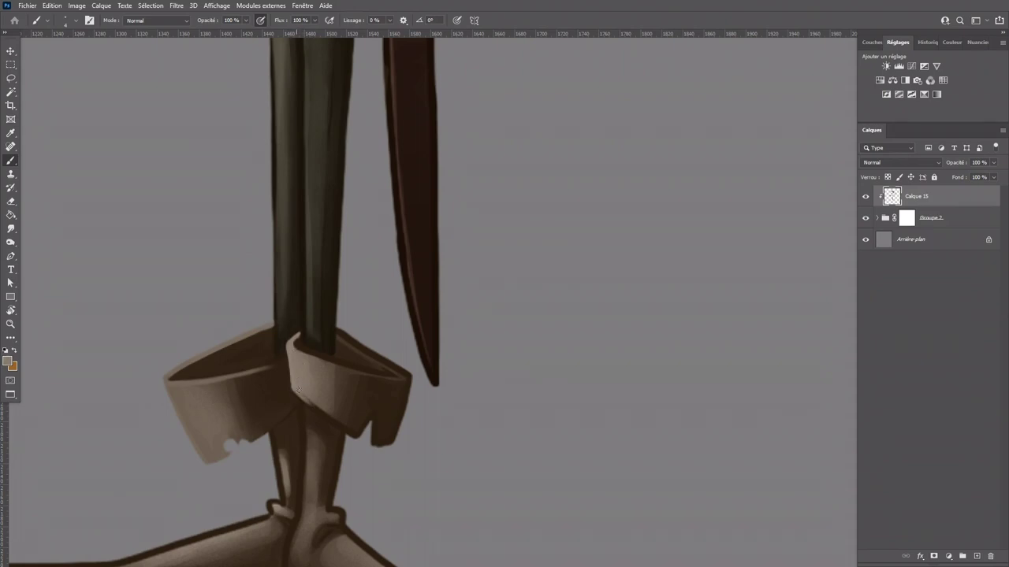
Step: Cover the outline along the right cuff's lower edge with sampled mid browns
alt+click(311, 402)
alt+click(335, 419)
key(alt)
key(alt)
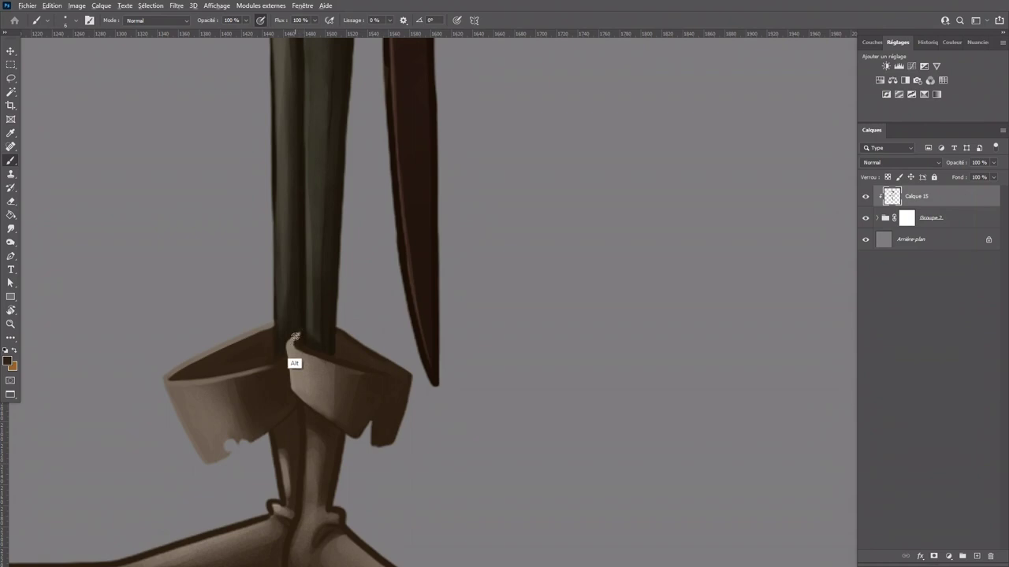
Step: Paint a light brown rim along the right cuff's front and back upper edges, covering the dark outline
drag(294, 339, 357, 371)
key(ctrl+z)
key(ctrl+shift+z)
key(ctrl+z)
key(ctrl+shift+z)
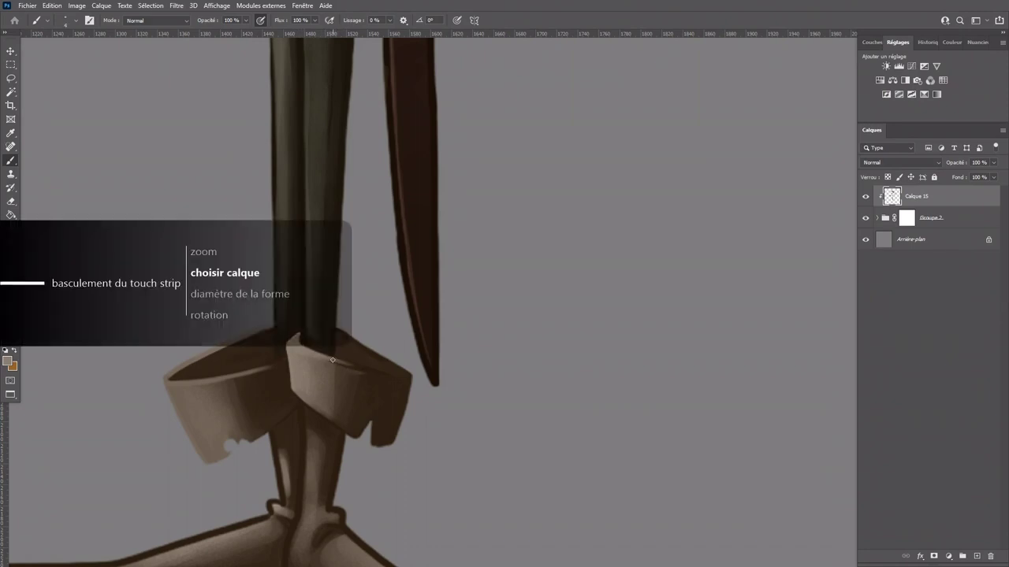
drag(327, 357, 364, 372)
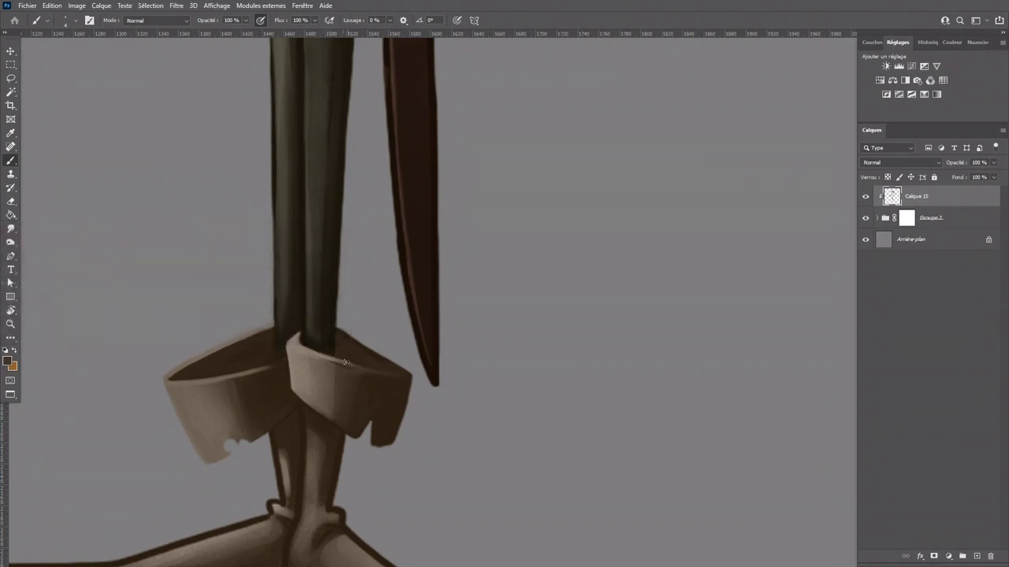
alt+click(326, 372)
drag(335, 326, 384, 361)
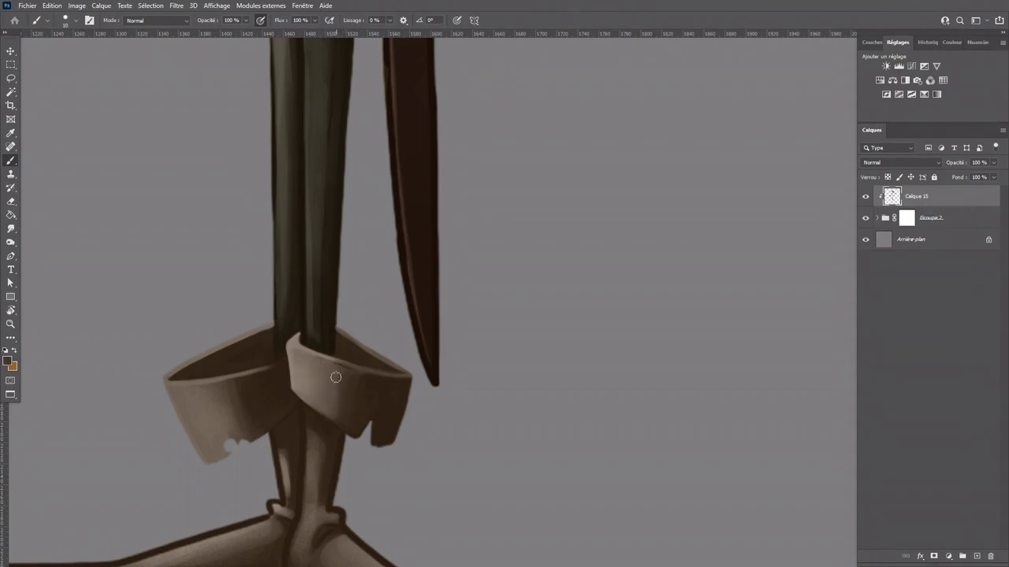
Step: Cut ragged notches into the right cuff's lower outer edge by painting black on the mask of Groupe 2
key(bracketright)
click(908, 220)
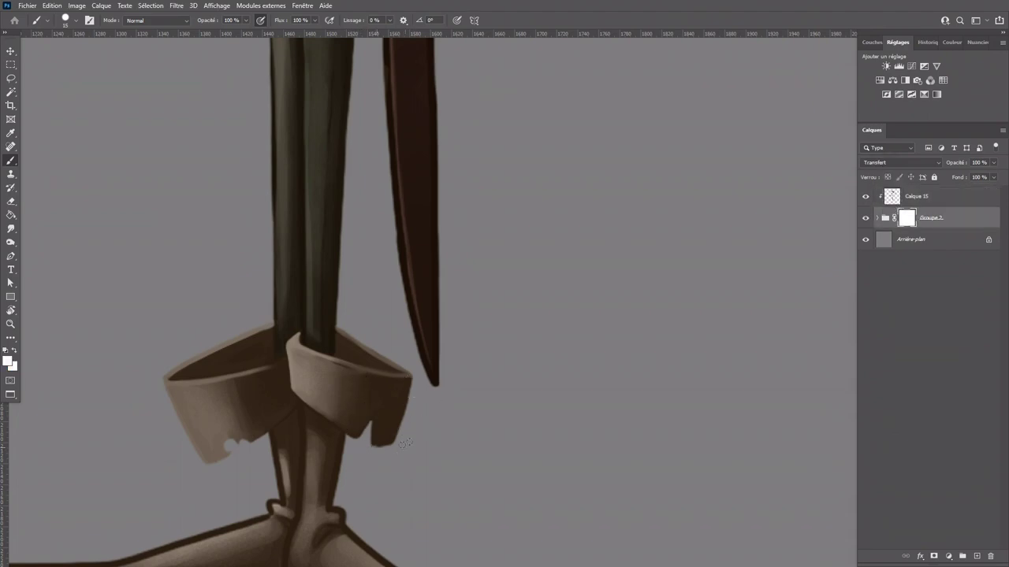
key(x)
drag(367, 453, 404, 441)
click(15, 350)
key(x)
Step: On Calque 15, paint sampled browns down the left boot's shaft below the cuff, softening its shading and outline
key(alt)
alt+click(283, 467)
click(899, 195)
alt+click(284, 495)
drag(281, 453, 285, 491)
key(])
drag(284, 446, 292, 469)
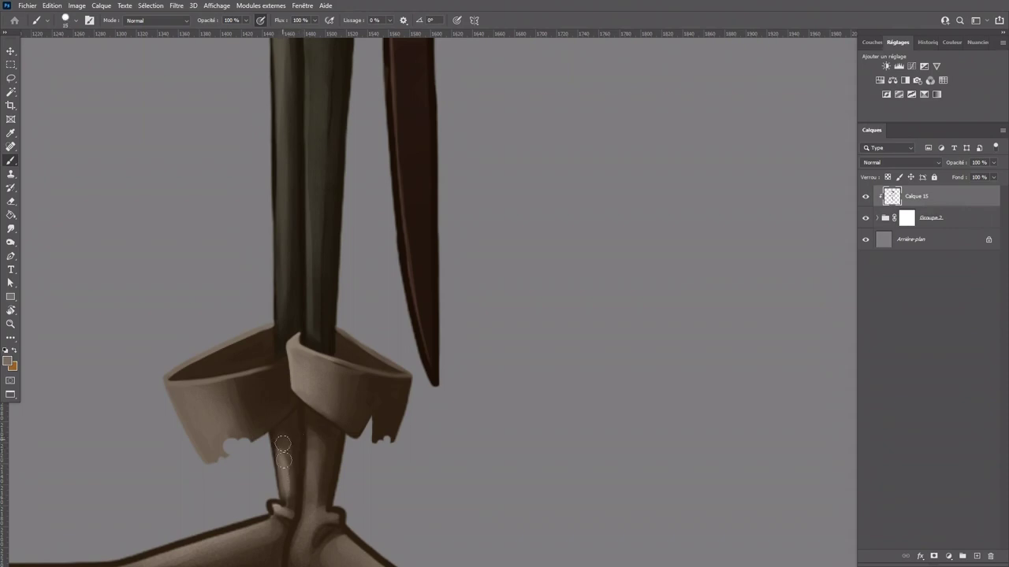
Step: Repaint the small fold at the left boot's ankle with sampled light and dark browns
drag(349, 476, 411, 365)
key(])
key(])
key([)
key([)
key([)
drag(338, 395, 345, 408)
alt+click(348, 429)
alt+click(346, 423)
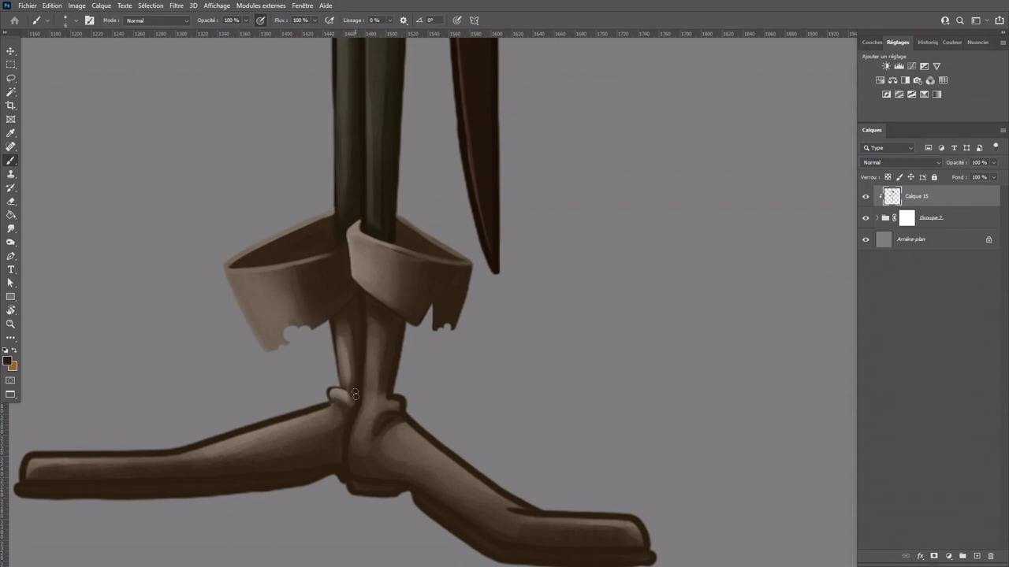
Step: Blend the left ankle fold into the boot shaft with browns sampled from around it
alt+click(343, 397)
alt+click(350, 334)
alt+click(345, 406)
alt+click(350, 402)
alt+click(350, 359)
Step: Cover the dark outline along the left boot's instep with sampled light brown
mouse_move(368, 418)
mouse_down()
mouse_move(475, 365)
mouse_move(567, 335)
mouse_up()
alt+click(472, 346)
key(])
key([)
key([)
mouse_move(385, 369)
mouse_down()
mouse_move(526, 324)
mouse_move(381, 369)
mouse_up()
key([)
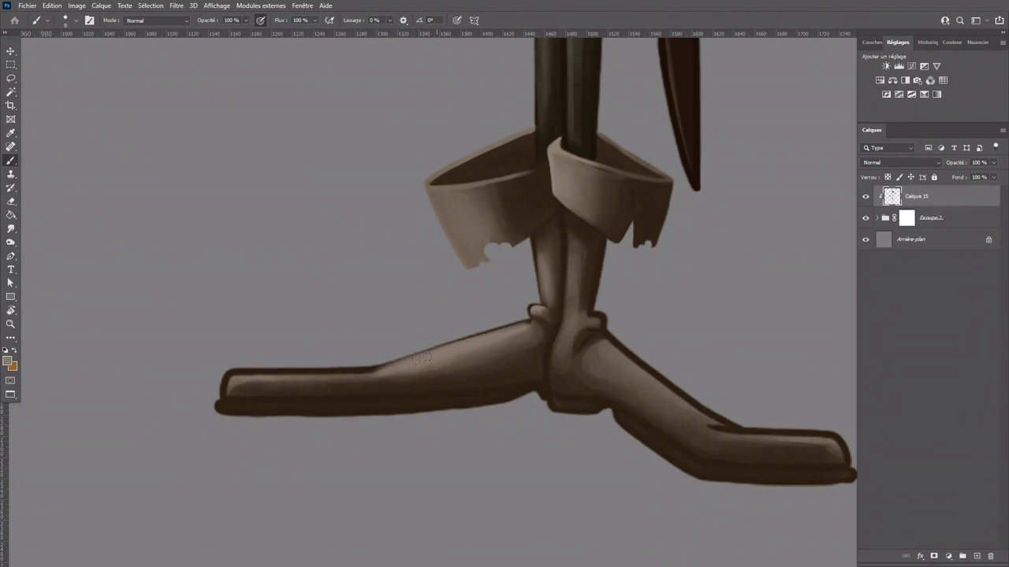
Step: Cover the outline along the left boot's front upper edge and around its toe with sampled light brown
drag(232, 371, 328, 367)
key(ctrl+z)
key(ctrl+z)
mouse_move(250, 374)
mouse_down()
mouse_move(302, 370)
mouse_move(234, 376)
mouse_move(358, 376)
mouse_move(302, 372)
mouse_move(365, 372)
mouse_move(432, 349)
mouse_up()
drag(241, 374, 224, 393)
alt+click(238, 390)
alt+click(243, 385)
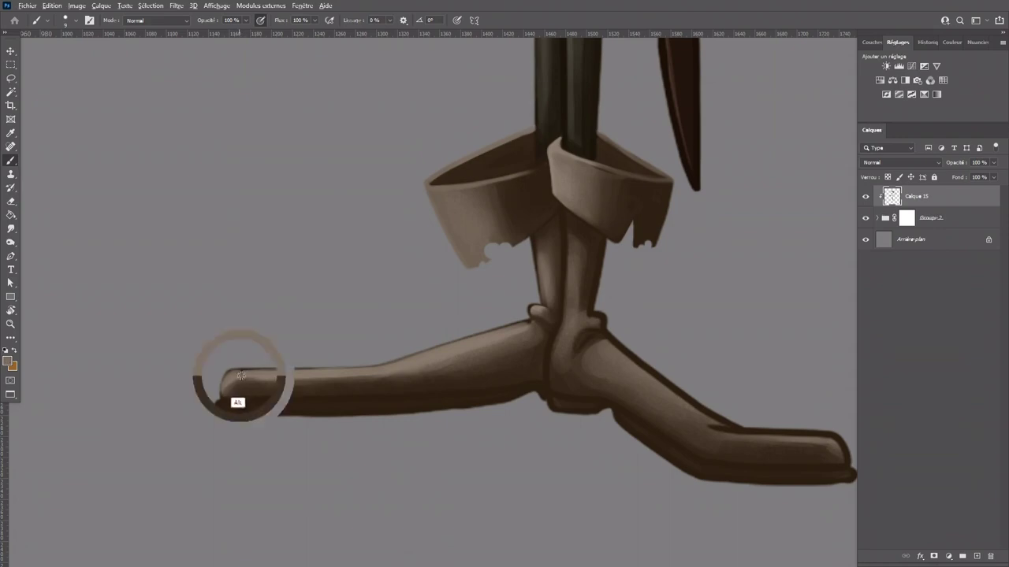
Step: Darken the soles of both boots with a dark brown sampled from the left toe's outline
alt+click(221, 409)
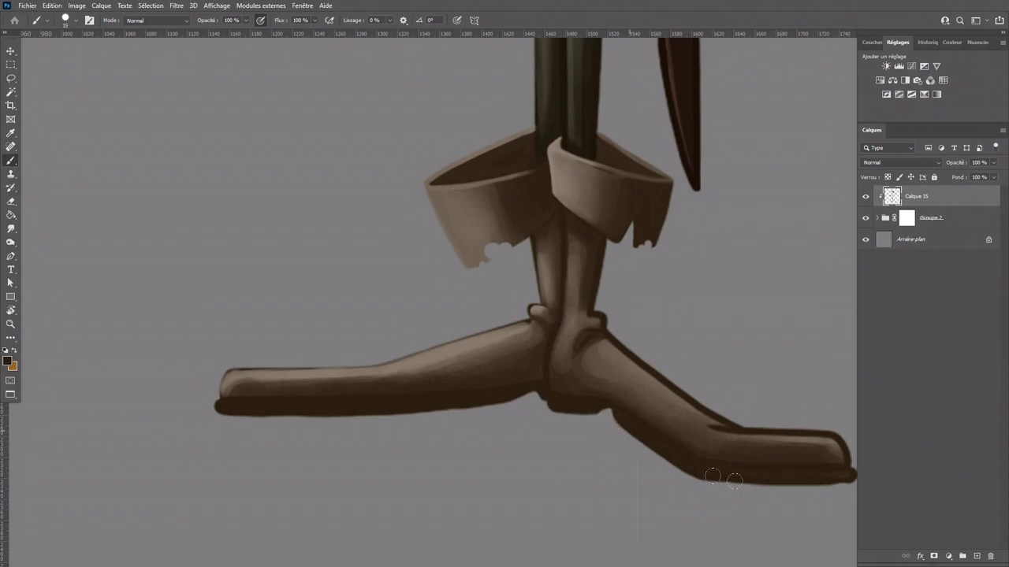
key(bracketright)
key(bracketleft)
Step: Paint a lighter sampled brown along the left boot's sole and on the right boot's heel
alt+click(311, 389)
key(bracketleft)
drag(226, 406, 402, 410)
drag(257, 410, 405, 409)
key(ctrl+z)
drag(241, 408, 407, 404)
key(ctrl+z)
drag(555, 405, 591, 407)
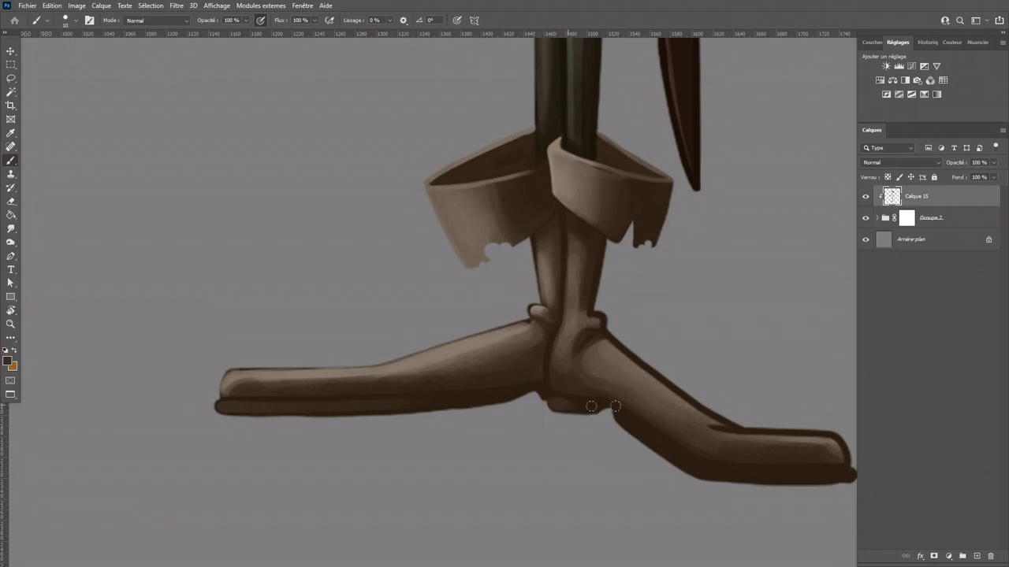
Step: Paint sampled brown along the right boot's sole and soften the outline at the back of its heel
drag(579, 478, 449, 417)
drag(458, 378, 532, 433)
alt+click(391, 335)
drag(390, 334, 390, 346)
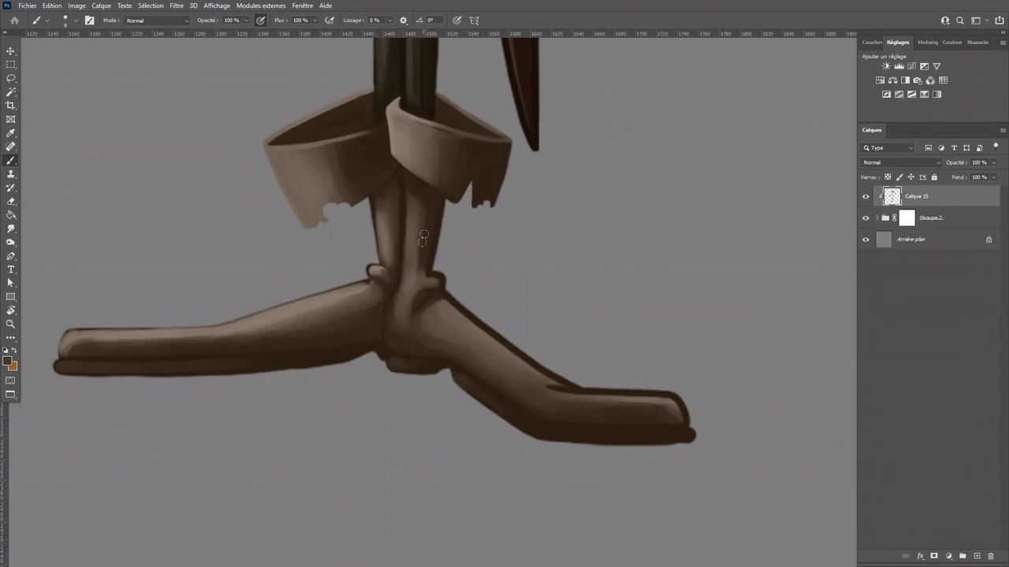
Step: Repaint the right boot's ankle folds and lower shaft with sampled browns, softening the dark line art
alt+click(441, 291)
alt+click(413, 303)
alt+click(418, 296)
drag(411, 305, 409, 323)
alt+click(423, 292)
alt+click(434, 279)
drag(427, 281, 435, 278)
alt+click(425, 250)
alt+click(425, 261)
Step: Cover the dark outline along the right boot's instep with sampled mid brown
alt+click(433, 301)
drag(432, 301, 529, 362)
alt+click(437, 342)
drag(505, 344, 541, 368)
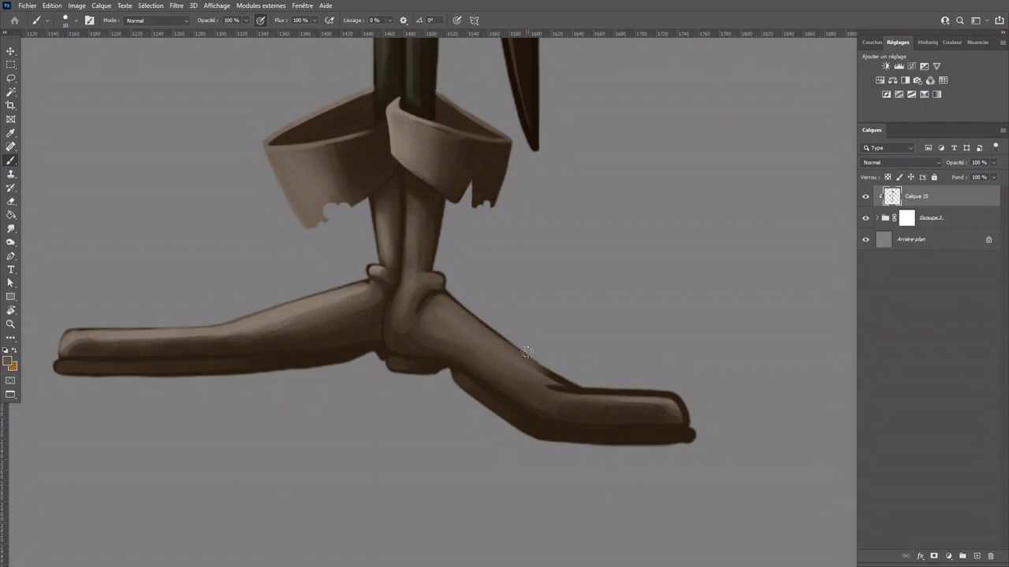
key(ctrl+z)
mouse_move(511, 351)
mouse_down()
mouse_move(576, 388)
mouse_move(578, 373)
mouse_move(562, 394)
mouse_move(602, 399)
mouse_move(548, 391)
mouse_move(673, 399)
mouse_up()
Step: Cover the outline along the top and tip of the right boot's toe with sampled browns
alt+click(561, 394)
alt+click(647, 400)
mouse_move(605, 393)
mouse_down()
mouse_move(665, 395)
mouse_move(686, 423)
mouse_up()
alt+click(587, 413)
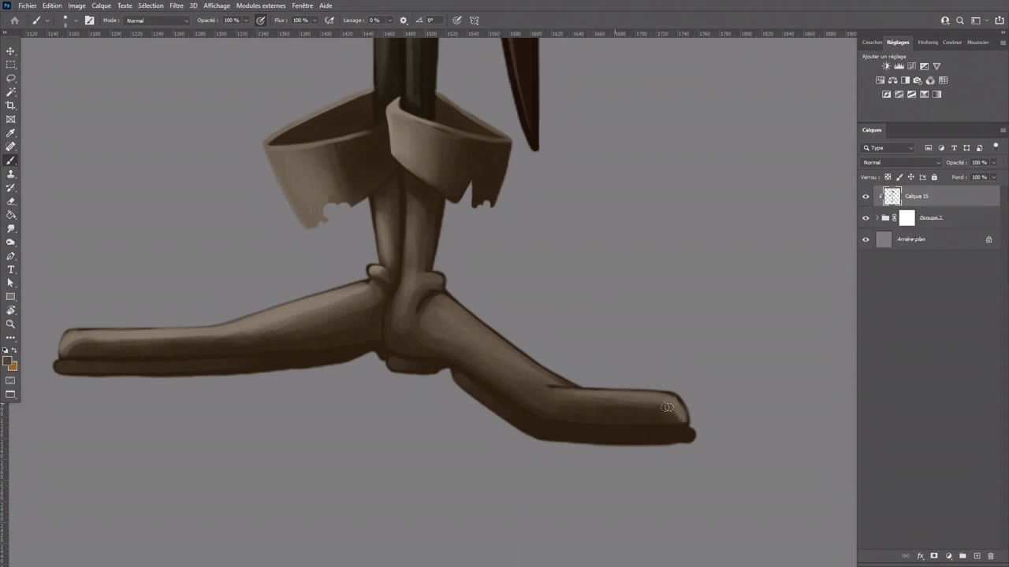
Step: Retouch the right boot's ankle fold and the crease above its toe with sampled browns
alt+click(440, 269)
mouse_move(432, 278)
mouse_down()
mouse_move(444, 278)
mouse_move(418, 275)
mouse_up()
alt+click(430, 269)
scroll(486, 205, down, 4)
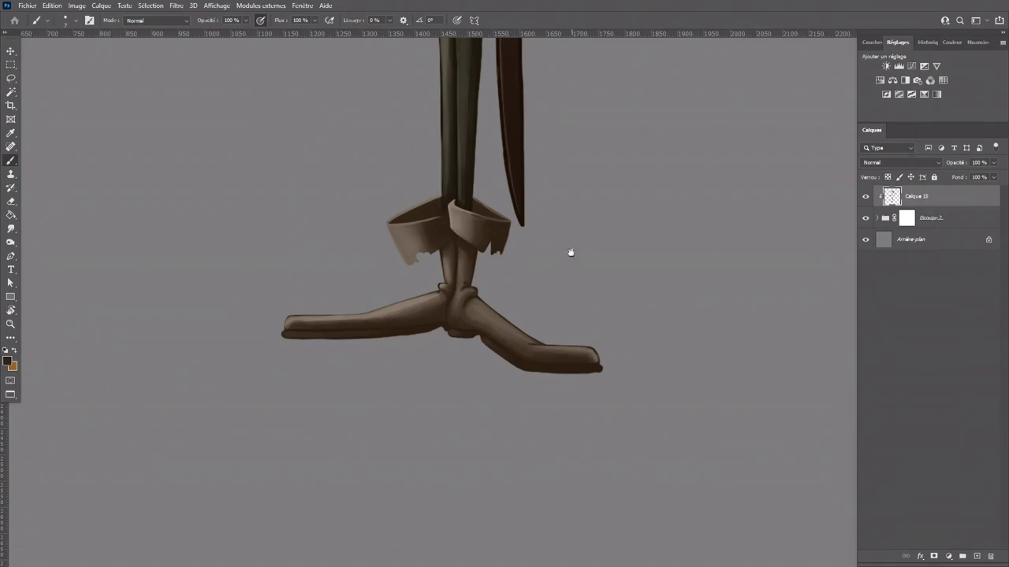
key(alt)
alt+click(536, 347)
Step: Paint the sword scabbard's long edges with sampled reddish browns, covering the dark outline from guard to tip
drag(570, 185, 406, 360)
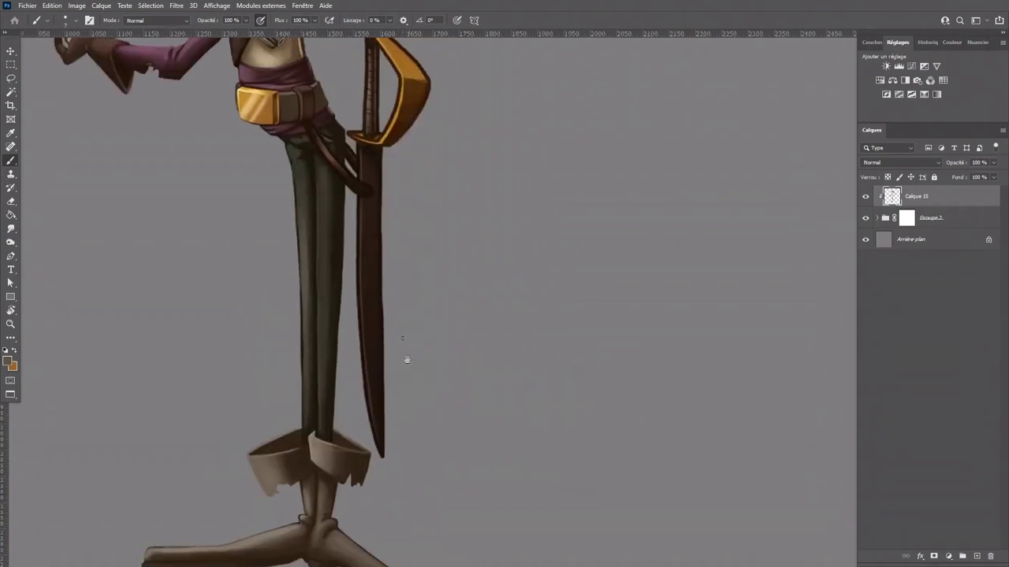
alt+click(360, 305)
mouse_move(357, 200)
mouse_down()
mouse_move(357, 341)
mouse_move(353, 256)
mouse_move(360, 369)
mouse_move(364, 404)
mouse_move(361, 346)
mouse_move(380, 460)
mouse_move(368, 429)
mouse_up()
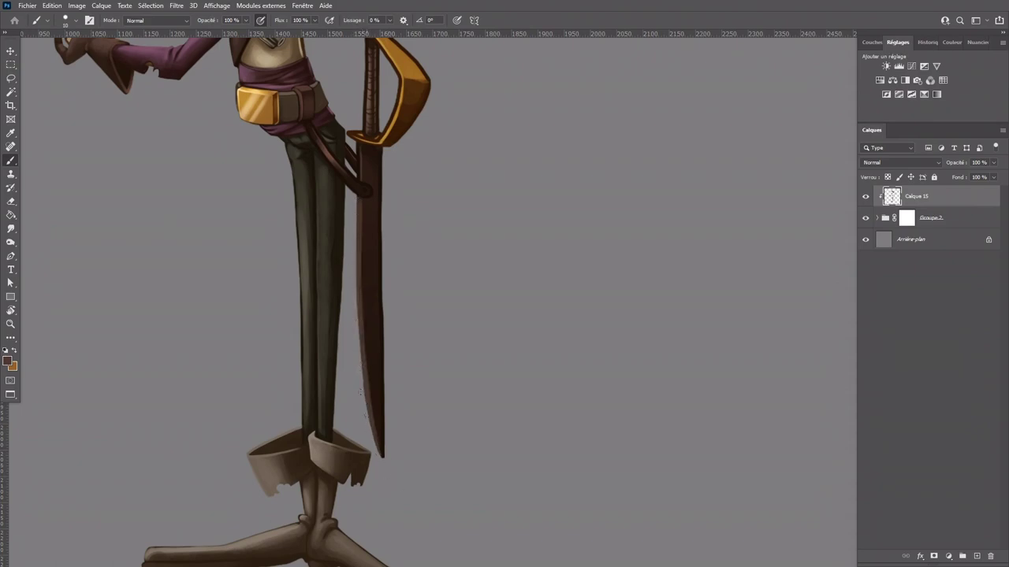
alt+click(377, 168)
scroll(385, 307, up, 2)
alt+click(362, 323)
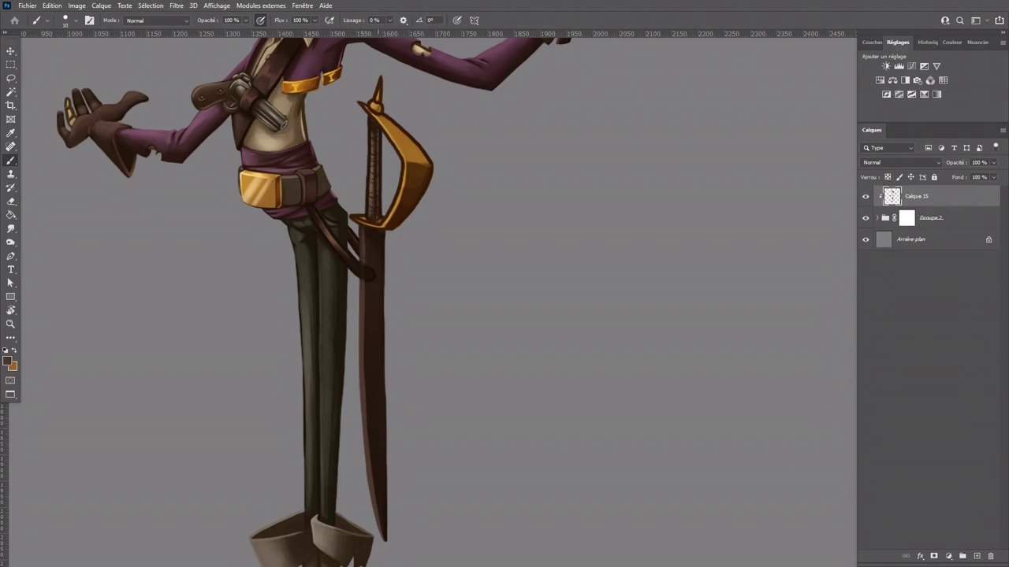
Step: Shade the top of the scabbard beneath the guard with sampled dark brown
key(ctrl+plus)
key(ctrl+plus)
alt+click(229, 193)
alt+click(220, 159)
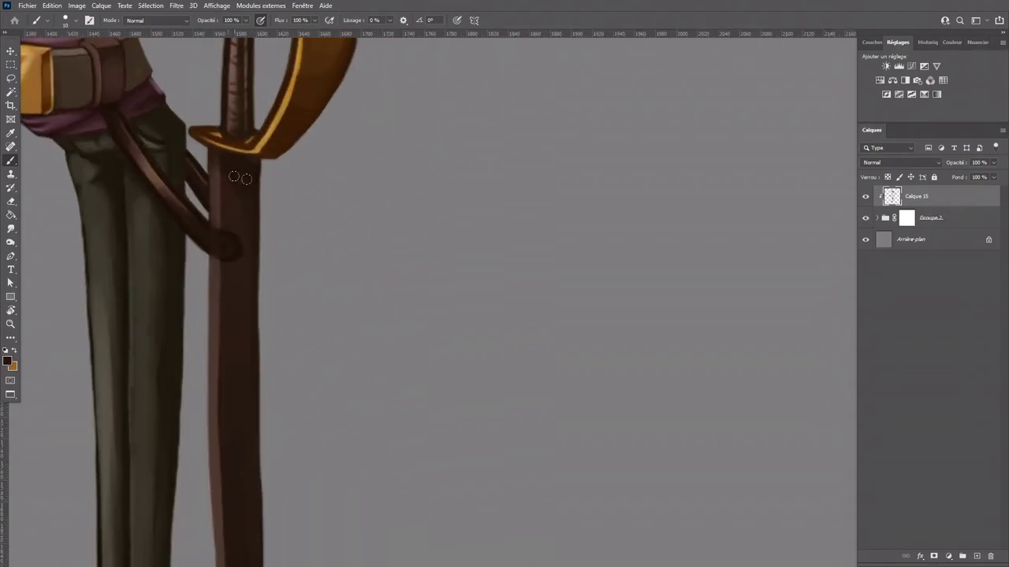
Step: Paint the sword's two hanging straps and the front strap's round end in sampled browns, covering their outlines
drag(244, 260, 300, 319)
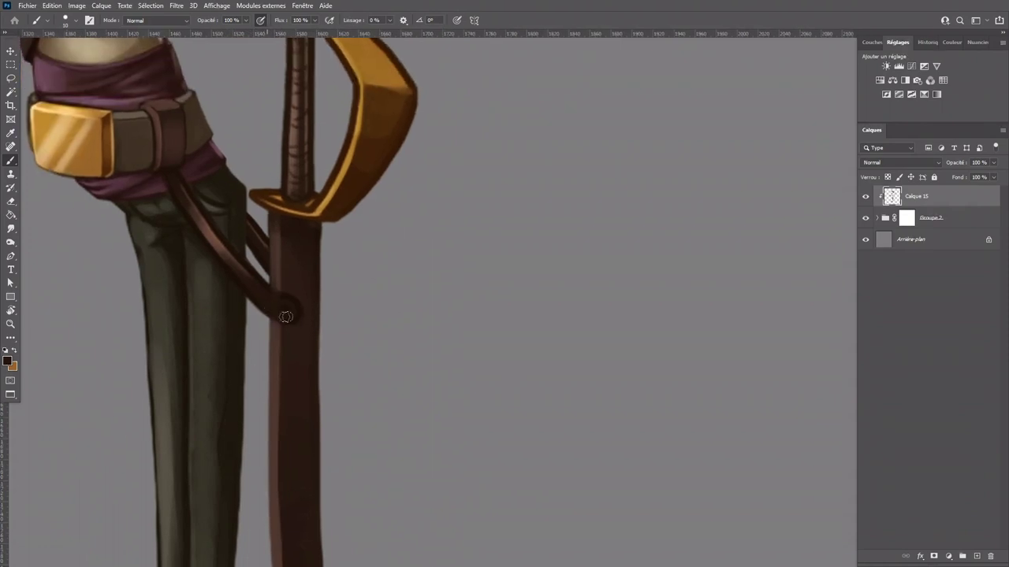
alt+click(230, 259)
drag(197, 211, 238, 267)
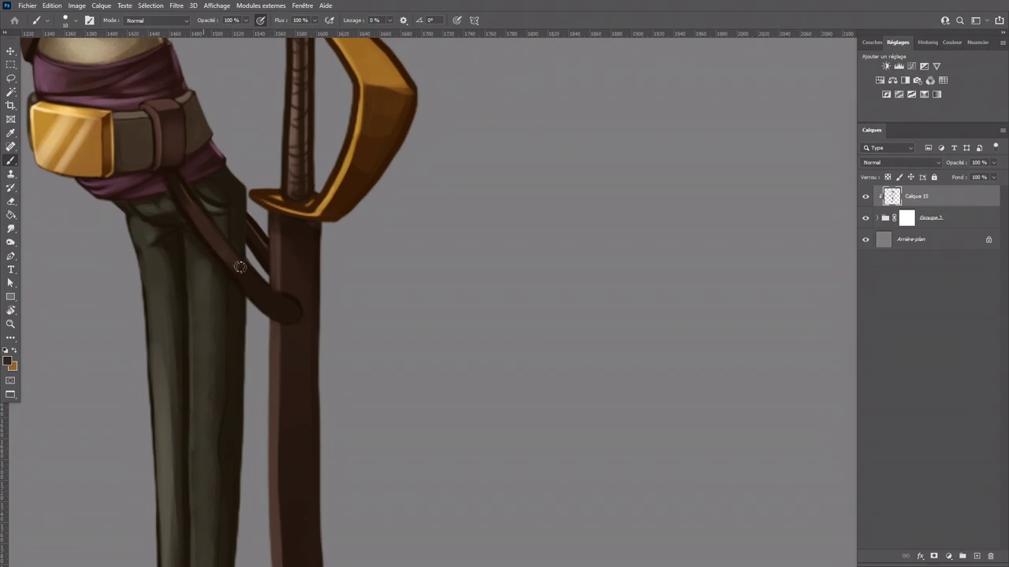
mouse_move(179, 184)
mouse_down()
mouse_move(238, 255)
mouse_move(262, 238)
mouse_move(264, 293)
mouse_move(252, 228)
mouse_up()
alt+click(262, 298)
drag(264, 266, 268, 273)
alt+click(218, 274)
drag(205, 232, 244, 272)
drag(287, 310, 283, 301)
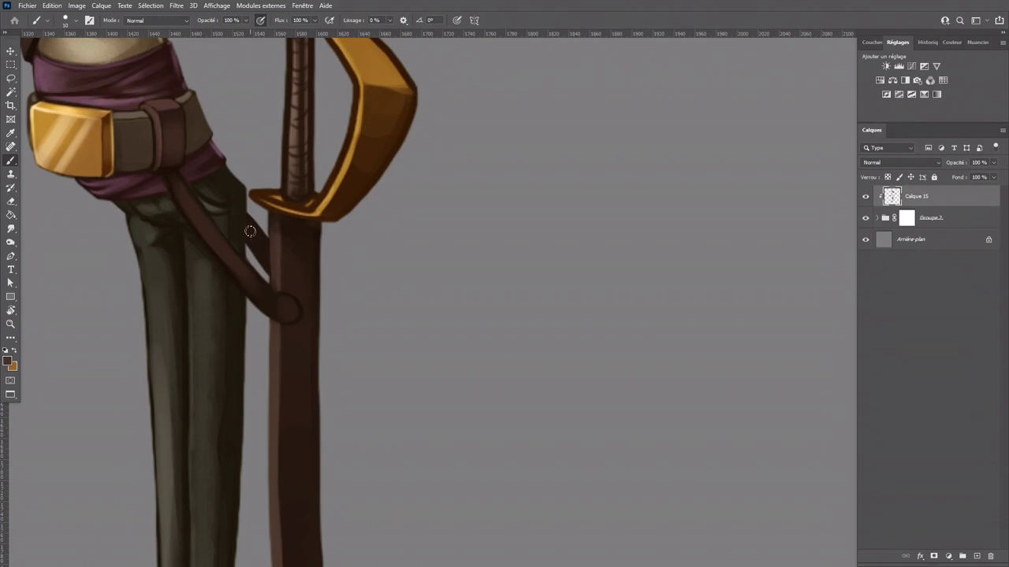
Step: Add a thin lighter brown highlight along the front hanging strap
key(bracketright)
key(alt)
key(bracketleft)
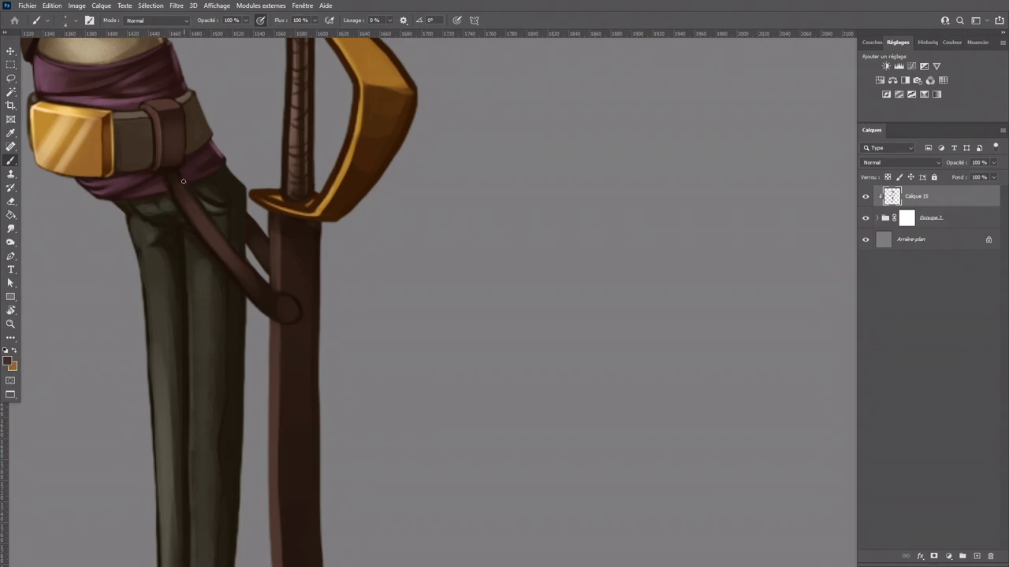
drag(198, 203, 234, 251)
Step: Paint a metal rivet on the strap's round end using dark and grey tones sampled from the pistol
drag(161, 191, 323, 311)
alt+click(176, 58)
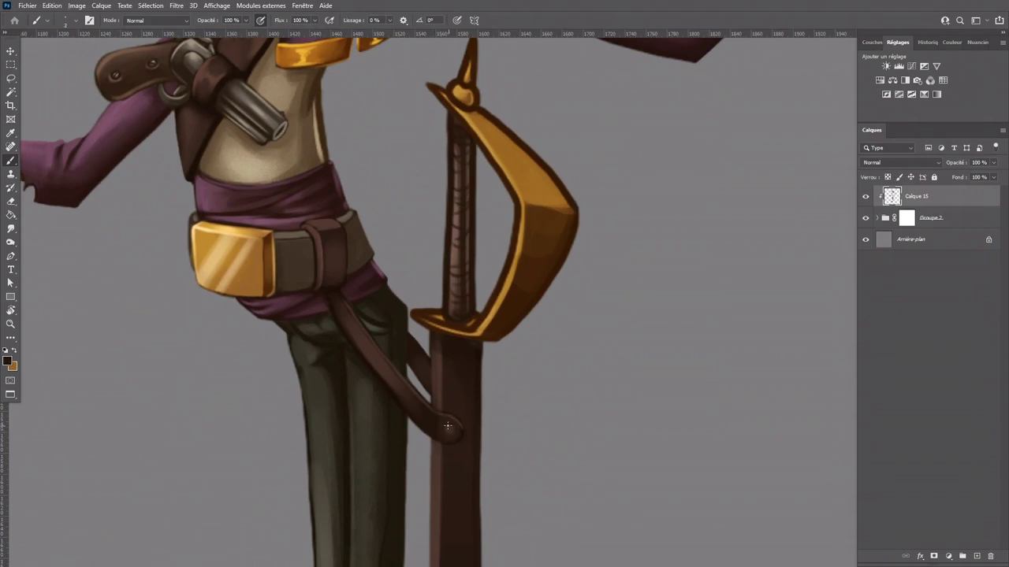
alt+click(187, 51)
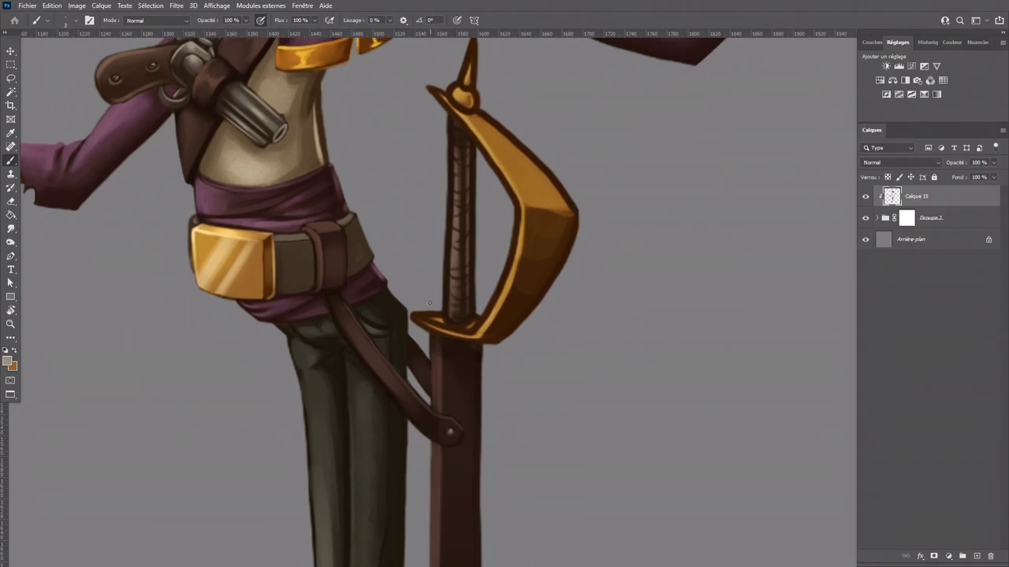
key(ctrl+minus)
key(ctrl+plus)
Step: Shade the lower face of the golden sword guard with dark brown
alt+click(438, 376)
key(h)
click(456, 214)
mouse_move(526, 214)
mouse_down()
mouse_move(514, 297)
mouse_move(512, 285)
mouse_move(489, 335)
mouse_move(483, 293)
mouse_move(480, 337)
mouse_up()
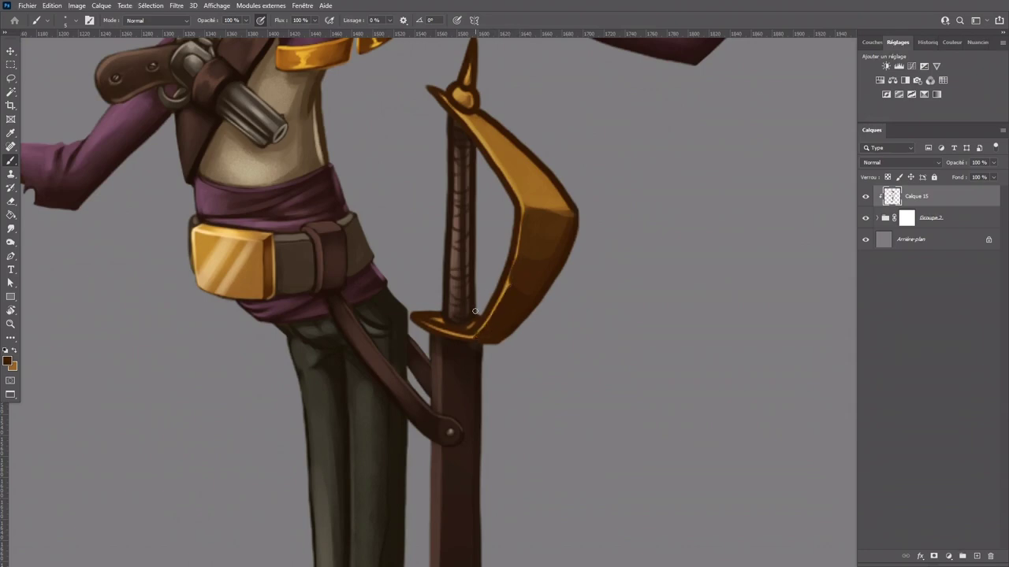
Step: Paint a sampled gold rim along the guard's inner edge and the crossguard's lower edge, covering the outline
alt+click(452, 101)
drag(431, 90, 497, 163)
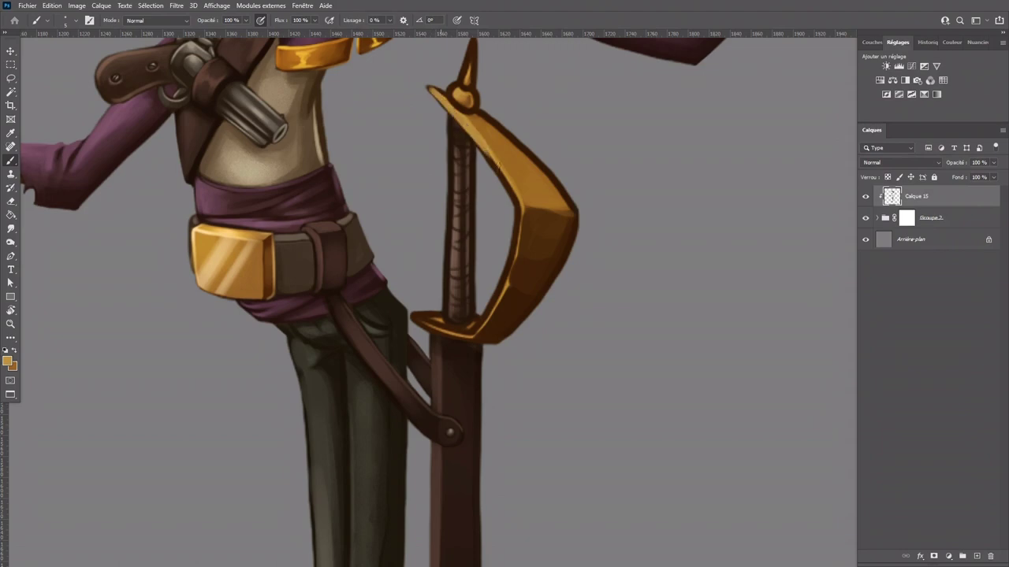
mouse_move(468, 129)
mouse_down()
mouse_move(520, 214)
mouse_move(515, 247)
mouse_up()
mouse_move(518, 209)
mouse_down()
mouse_move(513, 264)
mouse_move(494, 302)
mouse_up()
drag(512, 255, 471, 334)
drag(416, 315, 468, 339)
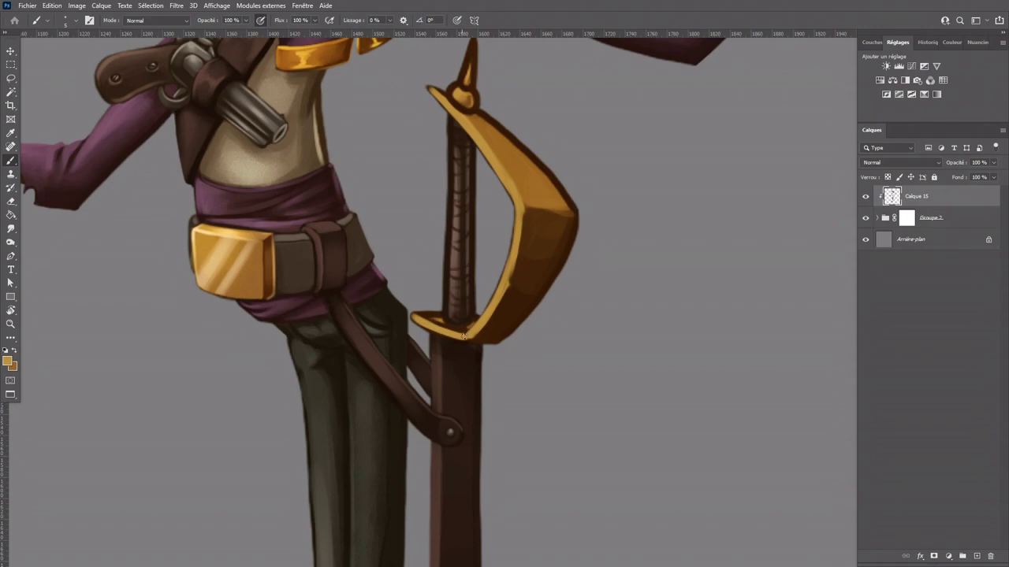
Step: Blend the shading on the guard's lower face with sampled golds and browns, covering its outline
alt+click(483, 338)
drag(474, 338, 510, 278)
alt+click(501, 302)
alt+click(488, 343)
alt+click(547, 248)
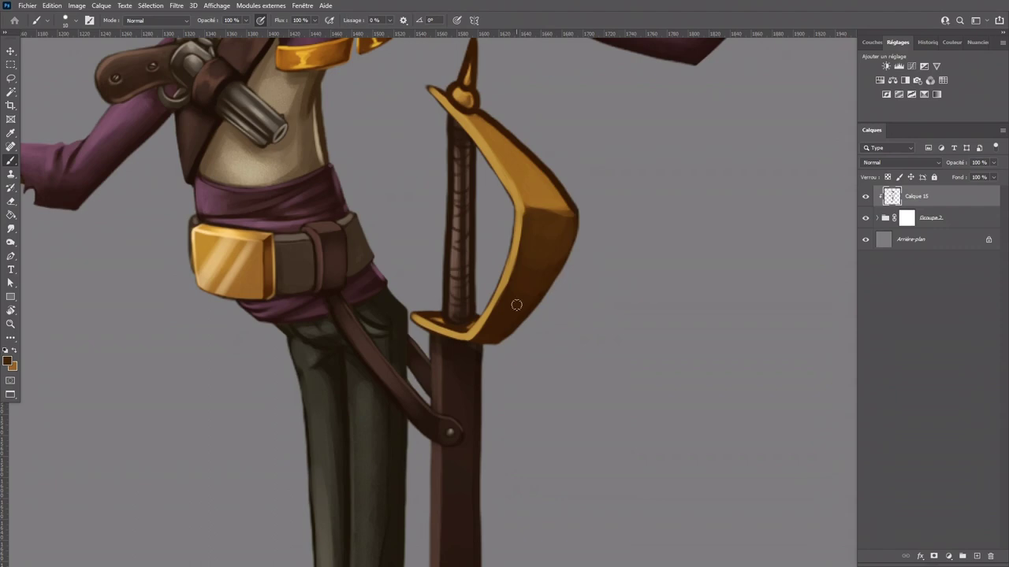
Step: Cover the outline along the guard's upper outer edge and central corner with sampled golds
drag(566, 243, 464, 371)
alt+click(403, 296)
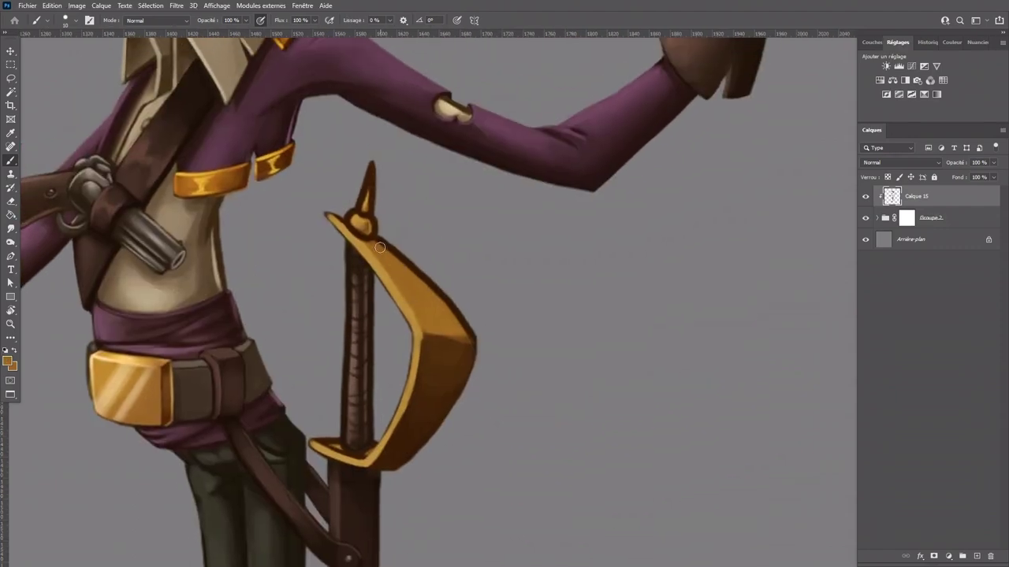
mouse_move(426, 282)
mouse_down()
mouse_move(477, 334)
mouse_move(461, 327)
mouse_move(449, 345)
mouse_move(477, 344)
mouse_move(448, 329)
mouse_move(473, 335)
mouse_up()
alt+click(447, 344)
alt+click(449, 328)
alt+click(411, 309)
Step: Repaint the sword's pommel ball and spike over a brown base, adding golden highlights
mouse_move(350, 224)
mouse_down()
mouse_move(367, 226)
mouse_move(369, 175)
mouse_move(361, 204)
mouse_up()
alt+click(326, 213)
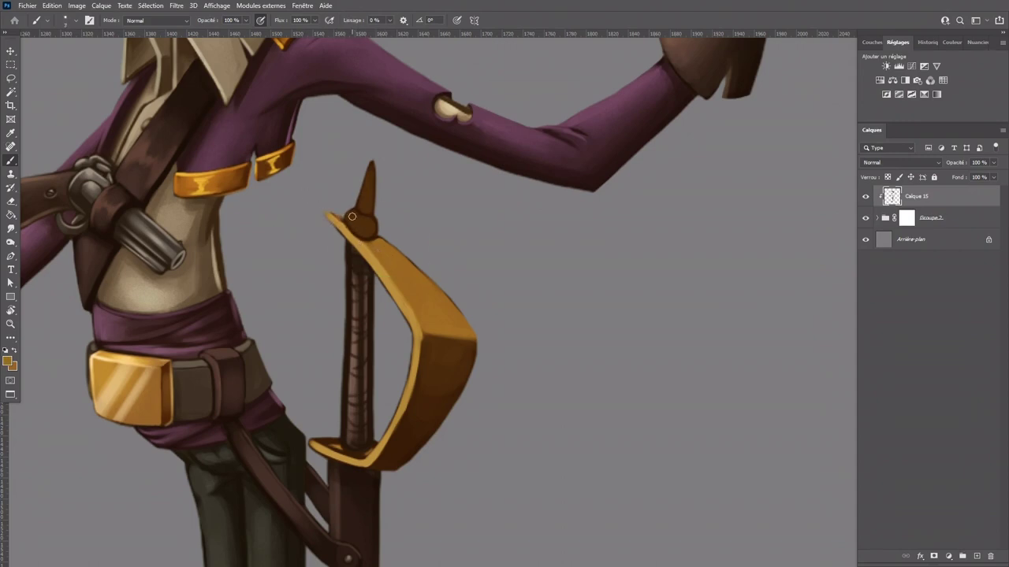
click(353, 217)
key(bracketright)
drag(354, 218, 365, 222)
drag(364, 206, 368, 186)
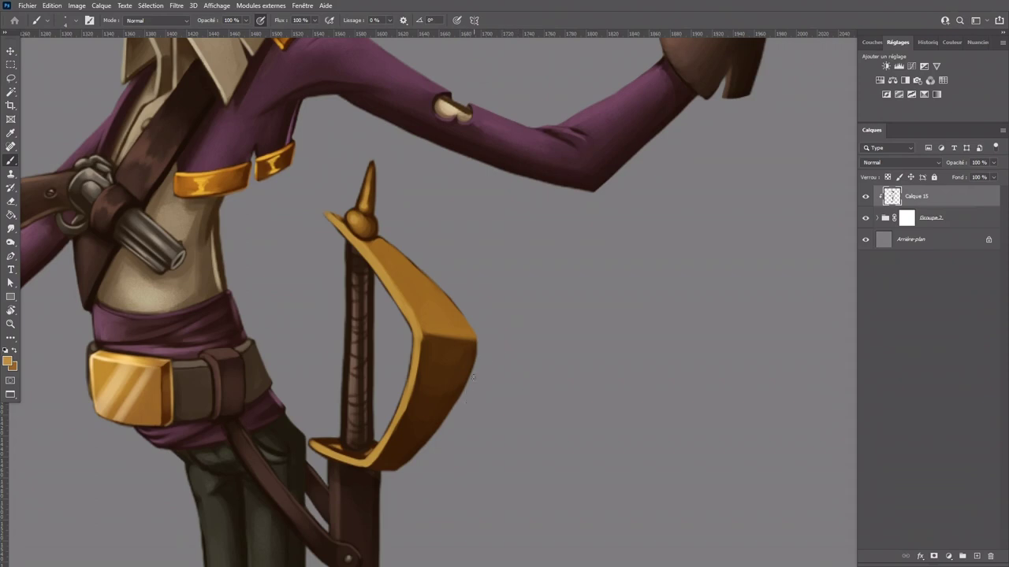
alt+click(407, 266)
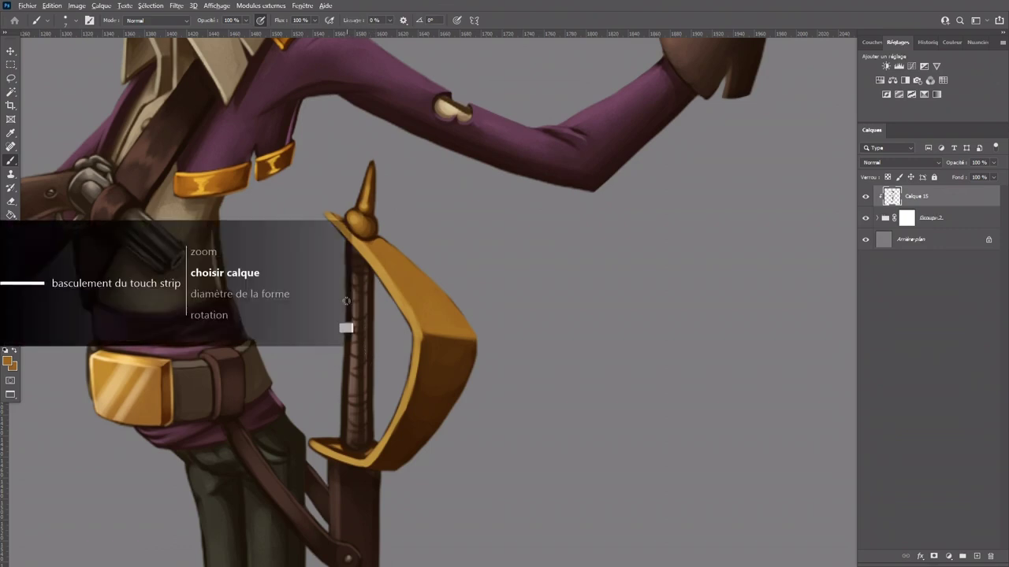
Step: Fill the sword's grip with sampled dark brown, covering the old wrap detail
key(alt)
alt+click(353, 249)
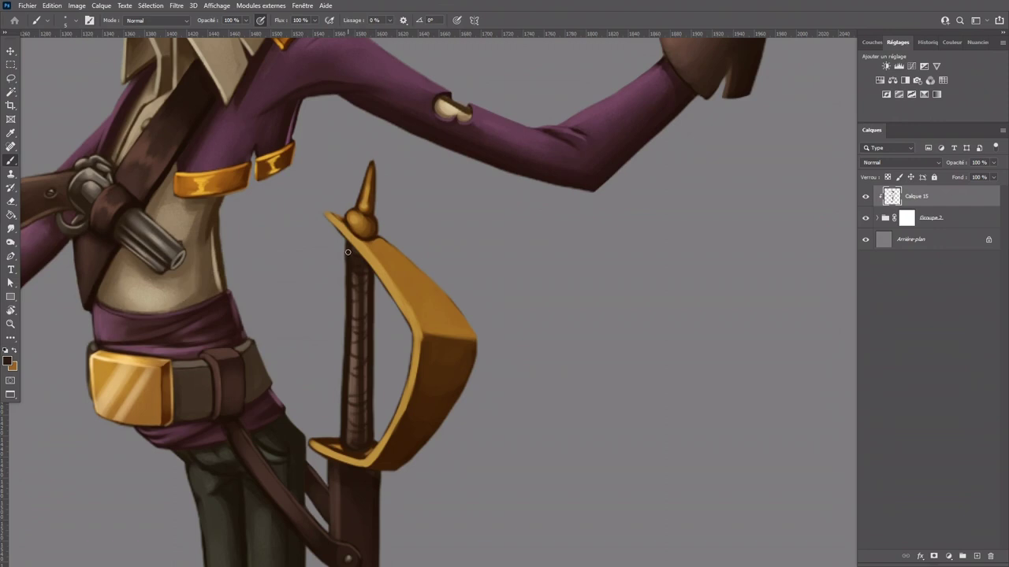
mouse_move(349, 260)
mouse_down()
mouse_move(371, 342)
mouse_move(350, 409)
mouse_move(350, 367)
mouse_move(353, 447)
mouse_move(368, 390)
mouse_move(355, 429)
mouse_up()
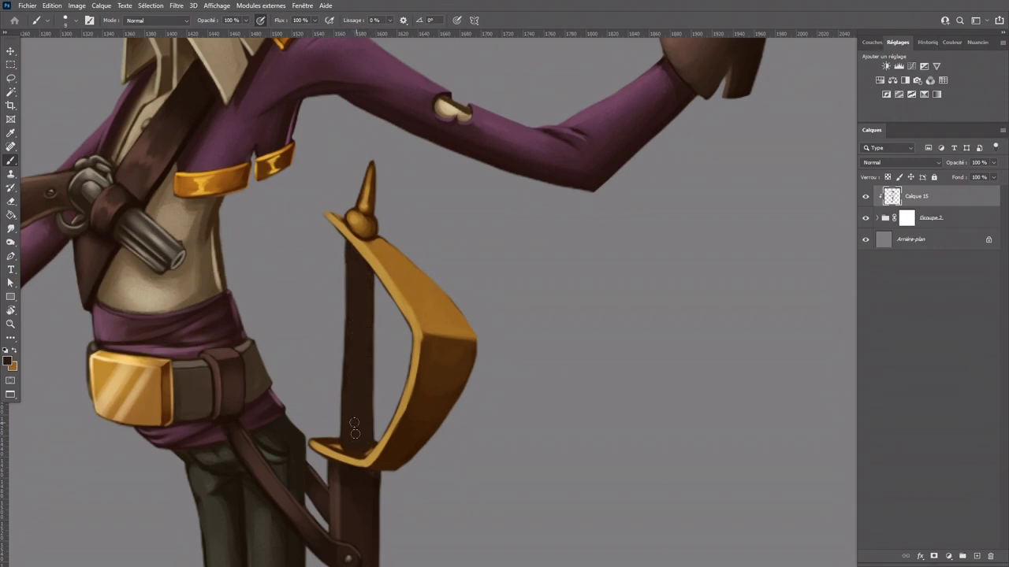
Step: Choose a lighter brown foreground colour and paint wrapped leather bands down the sword's grip
click(7, 360)
click(786, 372)
click(945, 277)
mouse_move(365, 296)
mouse_down()
mouse_move(358, 290)
mouse_move(369, 284)
mouse_move(353, 307)
mouse_move(365, 318)
mouse_move(356, 338)
mouse_move(368, 346)
mouse_move(367, 329)
mouse_move(345, 347)
mouse_move(357, 377)
mouse_move(367, 368)
mouse_move(354, 430)
mouse_move(364, 427)
mouse_move(352, 443)
mouse_up()
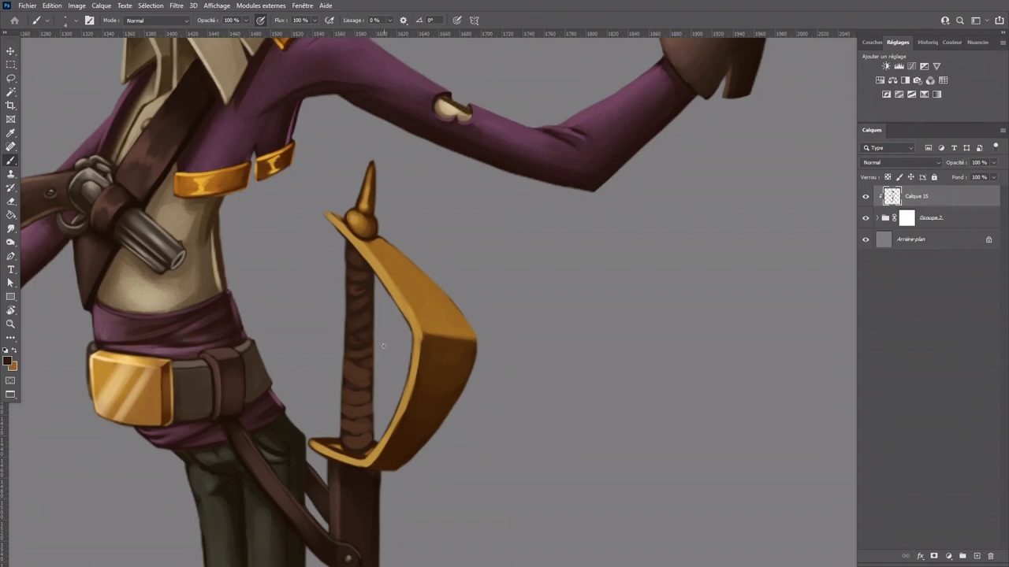
Step: Draw dark diagonal creases between the leather bands on the grip's lower half
mouse_move(350, 384)
mouse_down()
mouse_move(381, 373)
mouse_move(346, 380)
mouse_move(387, 381)
mouse_move(370, 406)
mouse_up()
drag(349, 409, 371, 406)
key(ctrl+z)
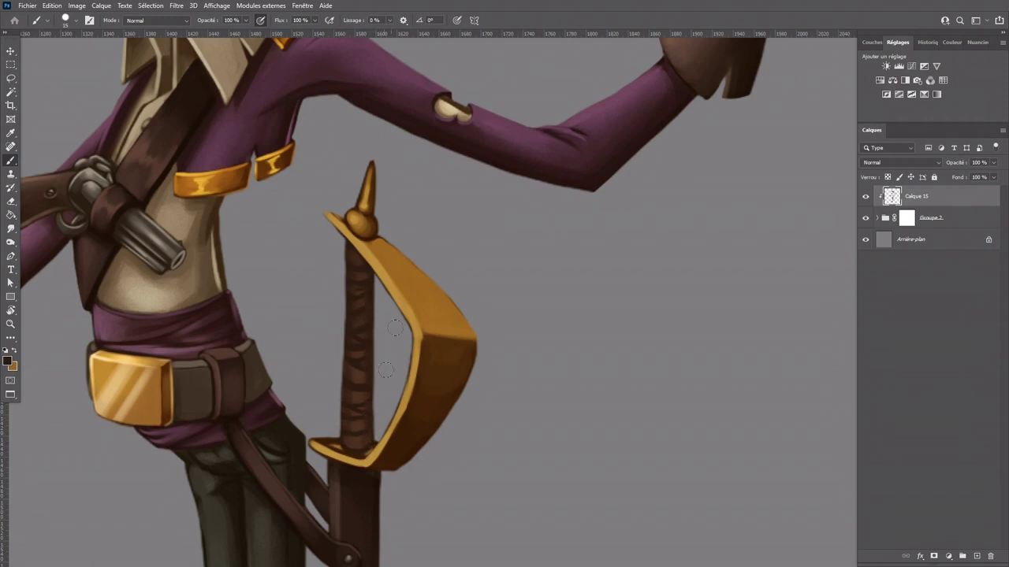
Step: Choose a brighter orange-brown foreground colour and add small highlights to the leather bands on the grip
click(14, 351)
alt+click(358, 403)
click(7, 361)
click(954, 275)
key(b)
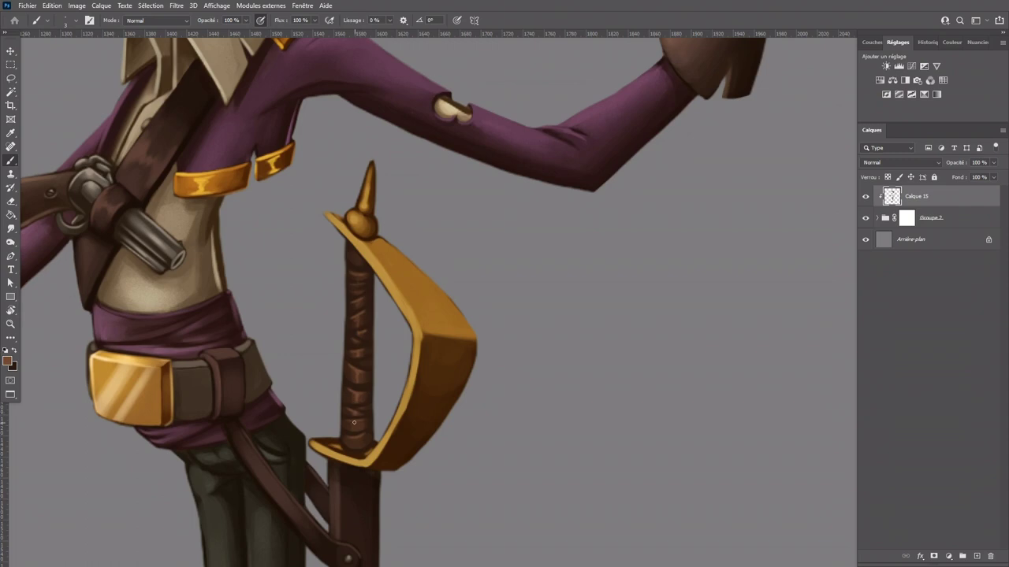
key(ctrl+minus)
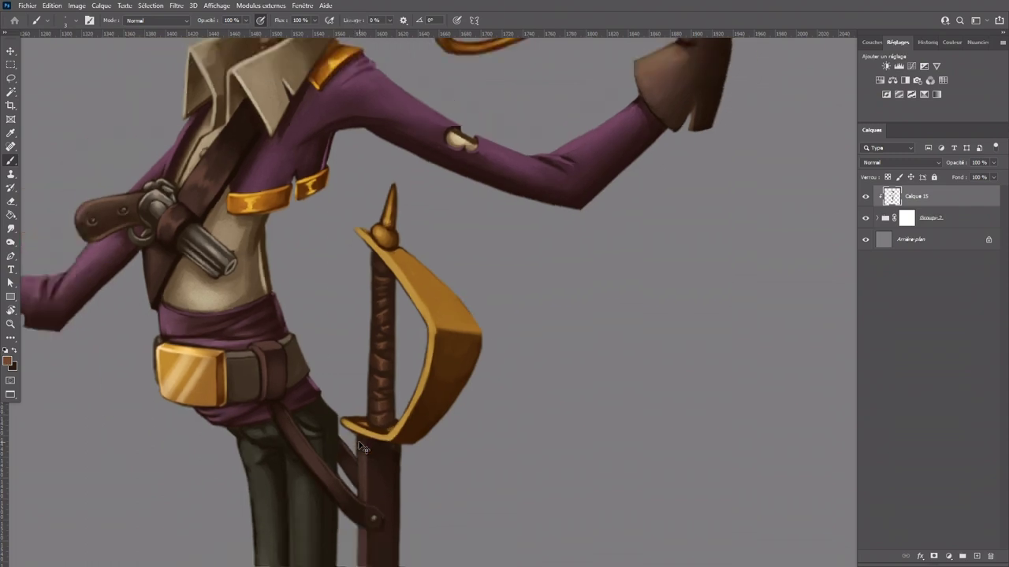
key(ctrl+plus)
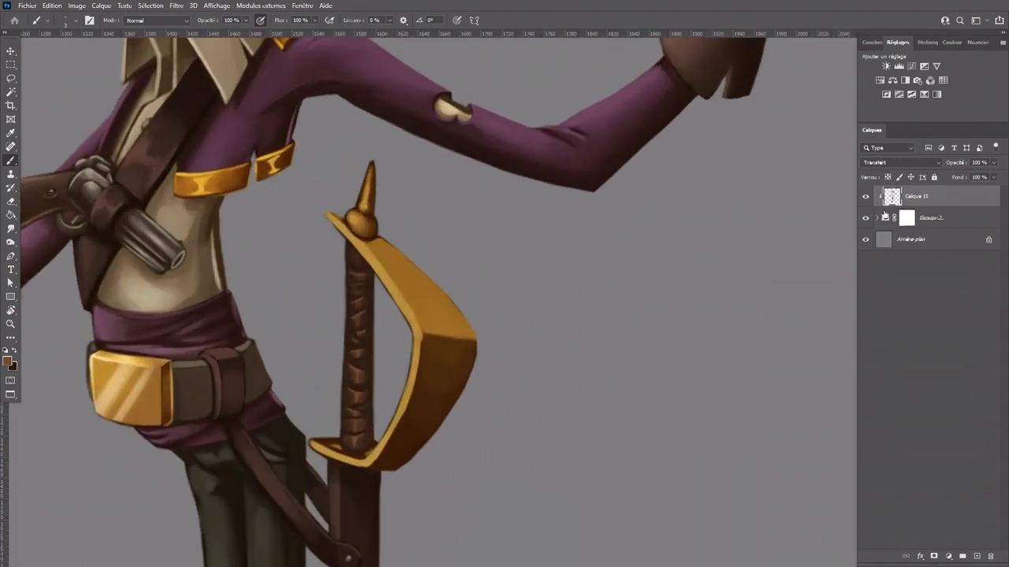
Step: Clean up the outline of the sword's grip in black on the character group's layer mask
click(908, 220)
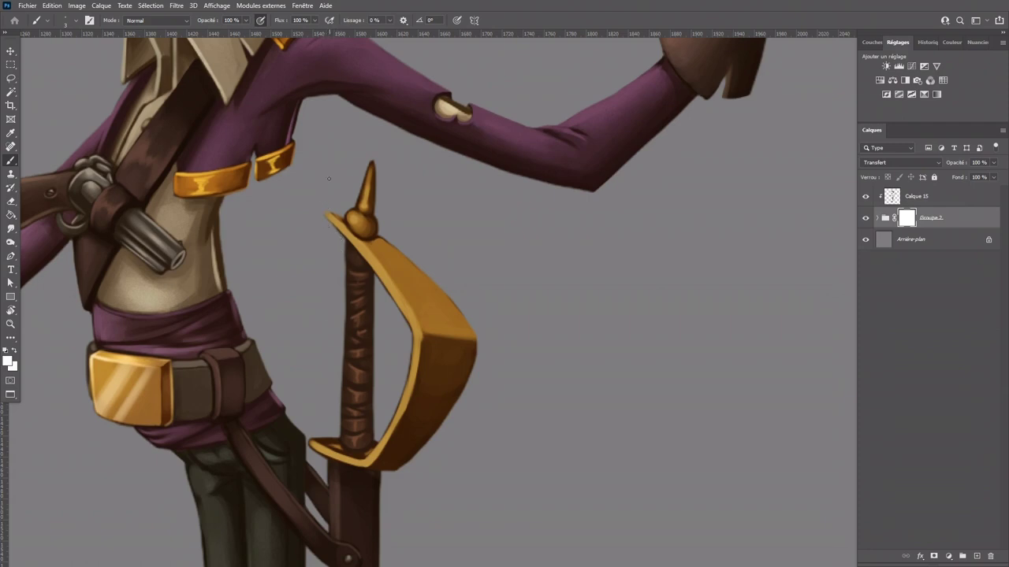
key(x)
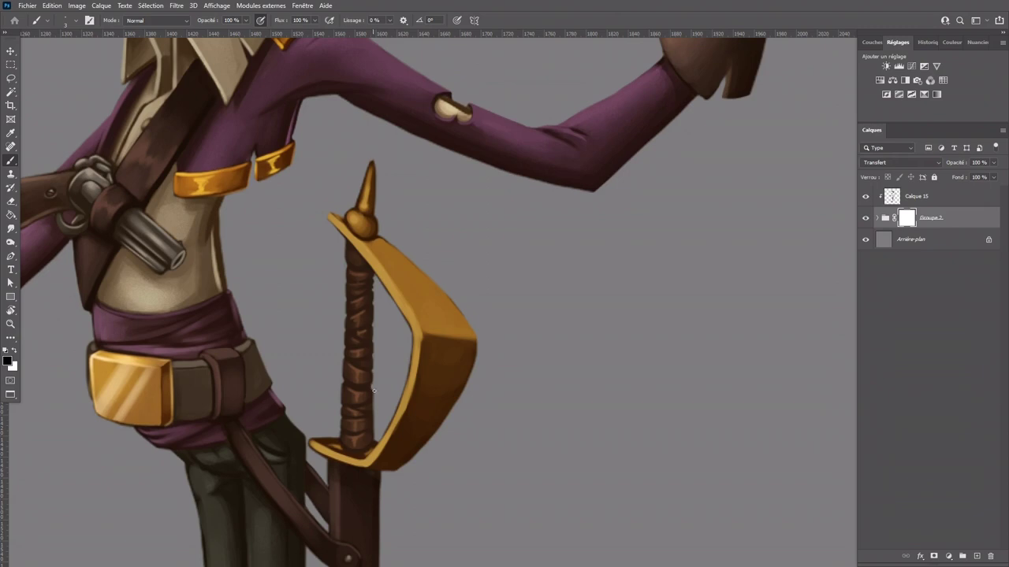
right_click(372, 400)
key(Escape)
key(ctrl+minus)
key(ctrl+minus)
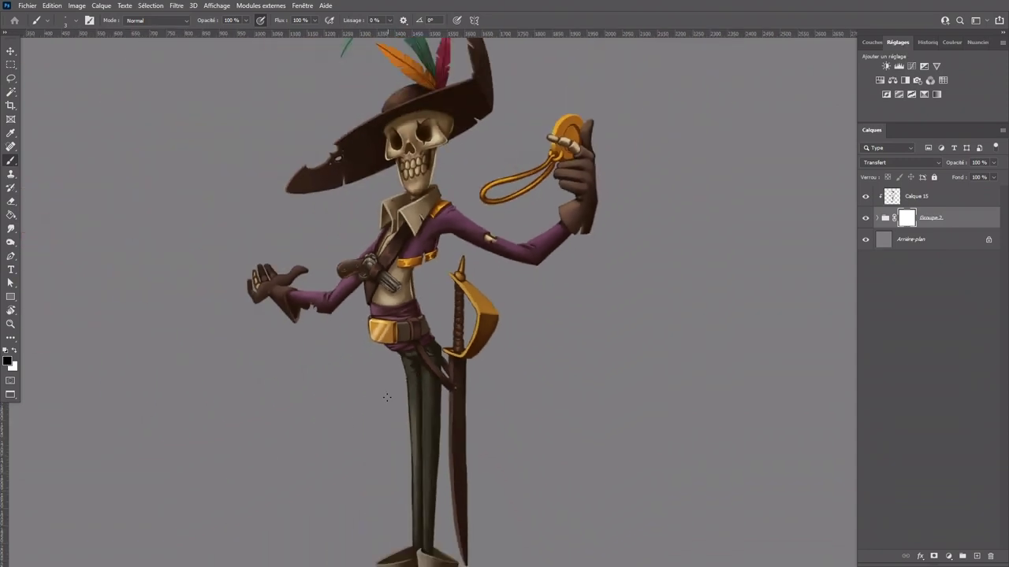
drag(566, 439, 518, 442)
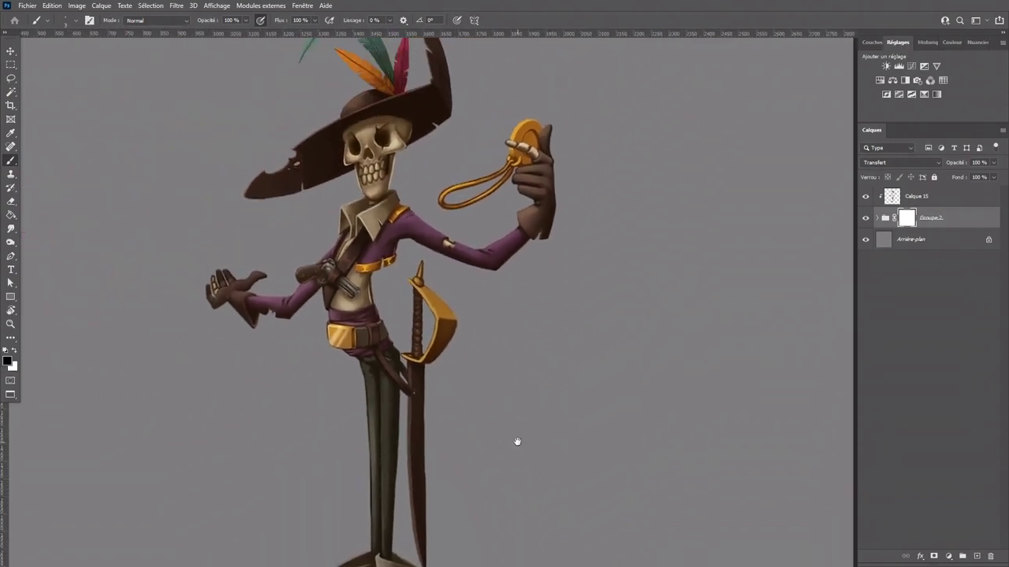
key(bracketright)
key(bracketright)
key(bracketright)
key(bracketright)
key(bracketright)
key(bracketright)
key(ctrl+minus)
key(ctrl+plus)
key(ctrl+plus)
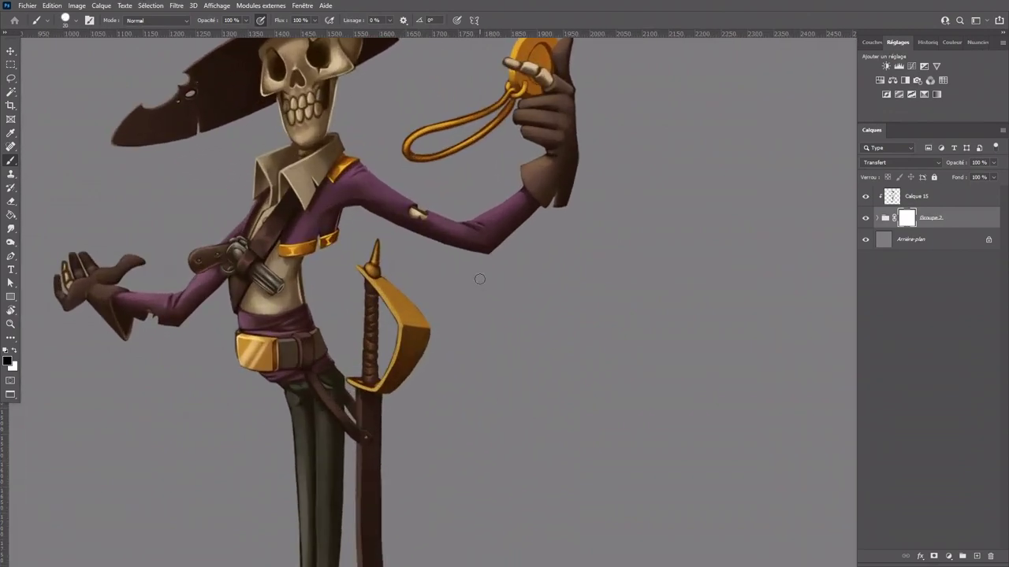
Step: Return to layer Calque 15, sample light gold from the belt buckle and highlight the edge of the guard's upper arm
key(x)
key(bracketleft)
key(bracketleft)
key(bracketleft)
key(alt+bracketright)
alt+click(250, 348)
drag(357, 267, 386, 301)
key(bracketleft)
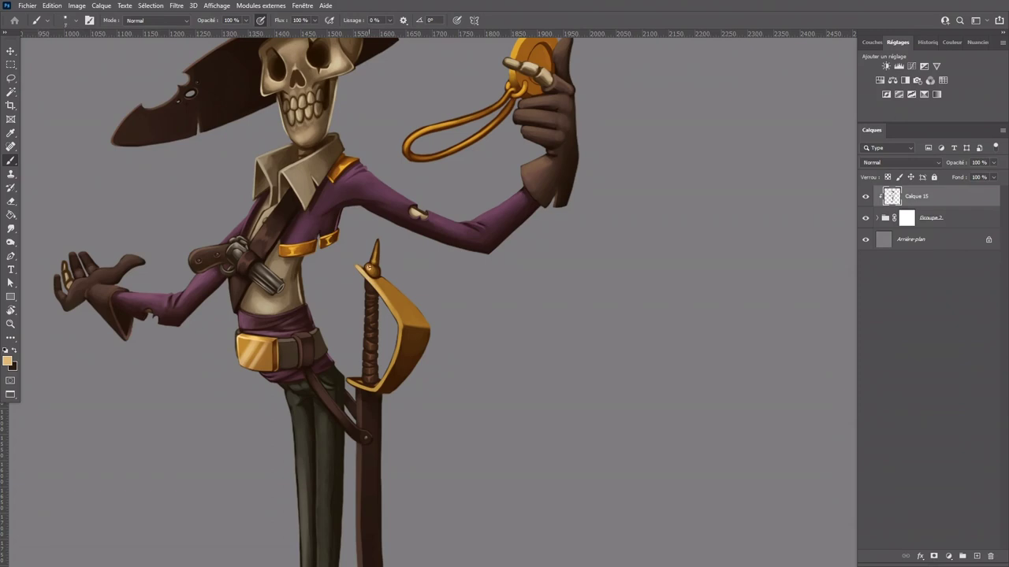
Step: Paint small light-gold highlights on the spike and ball of the sword's pommel
drag(374, 261, 378, 242)
key(ctrl+z)
key(ctrl+plus)
mouse_move(236, 223)
mouse_down()
mouse_move(249, 177)
mouse_move(249, 249)
mouse_up()
key(bracketright)
key(ctrl+z)
key(bracketleft)
drag(251, 234, 244, 251)
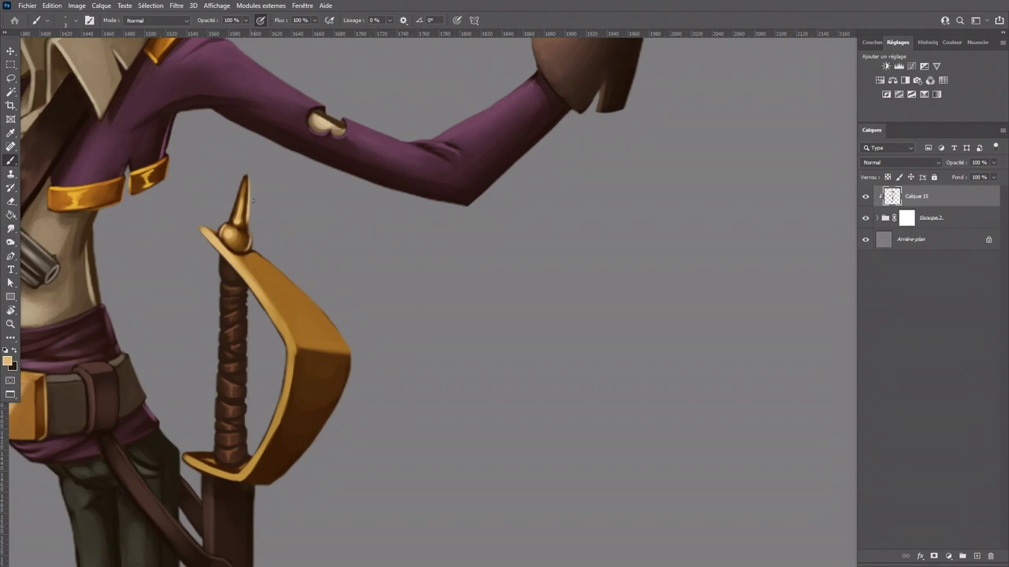
drag(223, 238, 222, 226)
Step: Paint a thin light-gold rim along the outer edge of the guard's lower half
drag(322, 300, 305, 208)
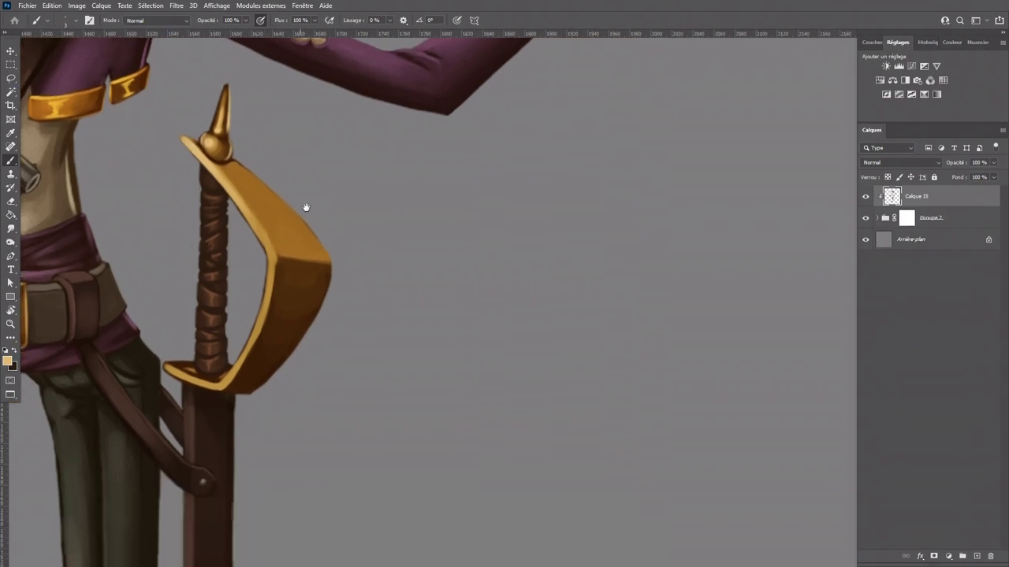
key(bracketright)
key(bracketright)
key(bracketright)
drag(254, 395, 314, 324)
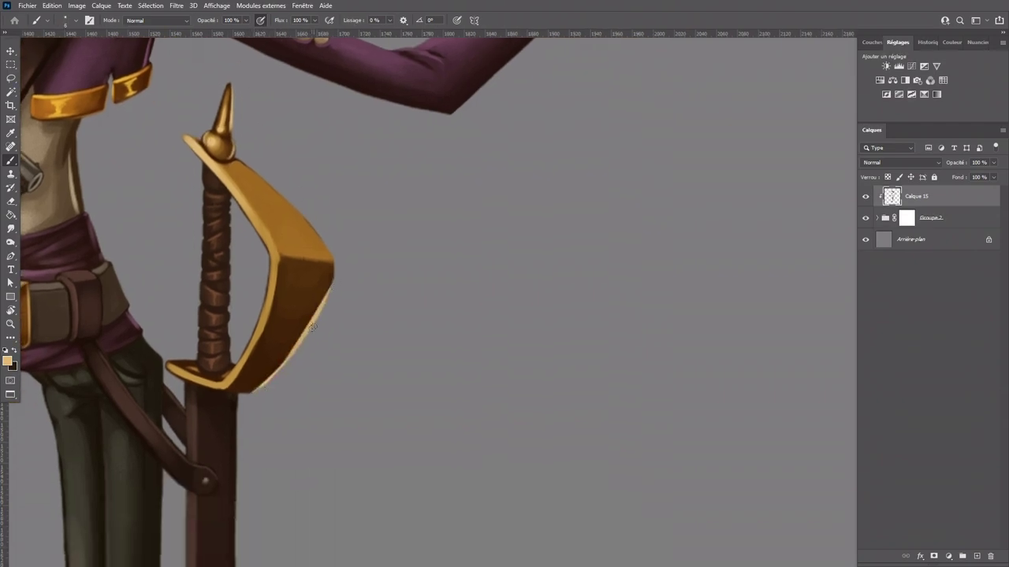
key(ctrl+z)
drag(269, 381, 324, 308)
drag(293, 358, 331, 287)
drag(308, 331, 334, 272)
Step: Highlight the guard's upper outer edge, its inner edge and the crossguard's tip in light gold
drag(244, 160, 317, 231)
mouse_move(252, 163)
mouse_down()
mouse_move(316, 228)
mouse_move(248, 162)
mouse_move(300, 209)
mouse_move(334, 262)
mouse_up()
mouse_move(230, 188)
mouse_down()
mouse_move(251, 213)
mouse_move(213, 169)
mouse_move(255, 245)
mouse_move(232, 319)
mouse_move(266, 286)
mouse_move(277, 256)
mouse_move(273, 249)
mouse_move(264, 307)
mouse_up()
drag(168, 364, 203, 380)
Step: Rework the crossguard's top surface beside the grip with sampled dark brown and light gold
click(13, 350)
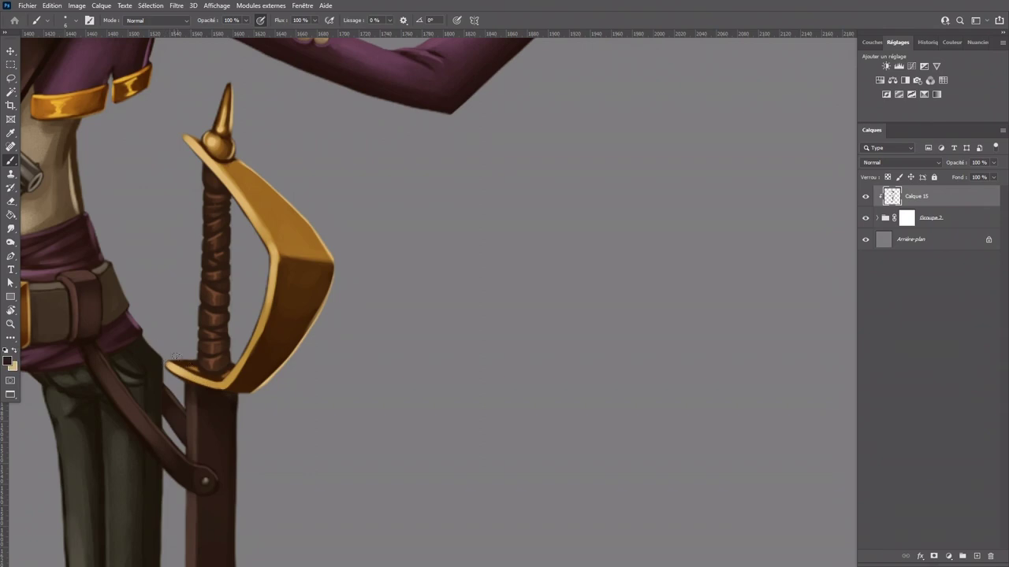
alt+click(194, 394)
drag(192, 361, 180, 371)
alt+click(180, 373)
alt+click(190, 365)
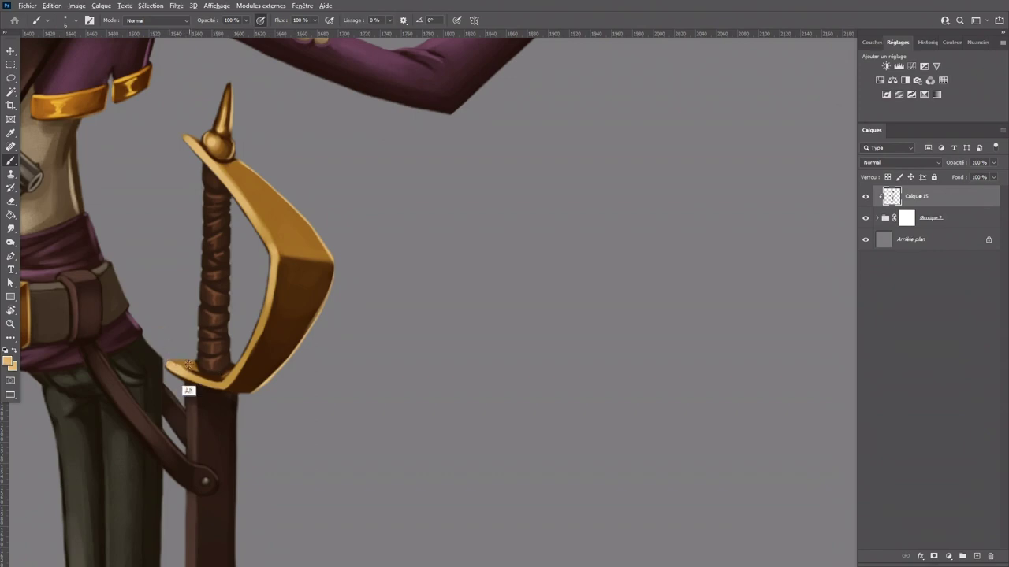
drag(197, 371, 215, 379)
Step: Refine the shading where the grip meets the crossguard with sampled browns, and brighten the crossguard's tip with buckle gold
alt+click(193, 385)
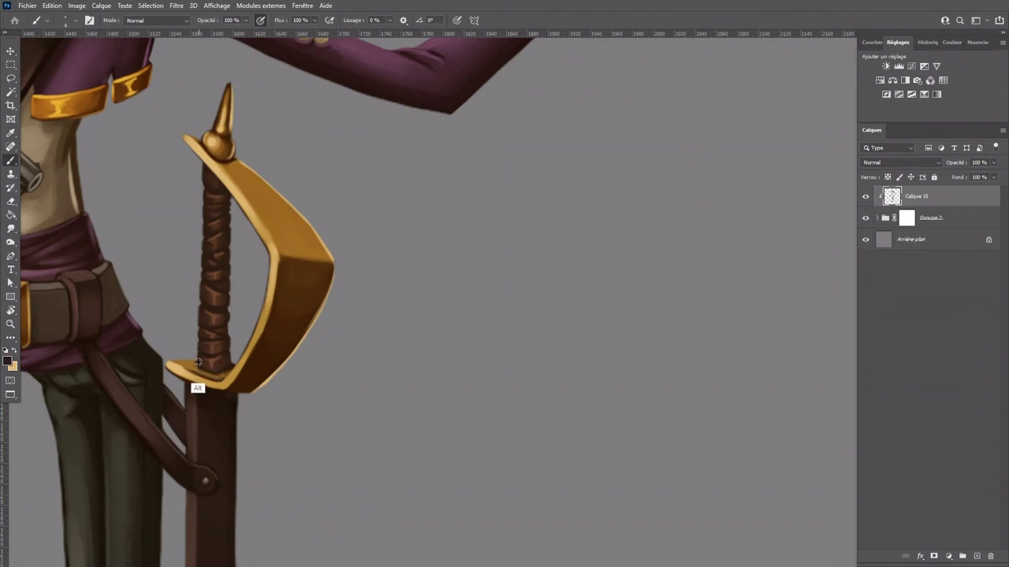
alt+click(177, 367)
alt+click(196, 369)
alt+click(229, 368)
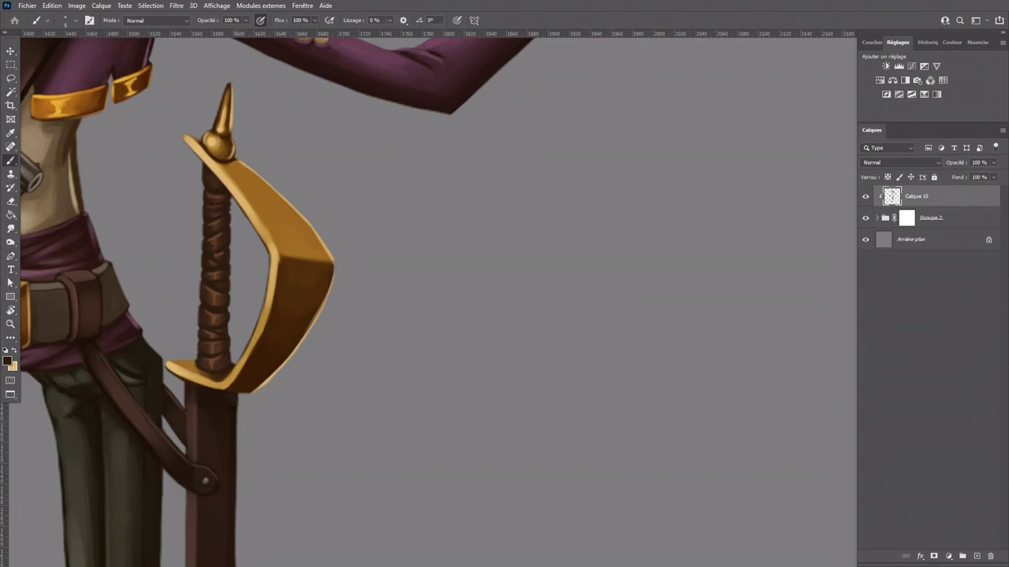
drag(204, 375, 210, 379)
alt+click(189, 386)
alt+click(25, 331)
drag(166, 363, 175, 370)
Step: Sample the guard's gold-brown as the second colour and brush a soft light-gold highlight onto the guard's upper face
drag(235, 198, 247, 211)
key(ctrl+z)
click(15, 353)
alt+click(281, 260)
click(14, 351)
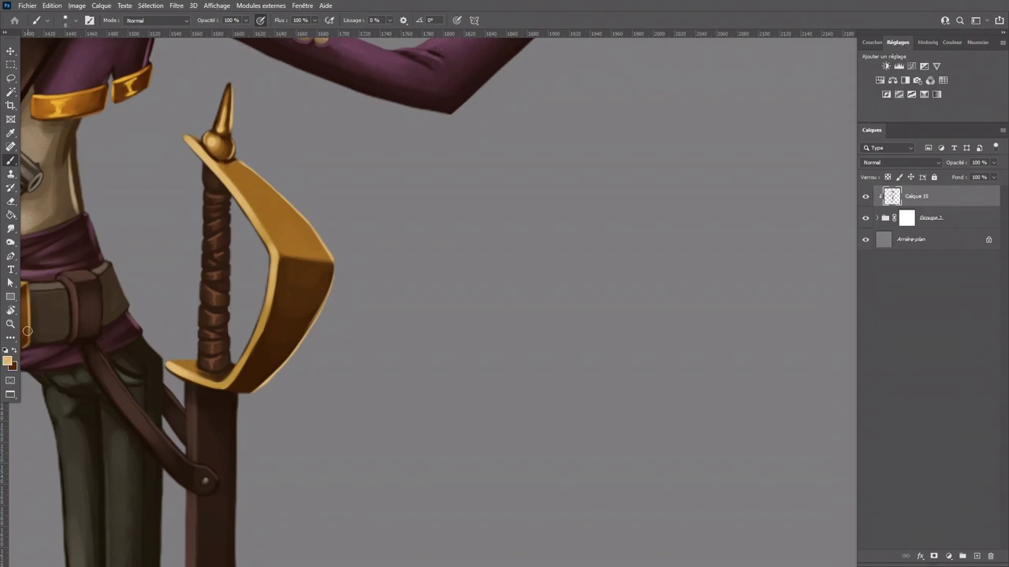
key(bracketright)
key(bracketright)
mouse_move(246, 177)
mouse_down()
mouse_move(277, 196)
mouse_move(262, 175)
mouse_move(271, 173)
mouse_move(264, 183)
mouse_move(285, 217)
mouse_up()
drag(252, 178, 288, 217)
key(bracketleft)
key(bracketleft)
key(bracketleft)
key(bracketleft)
key(bracketleft)
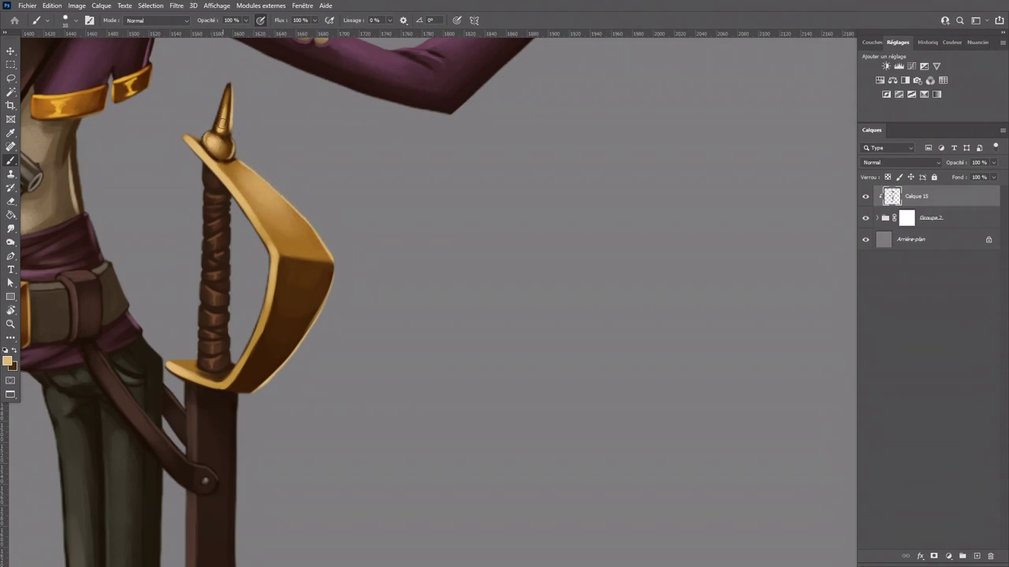
Step: Brush a soft light-gold reflection down the guard's dark lower face with a 25 px brush
key(bracketright)
key(bracketright)
key(bracketright)
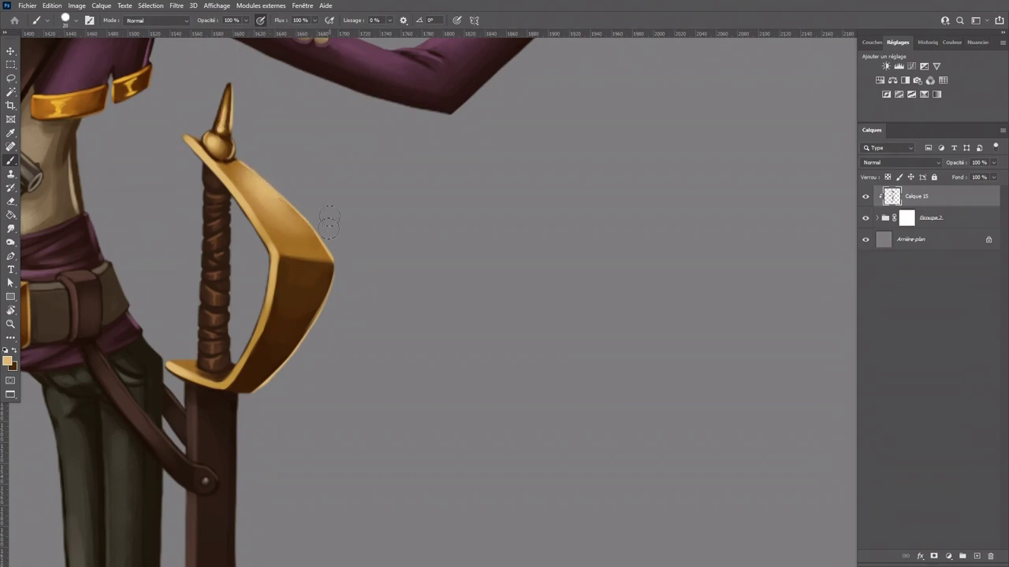
drag(324, 282, 247, 383)
key(ctrl+z)
key(bracketright)
drag(324, 280, 260, 374)
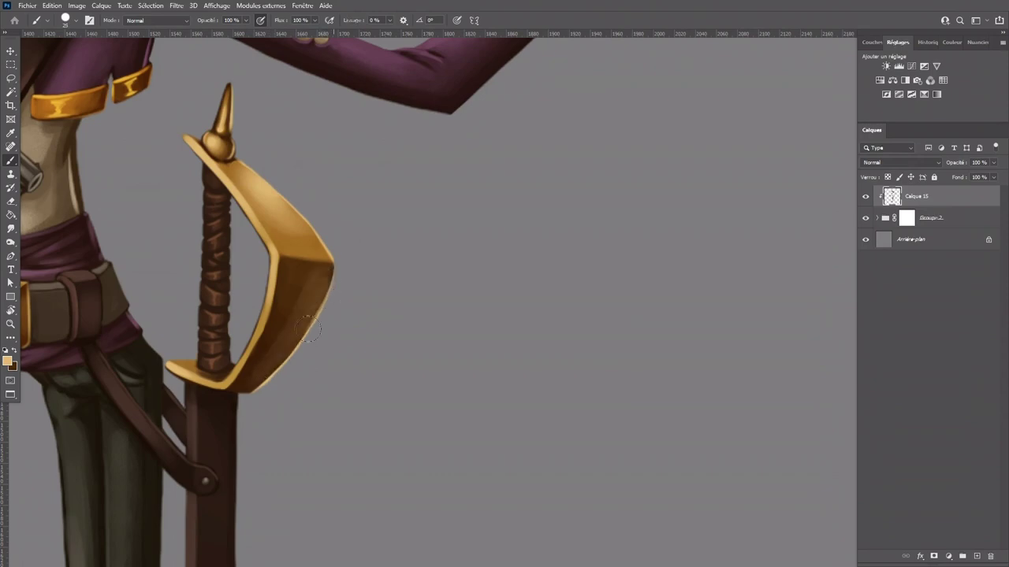
Step: Blend the paint along the sword's hilt with a smaller Smudge tool at 5% strength
scroll(388, 316, down, 5)
scroll(387, 316, up, 5)
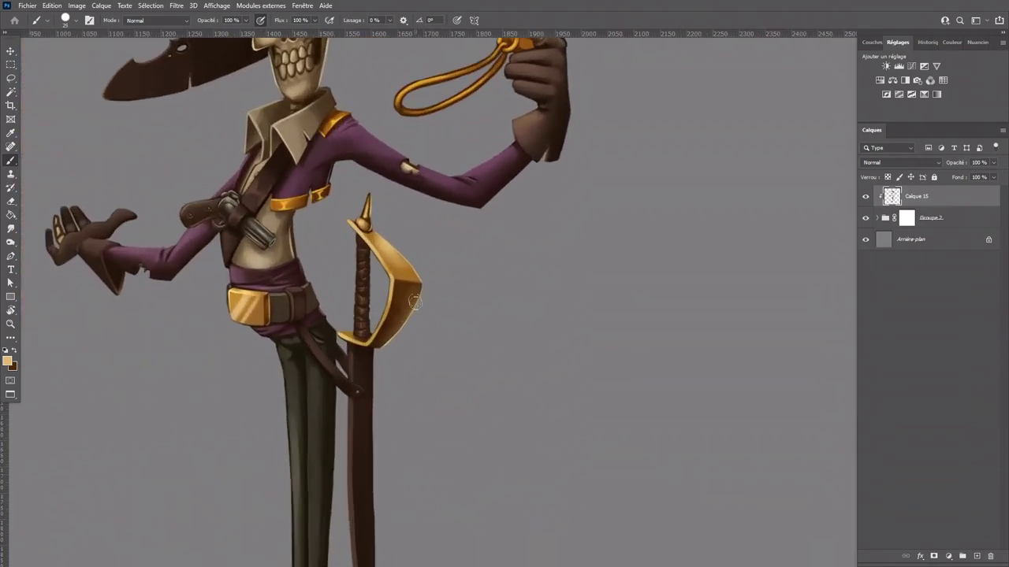
click(10, 229)
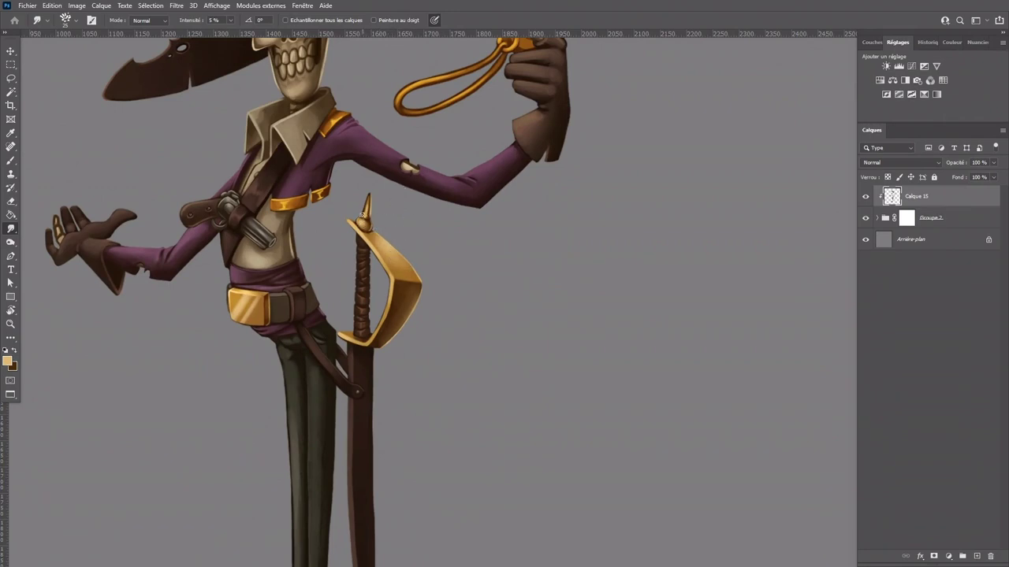
key(bracketleft)
key(bracketleft)
drag(355, 242, 381, 386)
Step: Add thin light-gold edge highlights with a small brush to the jacket's hem trim and shoulder trim
click(11, 161)
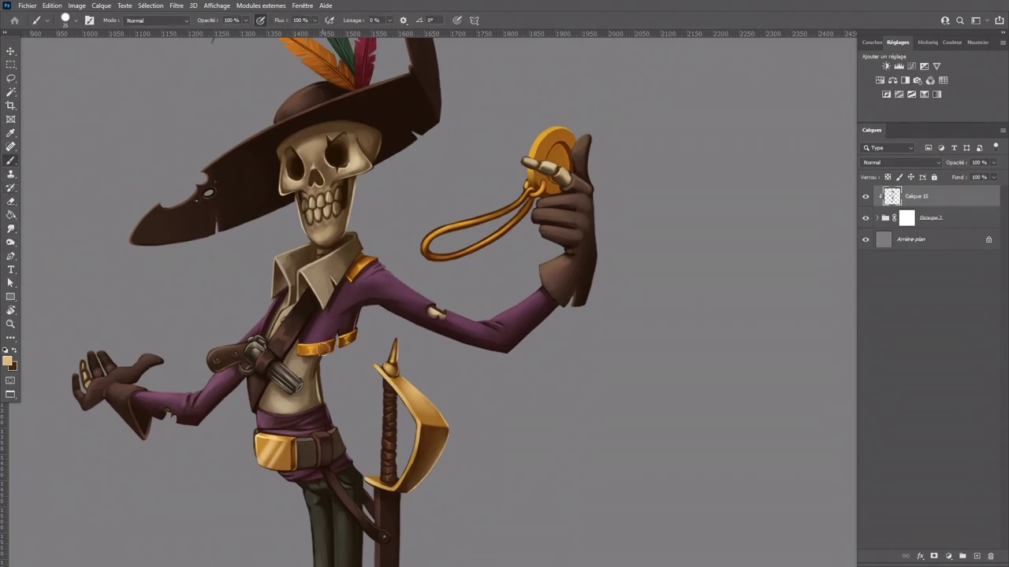
key(ctrl+plus)
key(bracketleft)
key(bracketleft)
mouse_move(163, 379)
mouse_down()
mouse_move(454, 383)
mouse_move(384, 362)
mouse_move(421, 356)
mouse_up()
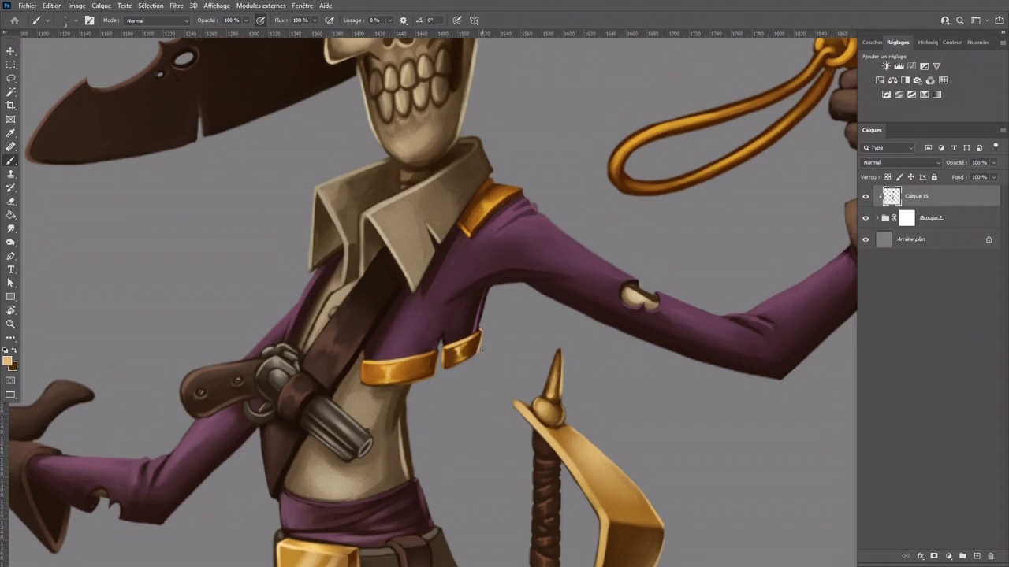
mouse_move(439, 347)
mouse_down()
mouse_move(432, 377)
mouse_move(417, 381)
mouse_up()
key(ctrl+z)
mouse_move(361, 364)
mouse_down()
mouse_move(361, 376)
mouse_move(381, 363)
mouse_up()
drag(517, 305, 398, 387)
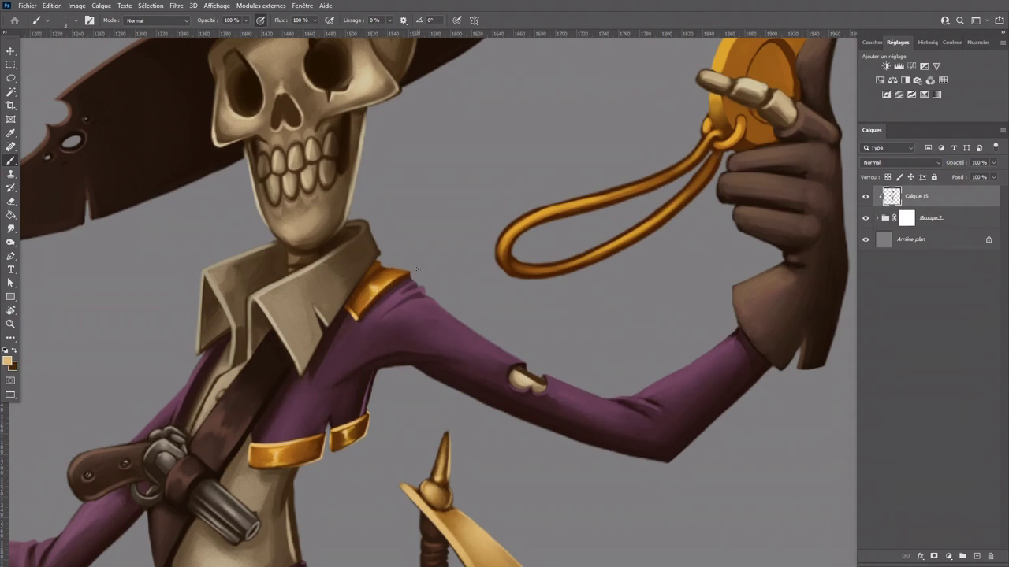
drag(382, 265, 405, 269)
Step: Highlight the ring and cord knot under the gold coin in light gold
drag(684, 421, 547, 492)
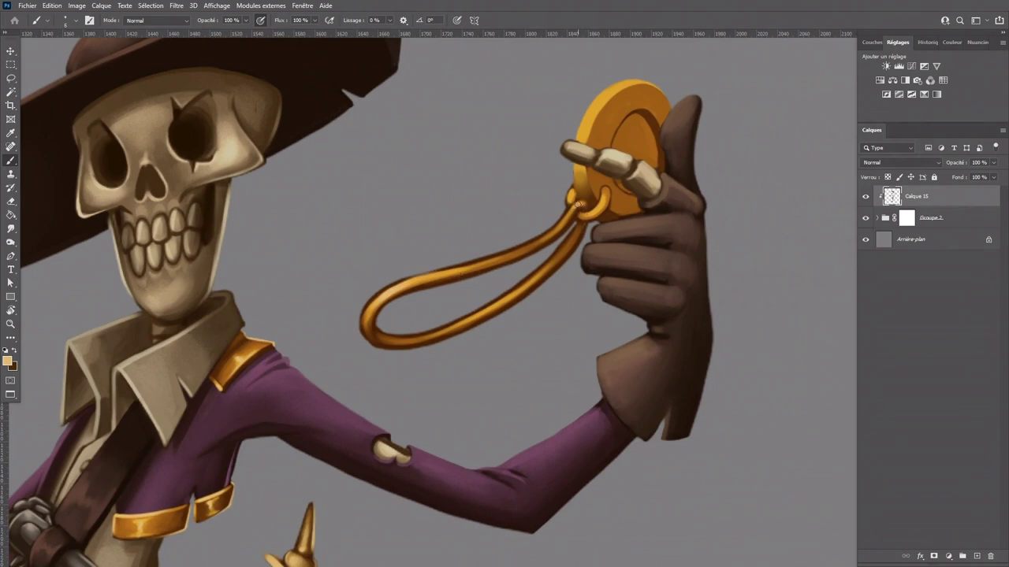
drag(573, 206, 580, 202)
drag(508, 329, 322, 421)
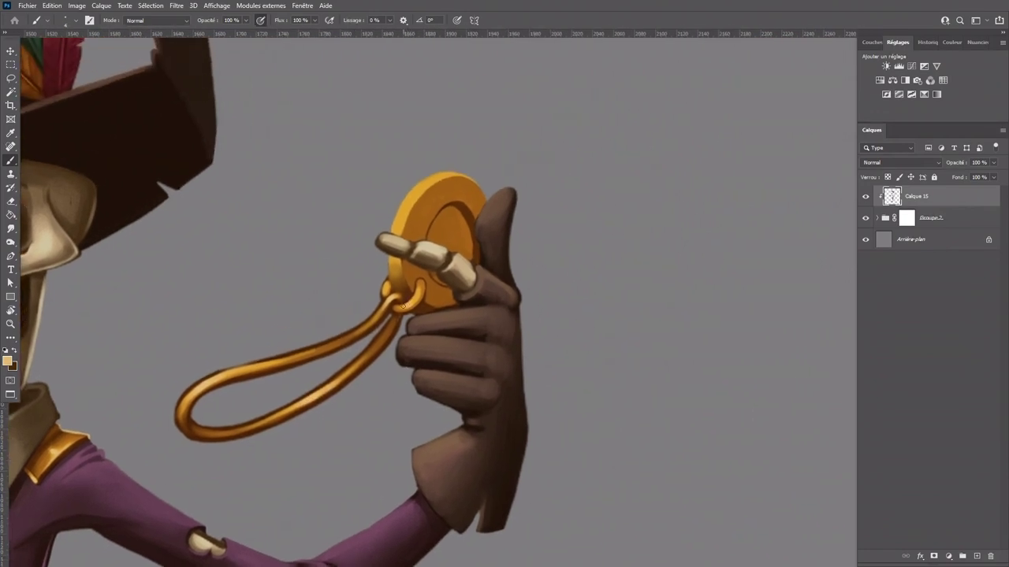
drag(385, 292, 386, 284)
Step: Brighten the coin's outer rim with light gold using a slightly larger brush
key(bracketright)
key(bracketright)
mouse_move(430, 179)
mouse_down()
mouse_move(400, 213)
mouse_move(436, 176)
mouse_move(401, 219)
mouse_up()
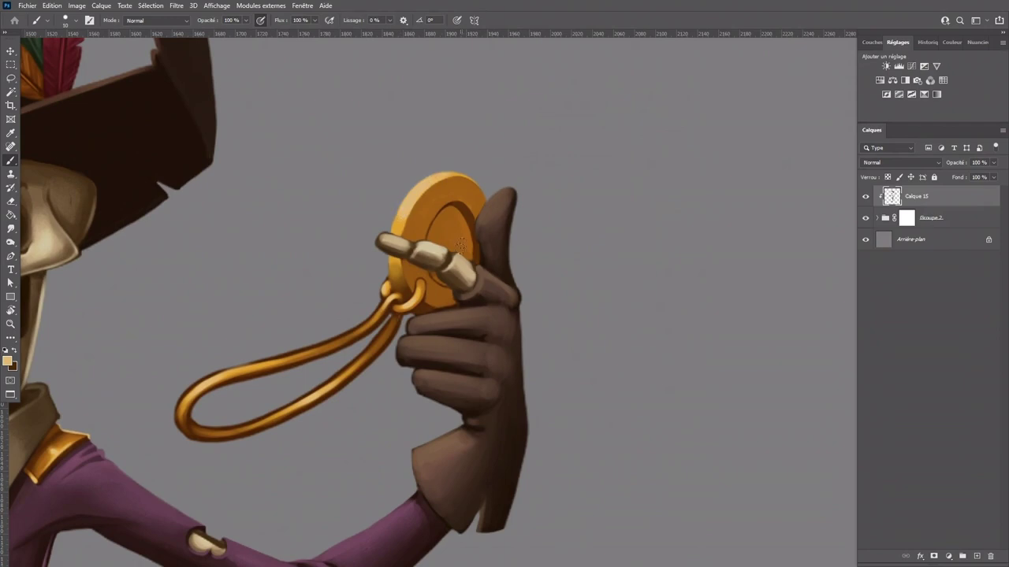
scroll(508, 264, down, 3)
scroll(512, 262, up, 3)
Step: Set the foreground colour to dark brown #3d1600 and shade the coin's recess and the area below the bony finger
click(16, 351)
click(8, 360)
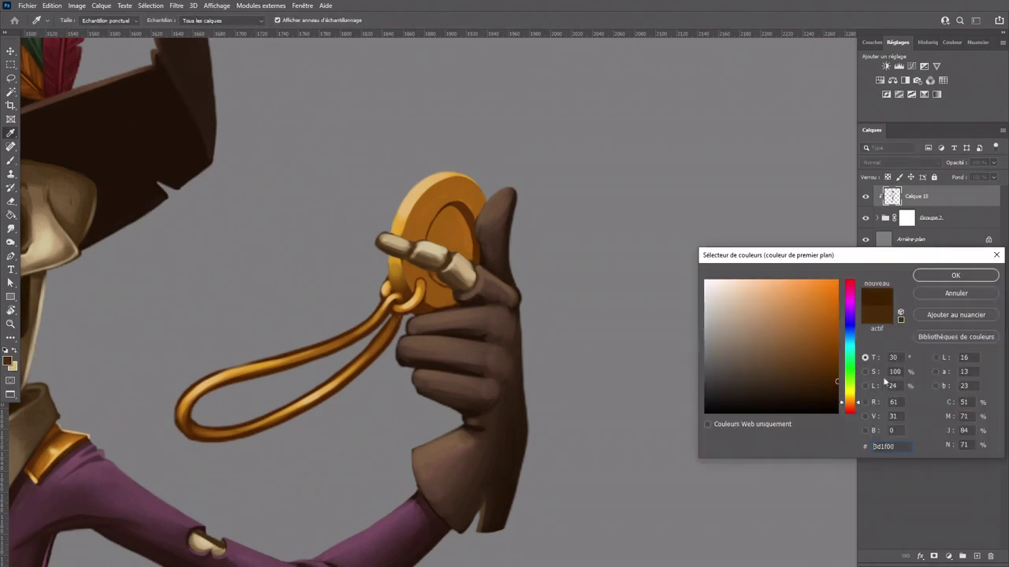
click(943, 275)
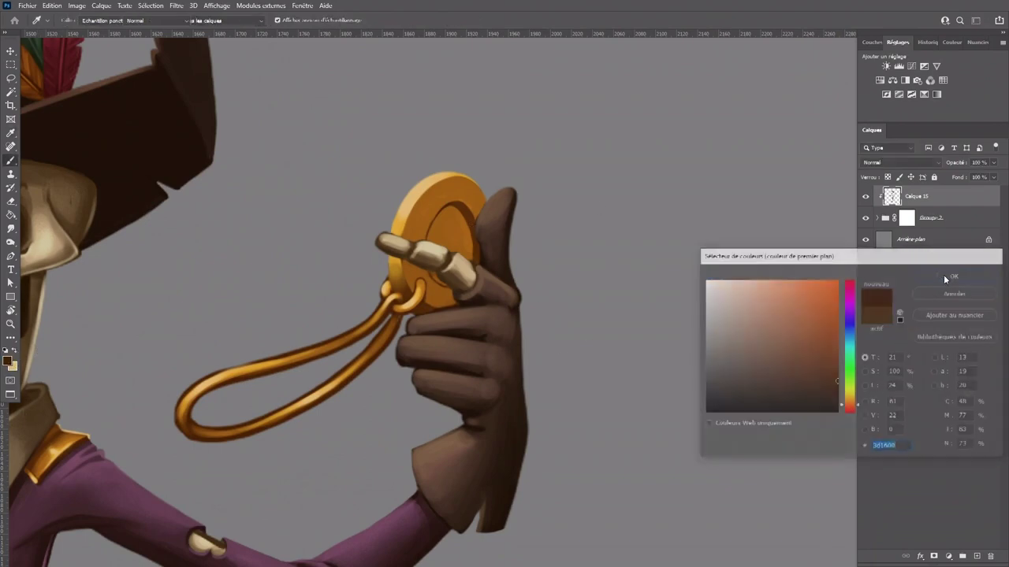
mouse_move(442, 219)
mouse_down()
mouse_move(471, 221)
mouse_move(468, 210)
mouse_move(475, 263)
mouse_up()
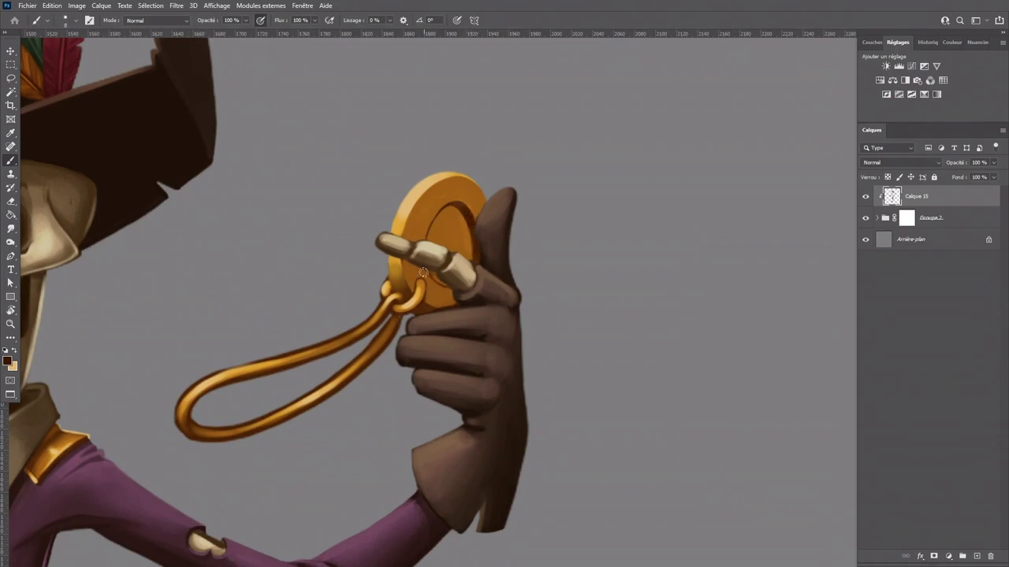
drag(409, 263, 442, 281)
Step: Add a new layer and paint soft dark shadows on the coin beneath the finger and around the ring
click(977, 556)
key(bracketright)
key(bracketright)
mouse_move(443, 241)
mouse_down()
mouse_move(461, 263)
mouse_move(462, 233)
mouse_move(441, 256)
mouse_move(461, 260)
mouse_move(454, 263)
mouse_up()
key(ctrl+z)
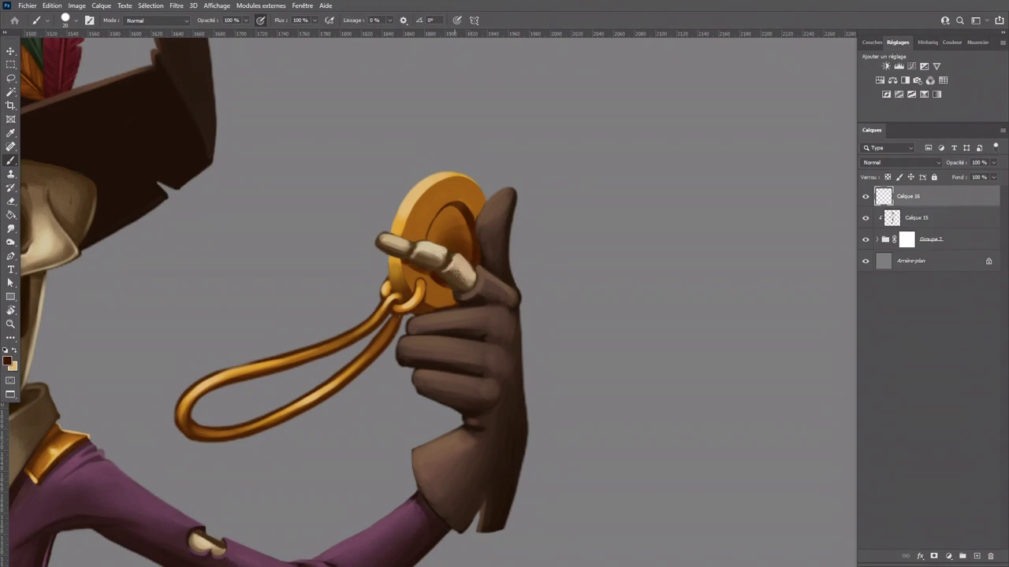
drag(418, 273, 461, 299)
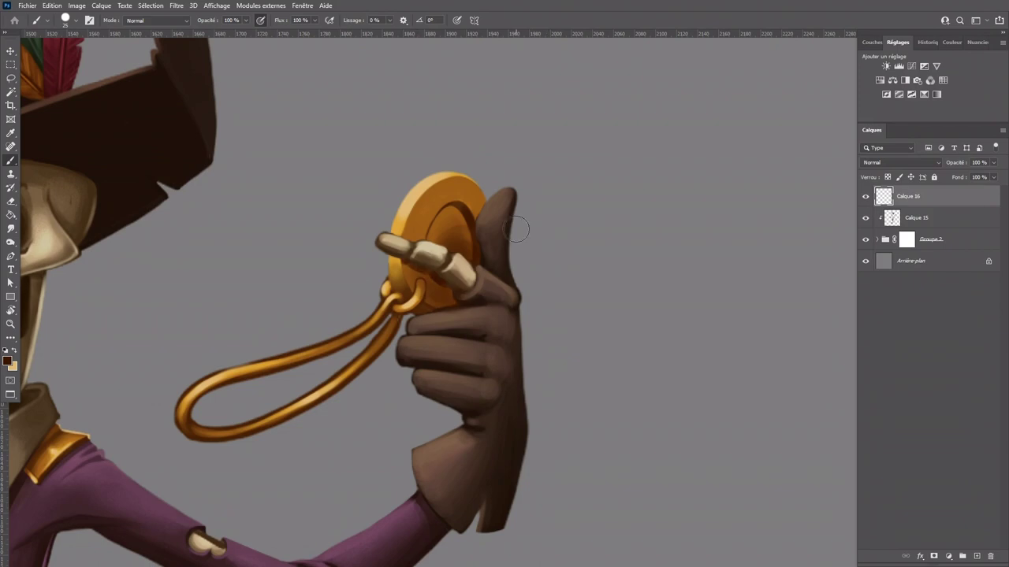
drag(417, 283, 421, 294)
Step: Darken the underside and upper end of the coin's ring with a fine brush
key(bracketleft)
key(bracketleft)
key(bracketleft)
key(bracketleft)
drag(393, 306, 407, 312)
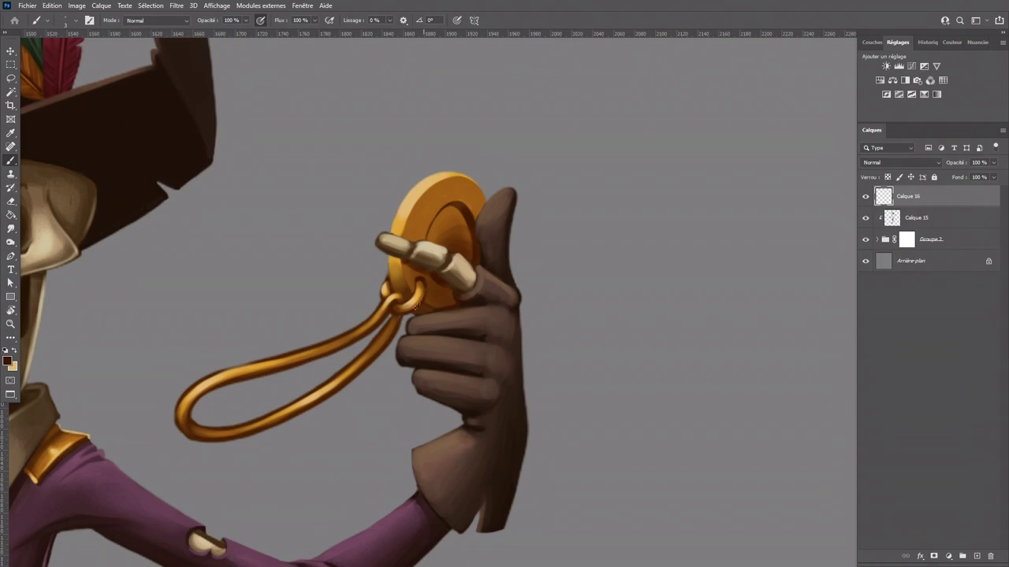
key(])
drag(420, 282, 414, 290)
Step: Clip the new layer to the one below and highlight the coin's inner rim in light gold
click(16, 351)
key(ctrl+alt+g)
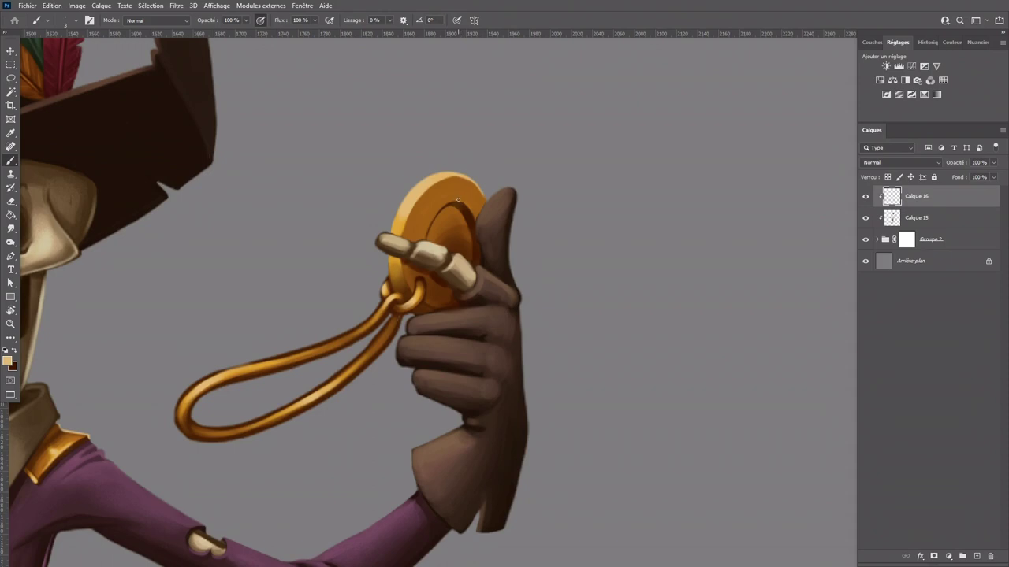
mouse_move(457, 203)
mouse_down()
mouse_move(474, 221)
mouse_move(465, 208)
mouse_up()
Step: Paint thin light-gold highlights along the edges of the coin's looped cord up to the ring
key(bracketright)
mouse_move(389, 263)
mouse_down()
mouse_move(384, 294)
mouse_move(398, 312)
mouse_move(418, 304)
mouse_move(371, 365)
mouse_move(282, 423)
mouse_up()
key(bracketright)
drag(203, 398, 377, 329)
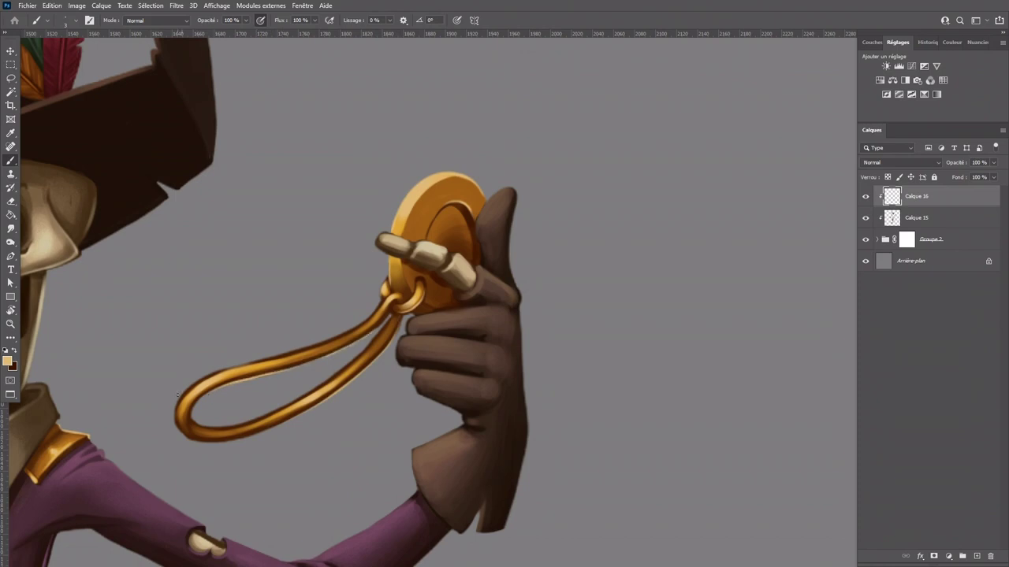
drag(179, 403, 175, 428)
mouse_move(285, 351)
mouse_down()
mouse_move(340, 333)
mouse_move(407, 293)
mouse_up()
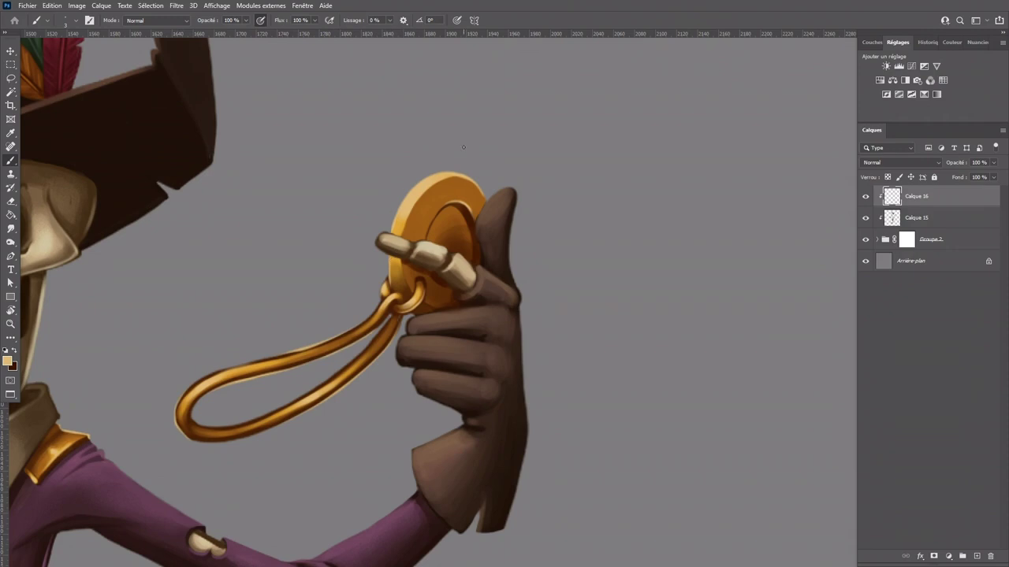
key(ctrl+minus)
key(ctrl+minus)
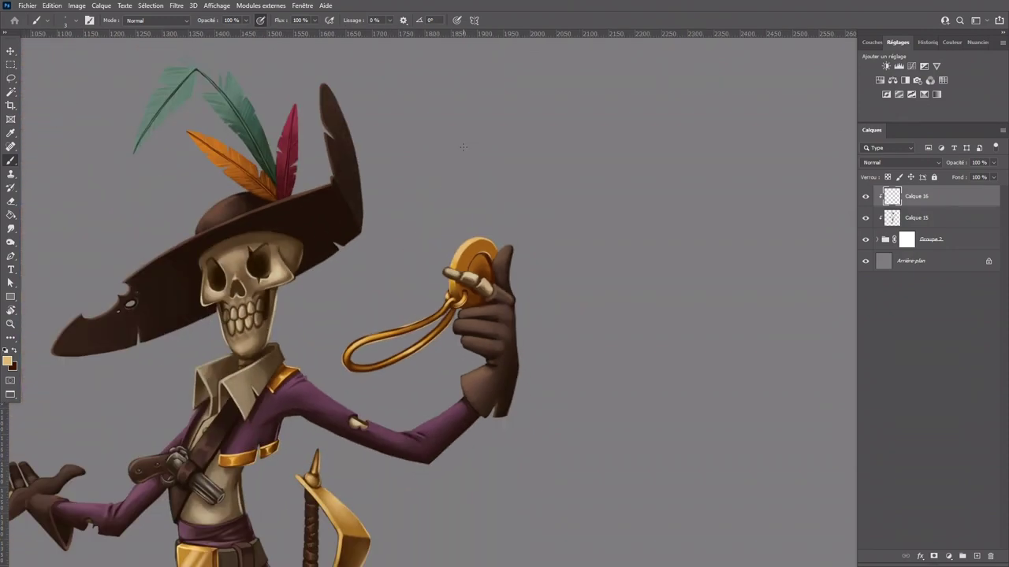
Step: Touch up the small cord loop beside the coin with sampled colours and refine its outline on the Groupe 2 mask
key(ctrl+plus)
key(ctrl+plus)
key(ctrl+plus)
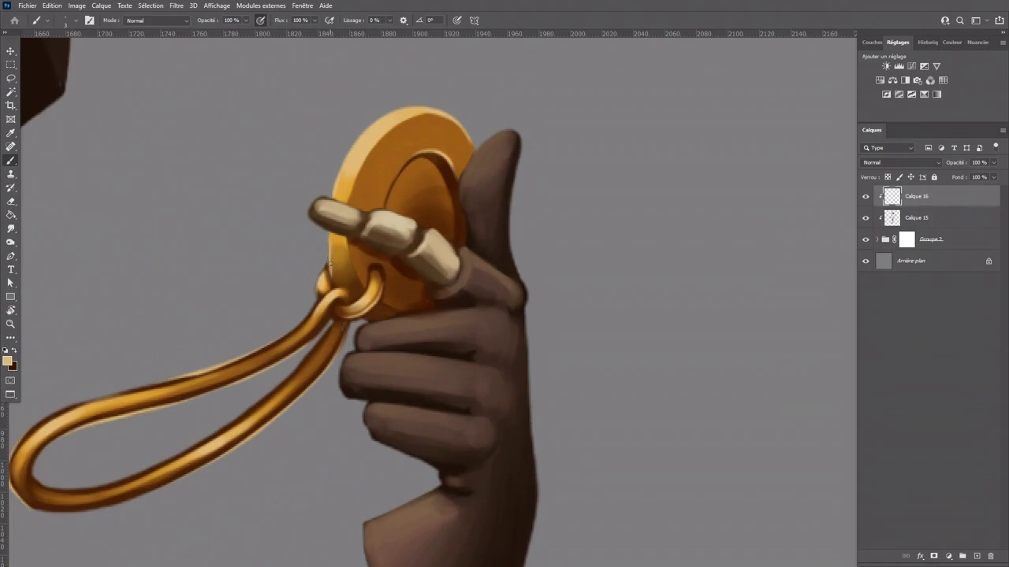
alt+click(326, 290)
alt+click(318, 322)
drag(327, 268, 328, 272)
alt+click(324, 307)
click(905, 245)
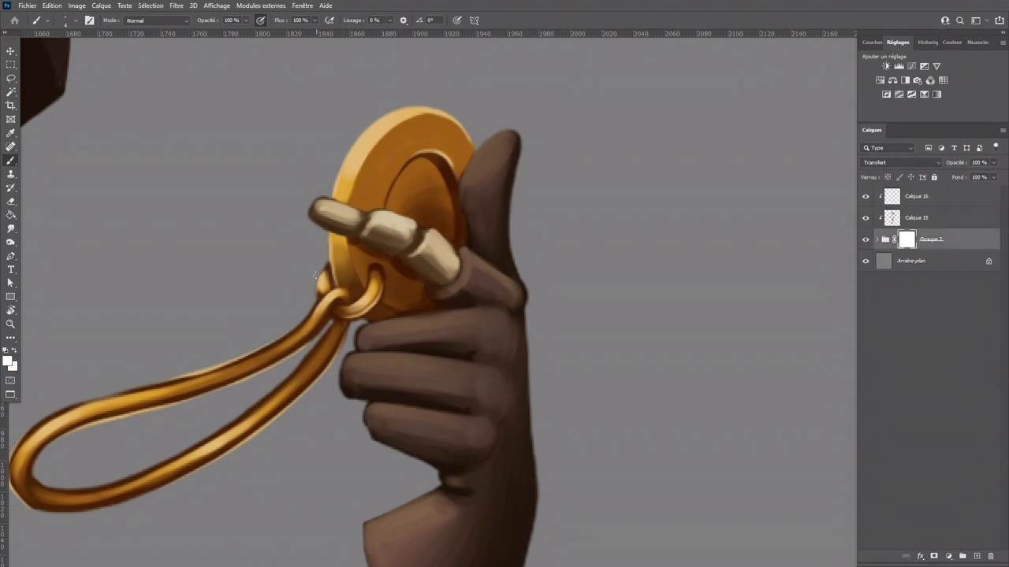
key(x)
key(ctrl+minus)
key(ctrl+minus)
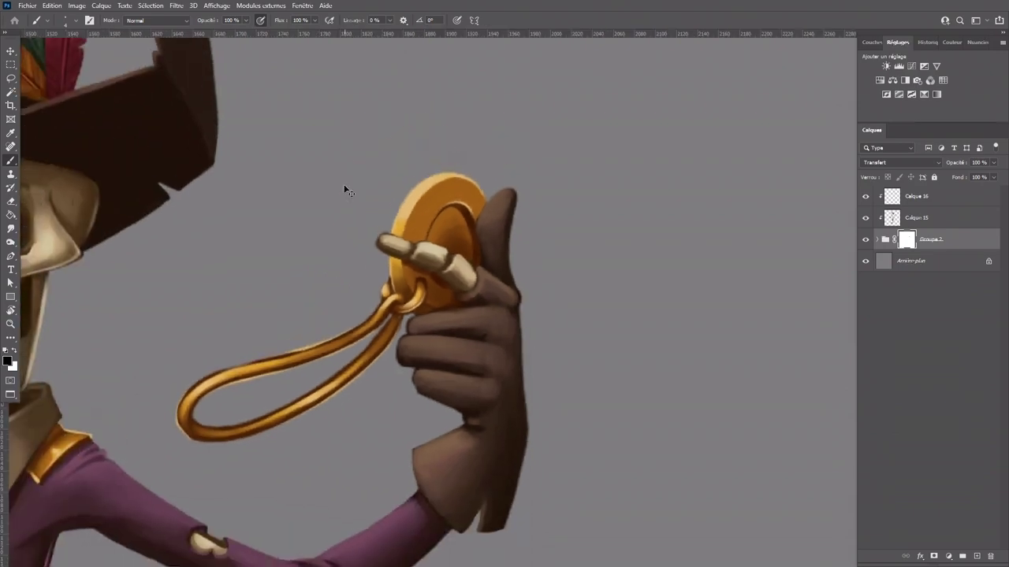
Step: On Calque 16, paint sampled light-gold reflections across the coin's face and around its inner rim
click(890, 199)
alt+click(451, 315)
key(ctrl+plus)
key(ctrl+plus)
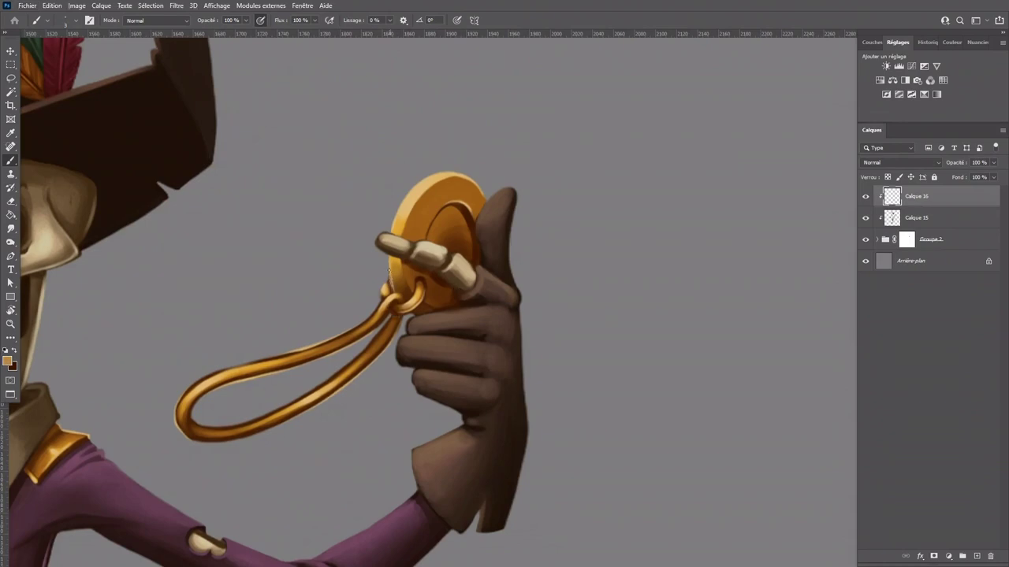
alt+click(404, 313)
alt+click(426, 210)
mouse_move(409, 223)
mouse_down()
mouse_move(415, 213)
mouse_move(423, 227)
mouse_move(429, 221)
mouse_move(426, 231)
mouse_move(413, 219)
mouse_move(422, 226)
mouse_up()
key([)
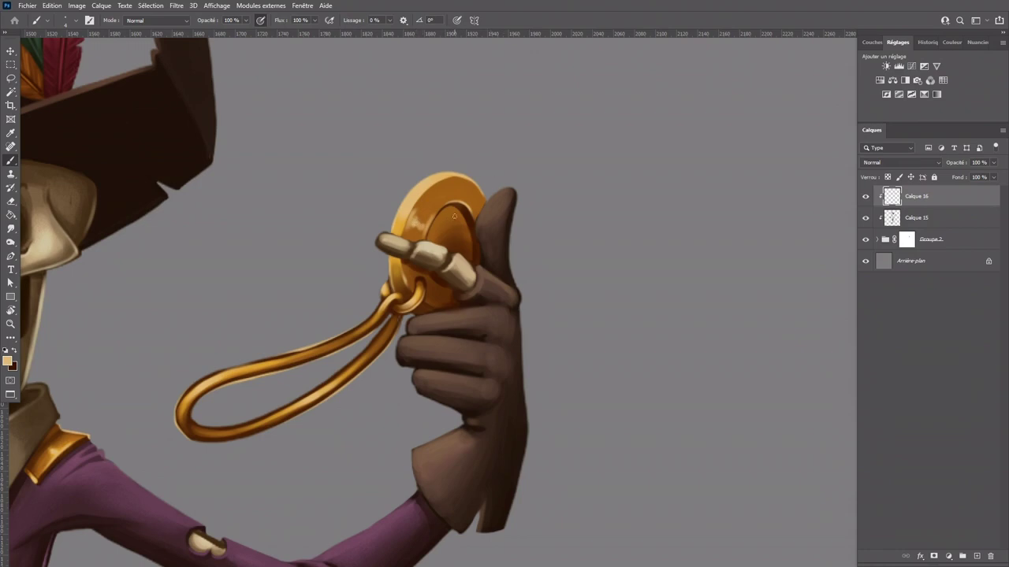
key(ctrl+minus)
key(ctrl+minus)
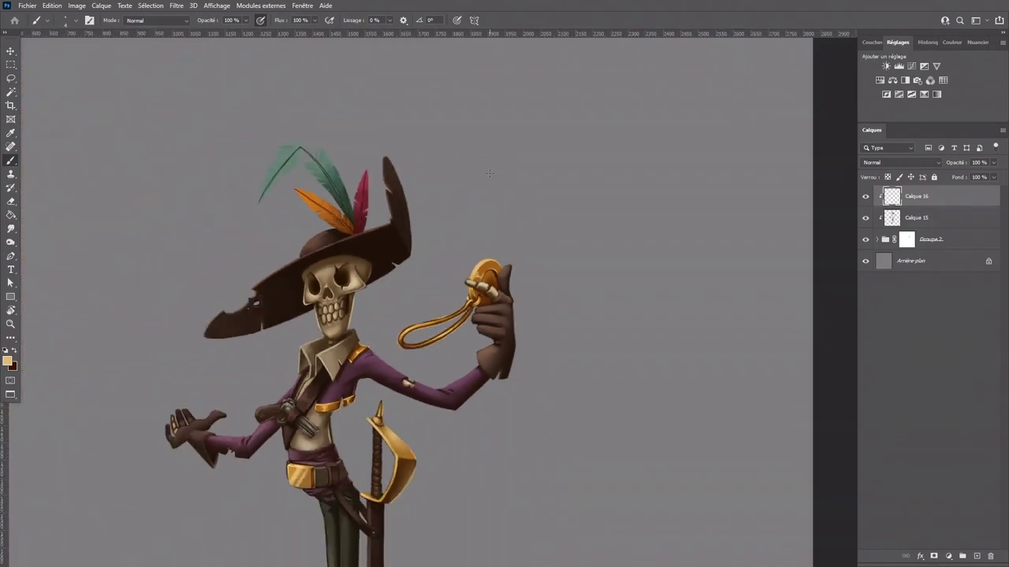
scroll(415, 311, up, 2)
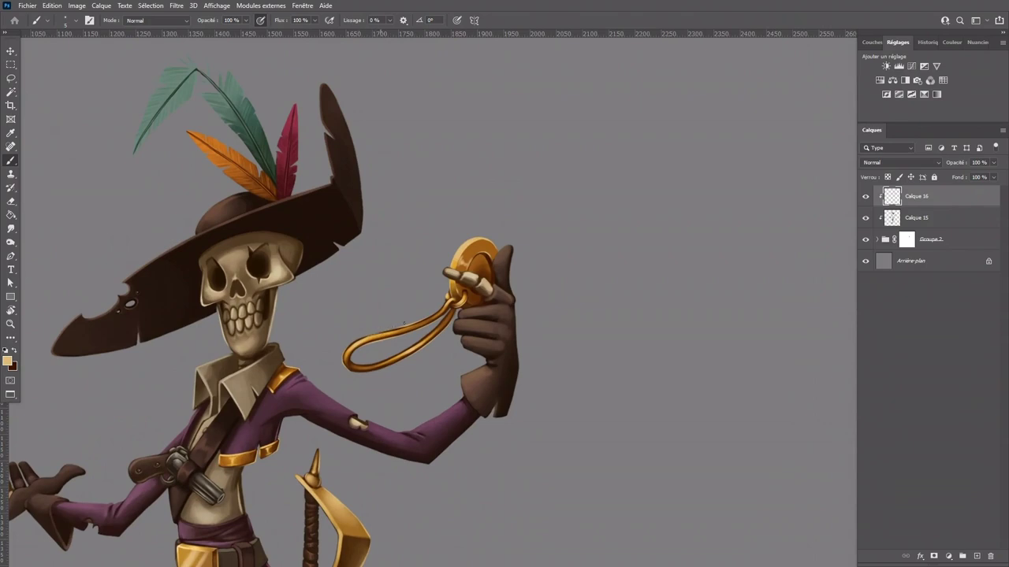
Step: Repaint the bare finger bones of the open hand with sampled bone and dark brown colours
scroll(445, 290, down, 3)
drag(551, 457, 600, 394)
scroll(543, 359, up, 4)
drag(126, 362, 518, 386)
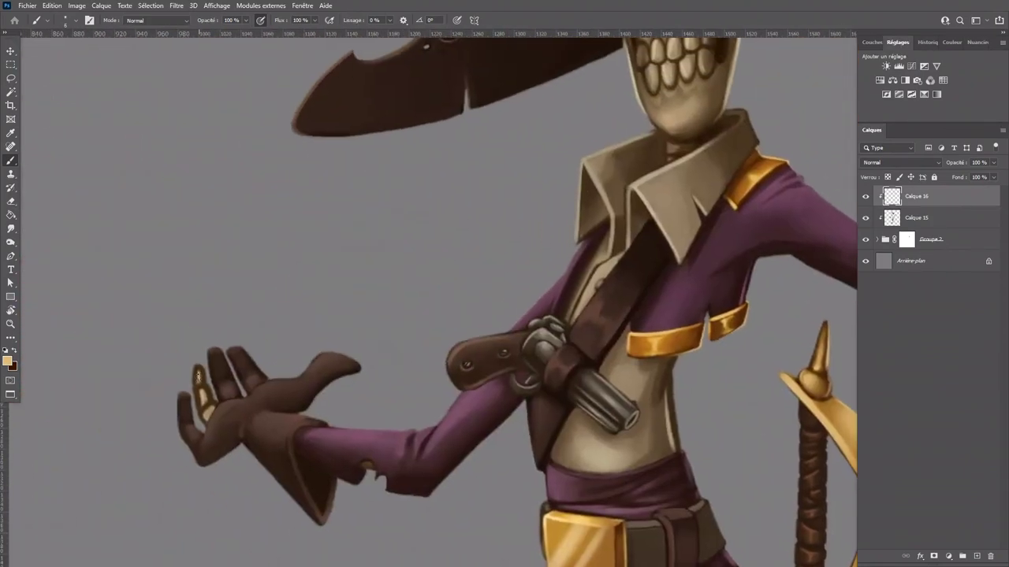
alt+click(205, 416)
drag(198, 369, 211, 416)
alt+click(195, 413)
drag(198, 367, 202, 381)
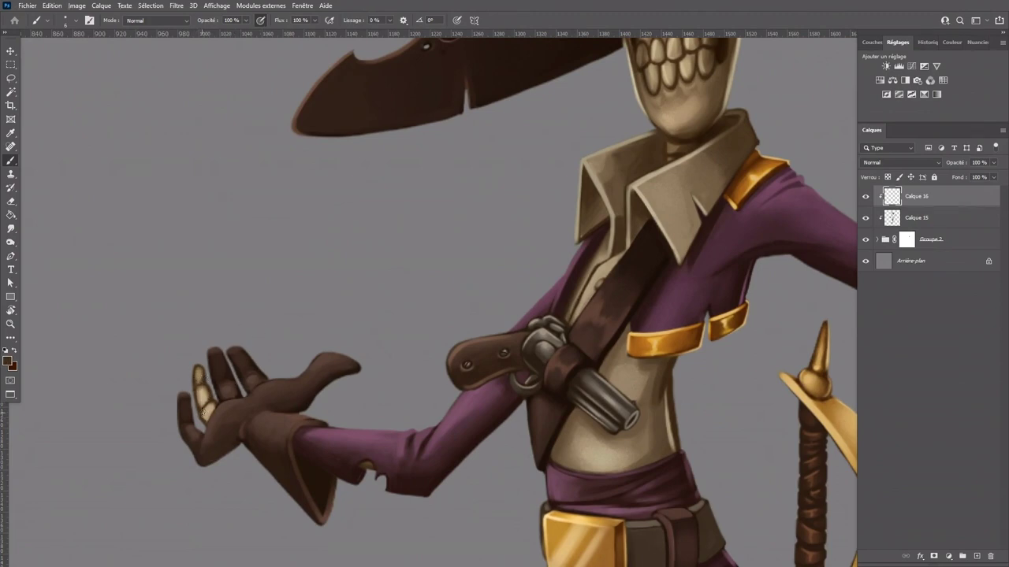
drag(213, 401, 204, 403)
Step: Refine the silhouette around the open hand's fingers on the Groupe 2 mask with a fine brush
key(bracketleft)
key(ctrl+minus)
key(ctrl+minus)
key(ctrl+minus)
key(ctrl+plus)
key(ctrl+plus)
click(906, 238)
key(ctrl+plus)
drag(87, 415, 204, 349)
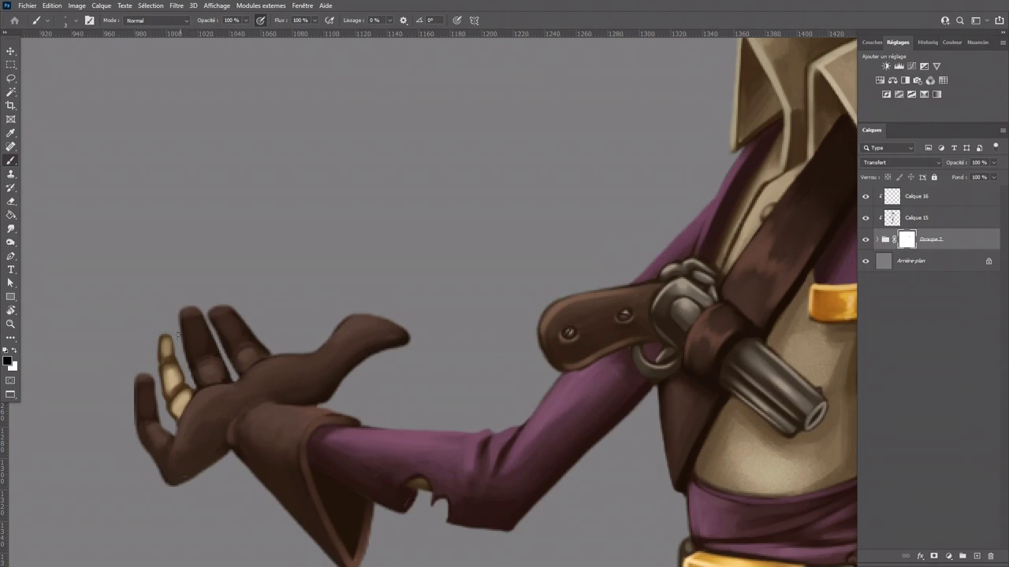
key(x)
Step: On Calque 16, paint fine dark creases and lighter brown edges on the open hand's glove, fingers and cuff
click(893, 203)
alt+click(224, 446)
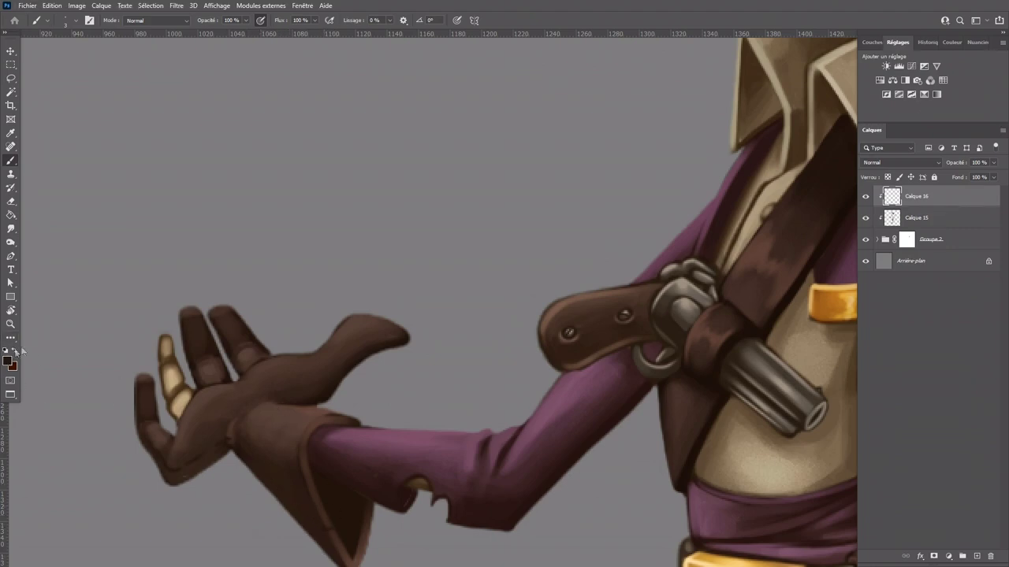
alt+click(284, 437)
key(ctrl+minus)
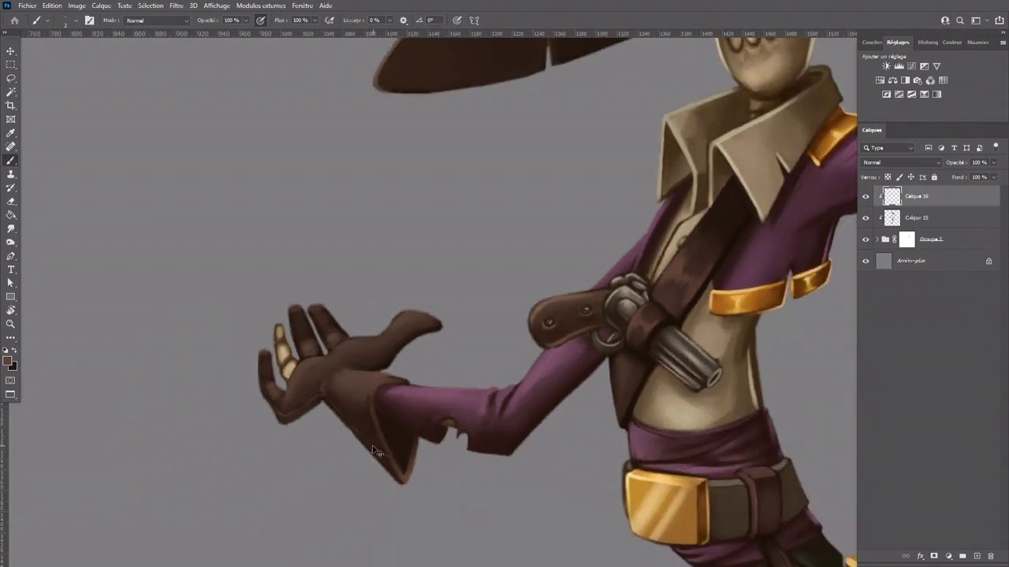
key(ctrl+plus)
click(14, 351)
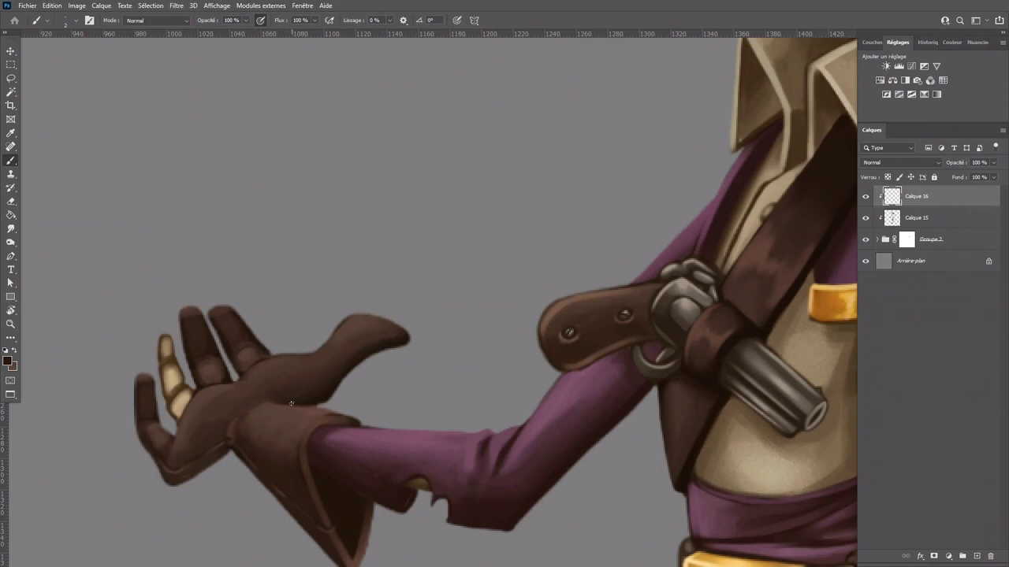
key(x)
drag(293, 399, 323, 391)
key(x)
key(x)
drag(215, 320, 231, 354)
key(ctrl+minus)
Step: Add fine dark and light brown edge shading to the thumb and index finger of the raised glove
drag(783, 382, 273, 507)
drag(740, 335, 381, 523)
key(x)
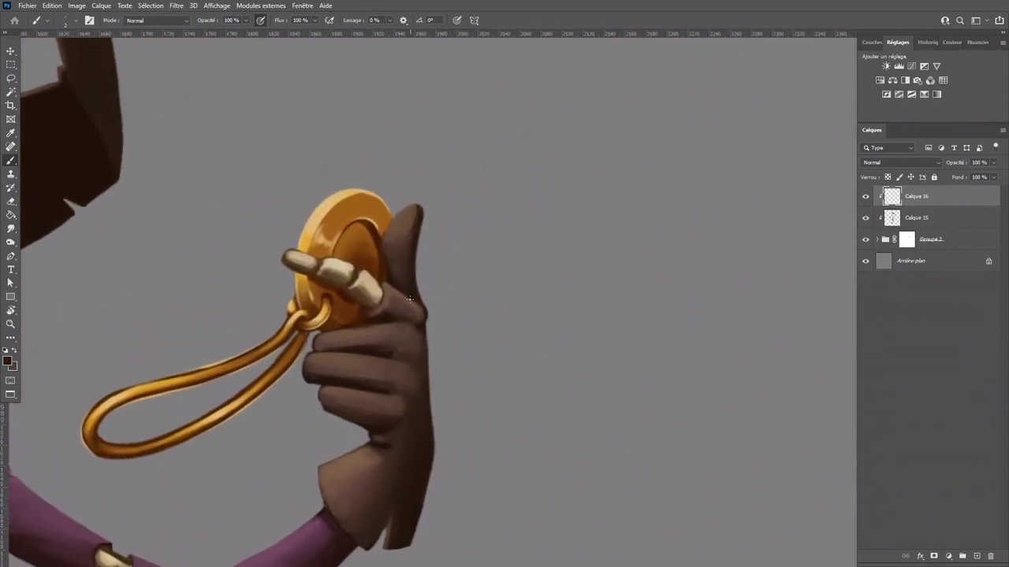
key(x)
key(ctrl+minus)
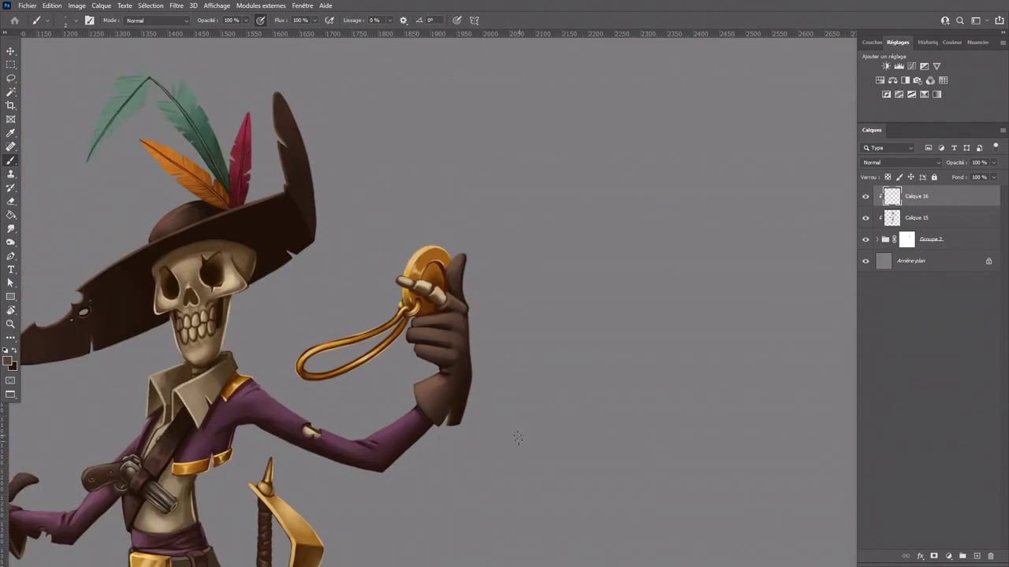
key(ctrl+plus)
key(x)
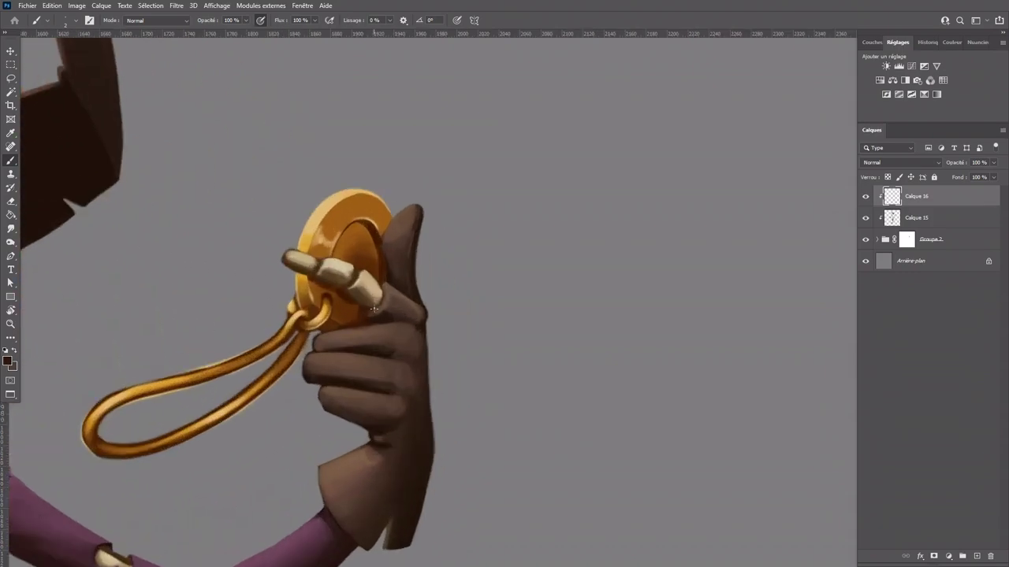
drag(376, 317, 399, 327)
key(x)
key(ctrl+minus)
key(ctrl+plus)
Step: Retouch the finger bone nearest the raised glove with sampled bone highlight and shadow colours
alt+click(375, 280)
drag(369, 274, 379, 289)
alt+click(360, 299)
key(ctrl+minus)
key(ctrl+minus)
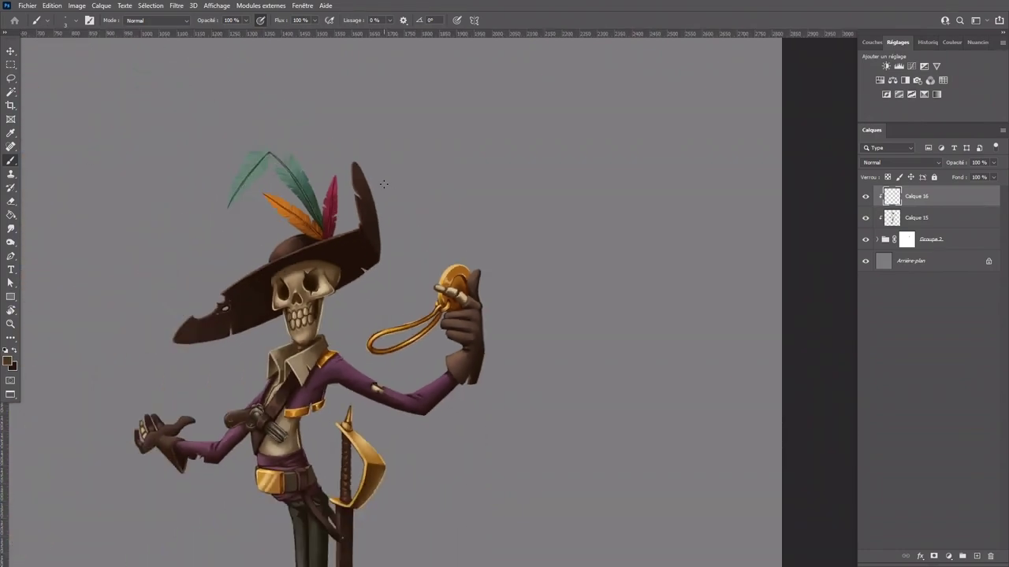
Step: Deepen the shadows in the skull's nose cavity and around its teeth with a sampled dark brown
key(ctrl+minus)
mouse_move(504, 446)
mouse_down()
mouse_move(525, 352)
mouse_move(515, 451)
mouse_up()
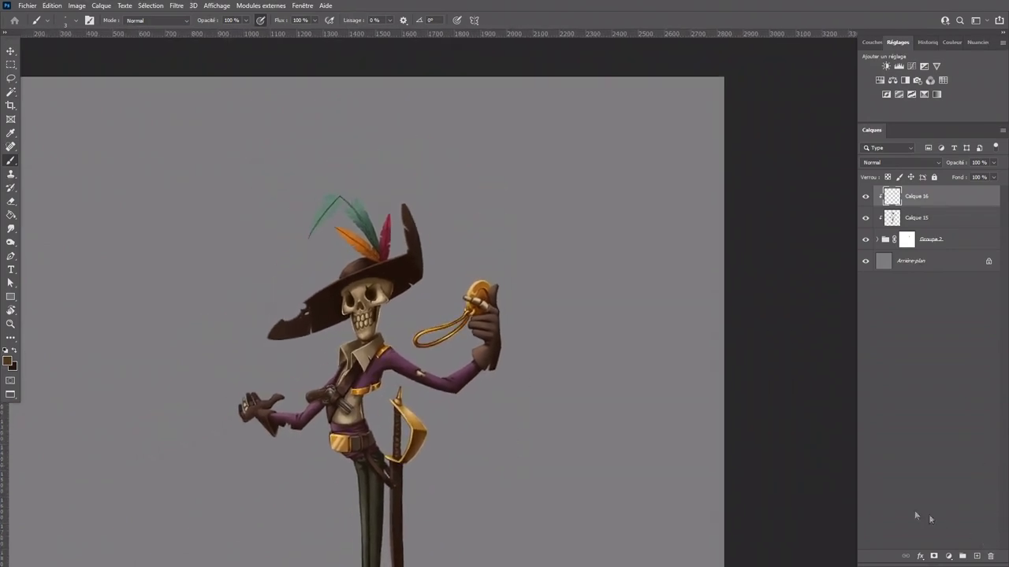
key(ctrl+minus)
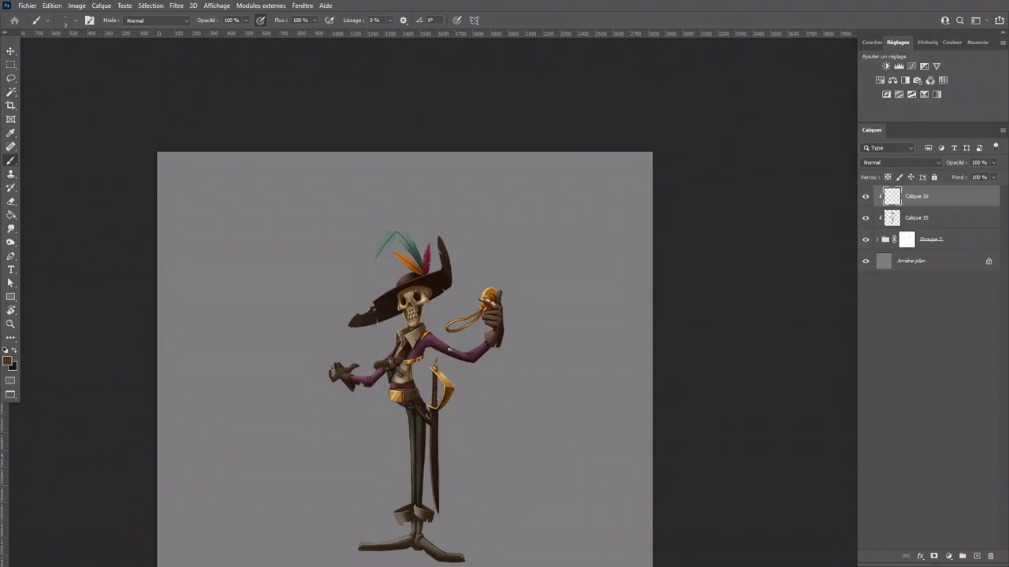
key(ctrl+plus)
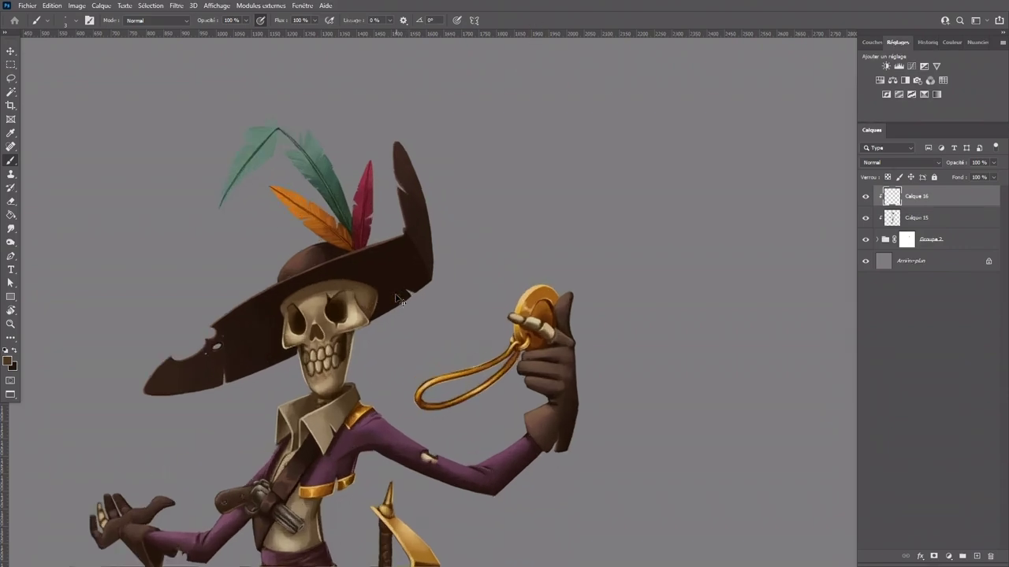
key(ctrl+plus)
key(ctrl+plus)
drag(212, 370, 411, 342)
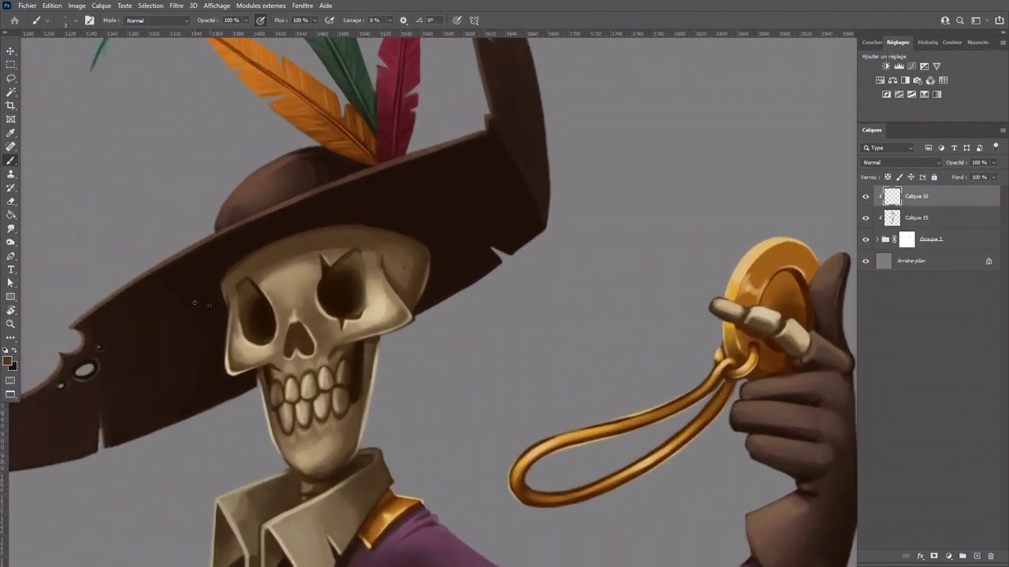
alt+click(330, 323)
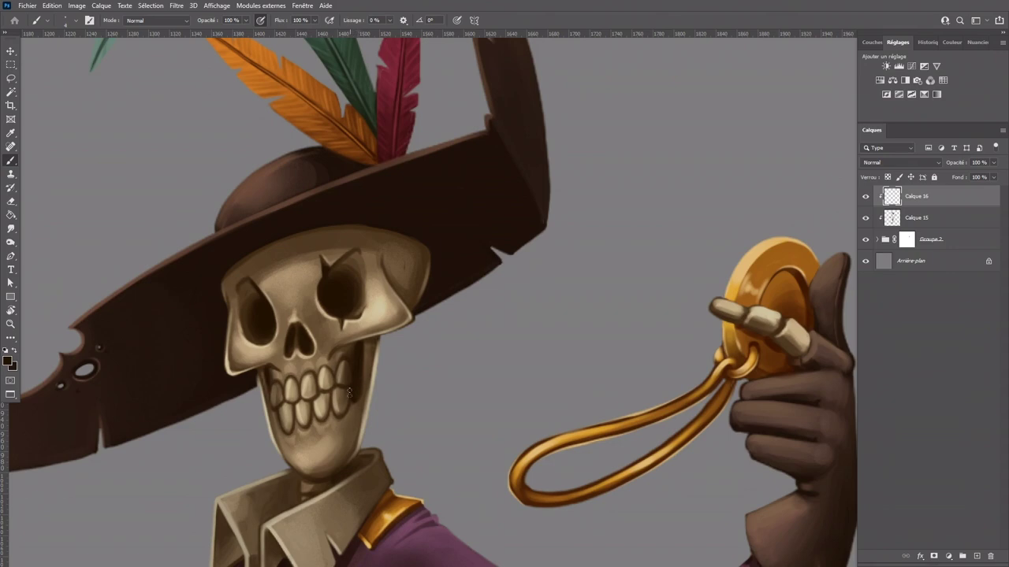
alt+click(565, 441)
key(bracketright)
key(bracketright)
drag(322, 380, 336, 375)
alt+click(525, 526)
mouse_move(321, 387)
mouse_down()
mouse_move(323, 371)
mouse_move(325, 382)
mouse_up()
key(ctrl+z)
key(ctrl+z)
key(ctrl+z)
key(ctrl+z)
key(ctrl+z)
Step: Paint one of the skull's upper teeth as a shiny gold tooth, using gold tones sampled from the cord
key([)
drag(322, 386, 324, 375)
alt+click(622, 426)
drag(325, 374, 325, 381)
alt+click(525, 505)
drag(323, 368, 334, 381)
alt+click(548, 472)
drag(321, 383, 330, 370)
drag(324, 378, 324, 383)
key(ctrl+minus)
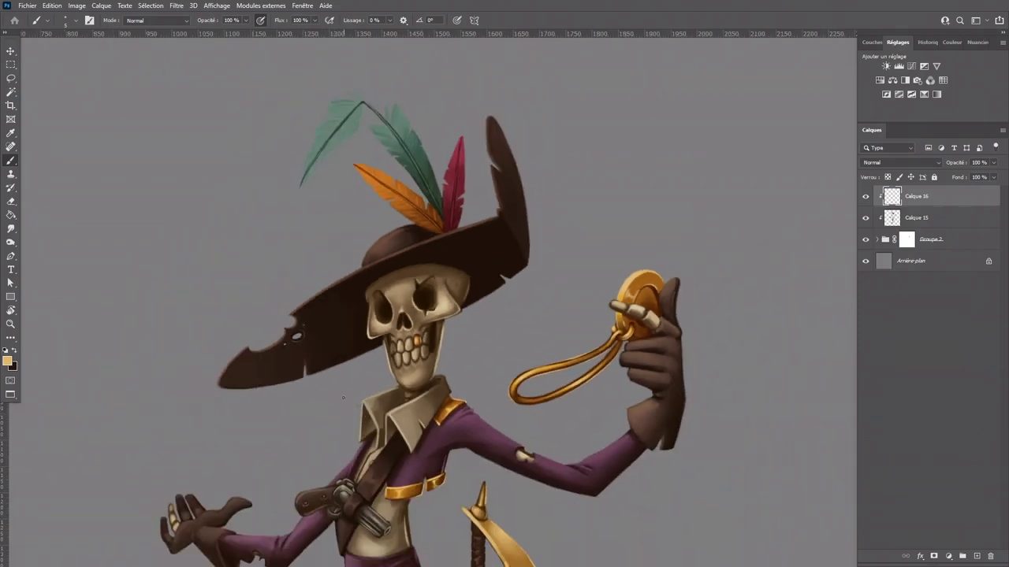
scroll(342, 395, up, 5)
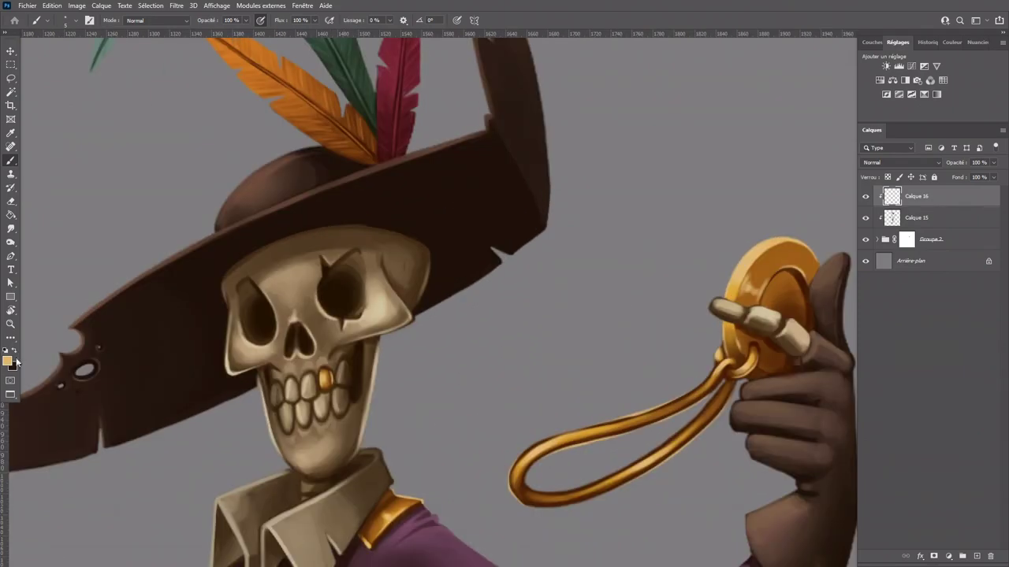
Step: Reset the default colours and paint a soft dark shadow on the skull's forehead beneath the hat brim
click(6, 350)
key(ctrl+minus)
key(ctrl+minus)
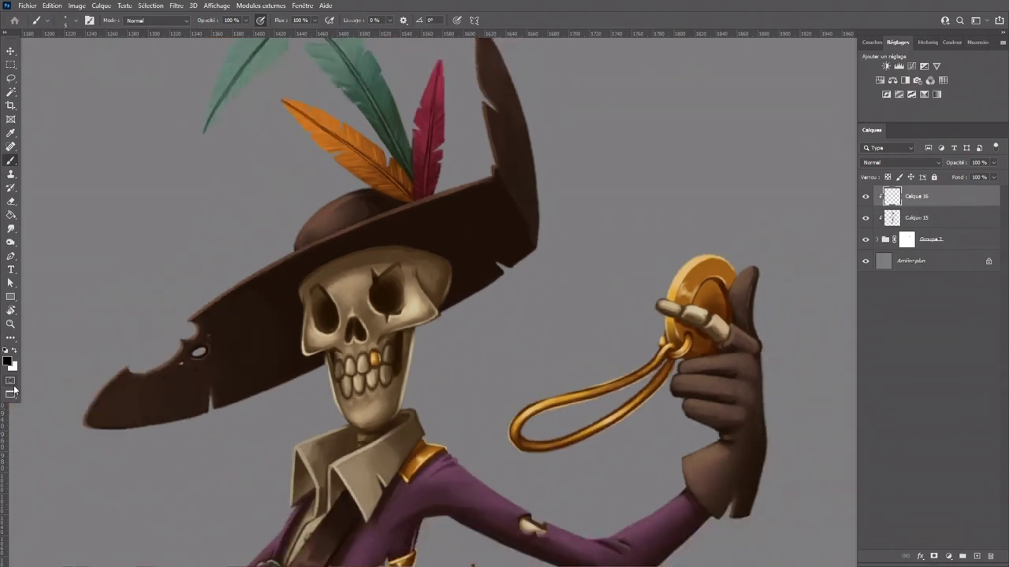
drag(475, 336, 380, 423)
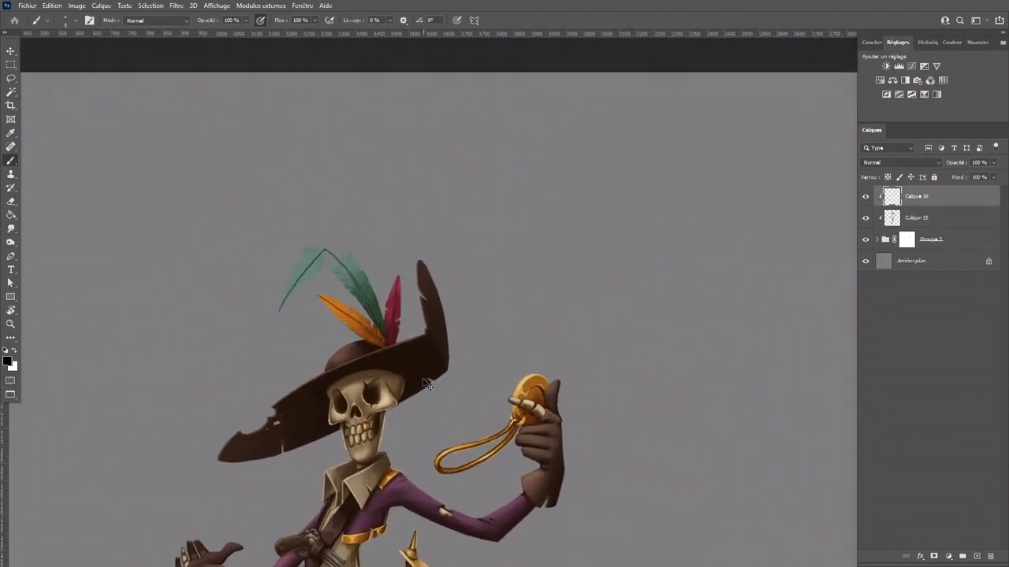
key(ctrl+plus)
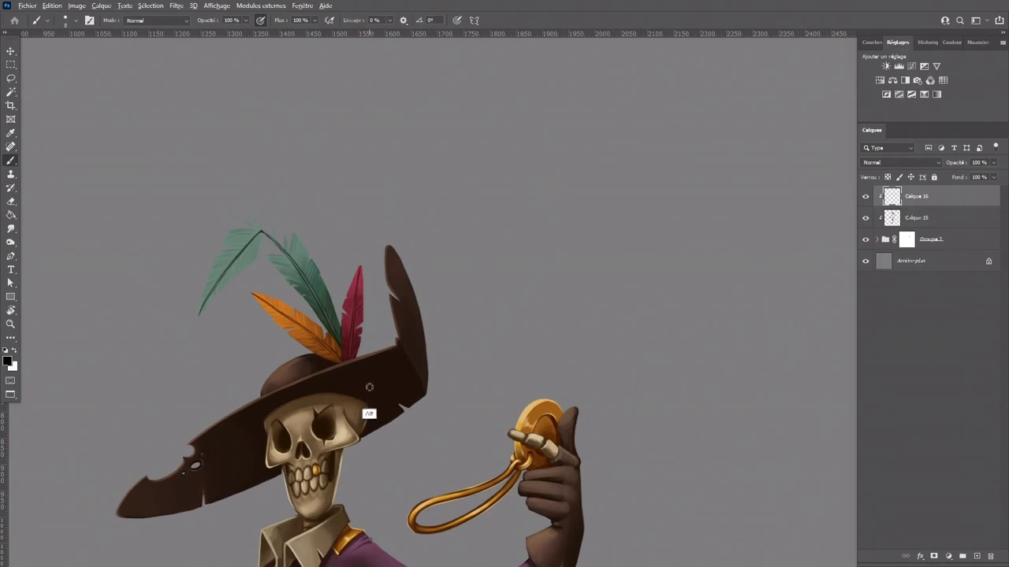
key(bracketright)
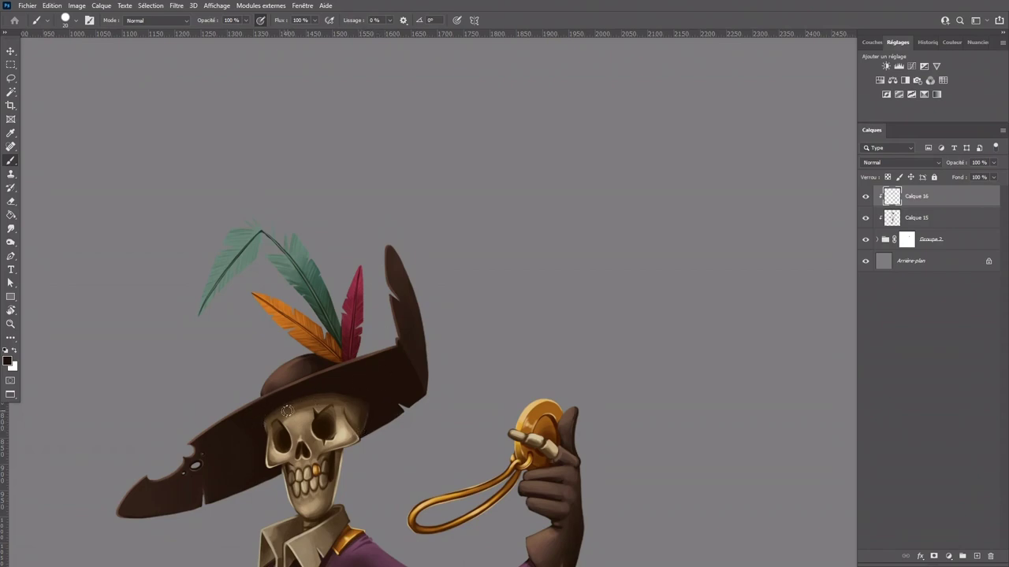
Step: Merge Calque 16 into Calque 15 and smudge the forehead shadow beneath the hat brim at 5% strength
key(g)
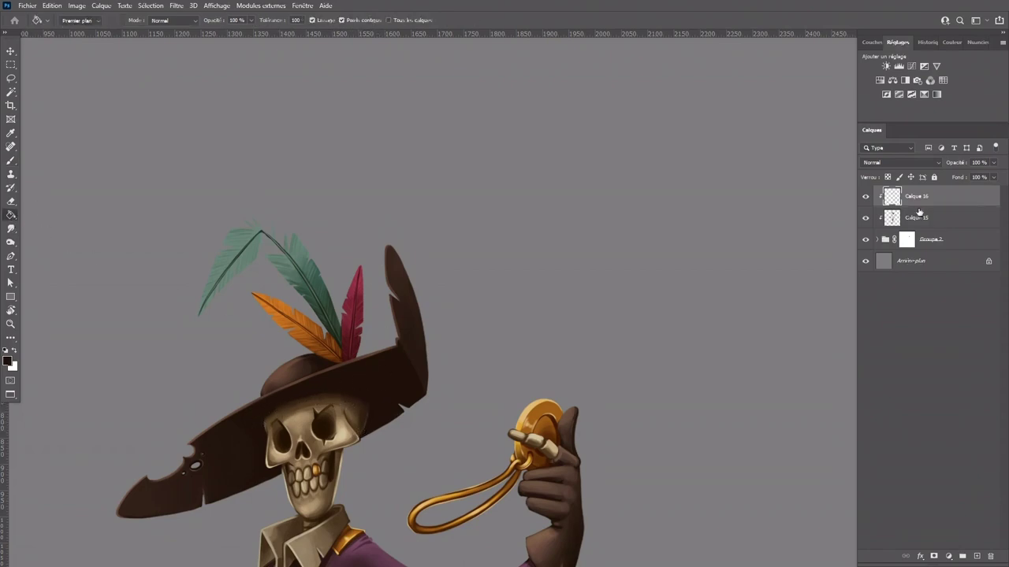
key(ctrl+e)
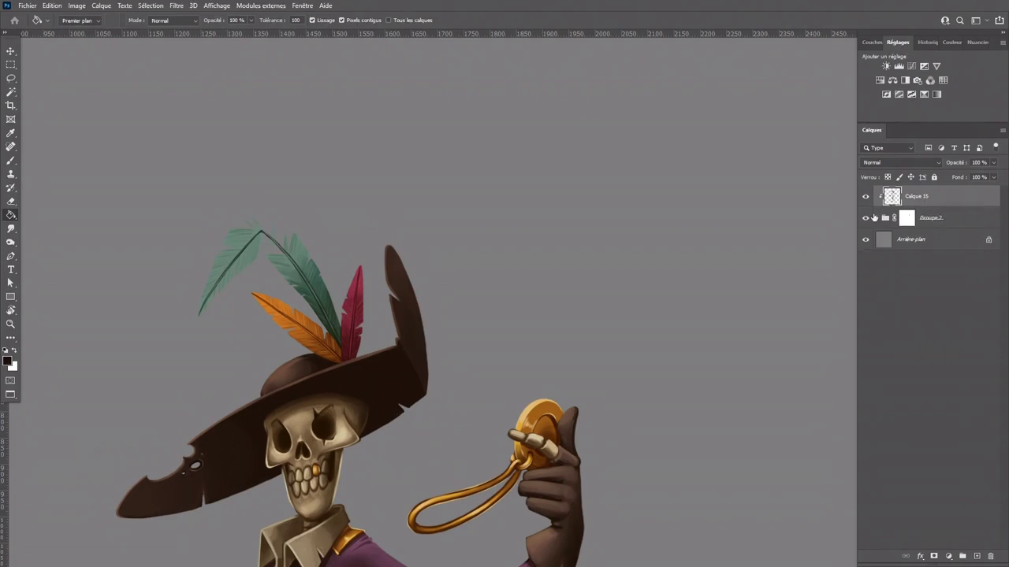
click(11, 229)
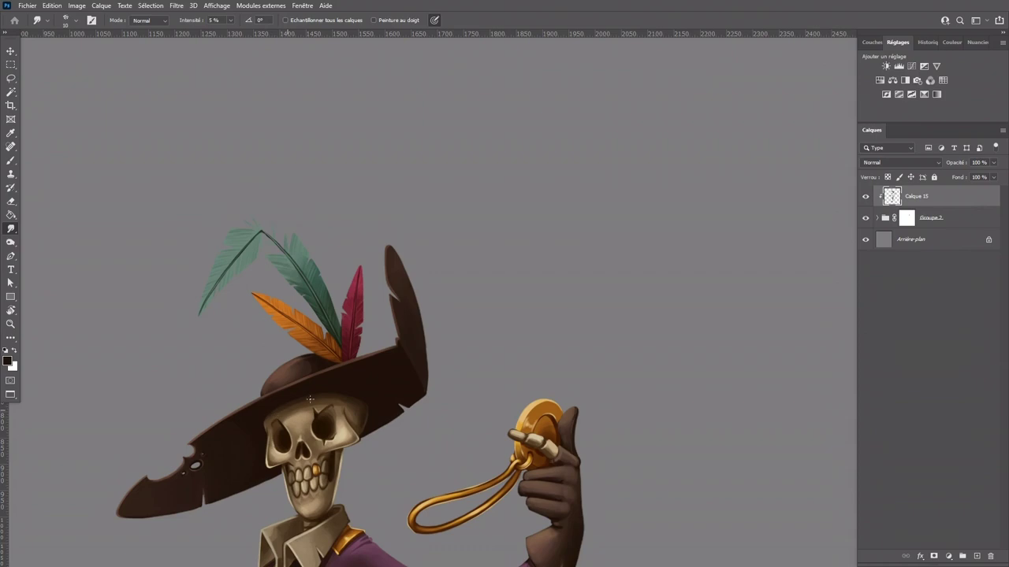
key(bracketright)
key(bracketright)
key(bracketright)
key(b)
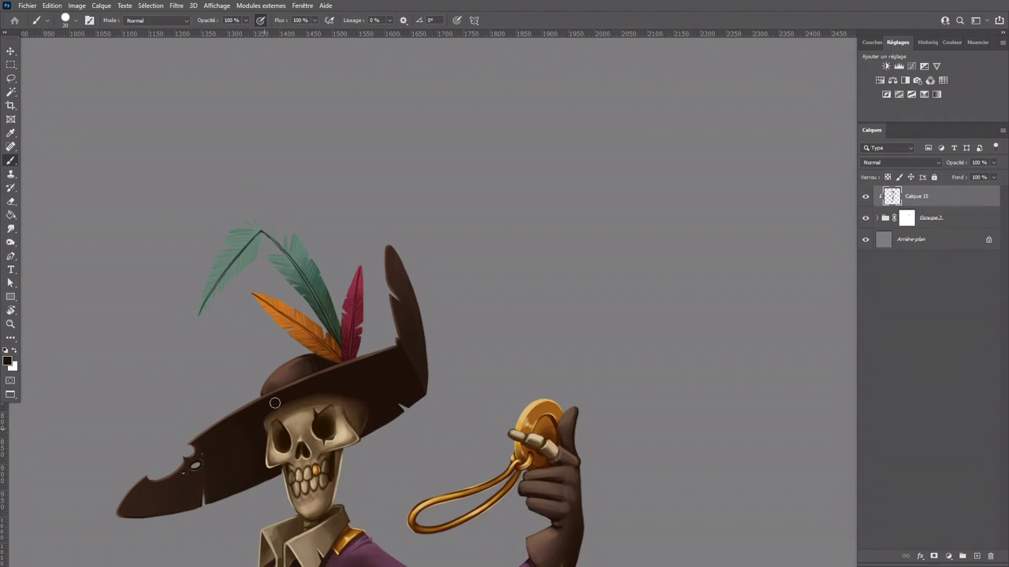
click(11, 229)
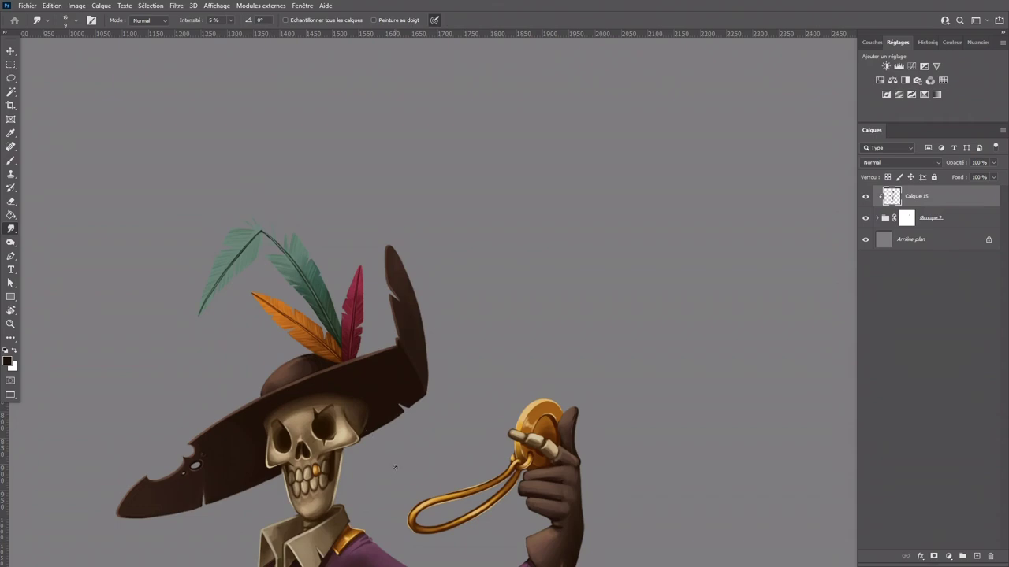
Step: Paint a sampled shadow tone on the skeleton's bare torso just beneath the jacket's gold trim
mouse_move(417, 506)
mouse_down()
mouse_move(410, 289)
mouse_move(397, 258)
mouse_up()
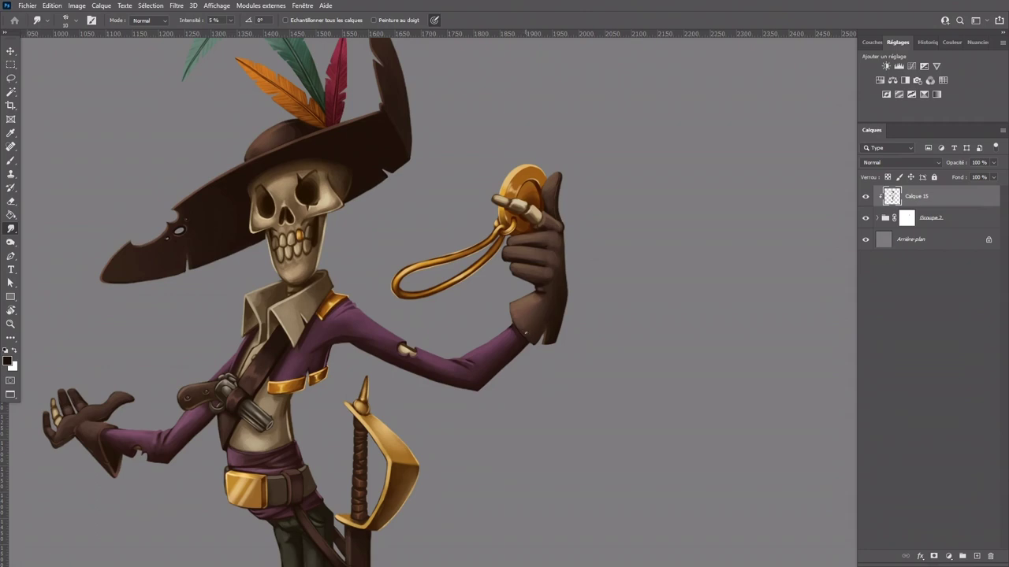
key(b)
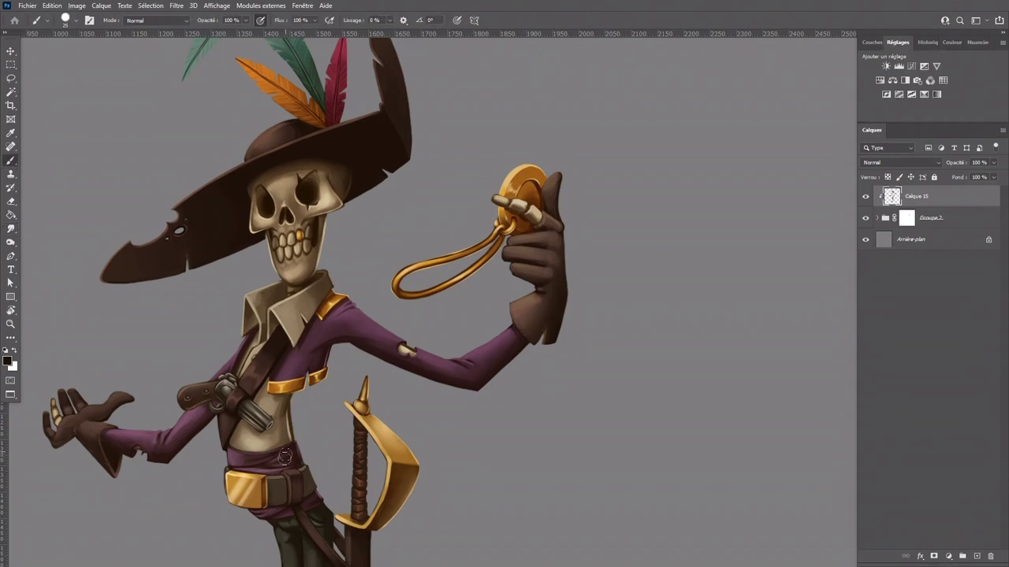
key(ctrl+plus)
drag(163, 468, 468, 364)
alt+click(365, 391)
key([)
key([)
key([)
key([)
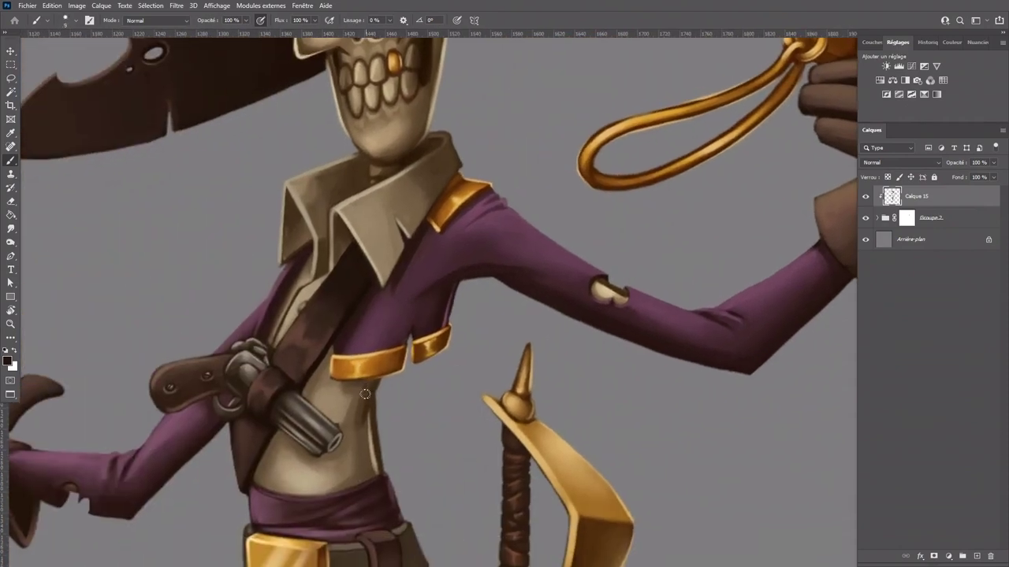
alt+click(360, 426)
drag(366, 391, 366, 448)
Step: Darken the outer edge of the bare torso down to the purple sash with sampled brown tones
alt+click(359, 471)
drag(370, 410, 374, 466)
drag(370, 413, 376, 465)
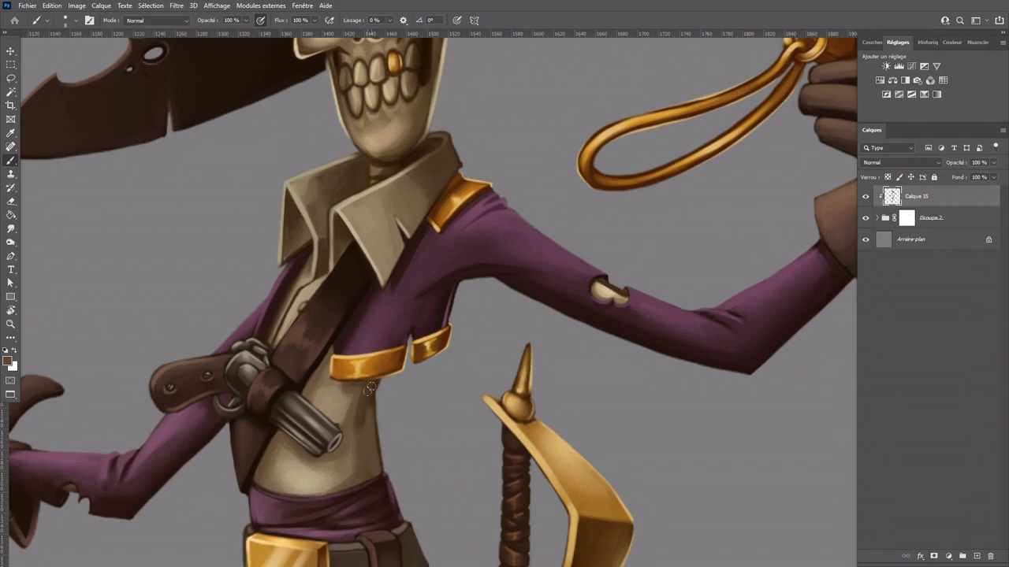
alt+click(375, 383)
drag(372, 403, 381, 469)
Step: Soften the torso shading beside the pistol barrel by blending in tones sampled from the surrounding bone colour
alt+click(357, 447)
alt+click(345, 434)
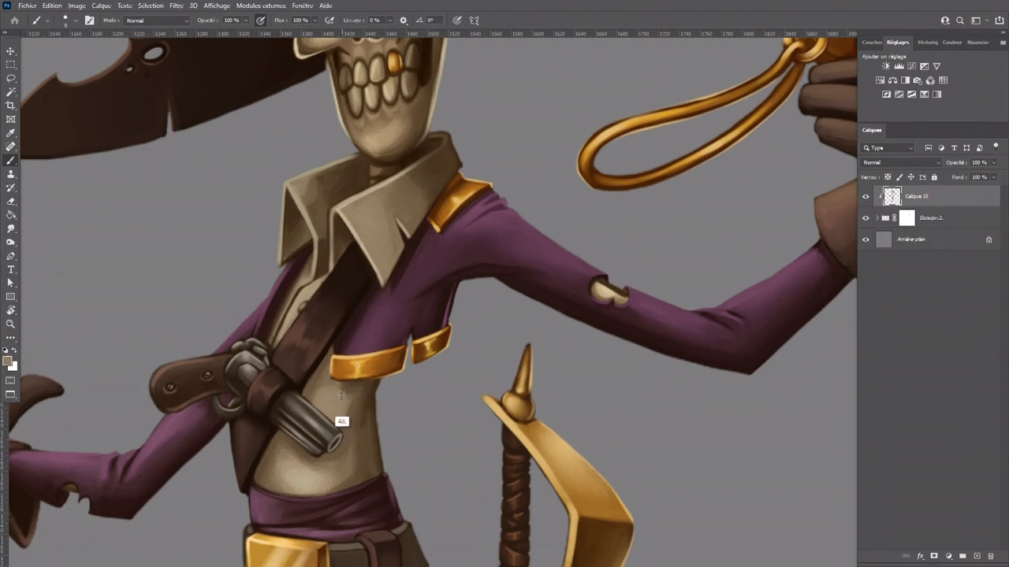
alt+click(344, 407)
alt+click(353, 414)
alt+click(335, 476)
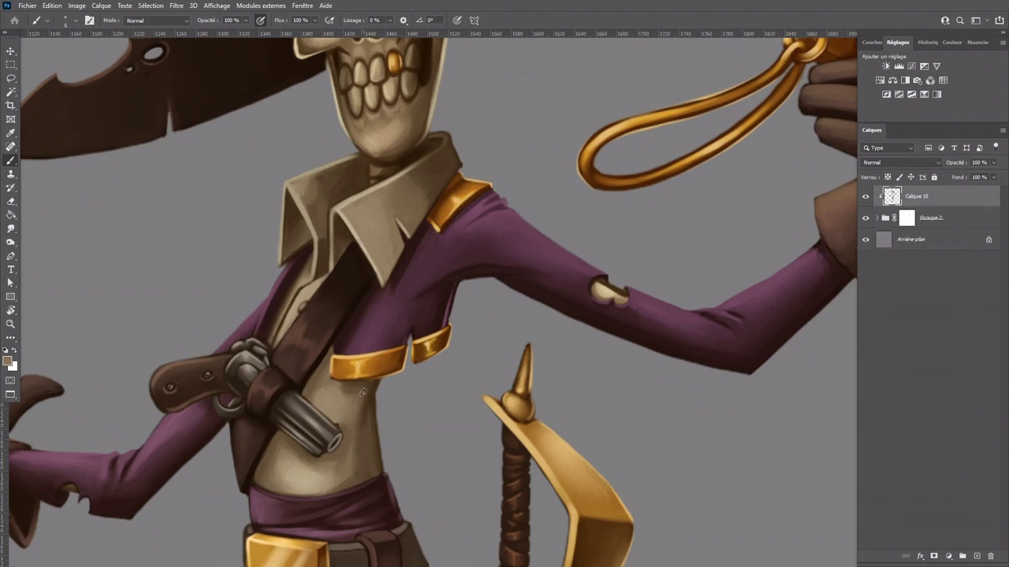
alt+click(367, 427)
key(alt)
alt+click(357, 416)
scroll(403, 344, down, 3)
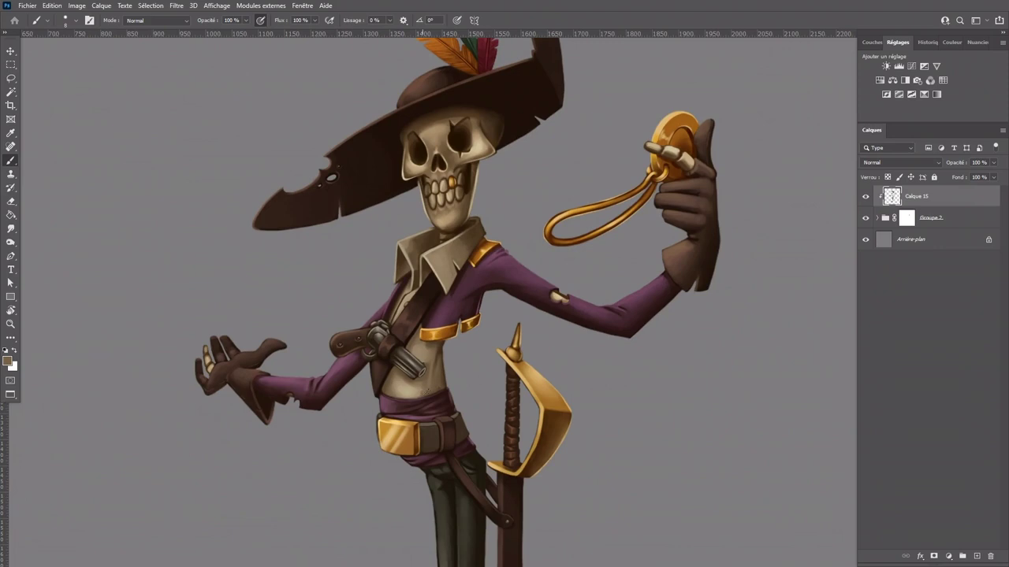
Step: Refine the torso's light and shadow around the pistol barrel and above the sash with sampled tones
alt+click(427, 361)
alt+click(438, 367)
alt+click(432, 362)
alt+click(393, 388)
alt+click(409, 390)
alt+click(416, 386)
key(r)
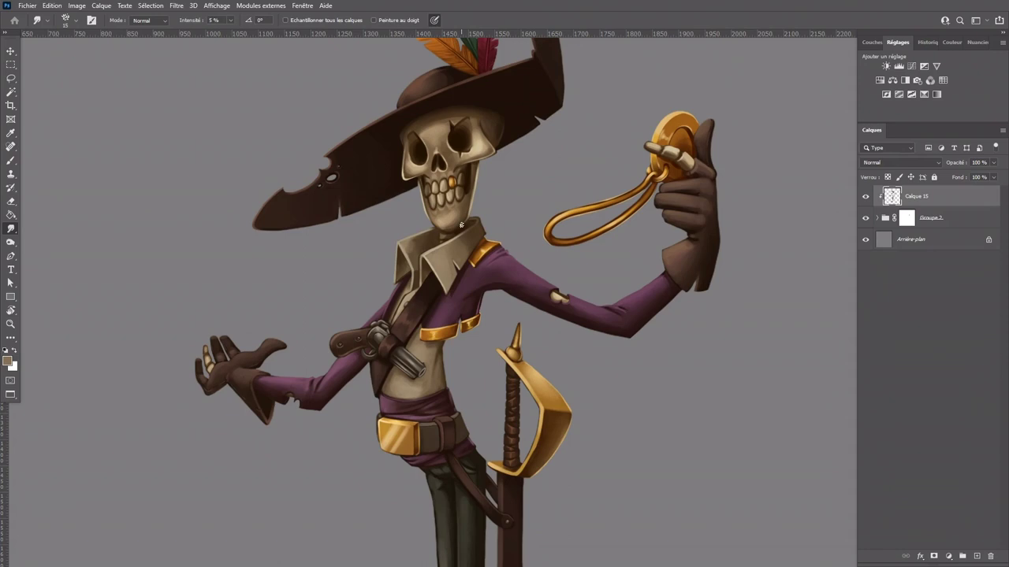
Step: Sample a tone from the trouser leg and touch up the trousers' shading with a slightly larger brush
key(ctrl+minus)
drag(622, 441, 561, 360)
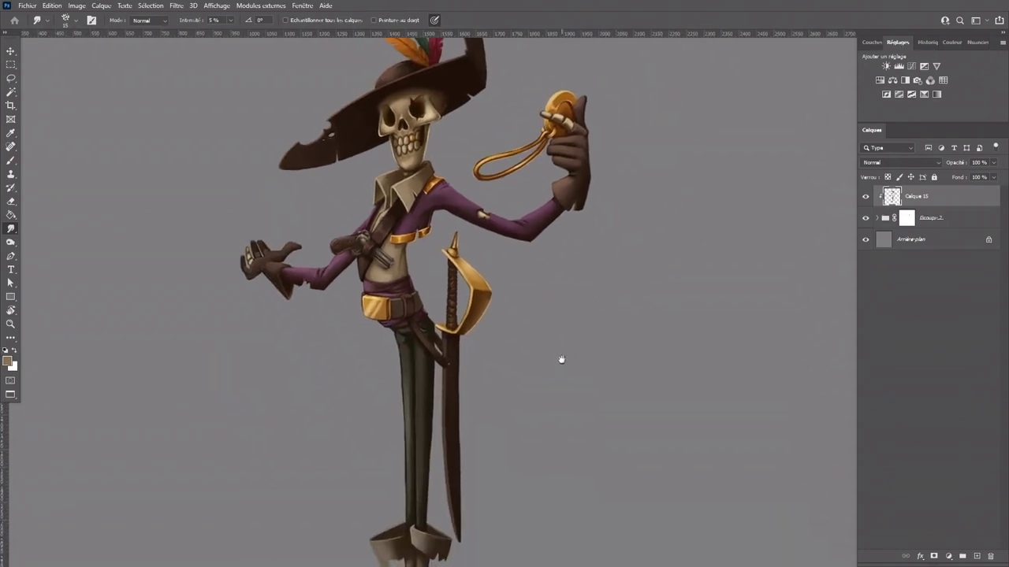
key(ctrl+minus)
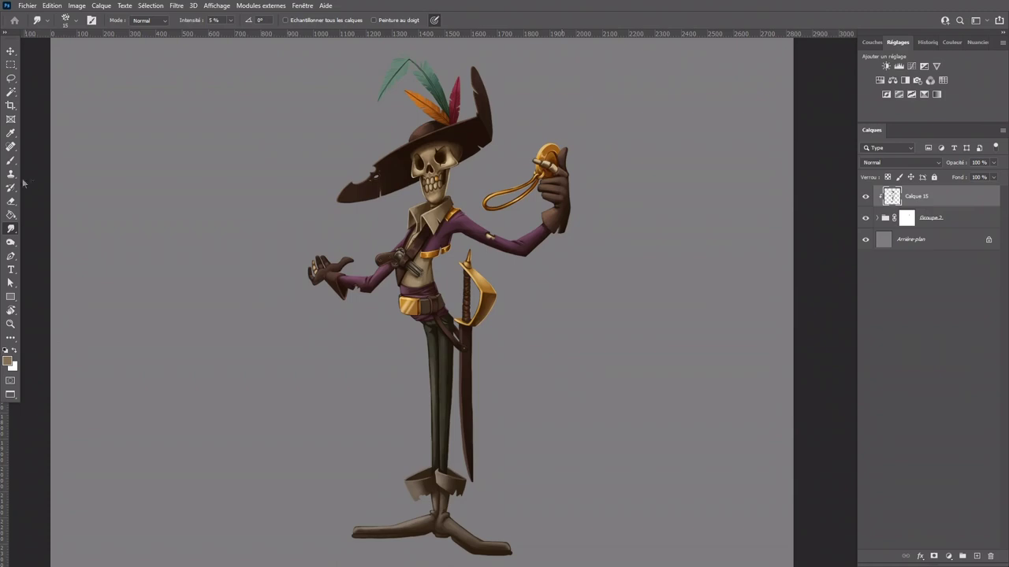
key(b)
alt+click(431, 413)
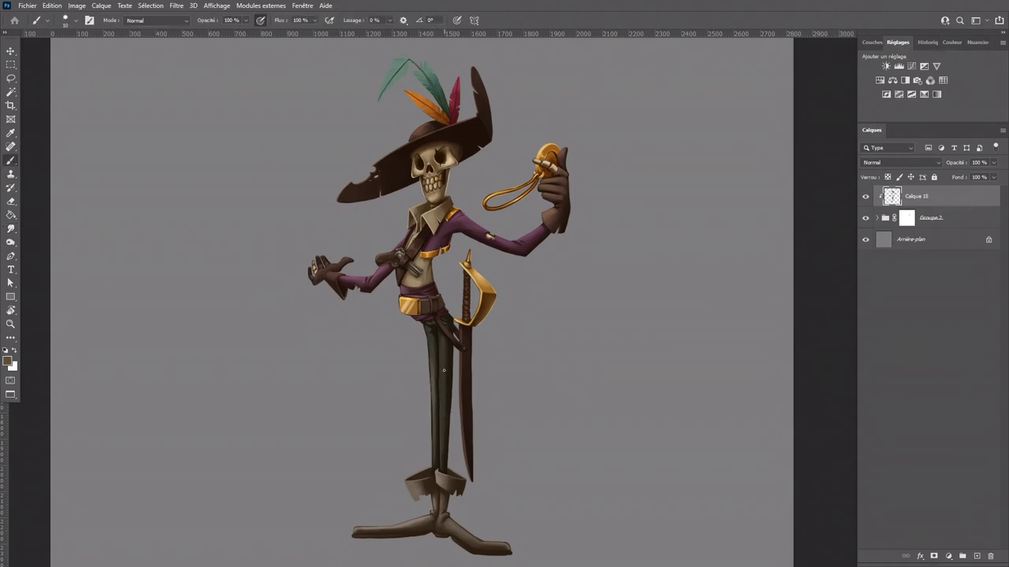
key(bracketright)
Step: Set the Smudge tool to a 15 px round brush at 45% strength and blend the shading on the green trousers
click(12, 230)
click(67, 20)
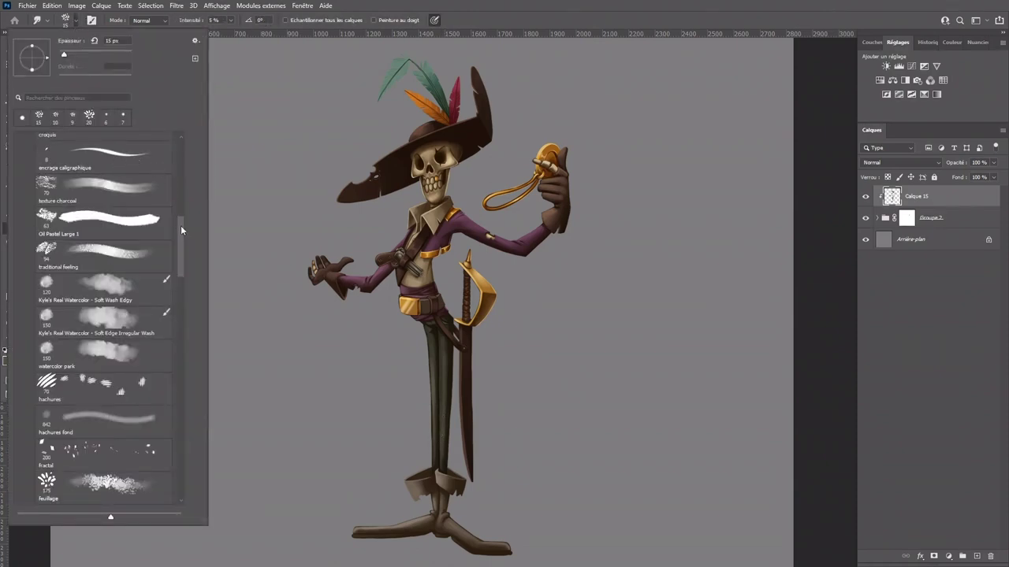
click(231, 20)
drag(231, 32, 249, 32)
click(444, 367)
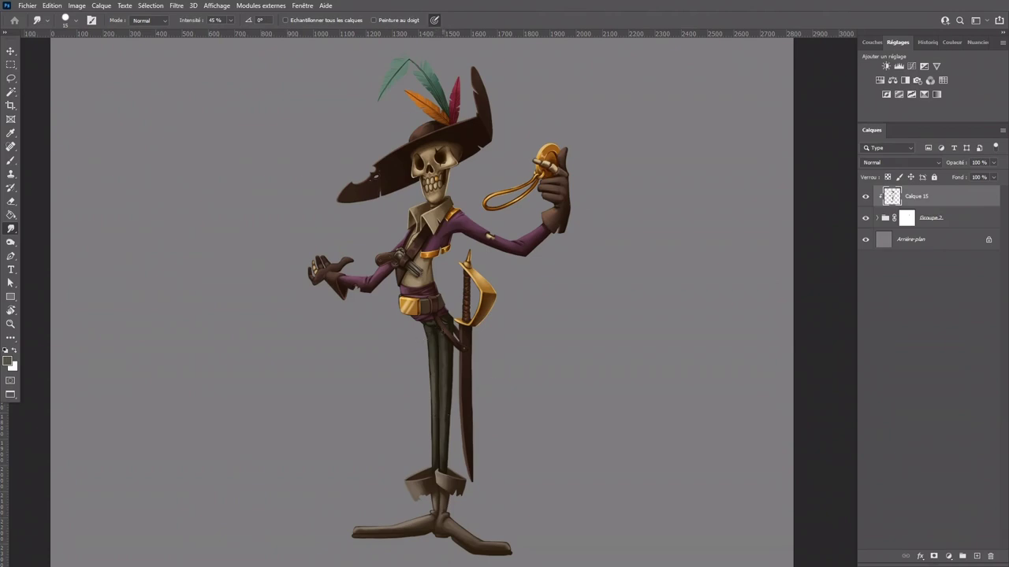
right_click(433, 336)
key(Escape)
scroll(468, 297, up, 2)
scroll(508, 308, down, 1)
drag(541, 443, 500, 363)
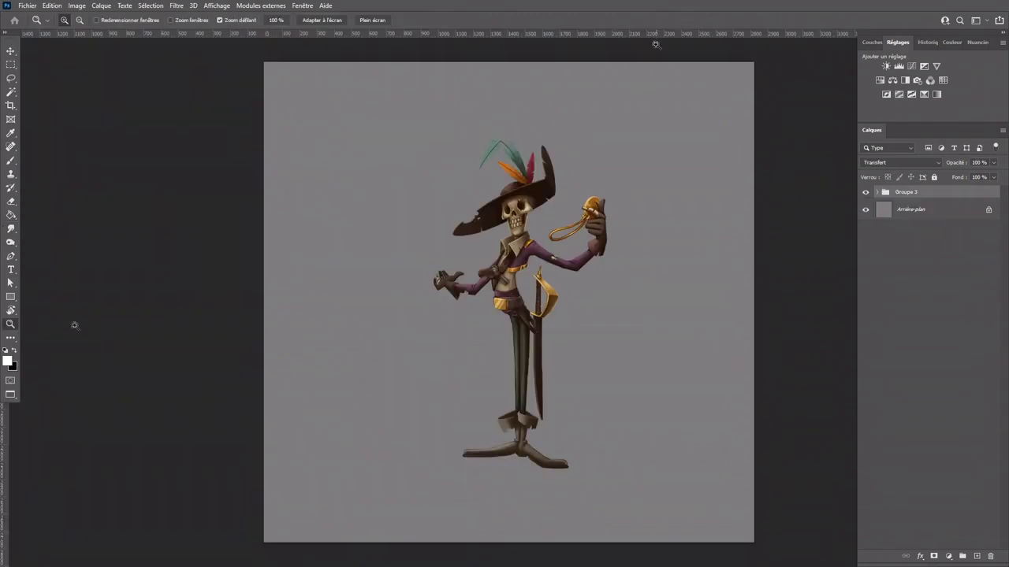
Step: Add a Brightness/Contrast adjustment clipped to Groupe 3, with brightness 30 and contrast 17
drag(535, 233, 508, 289)
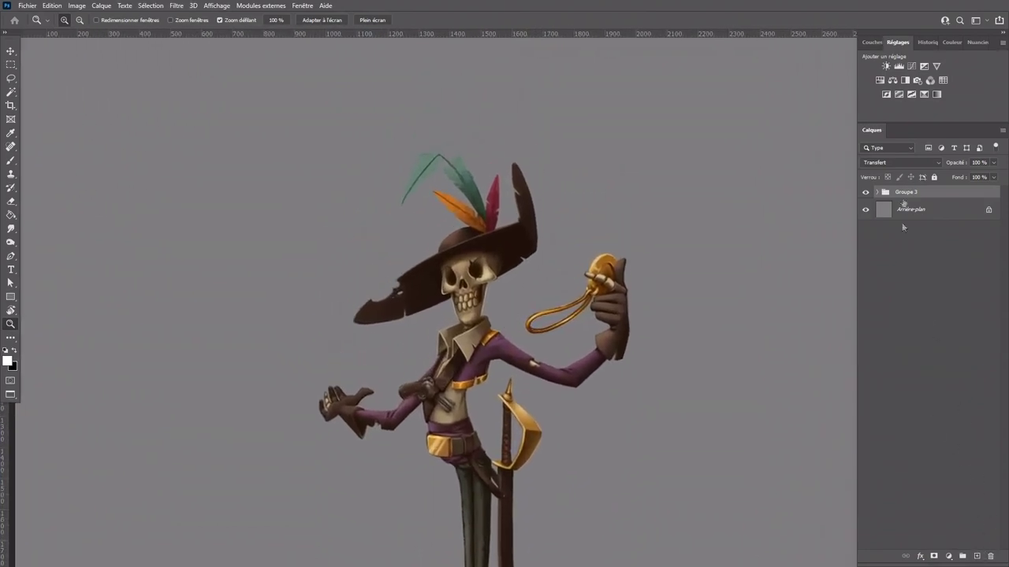
click(886, 67)
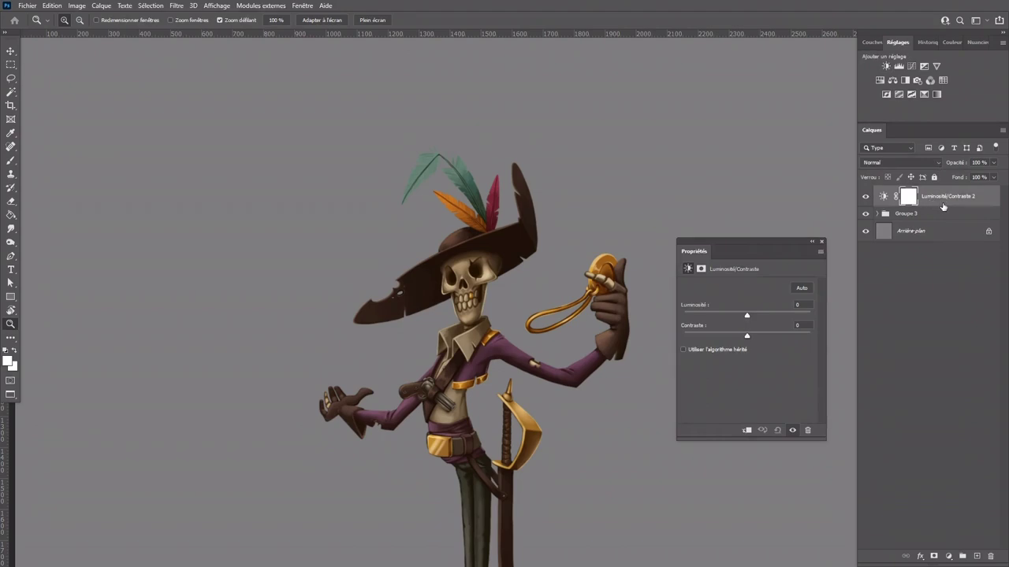
alt+click(946, 205)
drag(747, 314, 756, 315)
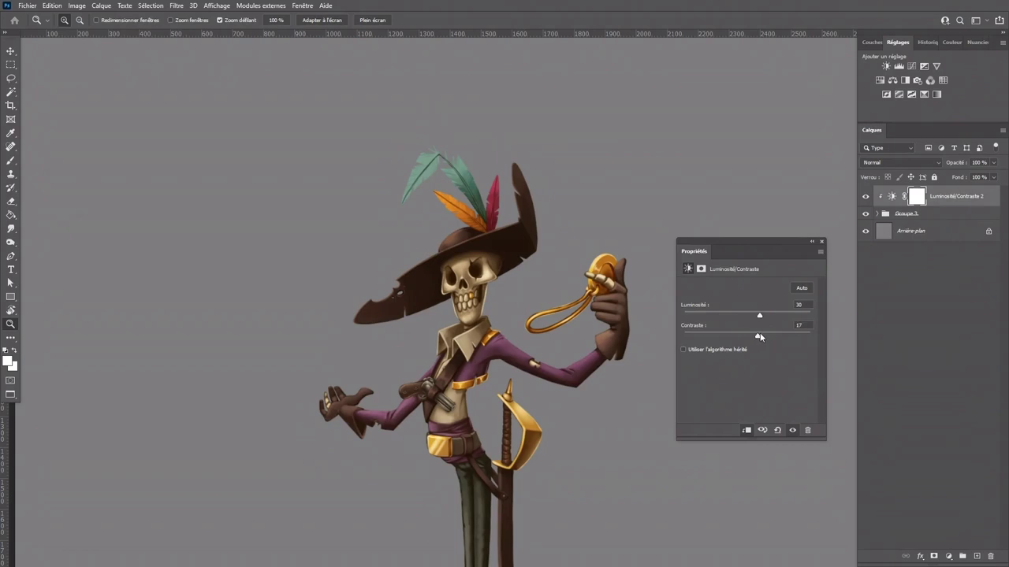
click(821, 241)
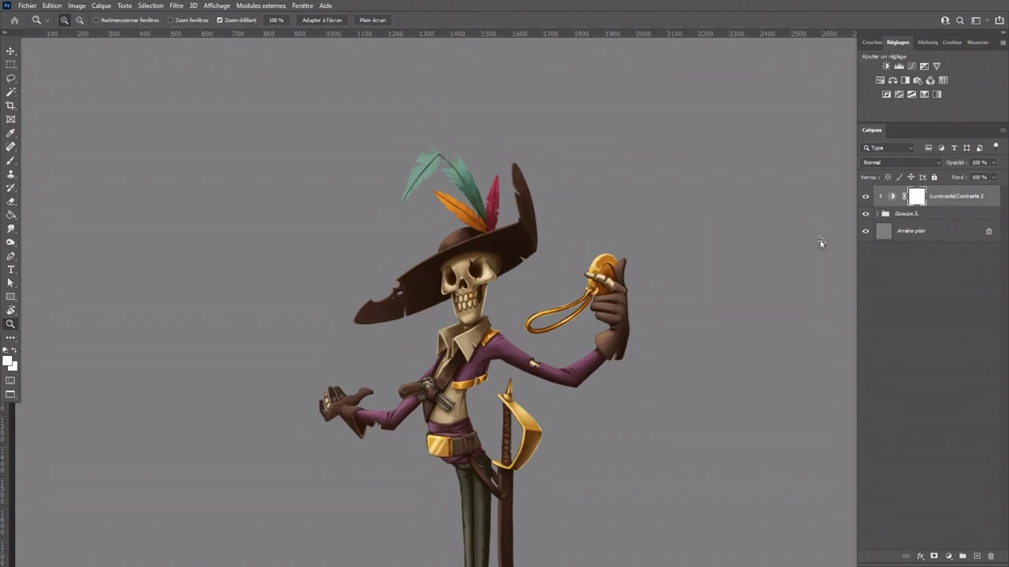
Step: Add a new layer clipped above the Brightness/Contrast adjustment and set its blend mode to Incrustation
click(8, 362)
click(996, 254)
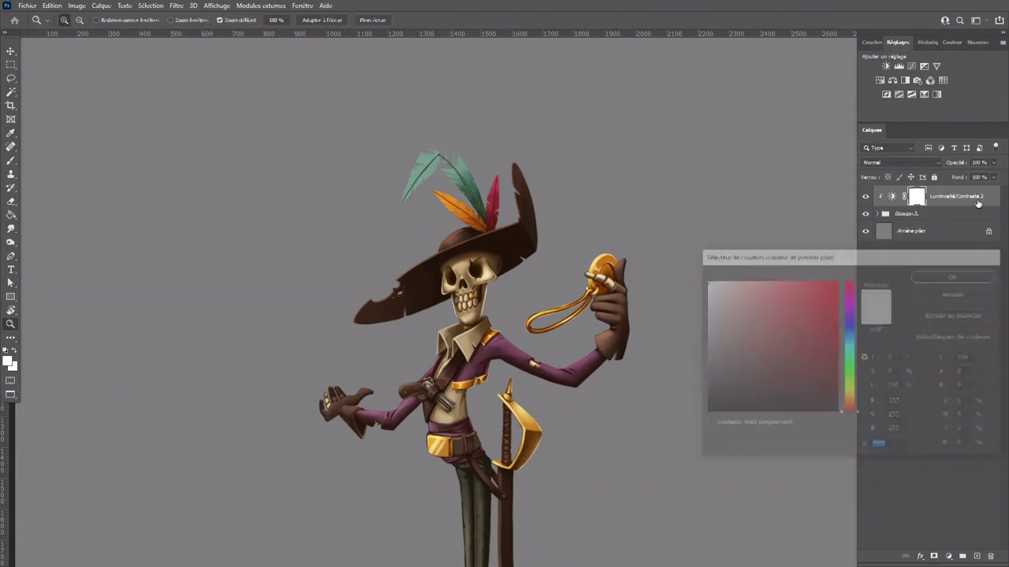
click(977, 558)
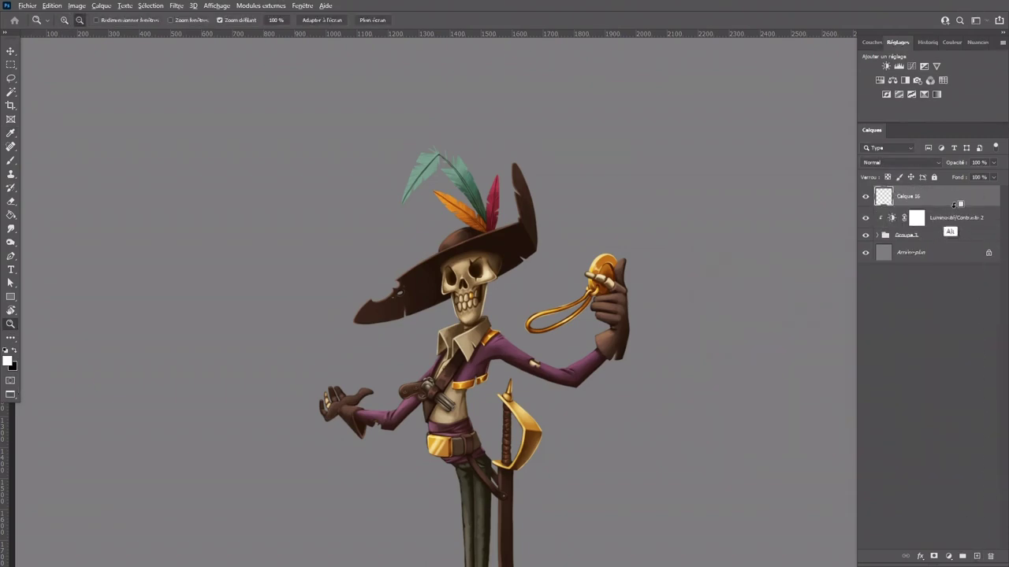
click(906, 160)
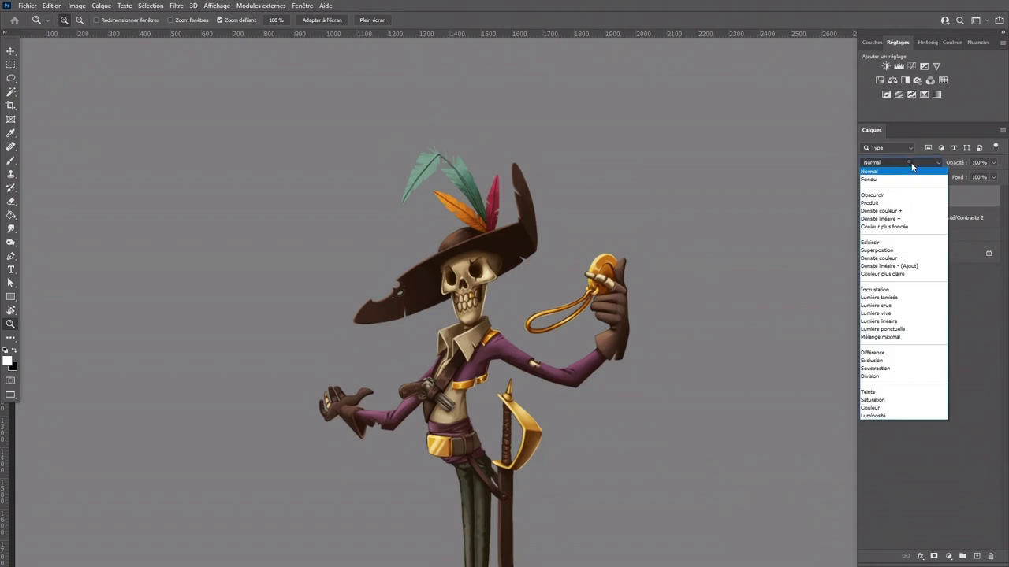
click(893, 284)
Step: Brighten the hat's warm-coloured feathers with a soft brush in an orange sampled from the orange feather
click(11, 160)
alt+click(469, 211)
click(66, 21)
click(129, 328)
click(636, 6)
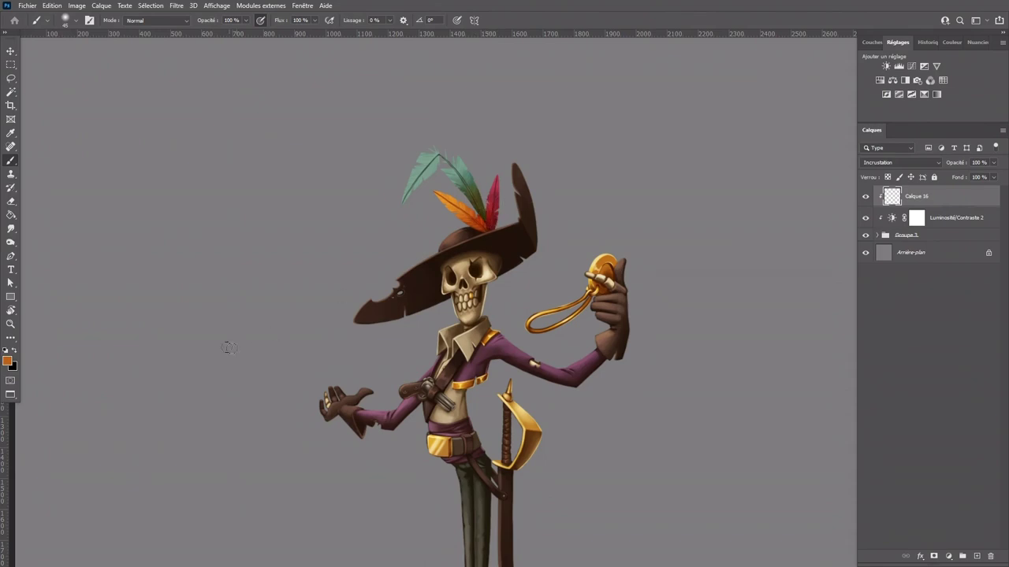
Step: Sample the green feather's colour and replace it with a more saturated green for tinting the feathers
alt+click(424, 188)
click(8, 361)
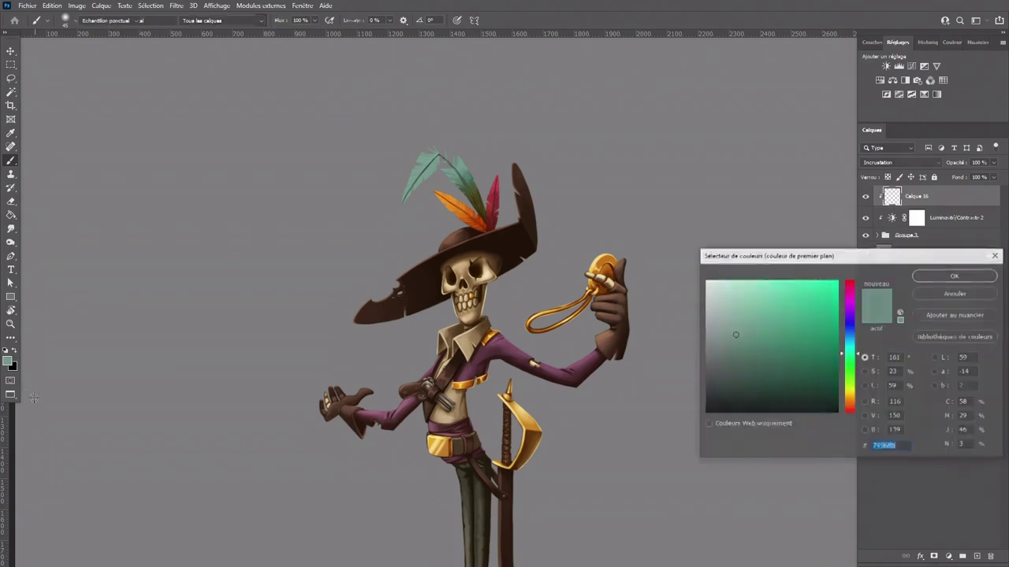
click(806, 339)
click(954, 288)
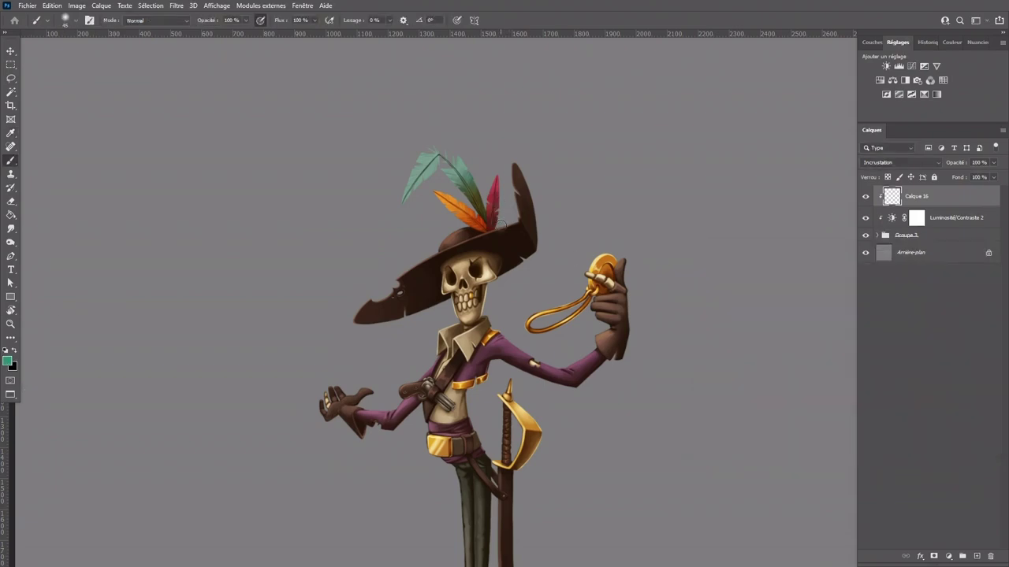
Step: Set the foreground colour to blue #226b8d and tint the base of the red feather
click(8, 361)
click(851, 340)
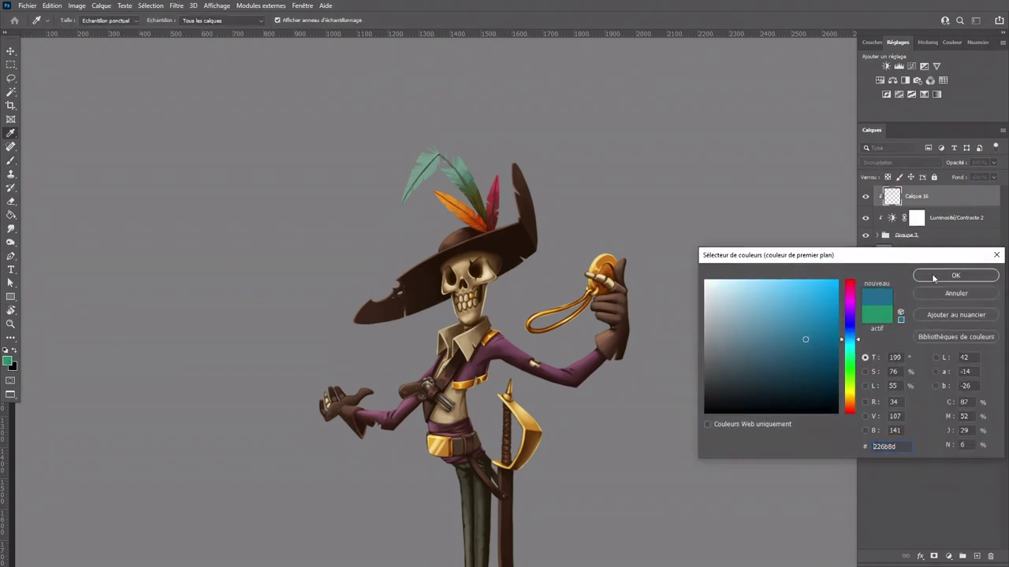
click(955, 275)
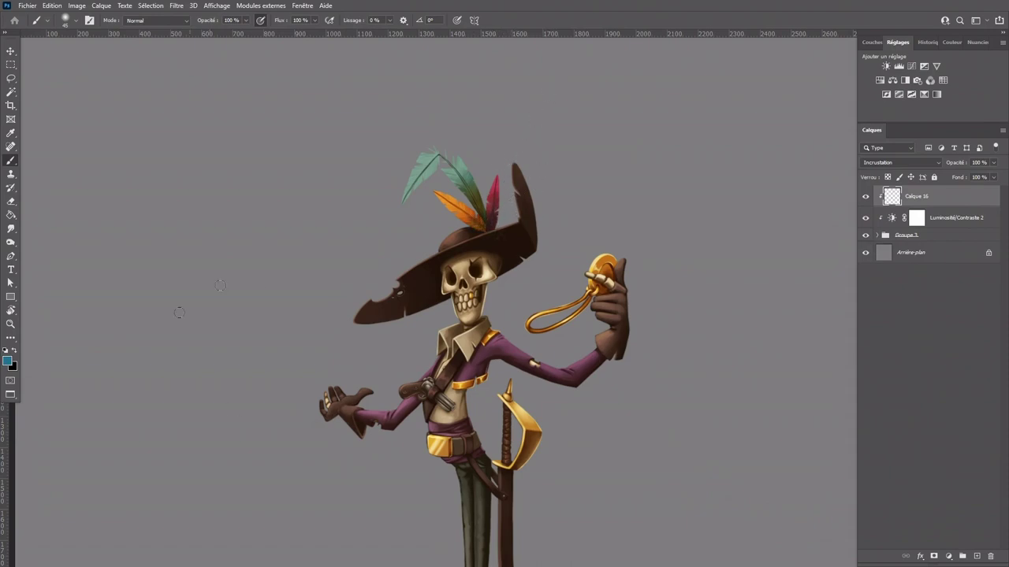
Step: Set the foreground colour to cyan #00fffc and tint the green feathers with soft strokes
click(7, 361)
text(00fffc)
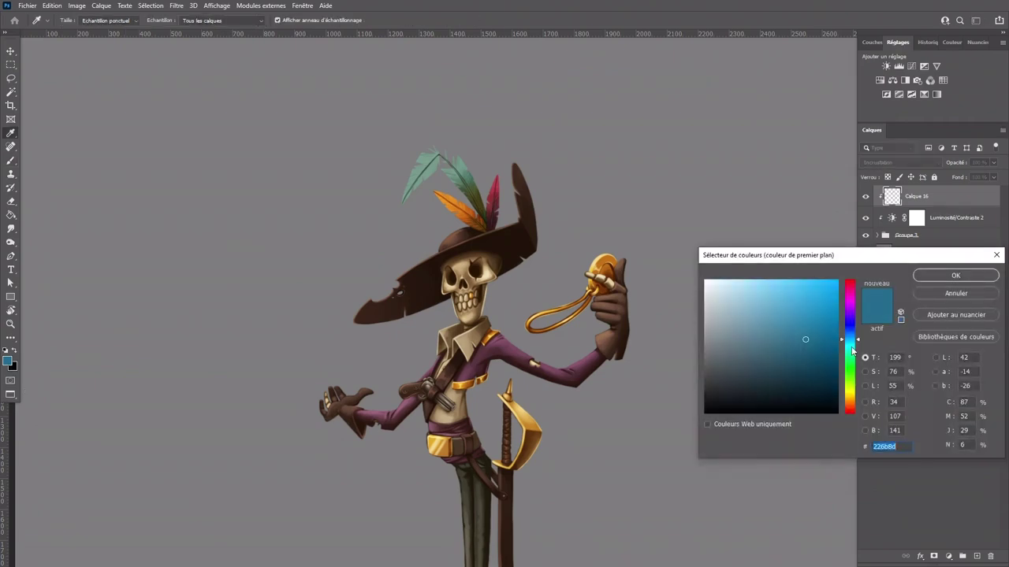
click(919, 278)
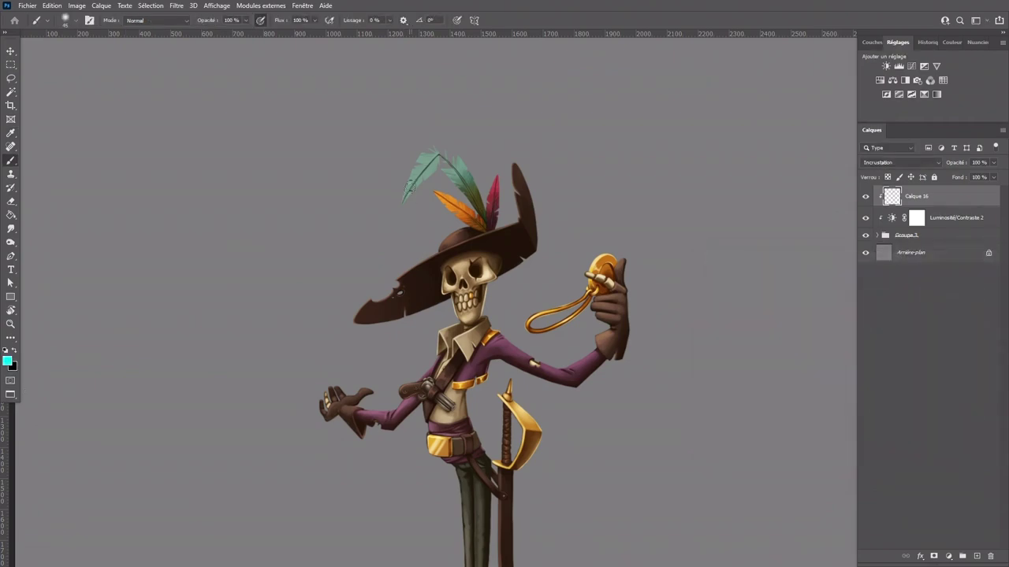
mouse_move(432, 163)
mouse_down()
mouse_move(396, 204)
mouse_move(444, 160)
mouse_move(469, 171)
mouse_move(433, 162)
mouse_move(437, 145)
mouse_move(436, 172)
mouse_up()
key(ctrl+z)
Step: Add a clipped layer above Calque 16 in Superposition mode and set the foreground colour to orange #ff6000
click(977, 556)
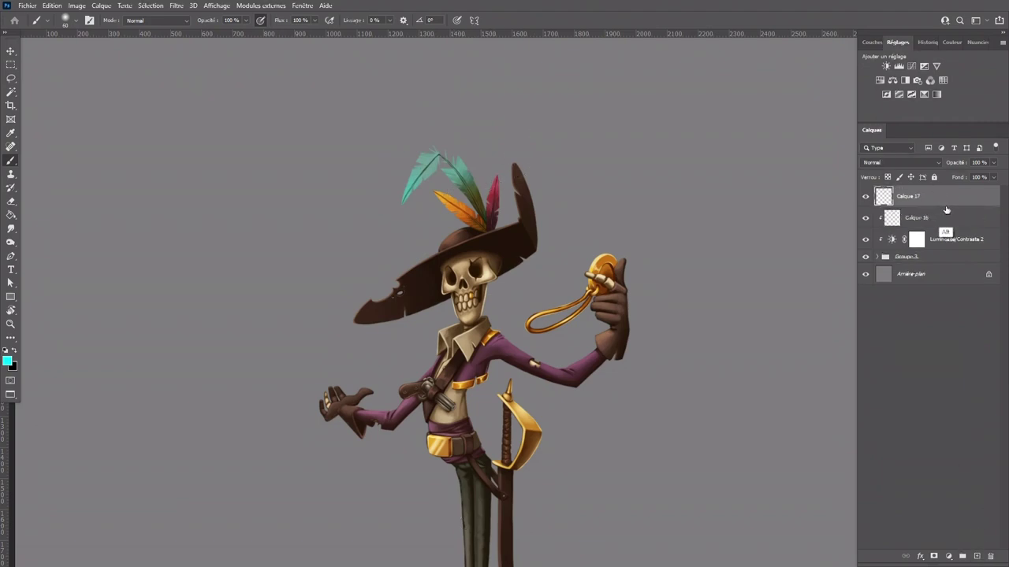
click(898, 163)
click(889, 244)
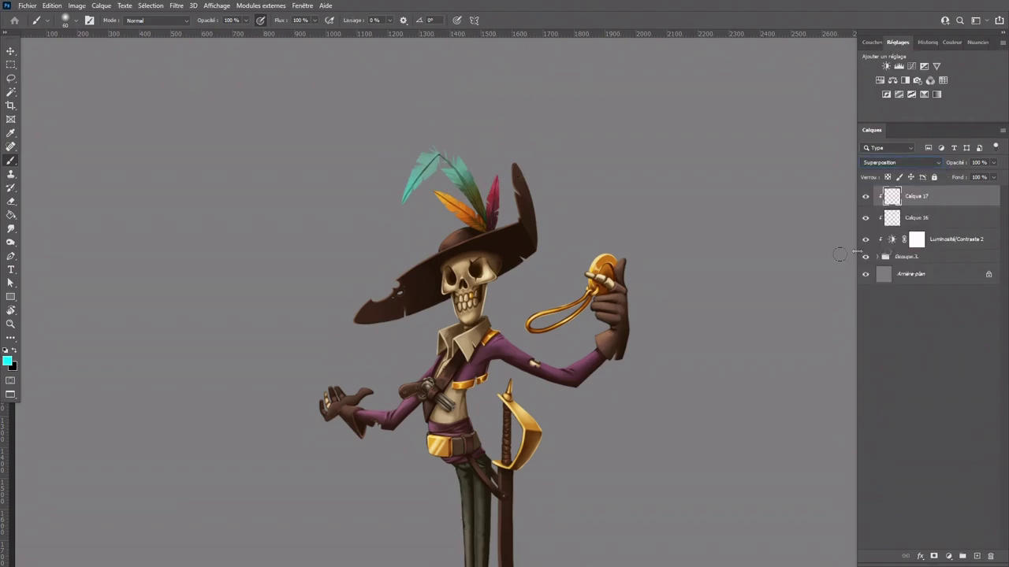
click(8, 363)
text(ff9600)
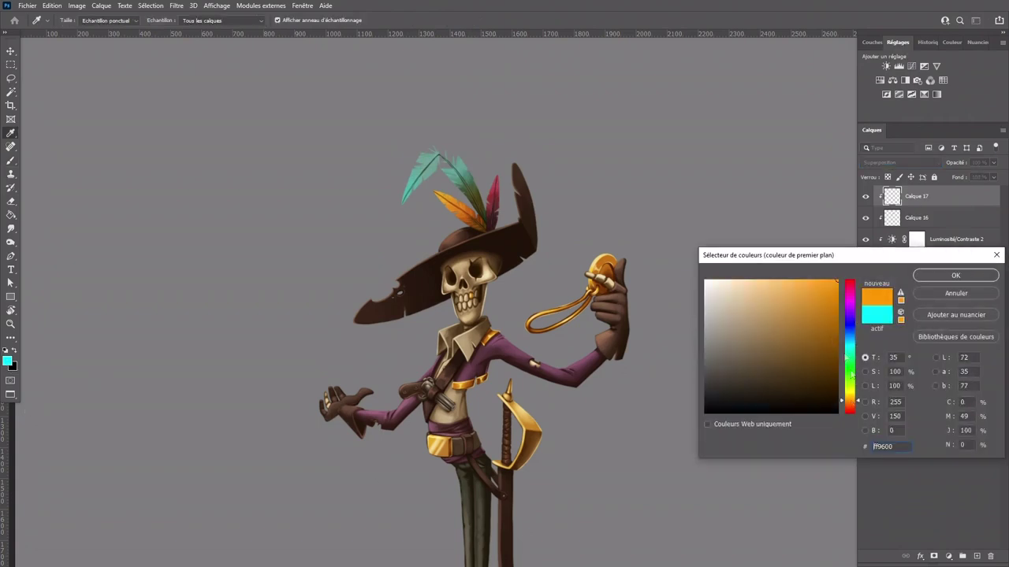
click(850, 405)
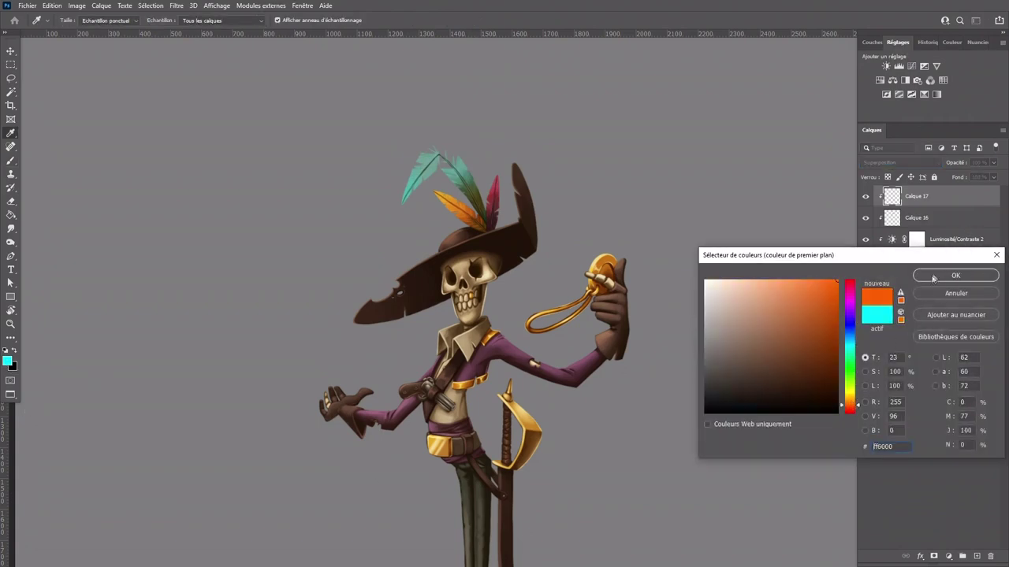
click(936, 277)
Step: Paint a soft orange glow over the hat and the open-handed glove, enlarging the brush to 600 px
scroll(509, 303, down, 2)
key(bracketright)
key(bracketright)
key(bracketright)
key(bracketright)
key(bracketright)
key(bracketright)
key(bracketright)
key(bracketright)
key(bracketright)
scroll(437, 331, down, 2)
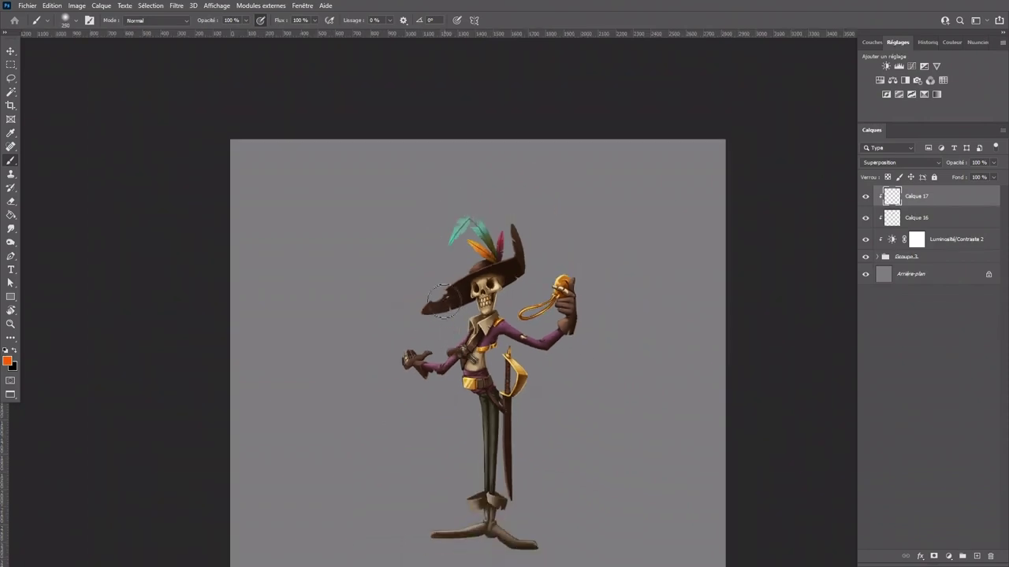
key(bracketright)
key(bracketright)
key(bracketright)
key(bracketright)
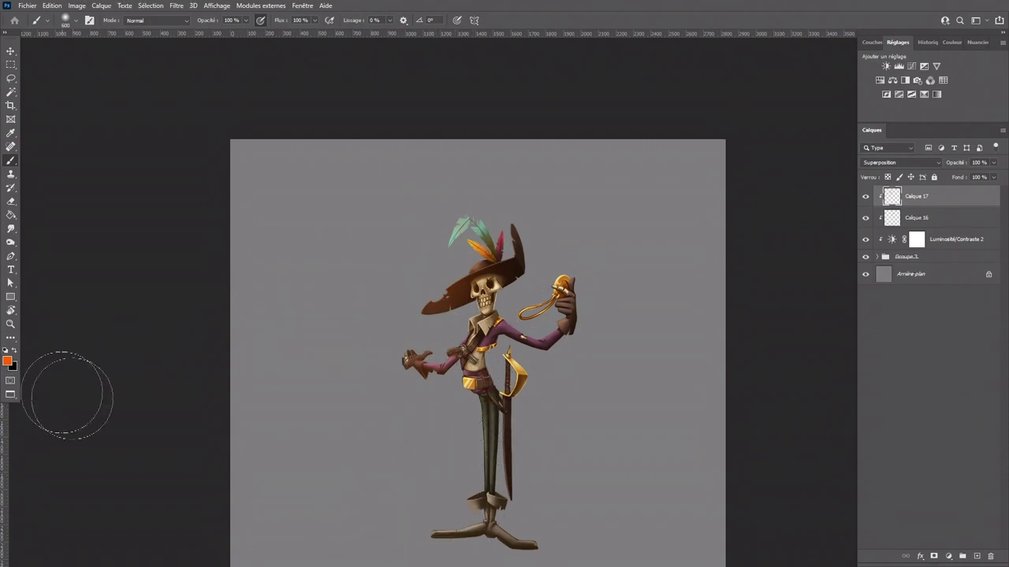
Step: Add a clipped layer above Calque 17 in Incrustation mode and set the foreground colour to blue #0090ff
click(976, 556)
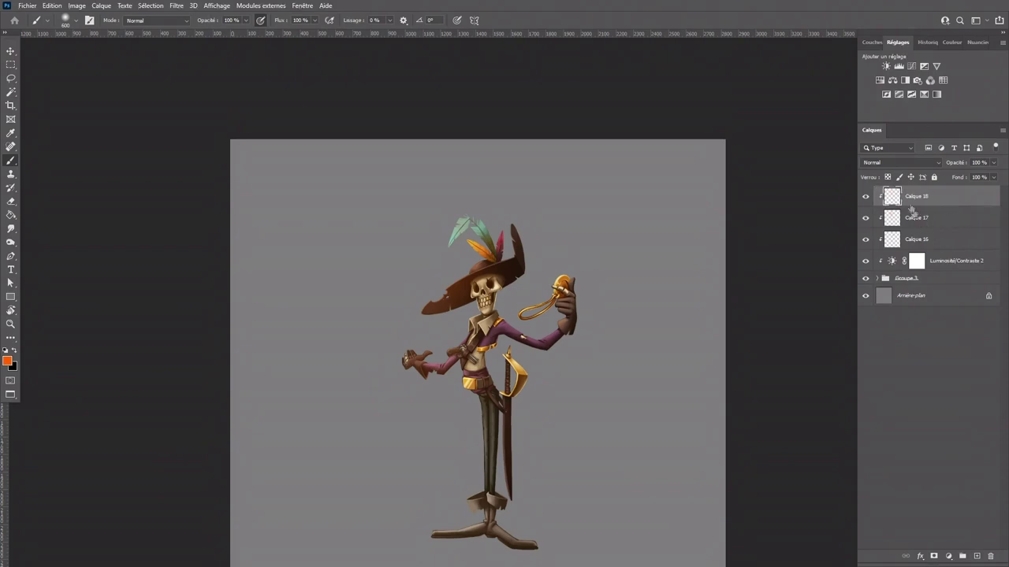
click(898, 162)
click(874, 289)
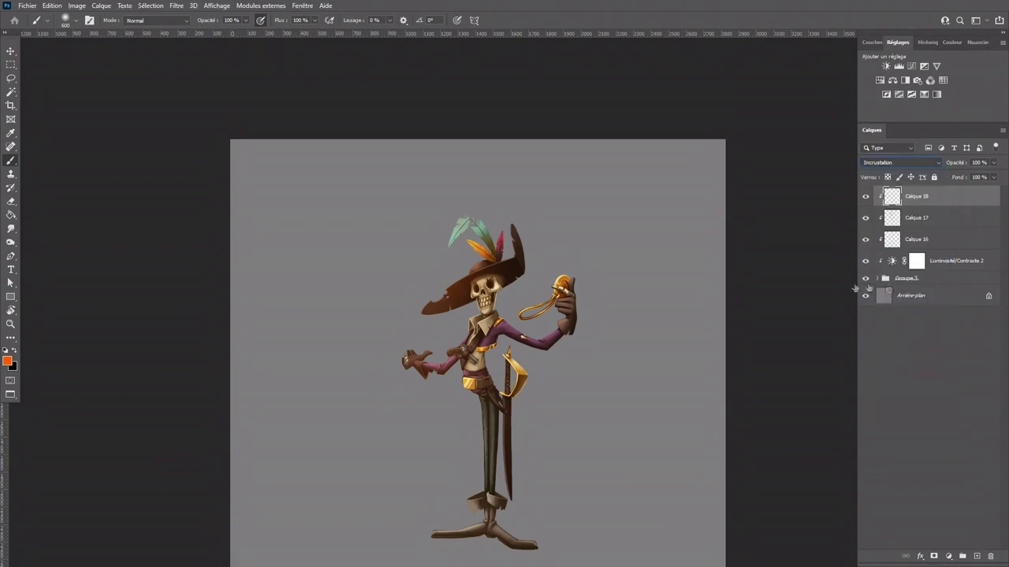
click(7, 361)
click(851, 340)
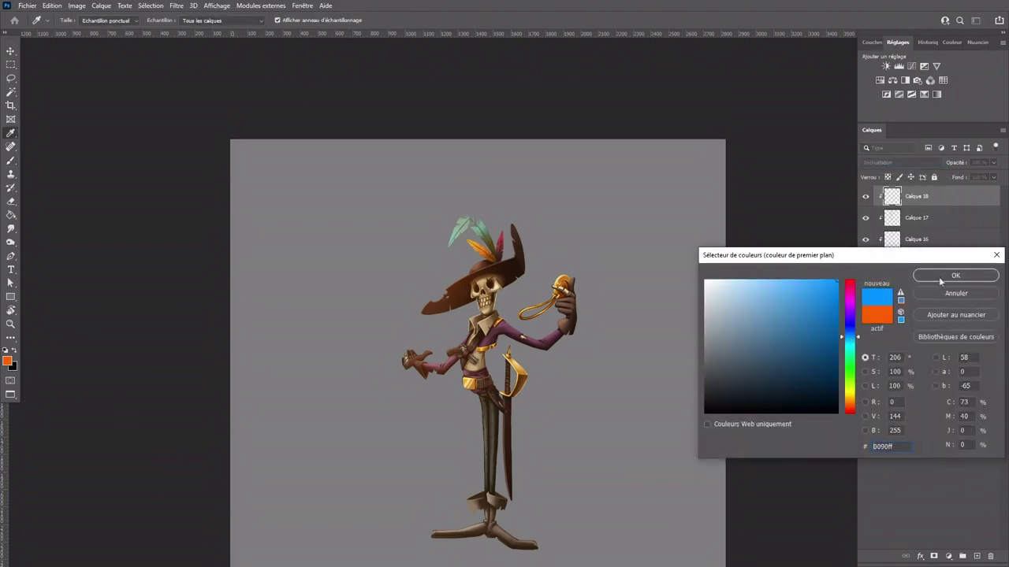
click(955, 275)
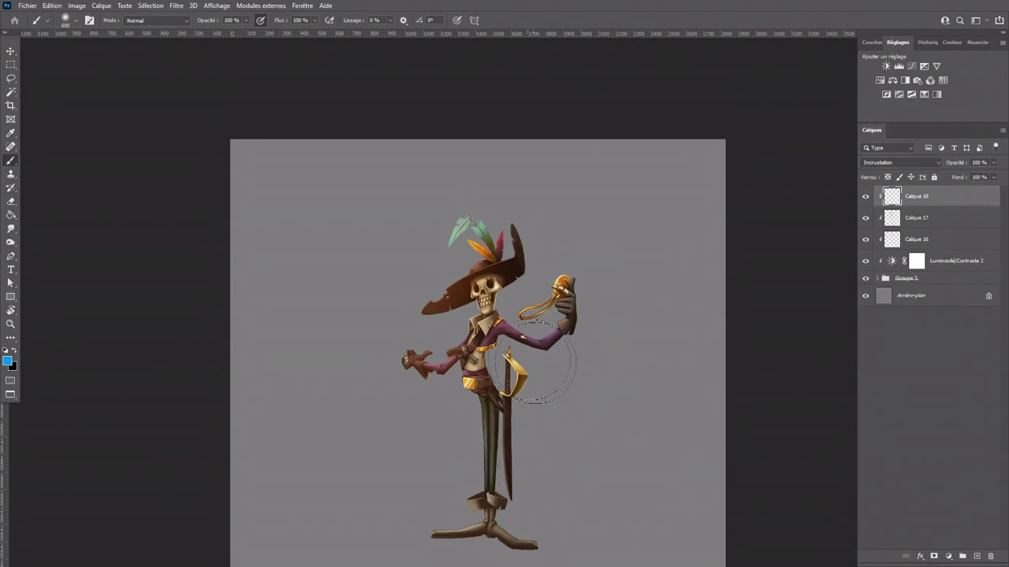
Step: Tint the raised arm, its glove and the sword side with soft blue strokes, shrinking the brush to 300 px
key(bracketleft)
drag(526, 361, 513, 361)
key(bracketleft)
key(bracketleft)
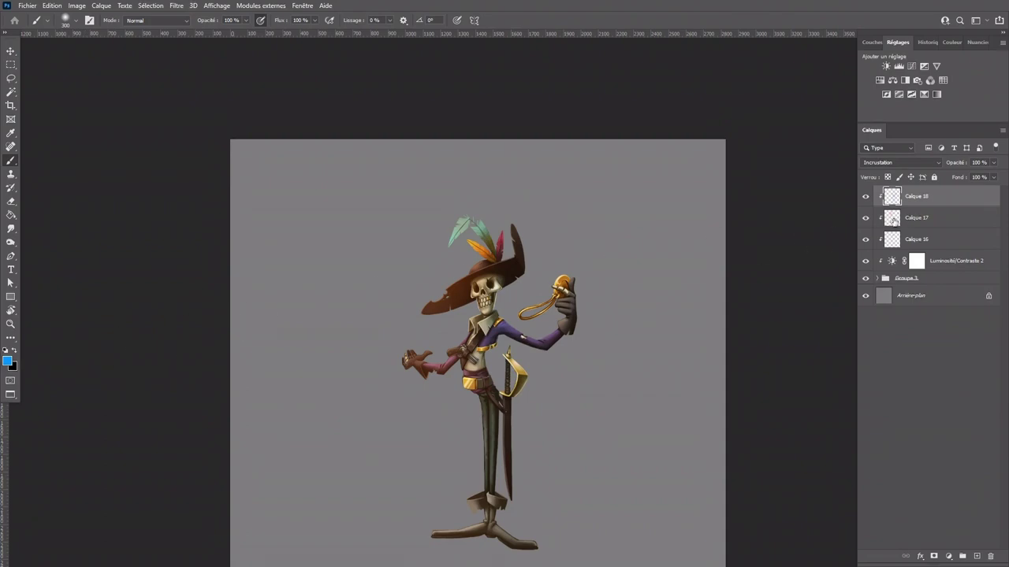
Step: On Calque 17, set the foreground colour to orange and warm the feathers with a soft brush reduced to 200 px
click(917, 217)
click(8, 361)
text(ff6600)
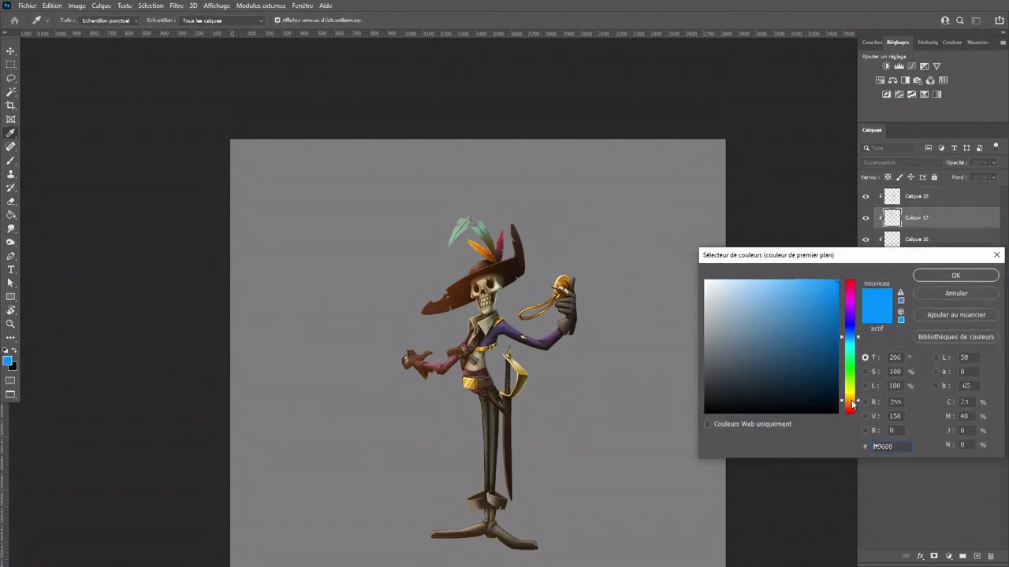
click(942, 278)
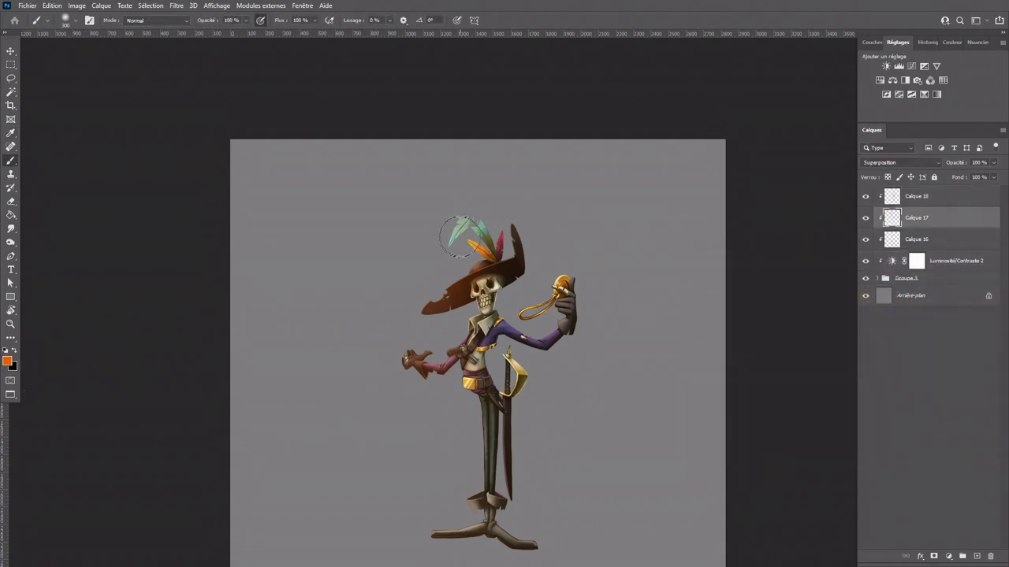
key(bracketleft)
key(bracketleft)
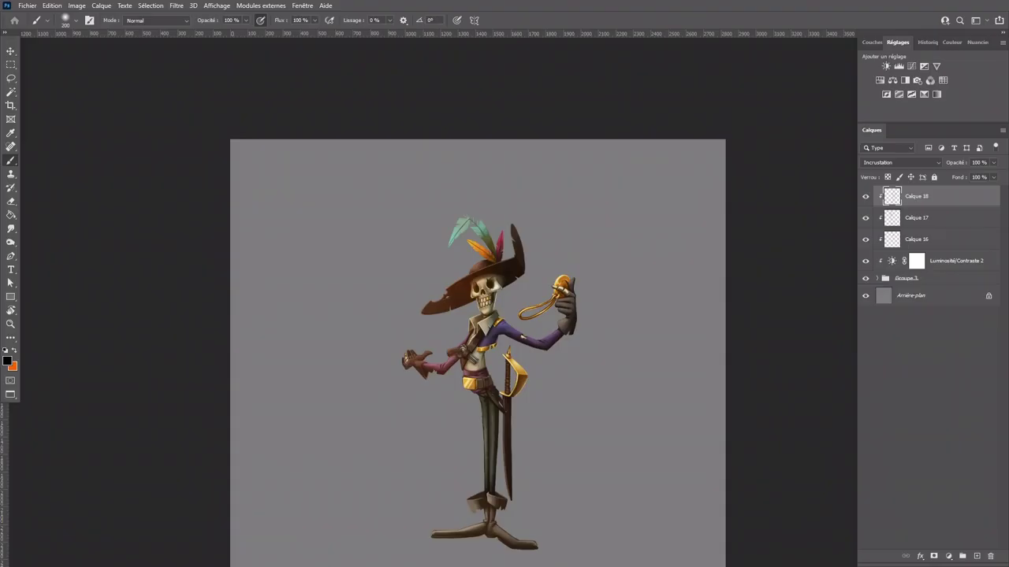
Step: Add a new layer above Calque 18 and set the foreground colour to white
click(976, 557)
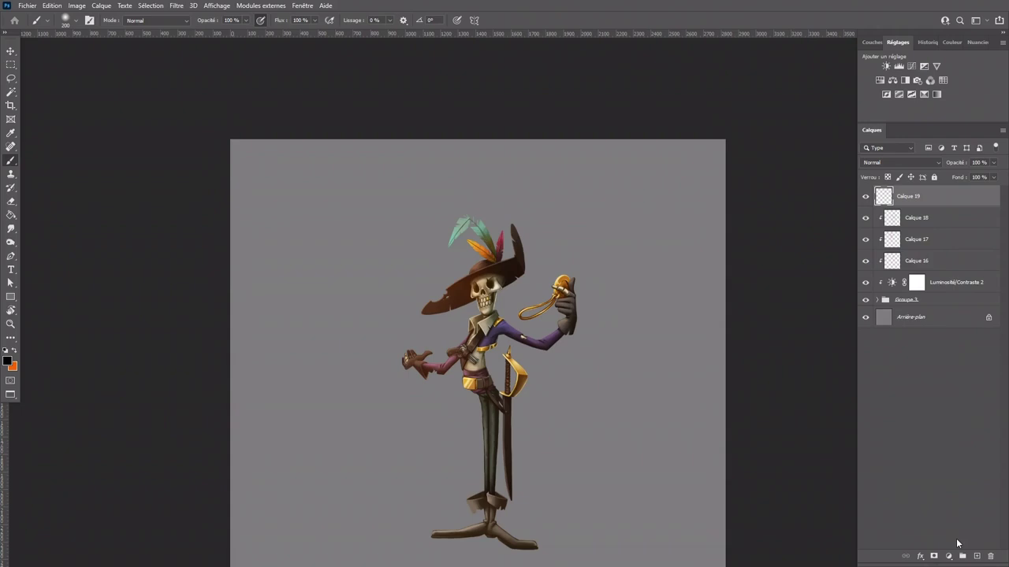
click(9, 363)
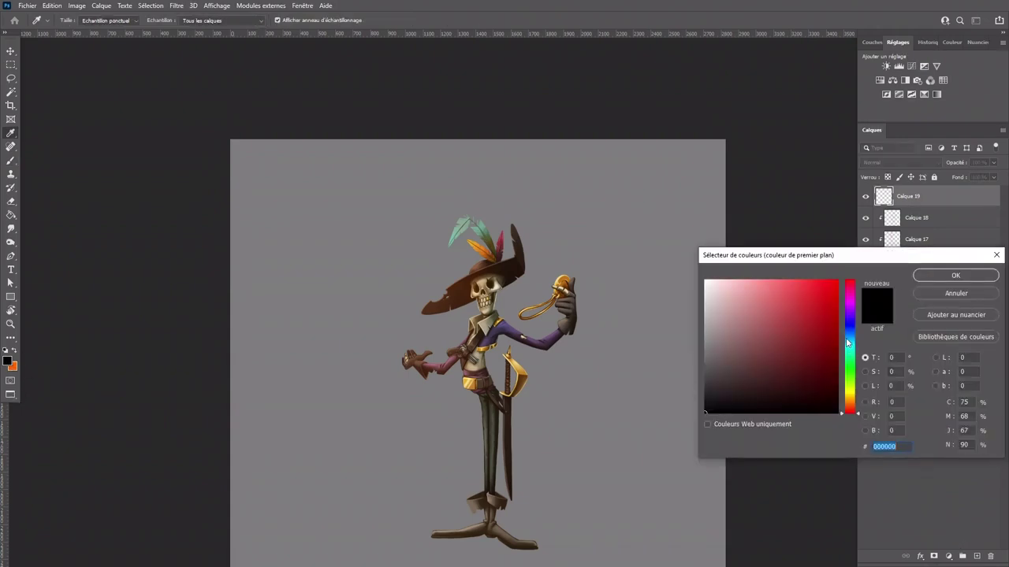
click(705, 284)
click(955, 275)
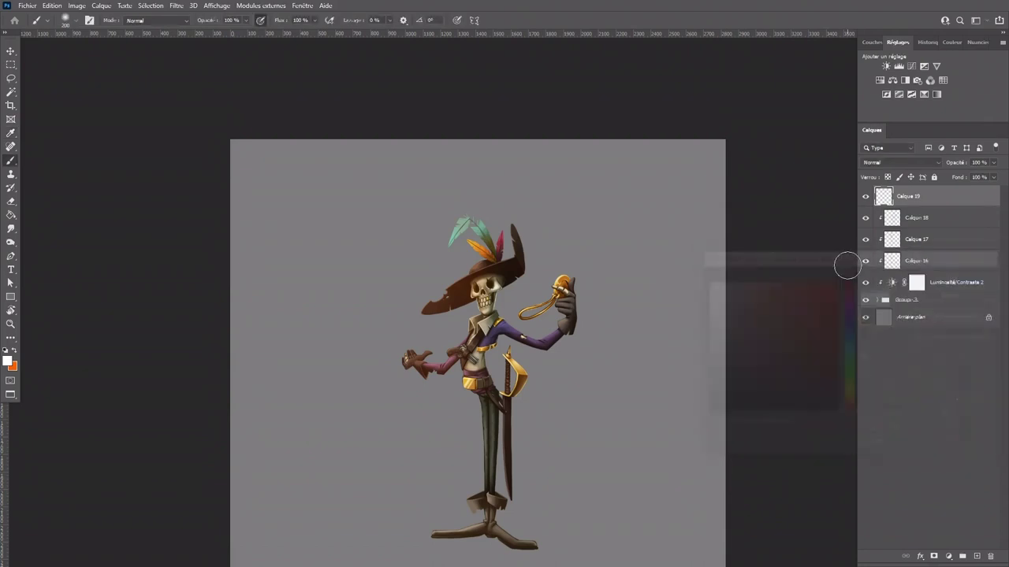
Step: Paint small white pupils in both eye sockets with the Arrondi net pression taille brush
click(11, 324)
drag(485, 285, 525, 313)
click(11, 162)
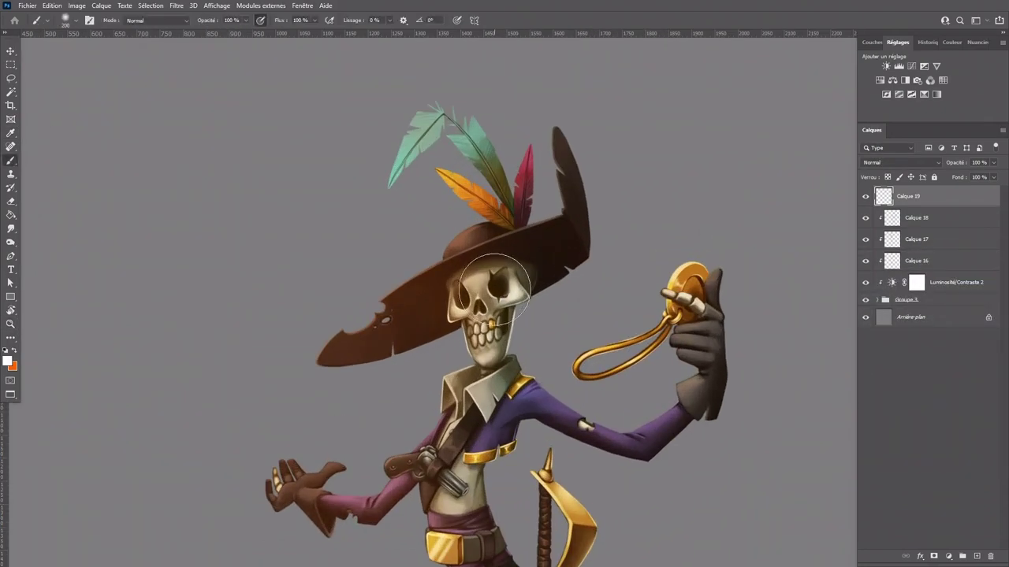
click(67, 22)
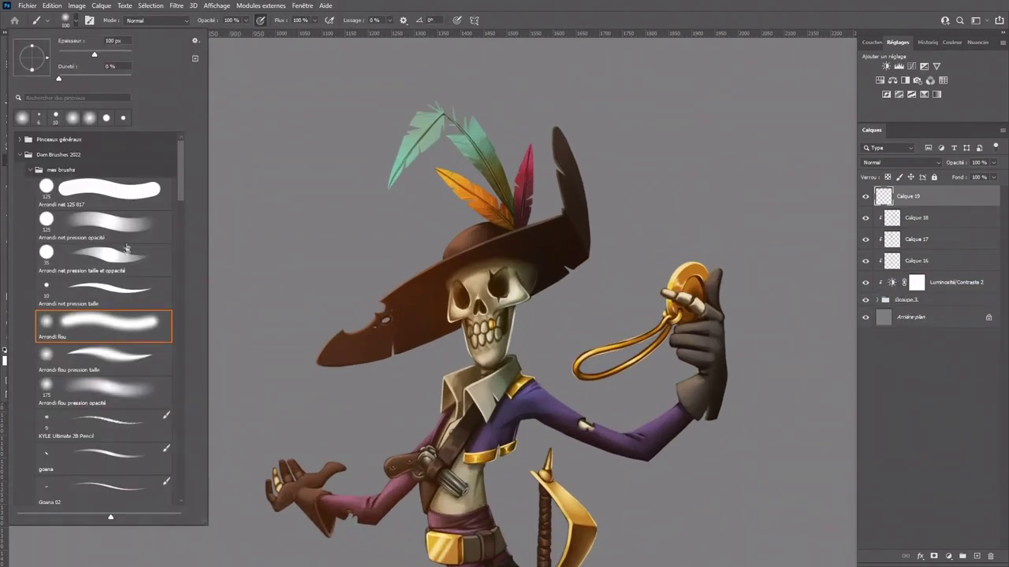
click(119, 294)
key(Return)
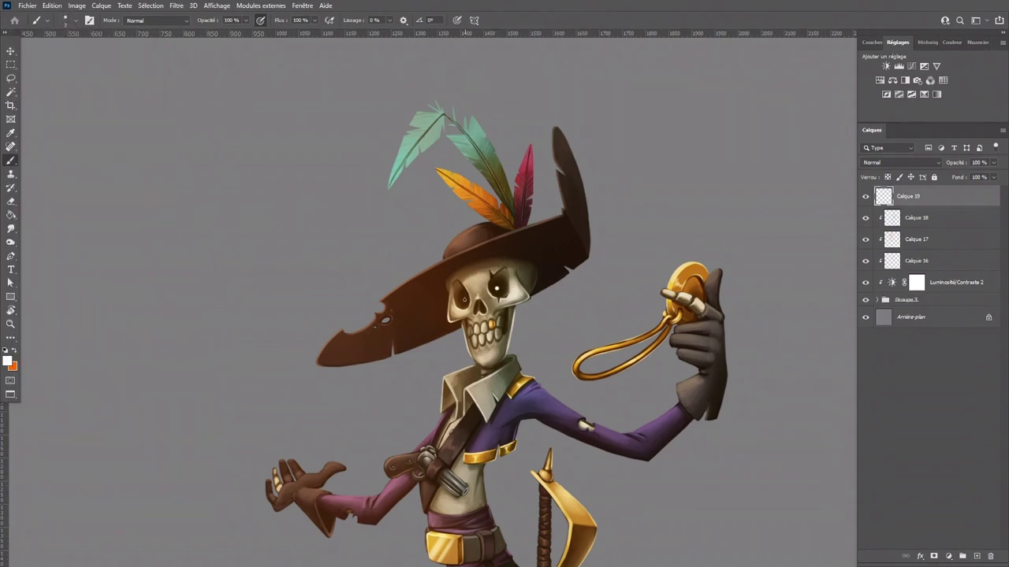
scroll(541, 259, down, 5)
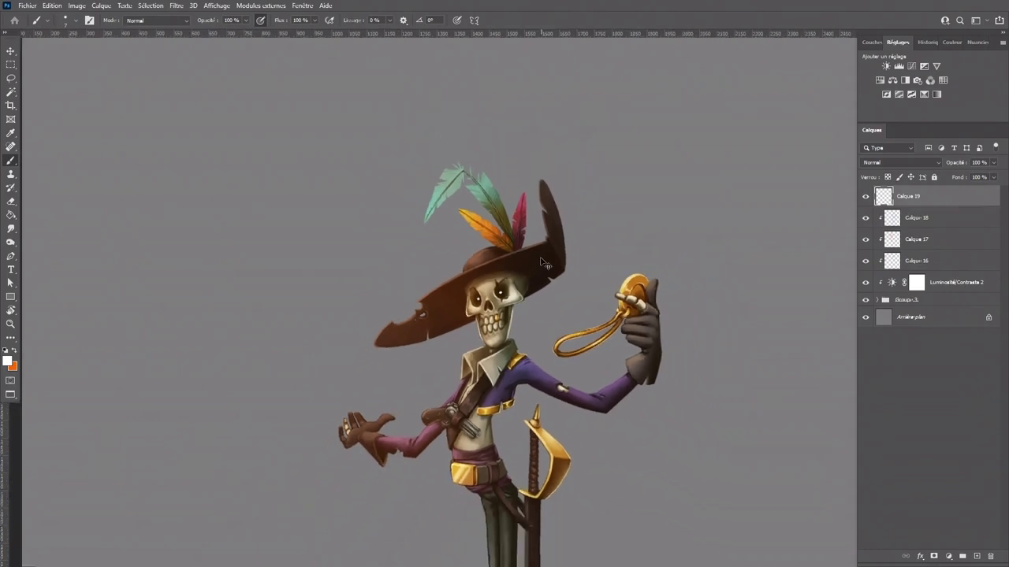
Step: Give the pupil layer a red outer glow in Superposition mode with 73% opacity and a 24 px size
double_click(946, 202)
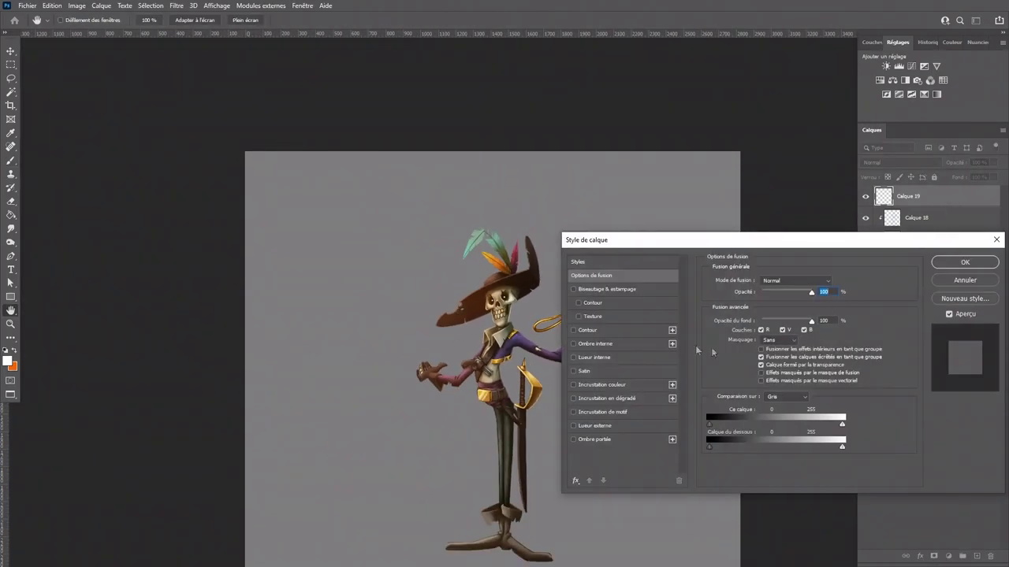
click(573, 425)
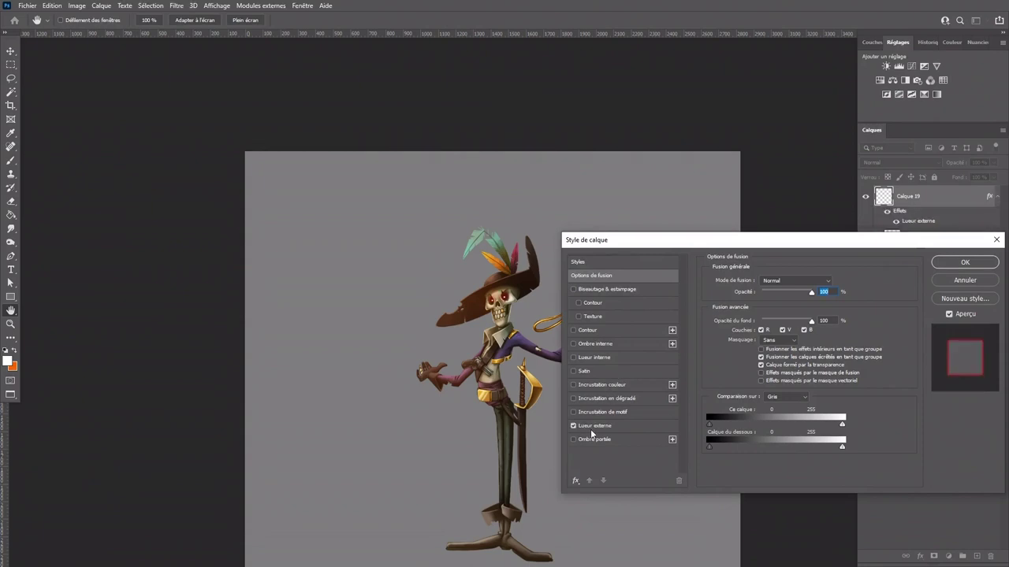
click(594, 426)
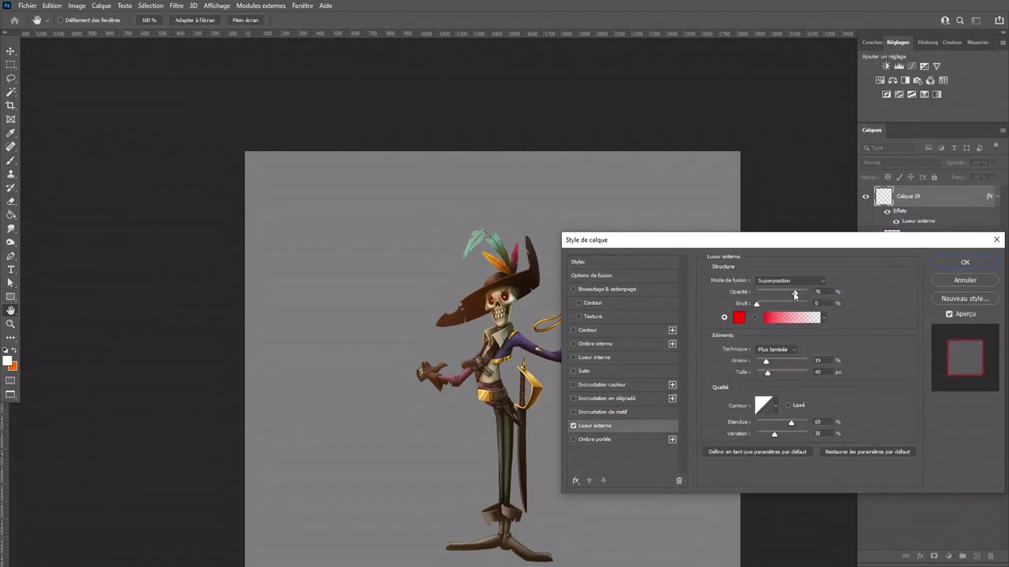
drag(794, 294, 793, 294)
drag(767, 373, 764, 376)
click(966, 262)
Step: Duplicate the pupil layer and widen the copy's outer glow to about 84 px
key(ctrl+j)
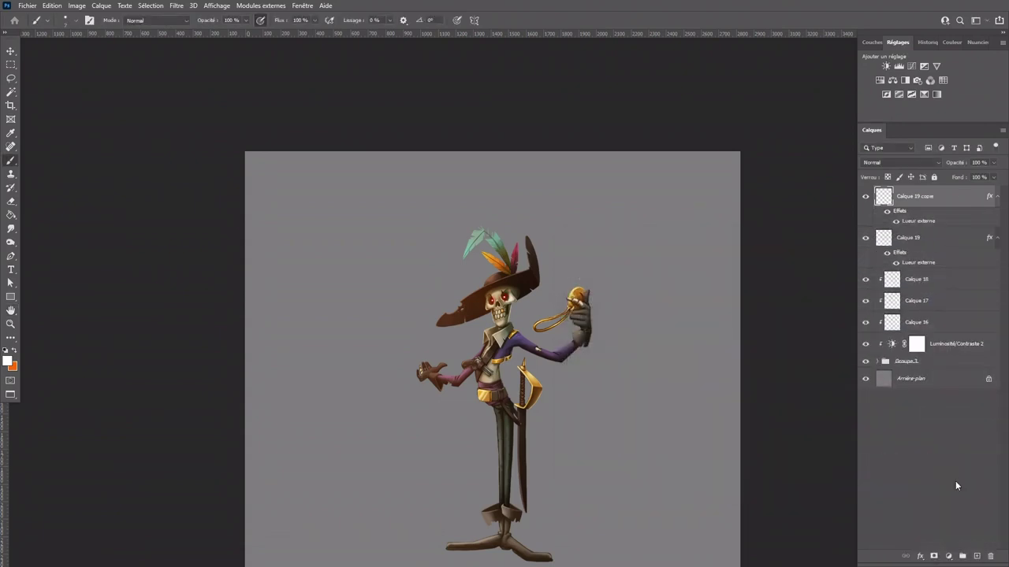
double_click(918, 221)
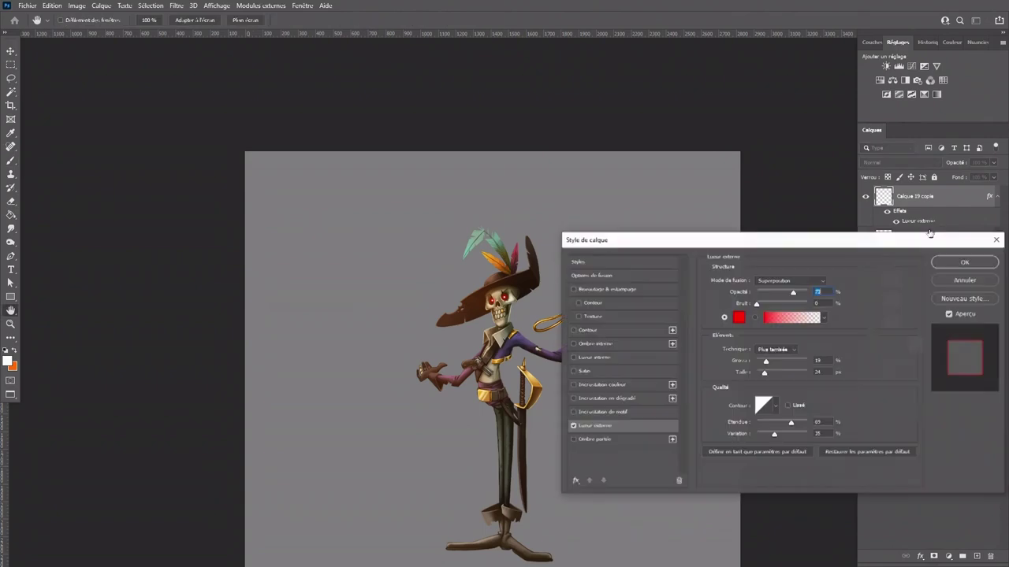
drag(765, 375, 777, 378)
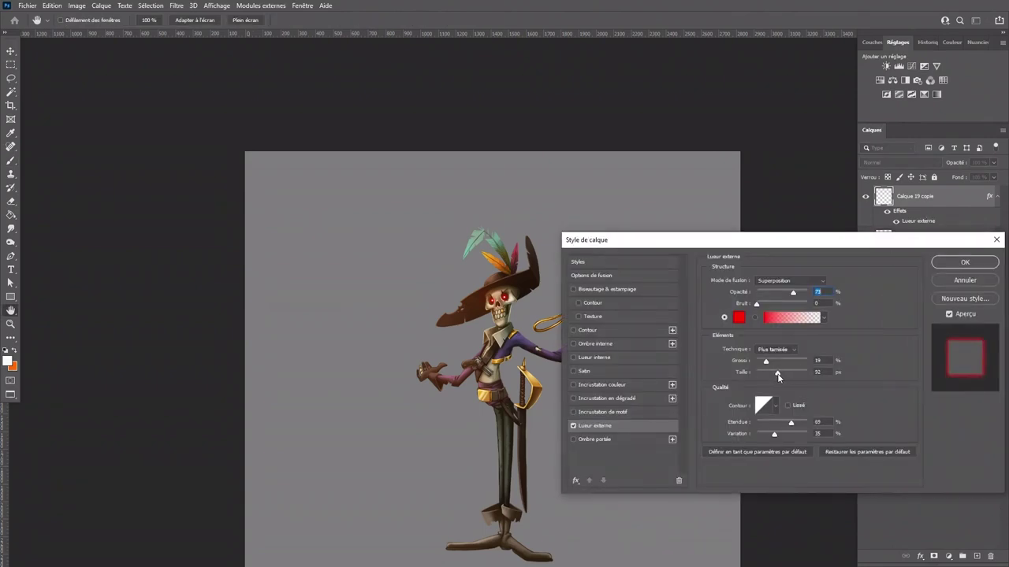
mouse_move(774, 377)
mouse_down()
mouse_move(764, 379)
mouse_move(775, 362)
mouse_move(760, 364)
mouse_up()
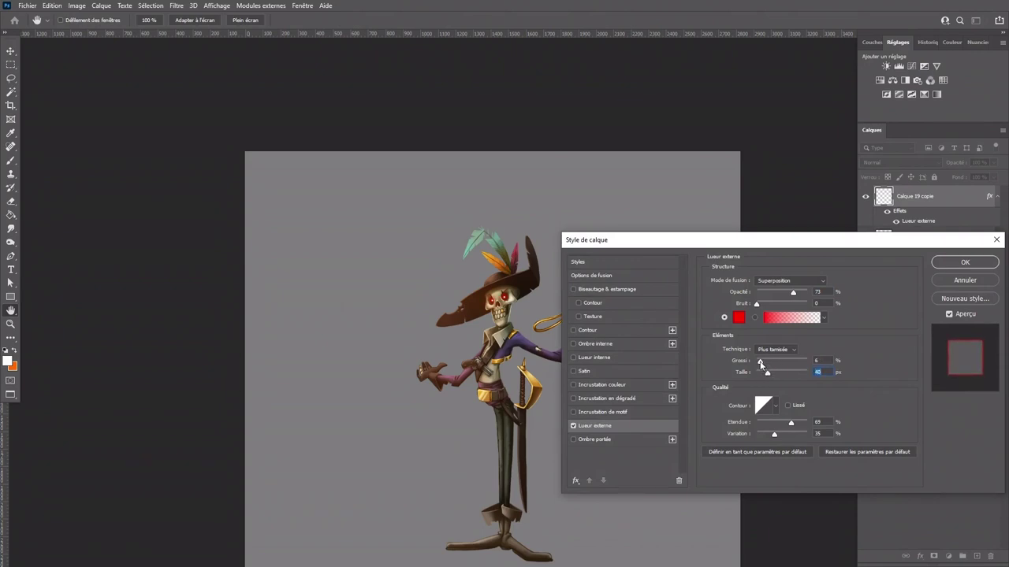
click(956, 264)
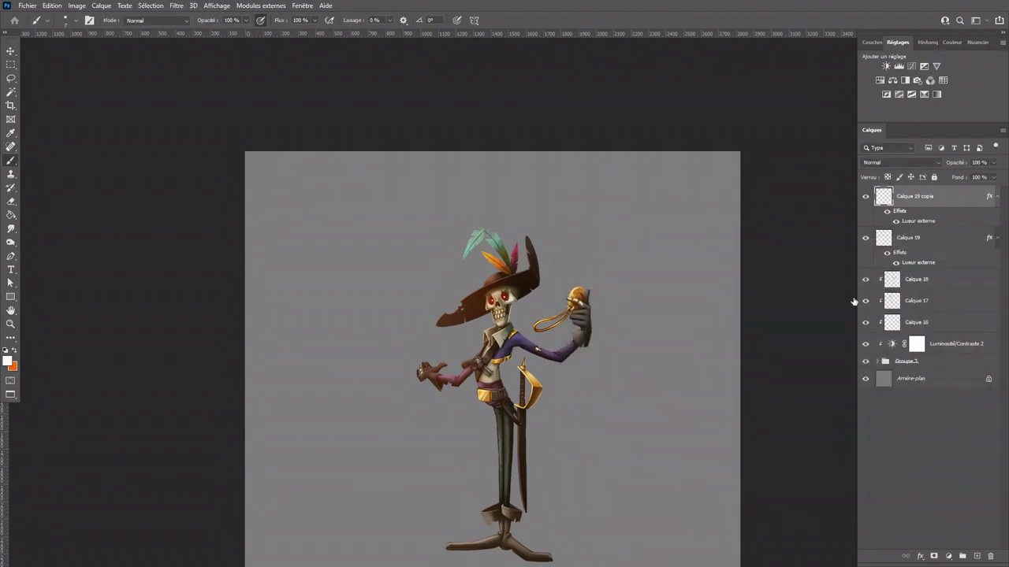
double_click(914, 221)
mouse_move(771, 371)
mouse_down()
mouse_move(780, 372)
mouse_move(765, 361)
mouse_move(777, 376)
mouse_up()
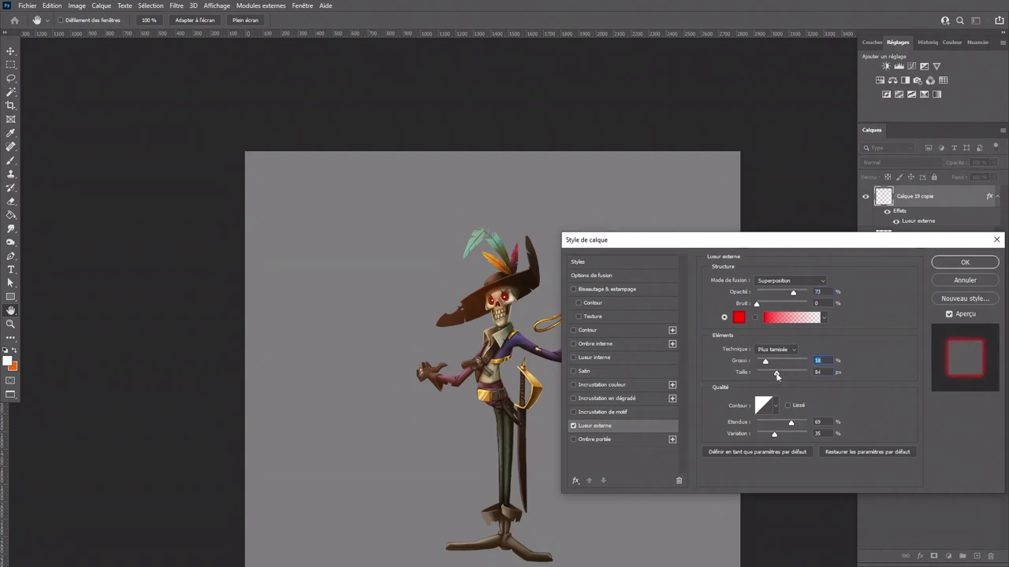
click(964, 262)
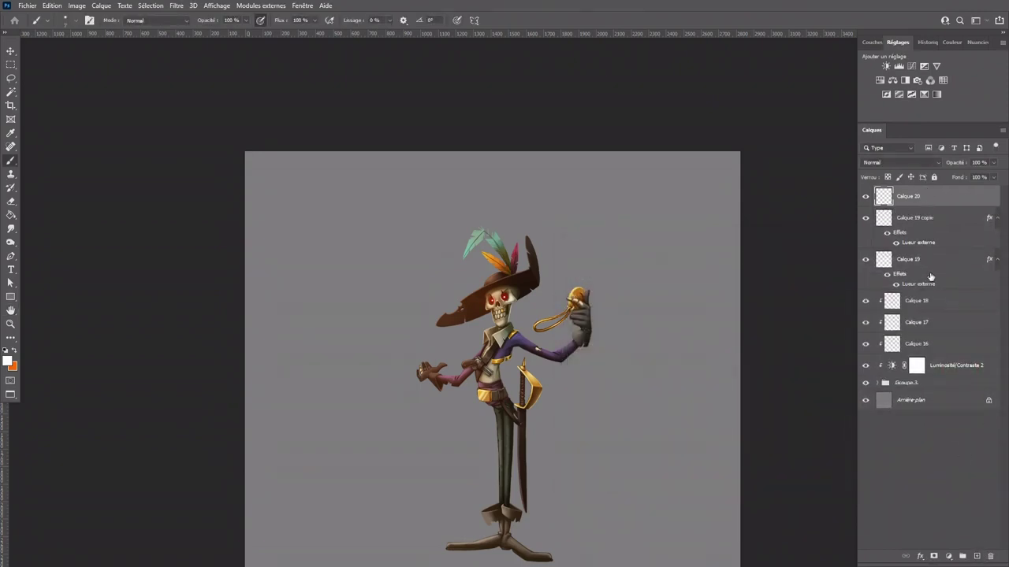
Step: Add a clipped layer directly above Calque 18 and set the foreground colour to red #ff0000
drag(926, 190, 931, 299)
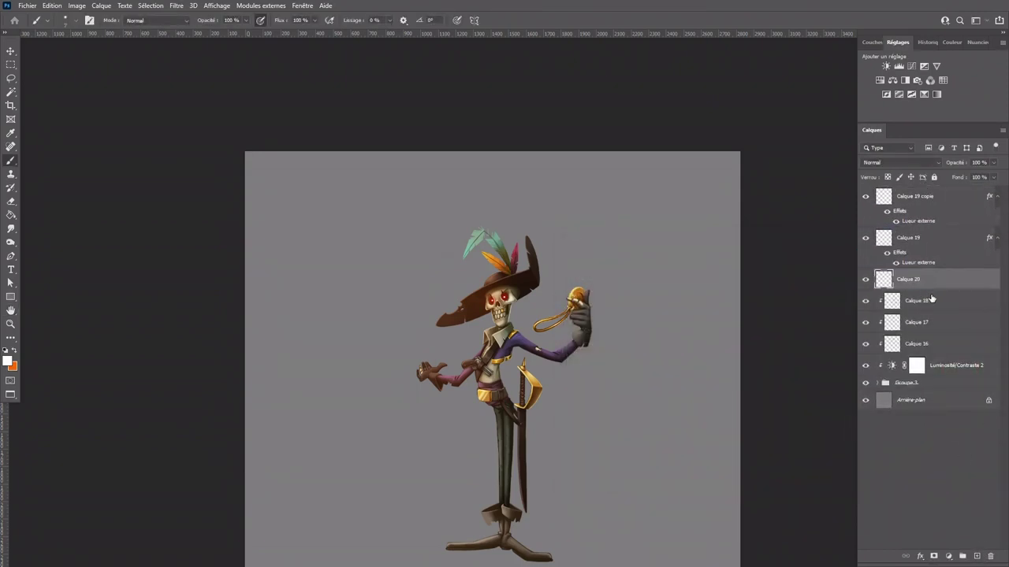
alt+click(940, 289)
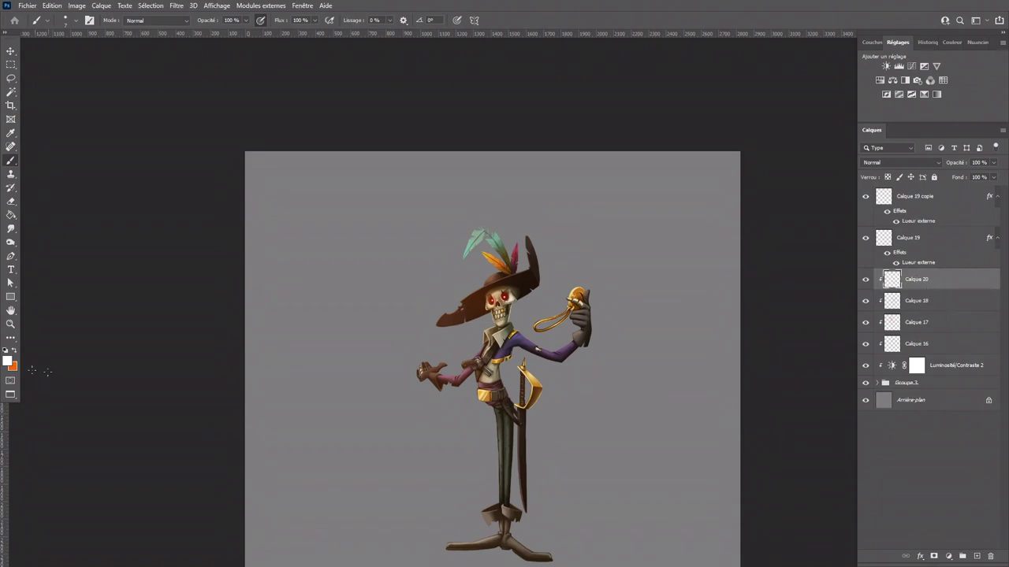
click(8, 362)
click(835, 284)
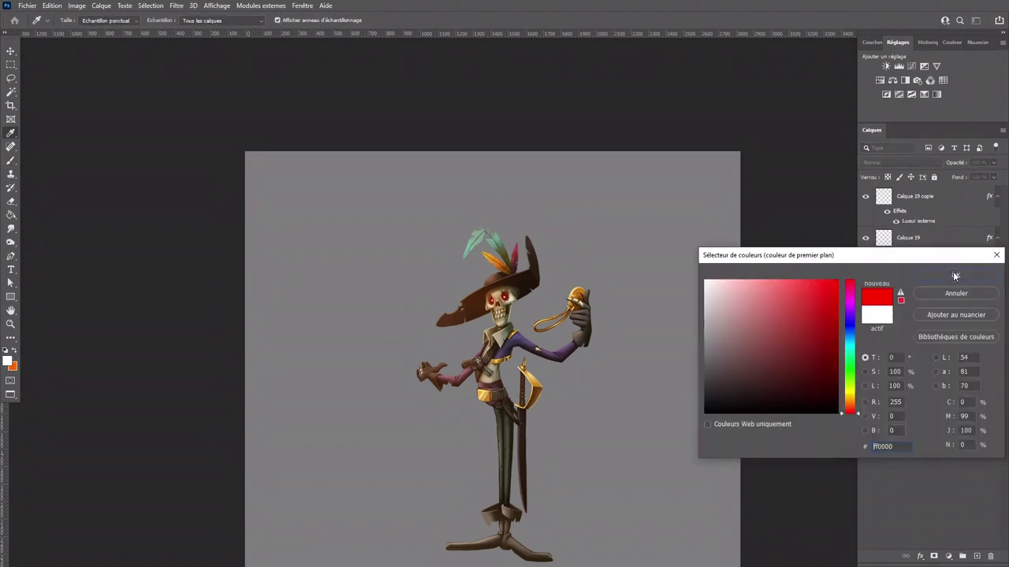
click(954, 275)
Step: Paint thin red rim lights along the edges of both eye sockets and the nose cavity
key(ctrl+plus)
scroll(583, 298, up, 6)
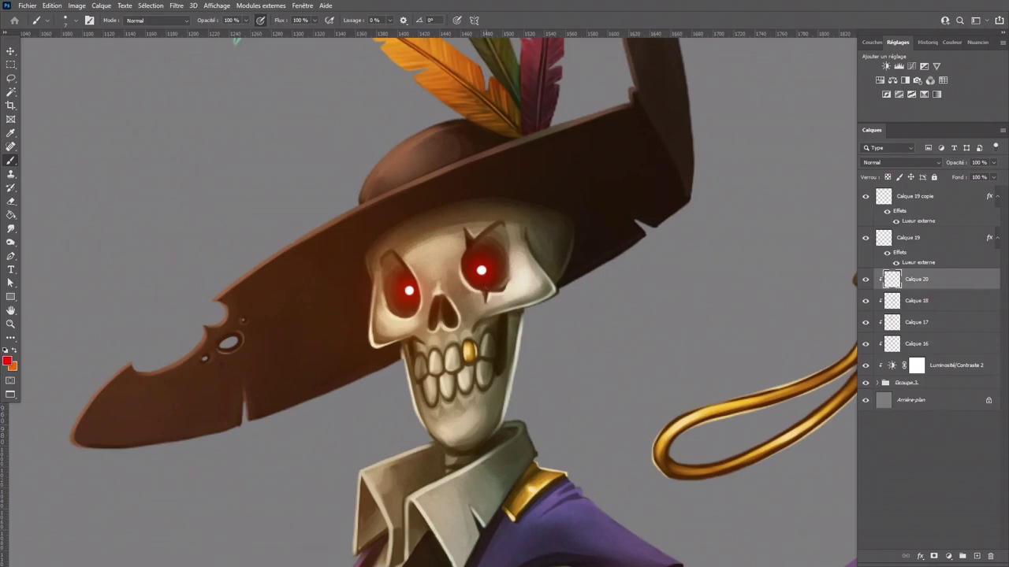
scroll(465, 275, up, 2)
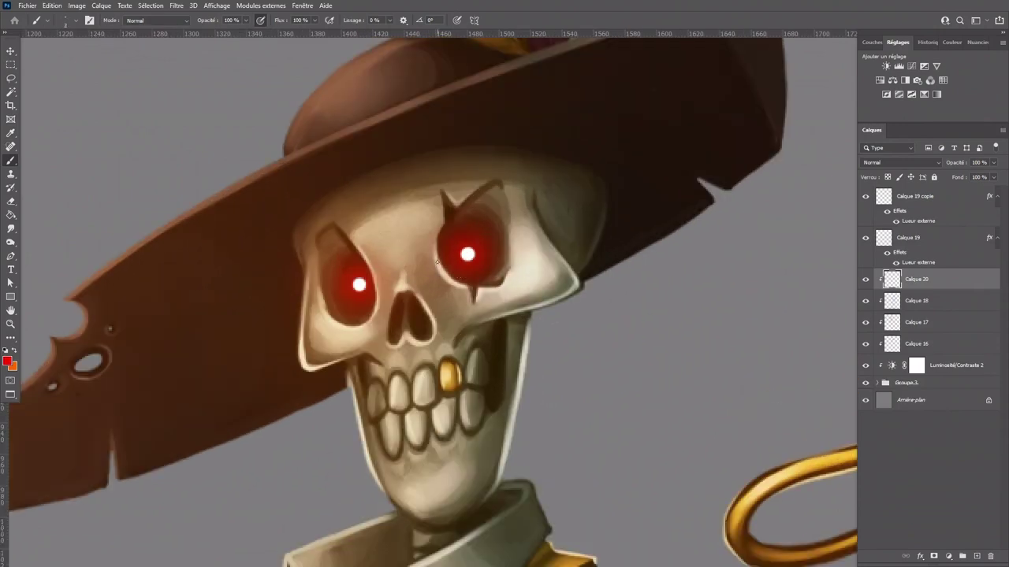
drag(457, 282, 449, 275)
drag(366, 318, 376, 305)
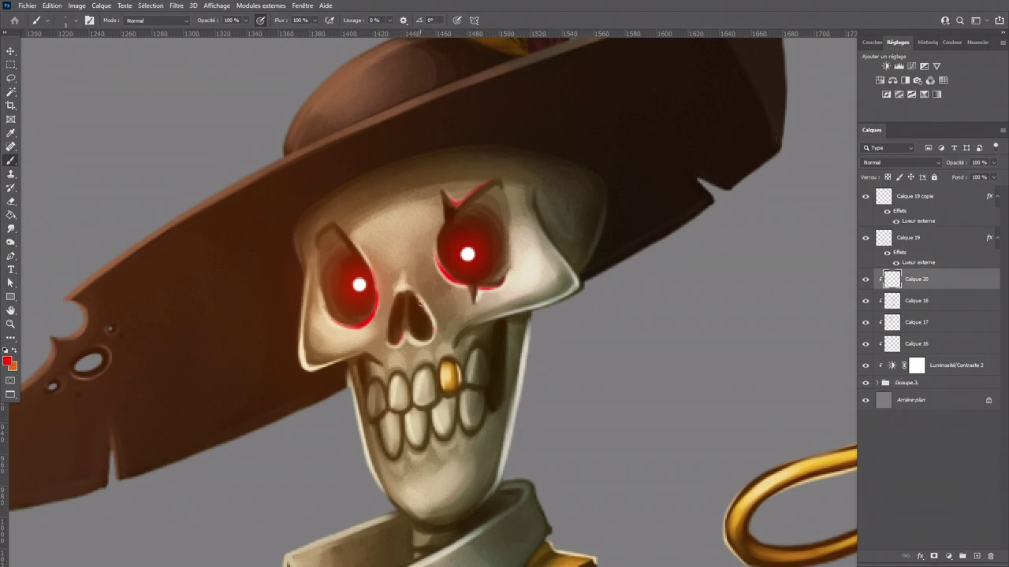
drag(428, 329, 434, 342)
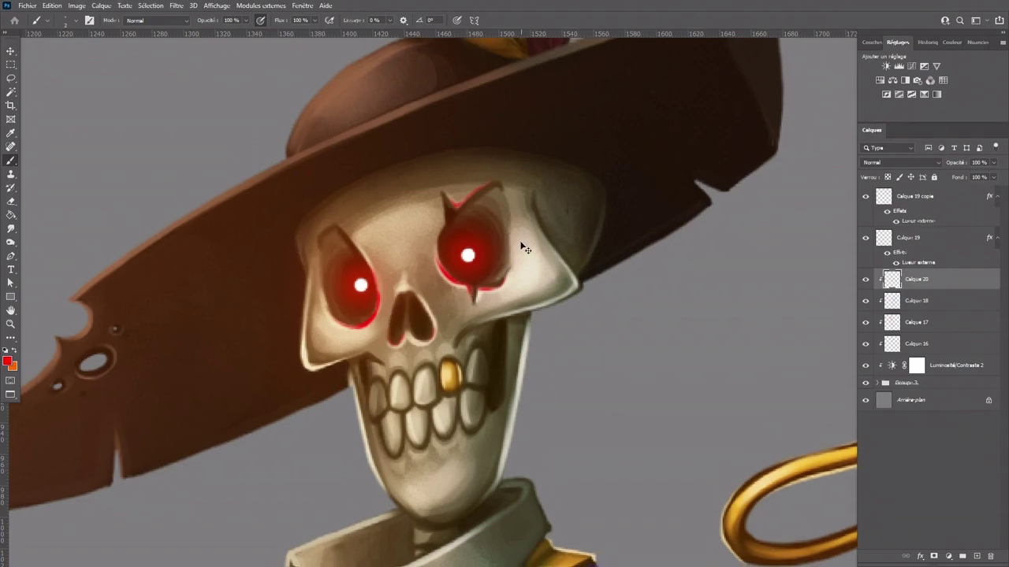
scroll(521, 242, down, 4)
scroll(520, 242, down, 2)
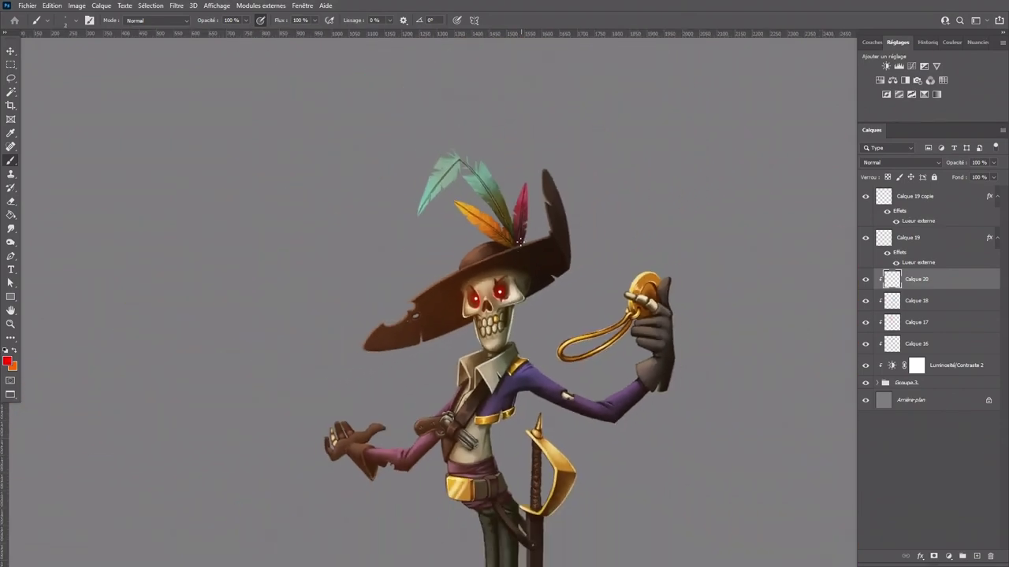
Step: Try the Incrustation blend mode on the red rim-light layer and return it to Normal
click(993, 162)
click(902, 162)
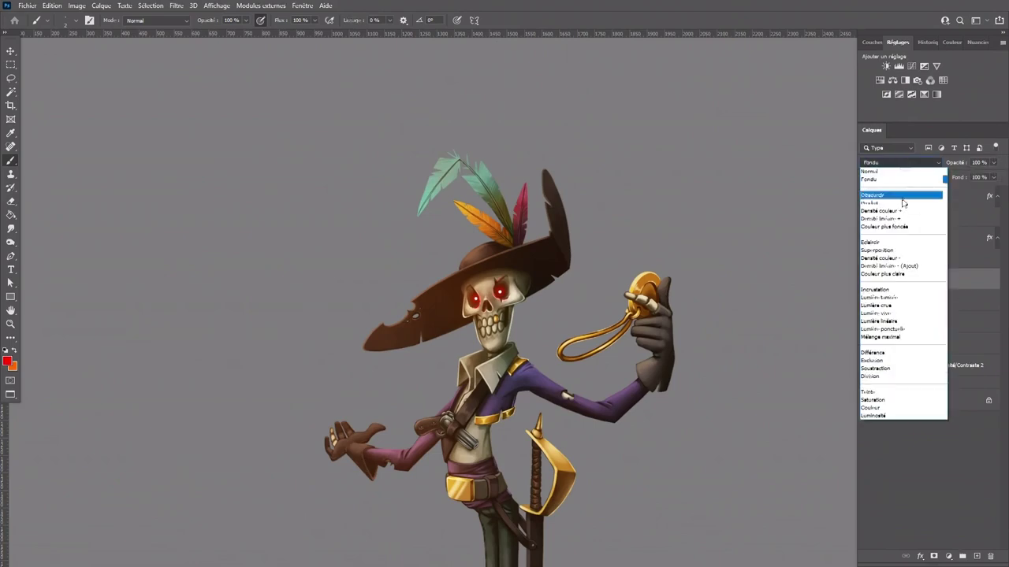
click(876, 291)
click(907, 166)
click(879, 168)
Step: Lower the red rim-light layer's opacity to 60%
click(993, 163)
click(973, 177)
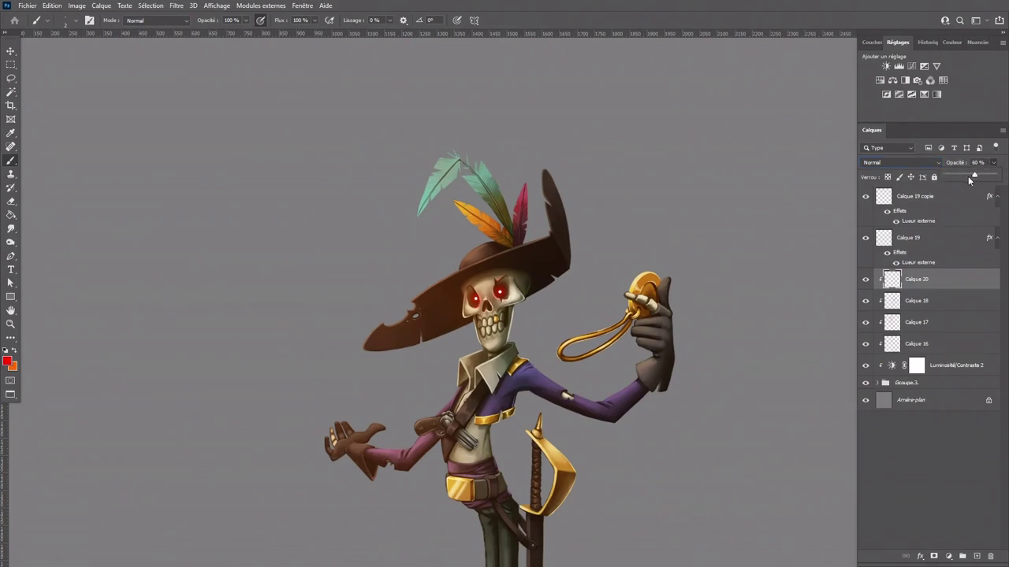
Step: Set the opacity of the red rim-light layer Calque 20 to 48%
click(509, 302)
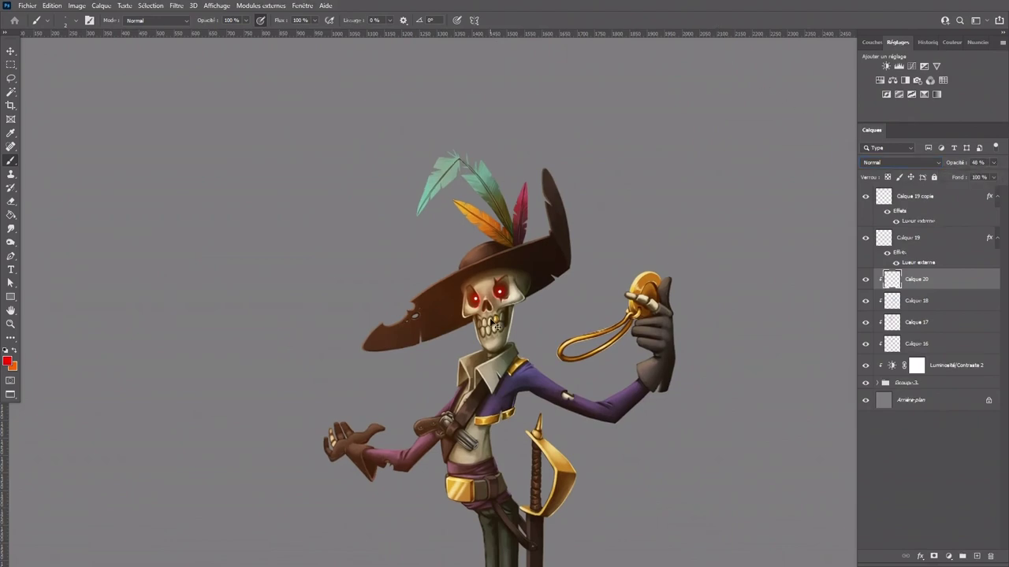
scroll(509, 303, up, 3)
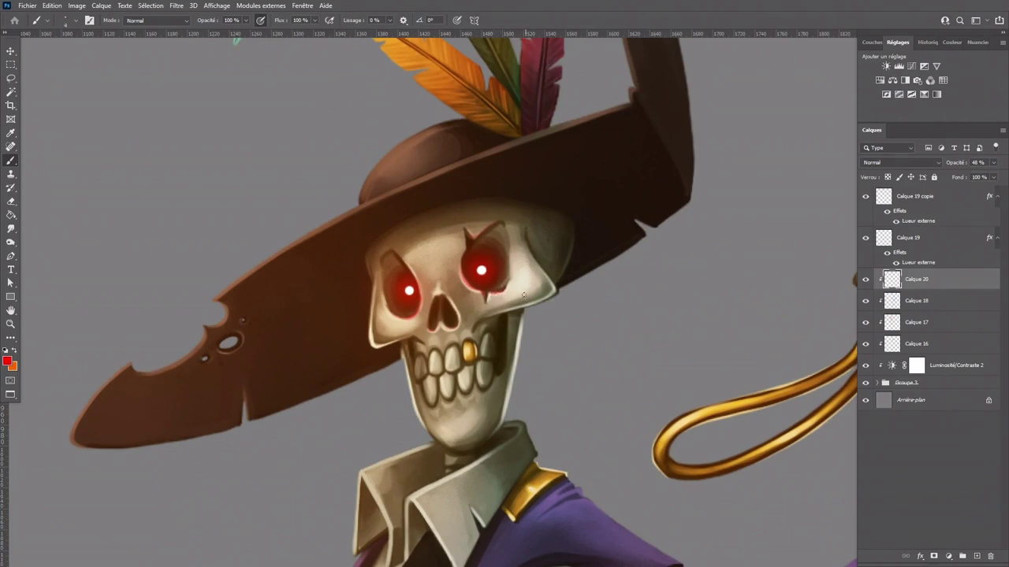
key(bracketright)
key(bracketright)
key(bracketright)
key(F5)
click(294, 155)
click(534, 99)
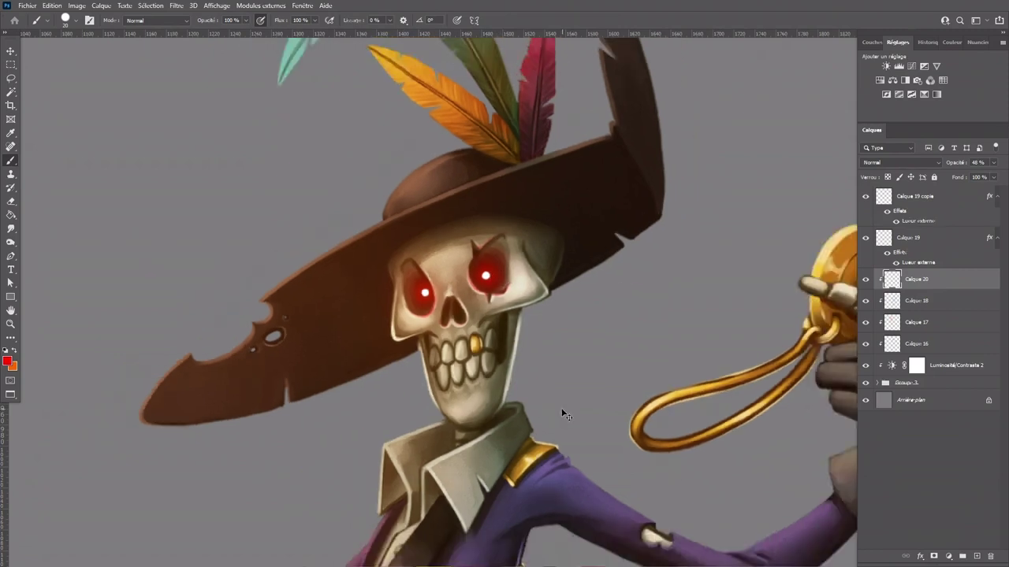
key([)
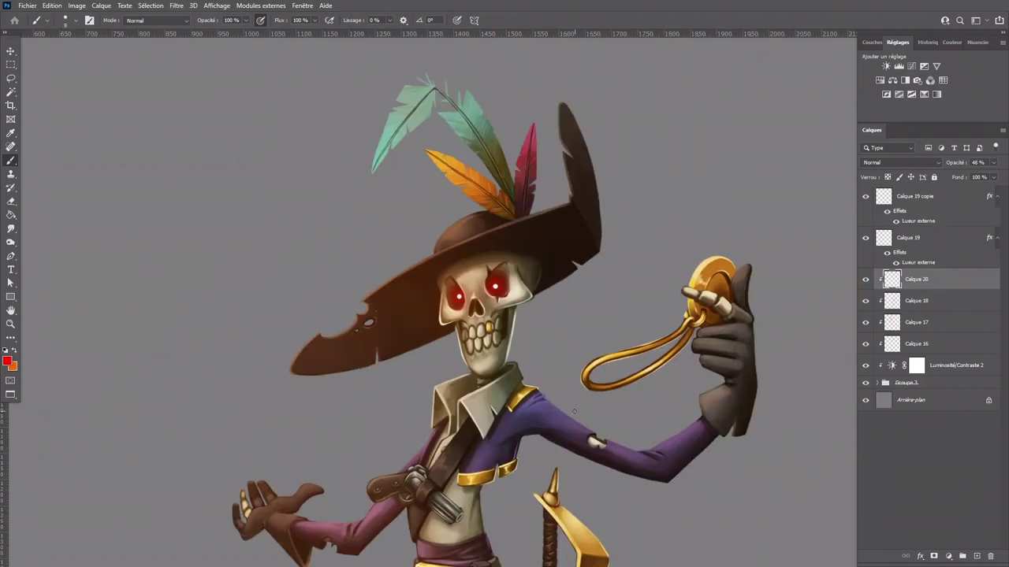
click(957, 197)
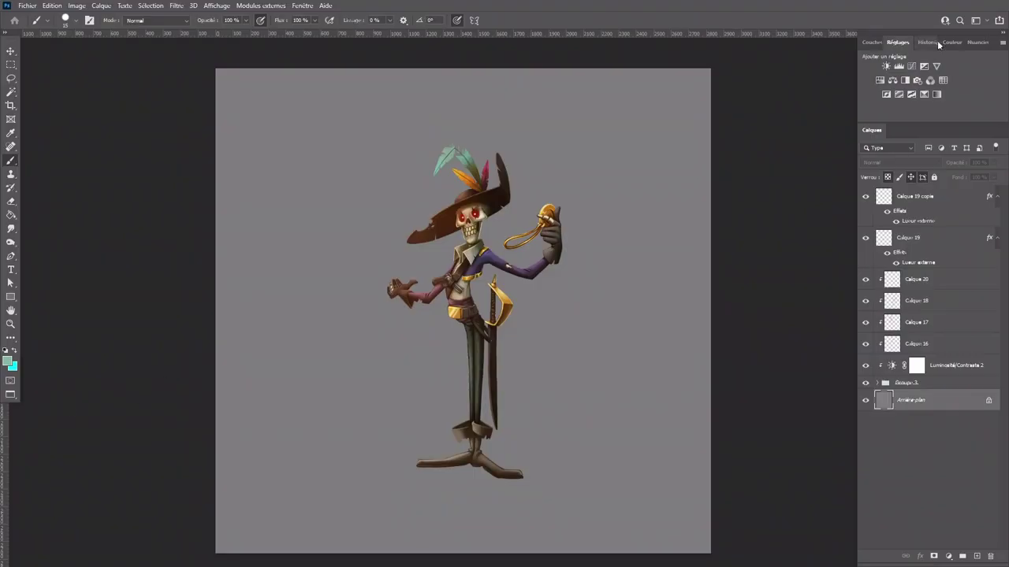
click(76, 5)
mouse_move(147, 34)
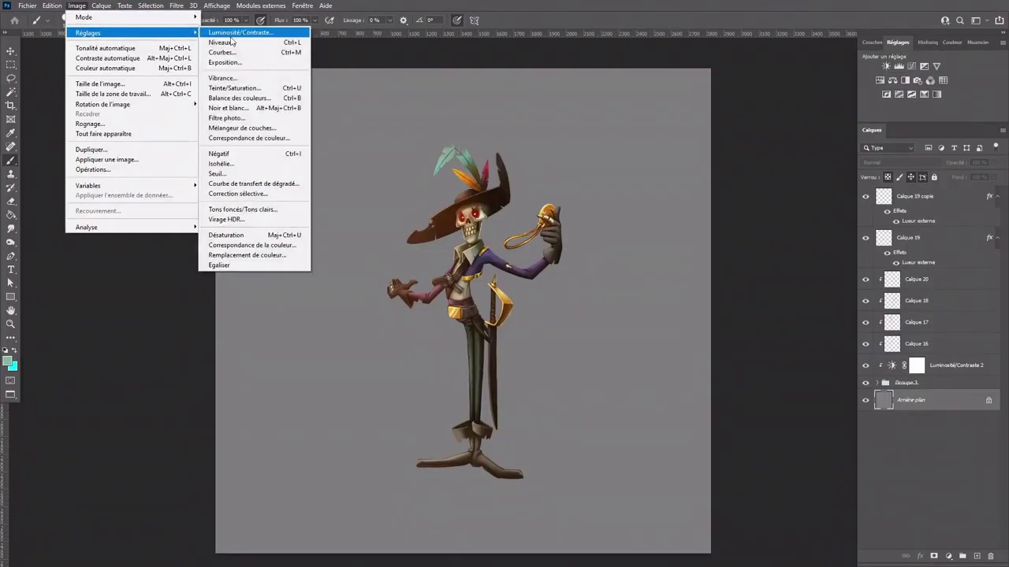
click(237, 37)
drag(759, 227, 725, 228)
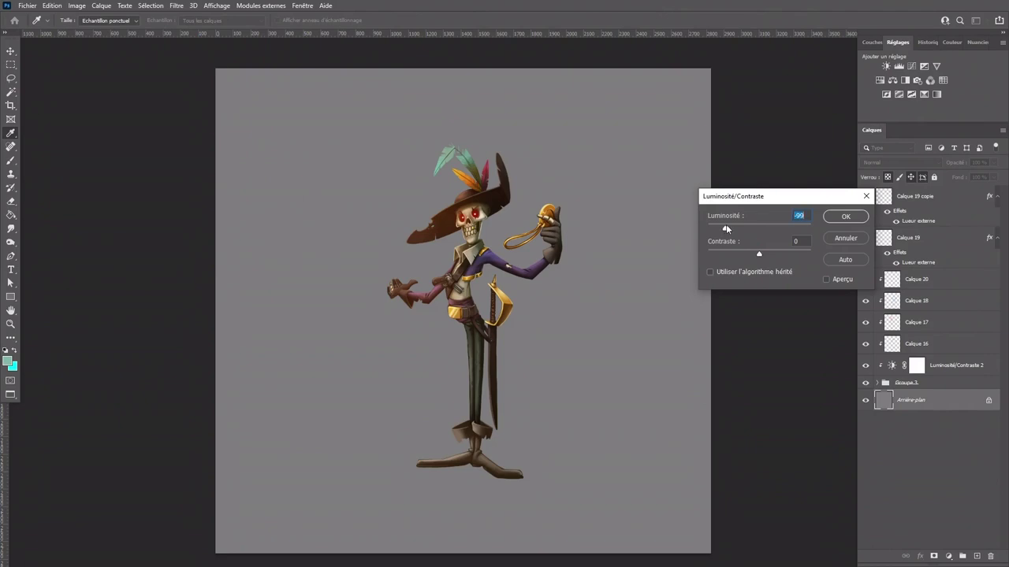
click(867, 196)
Step: Fill the Arrière-plan layer around the pirate with a very dark grey using the Paint Bucket
click(8, 361)
text(383838)
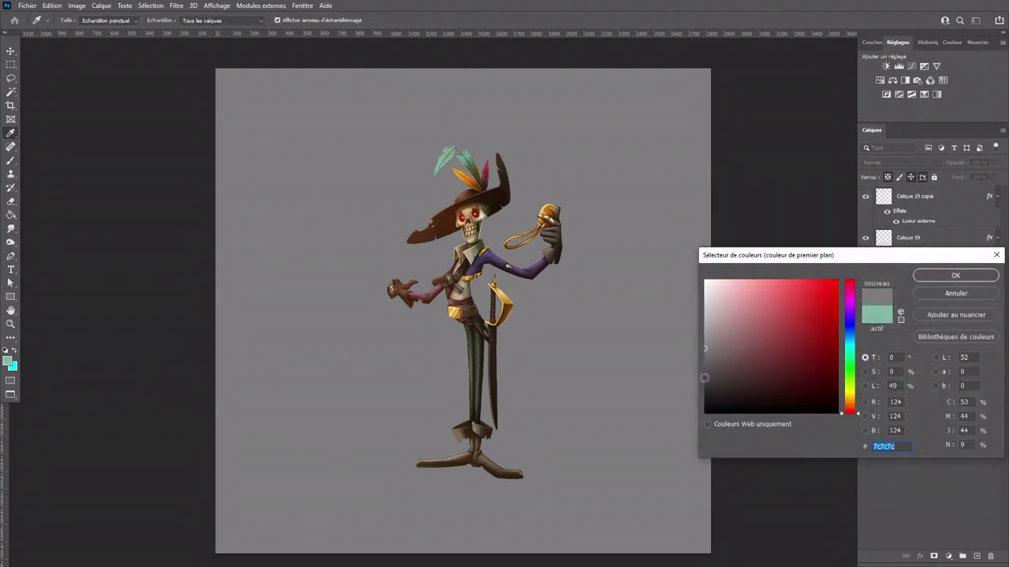
click(942, 277)
key(b)
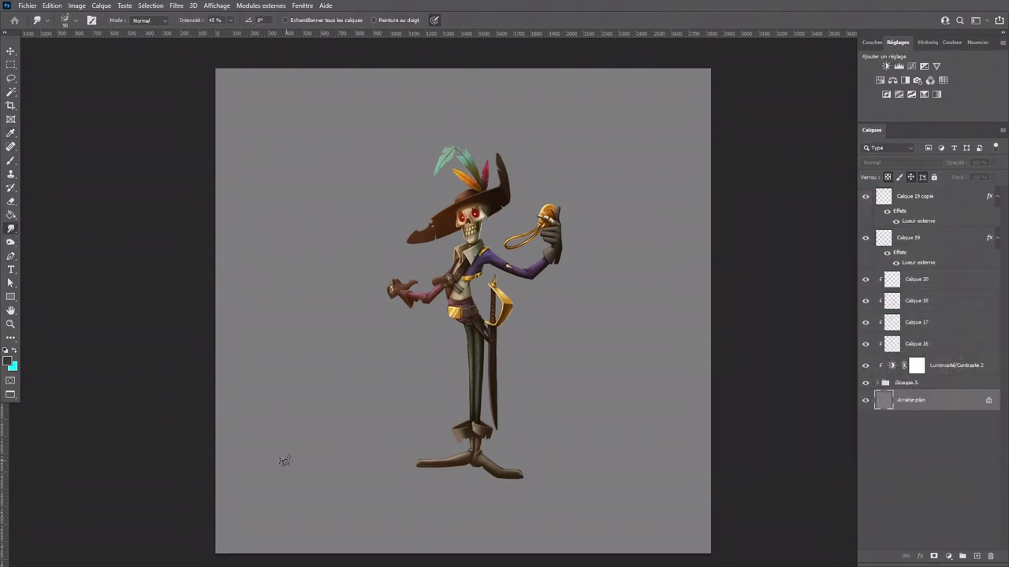
click(11, 215)
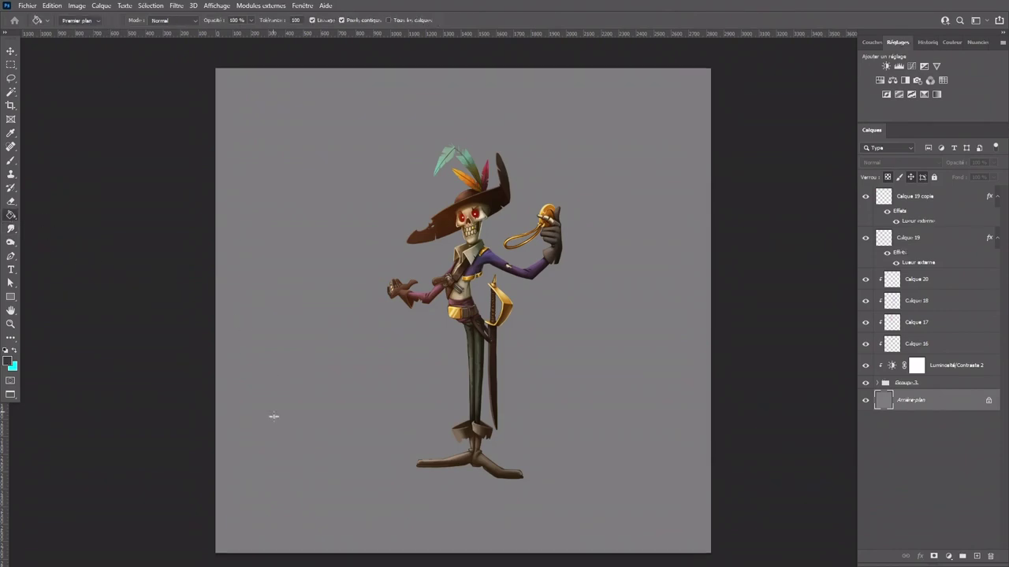
click(270, 412)
click(7, 362)
click(705, 391)
click(943, 278)
click(528, 422)
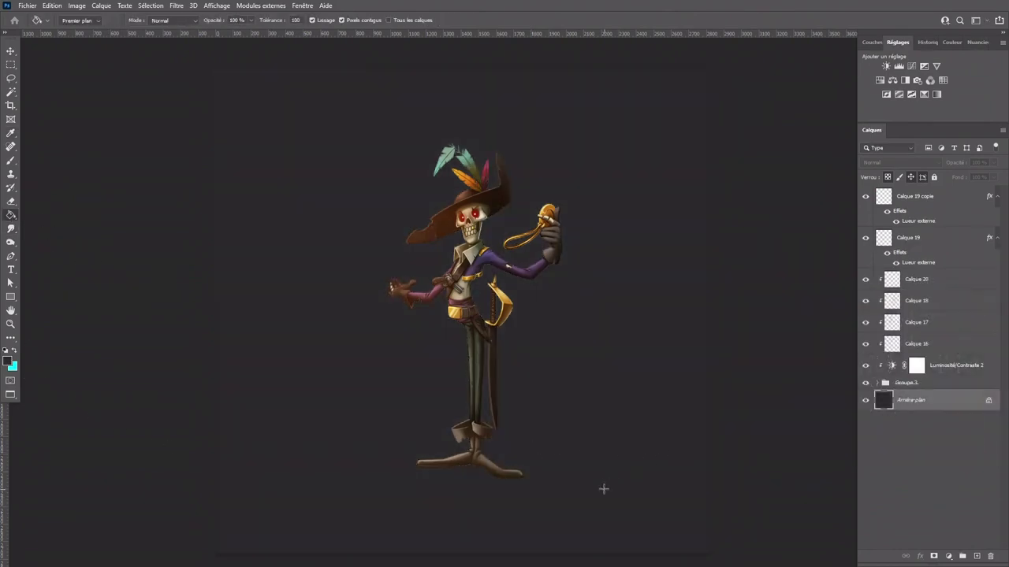
Step: Add a clipped layer directly above Calque 20 and ready the brush with cyan as the foreground colour
click(865, 279)
click(866, 282)
click(914, 280)
click(976, 555)
key(alt+space)
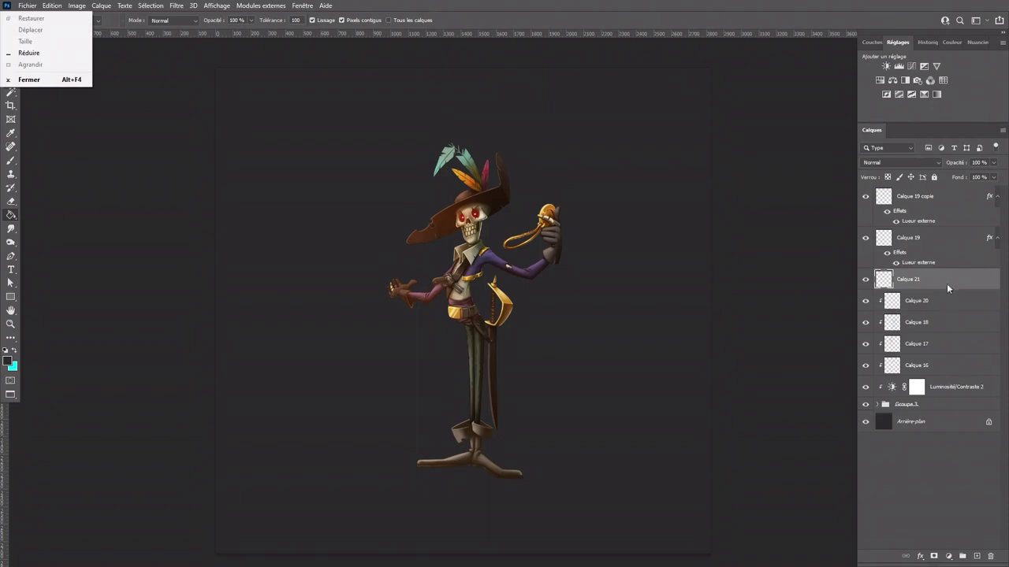
alt+click(947, 289)
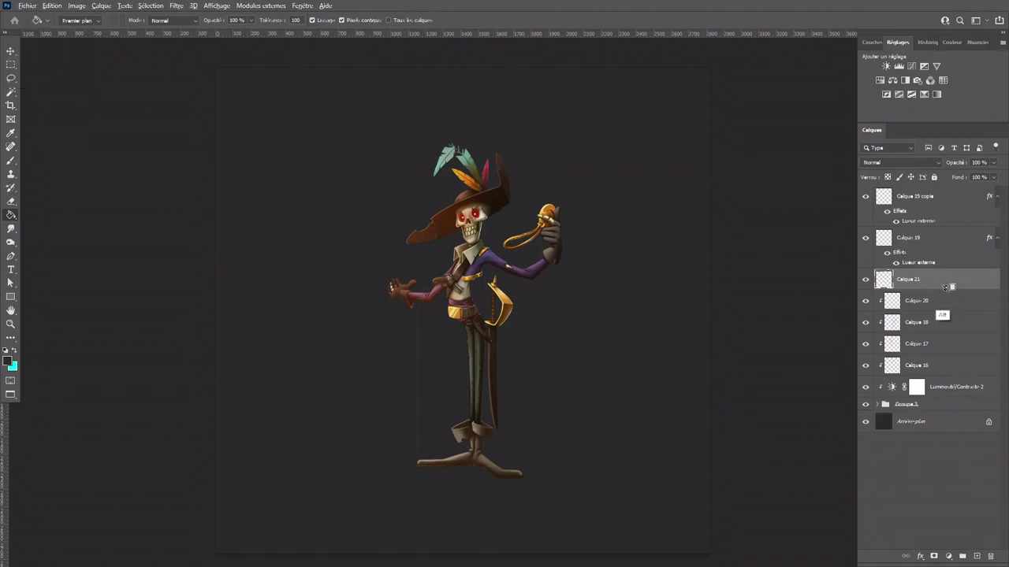
alt+click(948, 289)
click(17, 352)
click(10, 160)
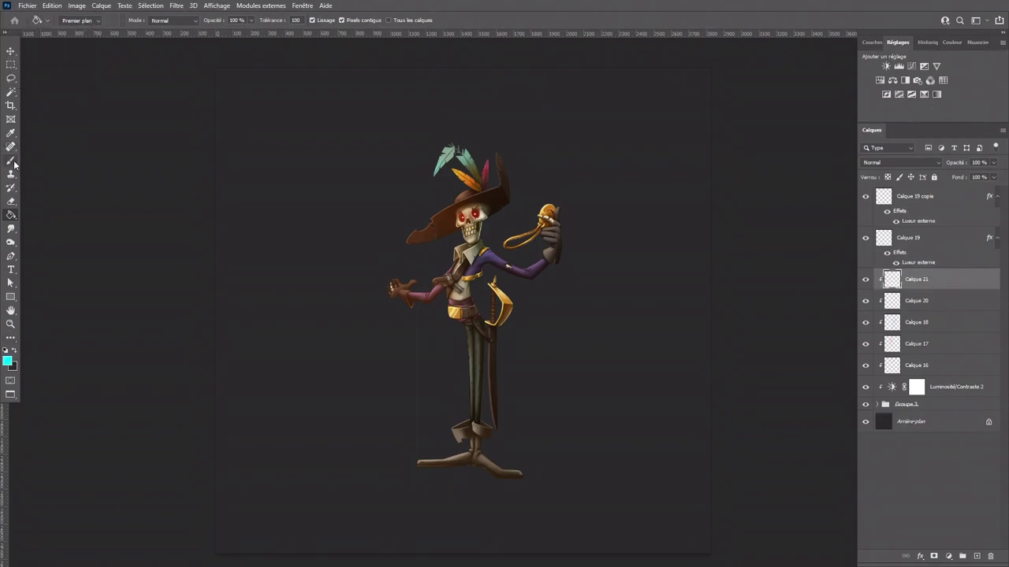
Step: Paint a thin cyan rim light along the lower edge of the hat brim up to the skull
scroll(477, 280, up, 2)
scroll(489, 258, up, 5)
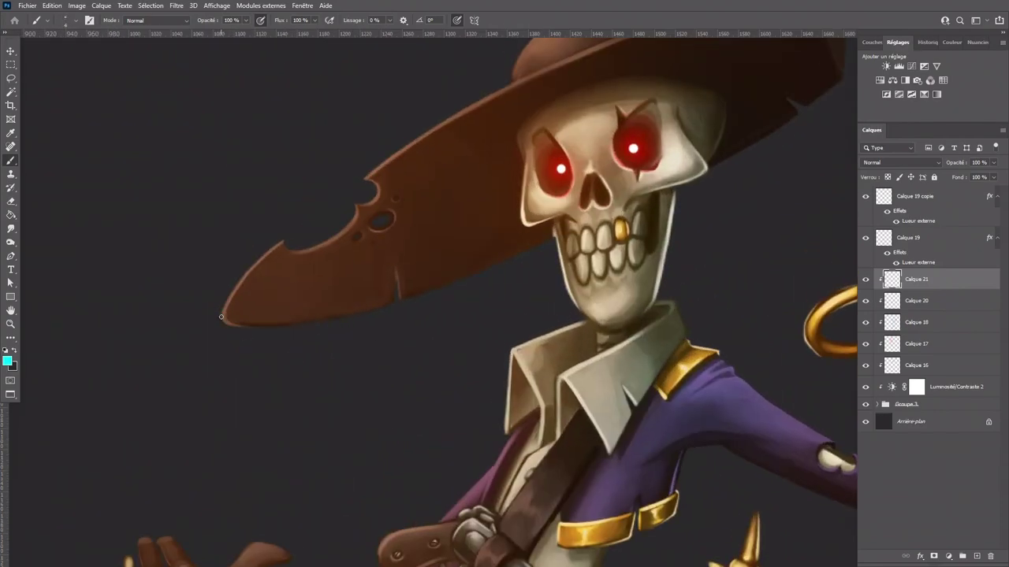
mouse_move(222, 320)
mouse_down()
mouse_move(285, 326)
mouse_move(226, 329)
mouse_move(429, 313)
mouse_move(261, 327)
mouse_move(476, 281)
mouse_move(309, 328)
mouse_move(472, 274)
mouse_up()
drag(447, 282, 490, 268)
key(ctrl+z)
drag(380, 307, 552, 237)
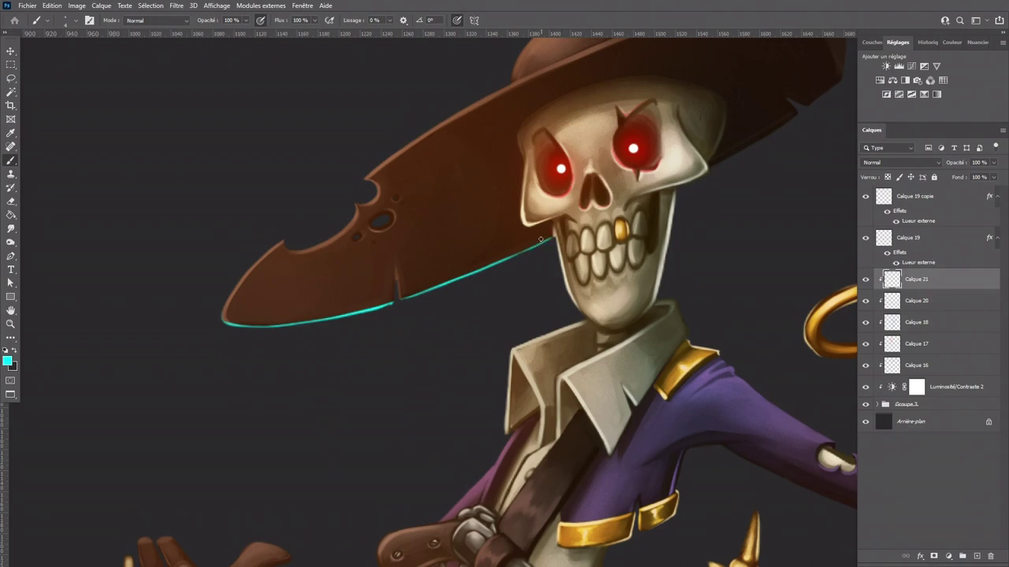
key(x)
key(x)
drag(551, 237, 548, 239)
Step: Add a layer mask to the character group below the Luminosité/Contraste 2 adjustment
click(908, 405)
click(933, 557)
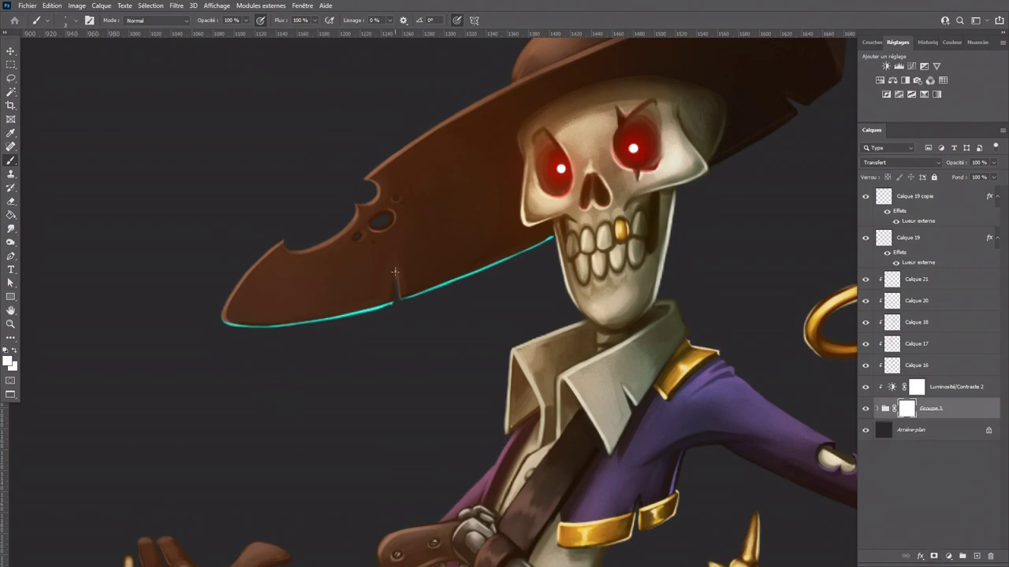
key(x)
Step: Paint cyan rim lights on Calque 21 along the hat brim's tear and around its small holes
click(890, 280)
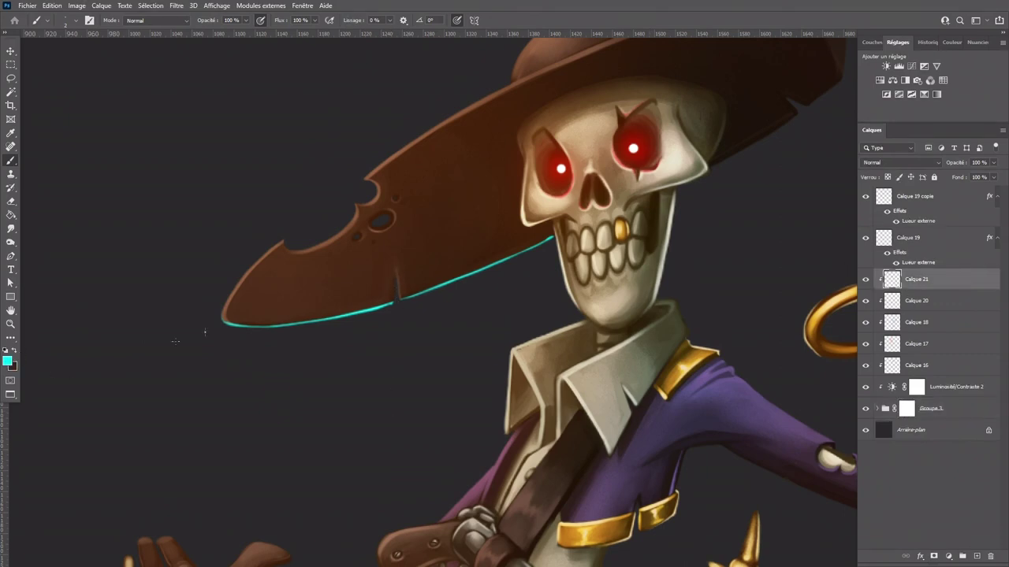
mouse_move(398, 274)
mouse_down()
mouse_move(399, 298)
mouse_move(395, 280)
mouse_up()
drag(372, 222, 390, 215)
Step: Paint cyan rim lights along the skull's jaw and the outer edges of both shirt collar flaps
drag(594, 308, 323, 254)
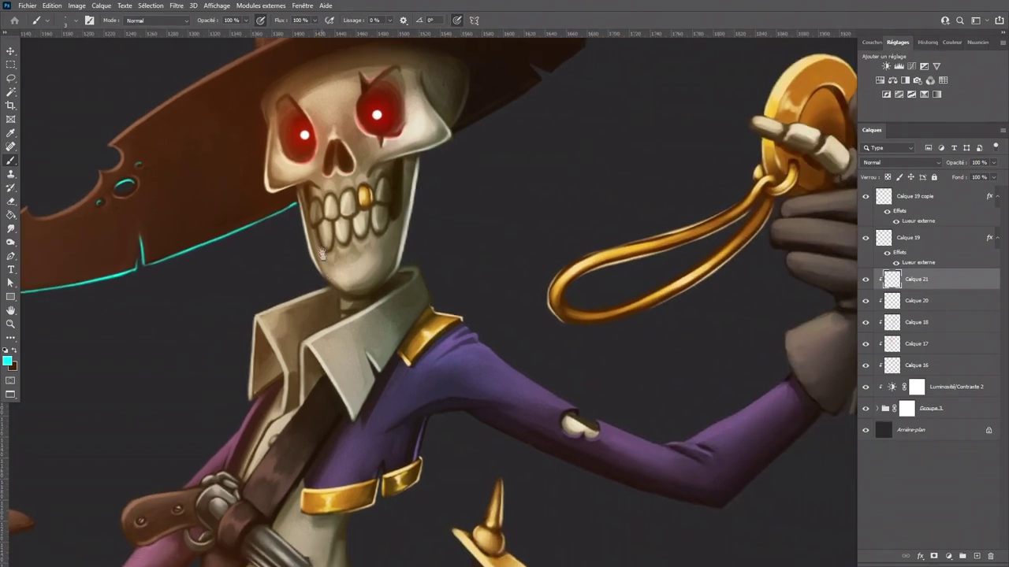
mouse_move(318, 269)
mouse_down()
mouse_move(364, 292)
mouse_move(370, 282)
mouse_move(340, 289)
mouse_move(371, 297)
mouse_up()
drag(254, 342, 249, 396)
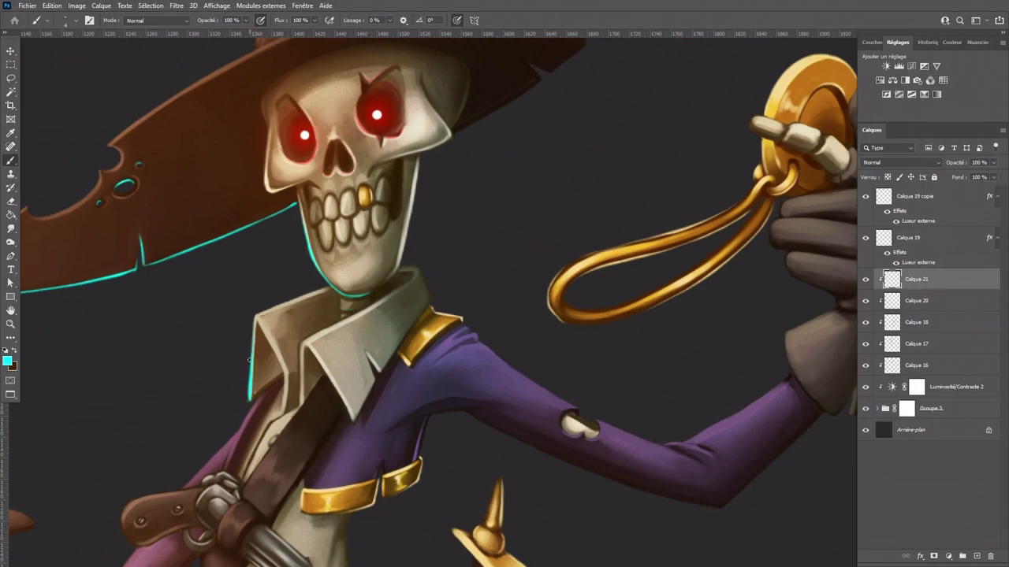
drag(272, 382, 249, 400)
key(ctrl+z)
mouse_move(321, 363)
mouse_down()
mouse_move(342, 397)
mouse_move(358, 369)
mouse_move(363, 408)
mouse_up()
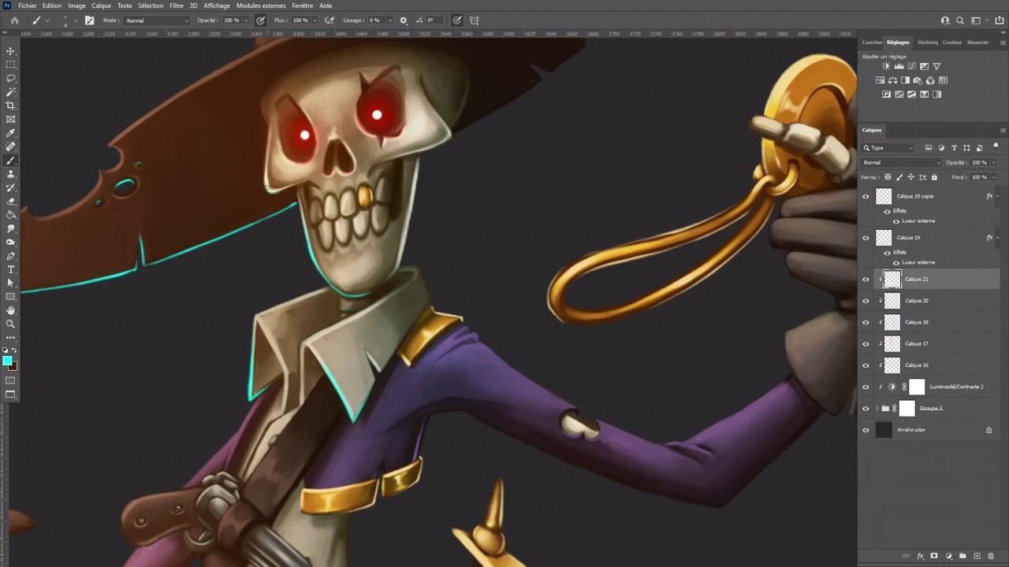
Step: Add fine cyan rim lights beneath the skull's cheekbones
drag(268, 191, 294, 186)
drag(381, 159, 423, 151)
click(364, 203)
Step: Paint cyan rim lights along the outer edges of the chest strap, waist sash and gold belt buckle
drag(375, 410, 463, 257)
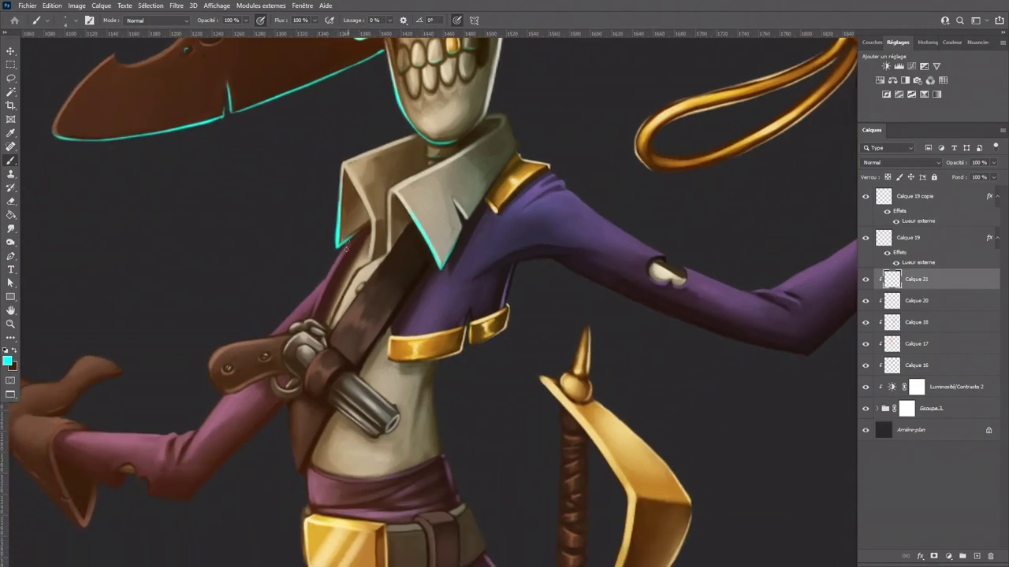
drag(287, 406, 295, 470)
drag(307, 470, 308, 508)
mouse_move(301, 542)
mouse_down()
mouse_move(322, 504)
mouse_move(298, 359)
mouse_move(279, 355)
mouse_move(296, 469)
mouse_move(316, 454)
mouse_move(278, 435)
mouse_move(346, 455)
mouse_up()
Step: Paint cyan rim lights along the underside of the magenta sleeve and around its torn hole
mouse_move(273, 294)
mouse_down()
mouse_move(421, 334)
mouse_move(424, 319)
mouse_move(330, 419)
mouse_up()
key(ctrl+z)
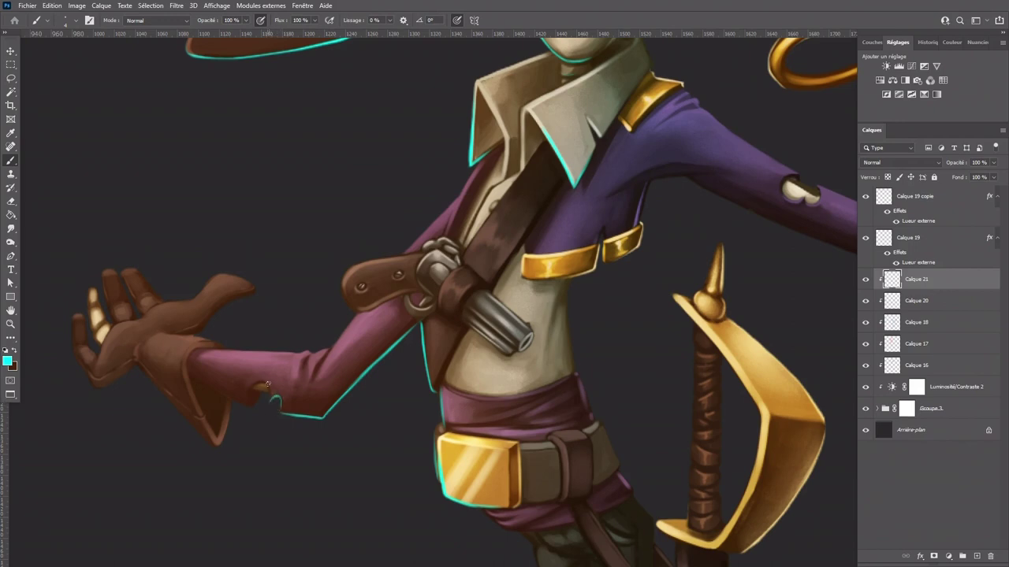
mouse_move(273, 404)
mouse_down()
mouse_move(259, 382)
mouse_move(266, 408)
mouse_move(271, 398)
mouse_move(248, 408)
mouse_move(262, 391)
mouse_move(240, 402)
mouse_move(253, 406)
mouse_up()
Step: Paint cyan rim lights along the open hand's brown glove cuff, palm underside and thumb
drag(144, 369, 213, 442)
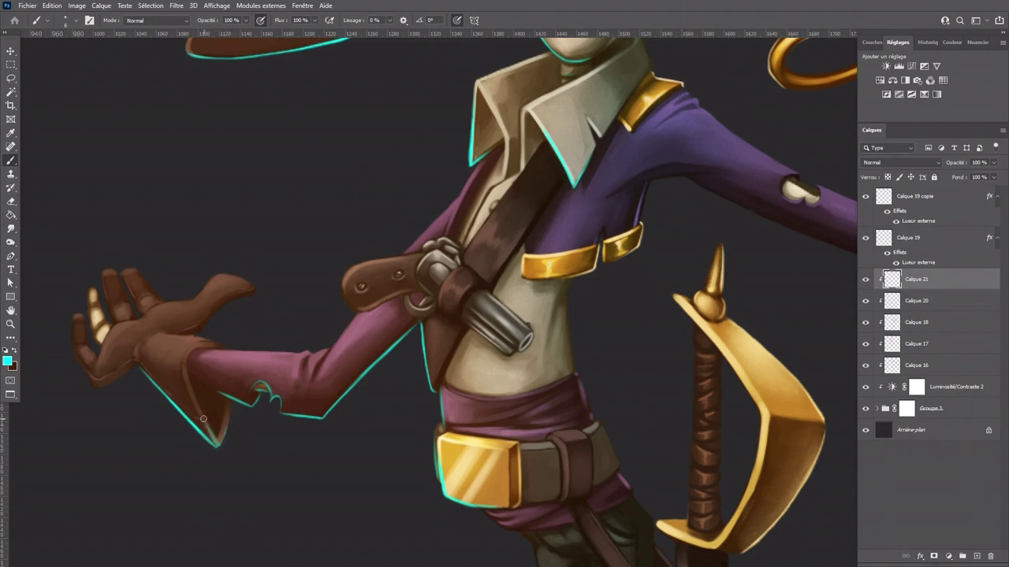
mouse_move(225, 425)
mouse_down()
mouse_move(209, 424)
mouse_move(218, 445)
mouse_up()
mouse_move(235, 415)
mouse_down()
mouse_move(223, 424)
mouse_move(226, 413)
mouse_up()
key(ctrl+z)
mouse_move(67, 337)
mouse_down()
mouse_move(86, 378)
mouse_move(109, 382)
mouse_move(134, 367)
mouse_up()
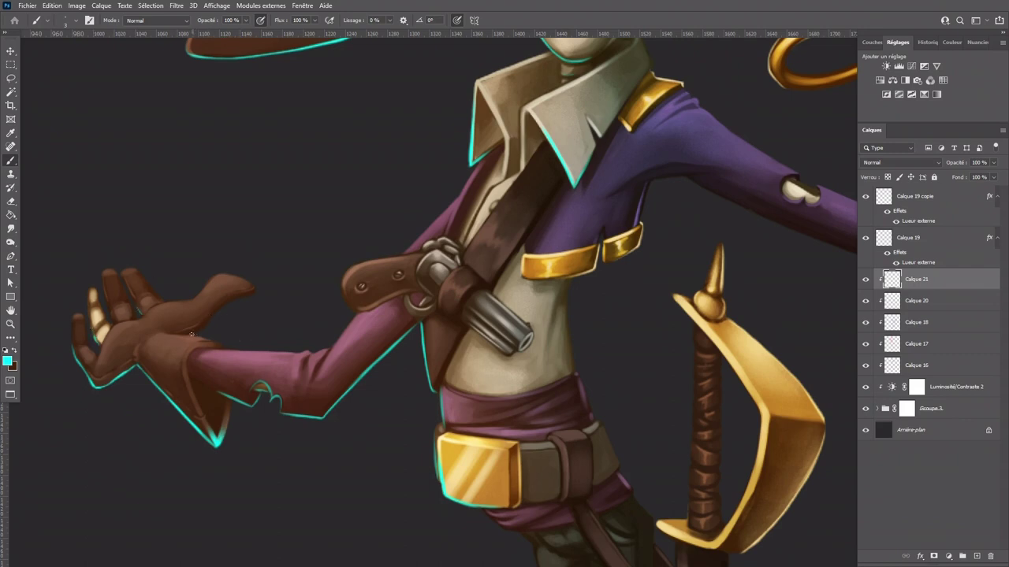
drag(190, 334, 254, 293)
Step: Paint cyan rim lights on the pistol's grip, metal mechanism and barrel
drag(445, 492, 273, 278)
drag(408, 262, 400, 472)
mouse_move(261, 303)
mouse_down()
mouse_move(282, 323)
mouse_move(231, 318)
mouse_move(232, 308)
mouse_move(254, 322)
mouse_up()
mouse_move(165, 298)
mouse_down()
mouse_move(193, 307)
mouse_move(169, 305)
mouse_move(230, 287)
mouse_move(188, 311)
mouse_move(224, 297)
mouse_move(194, 309)
mouse_move(272, 298)
mouse_move(240, 275)
mouse_move(245, 292)
mouse_move(236, 273)
mouse_move(258, 303)
mouse_move(239, 285)
mouse_move(243, 309)
mouse_move(260, 289)
mouse_up()
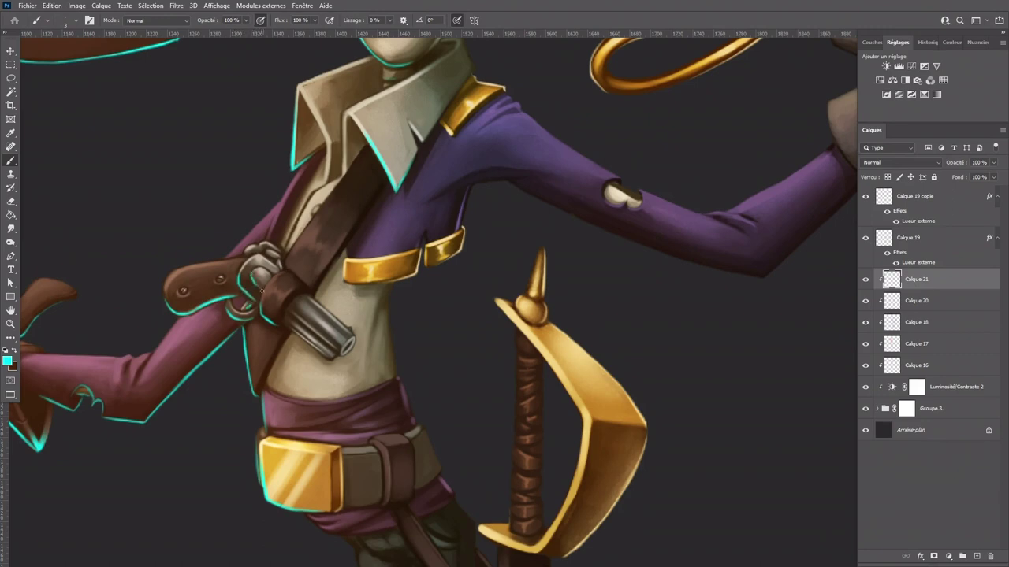
drag(264, 251, 279, 257)
drag(297, 333, 312, 345)
Step: Paint cyan rim lights along the sash's lower edge below the belt and the upper outer trouser edge
drag(380, 463, 350, 349)
mouse_move(317, 392)
mouse_down()
mouse_move(372, 389)
mouse_move(231, 278)
mouse_up()
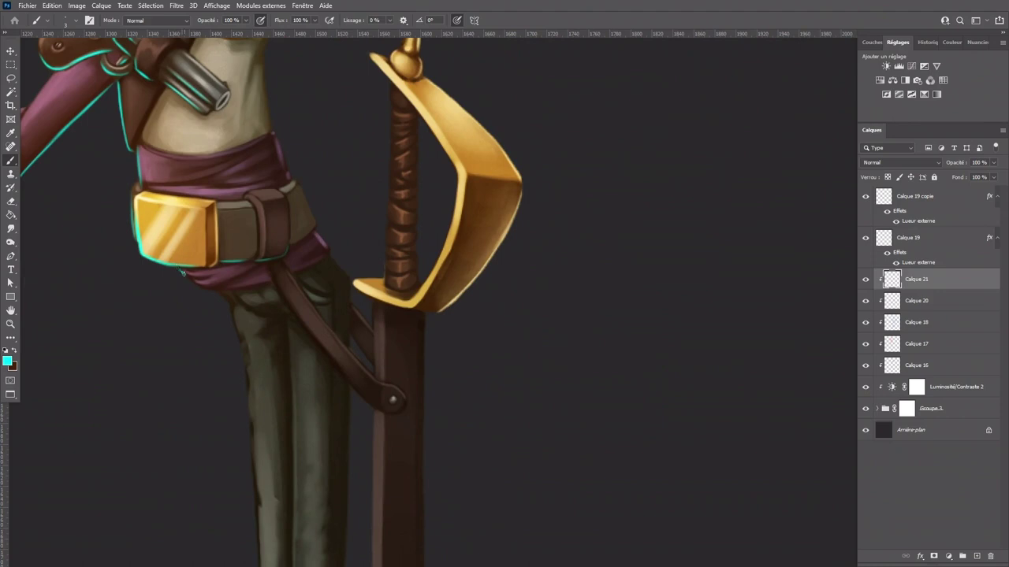
mouse_move(179, 268)
mouse_down()
mouse_move(212, 286)
mouse_move(254, 271)
mouse_move(208, 288)
mouse_move(246, 289)
mouse_up()
mouse_move(226, 294)
mouse_down()
mouse_move(206, 190)
mouse_move(233, 394)
mouse_up()
Step: Continue the cyan rim light down the outer edge of the trouser leg towards the boot cuff
drag(232, 480, 241, 316)
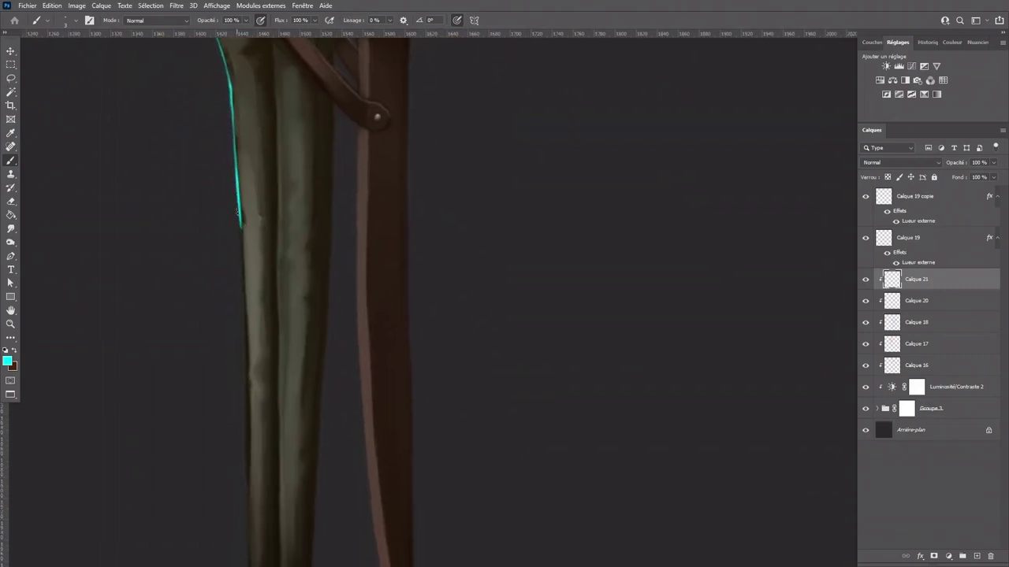
drag(239, 224, 244, 290)
drag(238, 216, 247, 385)
mouse_move(245, 323)
mouse_down()
mouse_move(272, 424)
mouse_move(254, 228)
mouse_up()
drag(230, 191, 232, 302)
drag(230, 186, 231, 301)
Step: Erase the lower end of the trouser leg's cyan rim light so it tapers off
click(11, 215)
click(11, 201)
drag(230, 224, 230, 332)
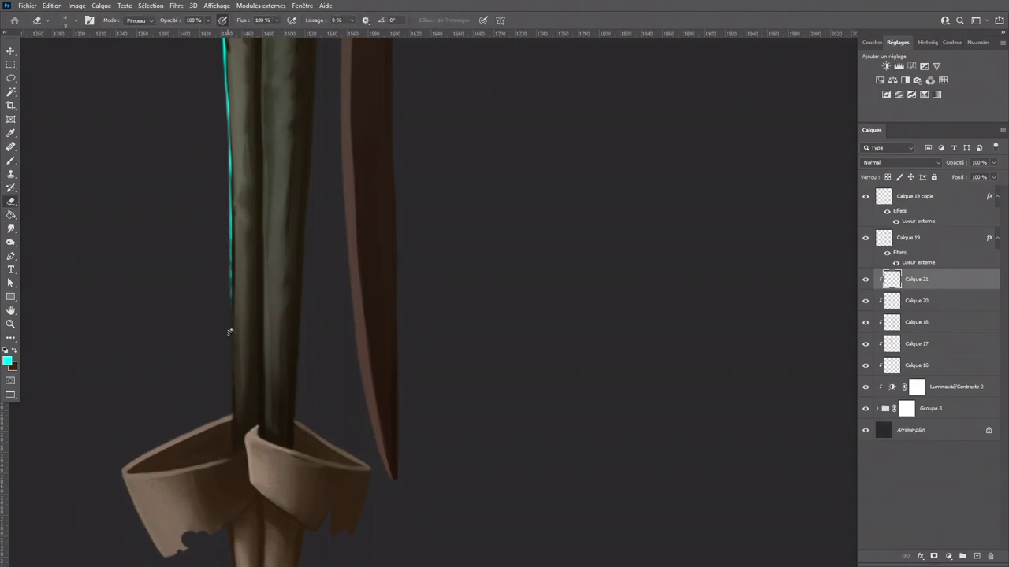
scroll(236, 436, down, 6)
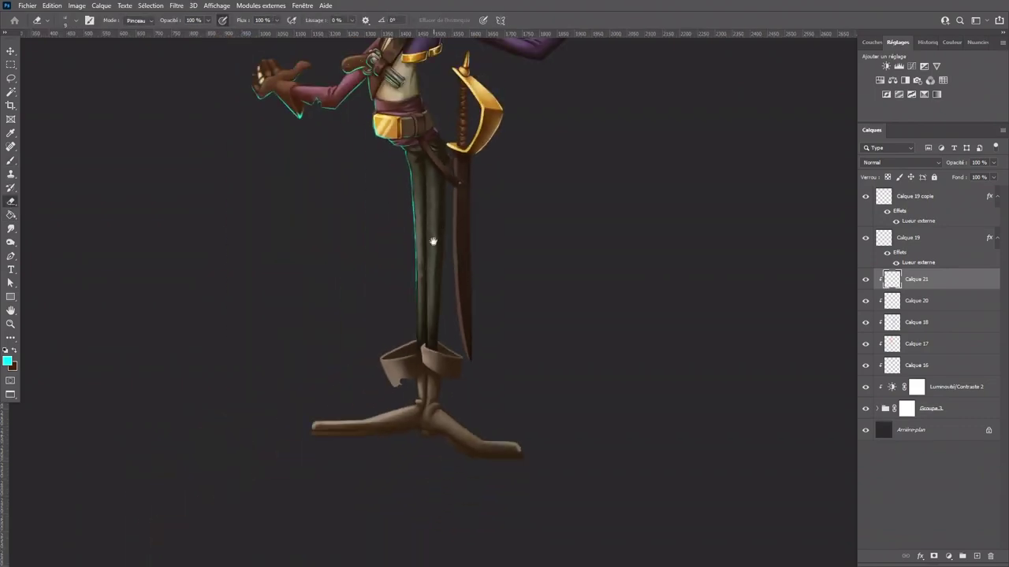
Step: Paint a thin cyan rim light along the lower edge of the leather strap holding the sword
click(11, 160)
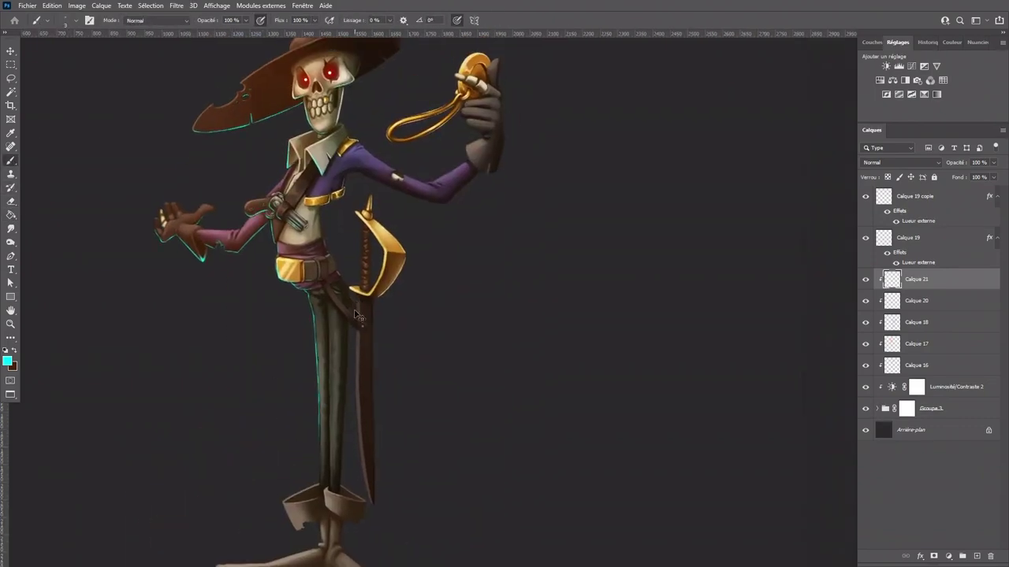
scroll(490, 288, up, 4)
drag(129, 294, 367, 244)
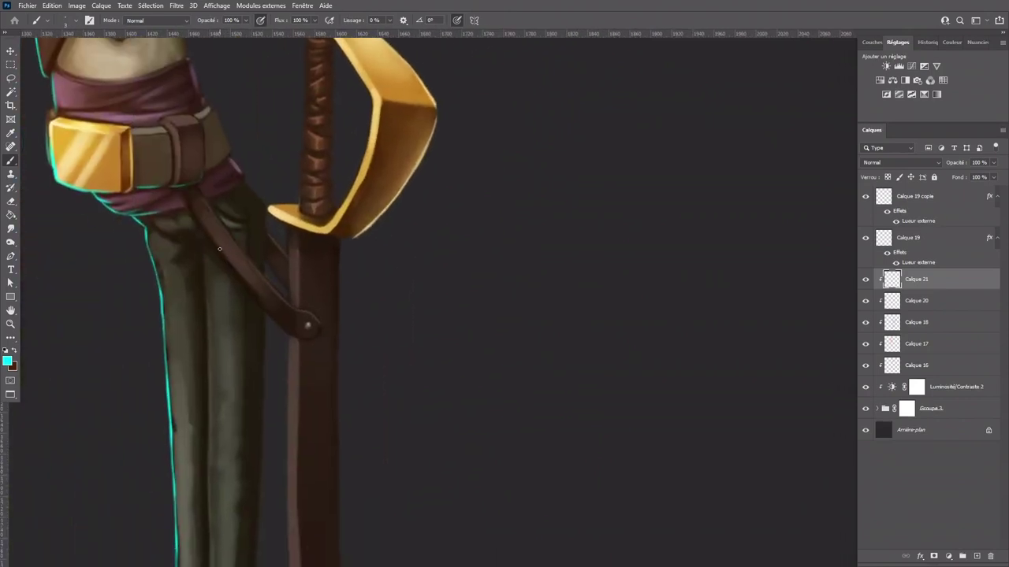
drag(203, 228, 246, 285)
key(ctrl+z)
key(ctrl+z)
key(ctrl+z)
drag(200, 224, 280, 324)
Step: Paint a soft cyan rim light down the edge of the sword's scabbard below the strap, from the rivet to the tip
scroll(270, 235, down, 3)
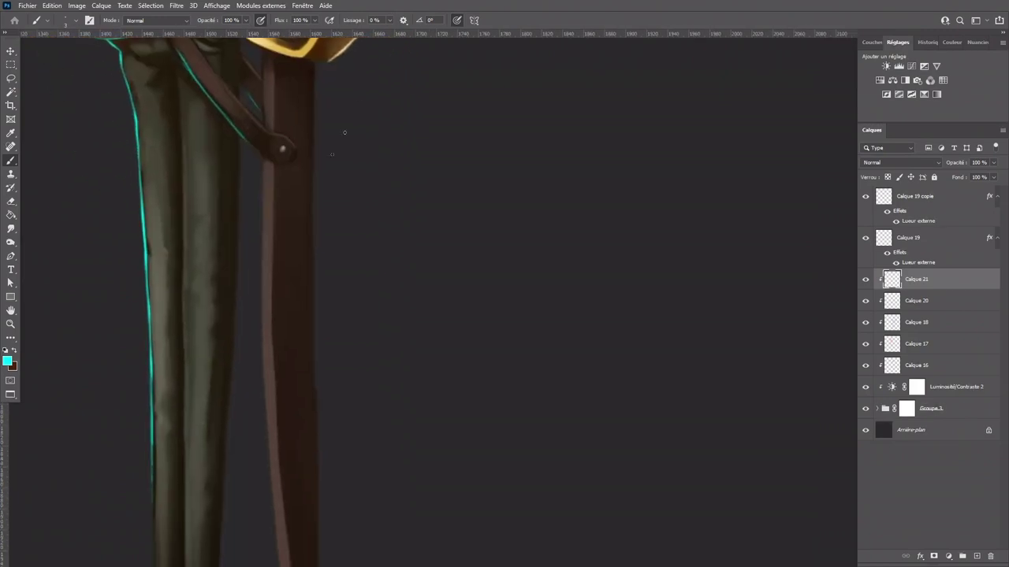
scroll(272, 191, down, 5)
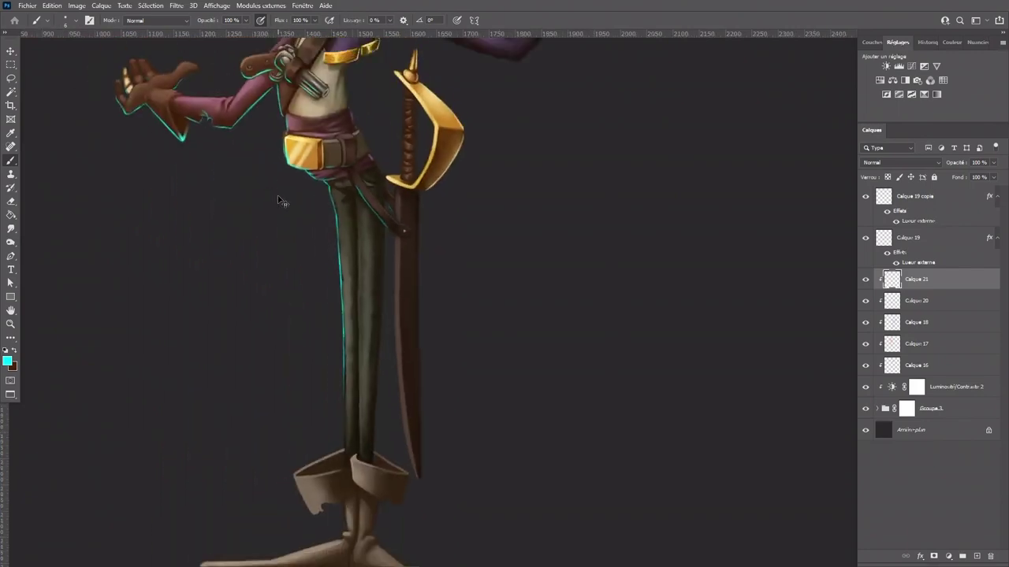
key(bracketright)
mouse_move(428, 260)
mouse_down()
mouse_move(427, 345)
mouse_move(428, 259)
mouse_move(436, 412)
mouse_up()
key(ctrl+z)
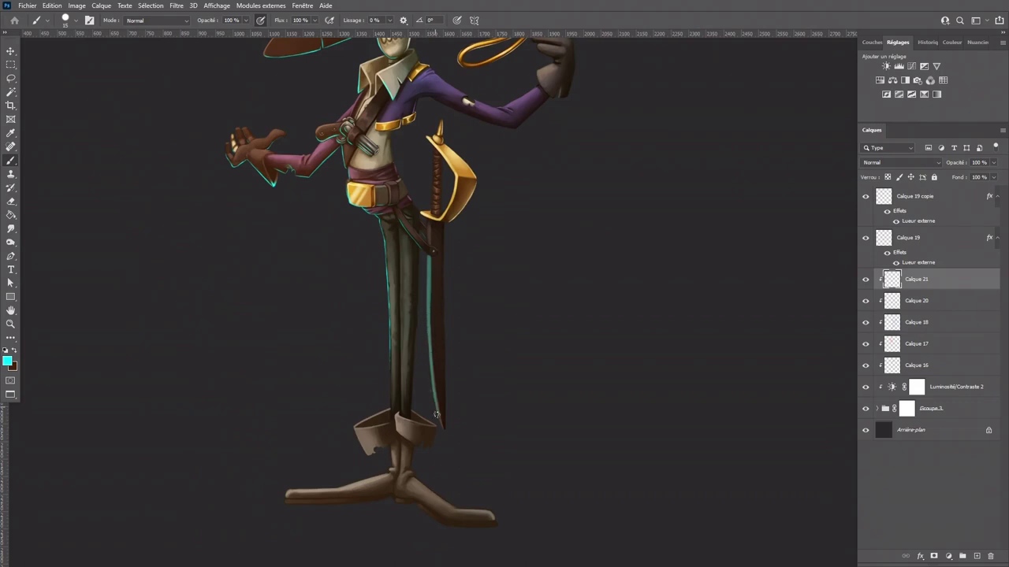
click(10, 201)
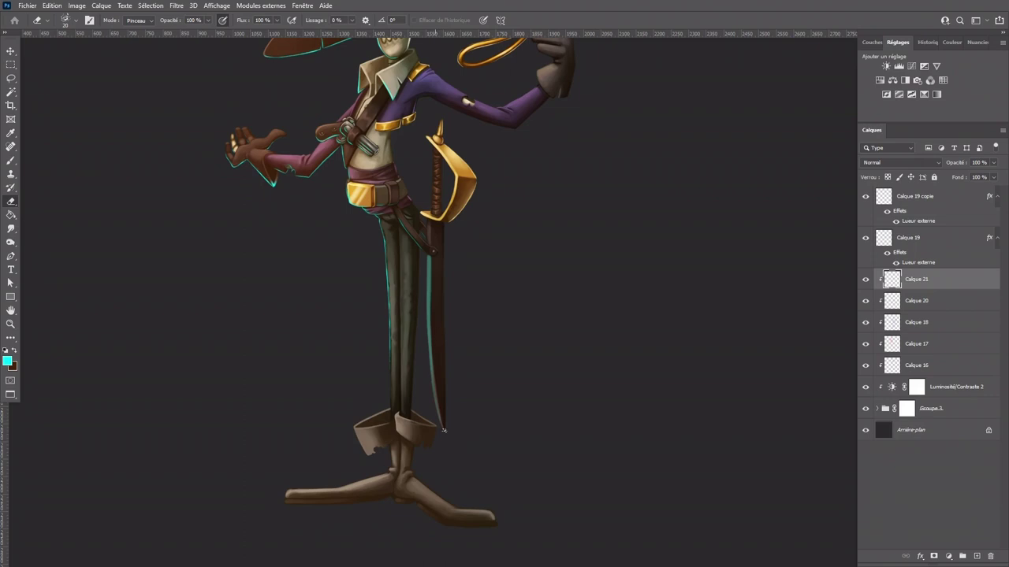
key(bracketleft)
key(bracketleft)
key(bracketleft)
Step: Extend the cyan rim light onto the scabbard's edge above the strap and add a cyan glint on the rivet
click(10, 160)
key(ctrl+plus)
key(ctrl+plus)
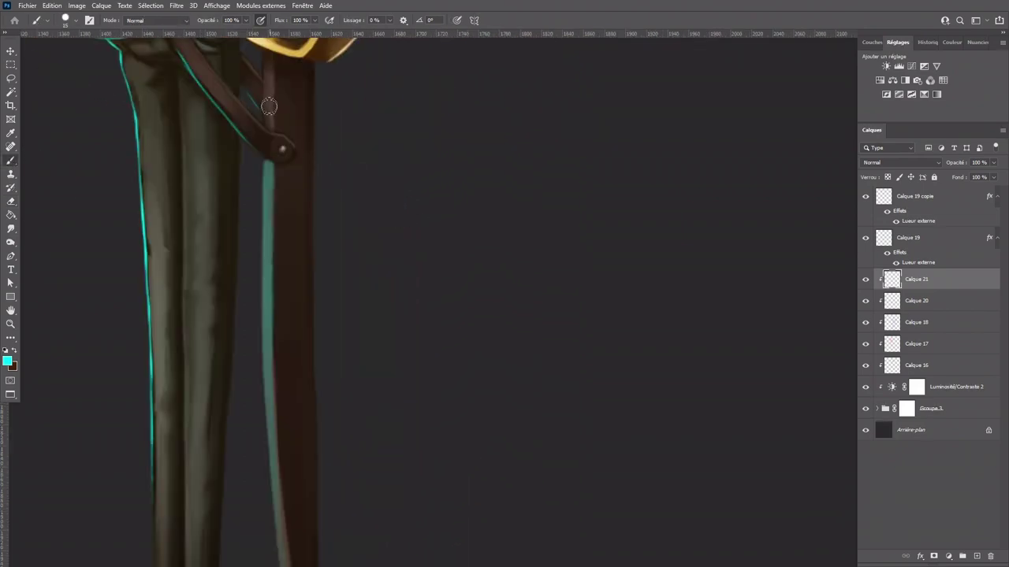
drag(268, 78, 268, 129)
key(ctrl+z)
key(e)
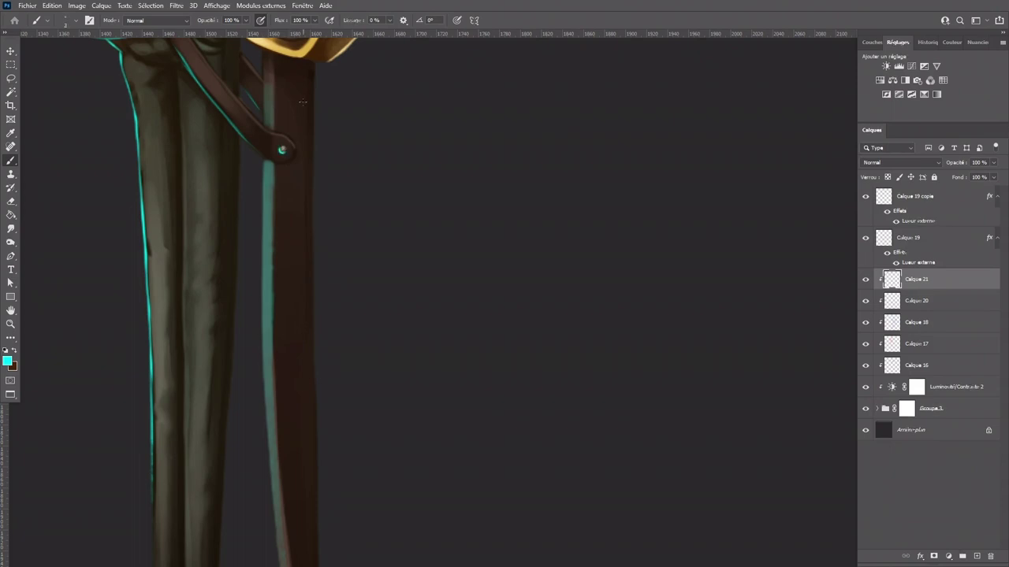
Step: Paint a cyan rim light under the base of the golden sword guard and thin it with a 3 px eraser
drag(288, 118, 279, 310)
mouse_move(236, 228)
mouse_down()
mouse_move(319, 254)
mouse_move(309, 252)
mouse_move(327, 234)
mouse_move(302, 254)
mouse_up()
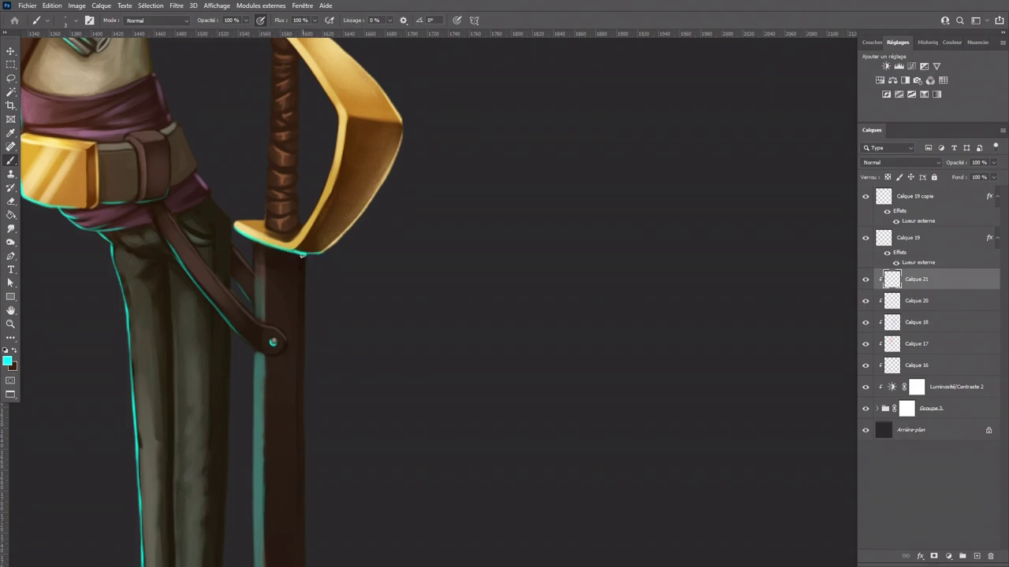
key(e)
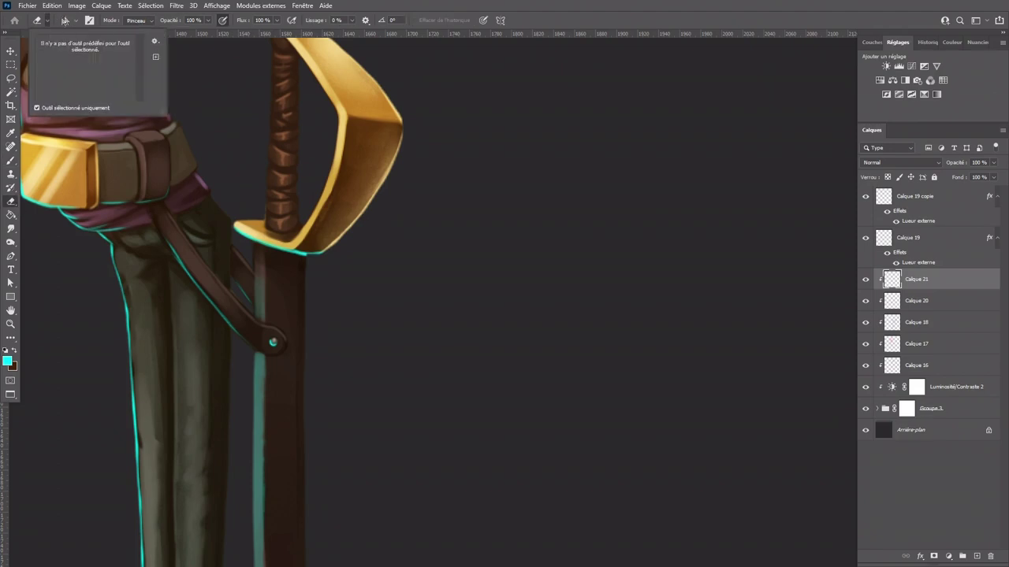
click(76, 24)
click(42, 117)
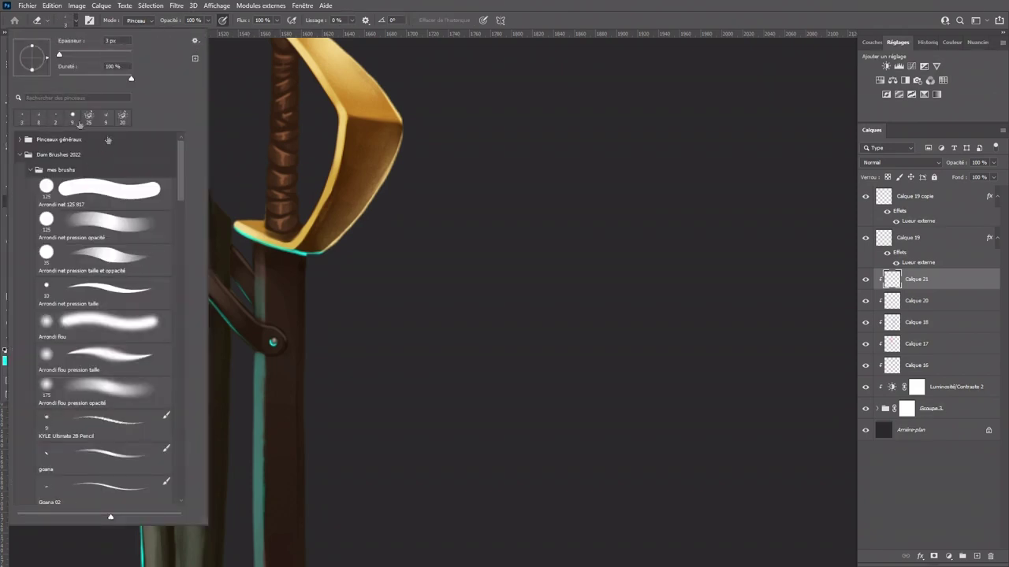
click(300, 257)
drag(291, 254, 320, 251)
key(ctrl+z)
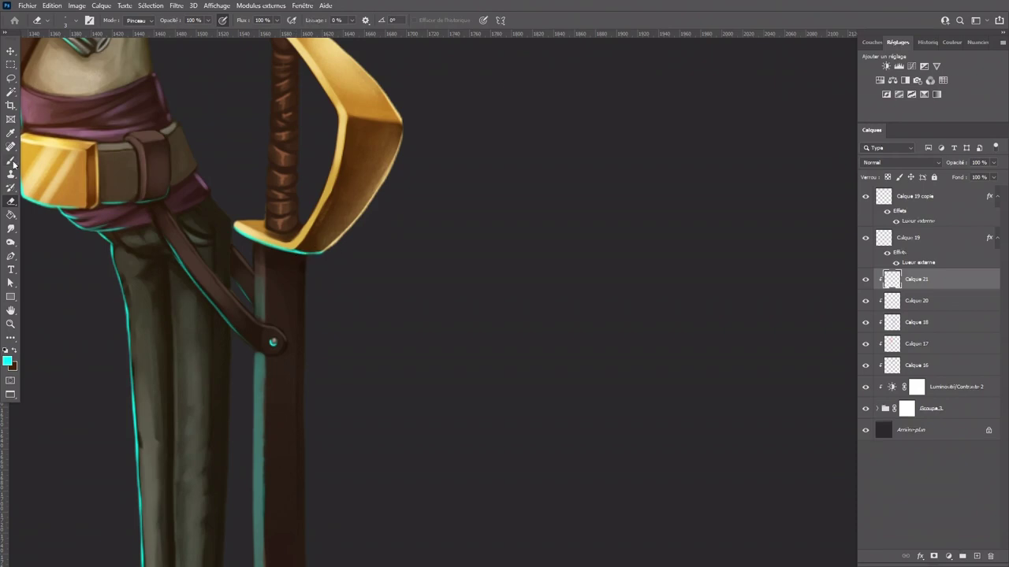
Step: Continue the cyan rim light around the sword guard's lower curve, along its inner edge and under the pommel ball
key(b)
drag(298, 253, 321, 251)
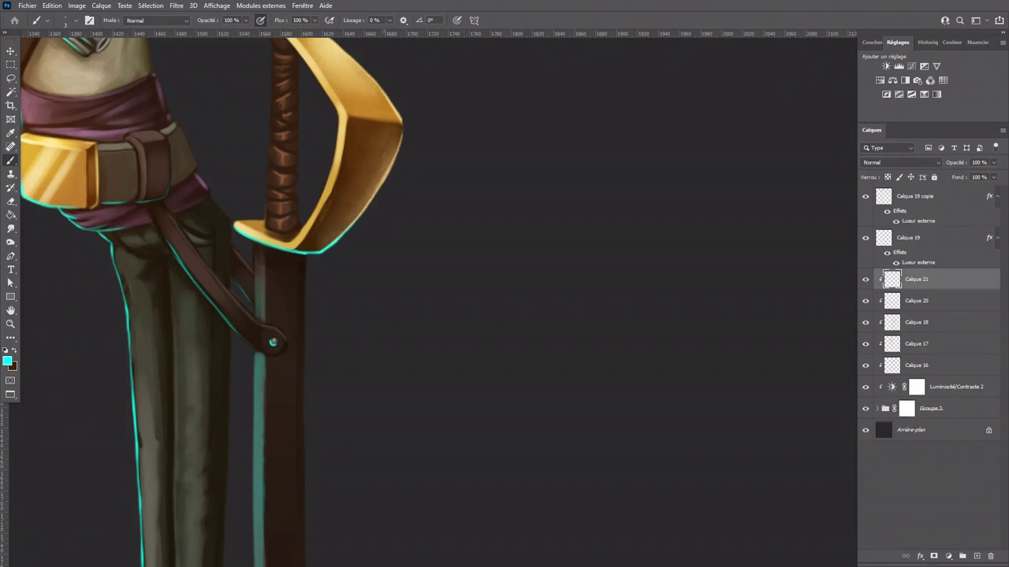
drag(288, 250, 302, 242)
drag(395, 182, 381, 350)
mouse_move(253, 184)
mouse_down()
mouse_move(326, 281)
mouse_move(321, 274)
mouse_move(326, 300)
mouse_move(322, 280)
mouse_move(313, 335)
mouse_up()
mouse_move(259, 172)
mouse_down()
mouse_move(283, 188)
mouse_move(282, 162)
mouse_up()
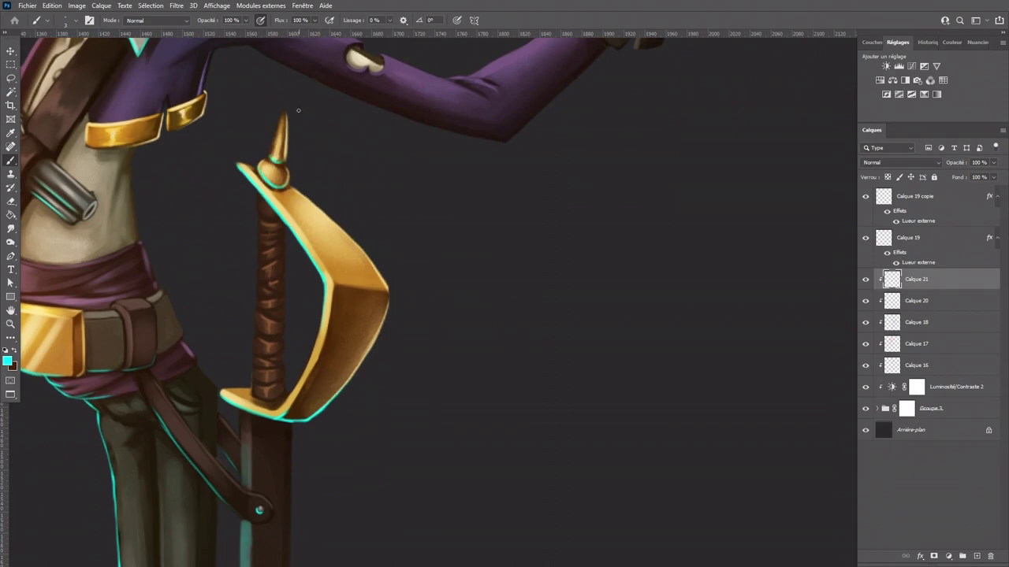
Step: Paint cyan rim lights along the lower edge of the jacket's gold hem and under the purple sleeve's armpit
drag(231, 301, 457, 98)
drag(473, 470, 455, 534)
drag(361, 278, 371, 451)
drag(324, 271, 367, 375)
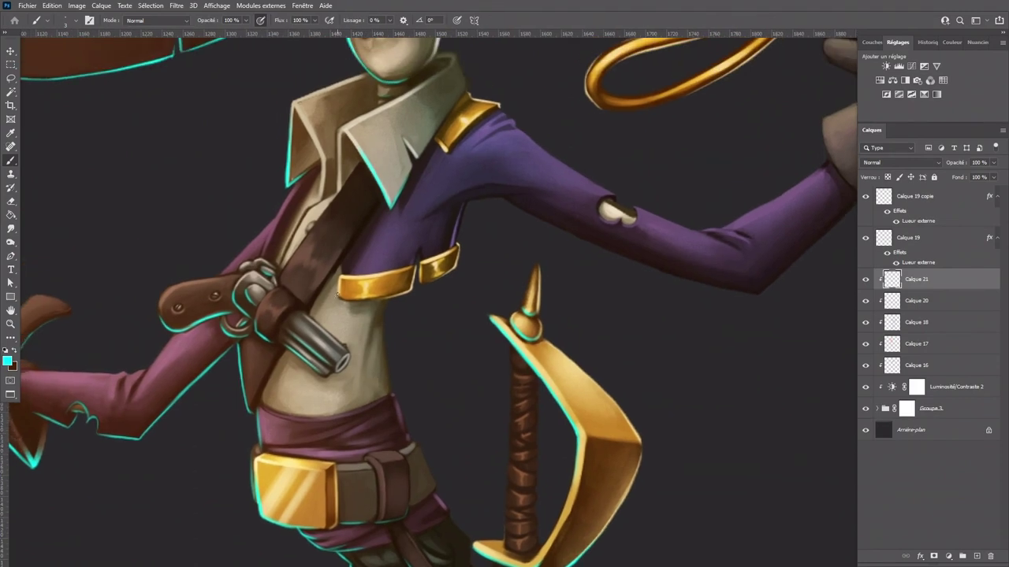
drag(341, 297, 406, 292)
mouse_move(552, 208)
mouse_down()
mouse_move(436, 218)
mouse_move(456, 227)
mouse_move(399, 236)
mouse_up()
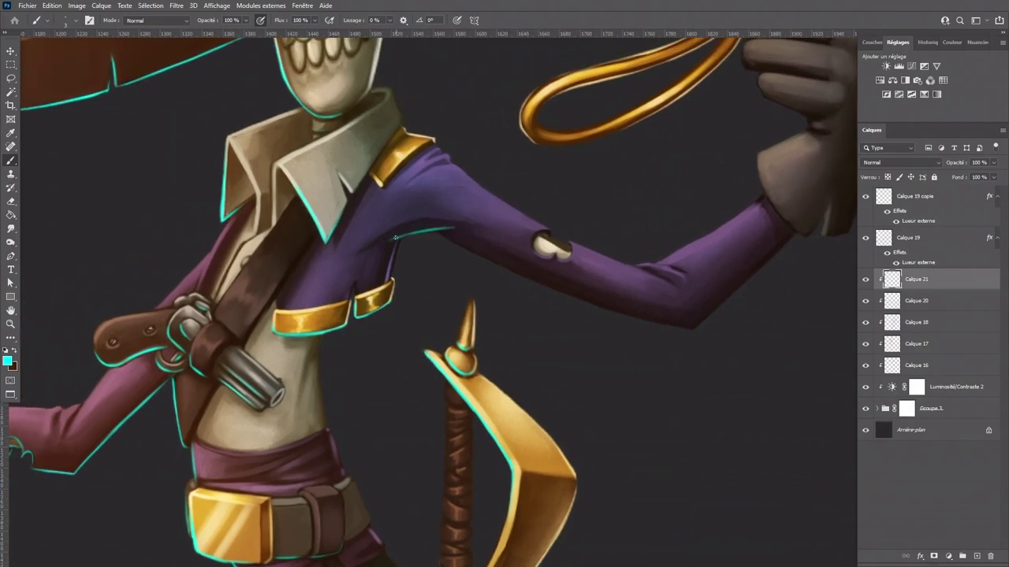
Step: Paint a cyan rim light along the underside of the raised purple sleeve to the elbow
mouse_move(513, 228)
mouse_down()
mouse_move(213, 178)
mouse_move(166, 179)
mouse_up()
mouse_move(250, 223)
mouse_down()
mouse_move(167, 181)
mouse_move(366, 264)
mouse_up()
key(ctrl+z)
mouse_move(285, 239)
mouse_down()
mouse_move(391, 279)
mouse_move(300, 247)
mouse_move(417, 280)
mouse_move(357, 264)
mouse_move(434, 283)
mouse_move(421, 279)
mouse_move(448, 260)
mouse_up()
key(ctrl+z)
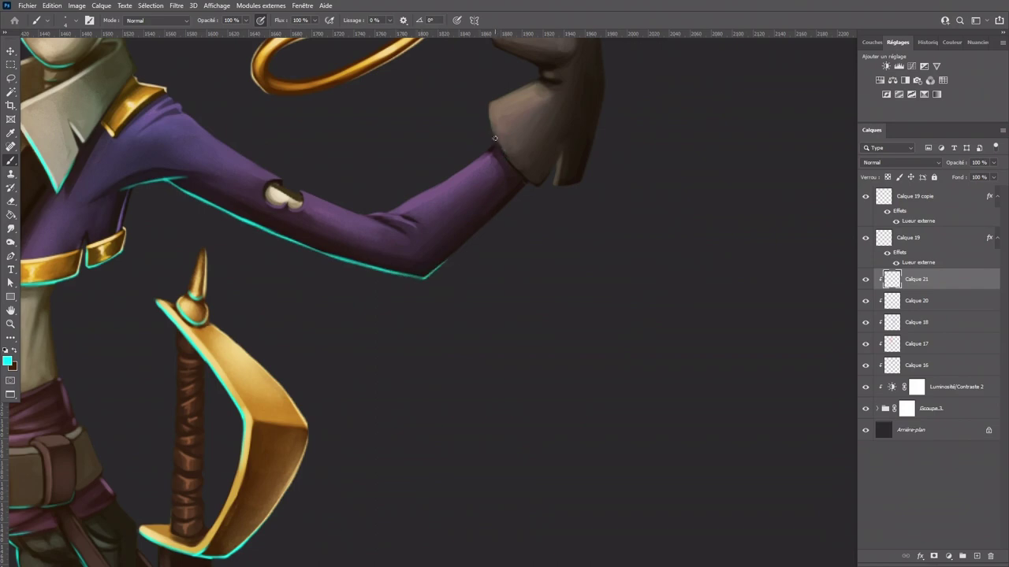
Step: Paint cyan rim lights along the raised glove's torn cuff hem and the undersides of its lower fingers
mouse_move(497, 143)
mouse_down()
mouse_move(524, 178)
mouse_move(516, 171)
mouse_move(539, 186)
mouse_move(550, 172)
mouse_move(555, 181)
mouse_move(557, 169)
mouse_move(554, 186)
mouse_move(554, 175)
mouse_up()
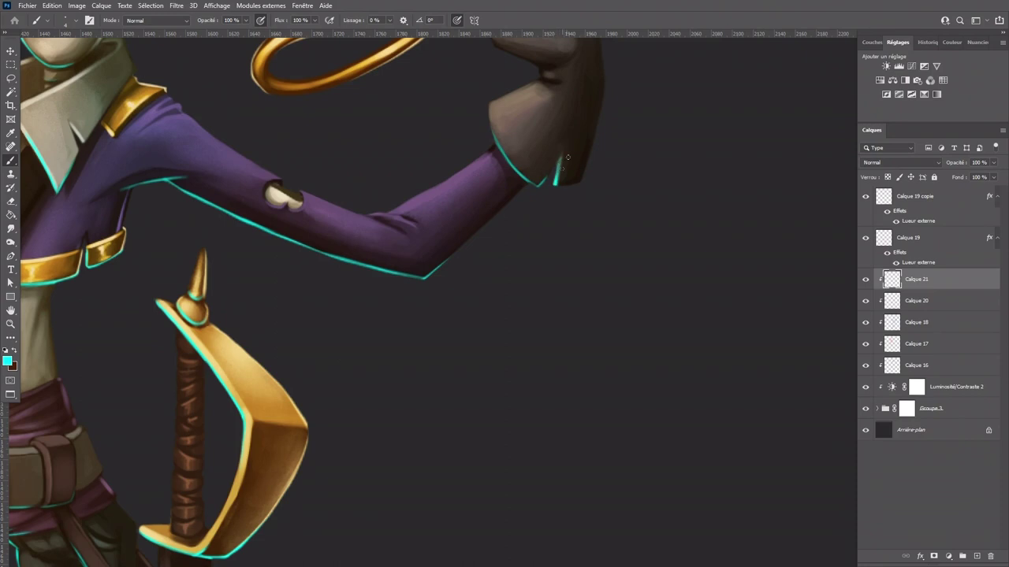
drag(619, 136, 468, 323)
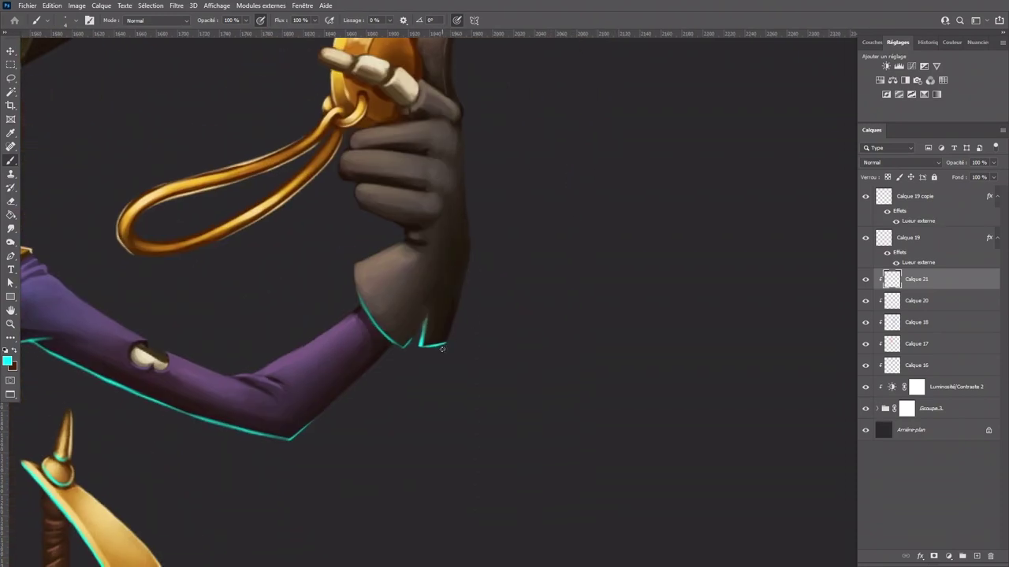
mouse_move(465, 246)
mouse_down()
mouse_move(501, 299)
mouse_move(442, 303)
mouse_up()
mouse_move(330, 244)
mouse_down()
mouse_move(338, 263)
mouse_move(337, 252)
mouse_move(341, 264)
mouse_move(391, 282)
mouse_up()
key(ctrl+z)
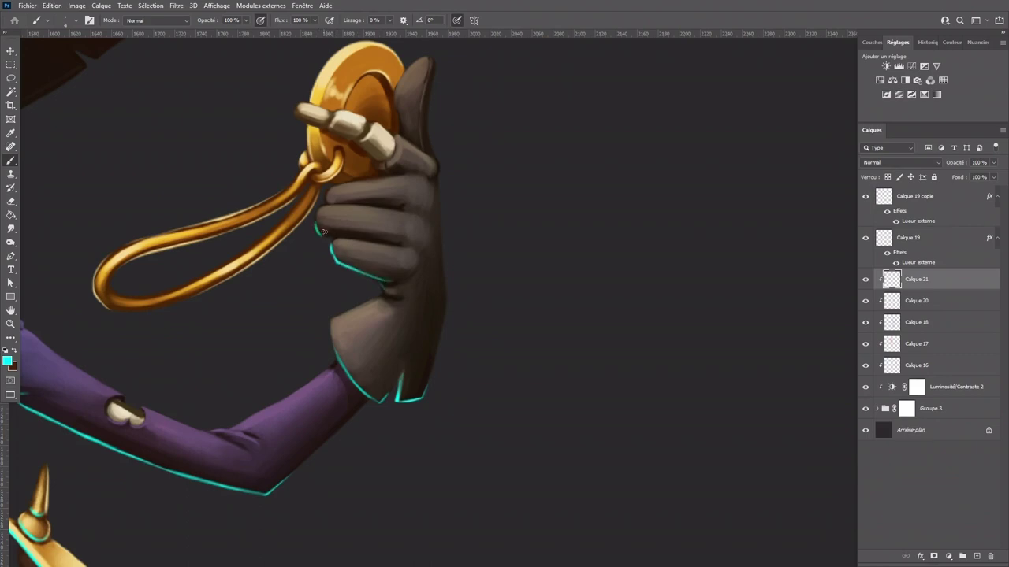
drag(316, 230, 331, 235)
Step: Paint cyan rim lights along the lower outer and inner edges of the gold medallion's looped cord and ring
drag(309, 310, 586, 347)
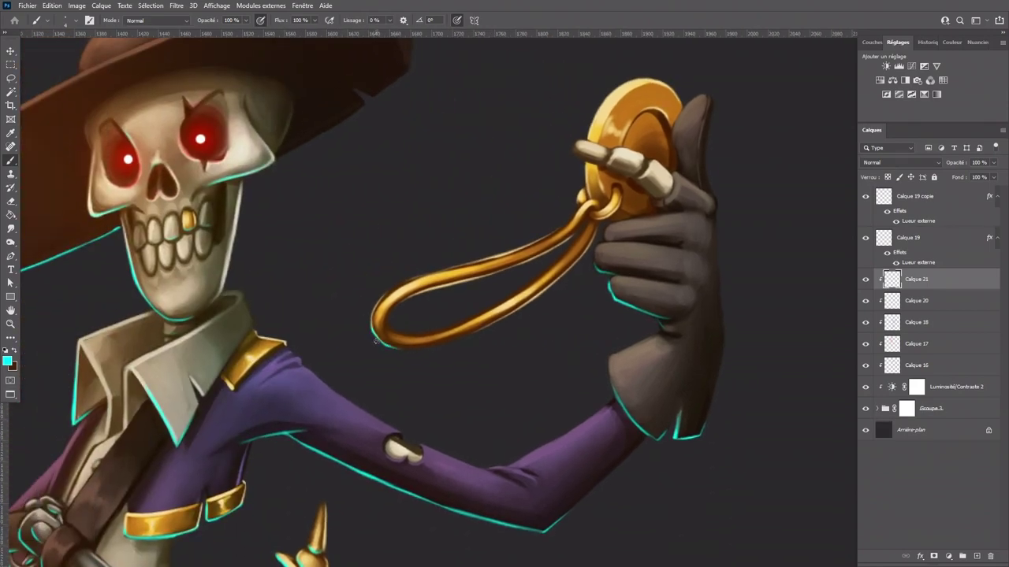
mouse_move(388, 347)
mouse_down()
mouse_move(440, 345)
mouse_move(482, 326)
mouse_up()
key(ctrl+z)
drag(413, 346, 525, 304)
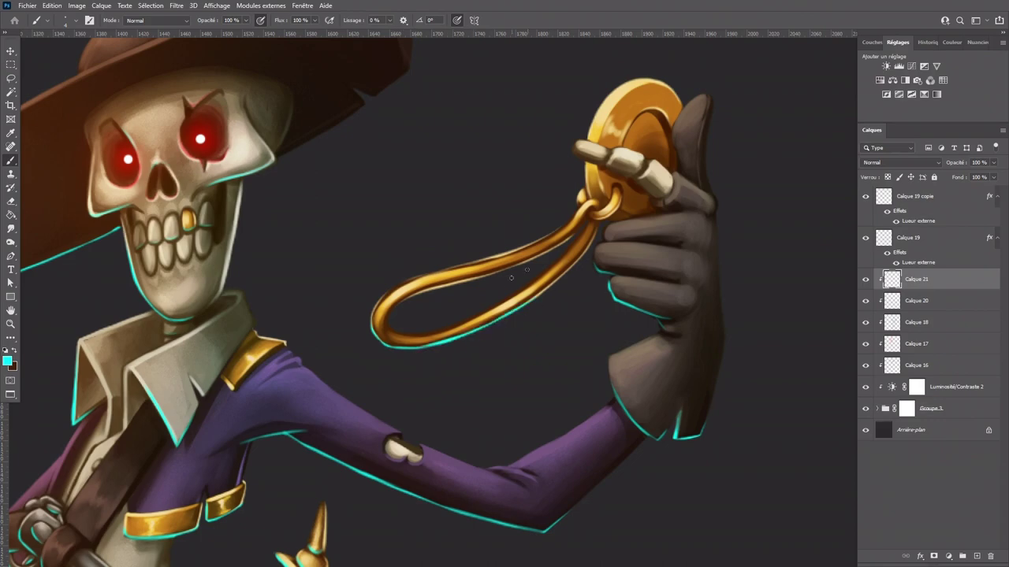
mouse_move(386, 329)
mouse_down()
mouse_move(405, 301)
mouse_move(529, 266)
mouse_move(587, 225)
mouse_move(473, 300)
mouse_up()
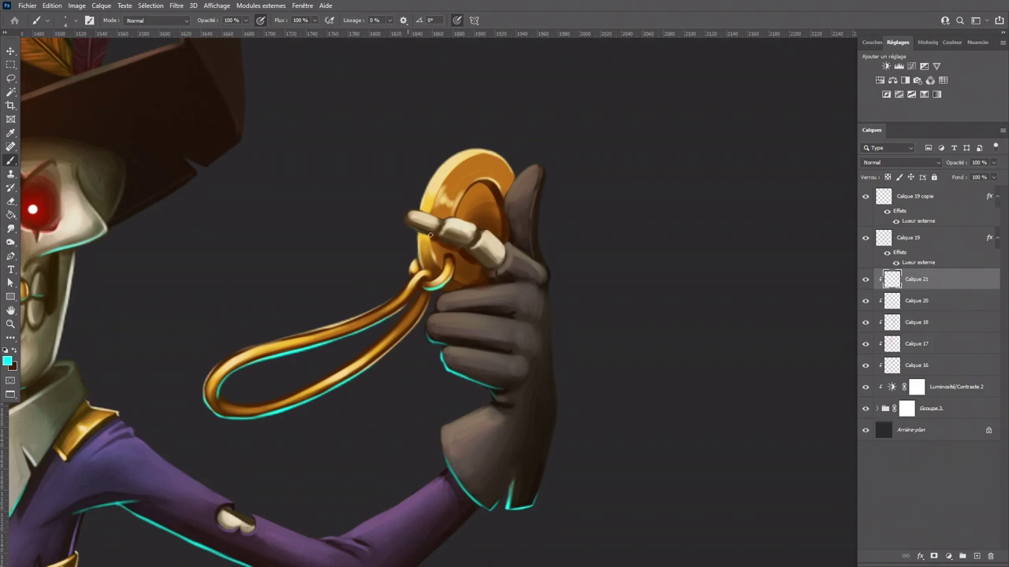
Step: Paint a cyan rim light along the hat brim's lower edge beside the skull, around its notch and up the folded corner
key(ctrl+minus)
key(ctrl+minus)
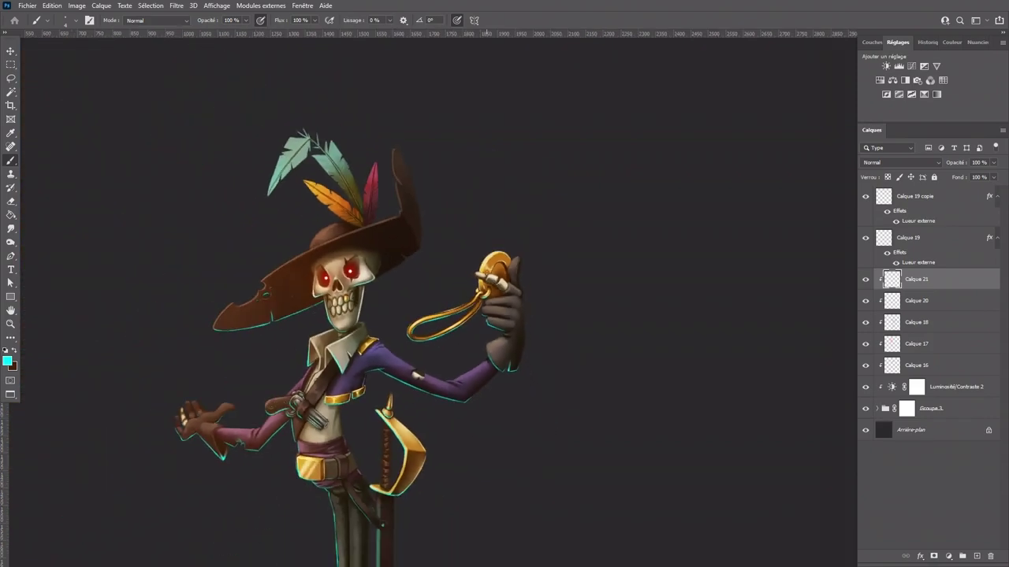
key(ctrl+plus)
key(ctrl+plus)
key(ctrl+plus)
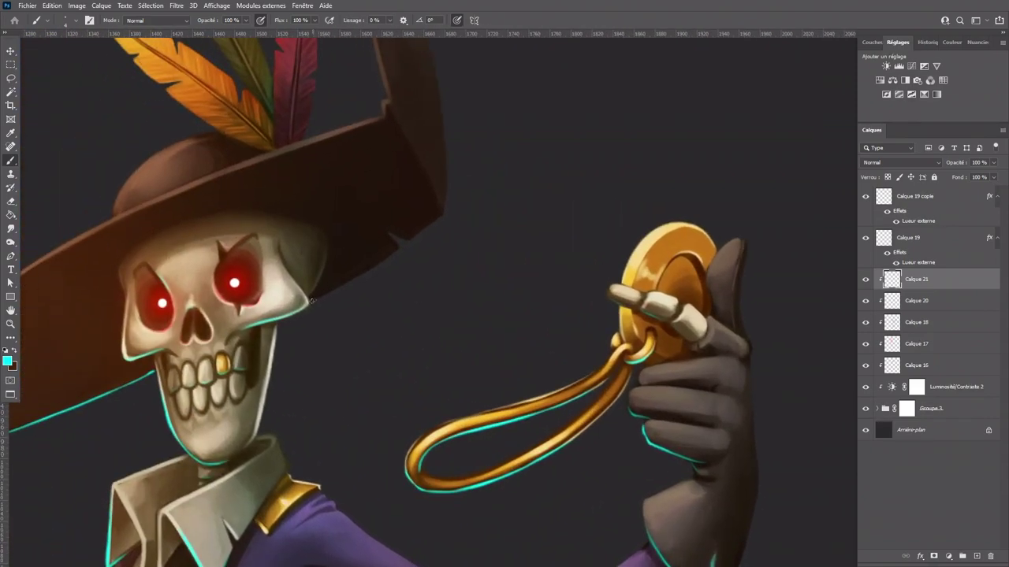
drag(311, 299, 398, 250)
drag(398, 249, 443, 211)
drag(447, 173, 442, 211)
drag(383, 230, 403, 239)
Step: Paint cyan rim lights along the shirt collar's notched edge and the lower edge of the gold shoulder trim
key(ctrl+minus)
key(ctrl+minus)
drag(548, 434, 523, 233)
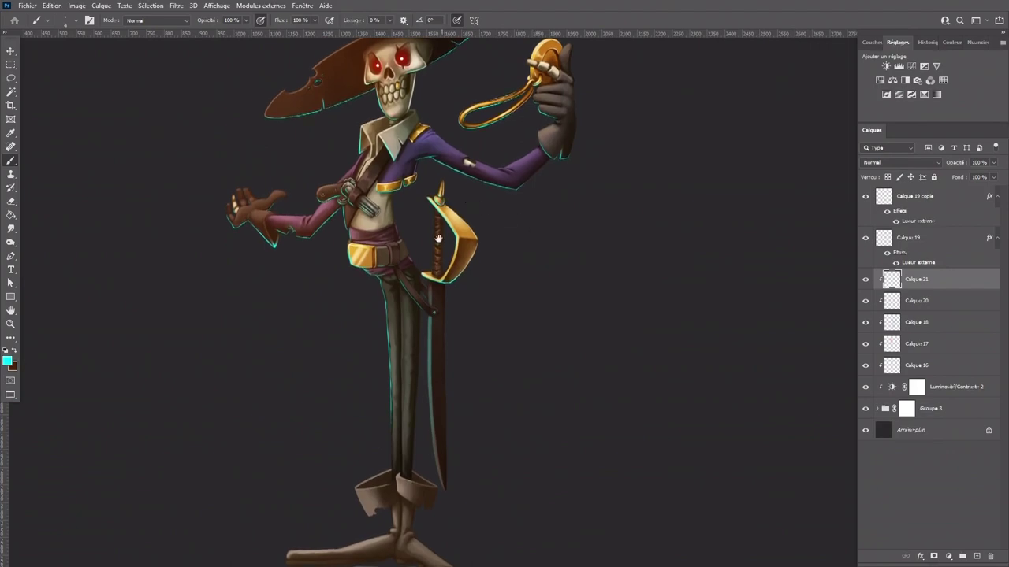
drag(442, 203, 406, 344)
key(ctrl+plus)
key(ctrl+plus)
drag(68, 278, 279, 270)
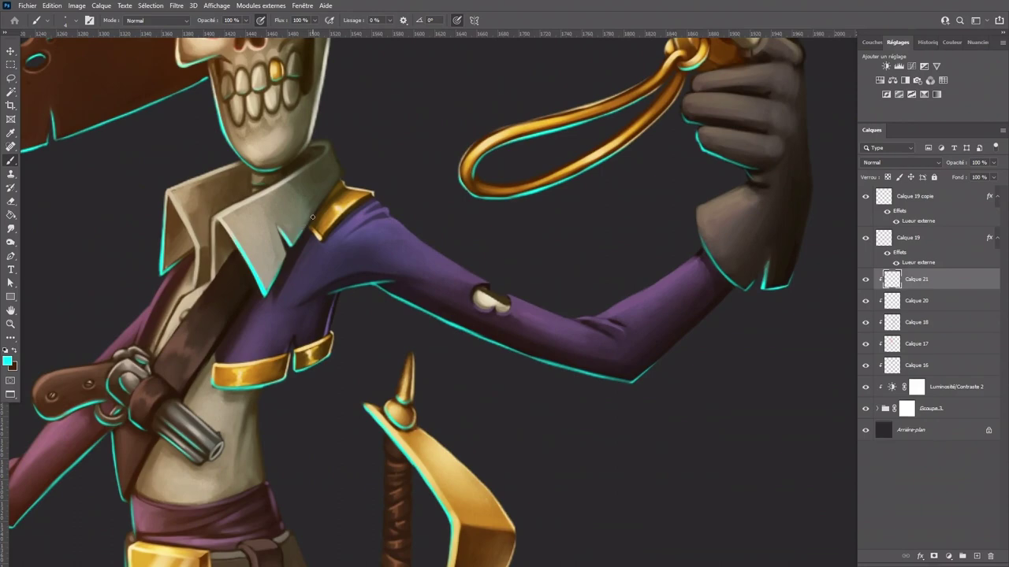
drag(291, 246, 317, 210)
drag(324, 238, 350, 208)
drag(323, 238, 340, 220)
drag(338, 222, 324, 238)
Step: Paint a thin cyan rim light along the lower edge of the orange hat feather with a 2 px brush
key(ctrl+minus)
key(ctrl+minus)
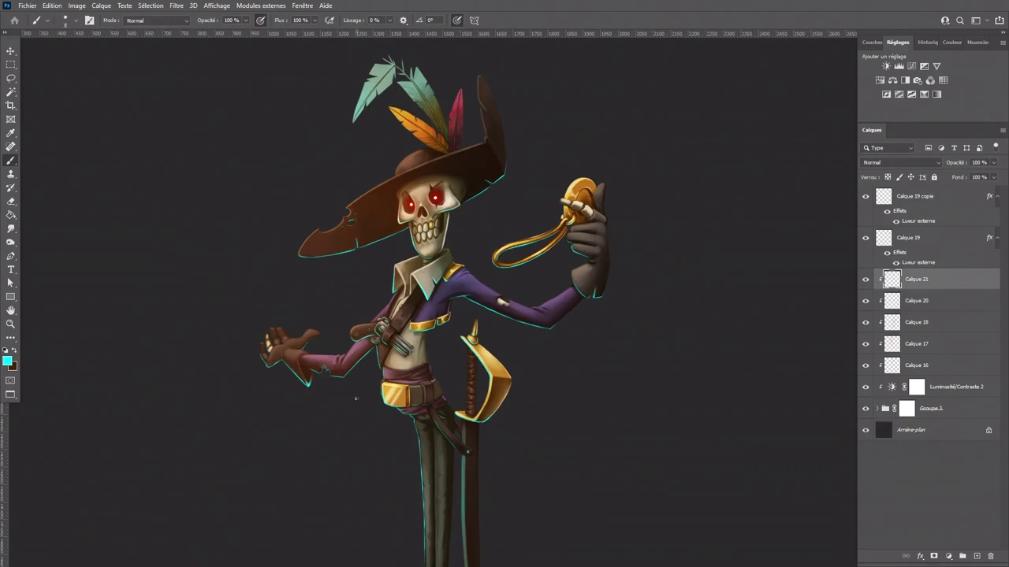
key(bracketright)
key(bracketright)
key(bracketright)
key(bracketleft)
key(bracketleft)
key(ctrl+plus)
drag(304, 97, 367, 357)
key(ctrl+plus)
key(ctrl+plus)
key(bracketleft)
key(bracketleft)
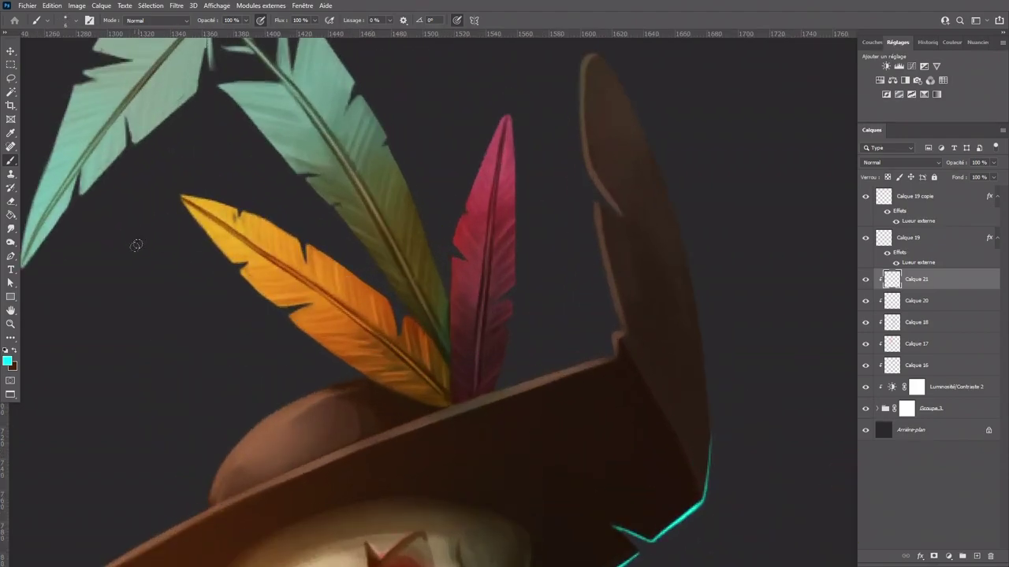
drag(139, 241, 323, 267)
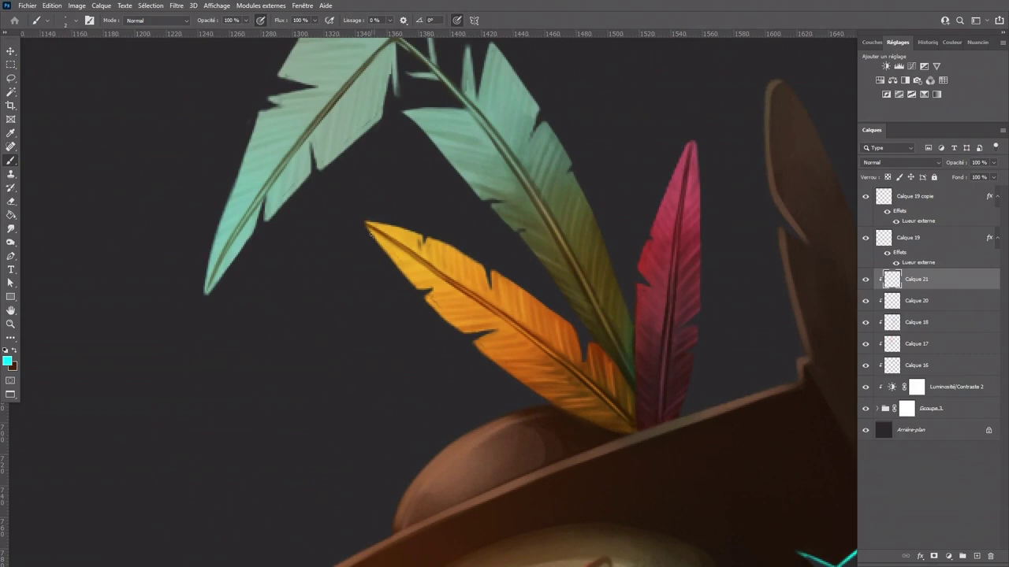
mouse_move(477, 352)
mouse_down()
mouse_move(550, 403)
mouse_move(474, 344)
mouse_move(573, 415)
mouse_up()
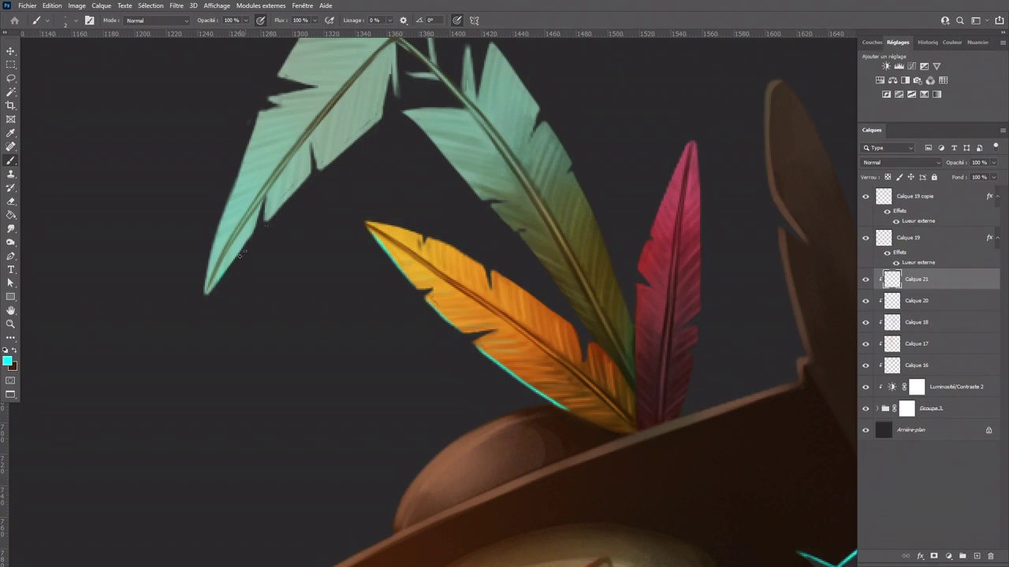
Step: Paint thin cyan rim lights along the lower edges of both teal hat feathers
drag(319, 168, 372, 128)
drag(393, 51, 382, 118)
mouse_move(433, 140)
mouse_down()
mouse_move(530, 250)
mouse_move(572, 309)
mouse_up()
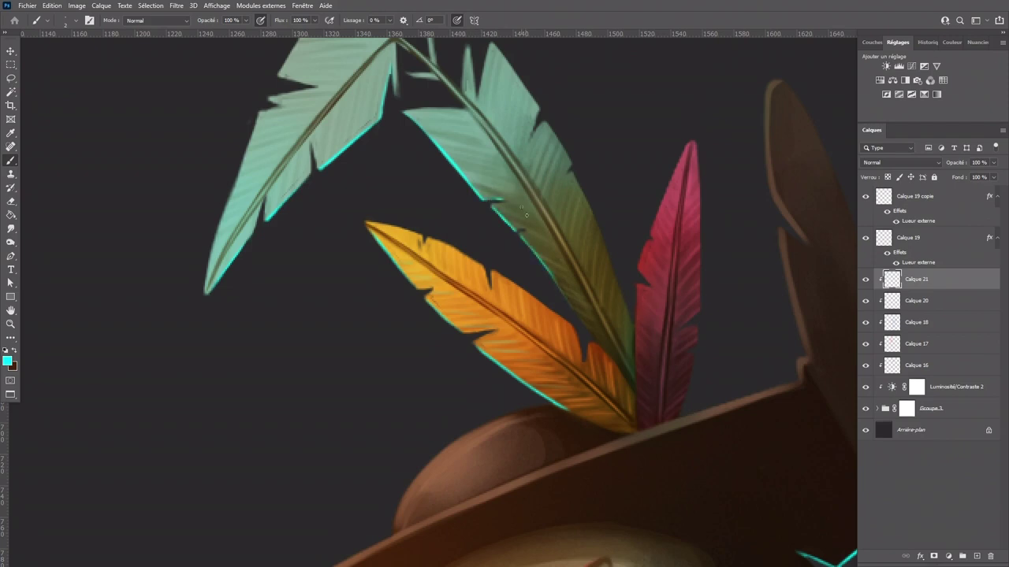
Step: Examine the cyan rim lights across the character from the hat feathers down to the boots
key(ctrl+minus)
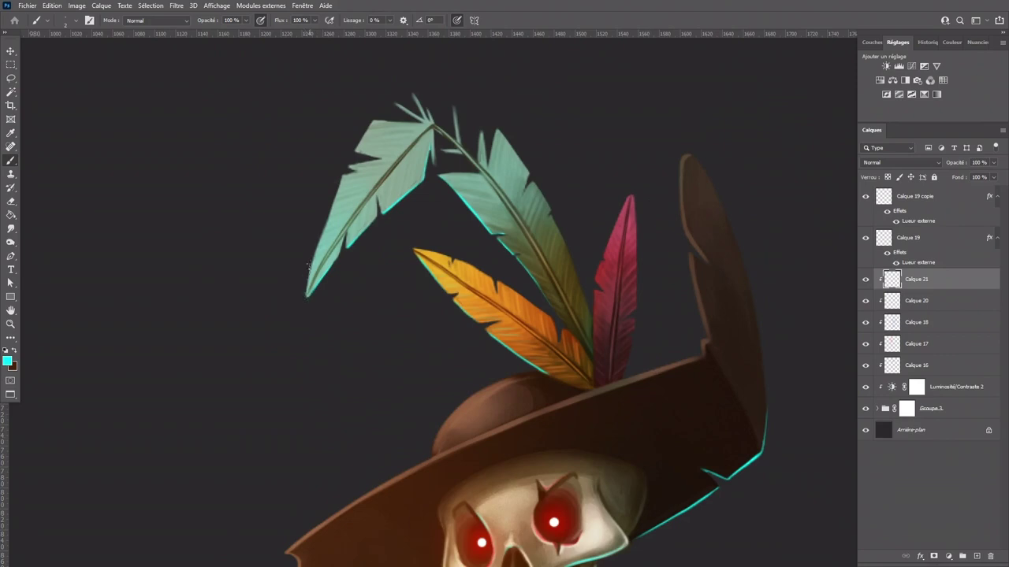
key(ctrl+minus)
drag(603, 391, 560, 300)
drag(556, 388, 549, 254)
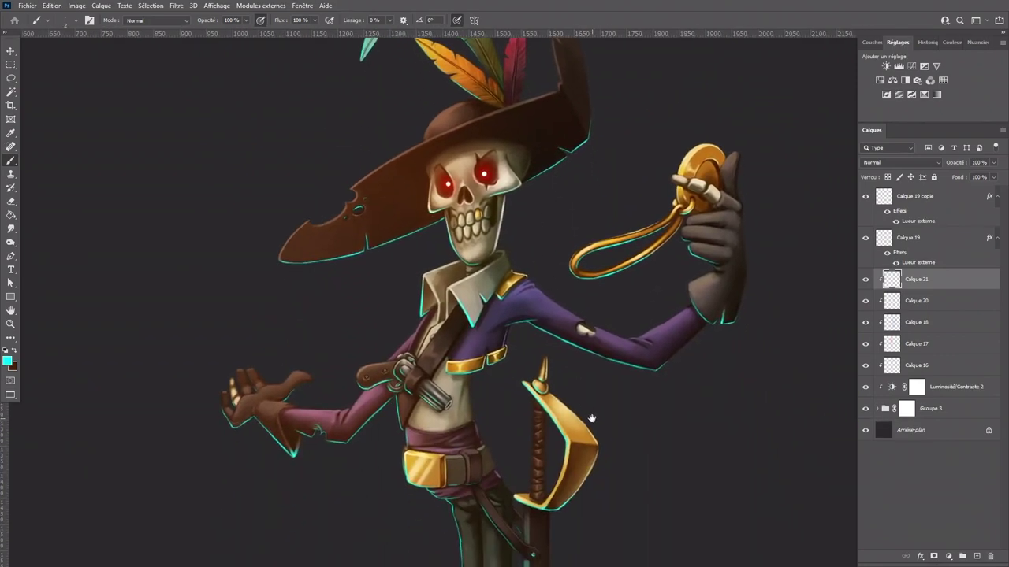
drag(607, 438, 575, 261)
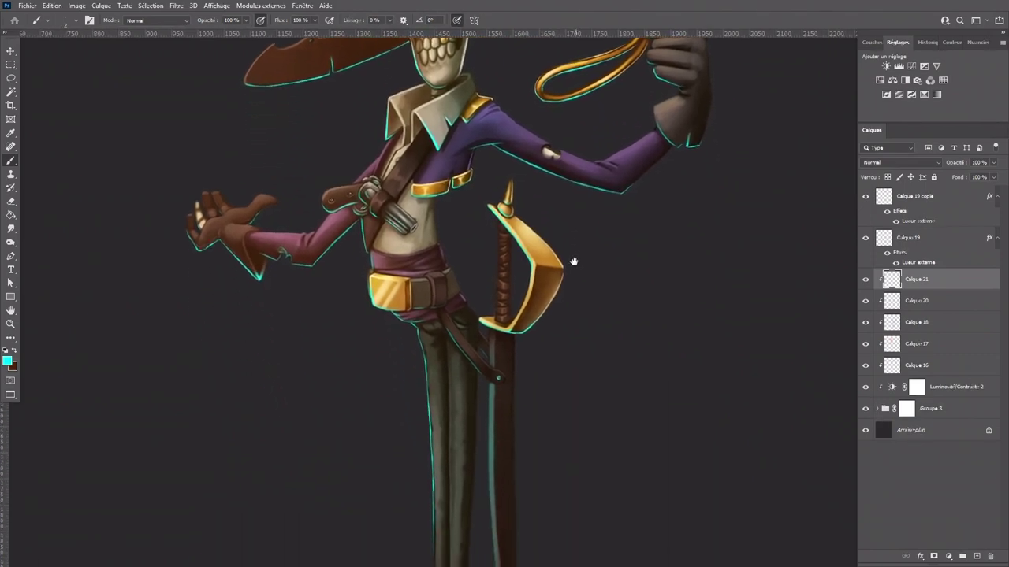
drag(596, 378, 568, 364)
key(ctrl+minus)
key(ctrl+minus)
Step: Add a new clipped layer above the rim light layer and set the foreground colour to black (000000)
click(977, 558)
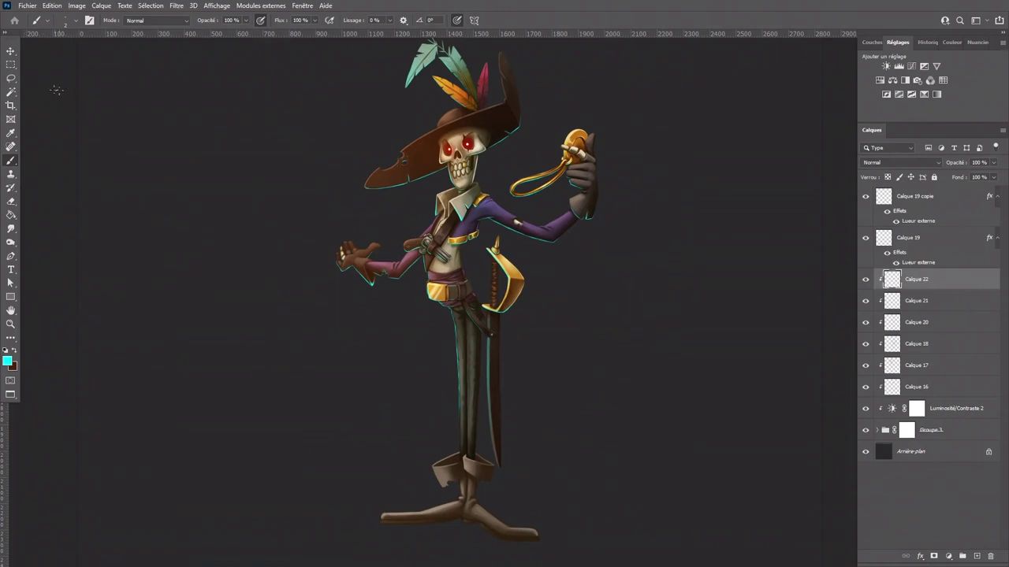
click(8, 361)
drag(712, 400, 703, 413)
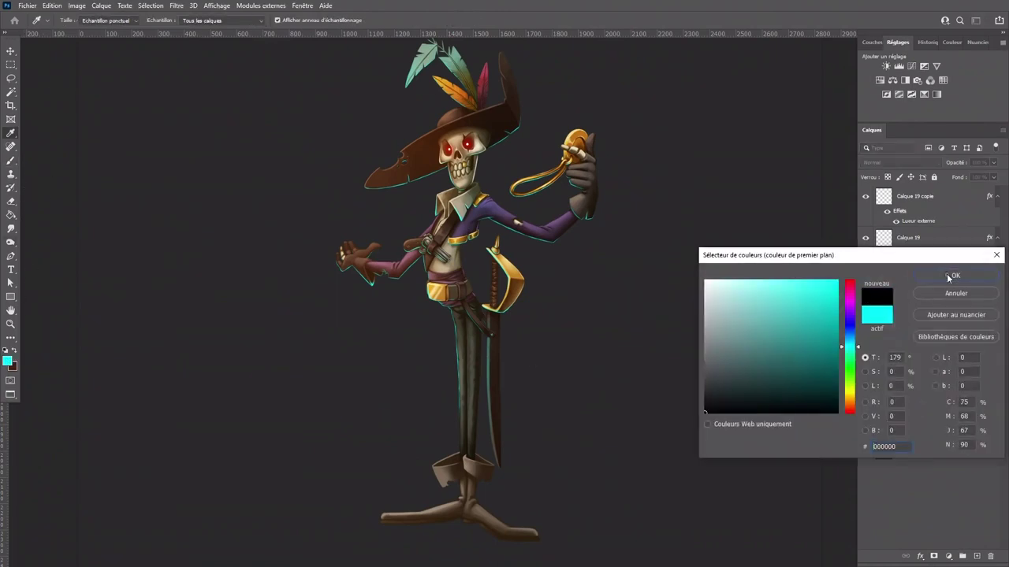
click(953, 275)
Step: Darken the boots and lower legs with black, using the Arrondi flou brush at 800 px with size pressure off
click(77, 22)
click(128, 318)
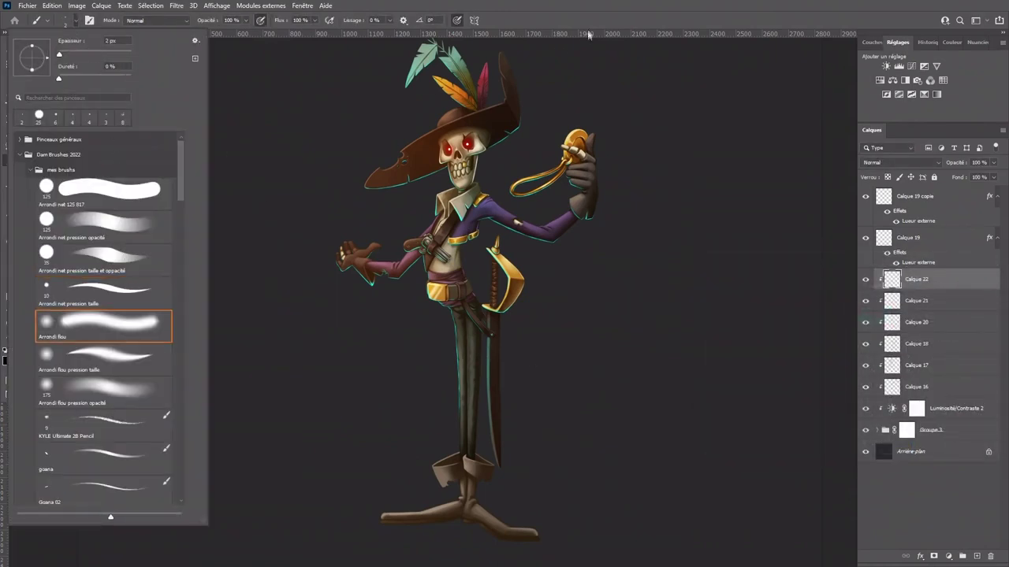
click(590, 34)
click(456, 23)
key(bracketright)
key(bracketright)
key(bracketright)
drag(435, 283, 439, 300)
key(bracketright)
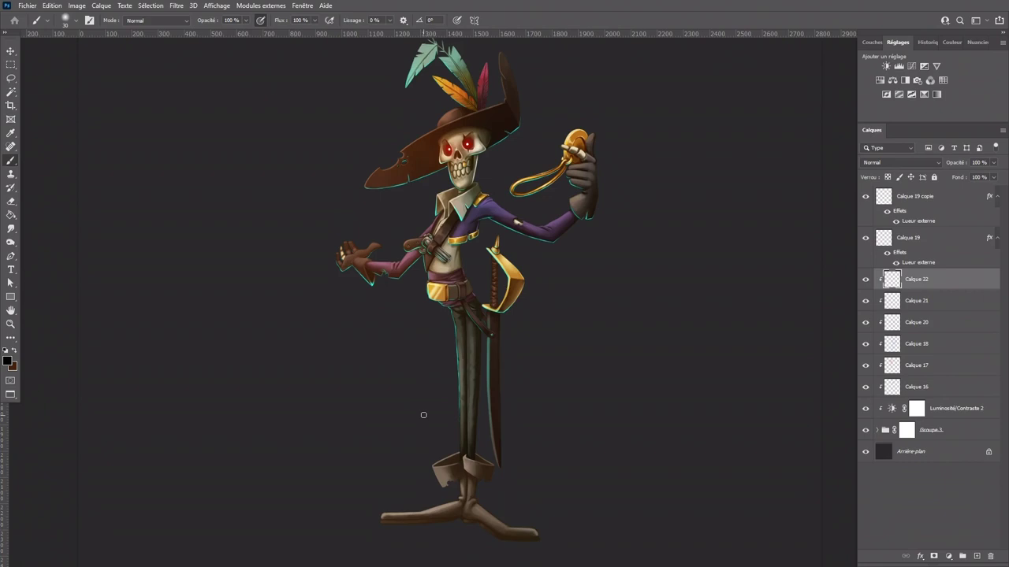
key(bracketright)
key(bracketright)
key(bracketright)
key(bracketright)
key(bracketright)
key(bracketright)
key(bracketright)
key(bracketright)
key(bracketright)
key(bracketright)
key(bracketright)
key(bracketright)
key(bracketright)
key(bracketright)
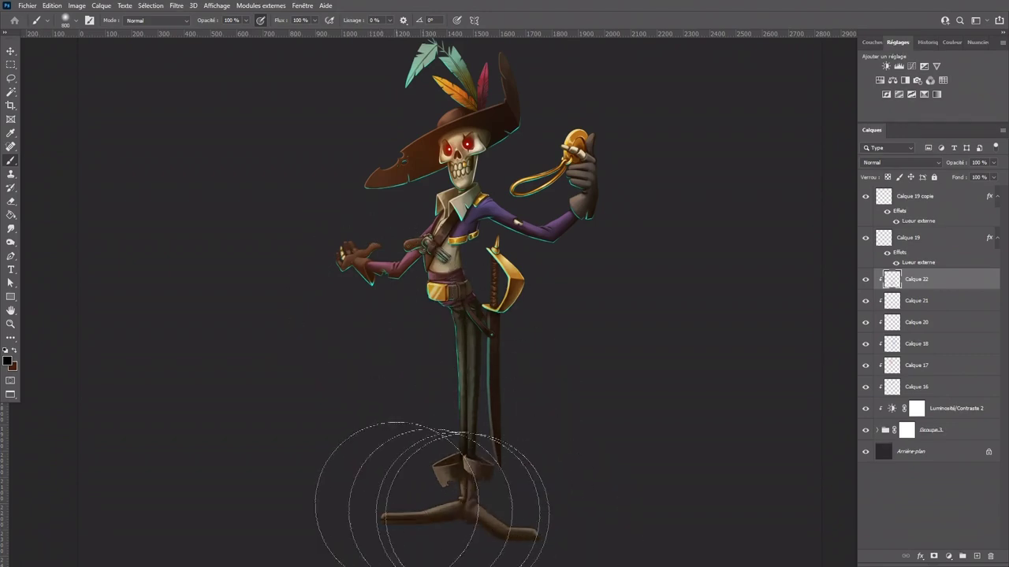